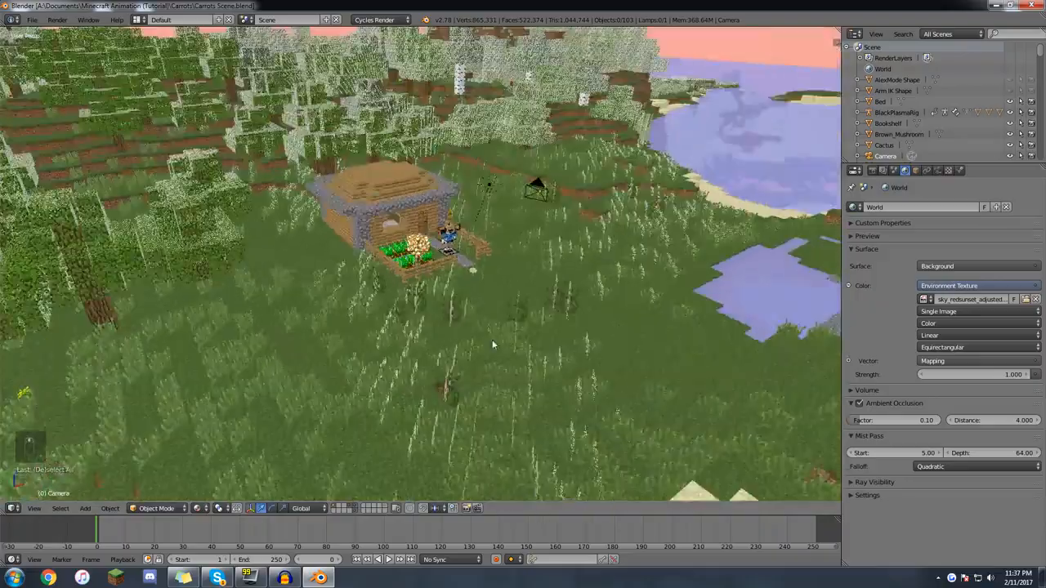
Examine the Minecraft house scene from several angles and distances, including the character, carrot garden, fence and surrounding forest.
scroll(343, 349, "up", 4)
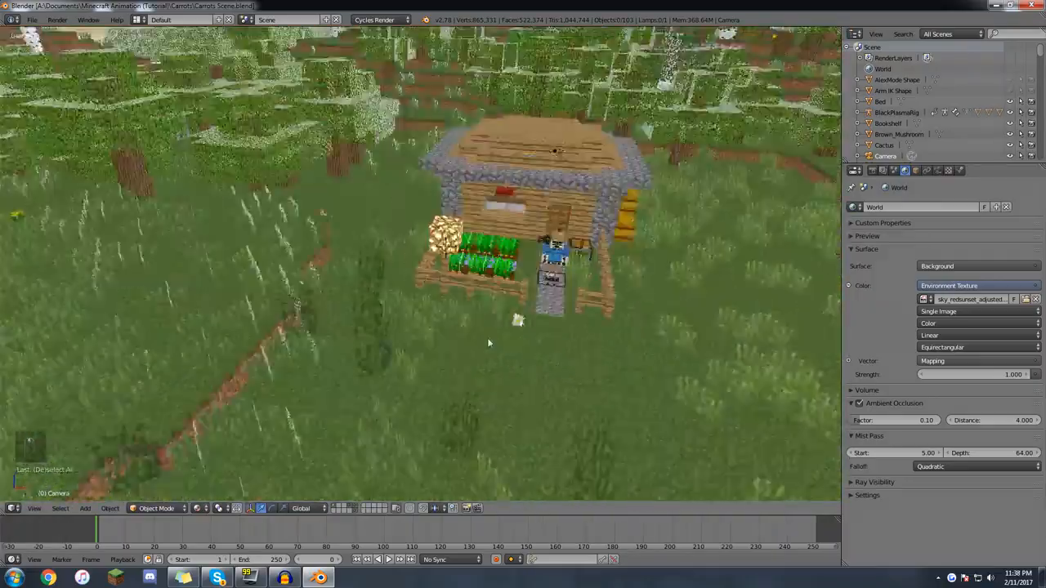
scroll(483, 346, "up", 4)
mouse_move(395, 297)
middle_mouse_down()
mouse_move(459, 276)
mouse_move(521, 281)
mouse_move(408, 296)
middle_mouse_up()
scroll(482, 302, "up", 3)
middle_click_drag(475, 301, 432, 286)
scroll(431, 288, "down", 3)
scroll(425, 286, "down", 3)
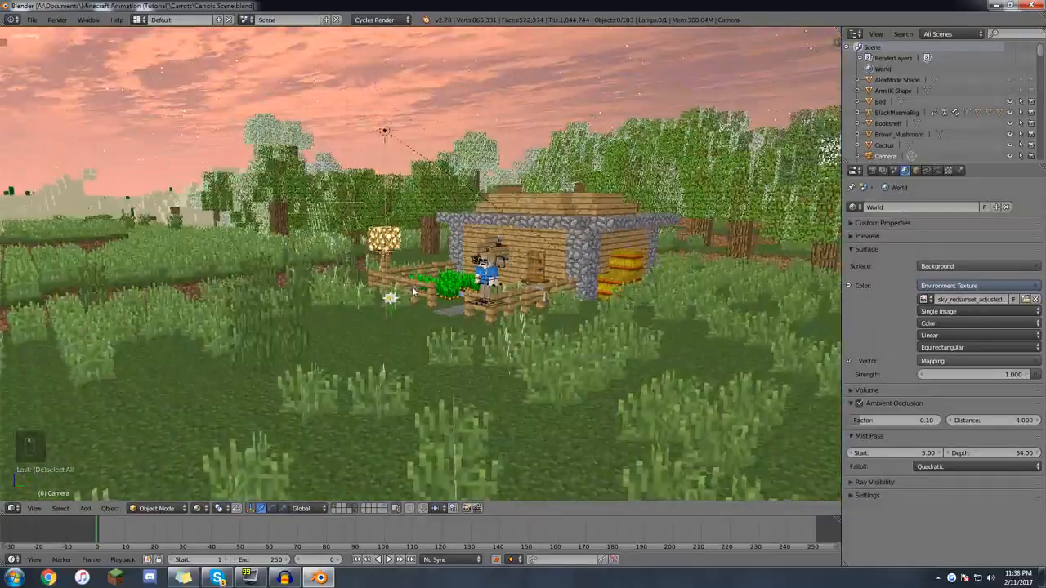
middle_click_drag(355, 263, 395, 323)
scroll(382, 307, "up", 5)
middle_click_drag(495, 317, 400, 325)
scroll(494, 328, "up", 3)
middle_click_drag(494, 328, 536, 213)
scroll(537, 291, "down", 2)
middle_click_drag(537, 290, 439, 333)
scroll(289, 272, "down", 2)
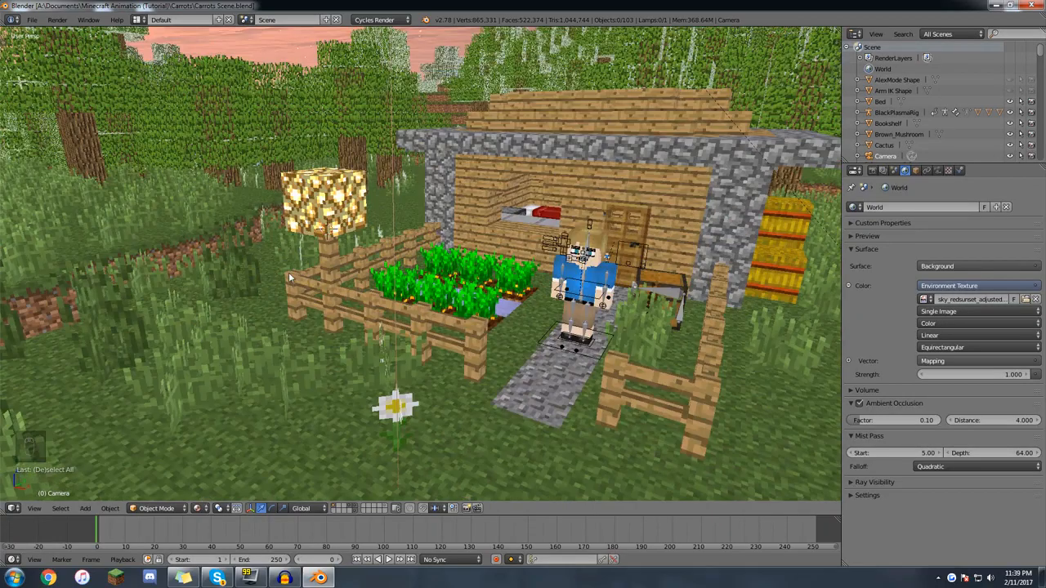
scroll(289, 272, "down", 3)
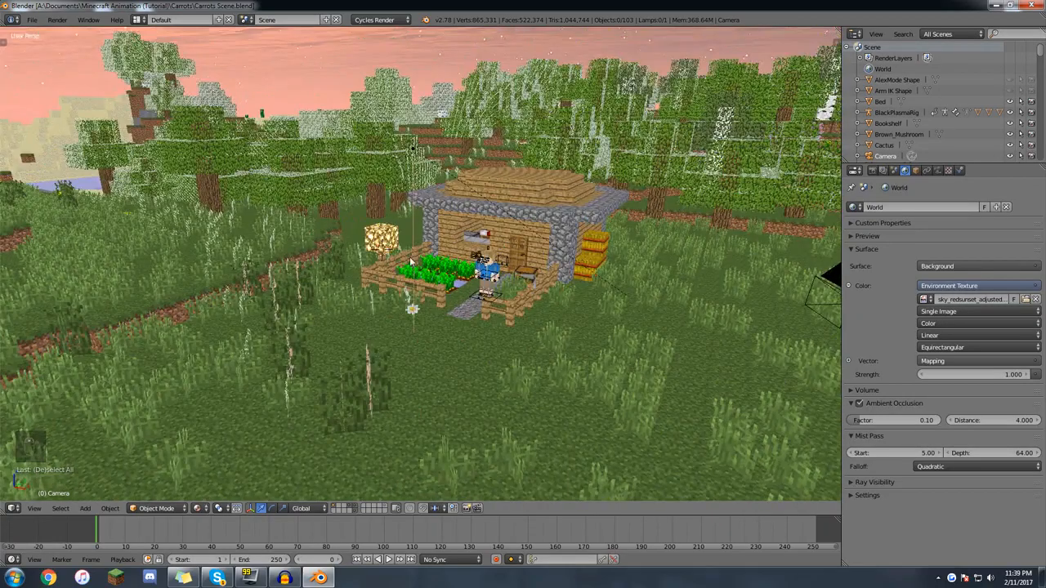
middle_click_drag(428, 264, 422, 271)
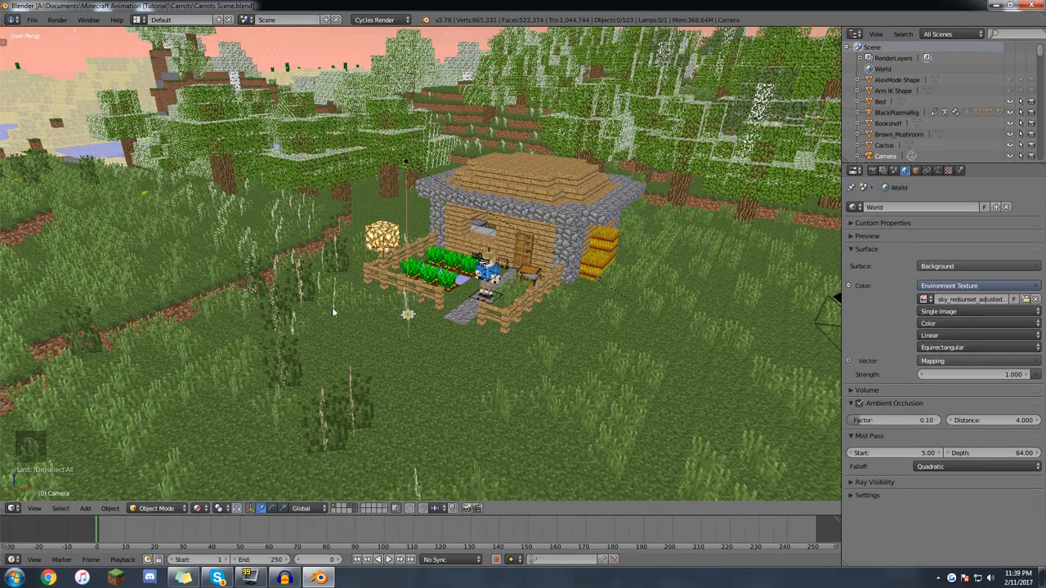
Start a new Blender session and open the file Default Minecraft Scene.blend.
left_click(14, 578)
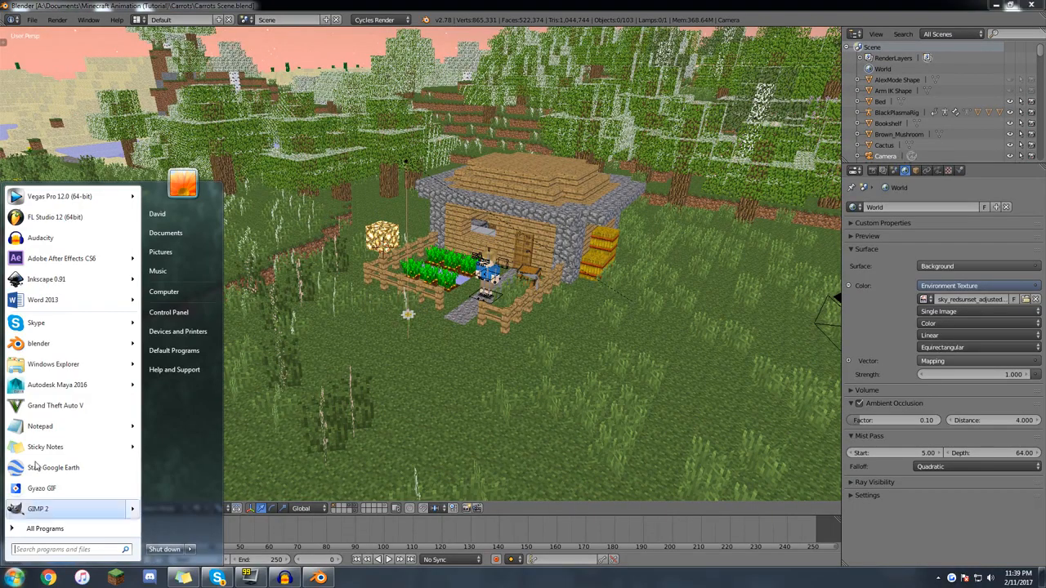
left_click(84, 344)
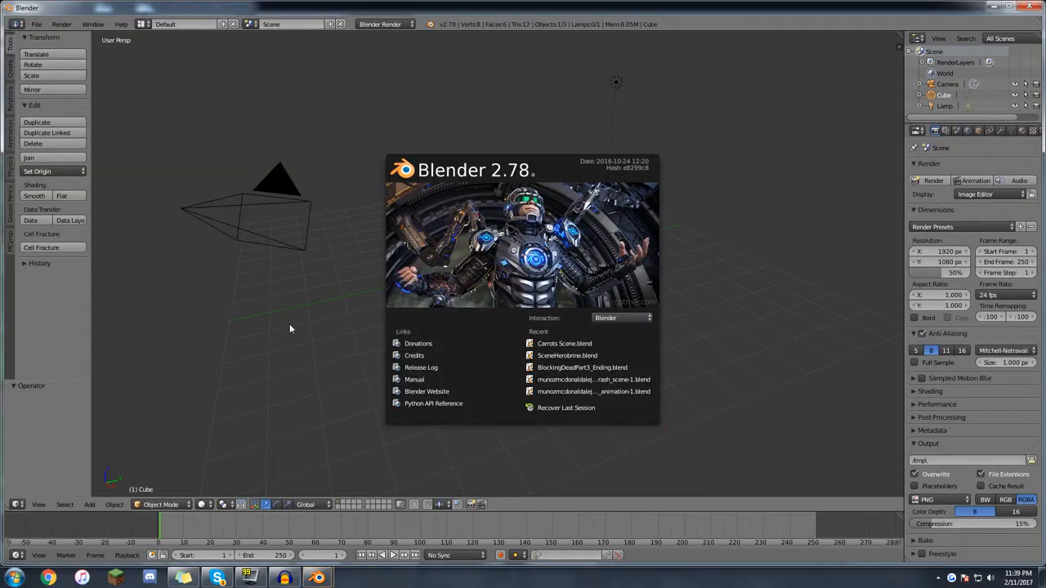
left_click(289, 328)
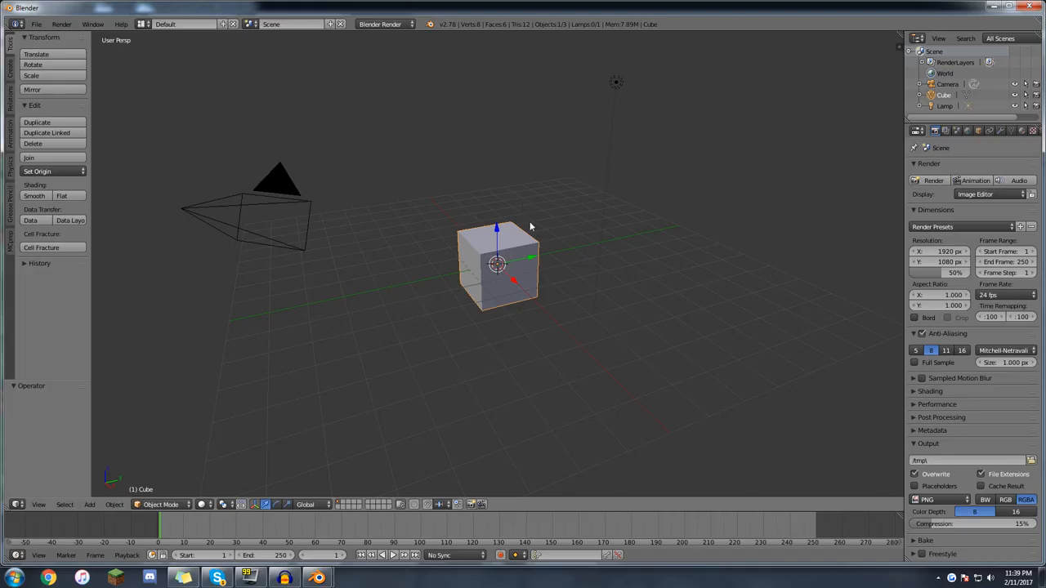
middle_click_drag(617, 247, 488, 262)
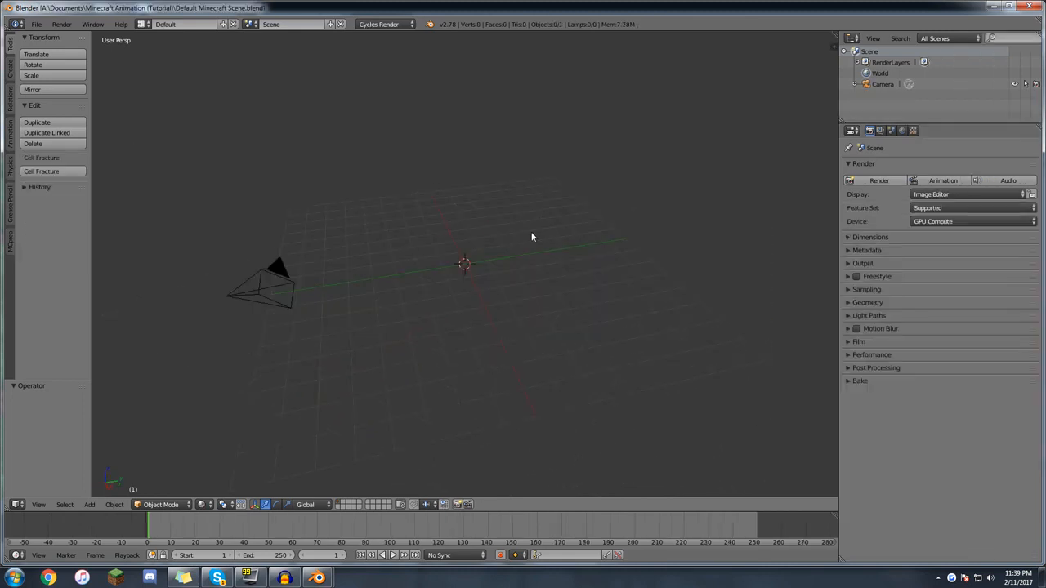
Add a cube mesh at the origin of the empty scene.
middle_click_drag(532, 234, 433, 229)
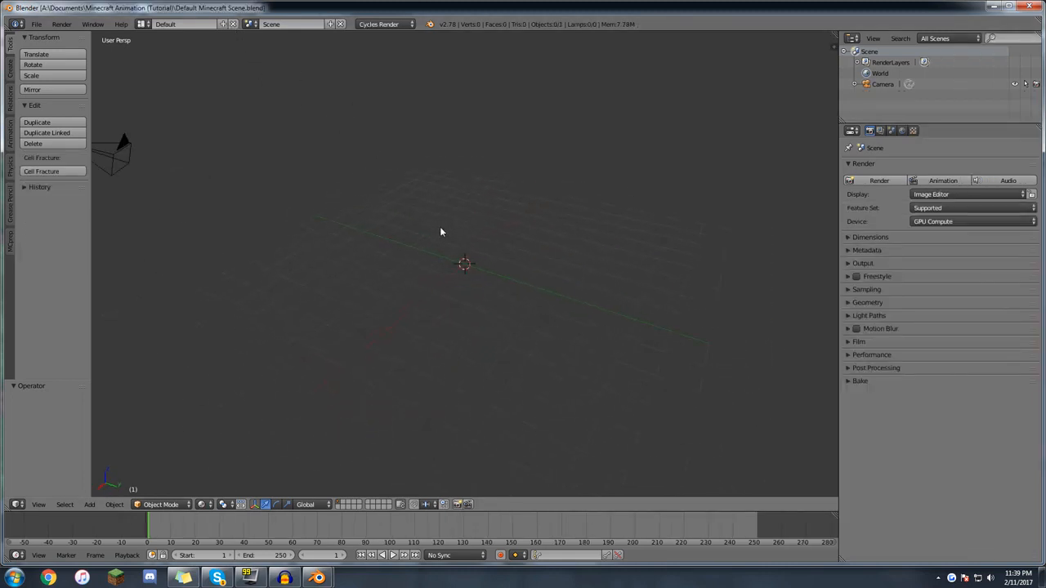
middle_click_drag(440, 227, 431, 226)
middle_click_drag(471, 290, 475, 263)
key("shift+a")
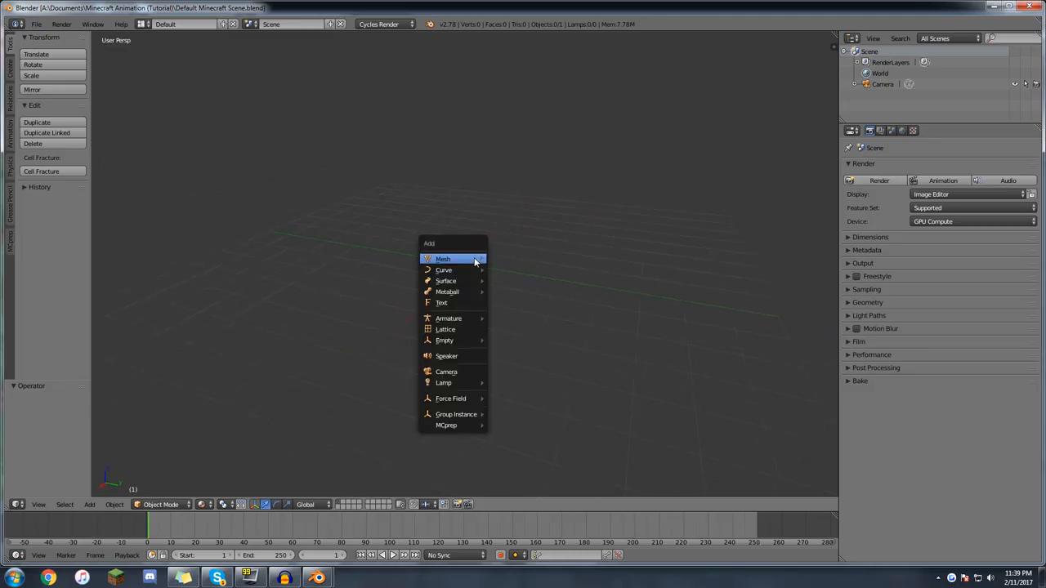
mouse_move(476, 258)
left_click(518, 271)
mouse_move(436, 317)
middle_mouse_down()
mouse_move(496, 310)
mouse_move(432, 328)
middle_mouse_up()
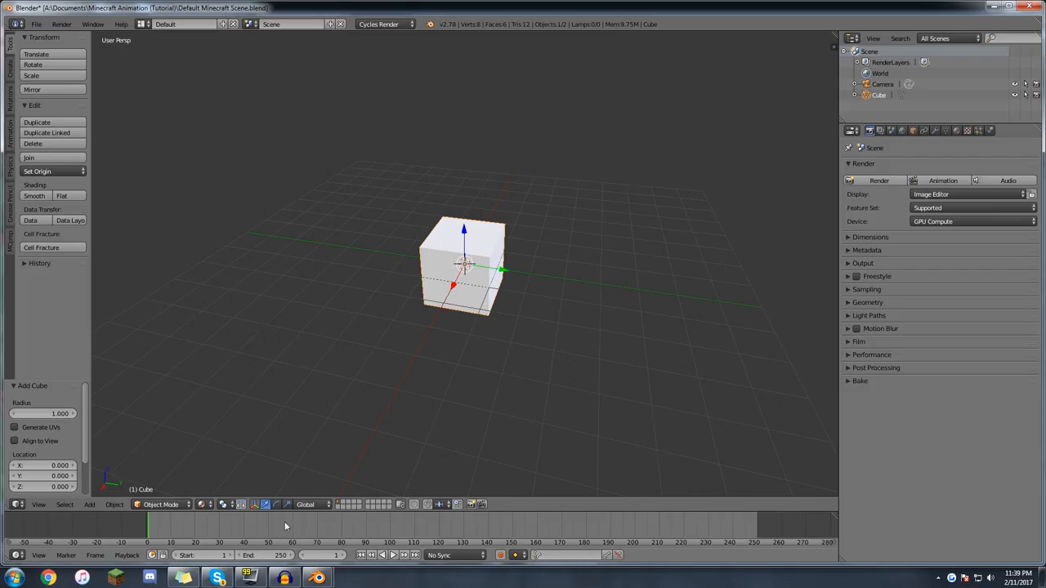
Examine the timeline's frame range at closer and wider scales.
scroll(329, 527, "down", 2)
scroll(331, 527, "down", 3)
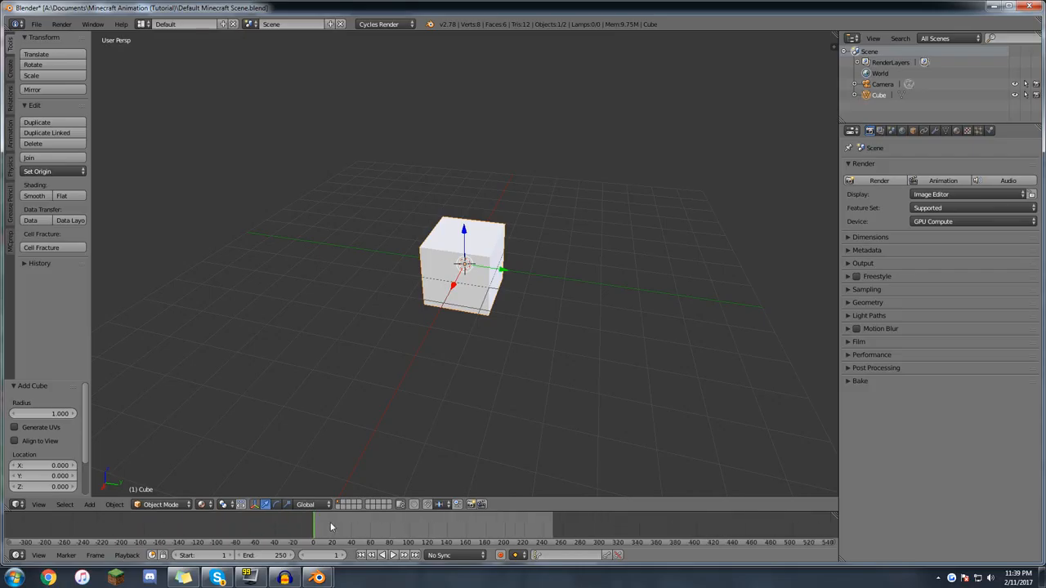
scroll(371, 524, "up", 4)
scroll(371, 523, "up", 5)
mouse_move(351, 527)
middle_mouse_down()
mouse_move(312, 530)
mouse_move(531, 531)
mouse_move(233, 530)
mouse_move(441, 533)
mouse_move(352, 532)
middle_mouse_up()
scroll(408, 532, "down", 4)
scroll(365, 534, "down", 5)
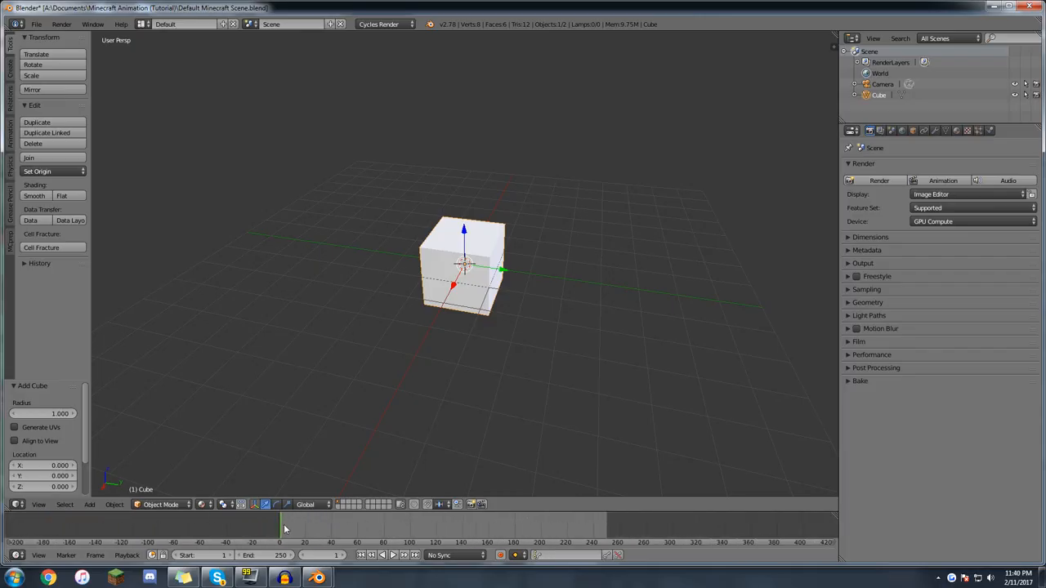
Play and stop the animation from different frames to watch the playhead run along the timeline.
key("alt+a")
key("Escape")
key("alt+a")
scroll(627, 540, "up", 4)
middle_click_drag(640, 535, 574, 532)
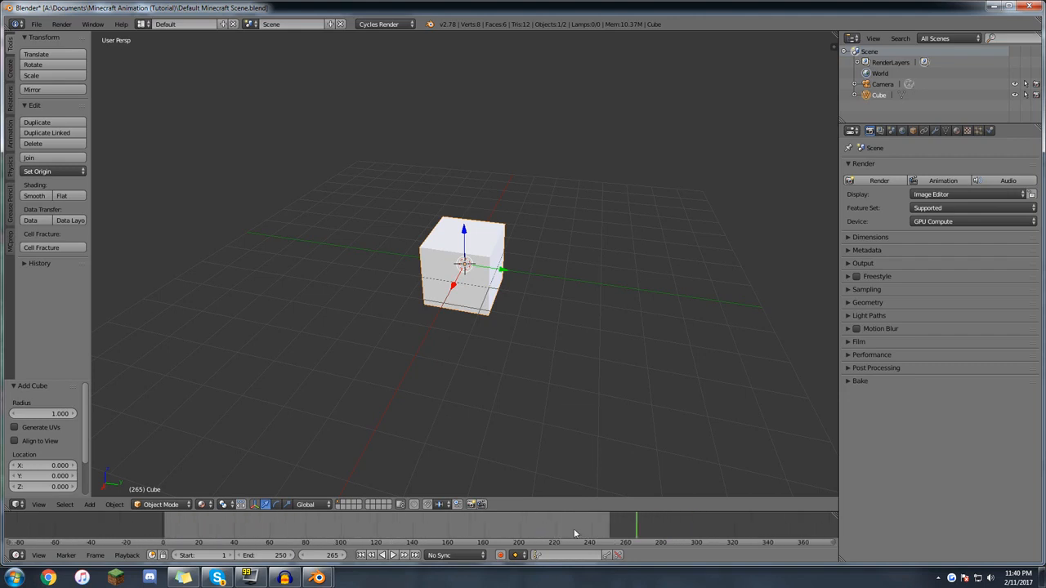
scroll(574, 532, "up", 2)
left_click(559, 528)
key("alt+a")
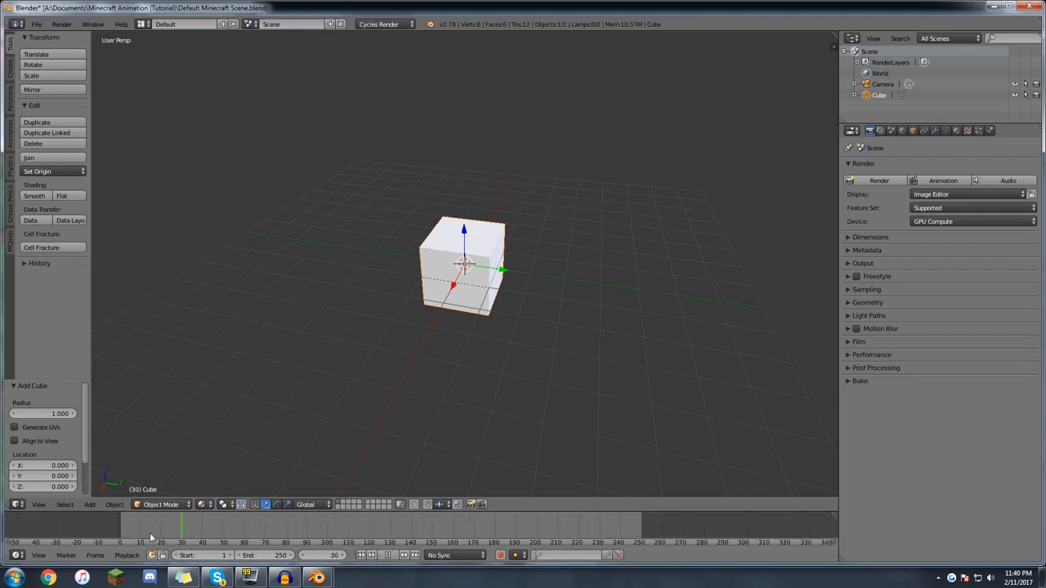
Return the playhead to frame 0 and turn on the on-screen key display in the 3D view.
left_click_drag(108, 532, 109, 531)
middle_click_drag(424, 278, 478, 267)
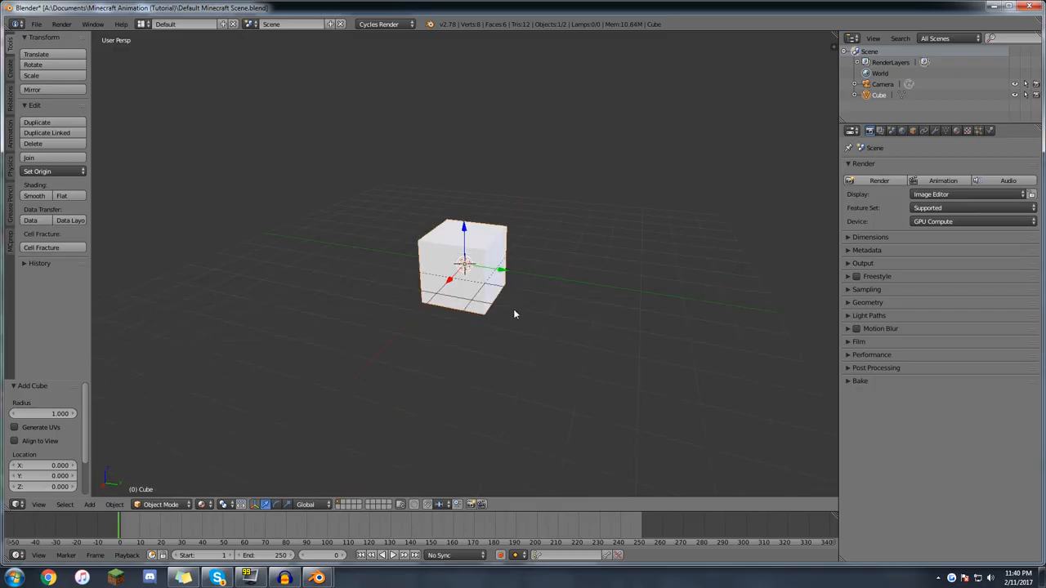
key("n")
scroll(772, 455, "down", 8)
key("n")
Insert a Location keyframe for the cube at frame 0.
scroll(501, 401, "up", 4)
middle_click_drag(498, 362, 502, 317)
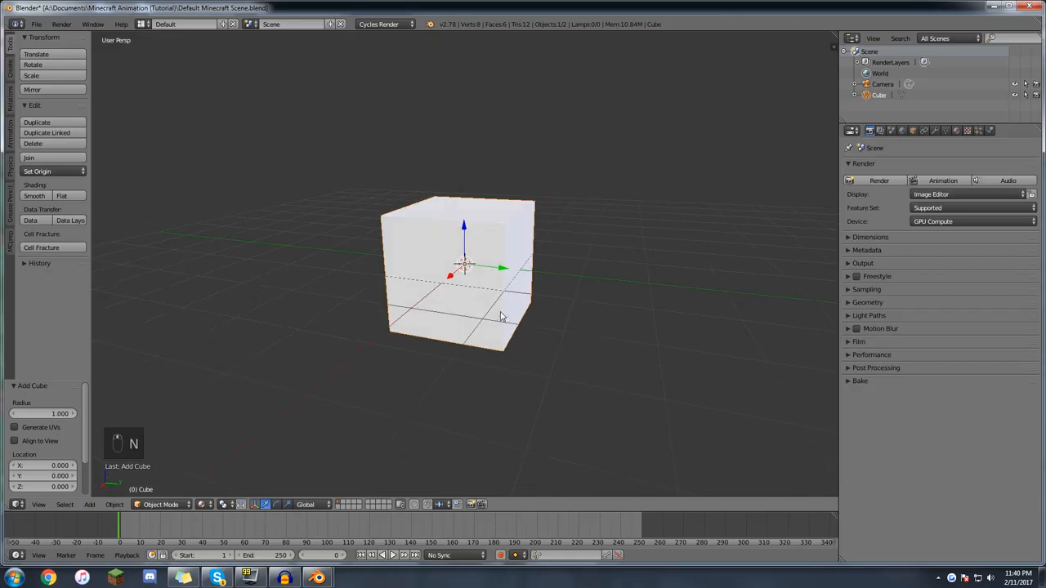
scroll(502, 317, "down", 1)
key("i")
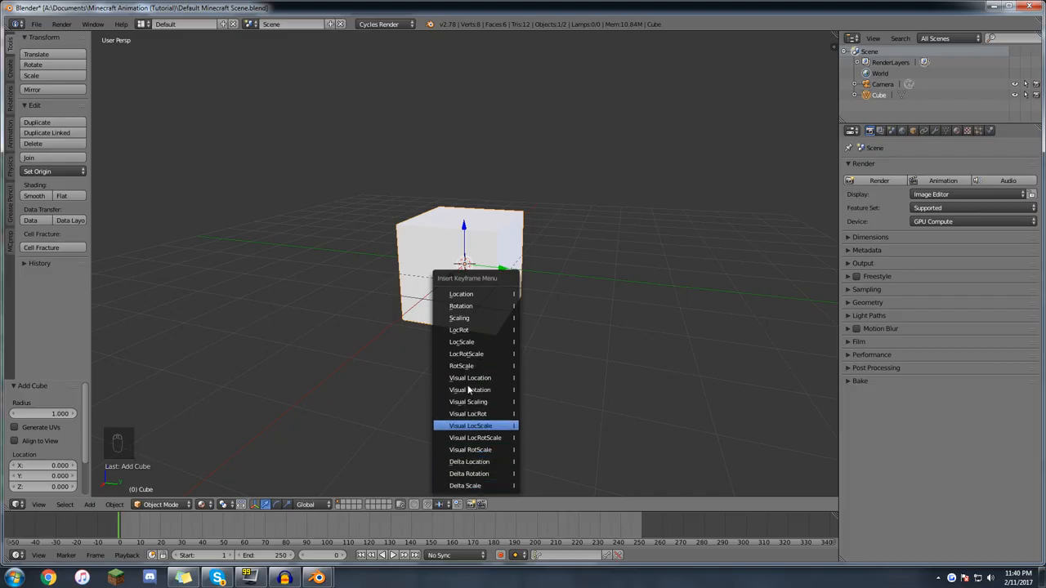
left_click(465, 295)
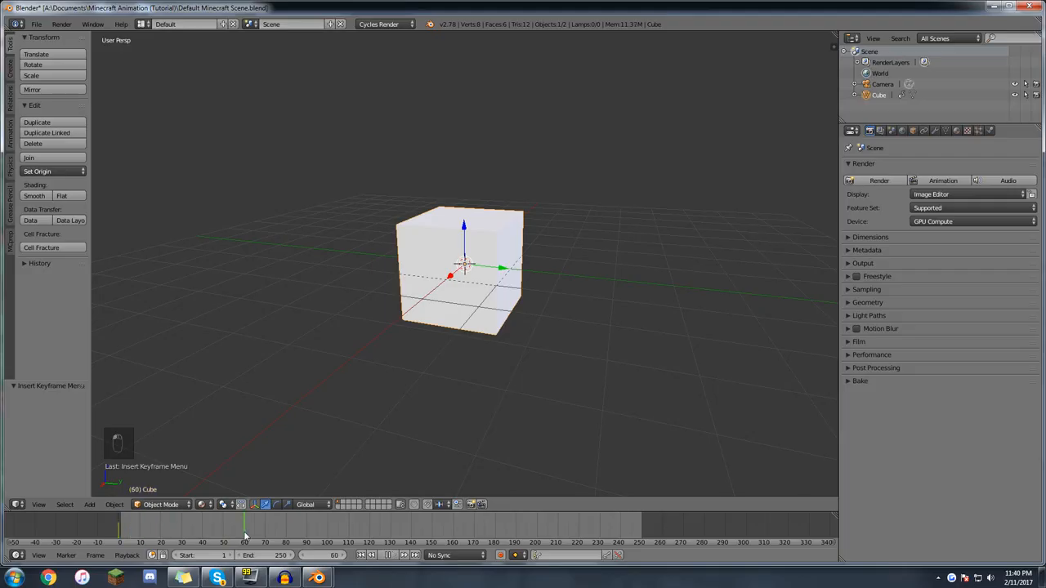
At frame 60, move the cube along Y and about 1.8 units up along Z, and insert a Location keyframe.
left_click_drag(503, 275, 680, 188)
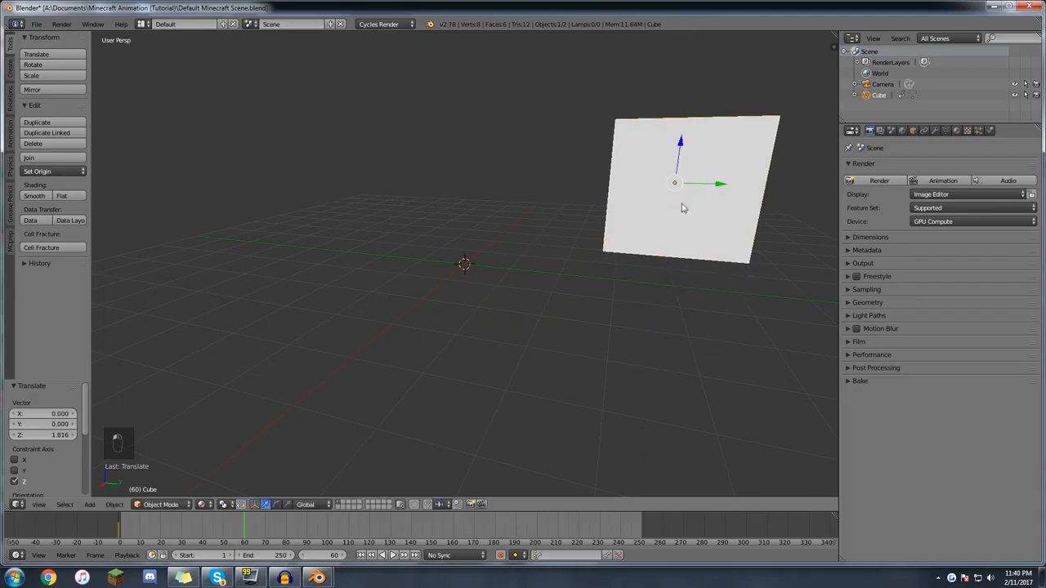
key("i")
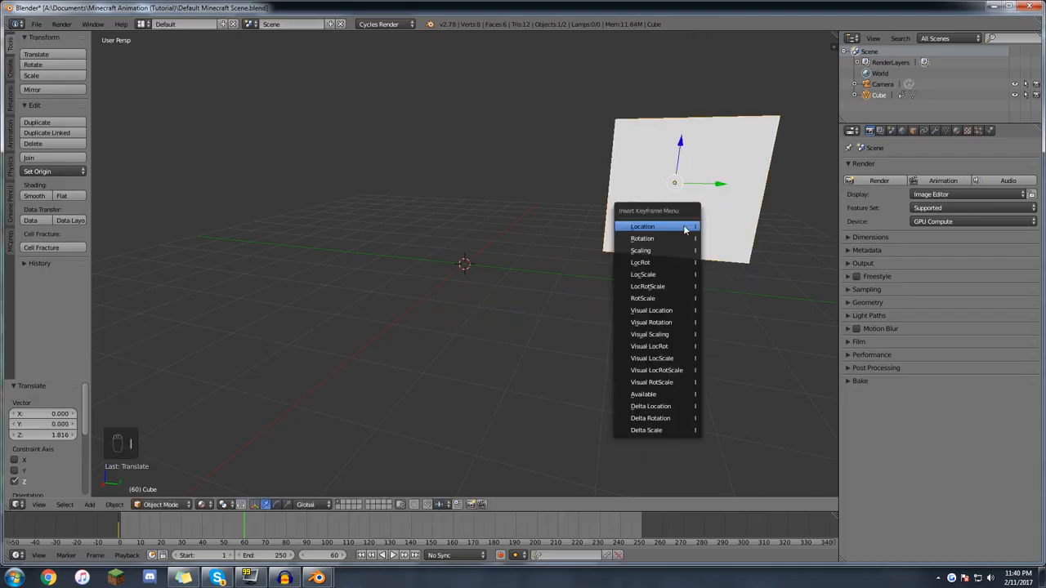
left_click(643, 226)
Play the cube's movement back from frame 0 to past its second keyframe.
left_click_drag(246, 527, 119, 535)
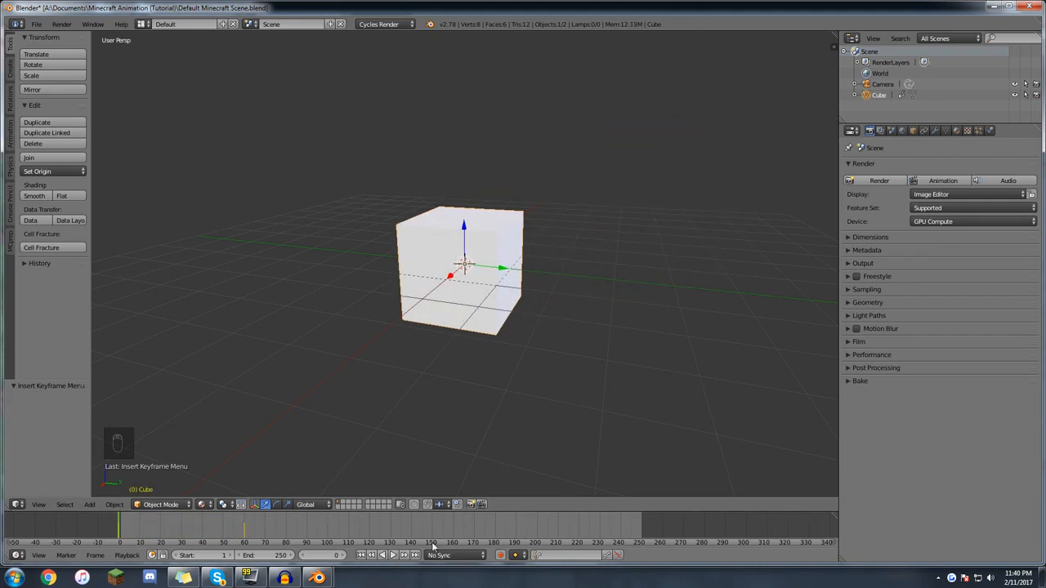
left_click(392, 555)
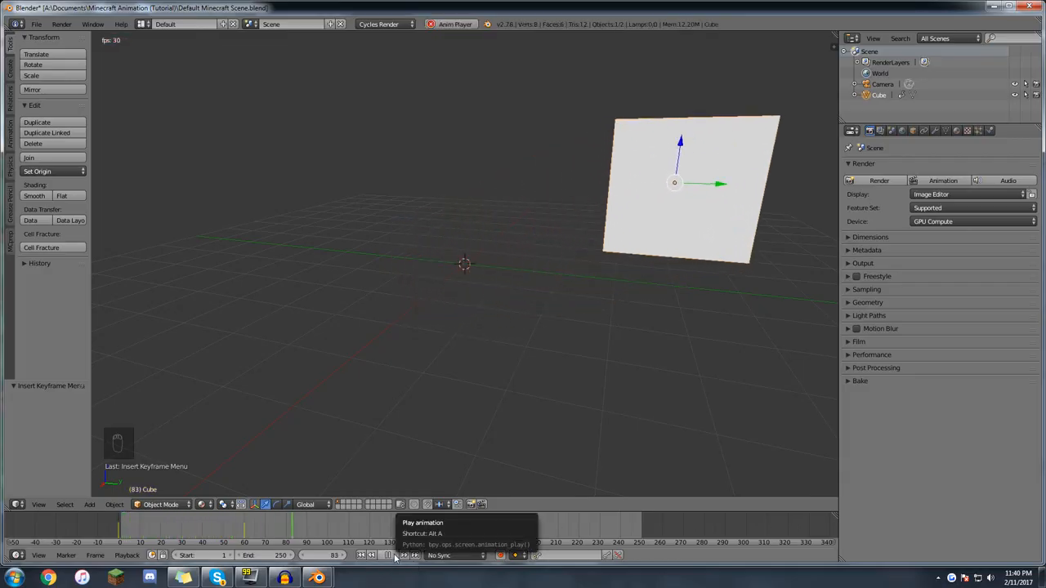
left_click(391, 556)
Play from the start to frame 28 and insert a keyframe storing the cube's rotation there.
left_click_drag(249, 533, 115, 526)
key("alt+a")
key("alt+a")
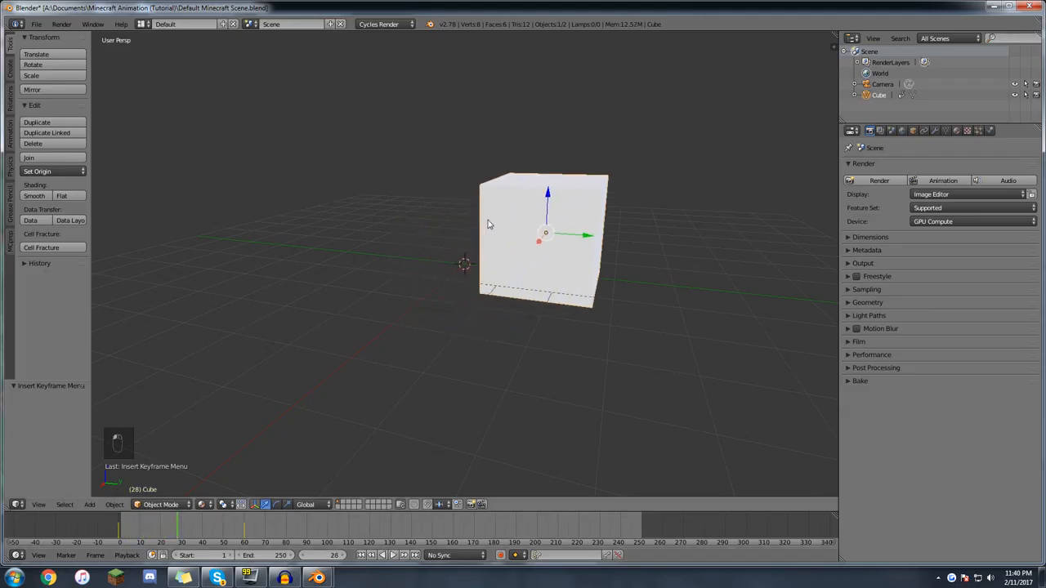
key("i")
left_click(480, 232)
Advance to frame 81, rotate the cube about 73°, and insert a keyframe for it.
key("alt+a")
key("alt+a")
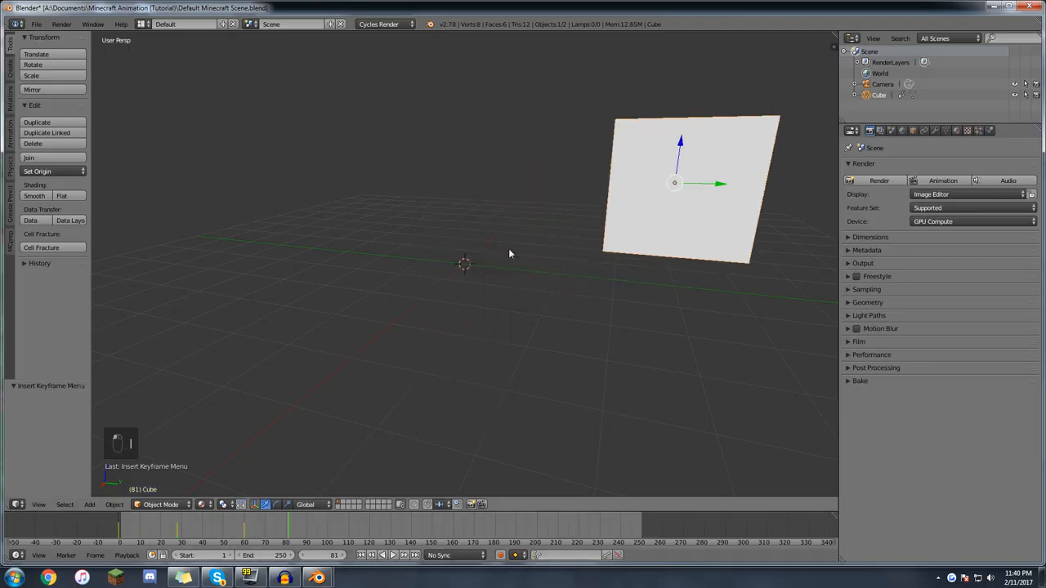
key("r")
left_click(711, 99)
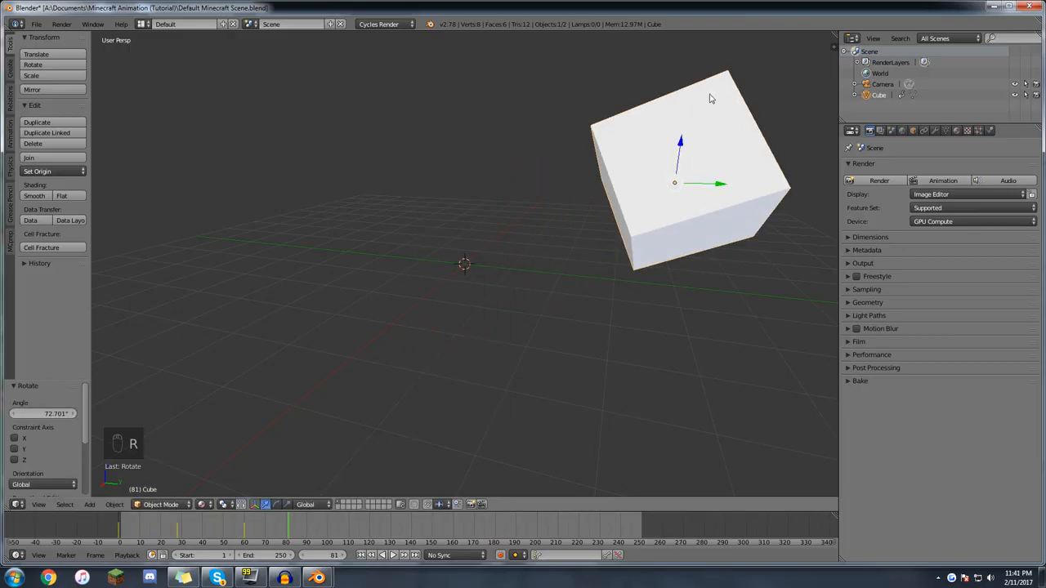
key("i")
left_click(711, 97)
Play and scrub through frames 28 to 81 to review the cube's combined movement and rotation.
left_click_drag(284, 535, 180, 550)
key("alt+a")
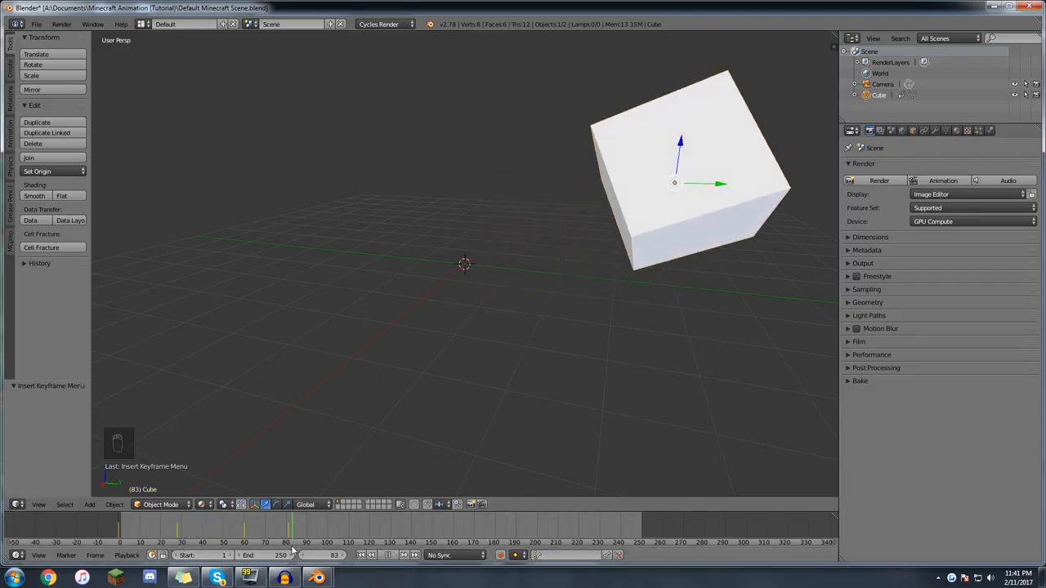
left_click_drag(230, 545, 262, 531)
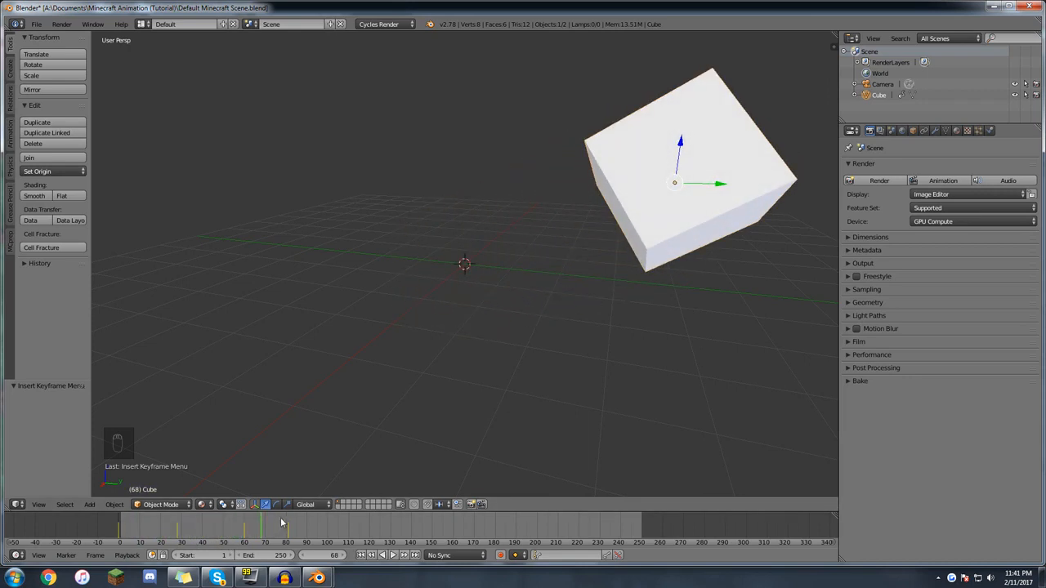
left_click_drag(240, 533, 287, 535)
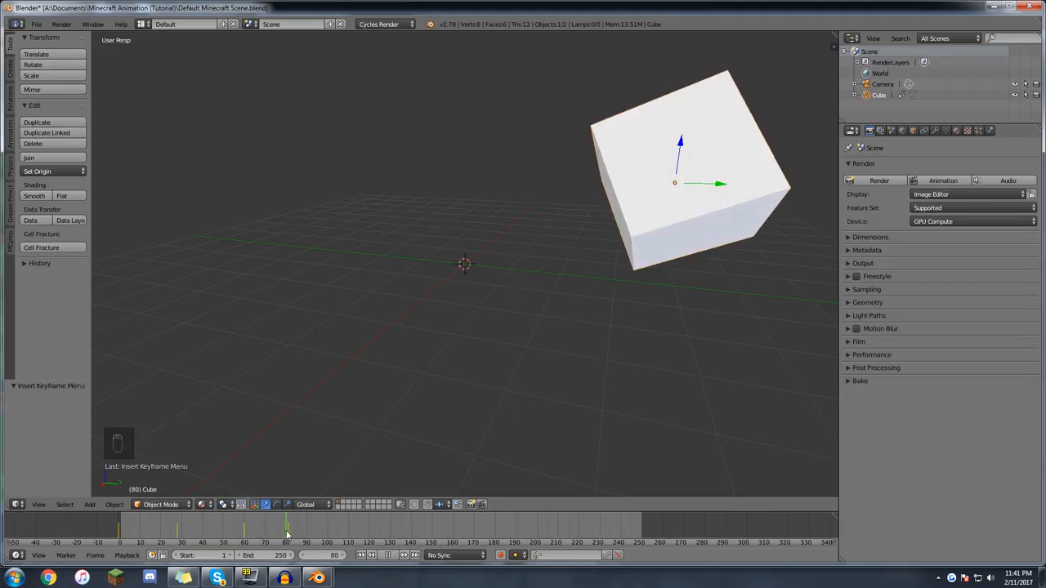
key("Left")
key("Left")
key("Left")
mouse_move(287, 534)
left_mouse_down()
mouse_move(200, 533)
mouse_move(286, 533)
left_mouse_up()
Delete the cube's keyframe at frame 81 and scrub back to frame 10 to review the remaining animation.
scroll(288, 530, "up", 4)
middle_click_drag(287, 530, 517, 531)
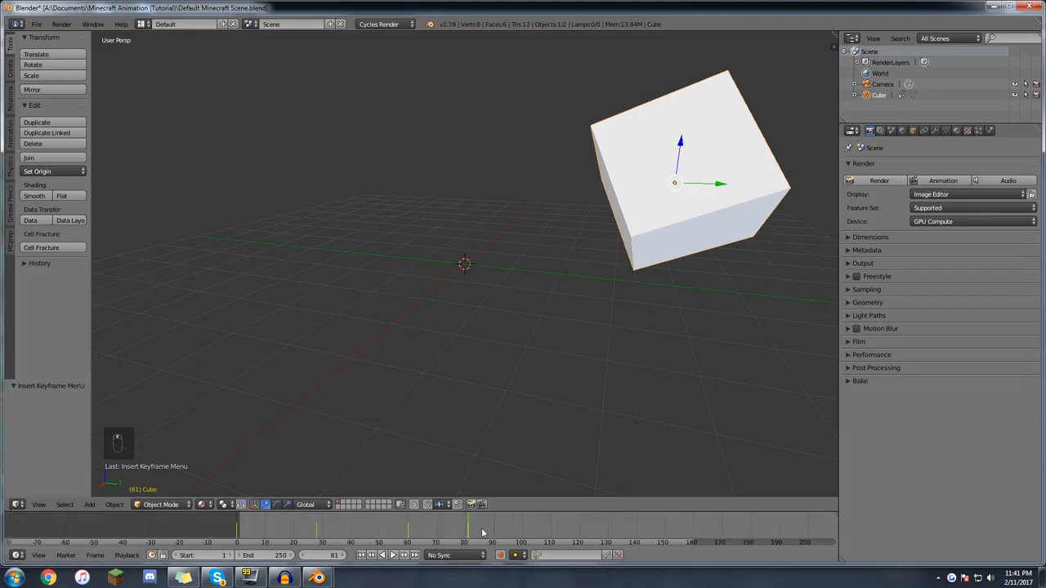
scroll(482, 531, "up", 4)
mouse_move(475, 530)
left_mouse_down()
mouse_move(460, 529)
mouse_move(503, 533)
mouse_move(488, 534)
left_mouse_up()
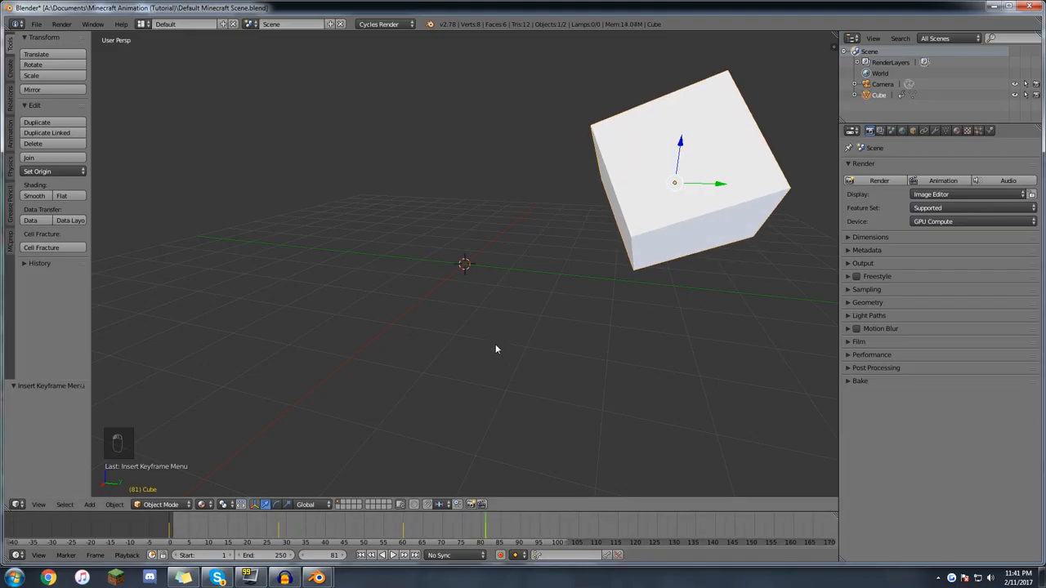
key("alt+i")
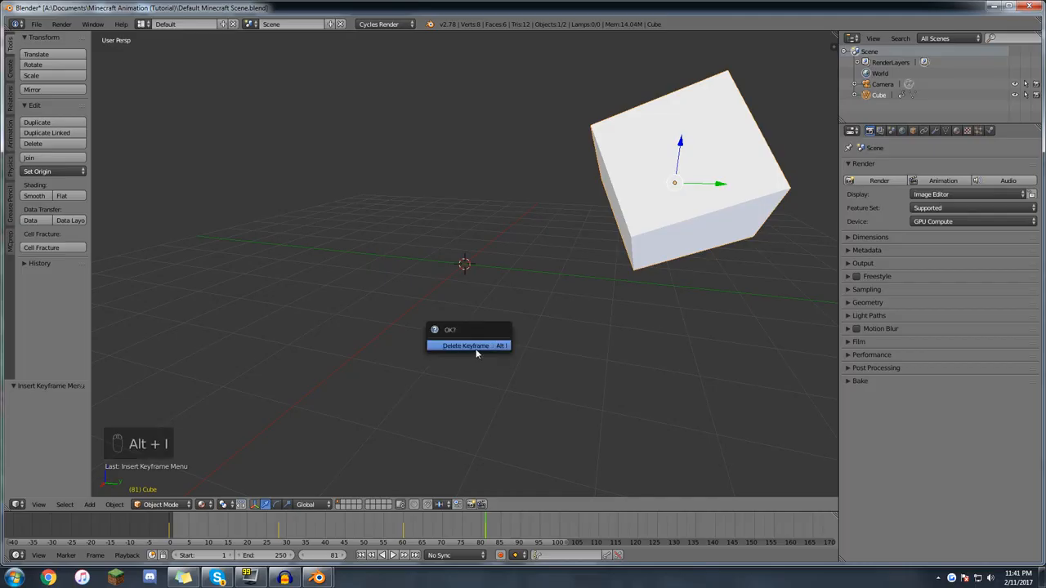
left_click(476, 346)
left_click_drag(424, 531, 449, 530)
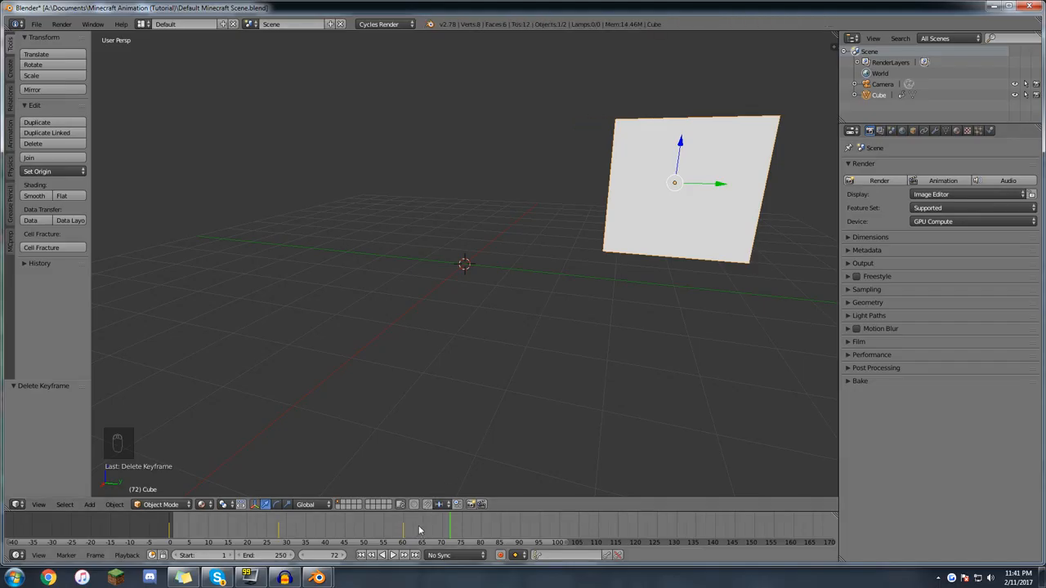
left_click_drag(409, 530, 218, 532)
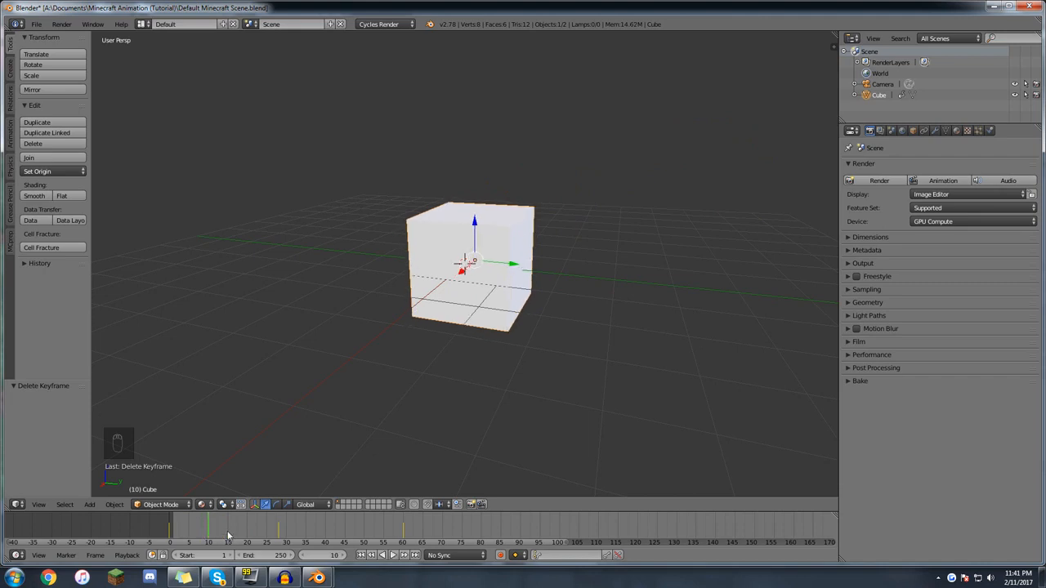
Move forward and backward one frame at a time from frame 10 to examine the cube's motion.
key("Right")
key("Right")
key("Right")
key("Right")
key("Right")
key("Right")
key("Right")
key("Right")
key("Right")
key("Right")
key("Left")
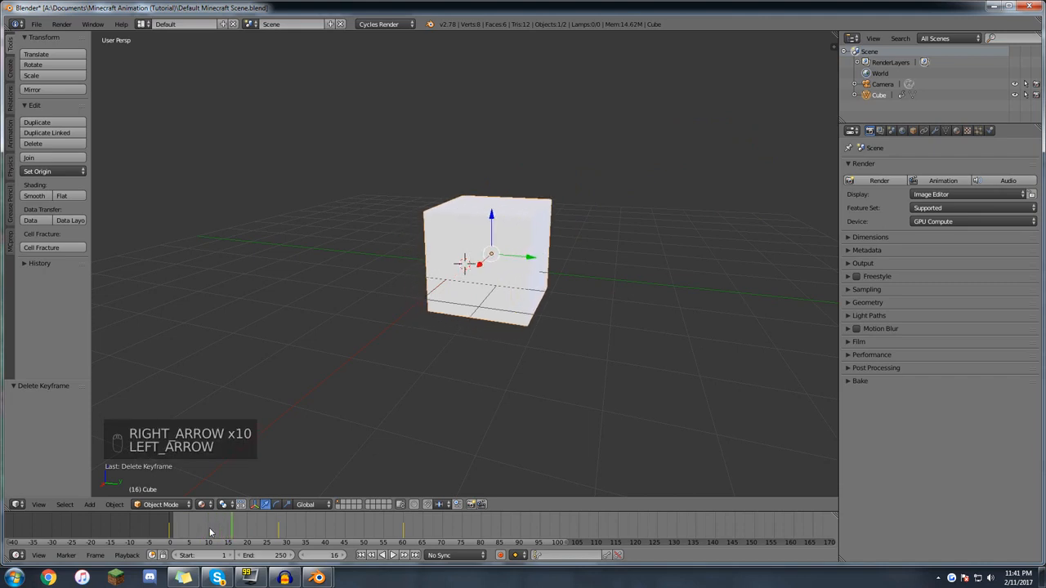
key("Left")
key("Left")
key("Left")
key("Left")
key("Left")
key("Left")
key("Left")
key("Left")
key("Left")
key("Left")
key("Left")
key("Left")
key("Left")
key("Left")
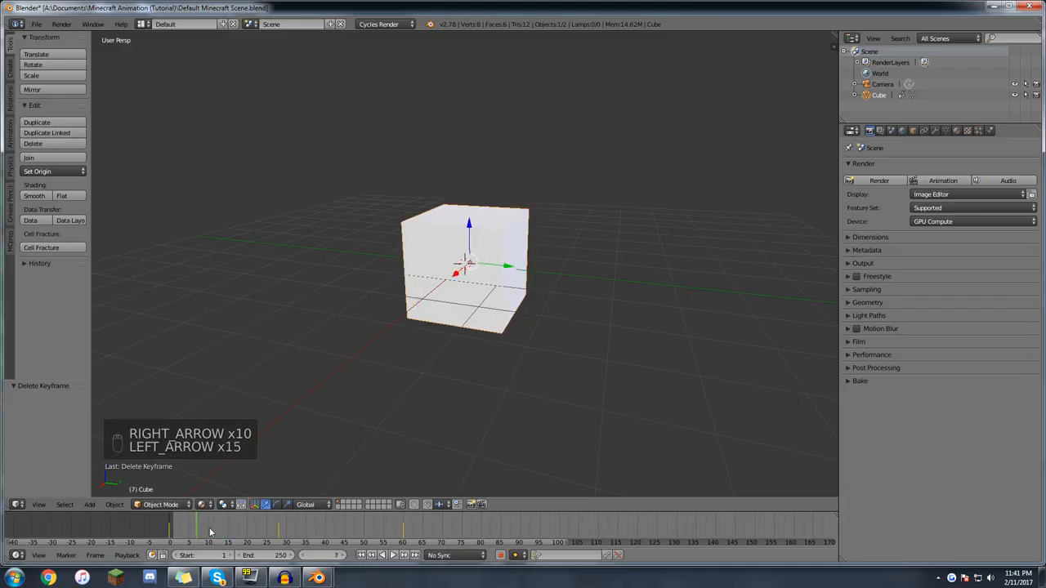
key("Right")
key("Right")
key("Right")
key("Right")
key("Right")
key("Right")
key("Right")
key("Right")
key("Right")
key("Right")
key("Right")
key("Right")
key("Right")
key("Right")
key("Right")
key("Right")
key("Right")
key("Right")
key("Right")
key("Right")
key("Left")
key("Left")
key("Left")
key("Left")
Scrub to the keyframe at frame 60, examine the frames around it one by one, and scrub back to frame 39.
left_click_drag(229, 533, 399, 538)
key("Right")
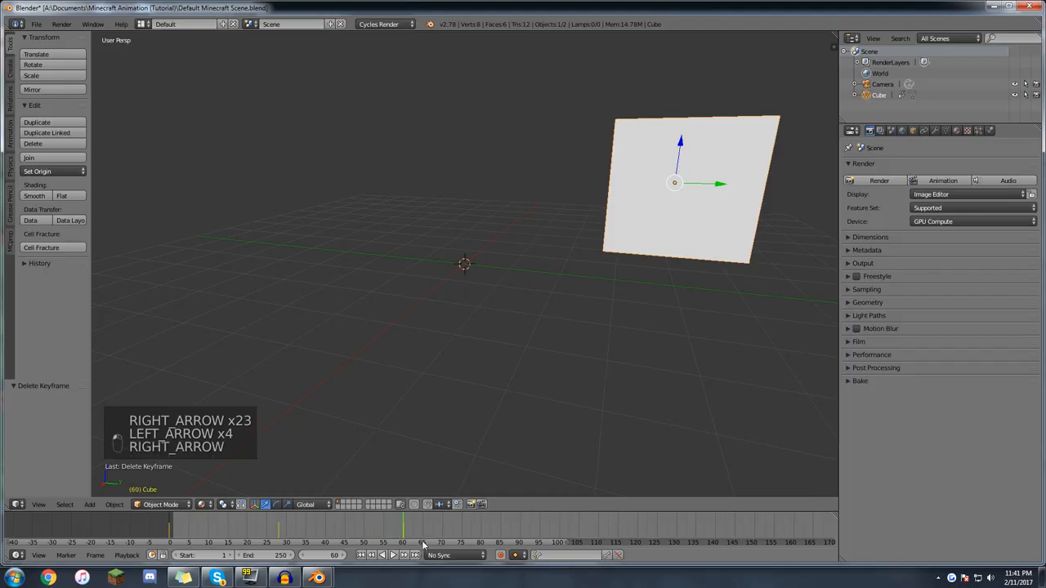
key("Right")
key("Right")
key("Left")
key("Left")
key("Left")
key("Right")
left_click_drag(401, 533, 321, 529)
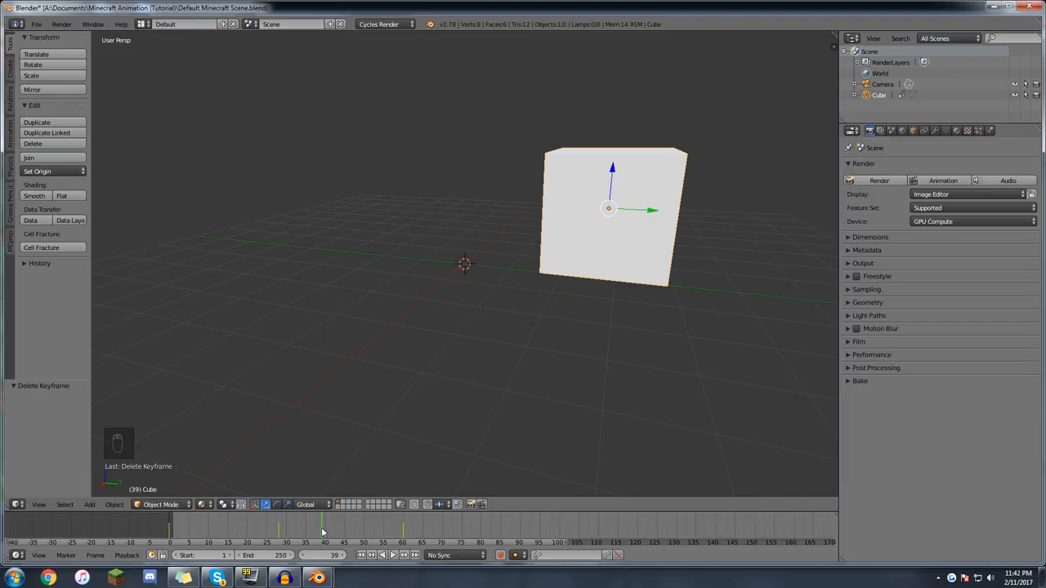
Jump back and forth between the cube's keyframes at frames 0, 28 and 60 to compare its poses.
key("Down")
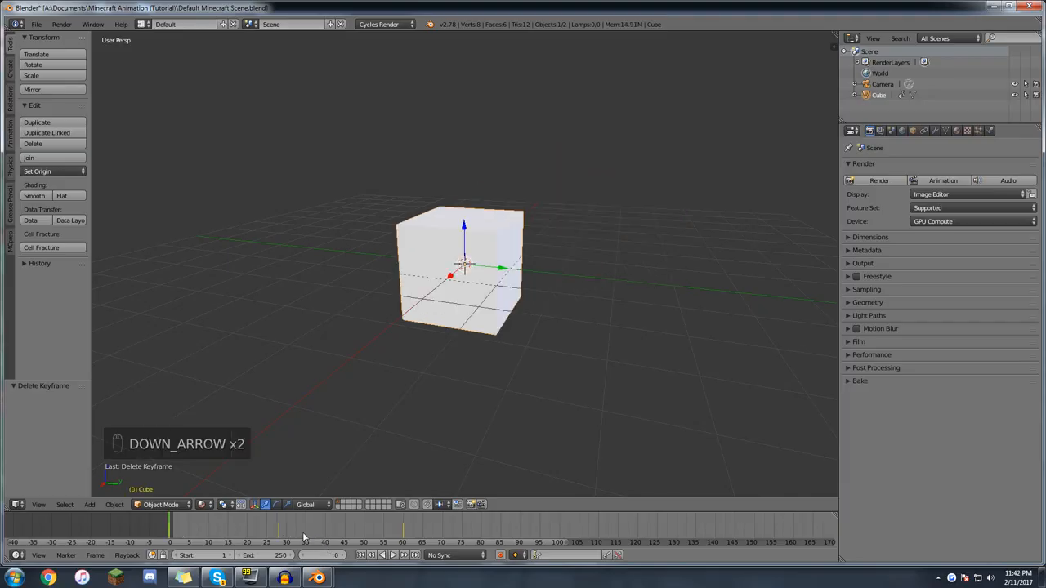
key("Up")
key("Up")
key("Up")
key("Down")
key("Down")
key("Down")
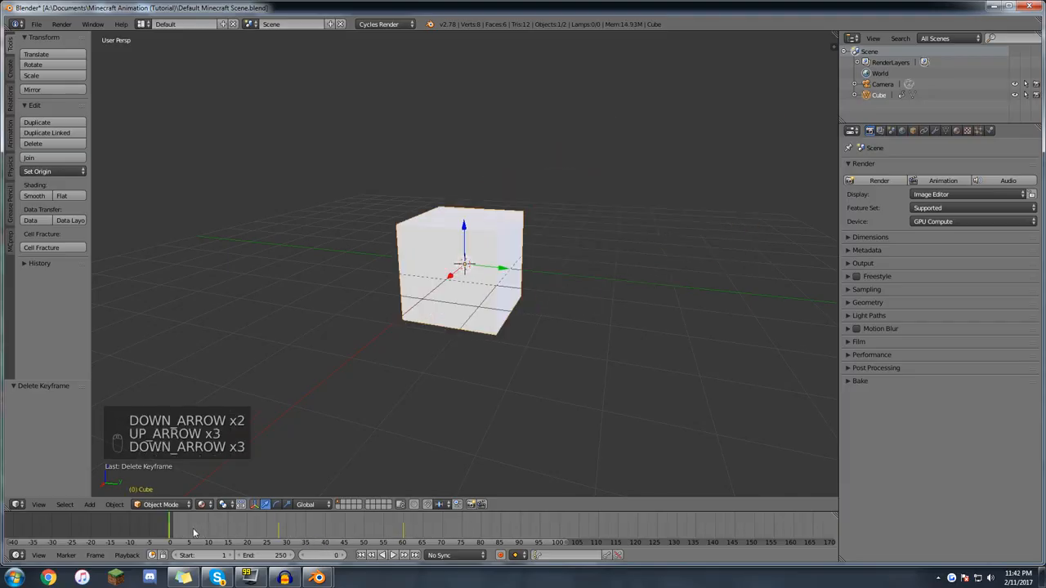
key("Up")
key("Up")
key("Up")
Scrub to the keyframe at frame 28 and examine the cube one frame at a time around it.
scroll(347, 520, "down", 2)
left_click_drag(339, 530, 308, 530)
key("Left")
key("Left")
key("Left")
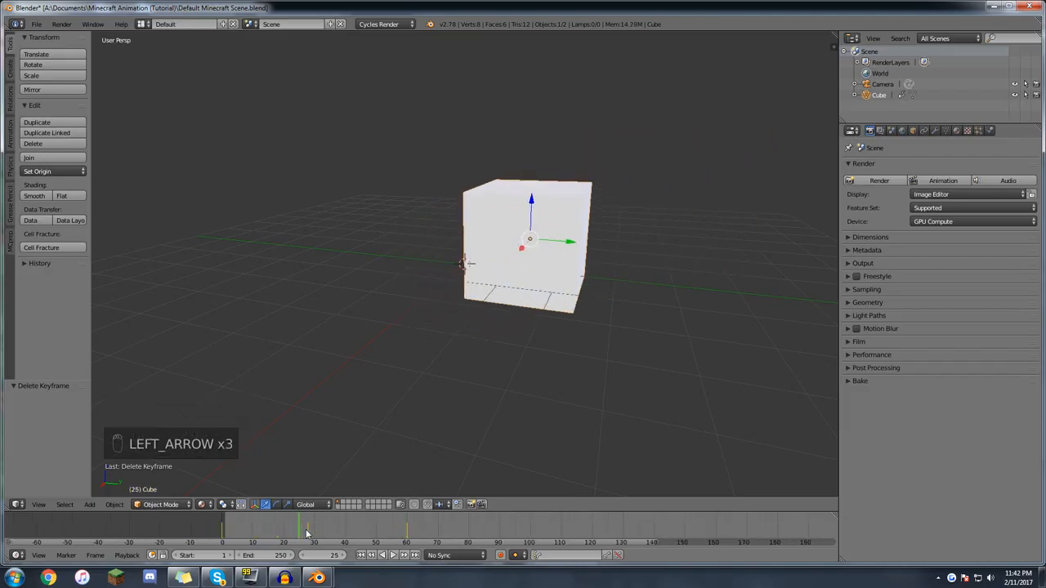
key("Right")
key("Right")
key("Right")
key("Right")
Jump through the keyframes up to frame 60 and back, and scrub to frame 19 to review the motion.
key("Up")
key("Up")
key("Up")
key("Down")
key("Down")
key("Down")
key("Down")
left_click_drag(266, 534, 333, 524)
key("Up")
key("Up")
key("Up")
left_click_drag(404, 529, 278, 539)
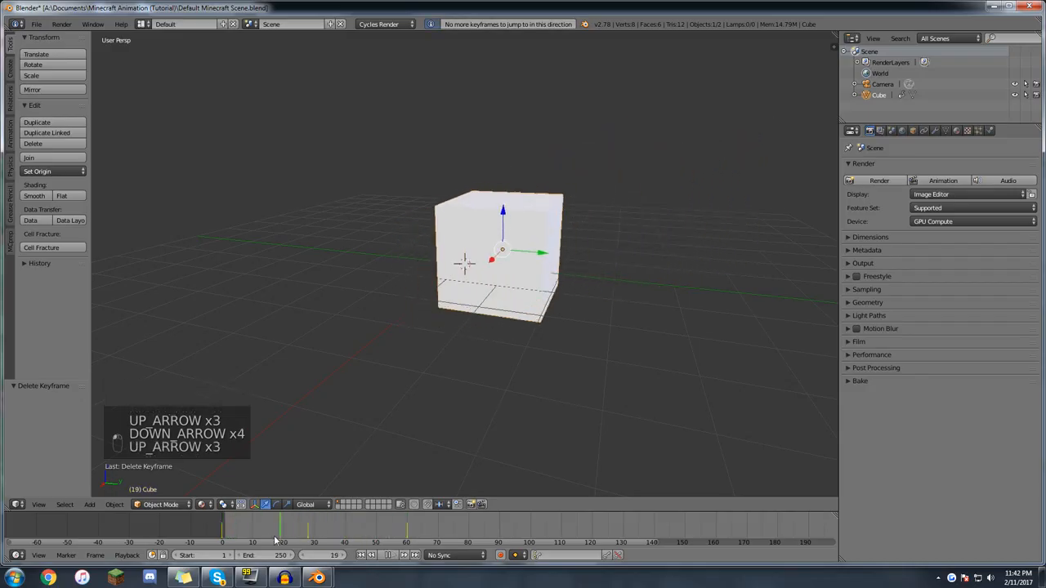
Delete the cube's keyframes at frames 60, 28 and 0.
key("Up")
key("Up")
key("Up")
key("alt+i")
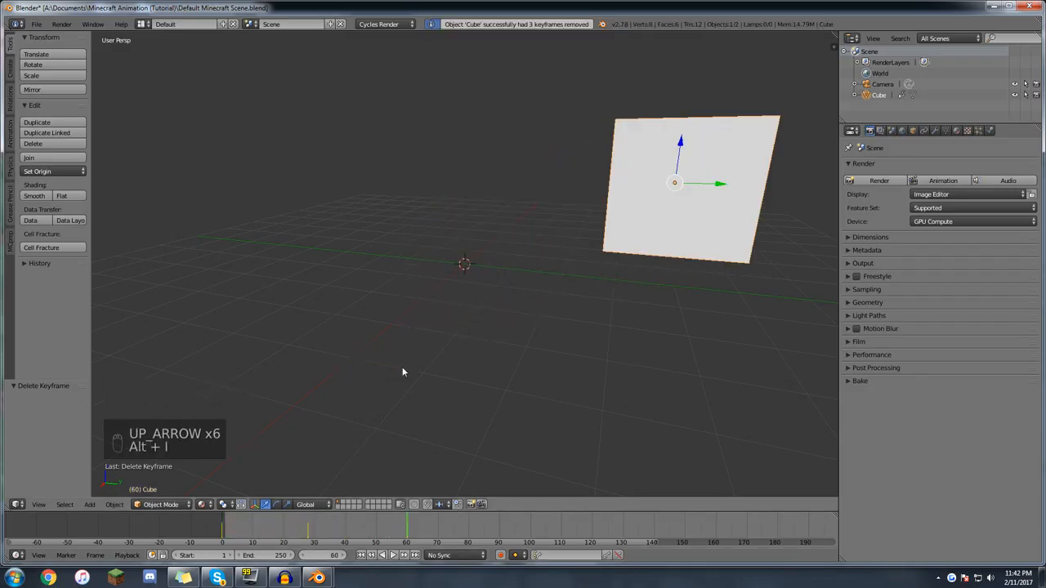
key("Down")
key("alt+i")
left_click(402, 370)
key("Down")
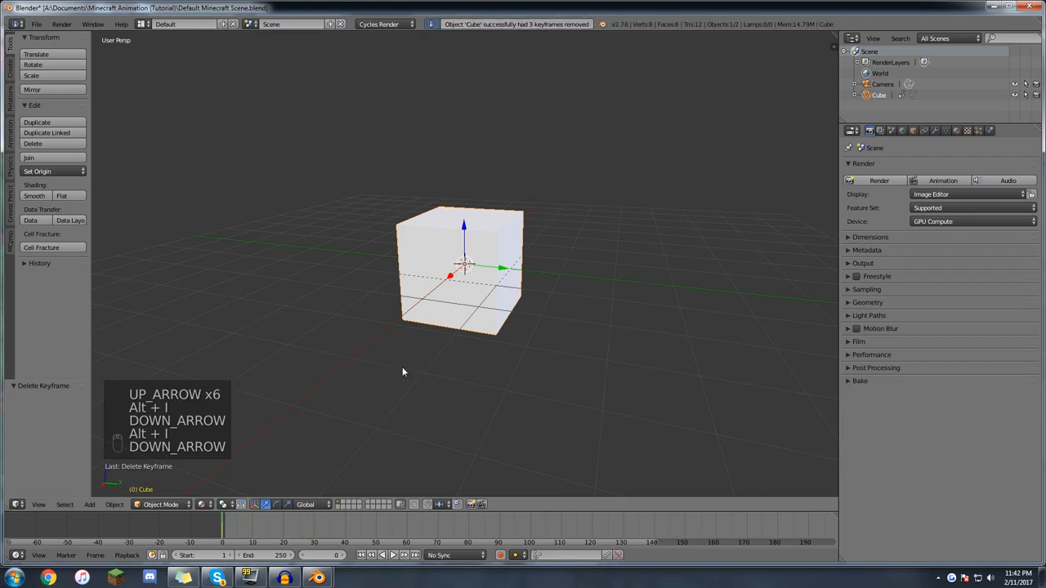
key("alt+i")
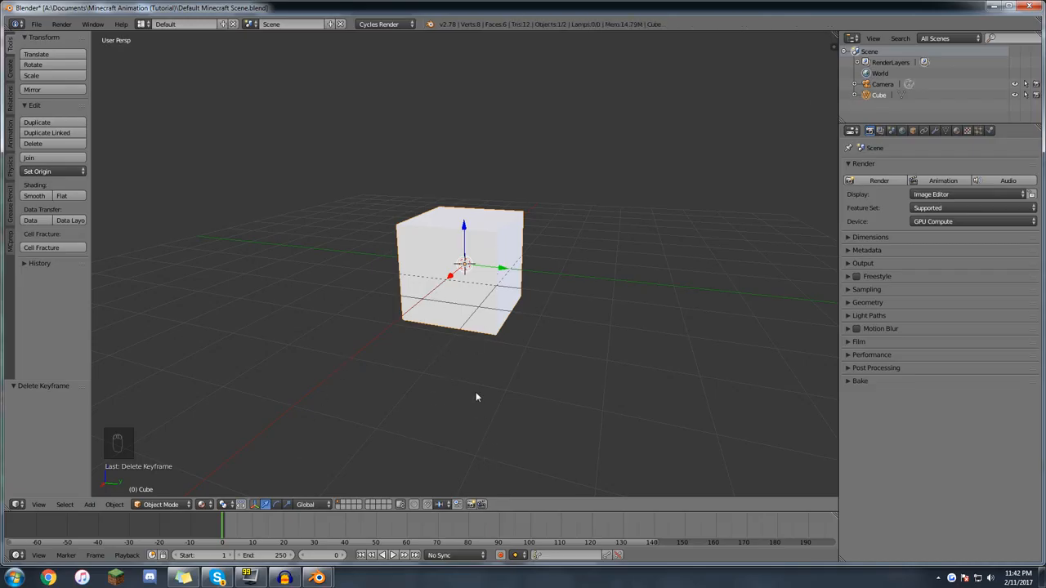
Insert a keyframe for the cube at frame 0 from the keyframe types, and undo it.
key("i")
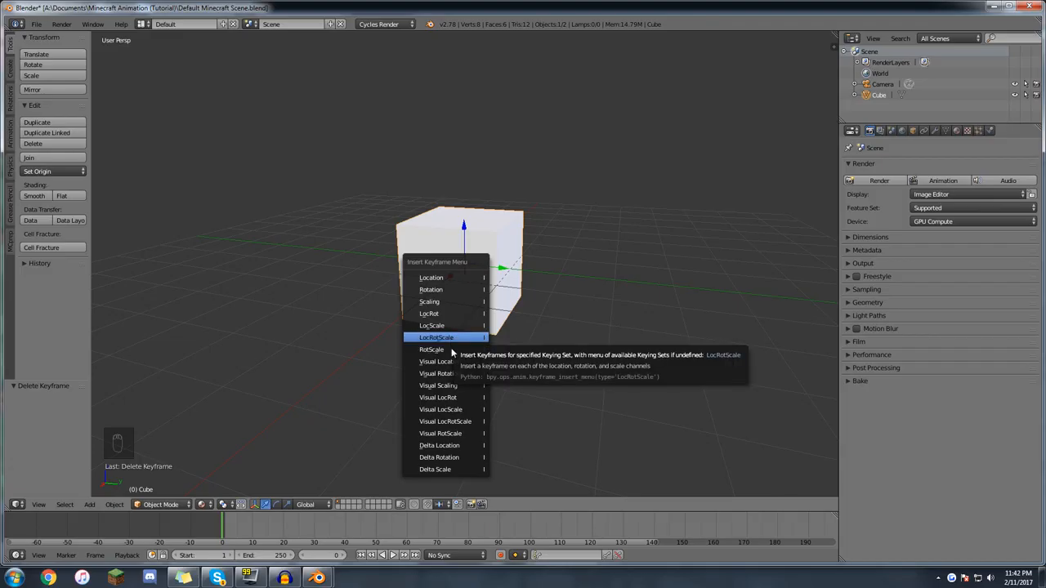
key("i")
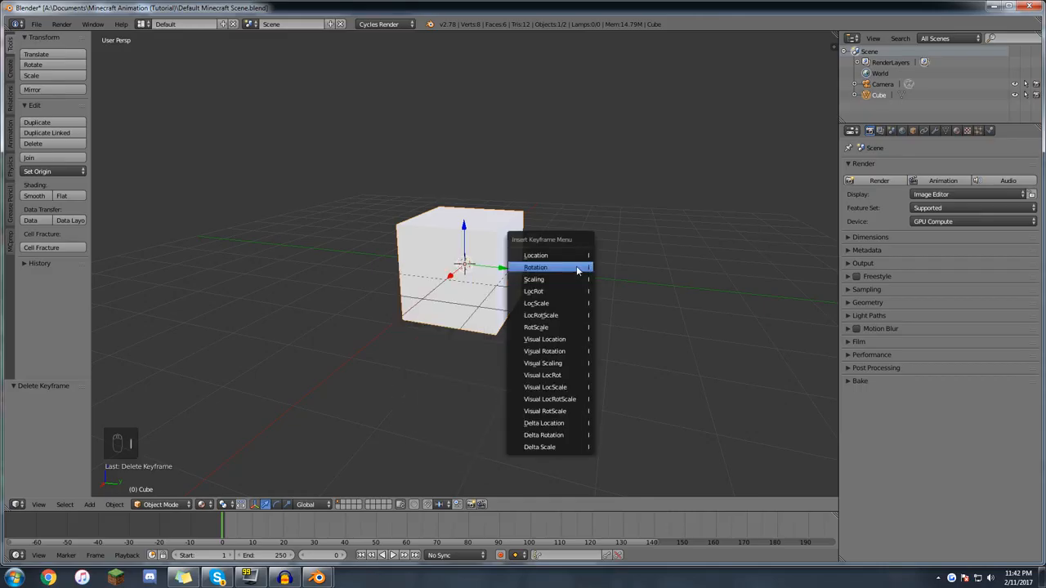
left_click(562, 340)
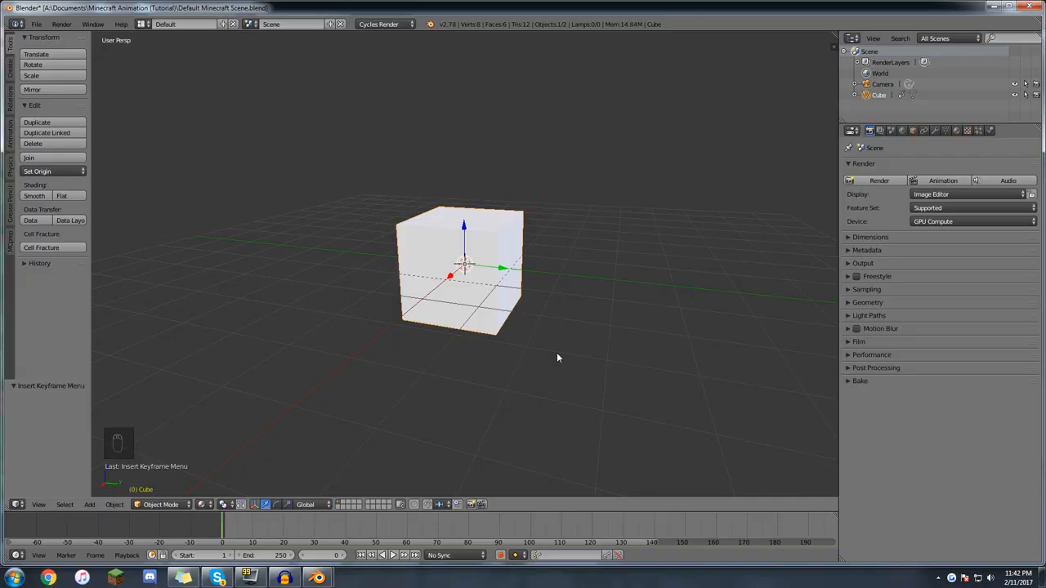
key("ctrl+z")
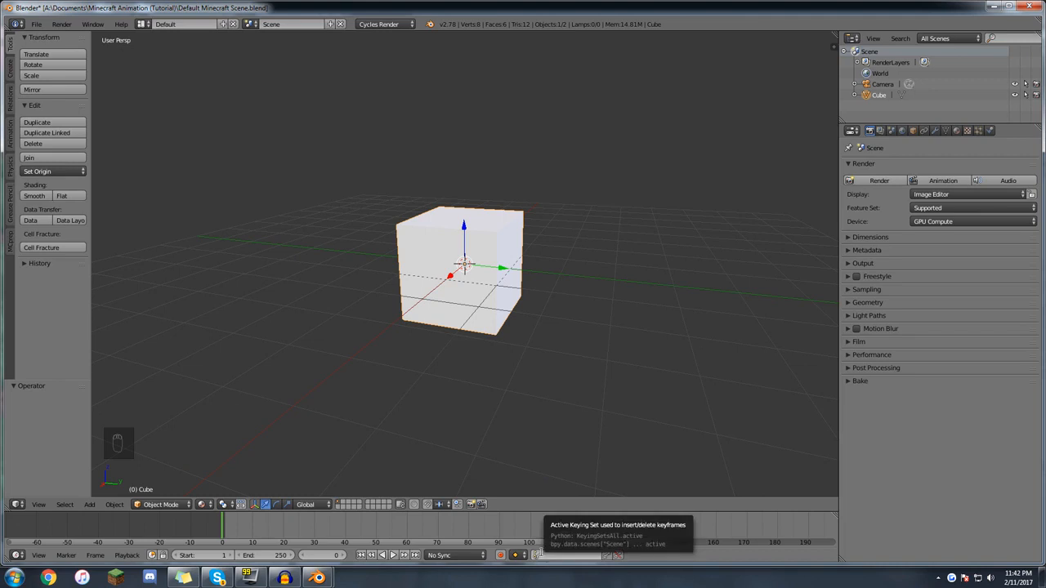
Set the active keying set to LocRotScale and insert a keyframe for the cube at frame 0.
left_click(541, 556)
scroll(543, 539, "down", 10)
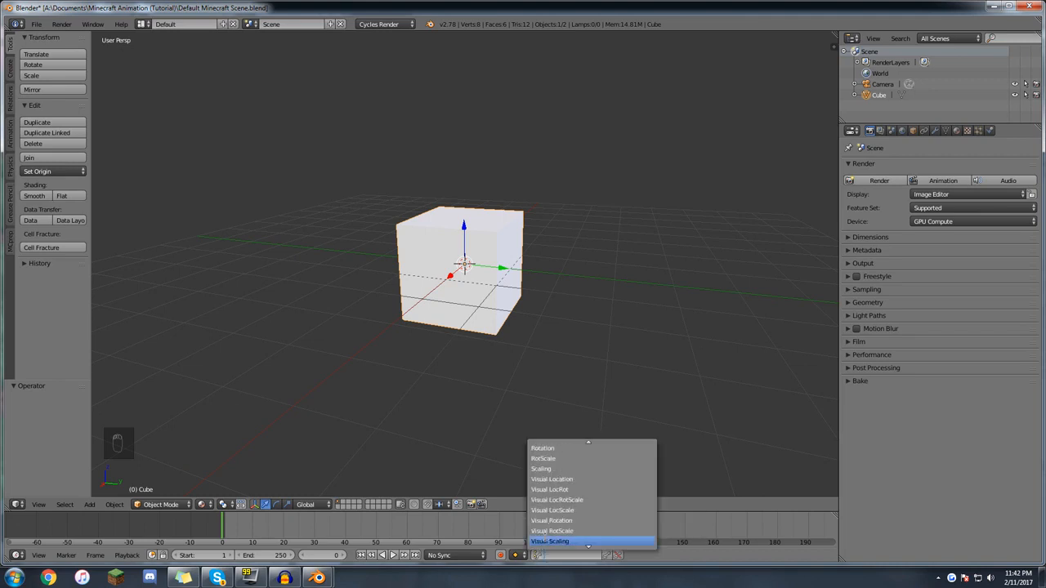
scroll(544, 540, "up", 4)
scroll(543, 533, "up", 3)
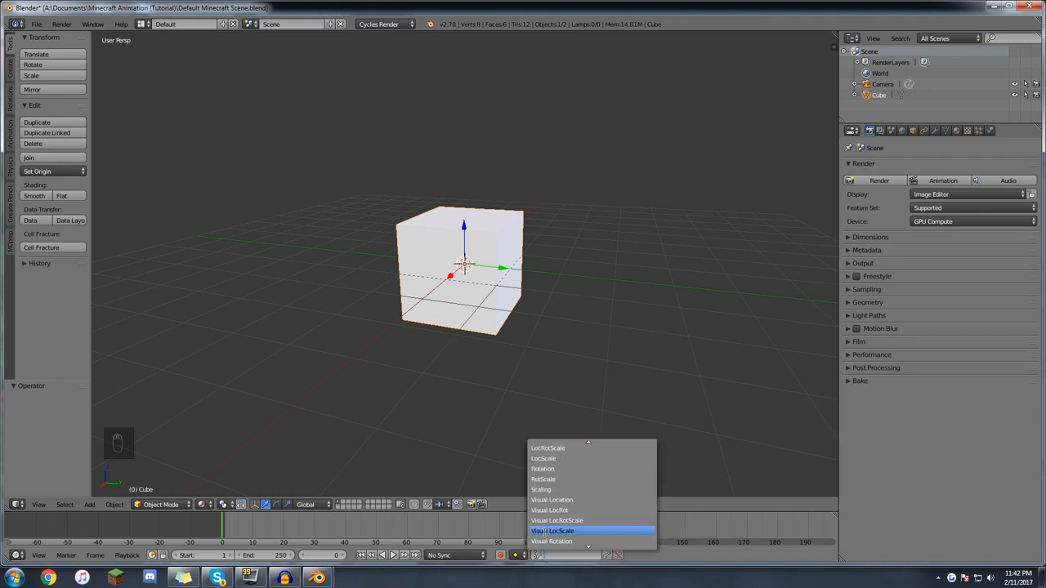
scroll(544, 532, "up", 1)
left_click(559, 450)
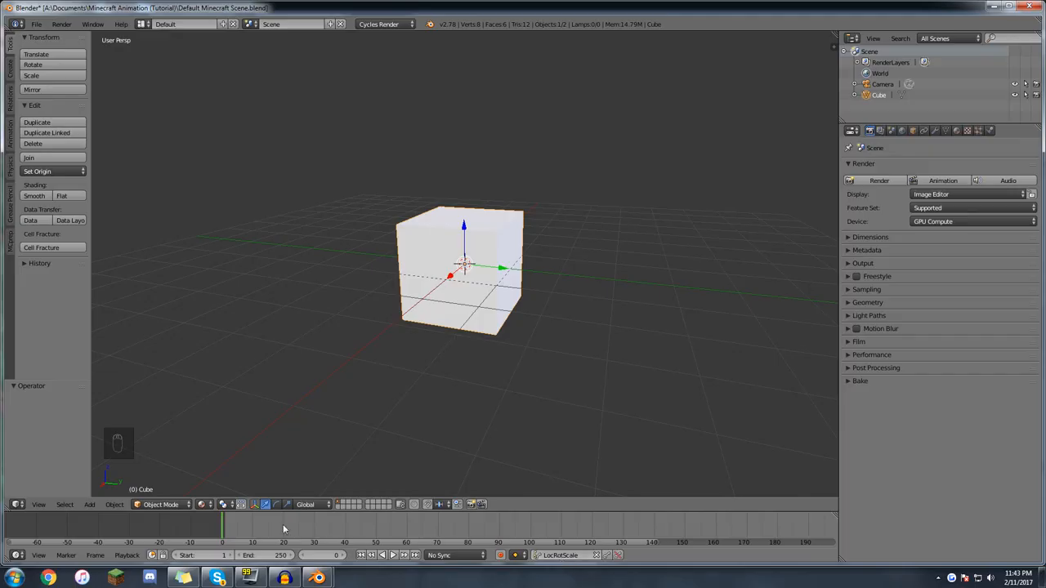
key("i")
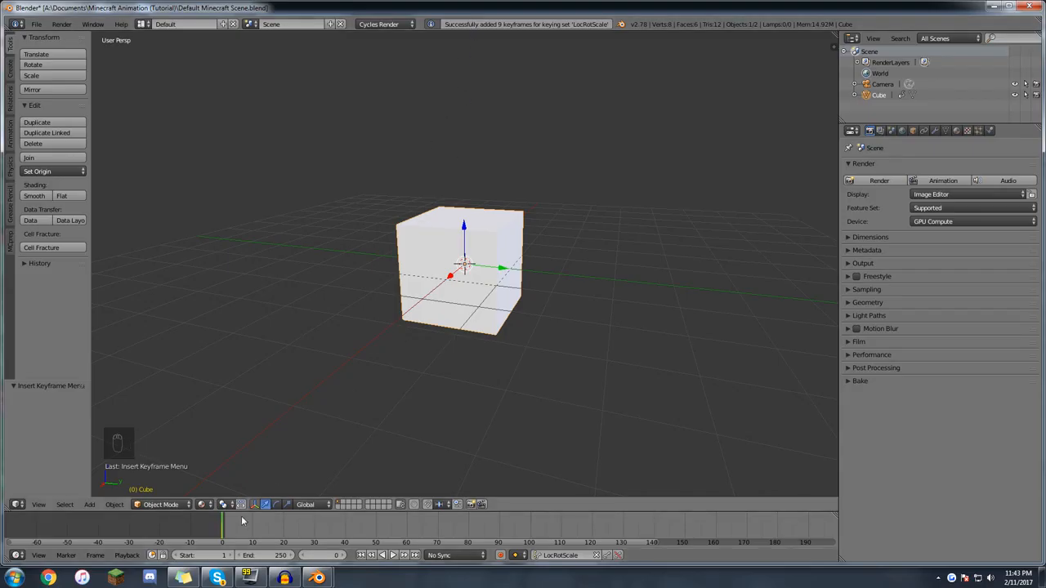
Advance to frame 60, move the cube up and along Y, rotate it, scale it down, and insert a LocRotScale keyframe.
key("alt+a")
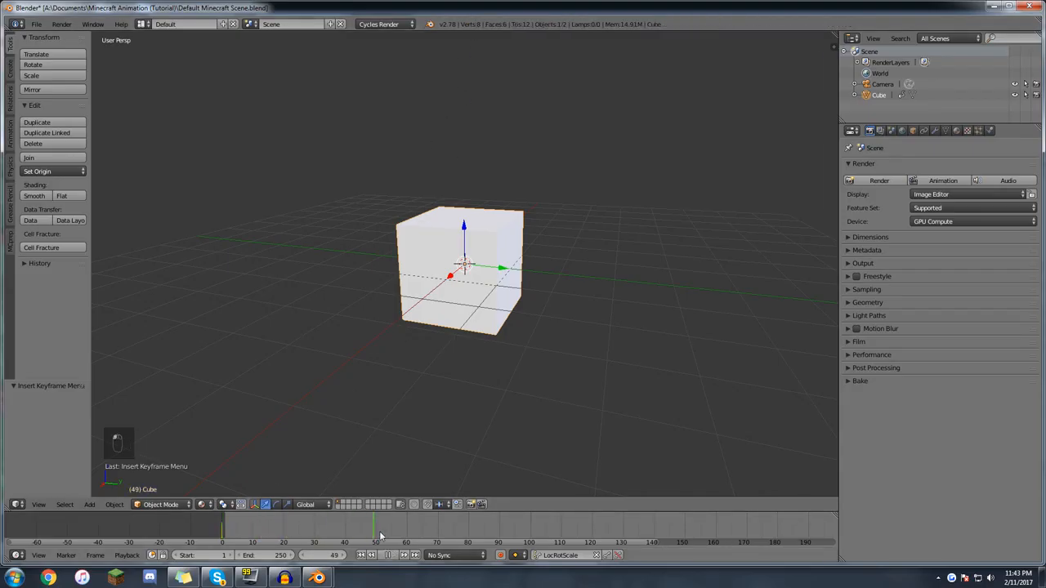
scroll(458, 270, "down", 3)
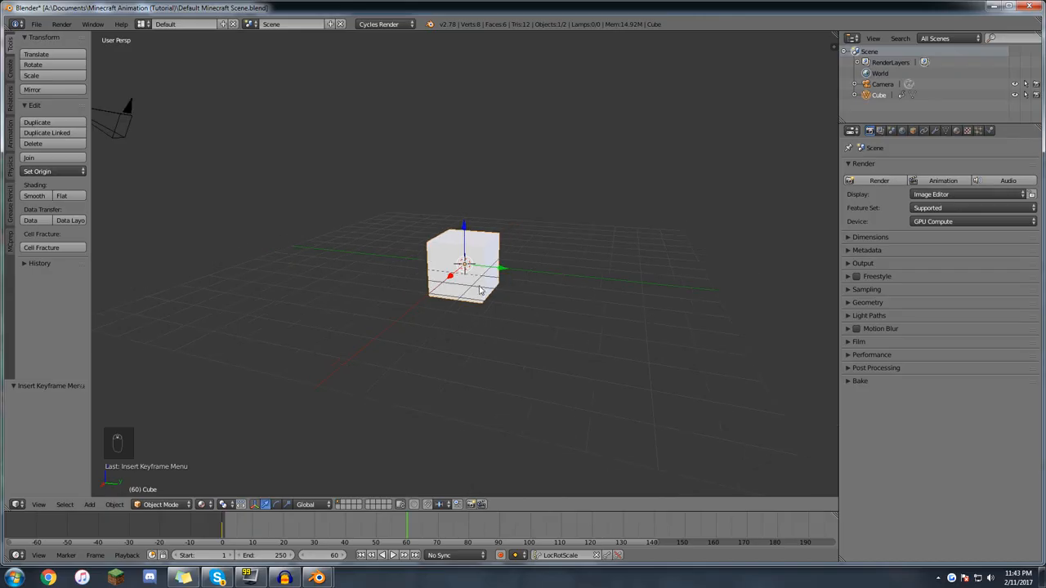
key("g")
left_click(577, 210)
key("r")
left_click(573, 136)
key("s")
left_click(609, 167)
key("g")
left_click(601, 157)
key("i")
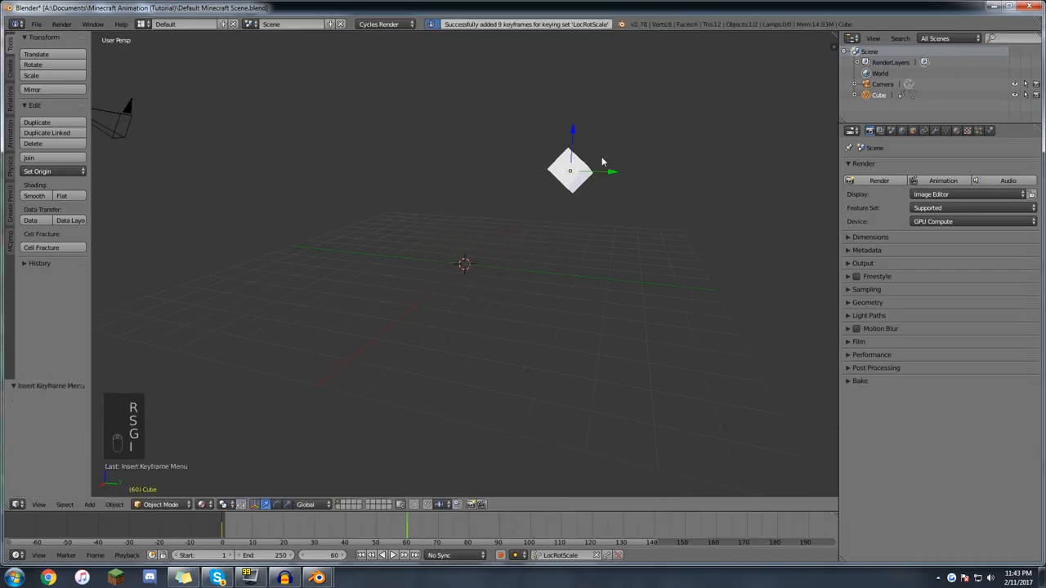
Scrub to frame 74, rotate the cube about -58°, move it to the opposite side of the grid, and insert a LocRotScale keyframe.
left_click(364, 537)
left_click_drag(356, 536, 449, 537)
key("g")
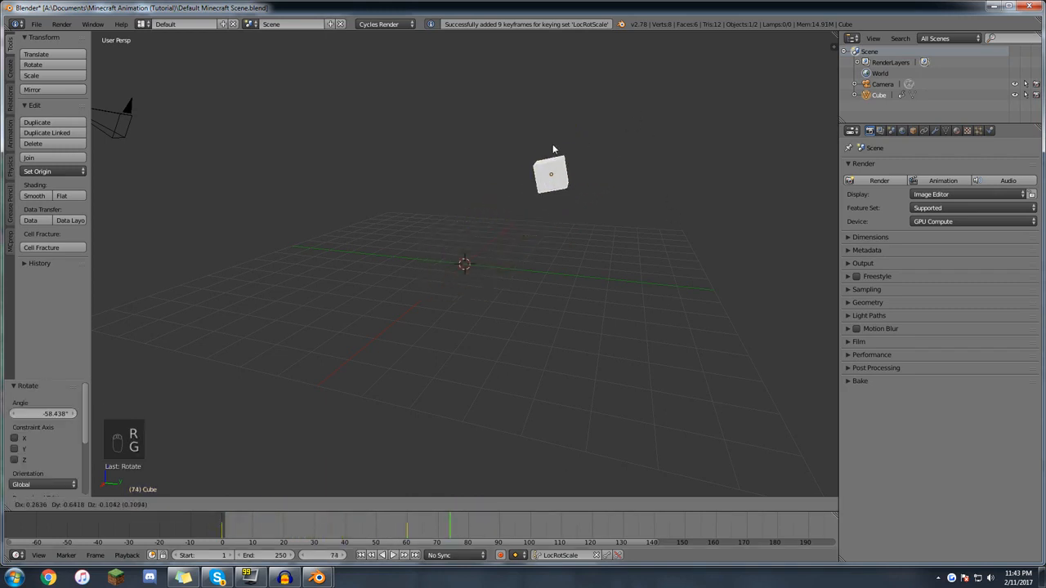
left_click(452, 171)
key("s")
right_click(475, 384)
key("g")
left_click(433, 350)
key("i")
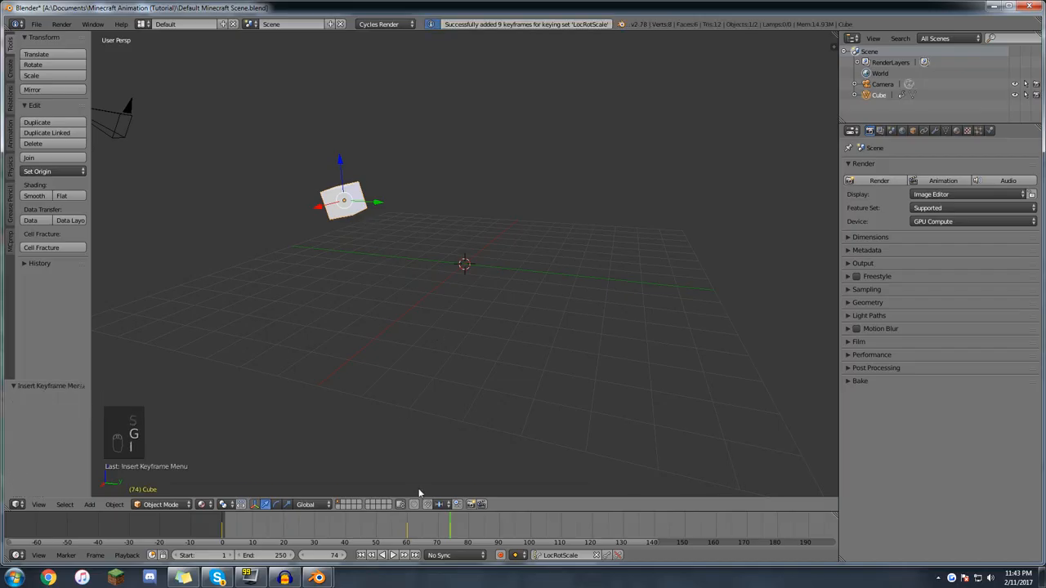
Scrub through the cube's animation and delete its keyframes at frames 74, 60 and 0.
left_click(381, 533)
mouse_move(381, 533)
left_mouse_down()
mouse_move(218, 535)
mouse_move(391, 527)
mouse_move(377, 527)
left_mouse_up()
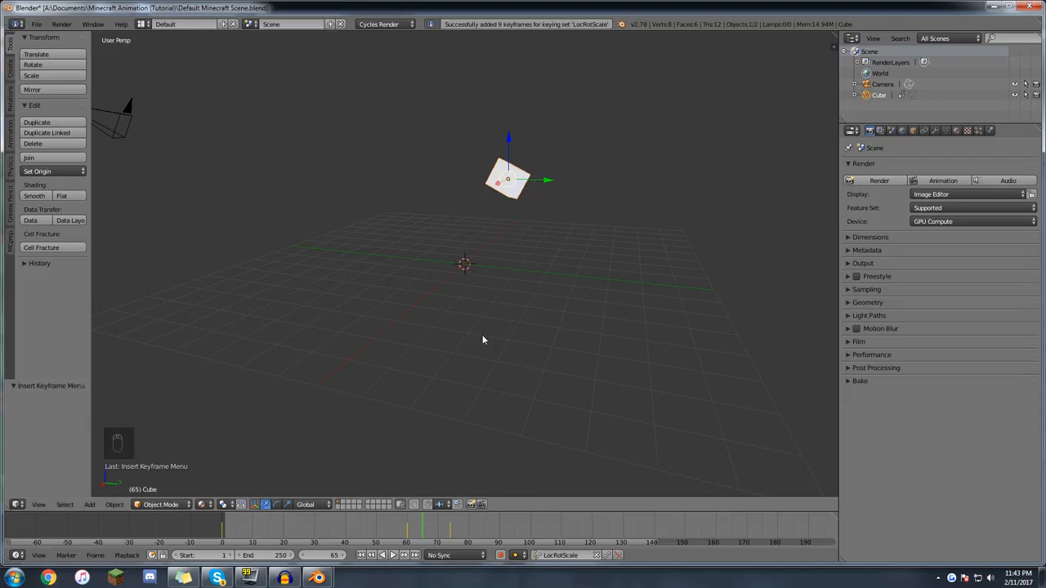
key("Up")
key("alt+i")
key("Down")
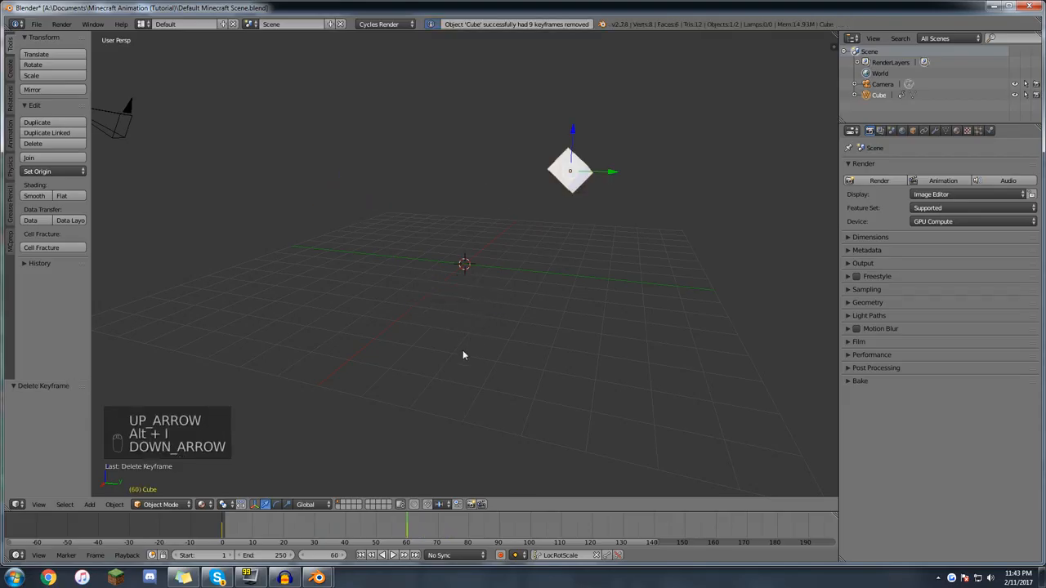
key("alt+i")
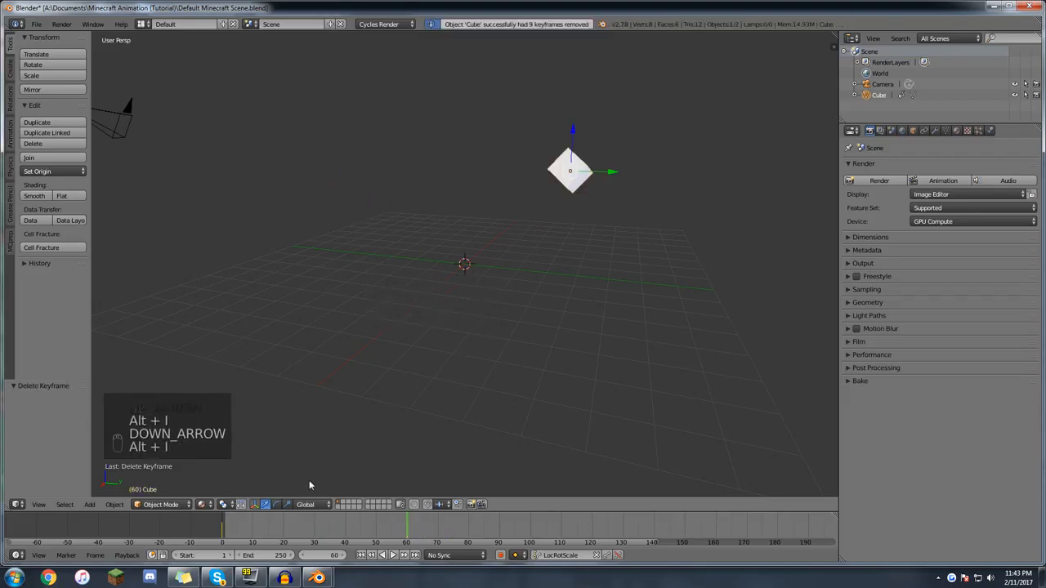
left_click(221, 532)
key("alt+i")
left_click(379, 351)
Play the timeline to check the cube without keyframes, and return to frame 0.
key("alt+a")
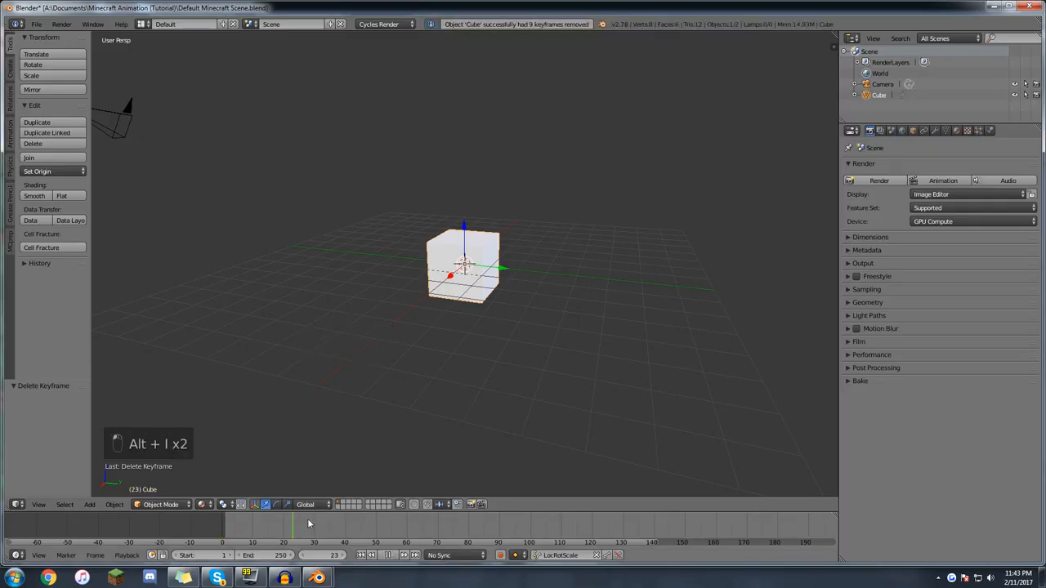
left_click_drag(237, 531, 225, 531)
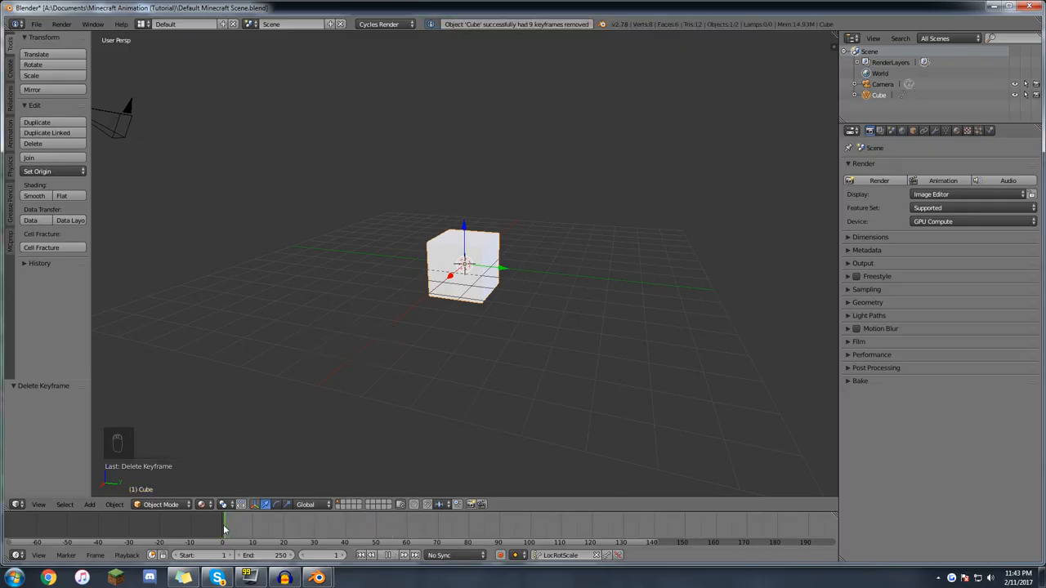
key("Escape")
scroll(448, 325, "up", 2)
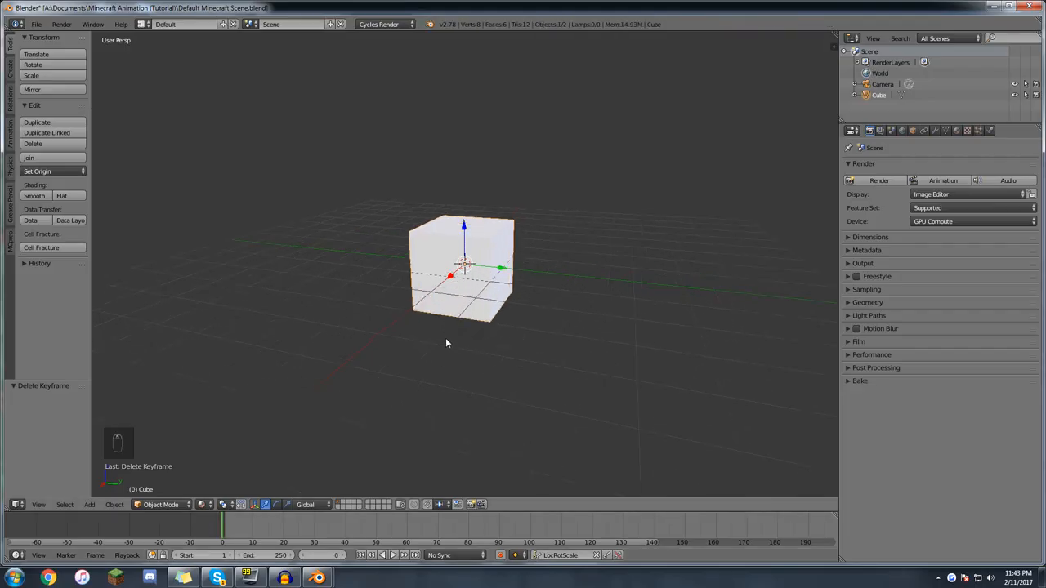
scroll(384, 413, "down", 1)
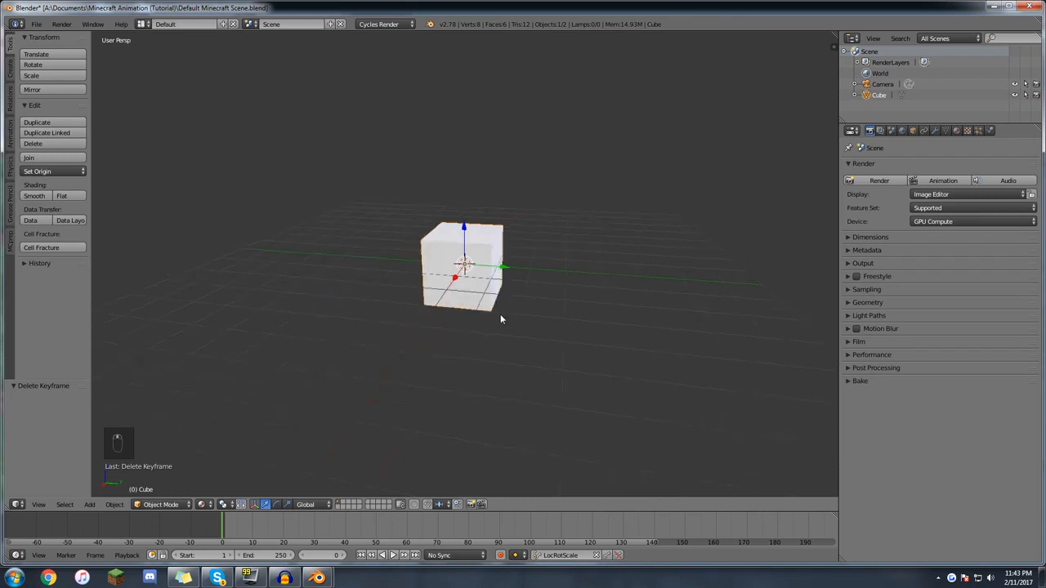
Advance the timeline to frame 20 and insert a LocRotScale keyframe for the cube.
key("alt+a")
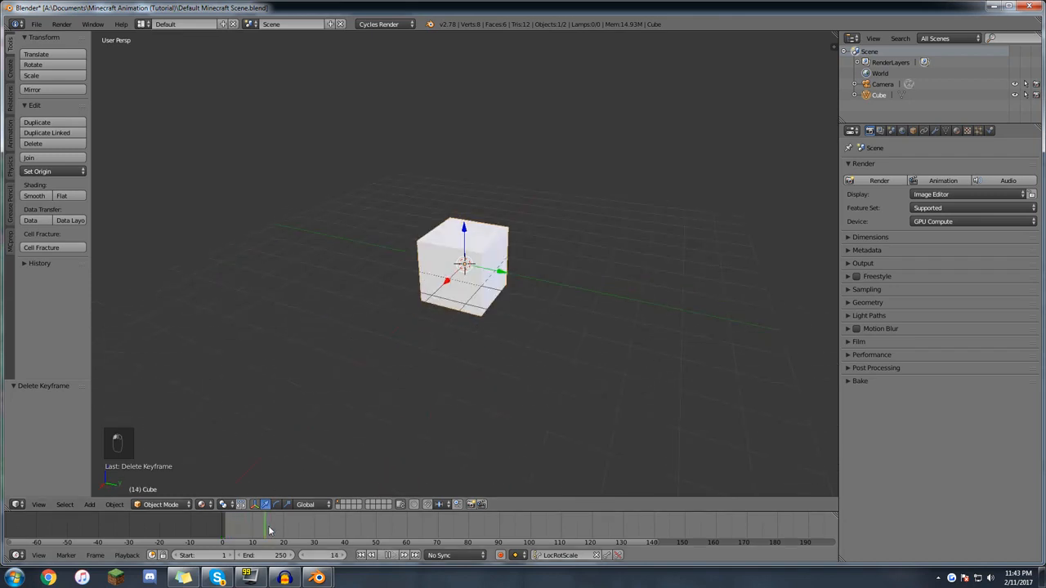
key("alt+a")
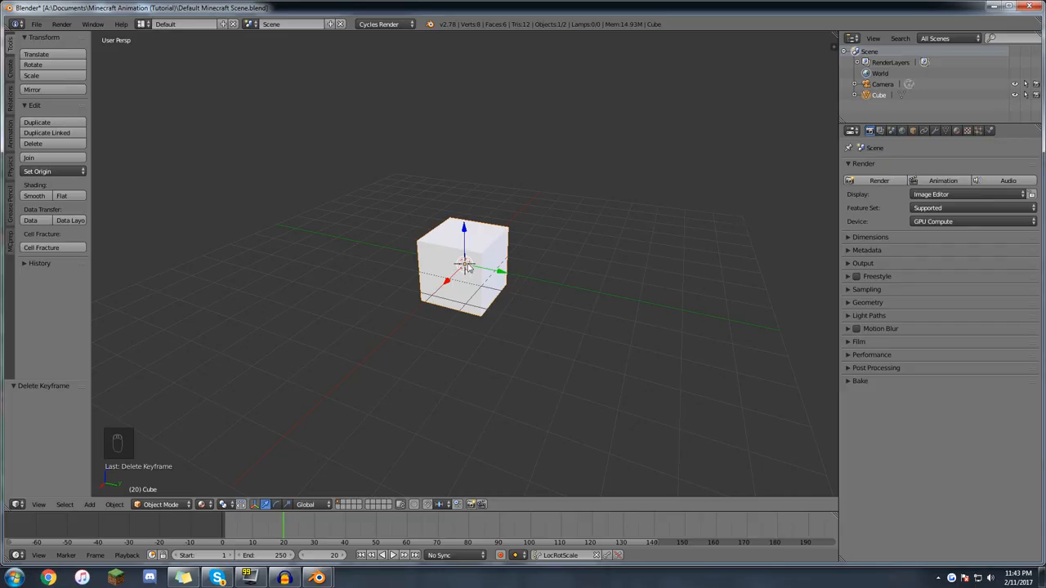
key("i")
Advance the timeline to frame 59, move the cube outward along the positive Y axis, and insert a LocRotScale keyframe.
key("alt+a")
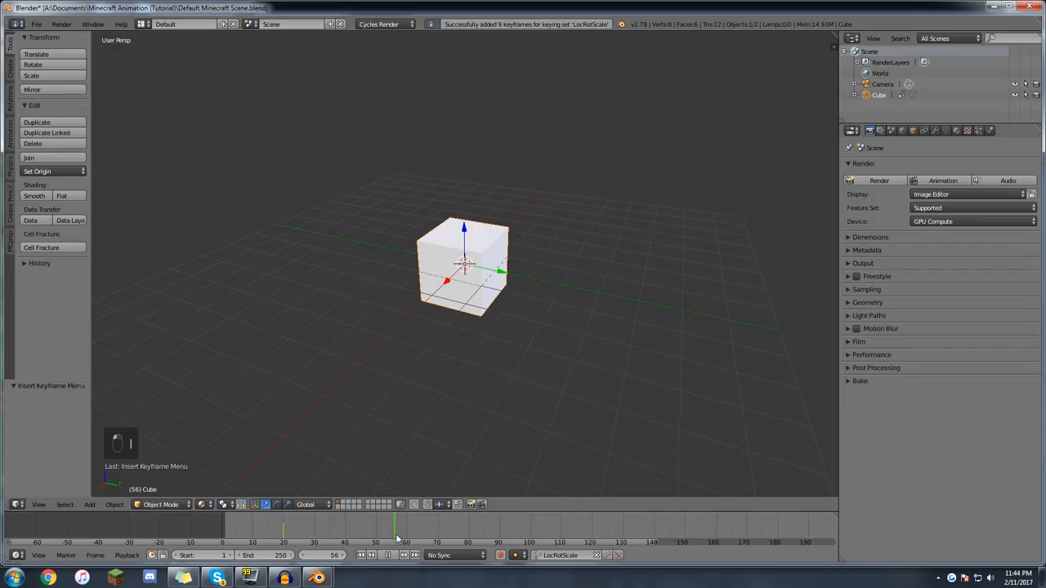
key("alt+a")
key("g")
key("y")
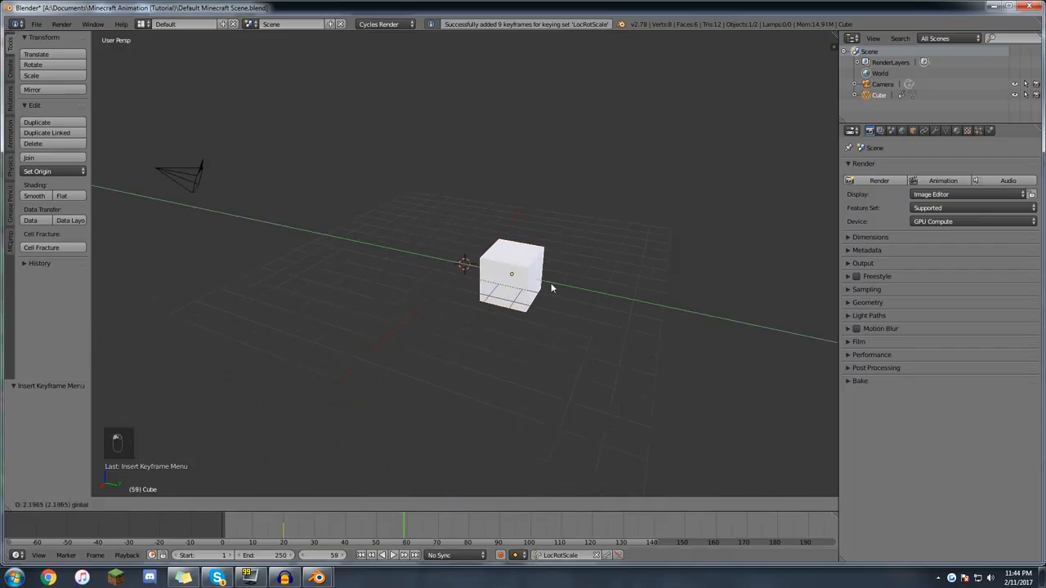
left_click(612, 301)
key("i")
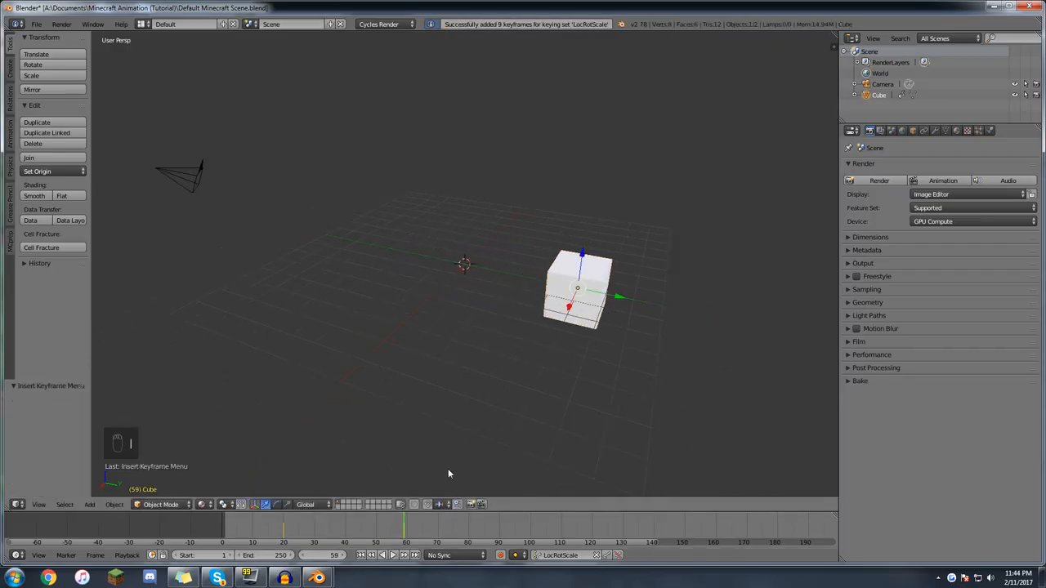
Advance to frame 127, move the cube along X and about -5.52 along Y, and insert a LocRotScale keyframe.
key("alt+a")
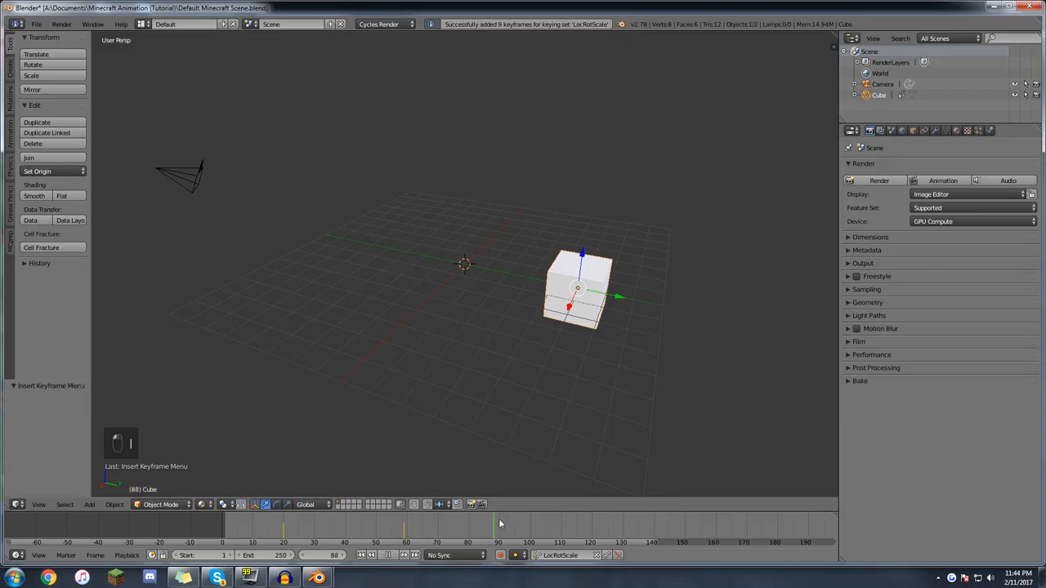
middle_click_drag(575, 353, 352, 353)
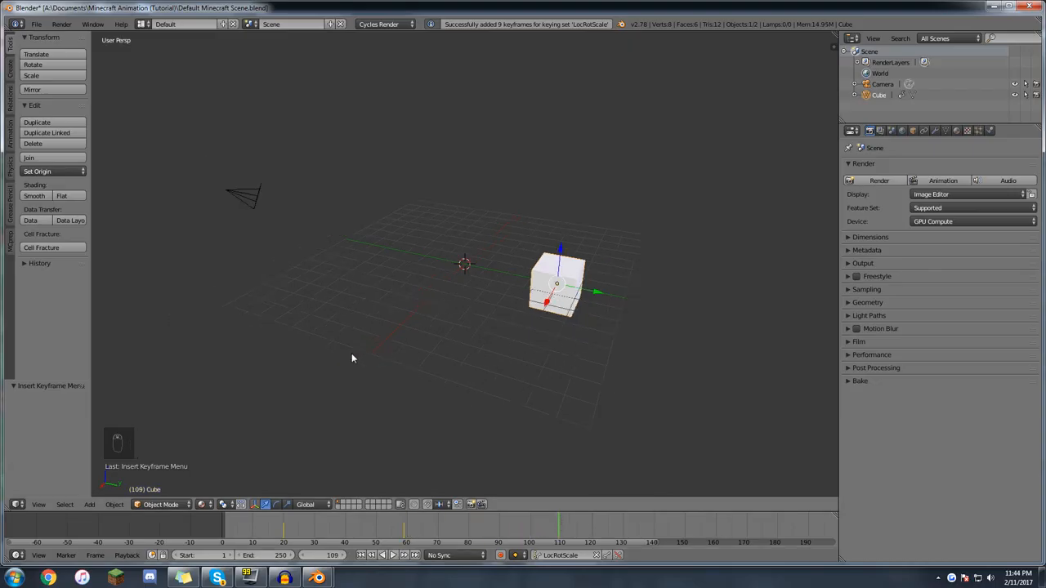
key("alt+a")
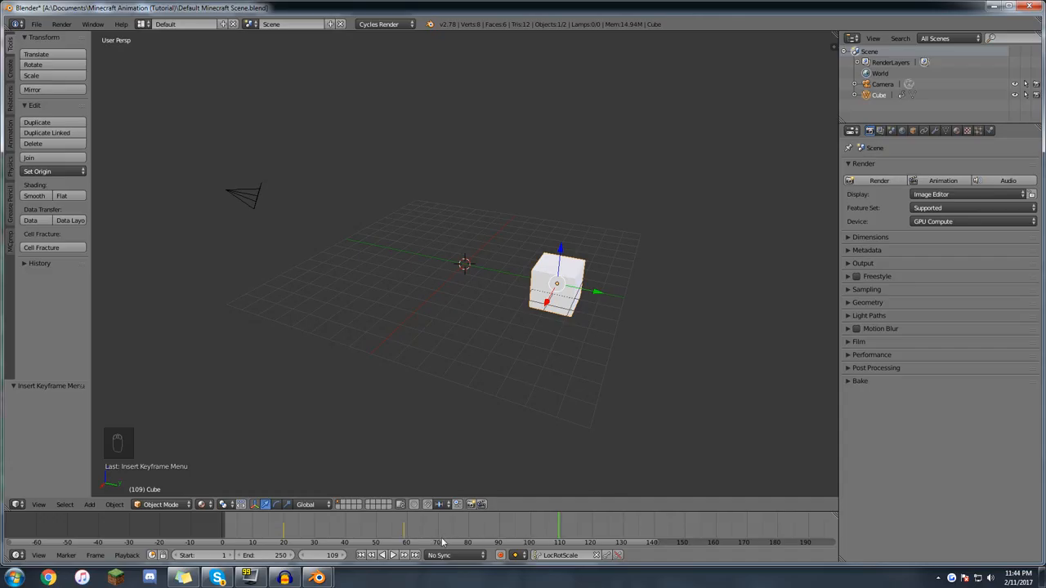
key("alt+a")
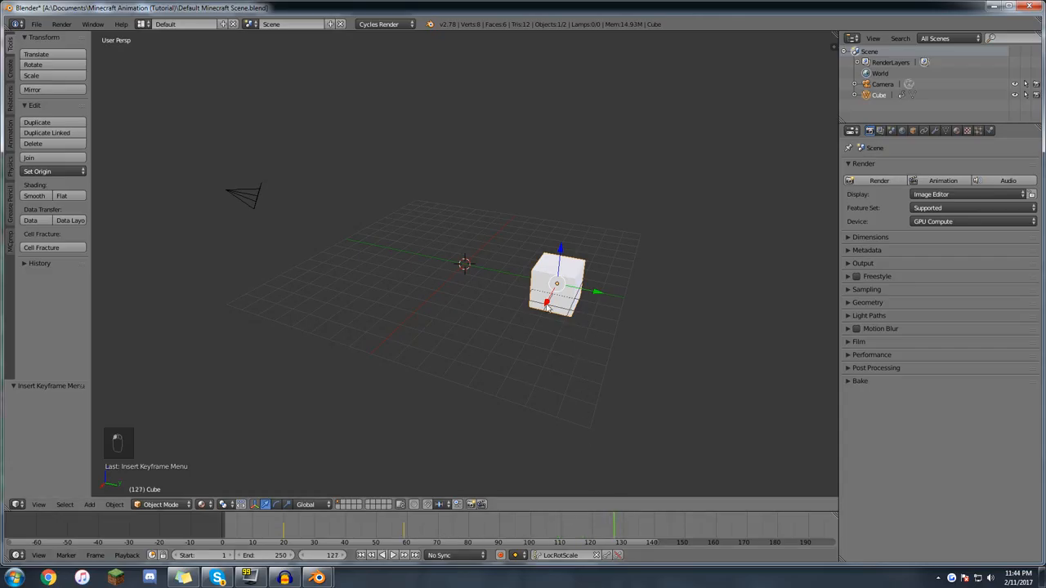
key("g")
key("x")
left_click(567, 373)
key("g")
key("y")
left_click(436, 340)
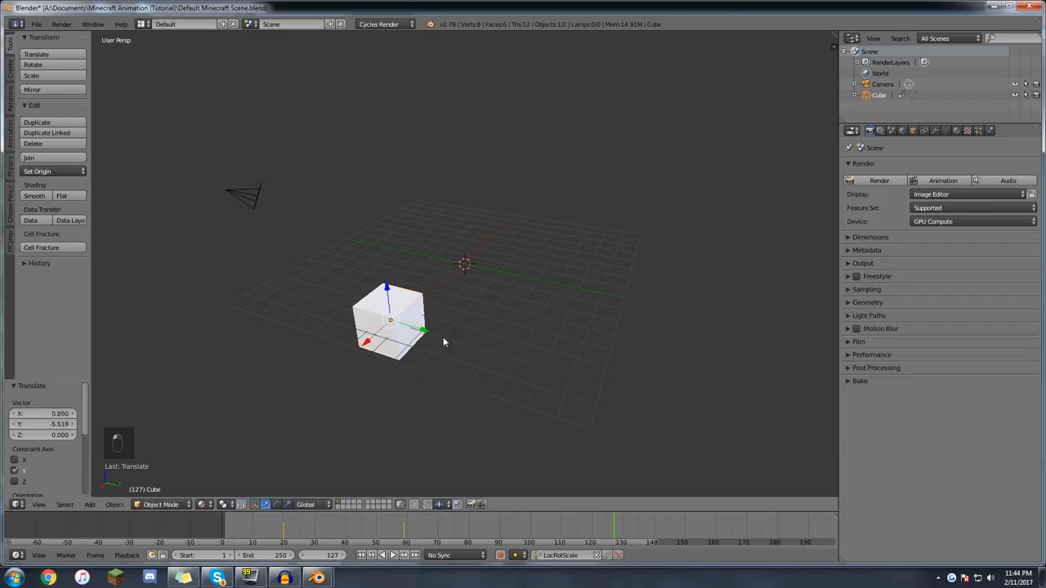
key("s")
right_click(443, 333)
key("i")
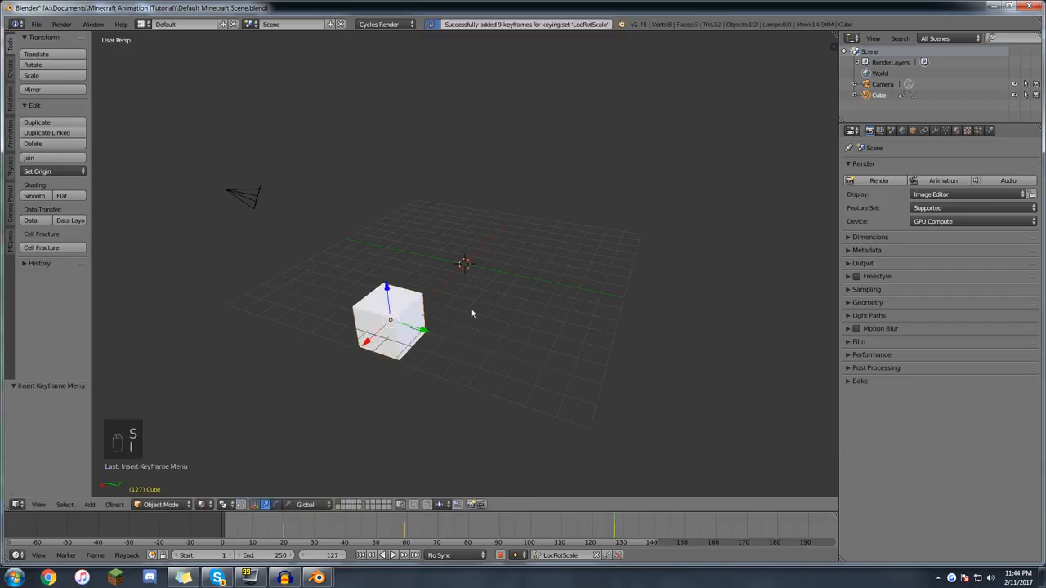
Scrub through the cube's animation and delete its keyframe at frame 127.
left_click_drag(285, 523, 531, 533)
key("Up")
key("alt+i")
left_click(576, 367)
Keyframe the cube unmoved at frame 95, and at frame 131 move it along X and about -5.35 along Y and insert another keyframe.
left_click_drag(282, 533, 466, 532)
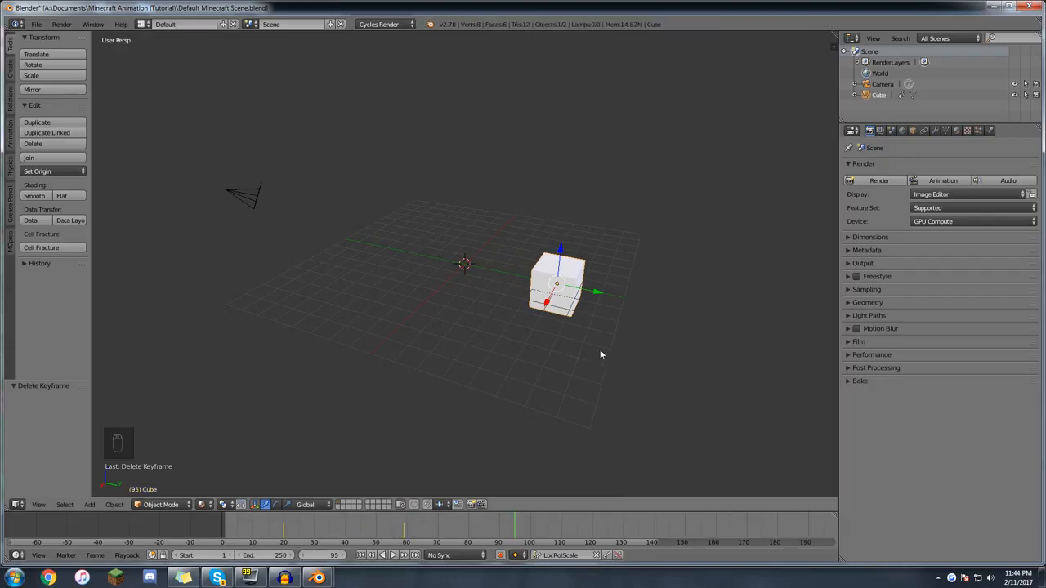
key("i")
left_click_drag(527, 523, 575, 517)
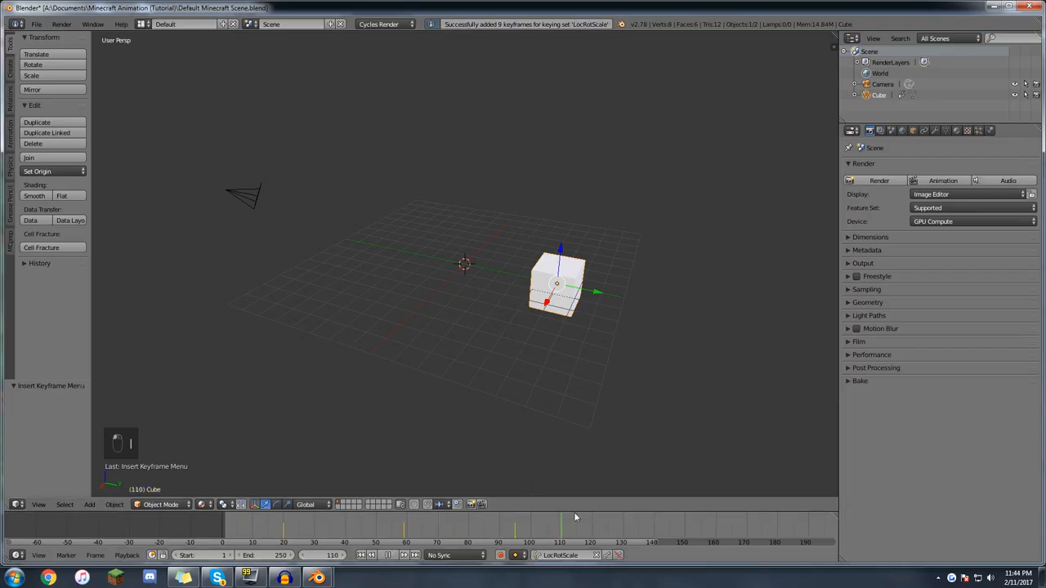
left_click_drag(627, 545, 627, 544)
left_click_drag(548, 302, 463, 365)
left_click_drag(546, 381, 423, 346)
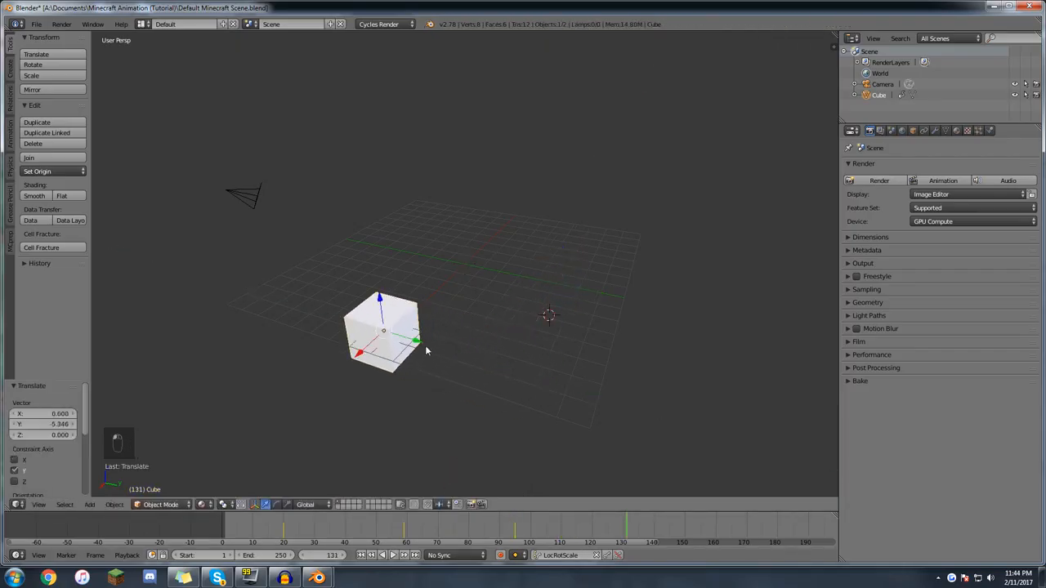
key("i")
Scrub through the animation to review the cube's hold between frames 59 and 95, ending on the keyframe at frame 131.
left_click_drag(267, 521, 403, 521)
left_click_drag(519, 532, 621, 523)
key("Up")
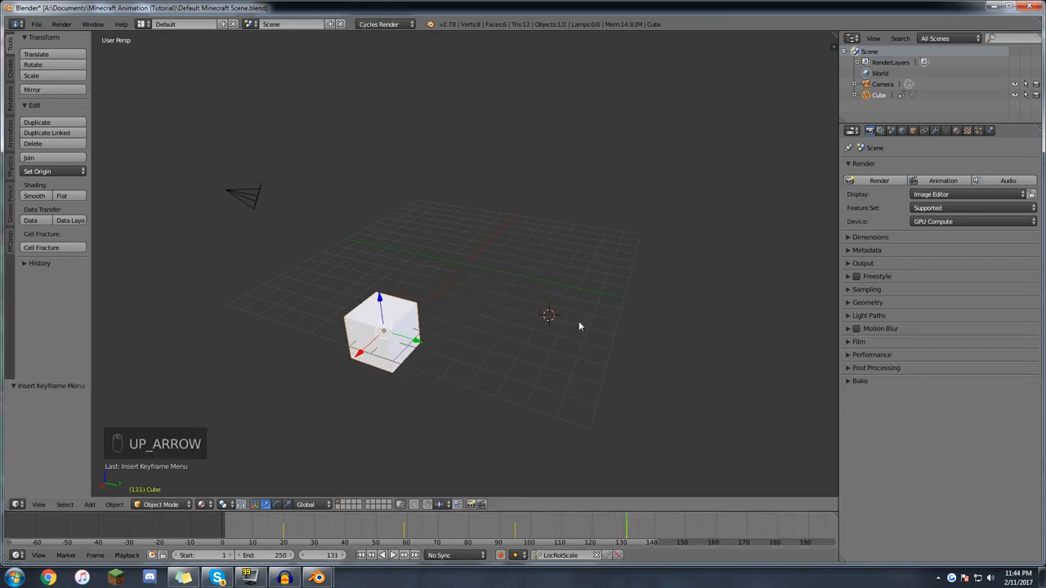
Delete the cube's keyframes at frames 131, 95, 59 and 20, and return to frame 0.
key("alt+i")
key("Down")
key("alt+i")
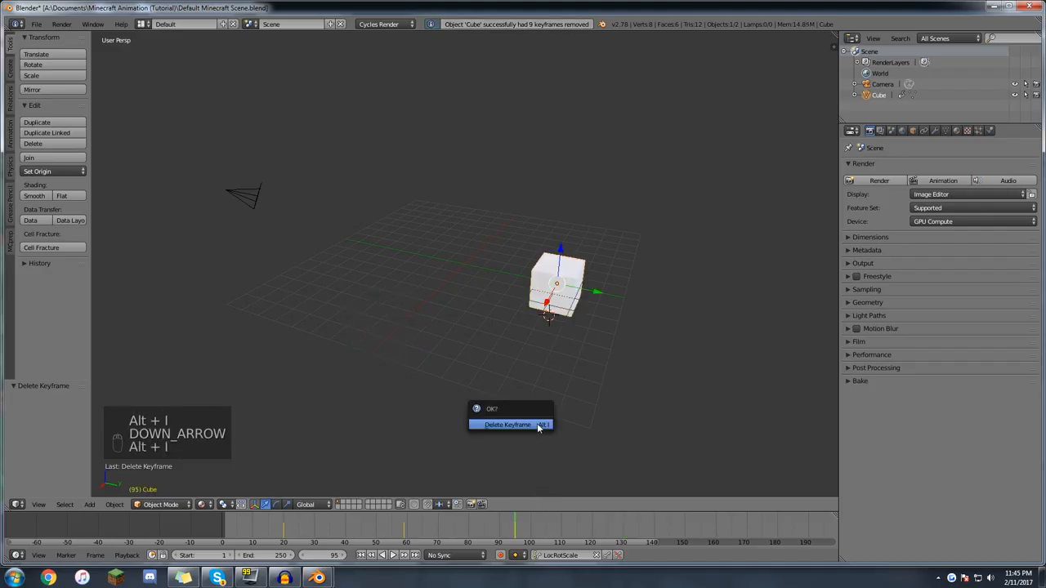
key("Down")
left_click(536, 424)
key("alt+i")
left_click(537, 423)
key("Down")
key("alt+i")
left_click(208, 519)
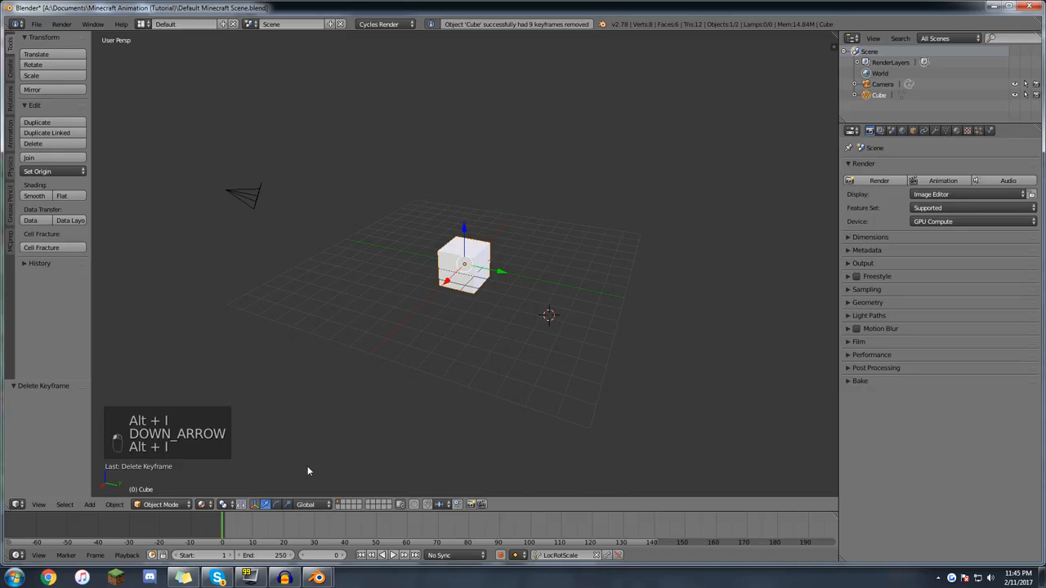
Switch the screen layout from Default to Animation.
scroll(467, 304, "up", 2)
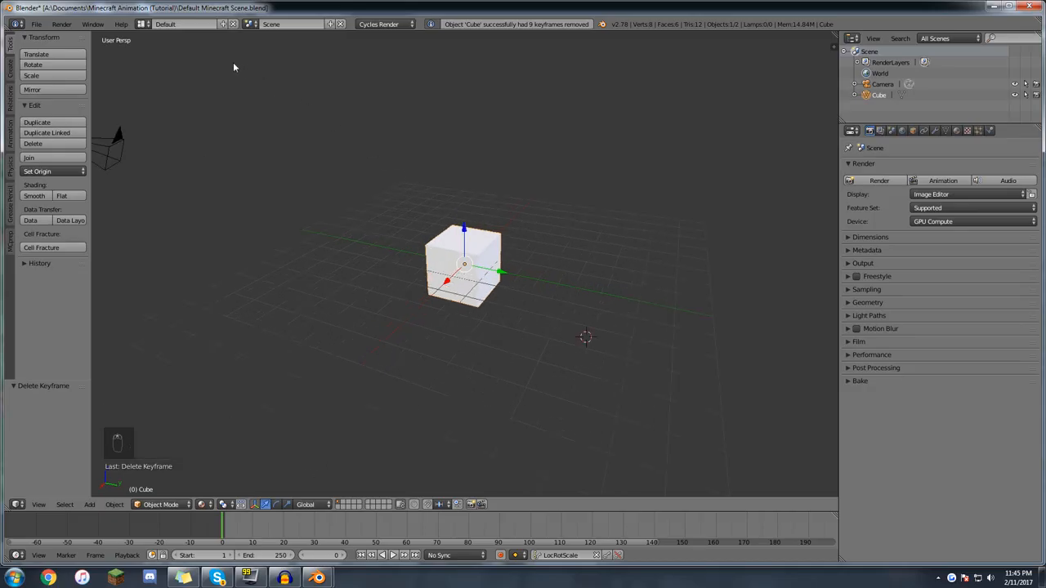
left_click(139, 25)
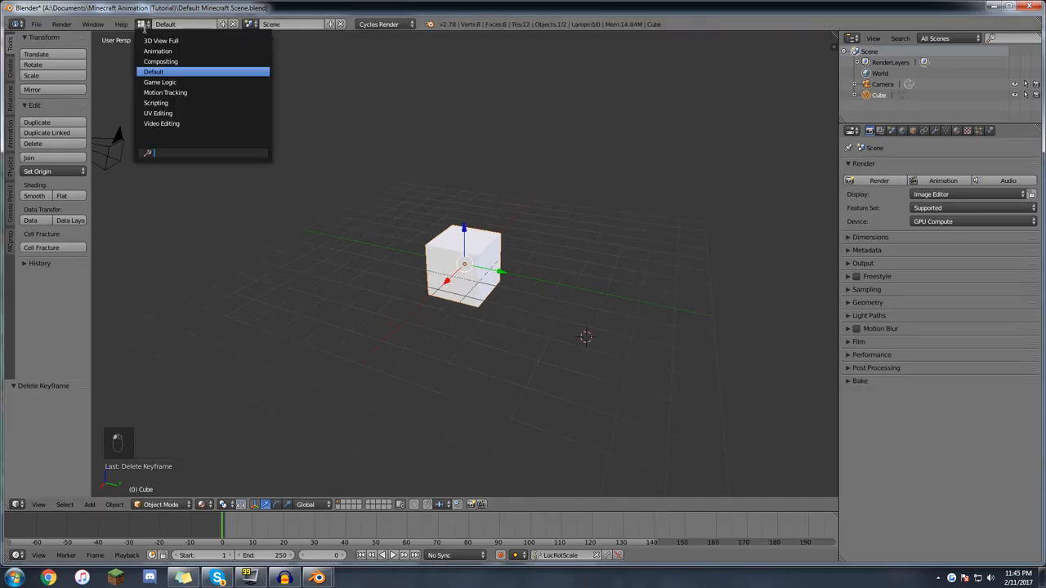
left_click(158, 51)
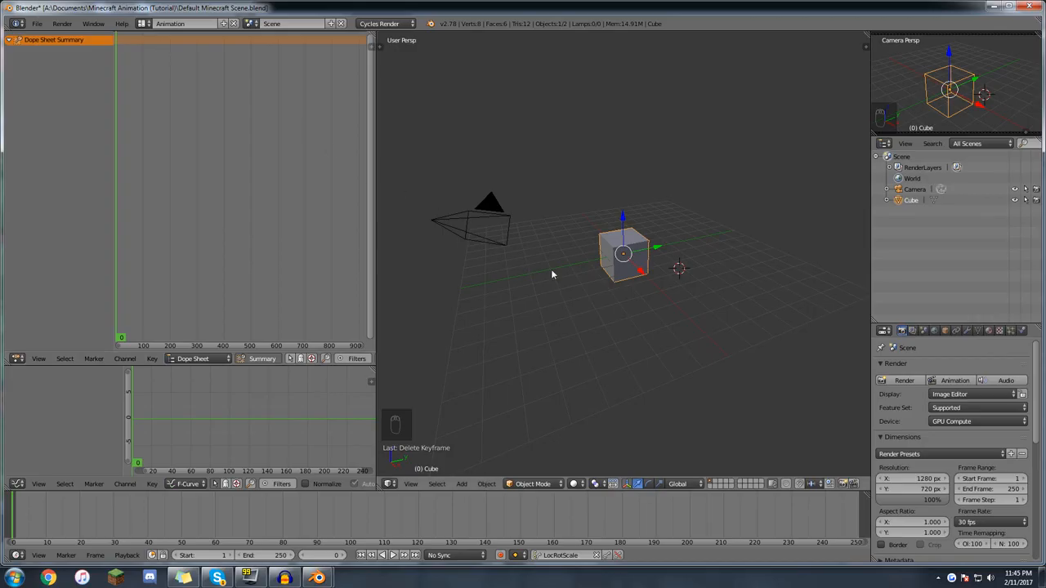
Insert a LocRotScale keyframe for the cube at frame 0.
scroll(548, 274, "up", 2)
middle_click_drag(543, 277, 592, 265)
scroll(590, 268, "up", 1)
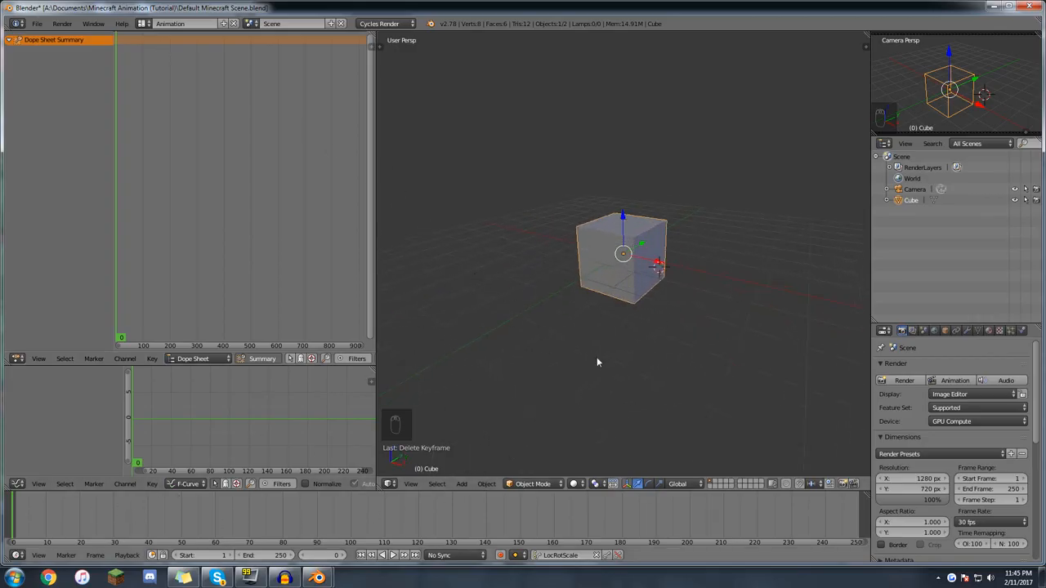
key("i")
scroll(603, 313, "down", 1)
left_click(219, 505)
key("r")
left_click(661, 224)
key("g")
left_click(465, 233)
key("s")
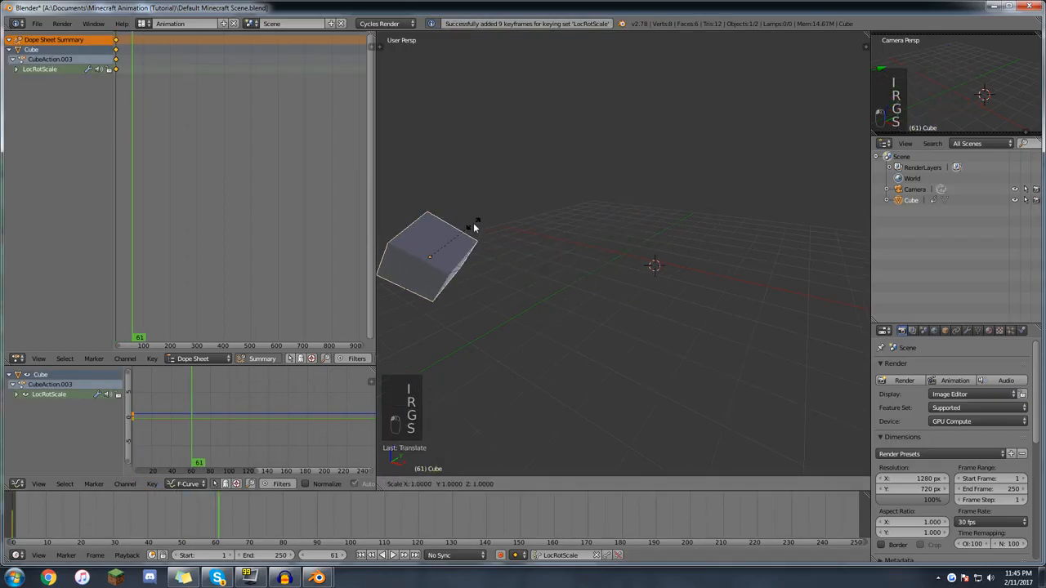
left_click(476, 227)
At frame 63, rotate the cube, move it away from the grid's centre, and insert a LocRotScale keyframe.
key("alt+a")
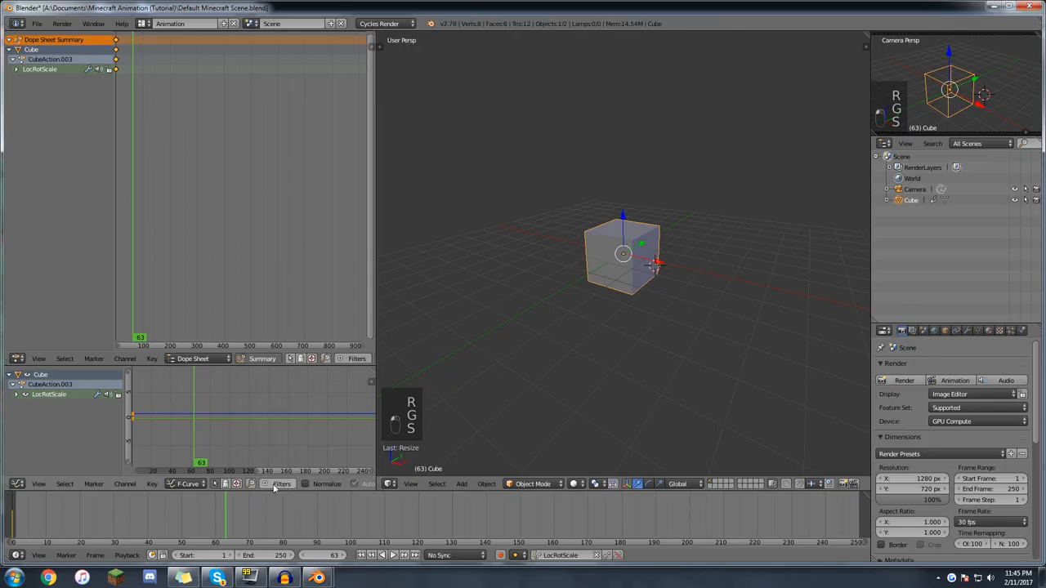
key("r")
left_click(657, 116)
key("g")
left_click(520, 172)
key("i")
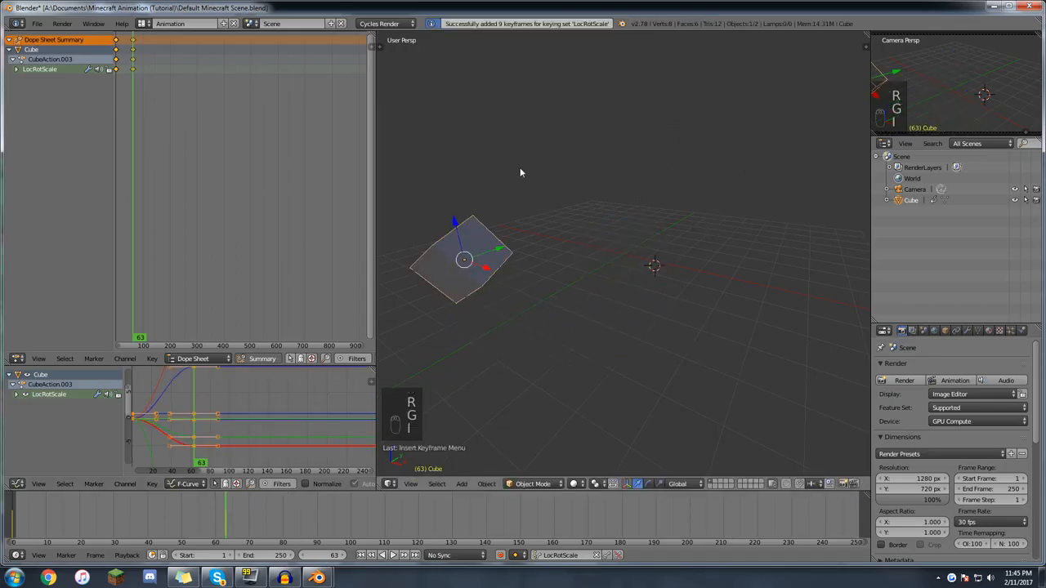
At frame 154, rotate, move and scale the cube to a different pose and insert a LocRotScale keyframe.
left_click_drag(277, 520, 533, 520)
key("r")
left_click(587, 320)
key("g")
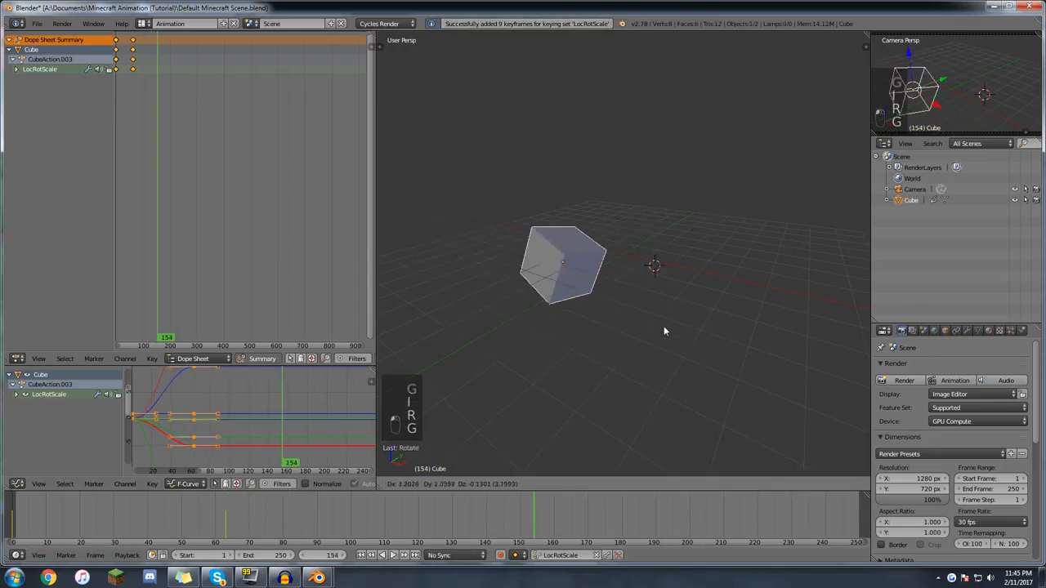
left_click(786, 317)
key("s")
left_click(710, 325)
key("i")
Scrub back to frame 6 and deselect all of the cube's keyframes in the Dope Sheet.
left_click_drag(540, 522, 33, 519)
scroll(237, 425, "down", 6)
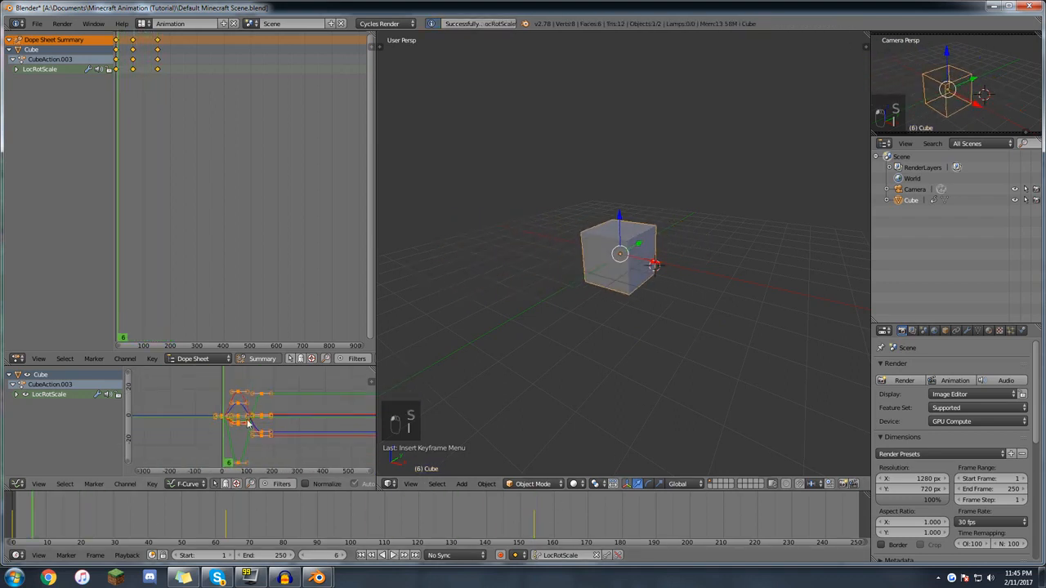
scroll(195, 172, "up", 5)
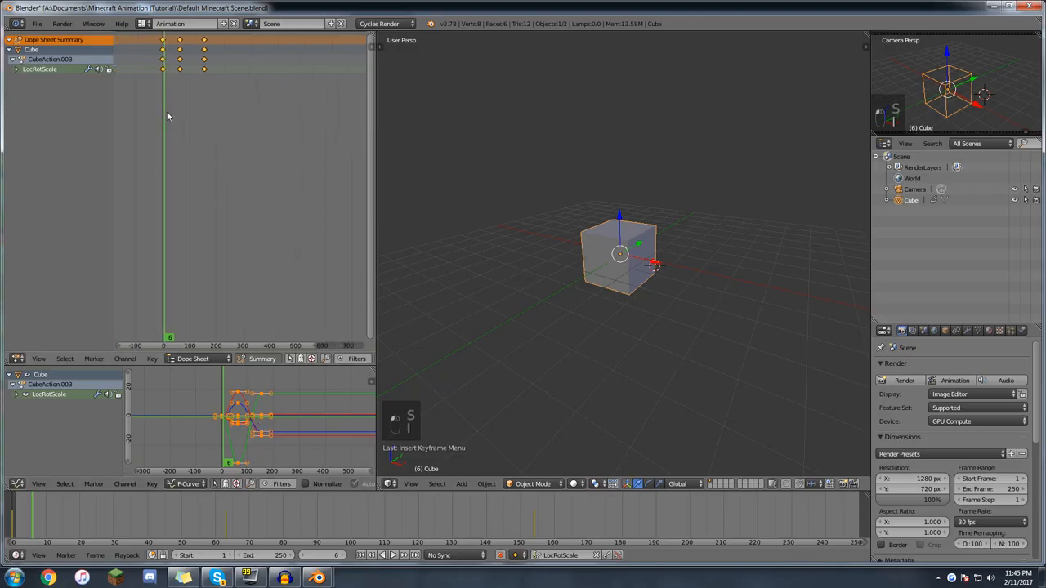
scroll(197, 104, "up", 2)
key("alt+a")
Go to frame 63, select its keyframe in the Dope Sheet, and try shifting it forward by about 14 frames.
left_click_drag(219, 528, 227, 509)
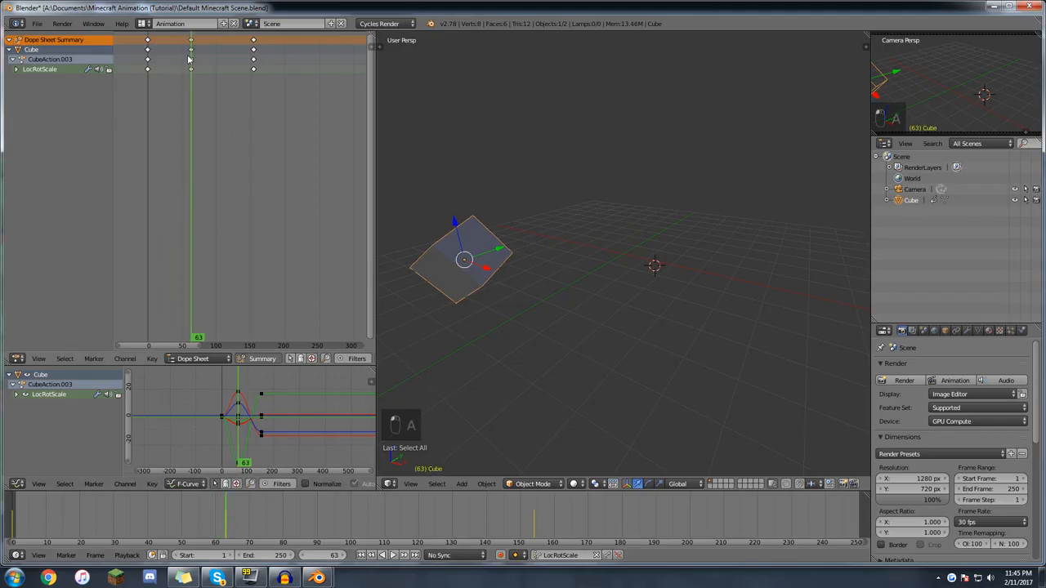
mouse_move(191, 78)
left_mouse_down()
mouse_move(159, 81)
mouse_move(191, 97)
left_mouse_up()
key("alt+a")
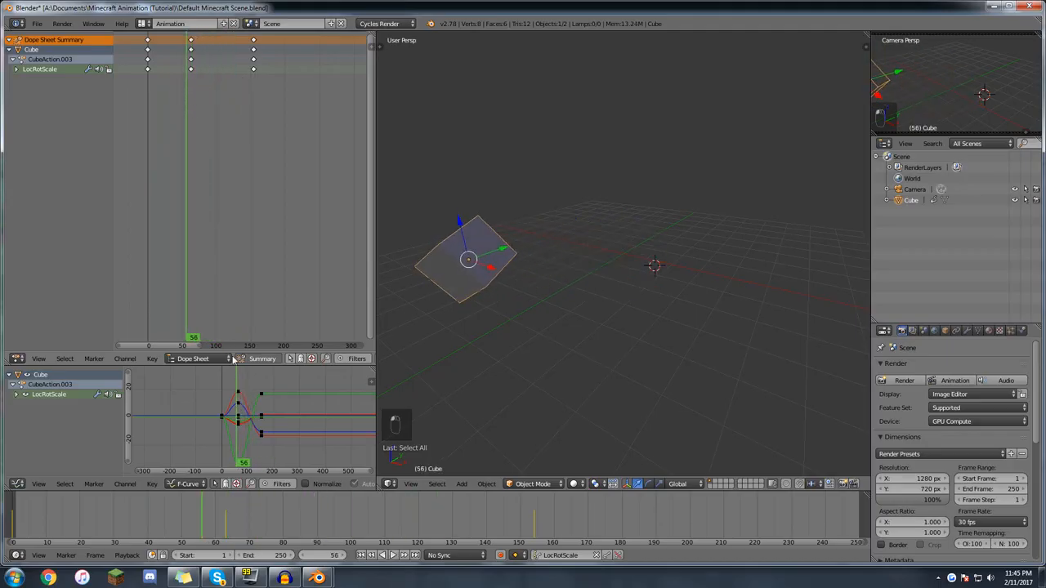
left_click_drag(225, 524, 226, 522)
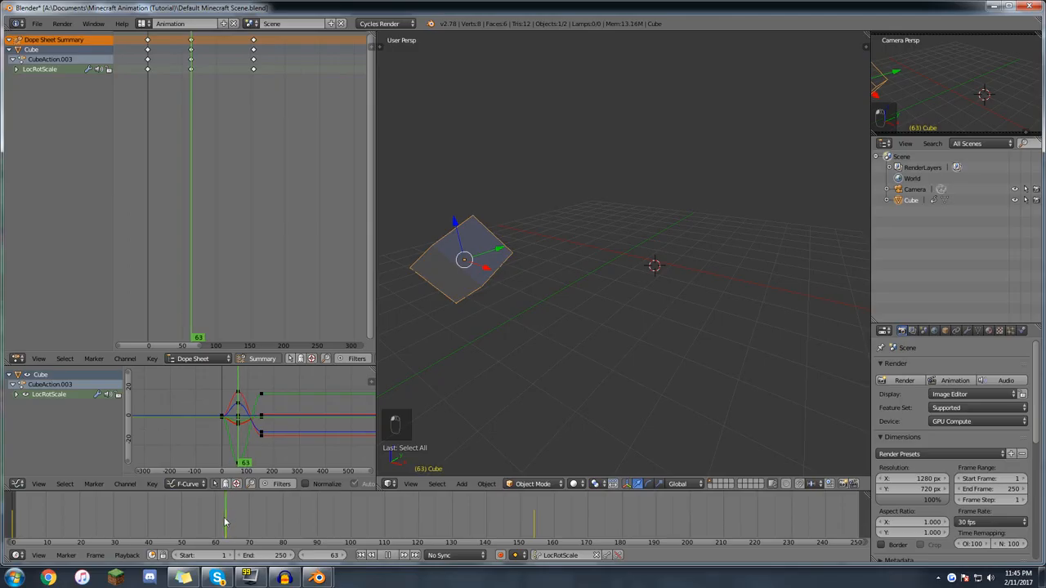
scroll(246, 103, "up", 3)
left_click(241, 69)
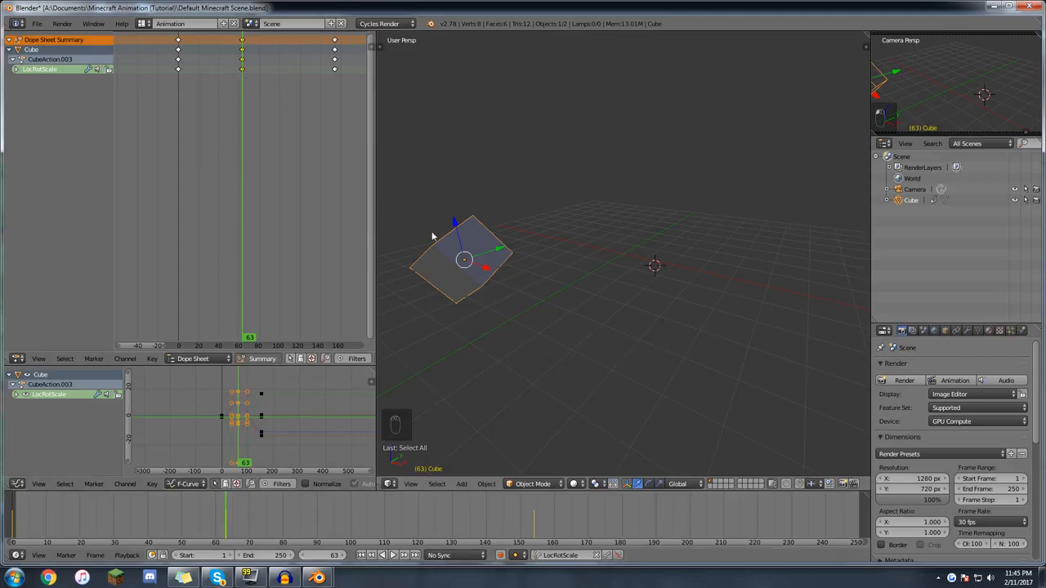
key("g")
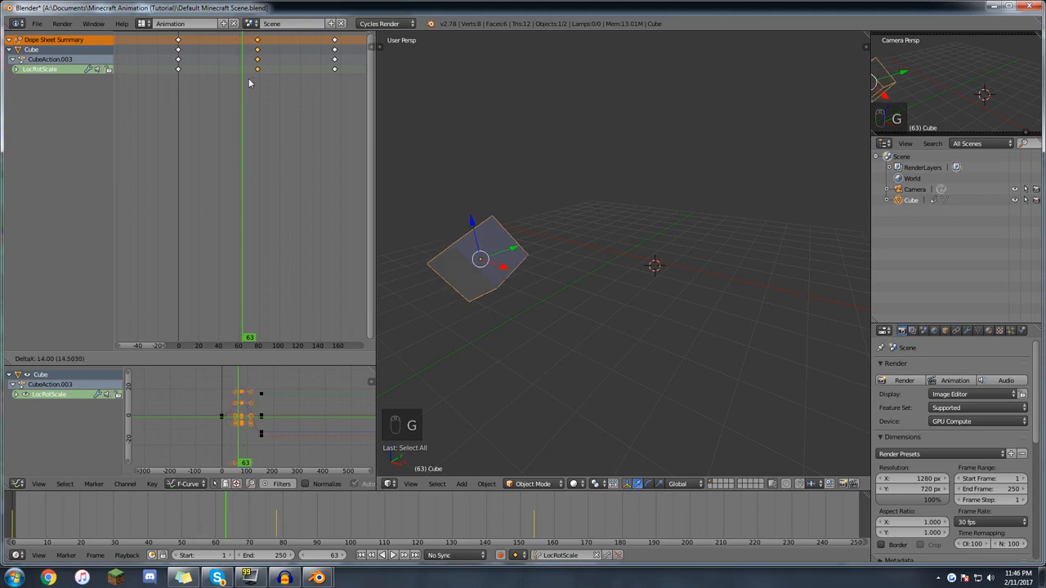
right_click(240, 85)
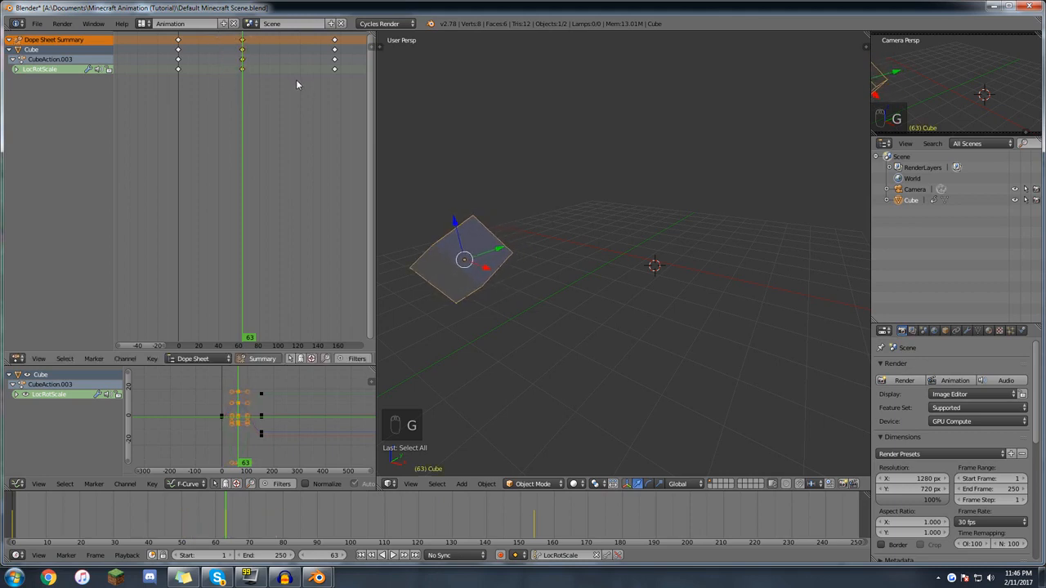
Box-select all three keyframes in the Dope Sheet and move them about 21 frames forward.
key("b")
left_click_drag(349, 113, 174, 66)
key("g")
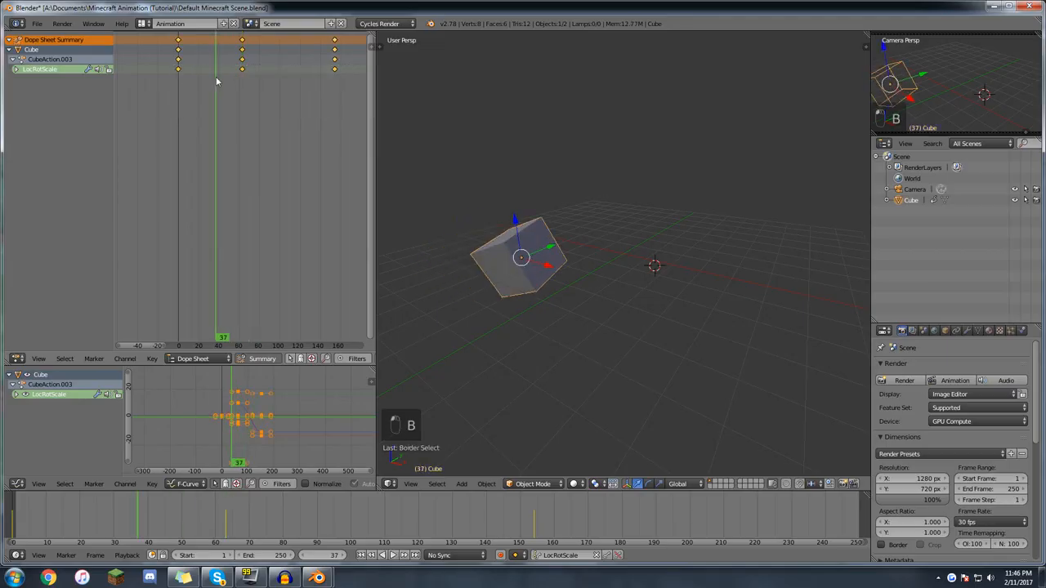
key("g")
left_click(208, 88)
left_click(205, 84)
Scale the selected keyframes closer together in the Dope Sheet, finally about frame 91, so they span frames 53 to 107.
middle_click_drag(245, 88, 197, 89)
scroll(243, 99, "down", 2)
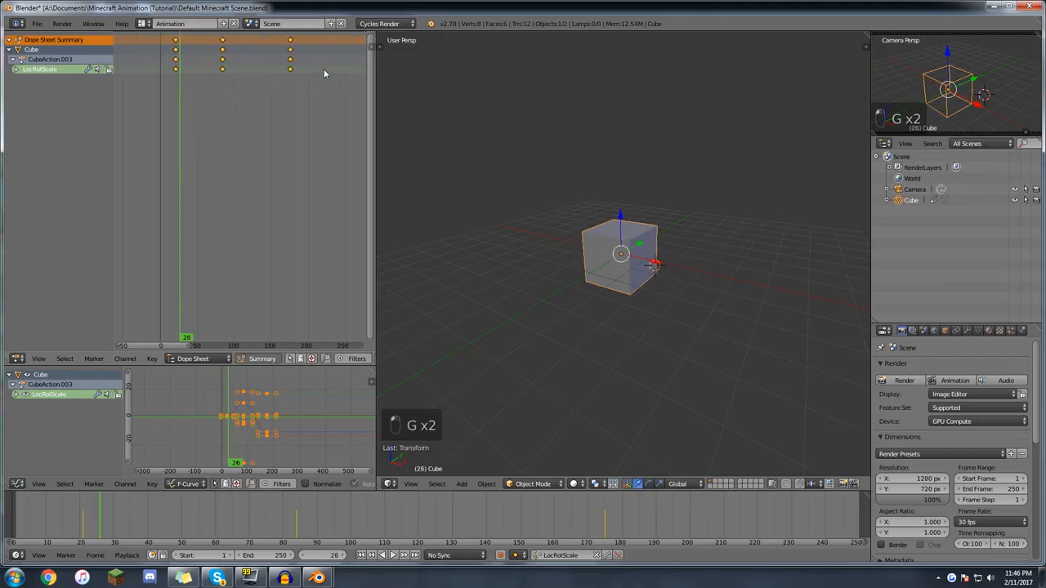
key("s")
left_click(193, 75)
left_click_drag(193, 75, 232, 92)
key("s")
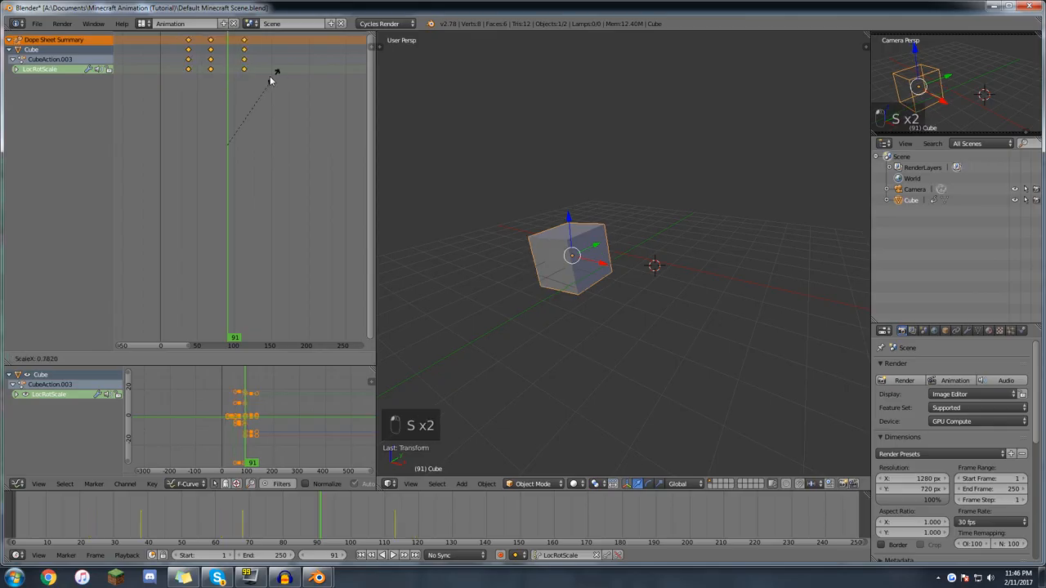
left_click(261, 75)
left_click_drag(216, 81, 237, 89)
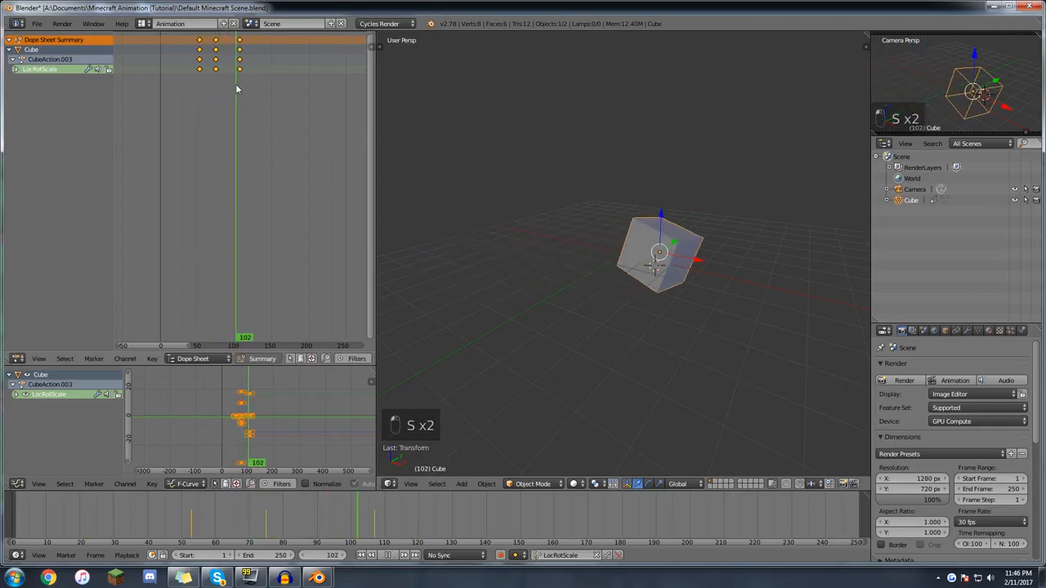
Move the first keyframe back to about frame 30 in the Dope Sheet and scrub to frame 98.
key("g")
left_click(179, 72)
left_click_drag(204, 77, 237, 69)
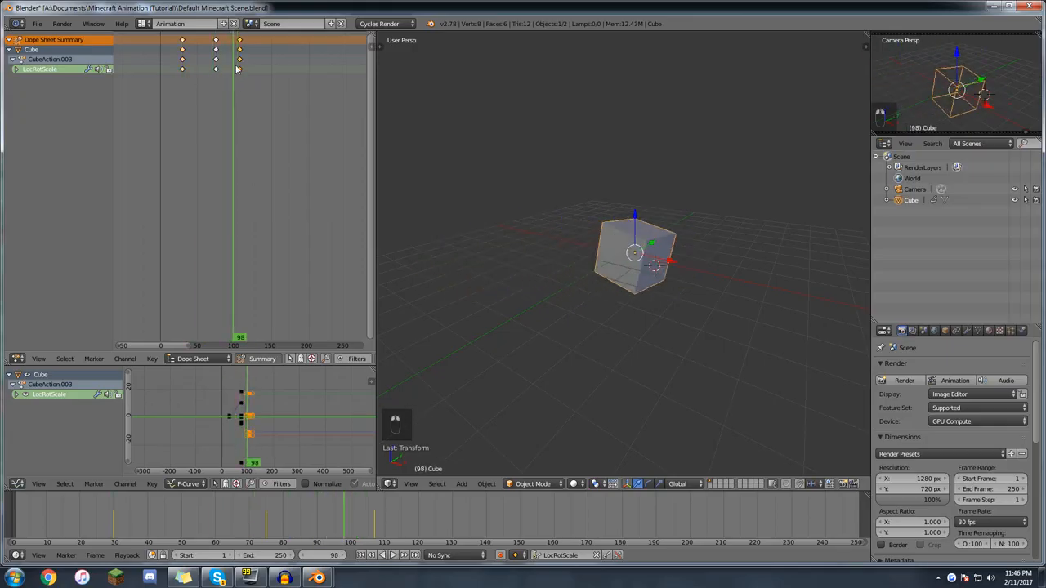
Duplicate the keyframe at frame 107 to about frame 174, and the keyframe at frame 75 to about frame 210.
key("shift+d")
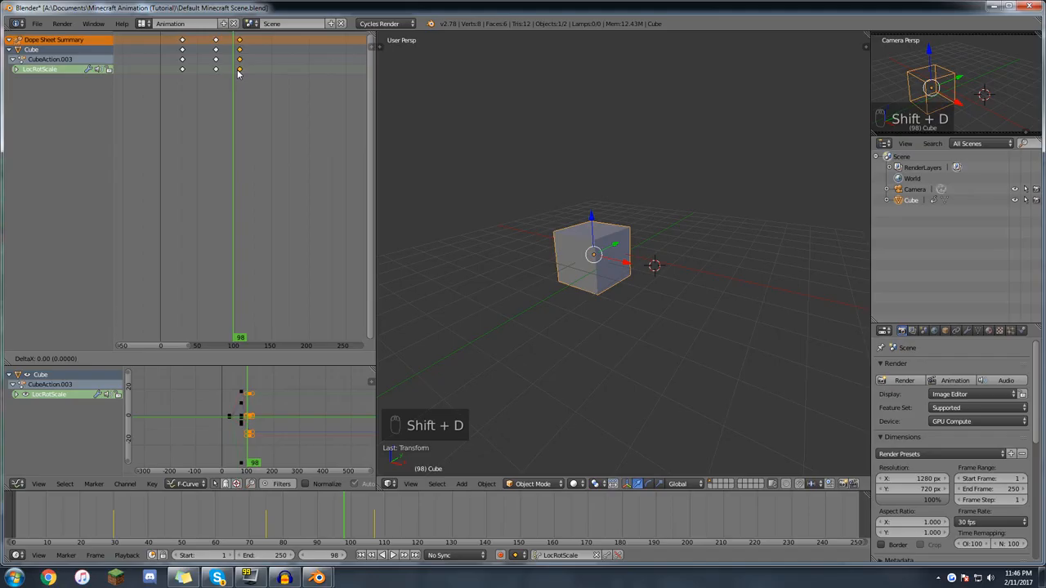
left_click(287, 78)
left_click_drag(233, 79, 211, 77)
right_click(216, 74)
key("shift+d")
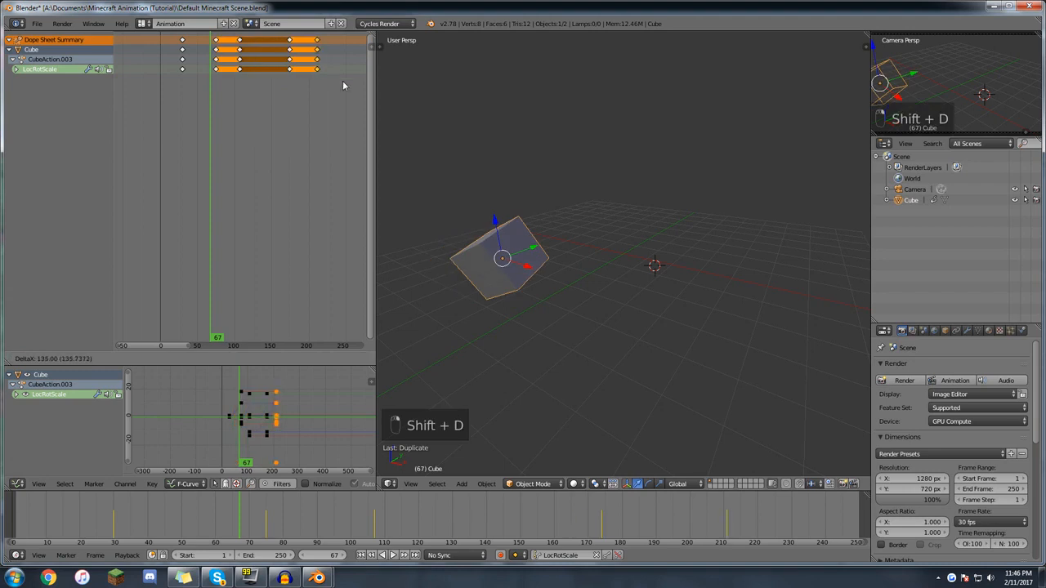
left_click(344, 85)
Move all the cube's keyframes about 29 frames earlier in the Dope Sheet so the first sits at about frame 1.
mouse_move(214, 80)
left_mouse_down()
mouse_move(318, 80)
mouse_move(185, 86)
mouse_move(170, 58)
mouse_move(165, 89)
mouse_move(227, 90)
left_mouse_up()
key("g")
left_click(192, 82)
key("a")
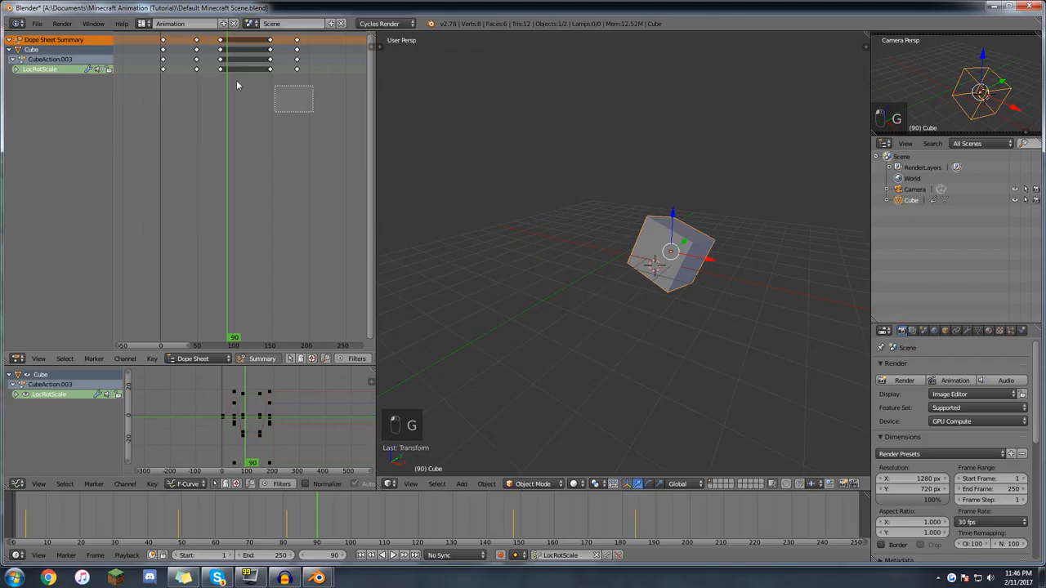
left_click_drag(169, 69, 191, 86)
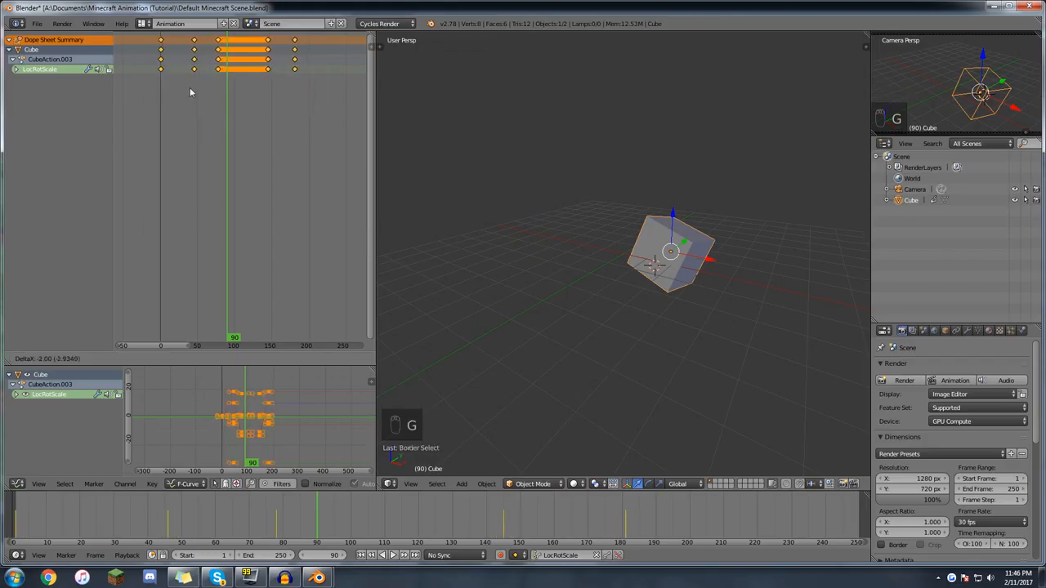
left_click(190, 87)
Scrub to frame 145 and duplicate only the last keyframe in the Dope Sheet to about frame 235.
left_click(163, 92)
left_click_drag(163, 92, 268, 99)
key("a")
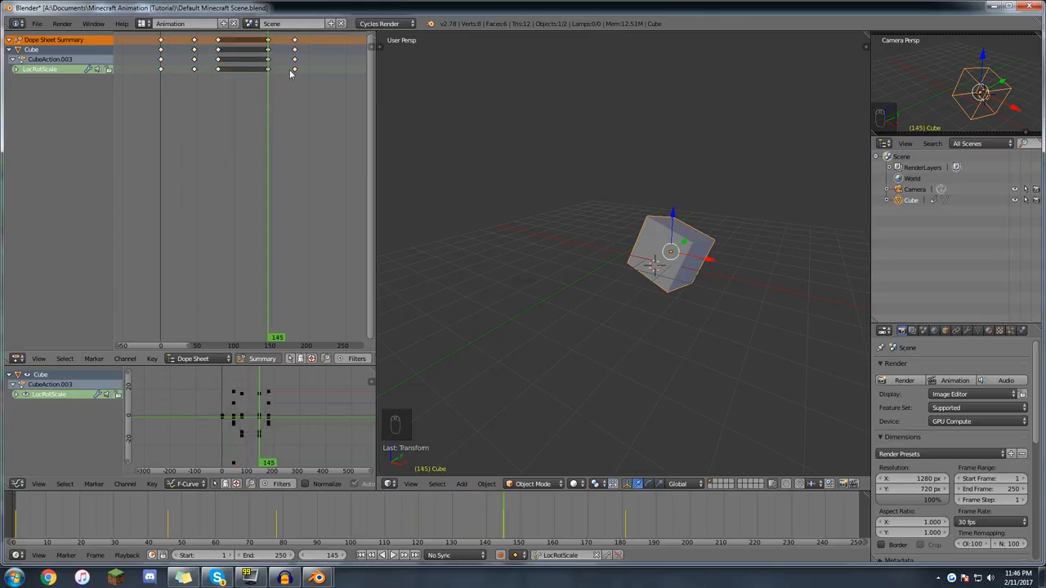
right_click(295, 71)
middle_click_drag(295, 73, 251, 80)
key("shift+d")
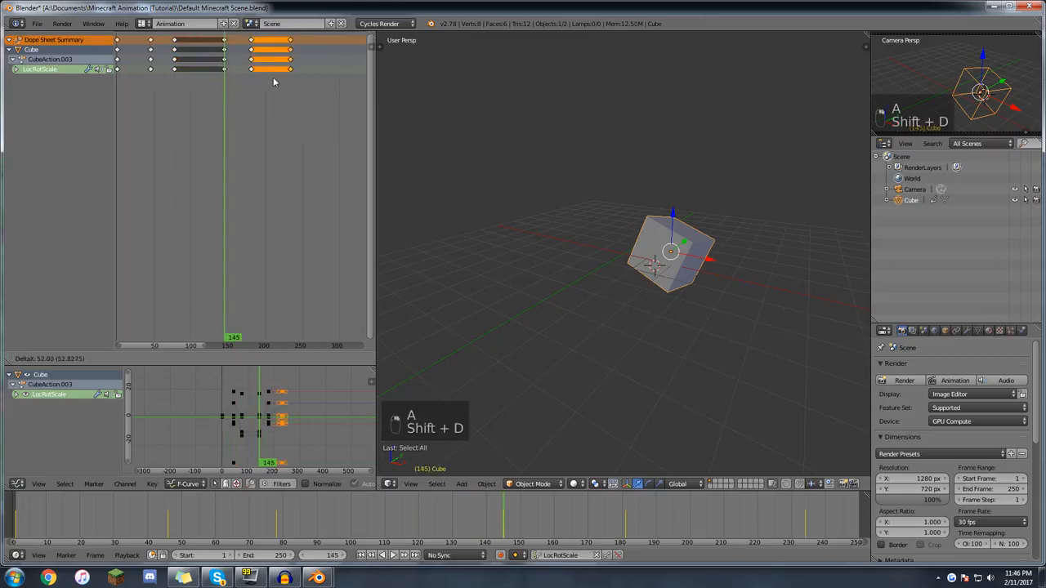
left_click(273, 81)
Scrub back to frame 72, deselect the cube, and scrub forward to frame 214 to review the duplicated keyframes.
left_click_drag(220, 76, 170, 78)
middle_click_drag(170, 78, 245, 91)
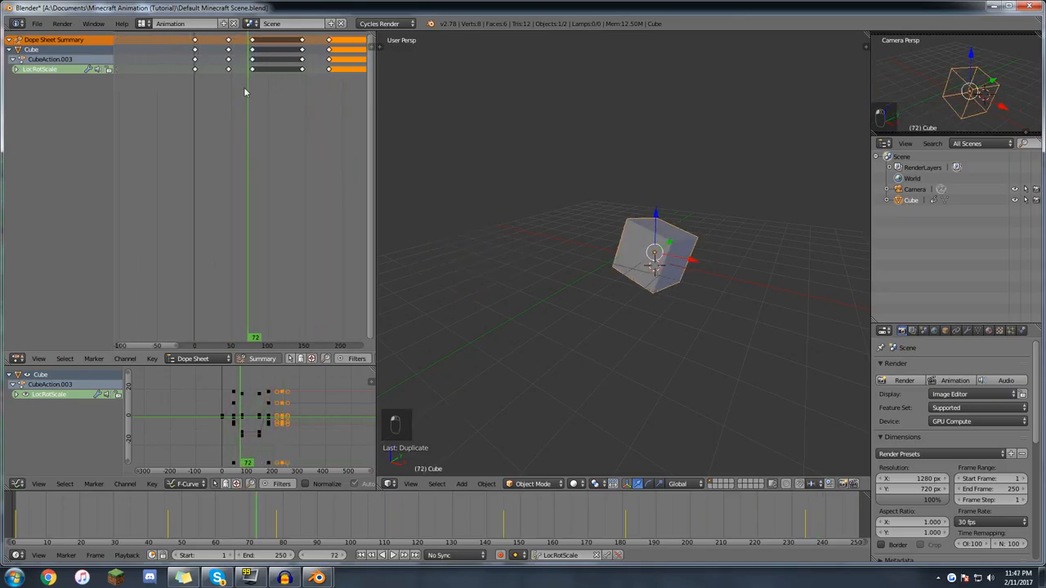
middle_click_drag(307, 145, 250, 143)
scroll(259, 143, "down", 2)
key("a")
left_click_drag(443, 511, 738, 532)
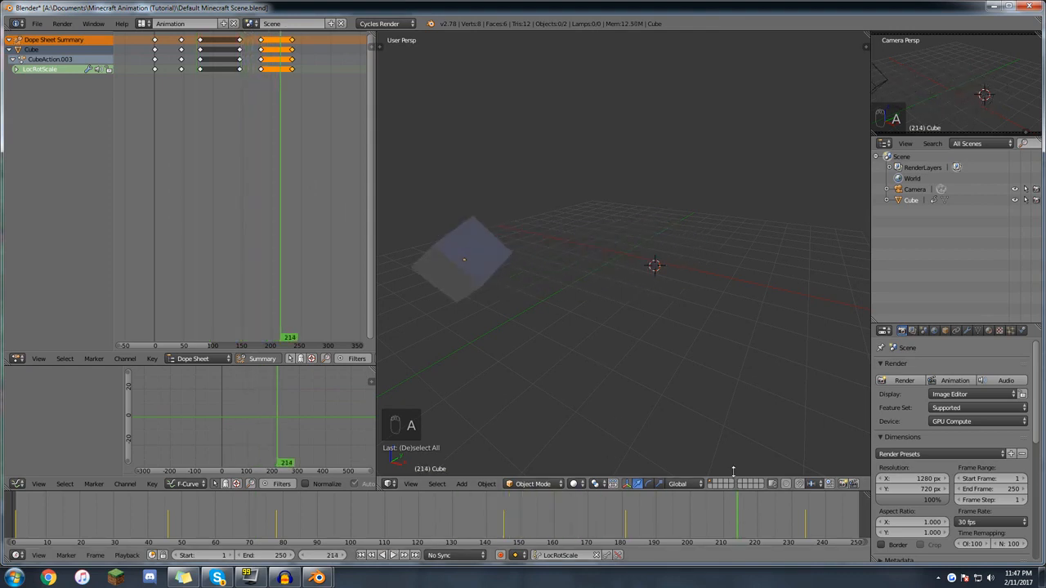
Try to delete the cube's keyframes at about frames 235, 181 and 145 from the 3D view.
key("Up")
key("alt+i")
left_click(704, 345)
key("Down")
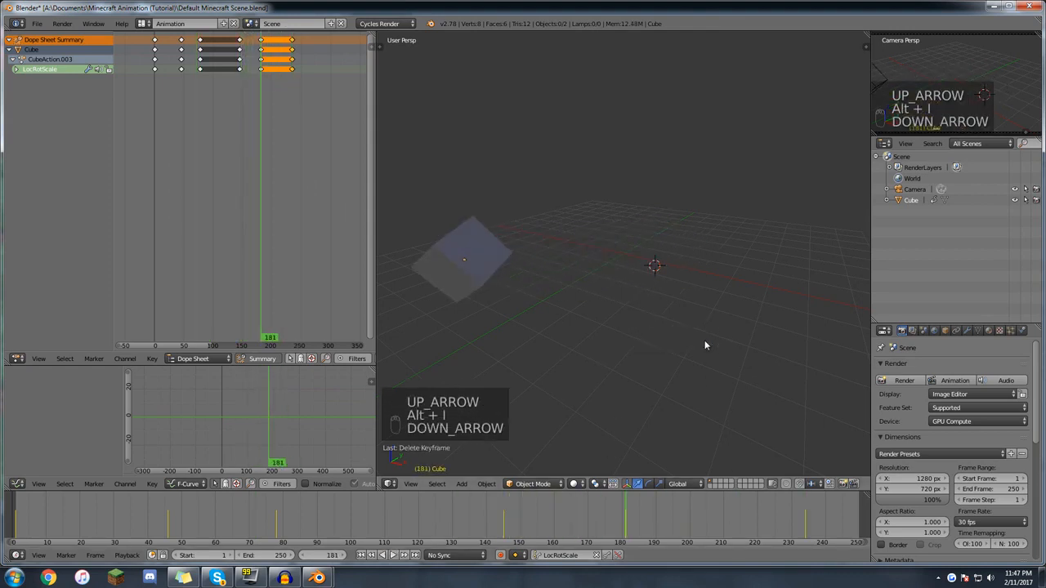
key("alt+i")
left_click(705, 345)
key("Down")
key("alt+i")
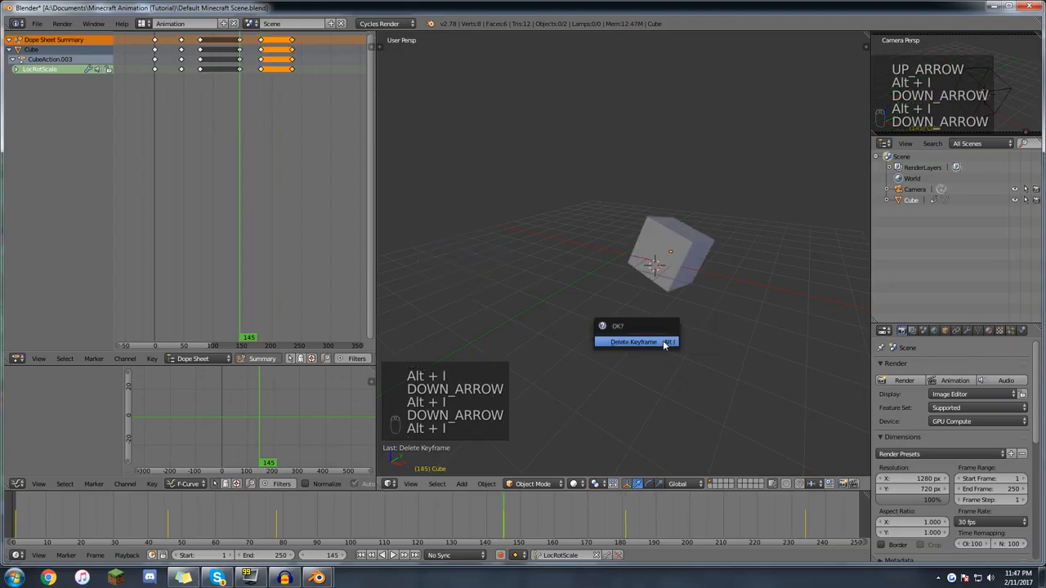
left_click(664, 342)
Box-select the keyframes from frame 145 onward in the Dope Sheet and delete them.
key("a")
key("b")
left_click_drag(336, 121, 244, 83)
key("Delete")
left_click(199, 76)
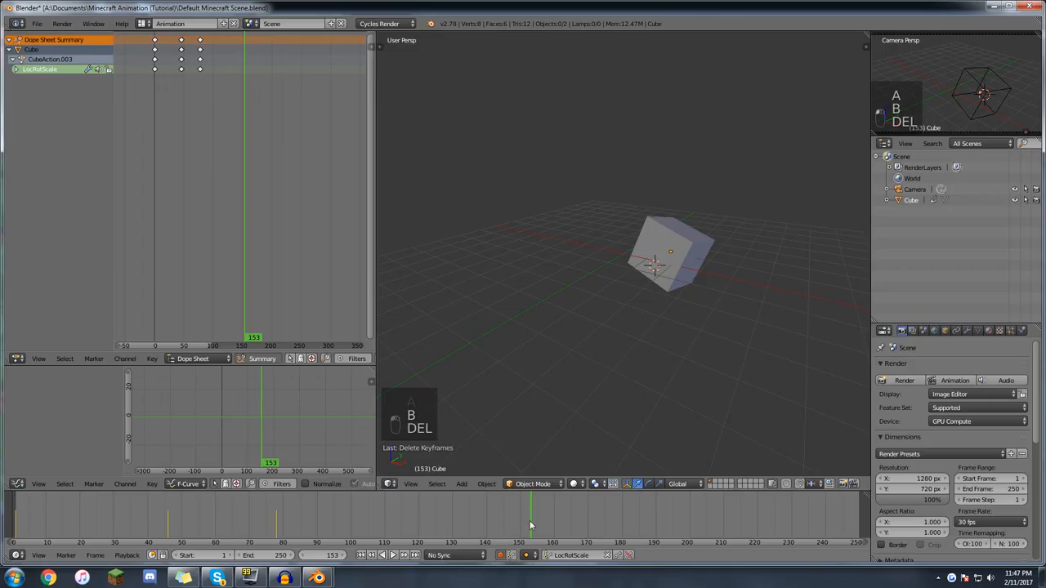
Go to frame 119, select the cube, and keyframe it at a new location across the grid.
left_click_drag(513, 522, 415, 511)
right_click(656, 265)
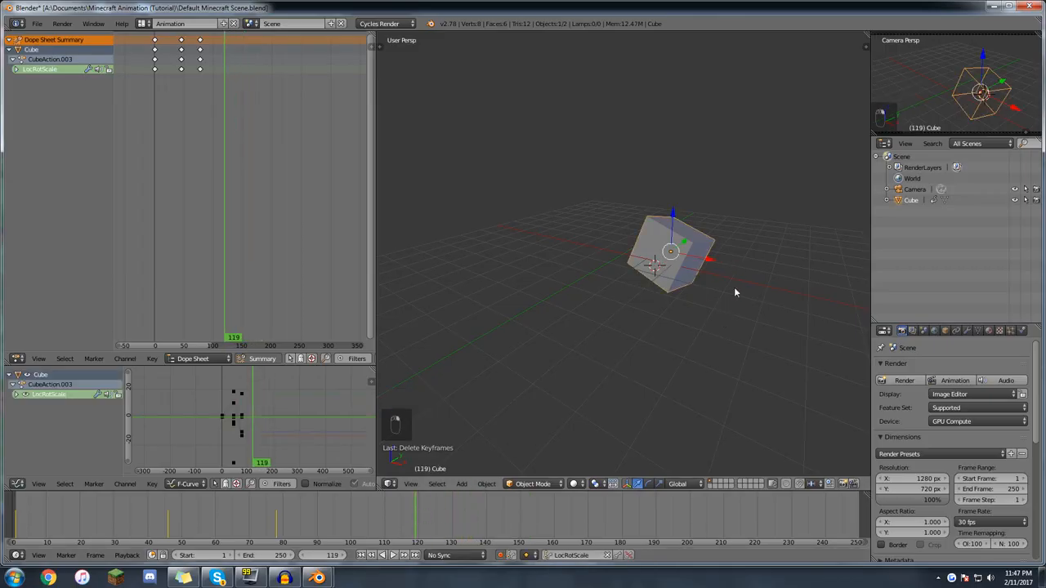
key("g")
left_click(580, 286)
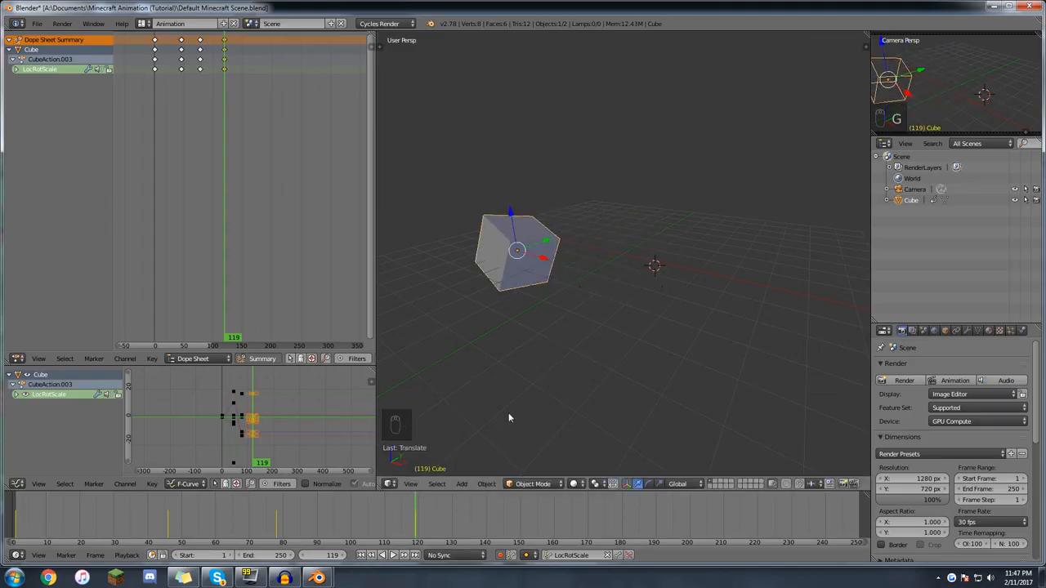
Rotate the cube at frame 148 and scale it down at frame 166, recording a keyframe for each.
left_click_drag(505, 517, 514, 516)
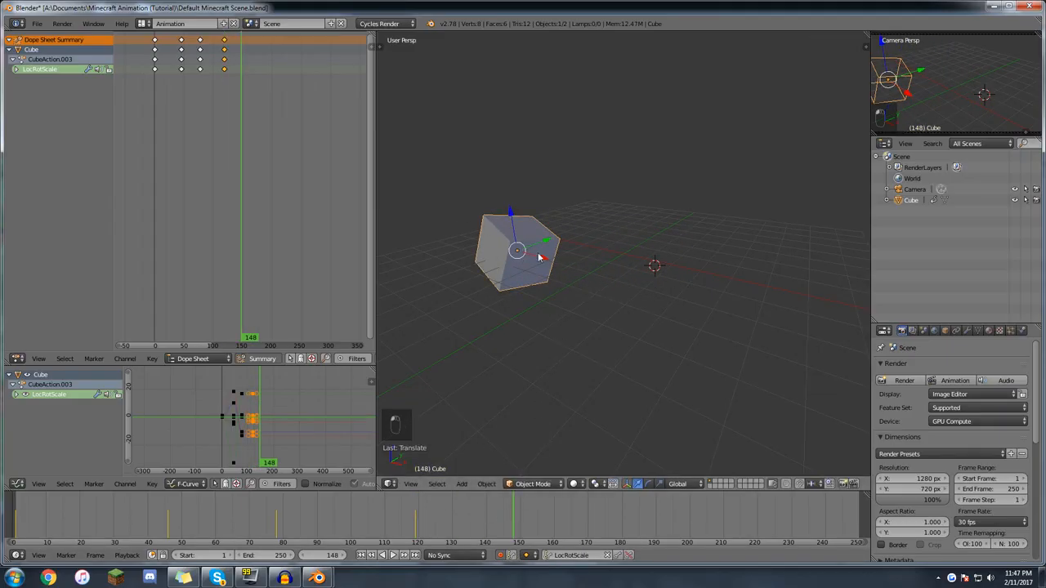
key("r")
left_click(603, 161)
left_click(574, 522)
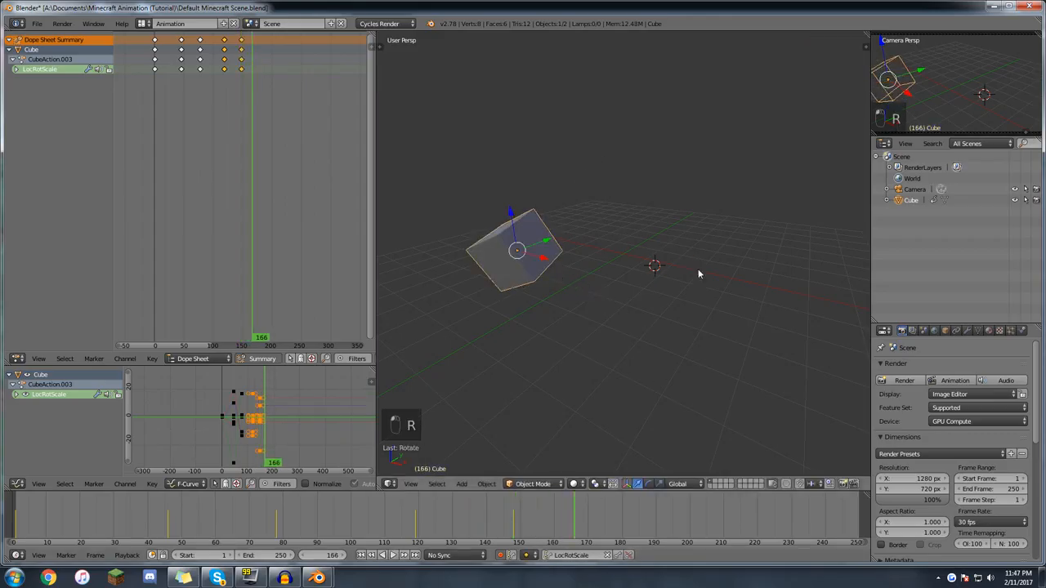
key("s")
left_click(659, 193)
Play and scrub through the animation to check the cube's new keyframes, ending at frame 134.
key("shift+alt+a")
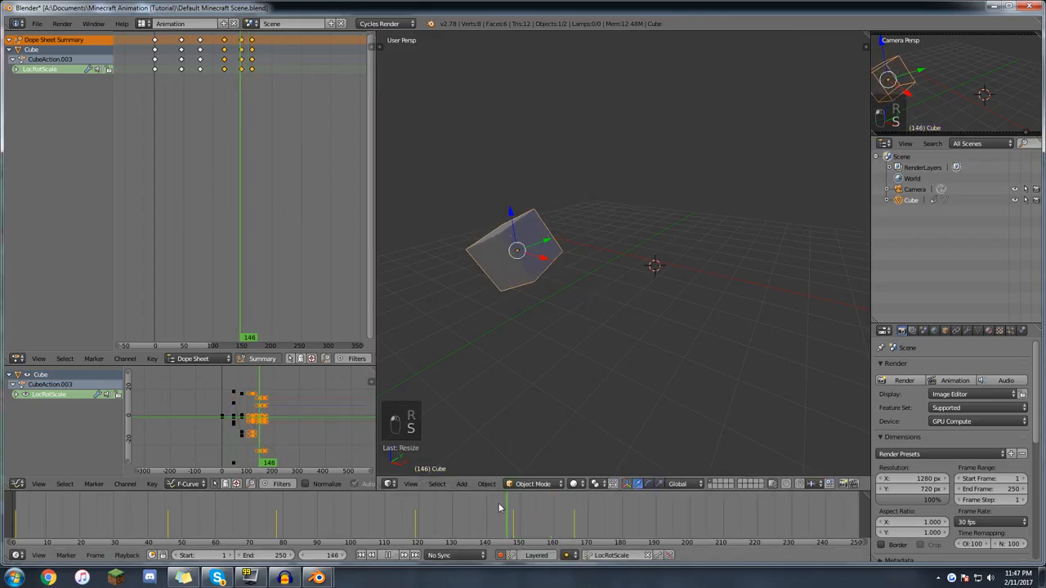
left_click_drag(443, 500, 636, 504)
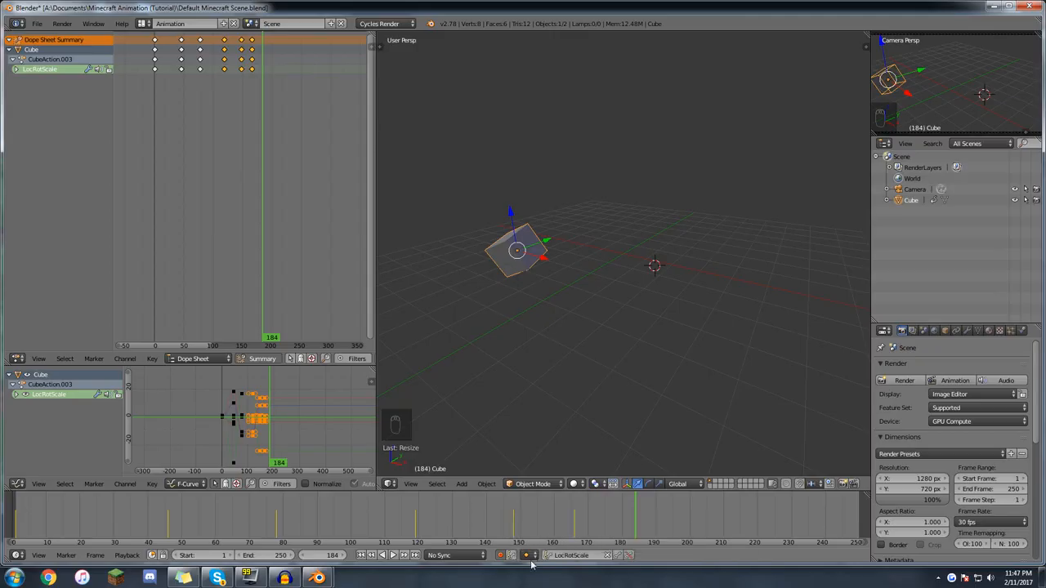
left_click_drag(610, 536, 464, 536)
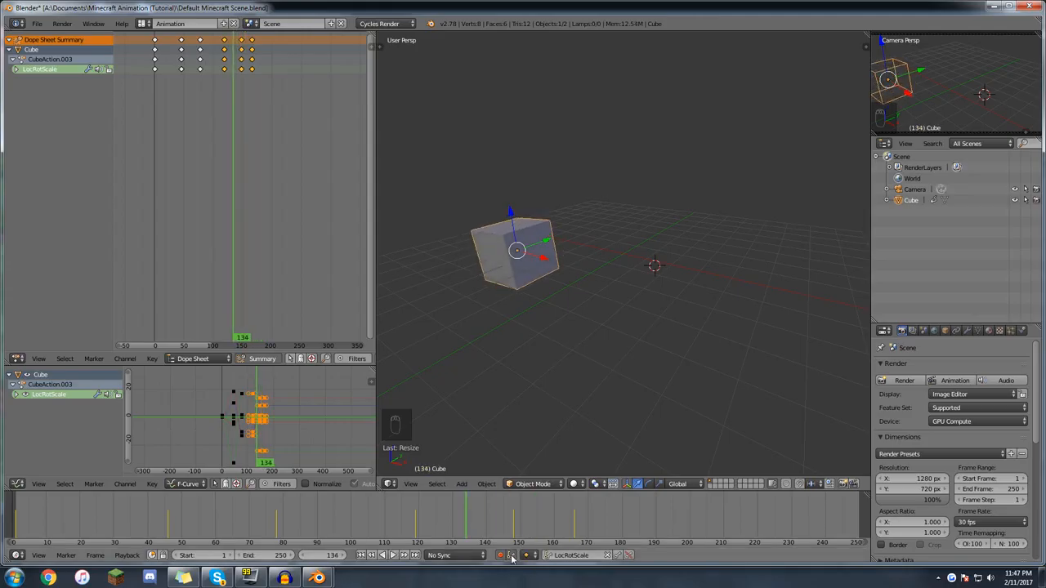
Select all of the cube's keyframes in the Dope Sheet and delete them.
key("a")
left_click_drag(288, 128, 202, 120)
key("a")
key("Delete")
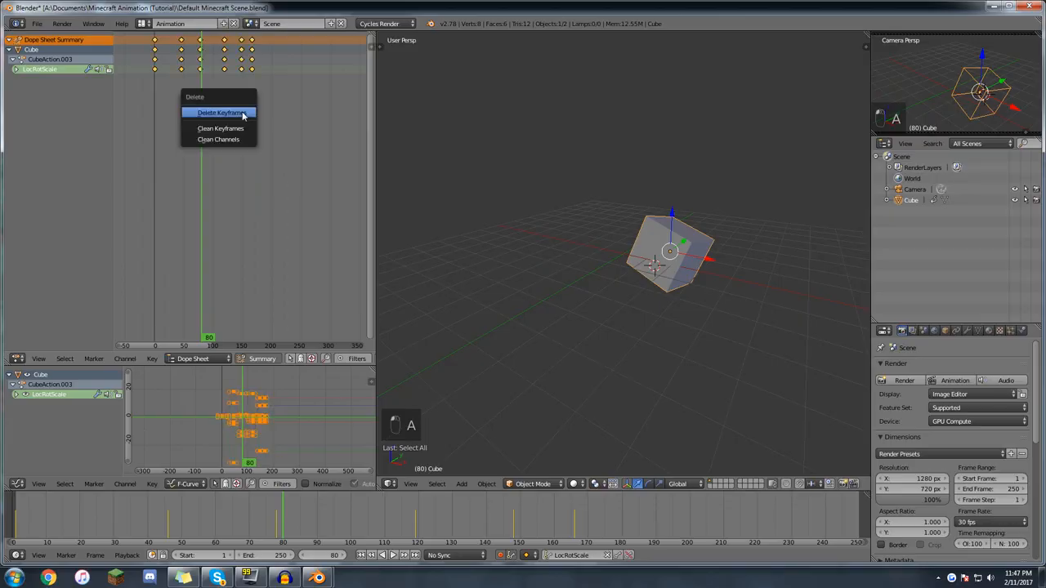
left_click(205, 109)
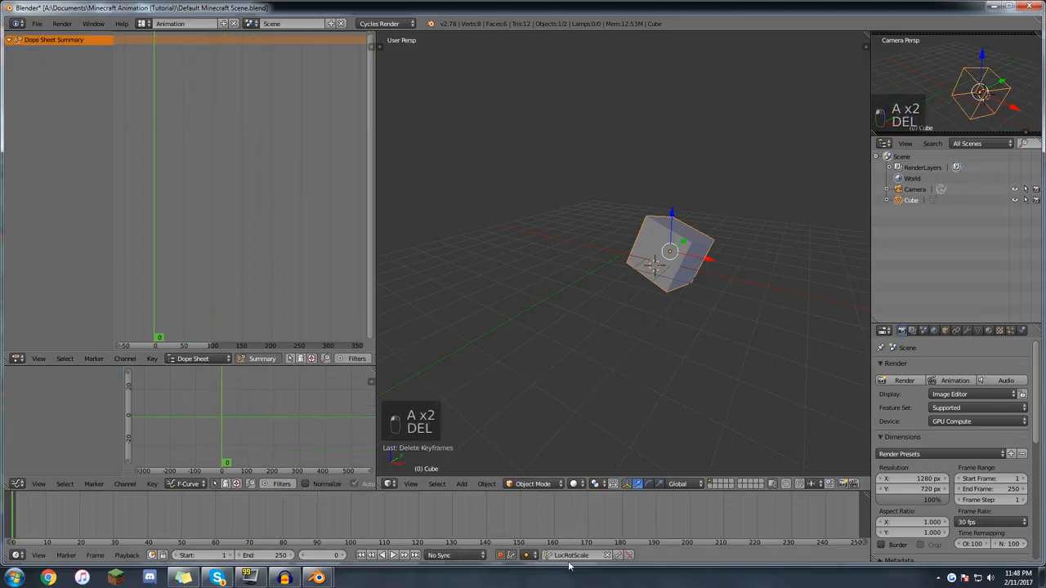
Switch the active keying set to LocRot and back to LocRotScale.
left_click(500, 556)
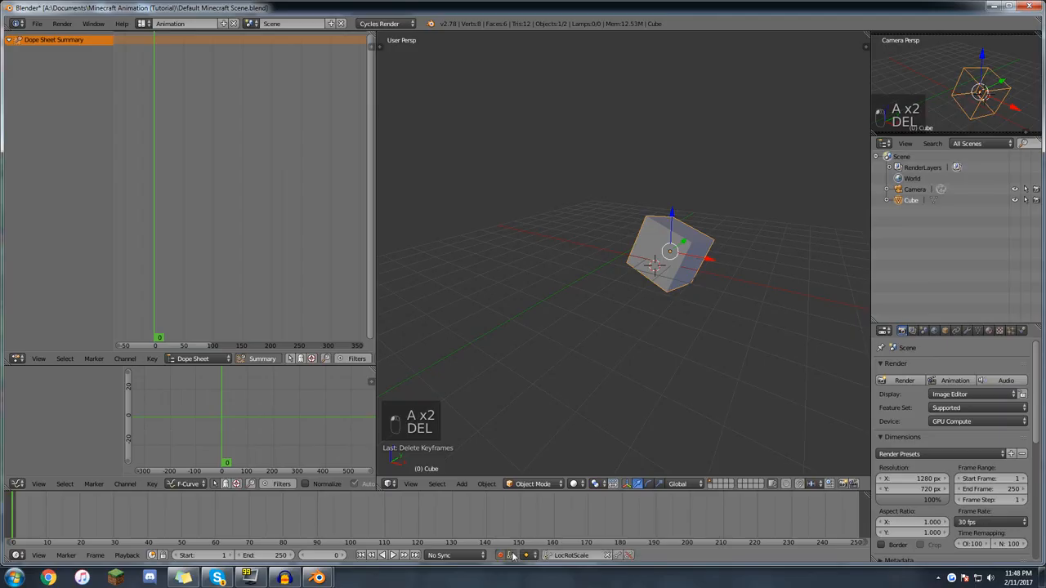
left_click(572, 555)
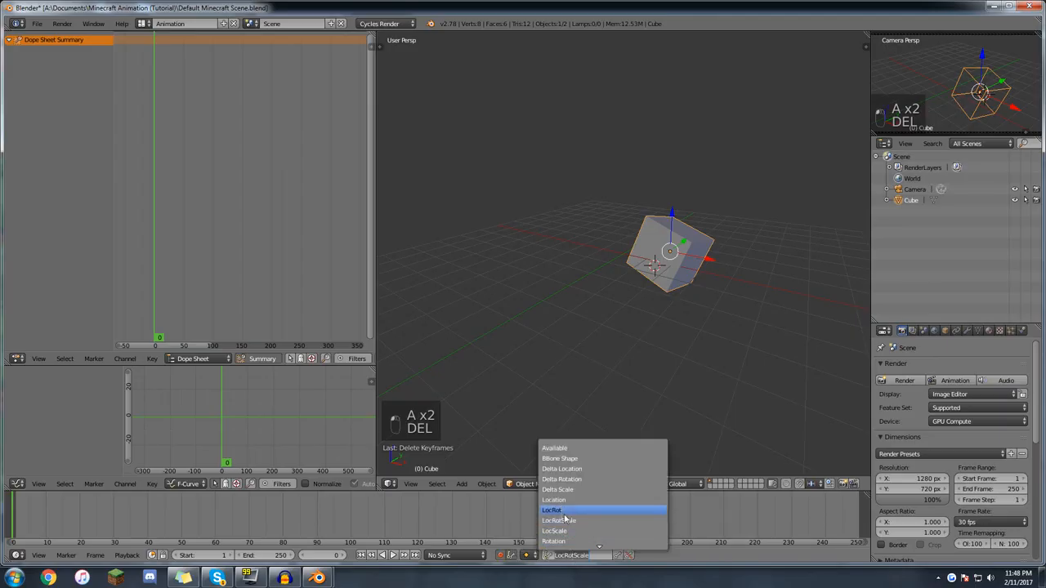
left_click(563, 511)
left_click(569, 556)
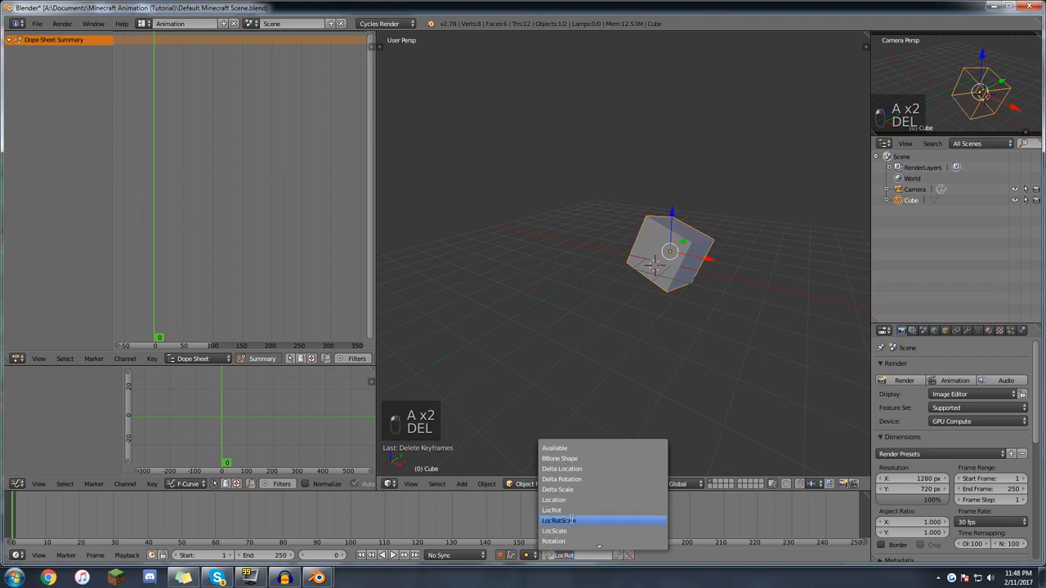
left_click(574, 520)
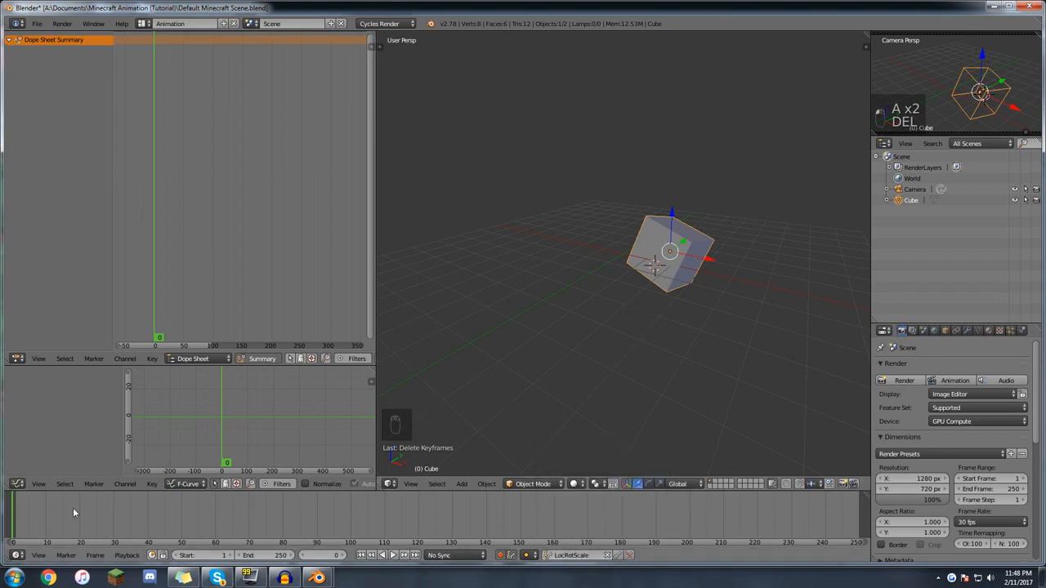
At frame 0, rotate the cube and move it to a new location so it gets an automatic keyframe.
mouse_move(22, 520)
left_mouse_down()
mouse_move(379, 517)
mouse_move(13, 515)
left_mouse_up()
key("a")
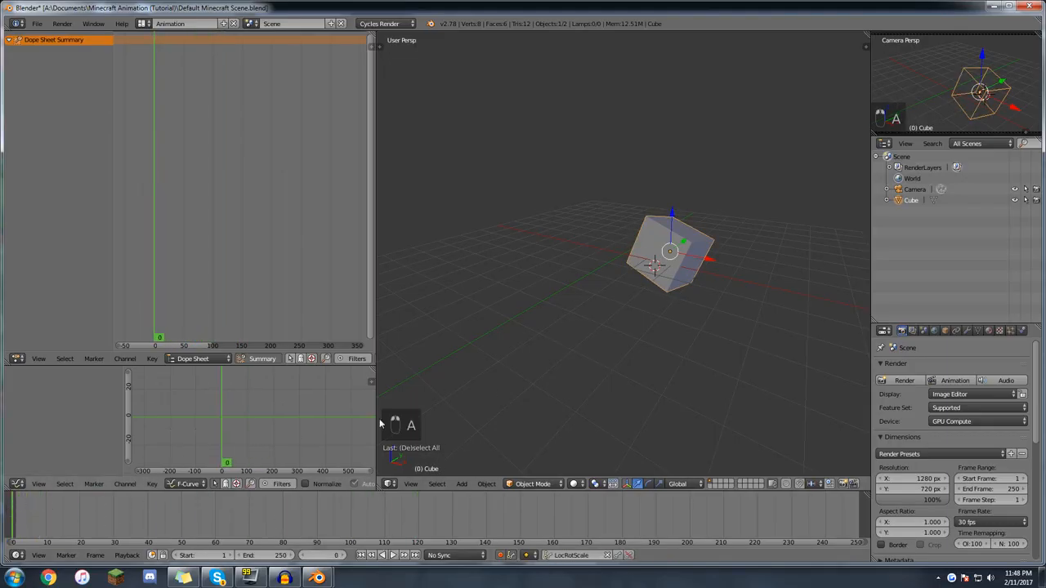
key("r")
left_click(716, 237)
key("g")
left_click(763, 229)
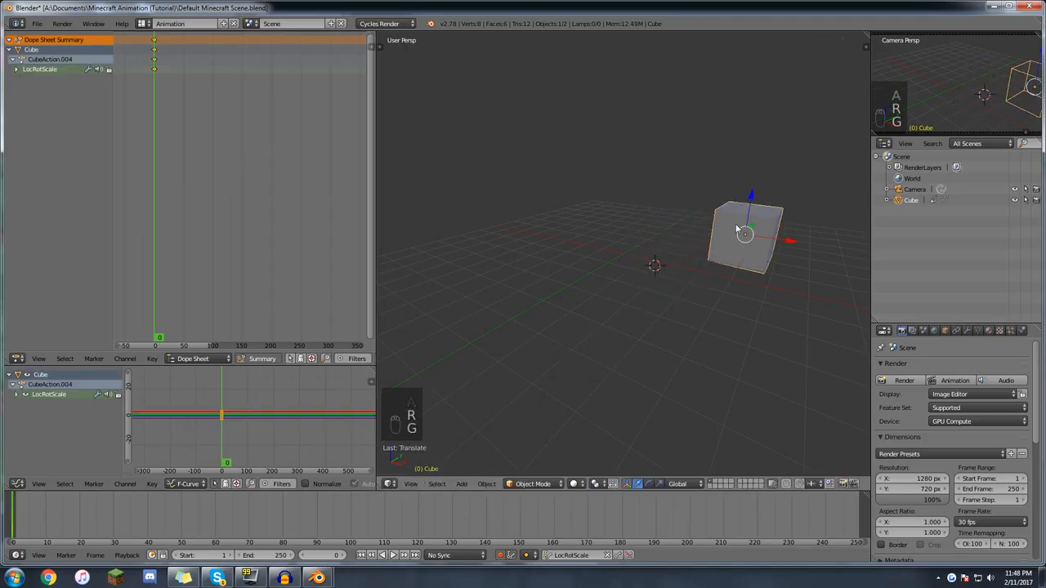
Move the cube across the grid at frame 83, and delete the keyframe recorded there.
left_click(292, 514)
key("g")
left_click(405, 445)
left_click_drag(263, 513, 294, 540)
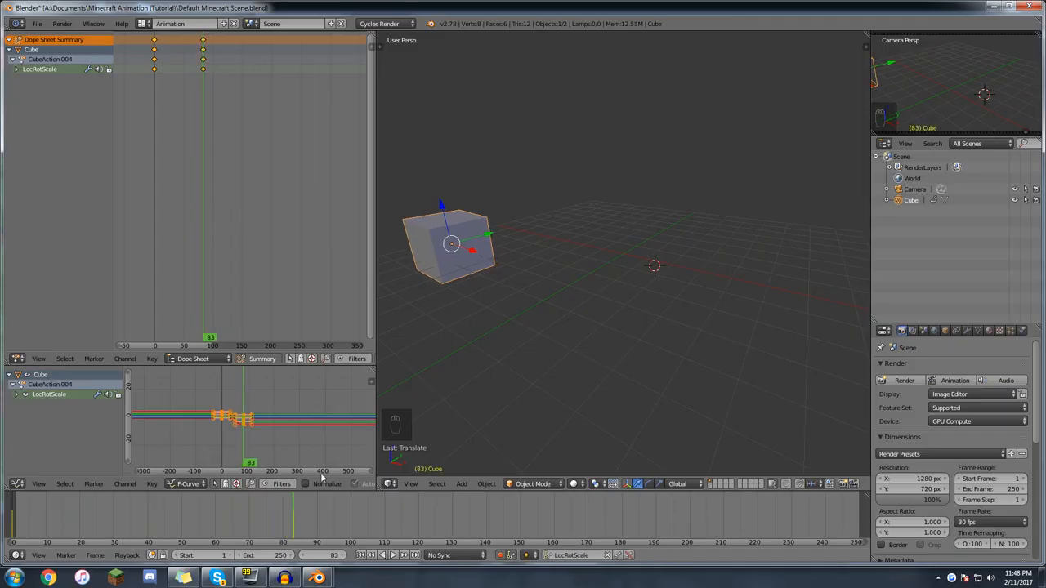
key("alt+i")
left_click(533, 289)
Clear the cube's location at frame 0, and move the cube along the Y axis at frame 62.
left_click(13, 521)
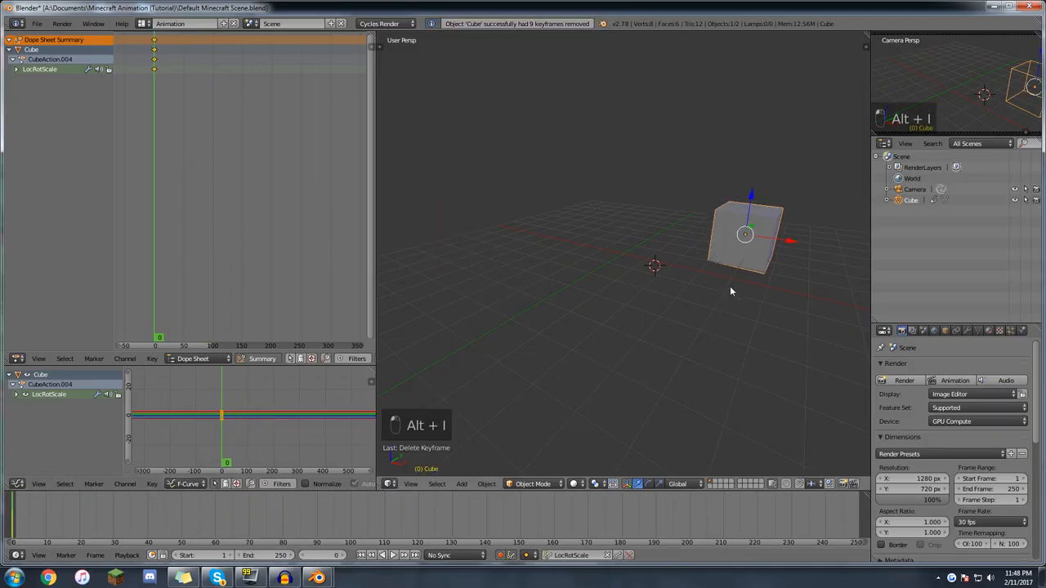
key("alt+g")
left_click_drag(30, 530, 177, 531)
middle_click_drag(727, 304, 649, 286)
scroll(548, 314, "up", 2)
left_click_drag(196, 514, 222, 515)
left_click_drag(613, 284, 848, 260)
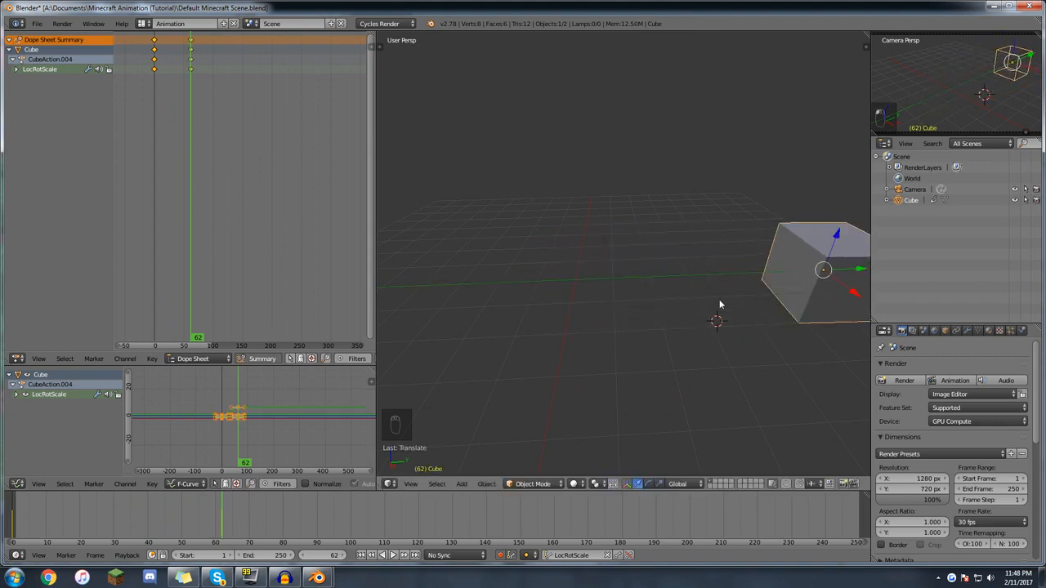
Scrub between frames 62 and 0 to review the cube's movement, stopping at frame 24.
middle_click_drag(719, 305, 526, 389, "shift")
middle_click_drag(579, 353, 550, 338)
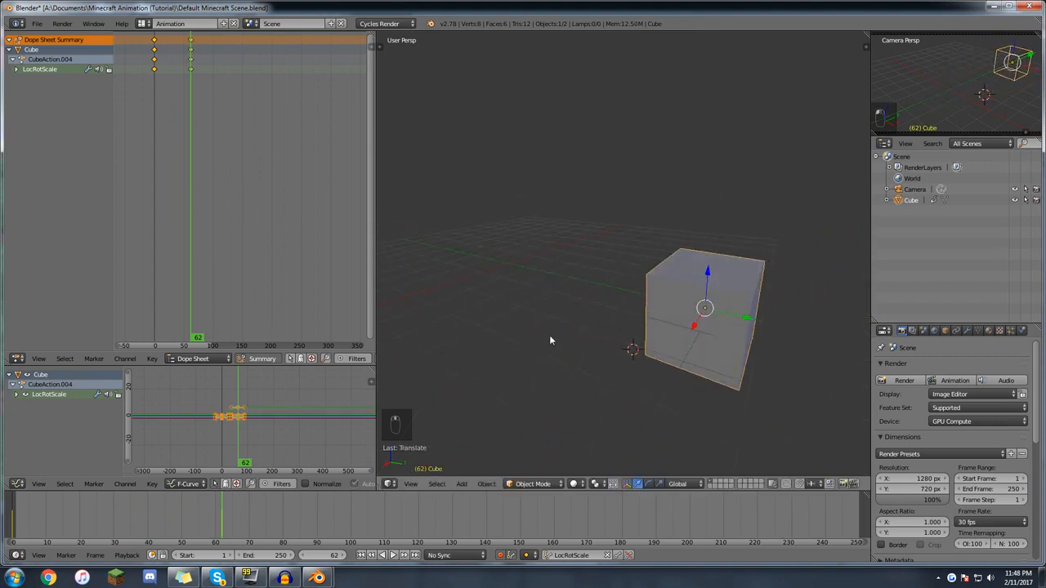
left_click_drag(202, 532, 12, 527)
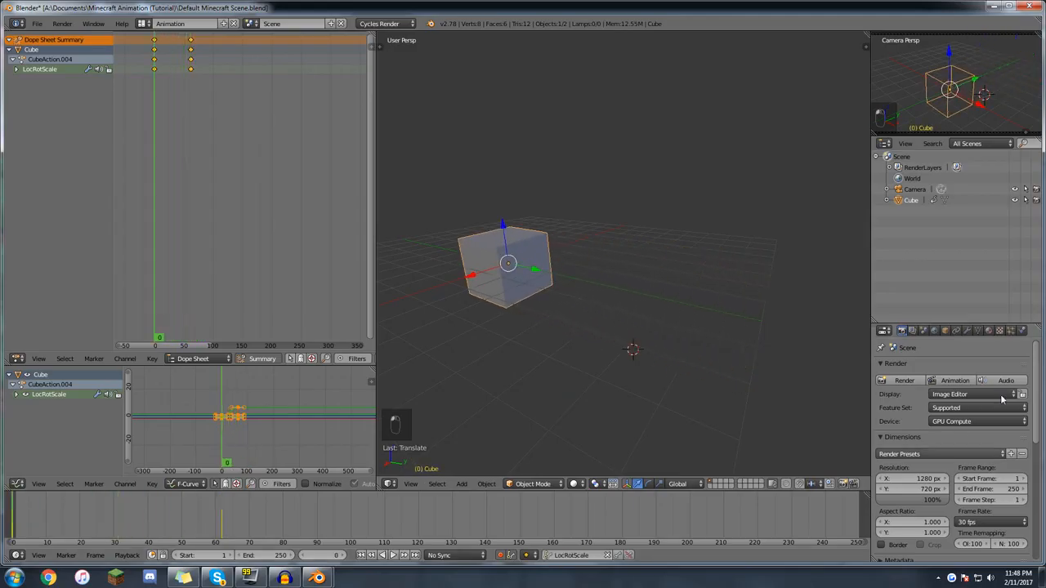
left_click(228, 372)
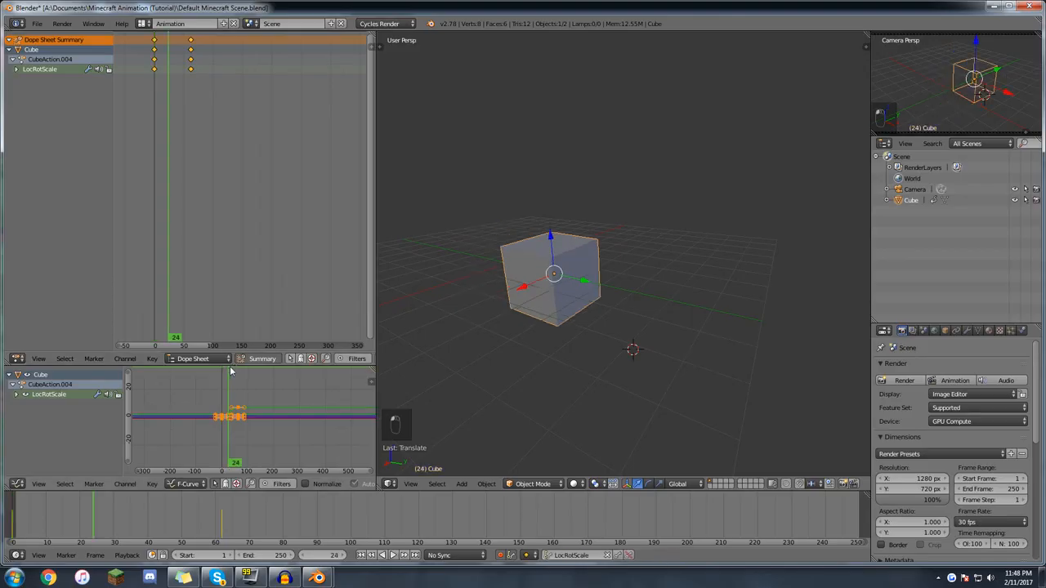
Enlarge the Graph Editor in height and width and zoom in on the cube's curves.
left_click_drag(227, 363, 228, 187)
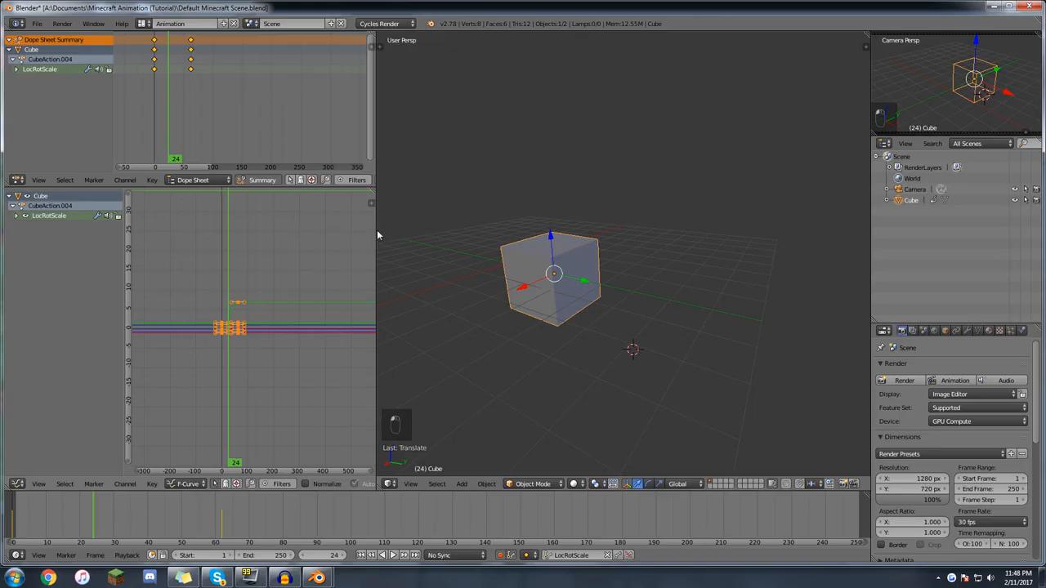
left_click_drag(376, 236, 530, 291)
scroll(229, 282, "up", 6)
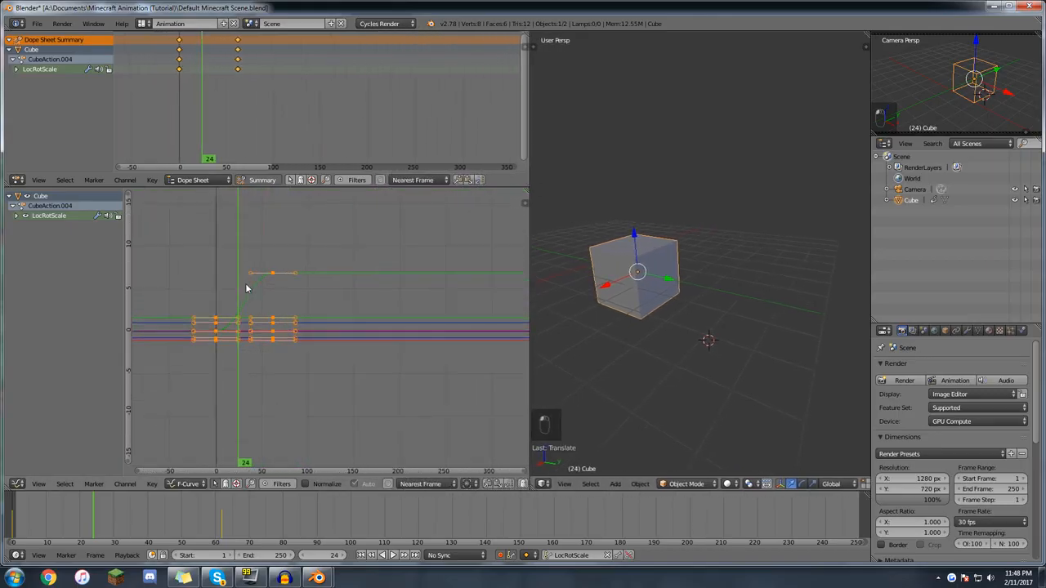
Deselect all keyframes and expand the LocRotScale group in the Graph Editor to list its separate channels.
scroll(324, 331, "up", 9)
key("a")
middle_click_drag(359, 324, 355, 305)
scroll(352, 341, "up", 3)
scroll(355, 304, "down", 3)
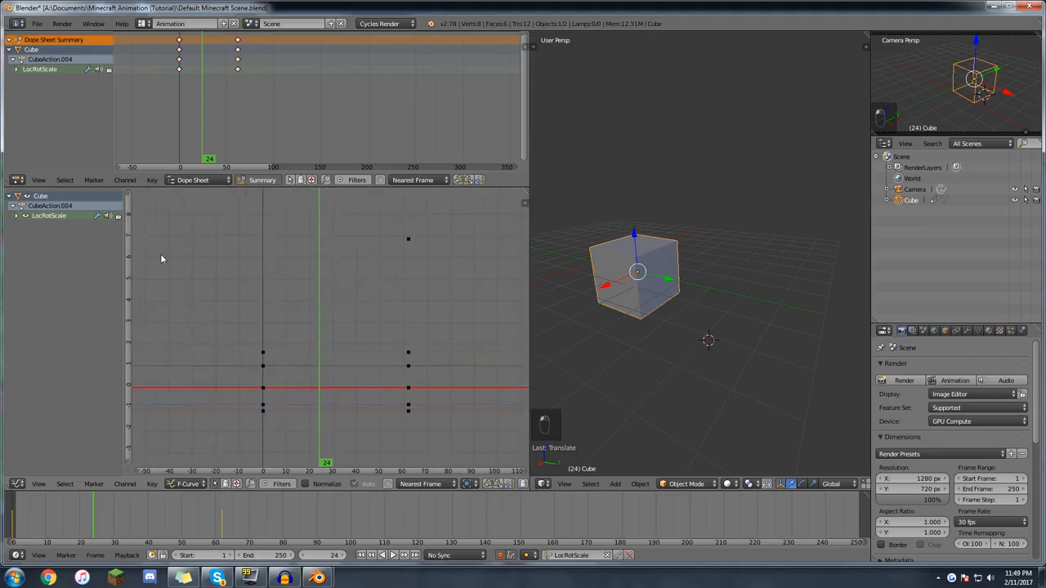
left_click(16, 216)
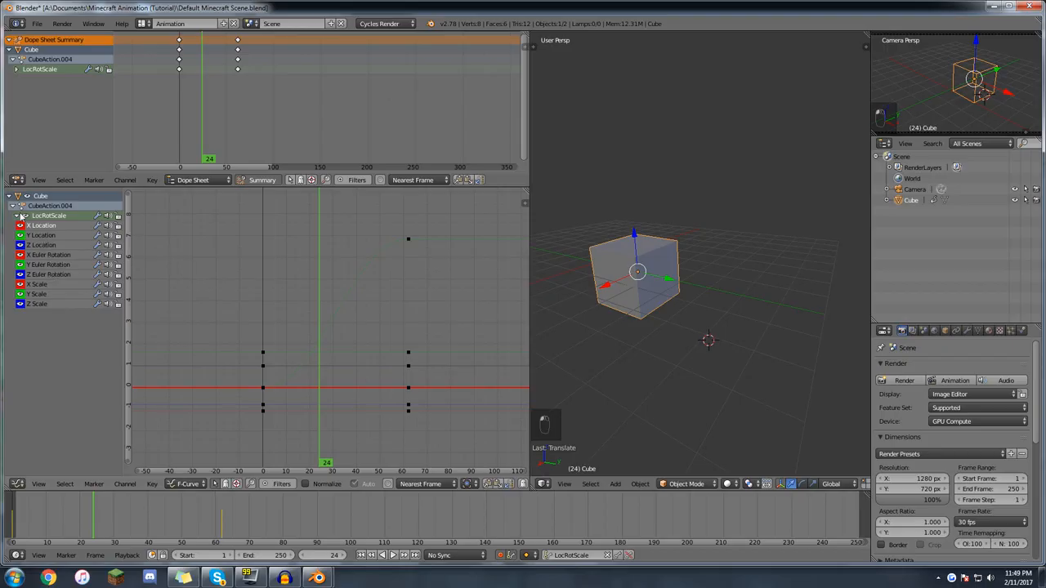
key("a")
left_click(17, 215)
left_click(16, 215)
left_click(16, 216)
double_click(50, 216)
left_click(15, 217)
left_click(18, 216)
Go to frame 0 and hide every LocRotScale curve in the Graph Editor except Y Location.
left_click_drag(312, 323, 246, 327)
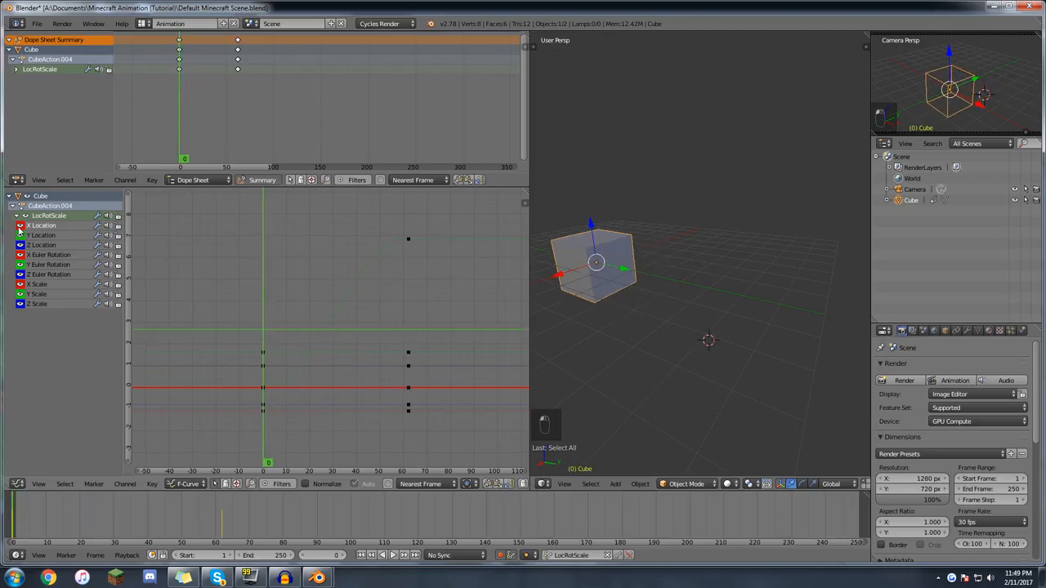
left_click_drag(19, 232, 20, 304)
left_click_drag(20, 231, 21, 304)
left_click_drag(20, 231, 23, 334)
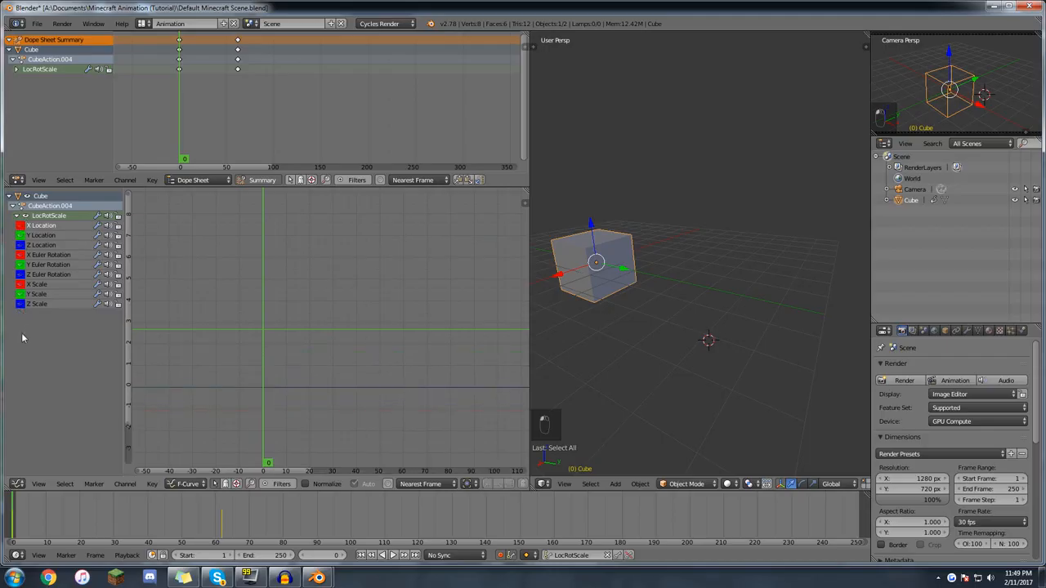
left_click(25, 218)
left_click(25, 218)
left_click(24, 215)
left_click_drag(21, 231, 25, 309)
left_click(21, 236)
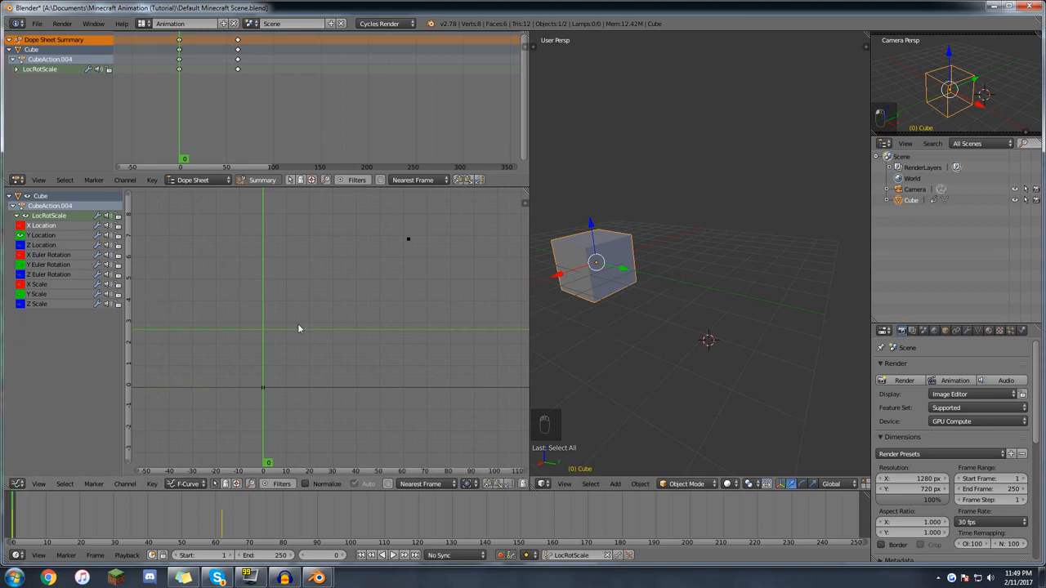
Fit the Y Location curve in the Graph Editor and toggle the selection of its keyframes to examine its shape.
key("Home")
middle_click_drag(308, 360, 301, 381)
key("a")
key("a")
key("a")
key("a")
key("a")
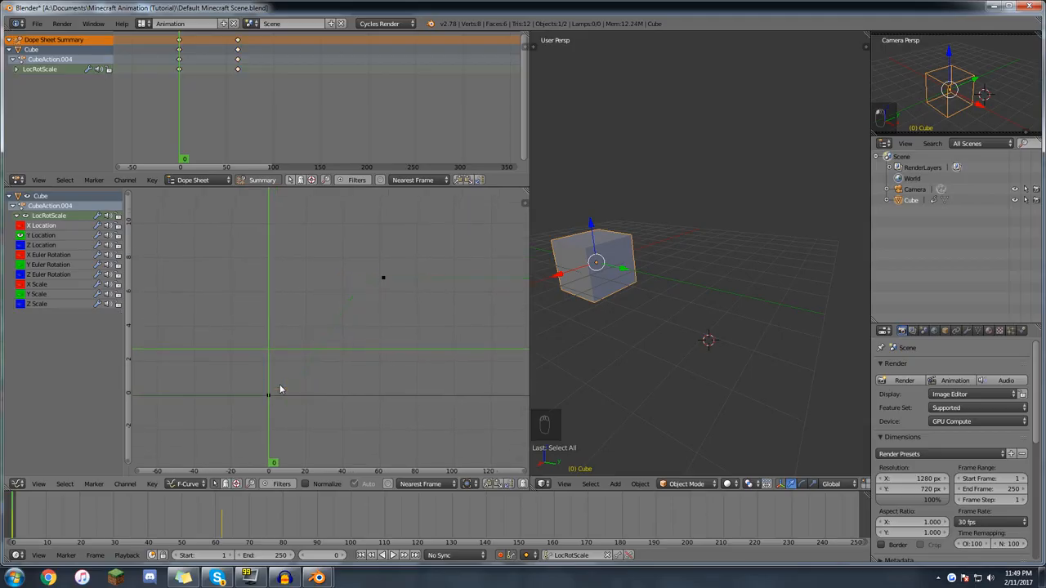
key("a")
key("a")
key("a")
key("a")
key("a")
key("a")
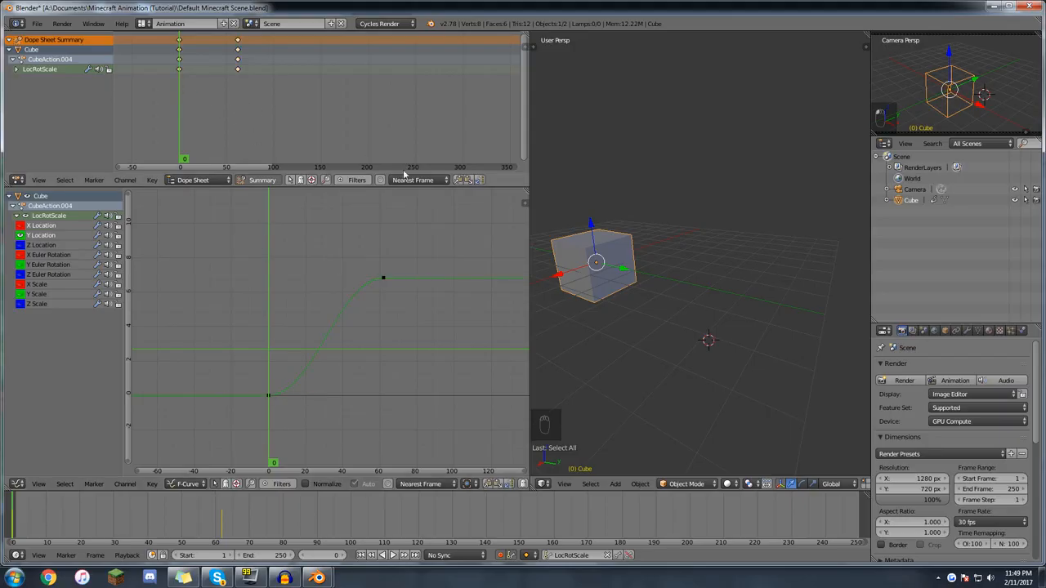
Deselect and reselect the cube to compare what the Dope Sheet and Graph Editor list.
key("a")
key("a")
key("a")
key("a")
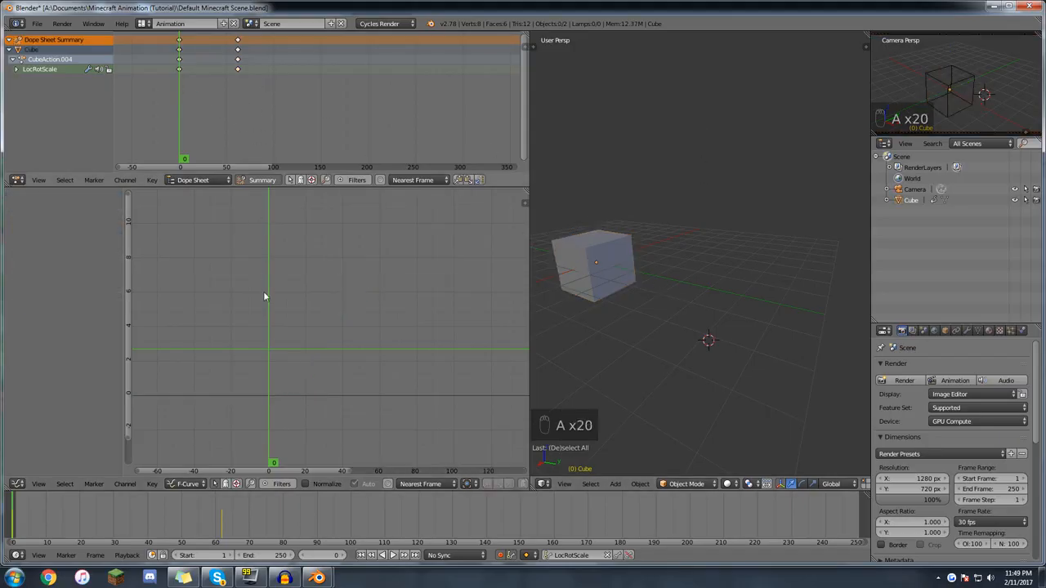
key("a")
key("a")
key("a")
key("a")
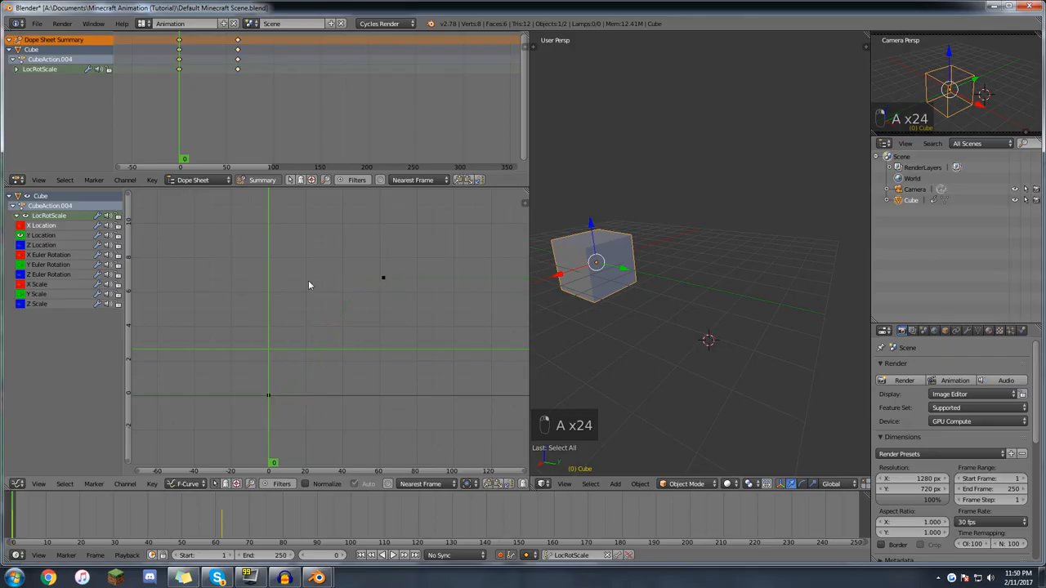
Set the interpolation of the cube's keyframe at frame 0 to Linear.
left_click_drag(265, 361, 338, 304)
key("a")
left_click_drag(200, 78, 192, 75)
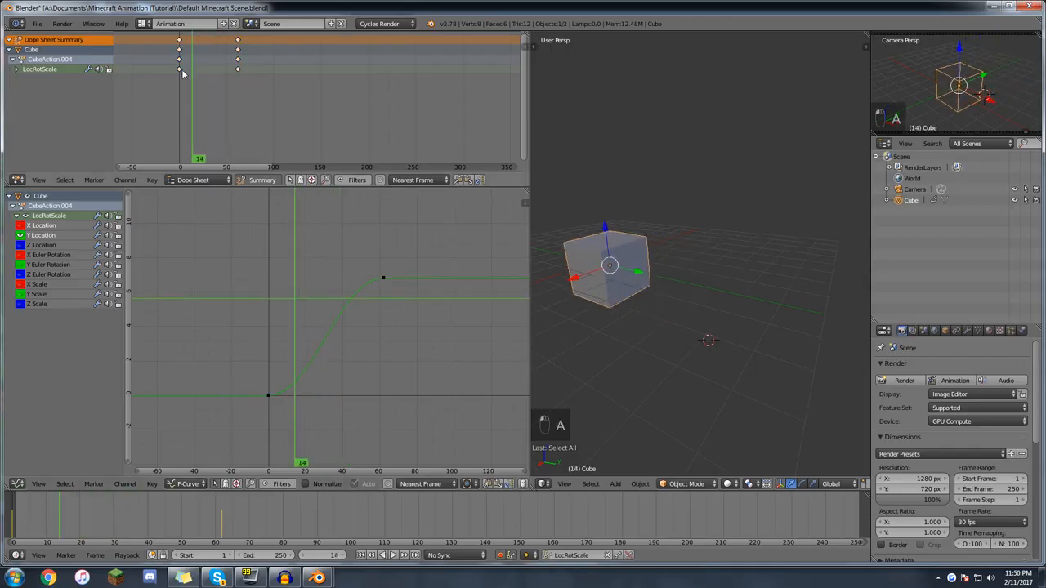
key("a")
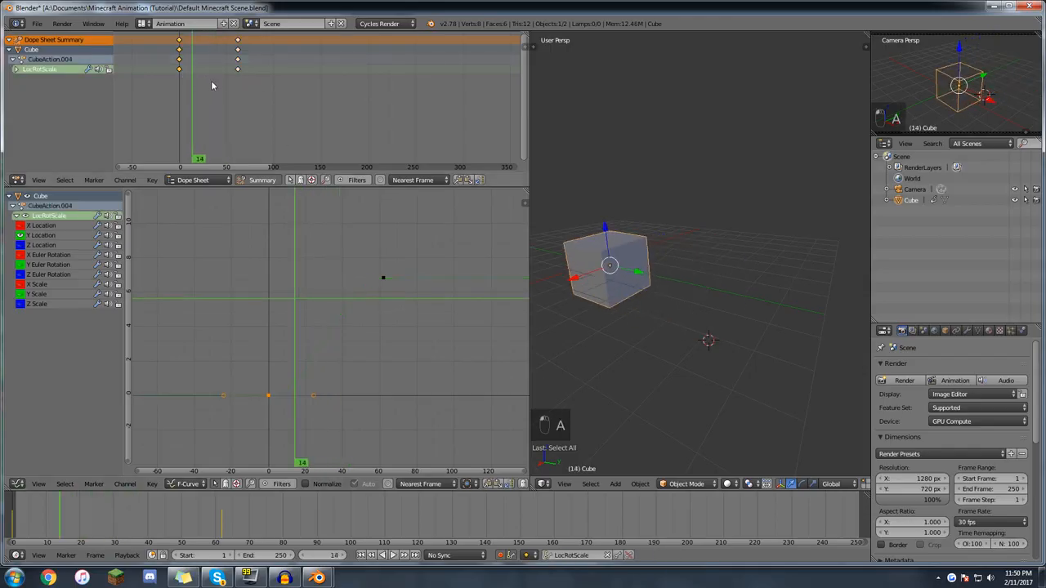
key("t")
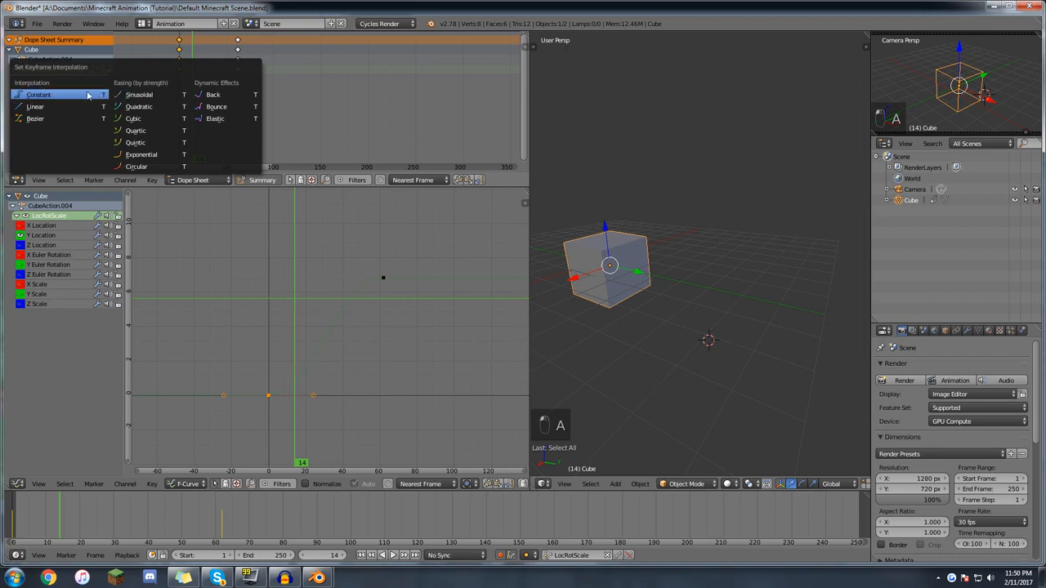
left_click(44, 106)
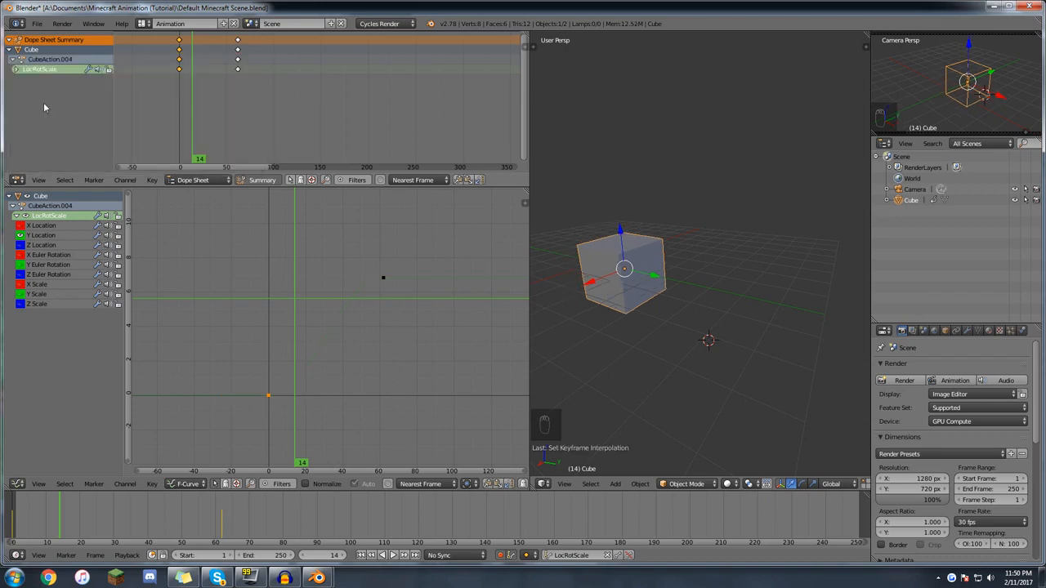
Play the animation from frame 0 to check the cube's movement with linear interpolation.
left_click(266, 397)
key("alt+a")
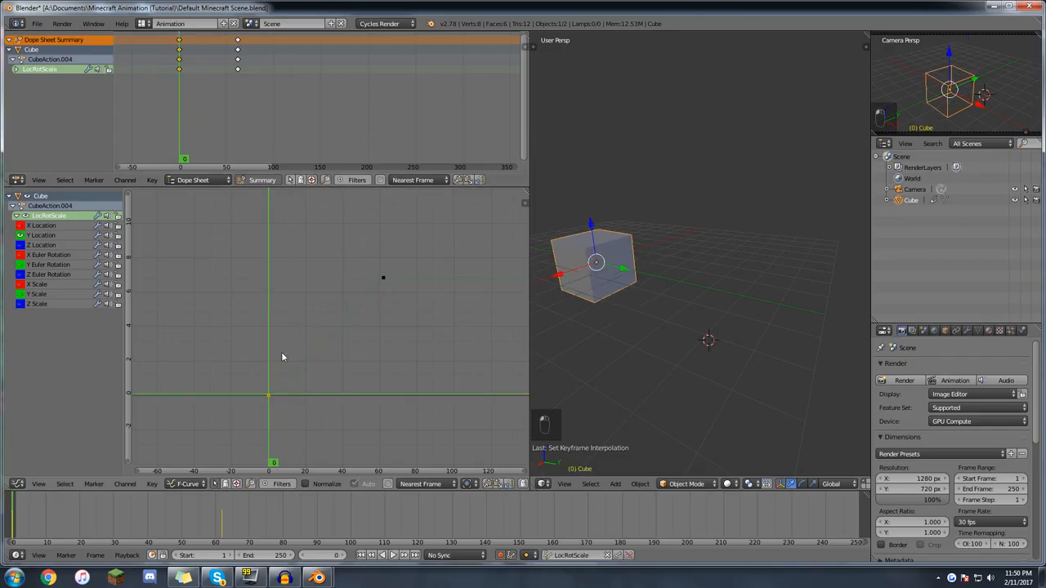
key("alt+a")
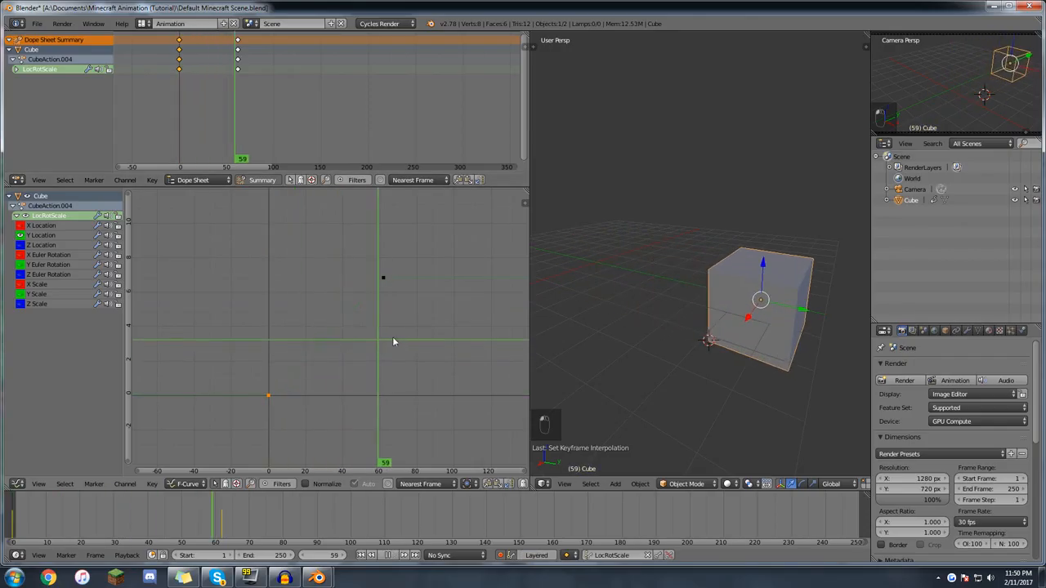
key("shift+Left")
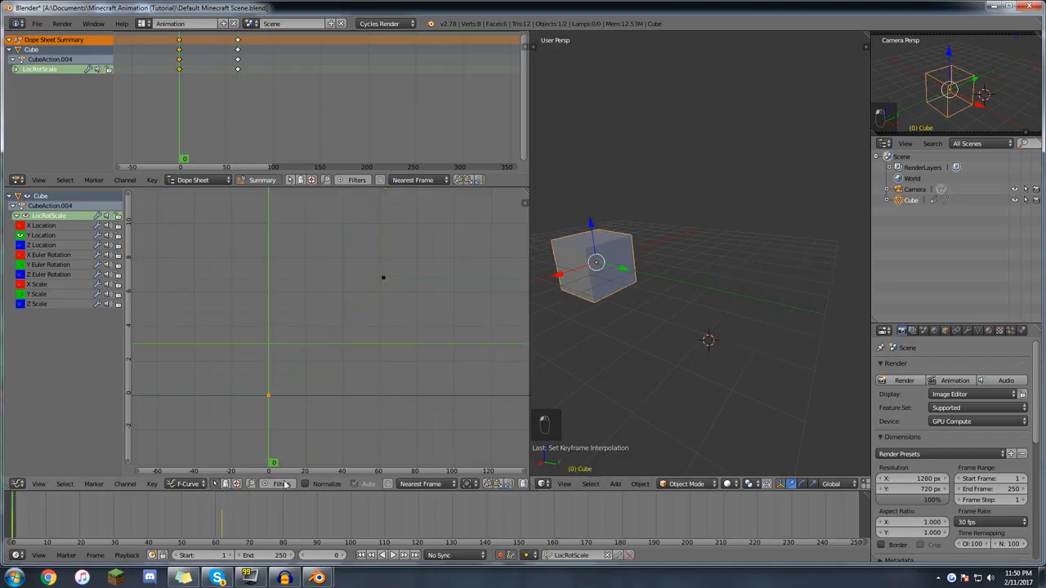
left_click(392, 555)
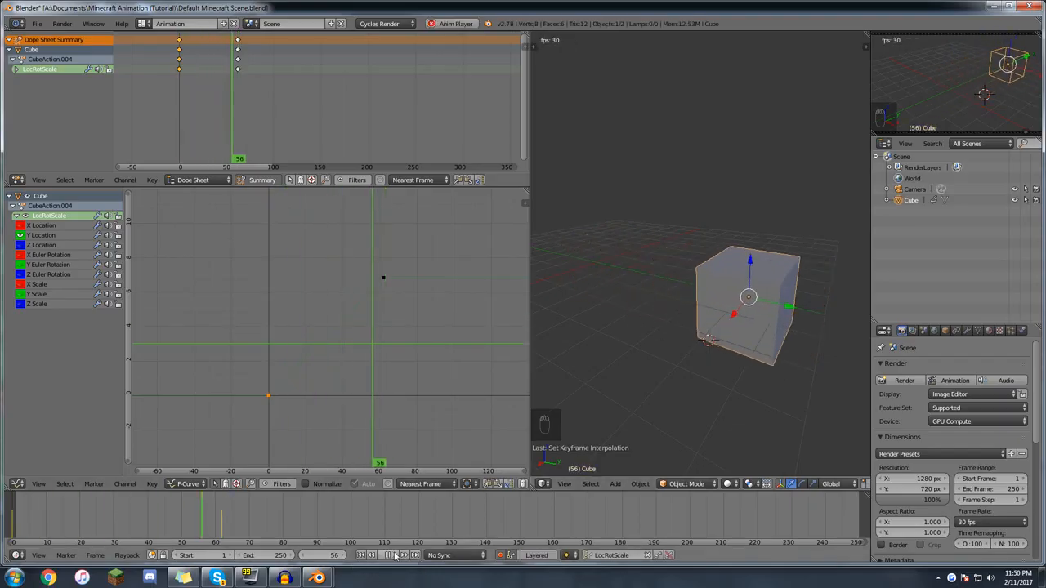
left_click(396, 556)
Scrub back and forth between frames 0 and 61 to review the cube's travel, stopping at frame 0.
left_click_drag(347, 389, 381, 366)
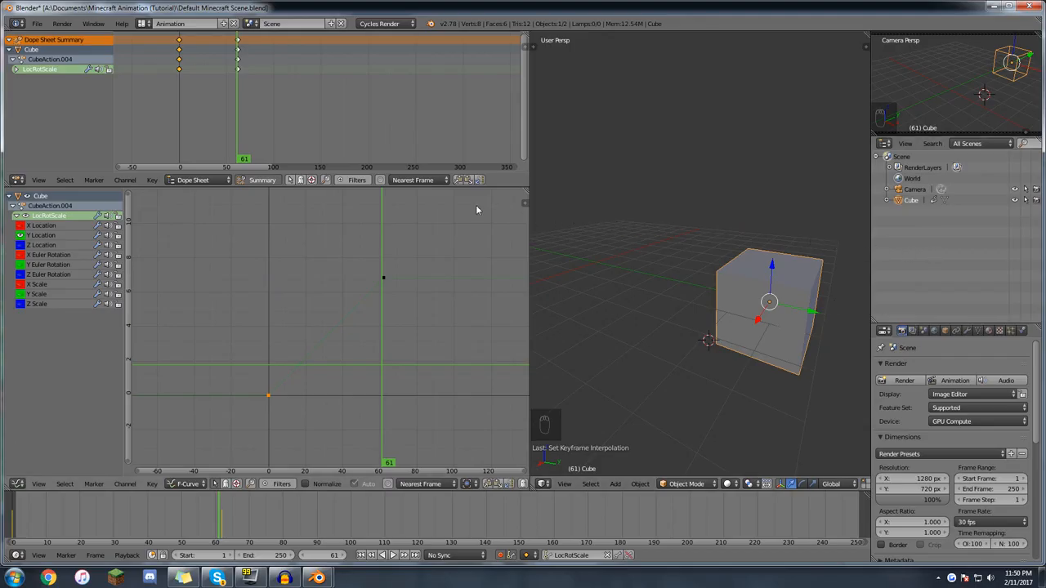
left_click_drag(382, 287, 250, 298)
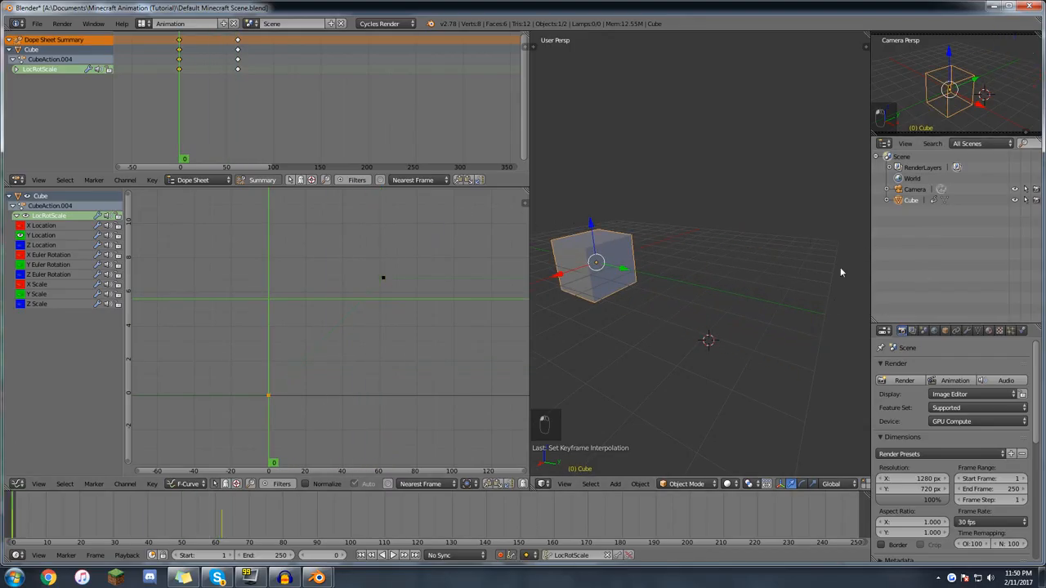
left_click_drag(259, 376, 382, 331)
left_click_drag(387, 295, 227, 314)
Hide the Y Location curve and collapse the LocRotScale group and CubeAction.004 channel.
left_click(20, 237)
left_click(16, 217)
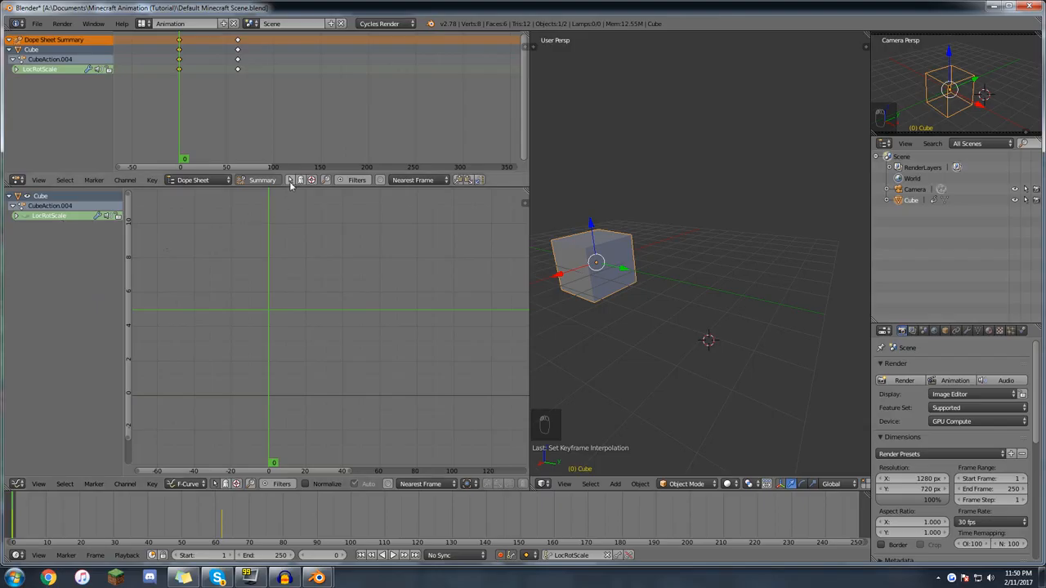
scroll(370, 390, "down", 2)
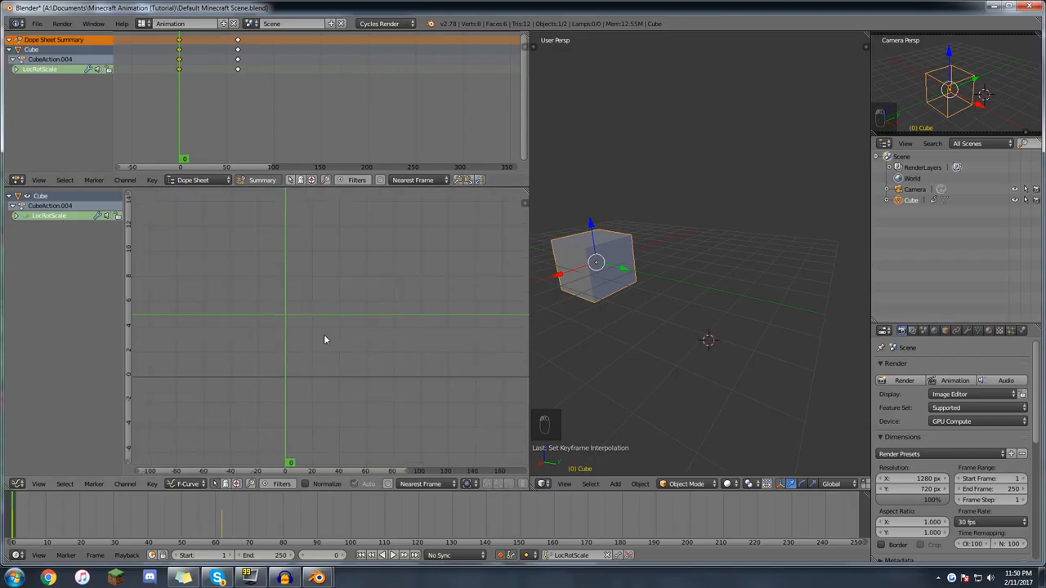
left_click(16, 69)
left_click(16, 70)
left_click(11, 59)
Move the cube's second keyframe to about frame 32 in the Dope Sheet, and clear the keyframe selection.
middle_click_drag(664, 280, 633, 284)
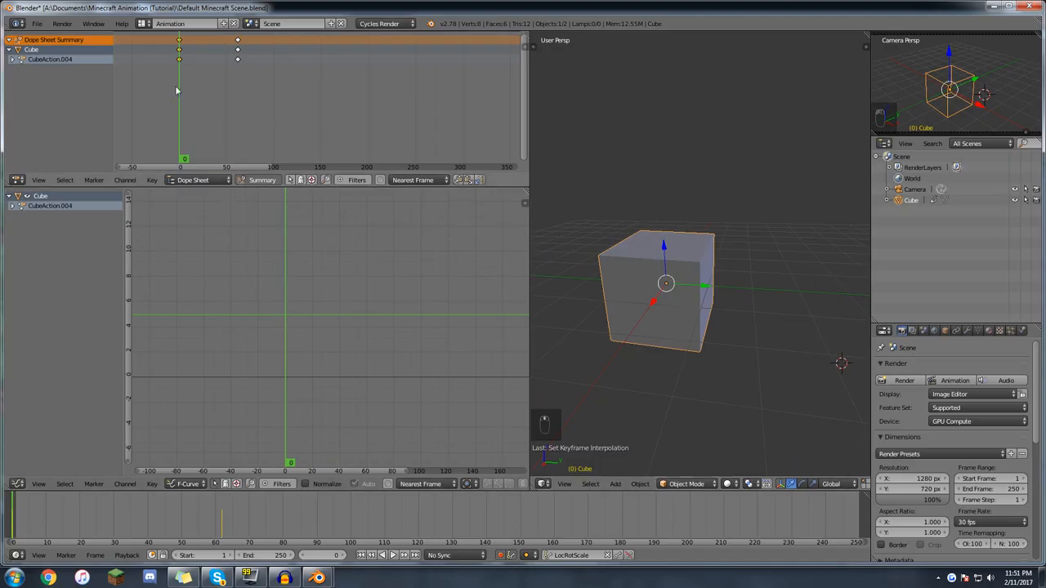
key("g")
left_click(209, 71)
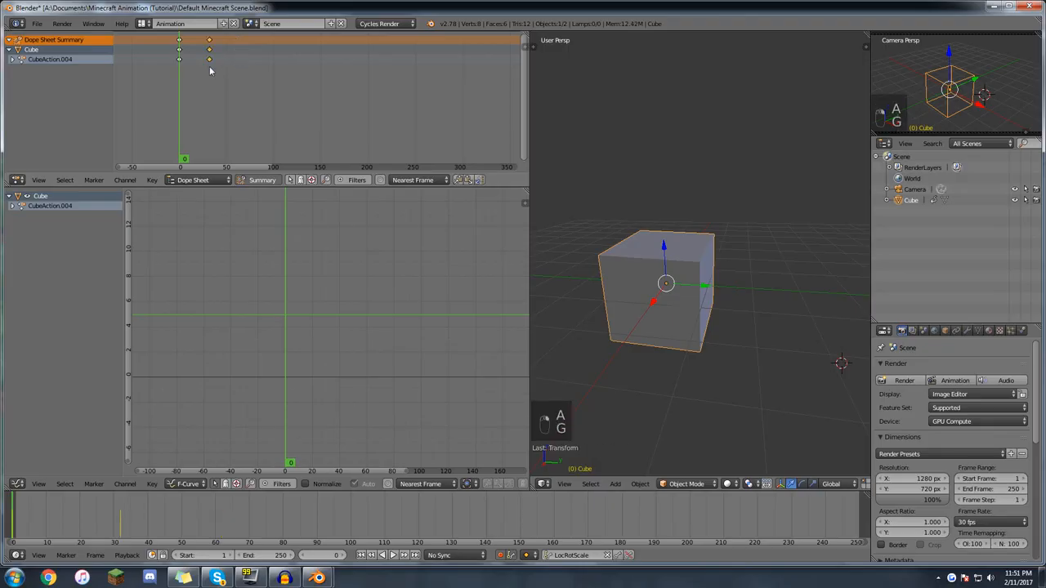
key("g")
key("g")
right_click(215, 62)
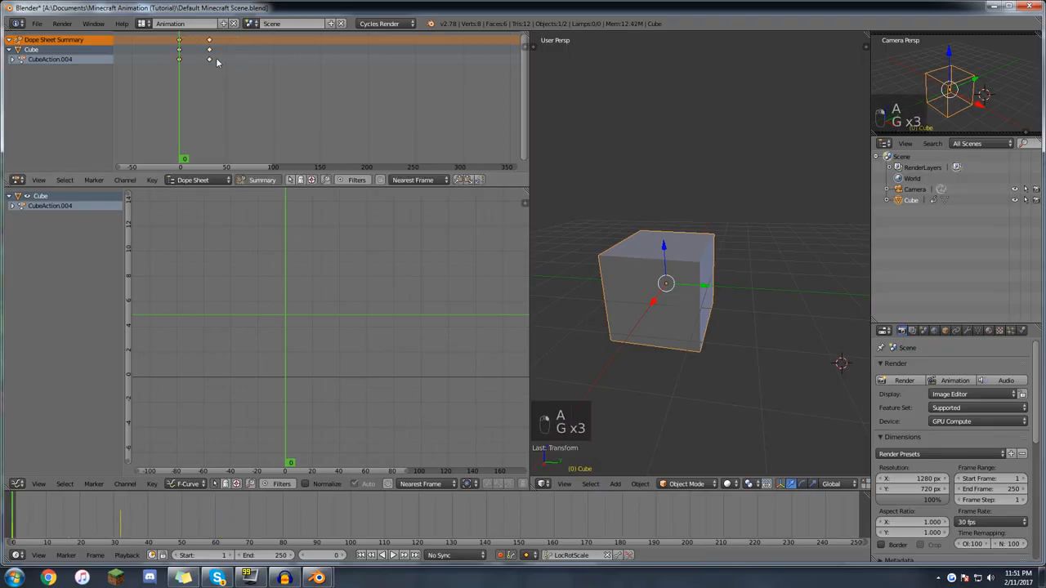
Switch to the Carrots Scene file and select the character's BlackPlasmaRig in front of the house.
left_click(1026, 8)
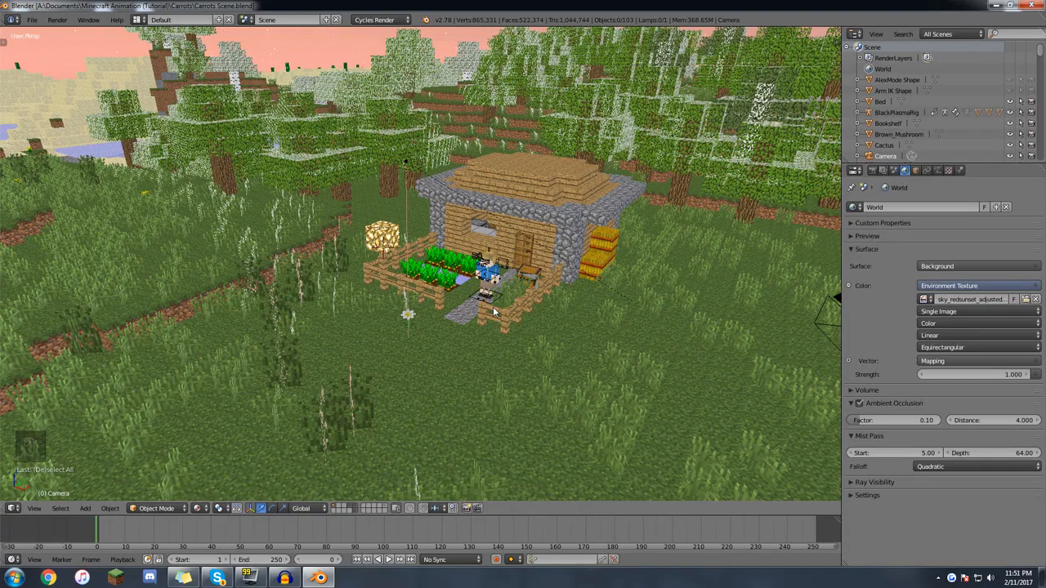
scroll(494, 312, "up", 2)
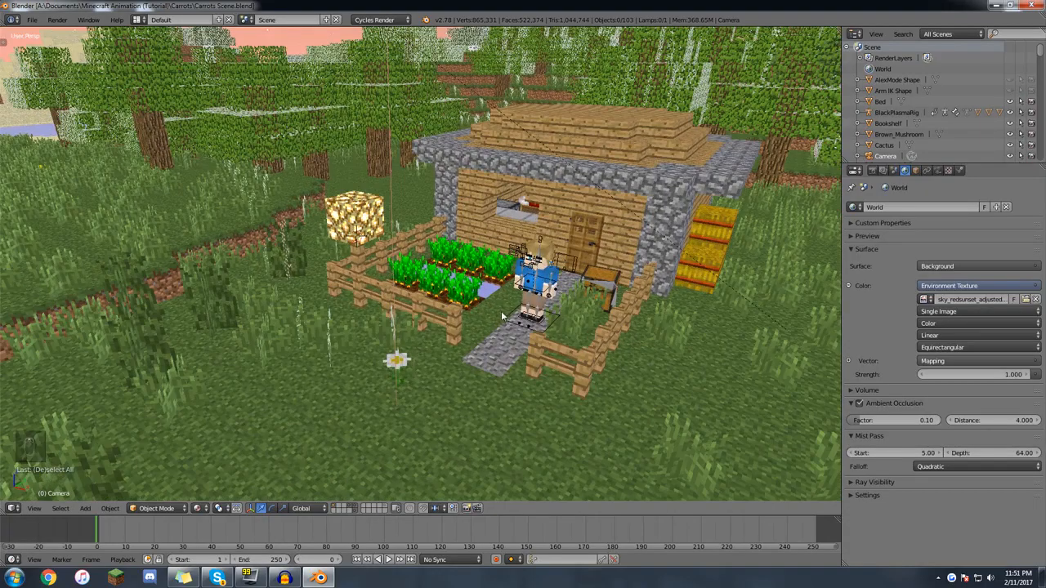
scroll(501, 311, "up", 3)
scroll(456, 281, "up", 2)
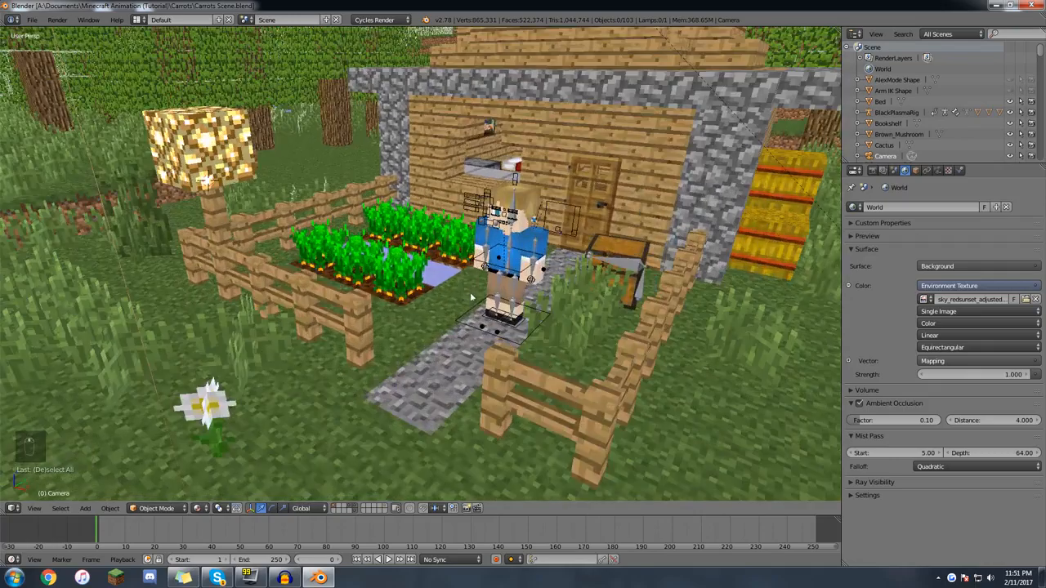
scroll(402, 306, "up", 3)
scroll(402, 307, "up", 2)
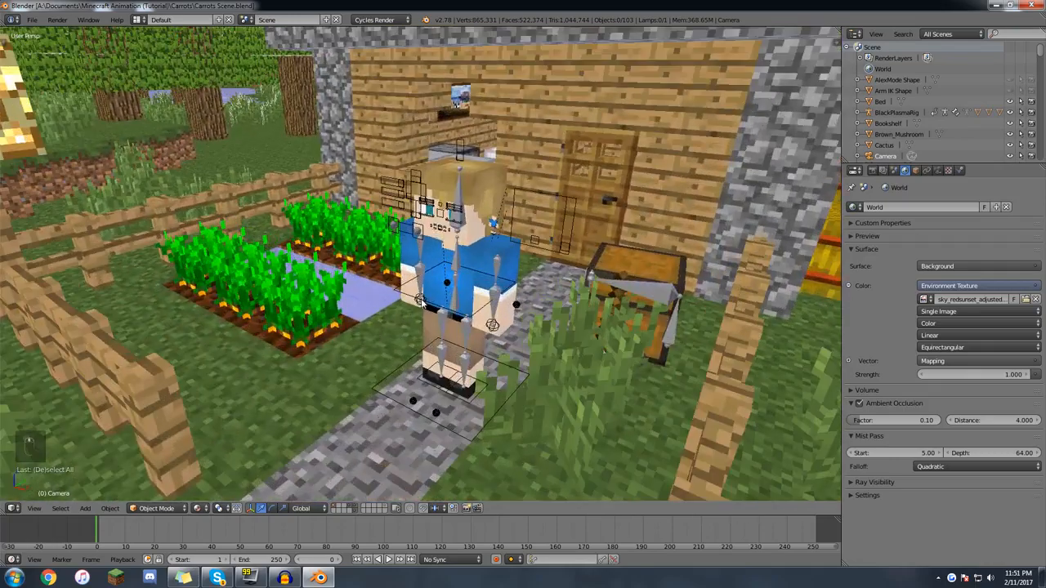
right_click(419, 300)
mouse_move(419, 300)
middle_mouse_down()
mouse_move(447, 310)
mouse_move(456, 296)
mouse_move(431, 306)
middle_mouse_up()
scroll(457, 296, "up", 3)
scroll(456, 296, "down", 5)
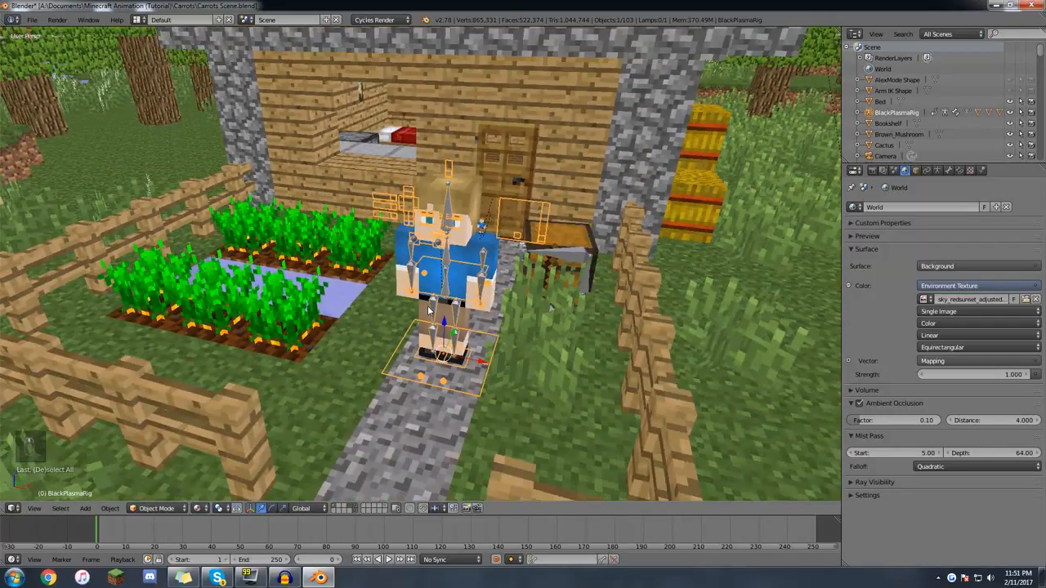
Examine the character rig's bones and facial controls from several angles, picking at the head bone.
scroll(428, 306, "up", 2)
middle_click_drag(416, 275, 413, 297)
scroll(397, 347, "down", 4)
scroll(392, 317, "up", 2)
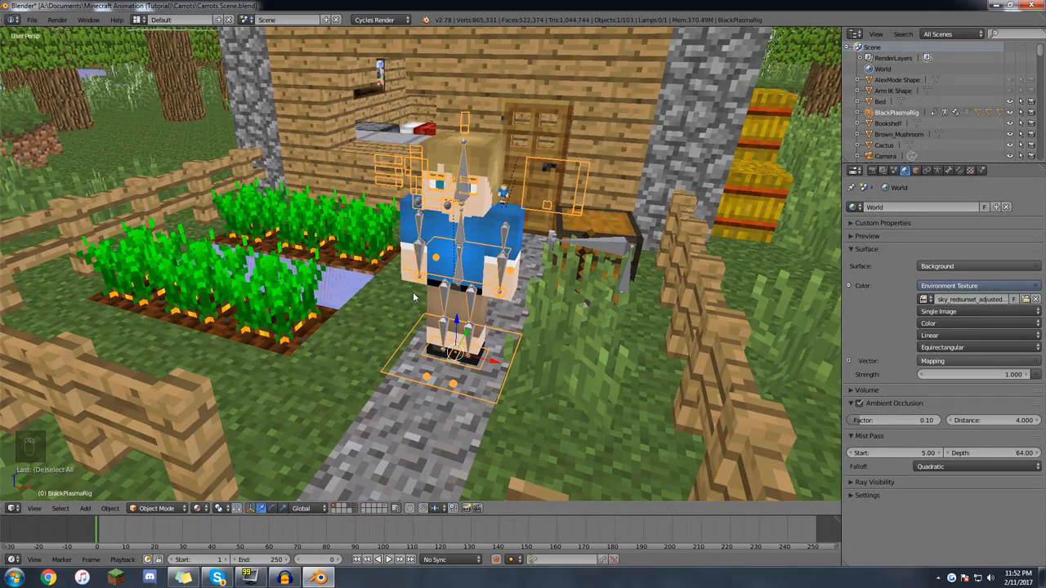
middle_click_drag(413, 298, 453, 289)
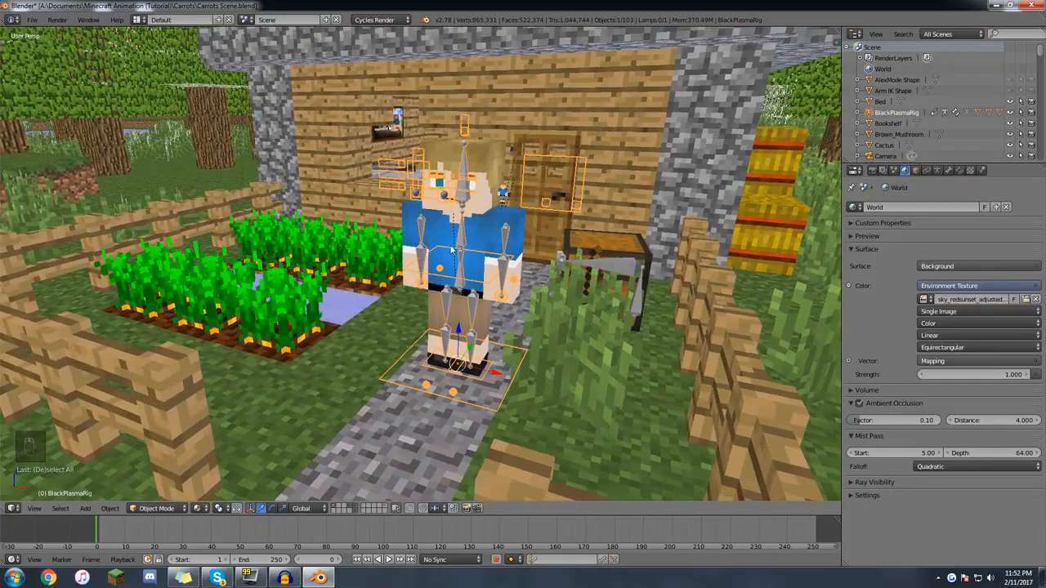
scroll(444, 278, "up", 3)
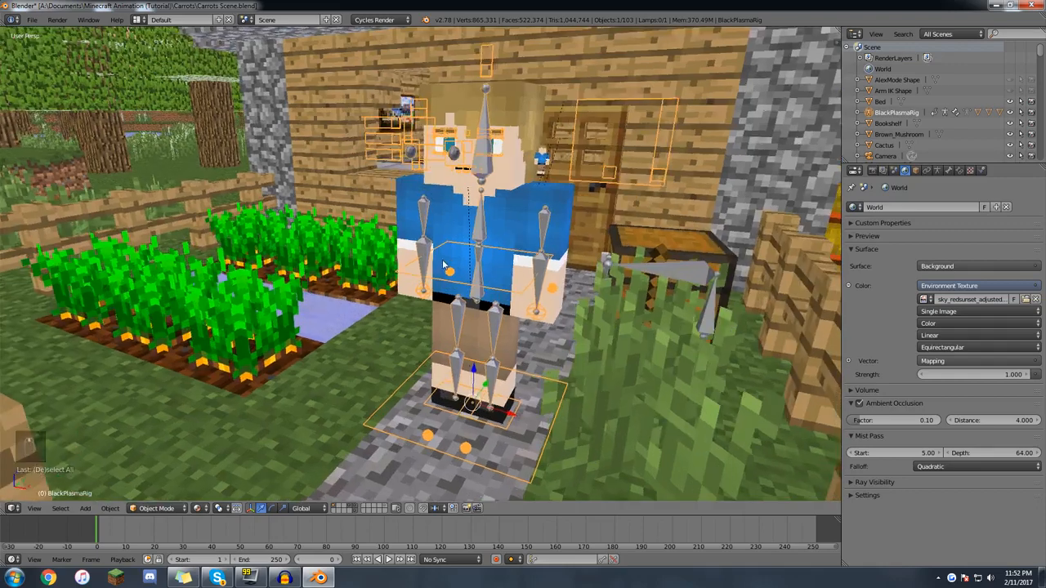
mouse_move(451, 255)
middle_mouse_down("shift")
mouse_move(449, 292)
mouse_move(454, 254)
middle_mouse_up("shift")
scroll(450, 292, "up", 1)
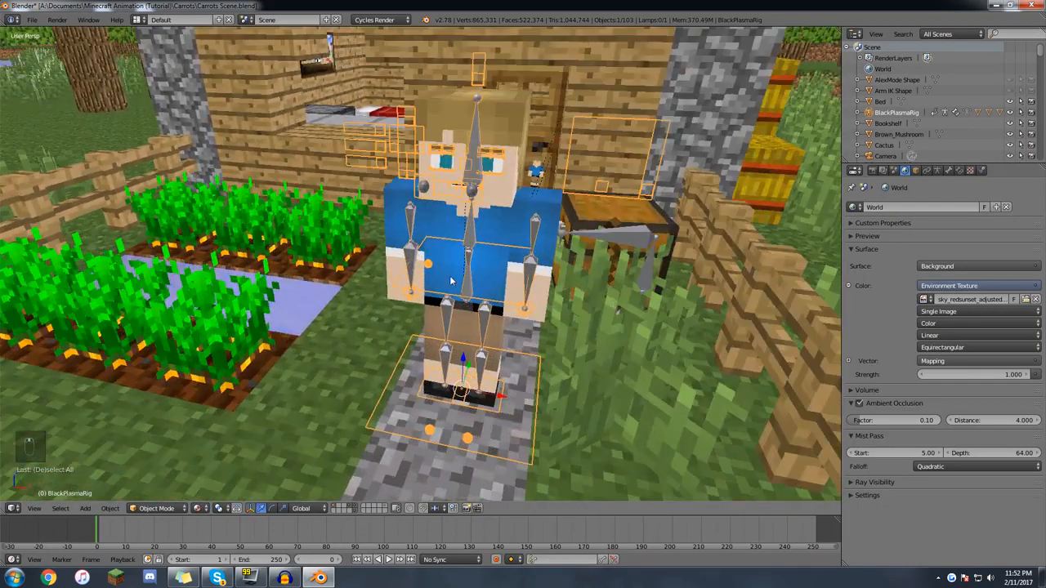
middle_click_drag(451, 280, 438, 272)
middle_click_drag(494, 279, 471, 257)
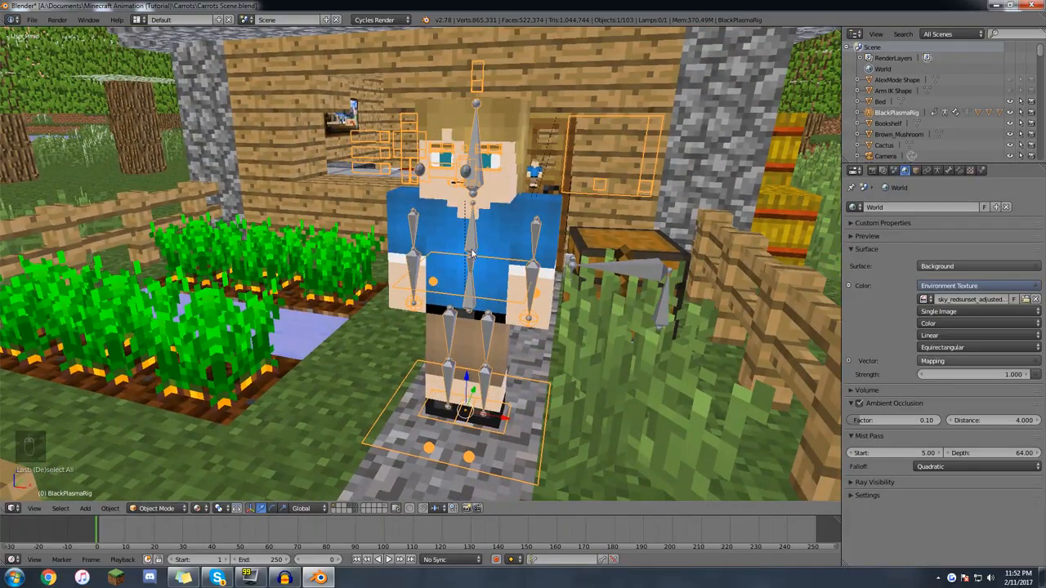
right_click(482, 151)
right_click(478, 144)
middle_click_drag(478, 144, 488, 170)
middle_click_drag(469, 259, 417, 280)
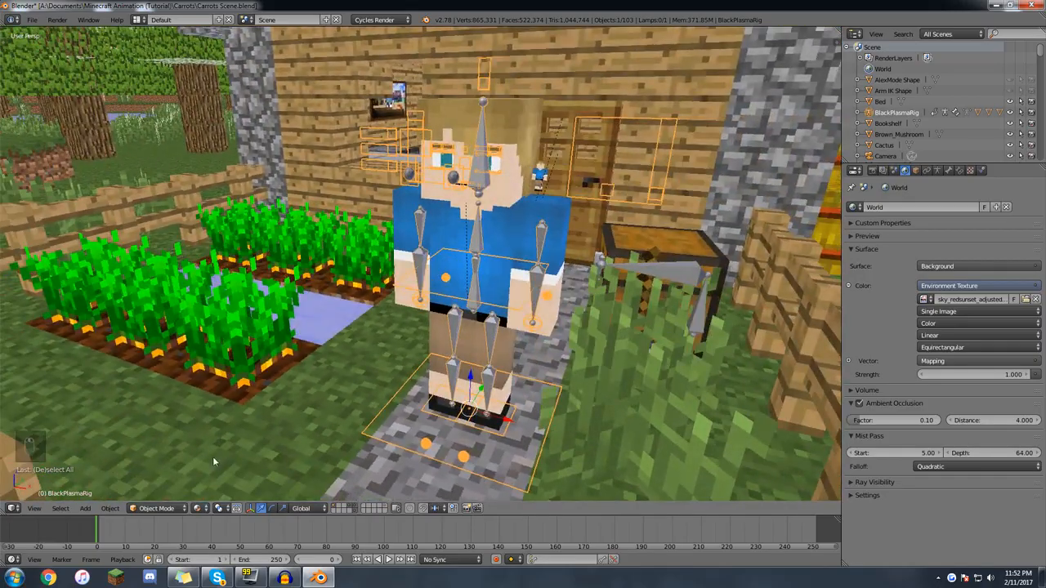
Switch the character rig to Pose Mode and back to Object Mode.
left_click(156, 508)
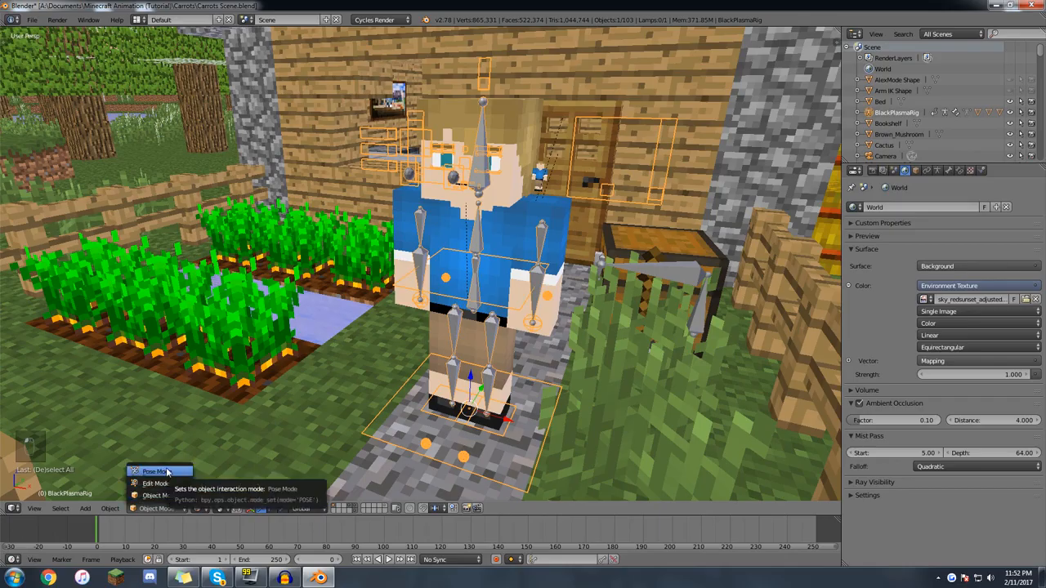
left_click(166, 472)
scroll(410, 227, "down", 2)
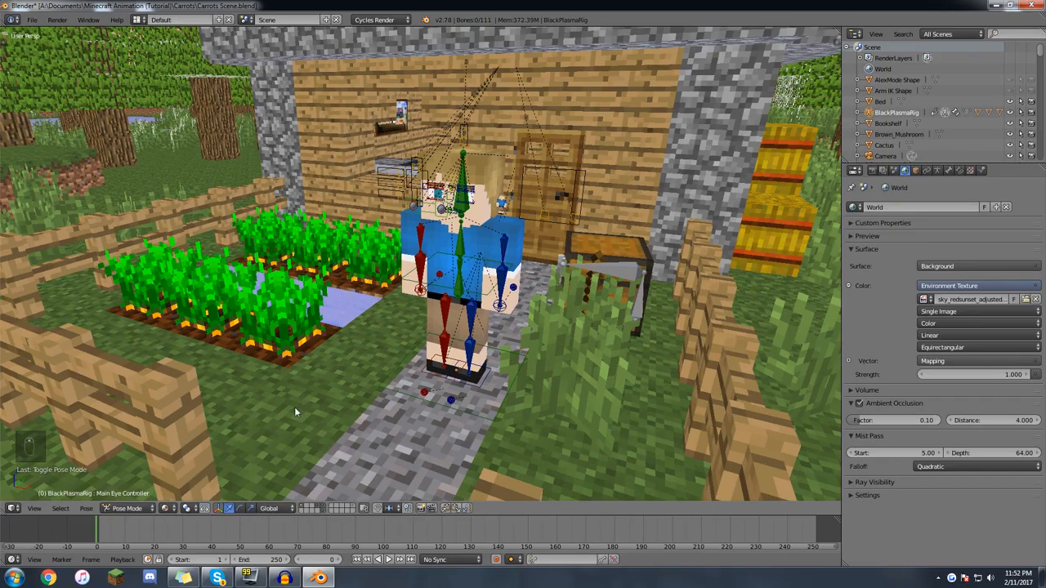
left_click(147, 510)
left_click(169, 497)
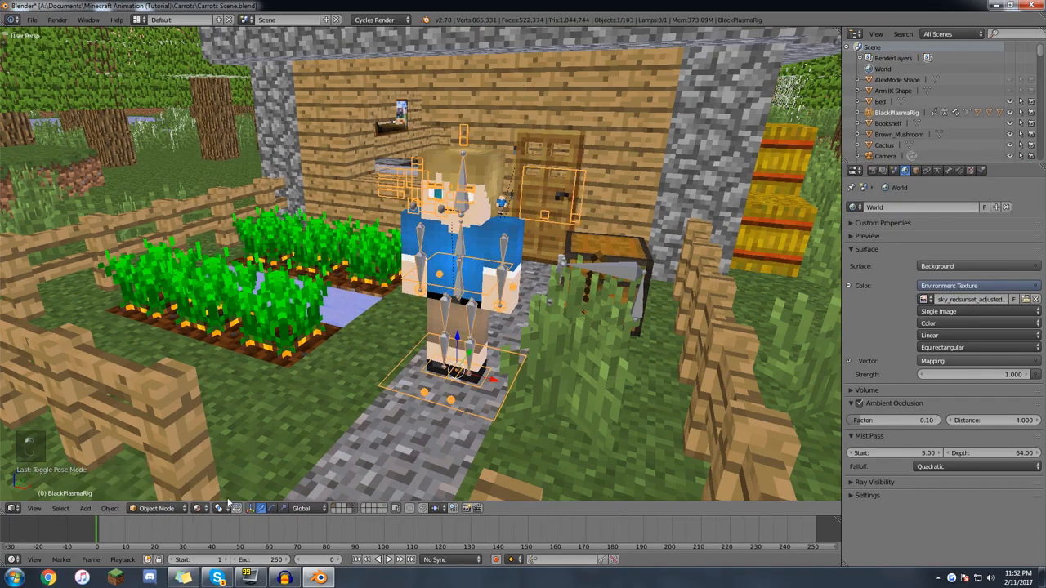
Clear the selection, reselect the BlackPlasmaRig, and switch it to Pose Mode.
key("a")
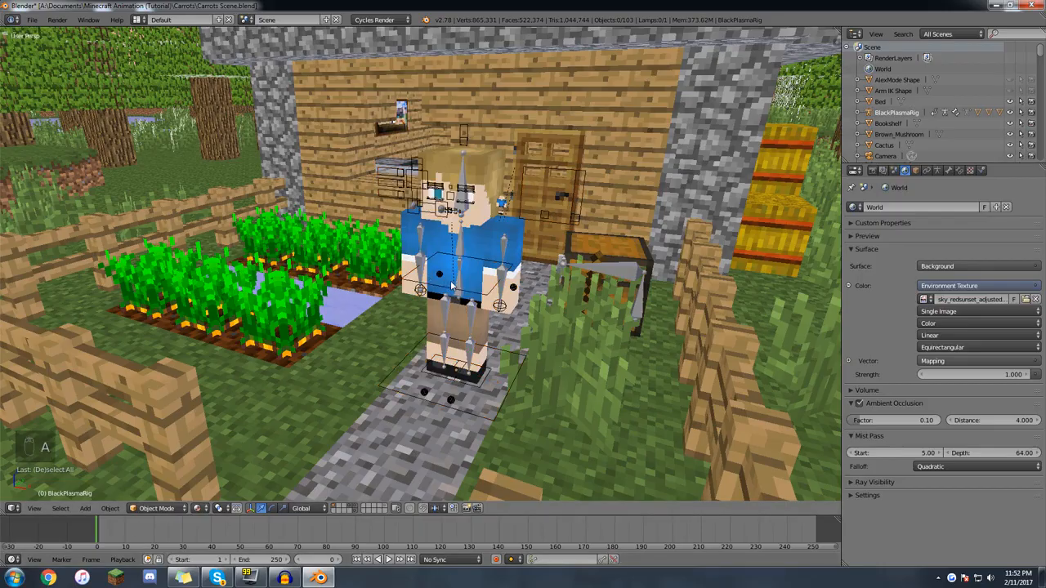
right_click(466, 323)
right_click(431, 333)
middle_click_drag(455, 325, 442, 256)
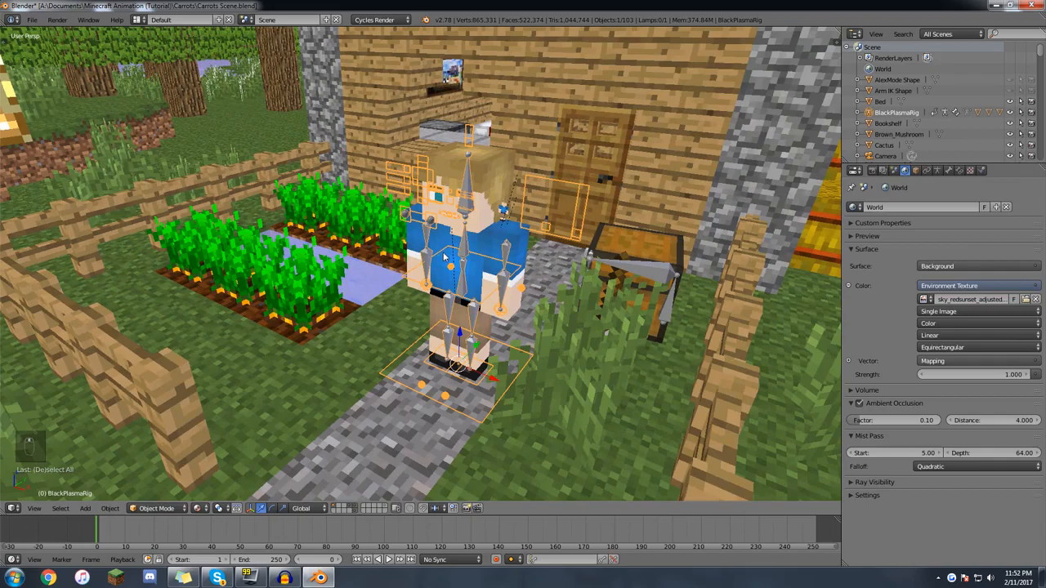
key("ctrl+Tab")
middle_click_drag(422, 245, 447, 243)
scroll(497, 236, "up", 3)
middle_click_drag(464, 192, 425, 190)
scroll(425, 189, "up", 2)
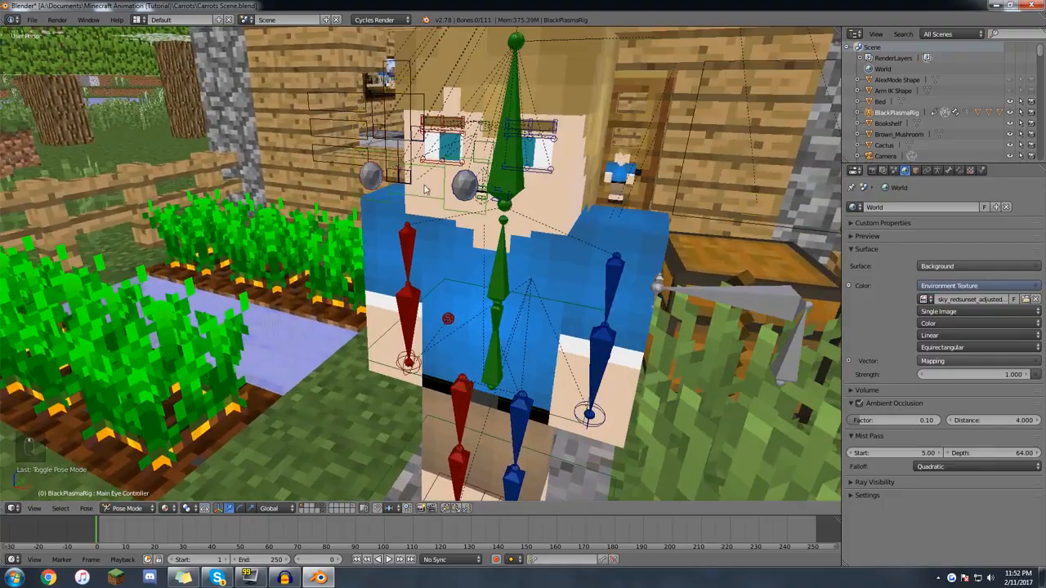
Try moving the Restrict Select control beside the character's face.
middle_click_drag(356, 140, 352, 208)
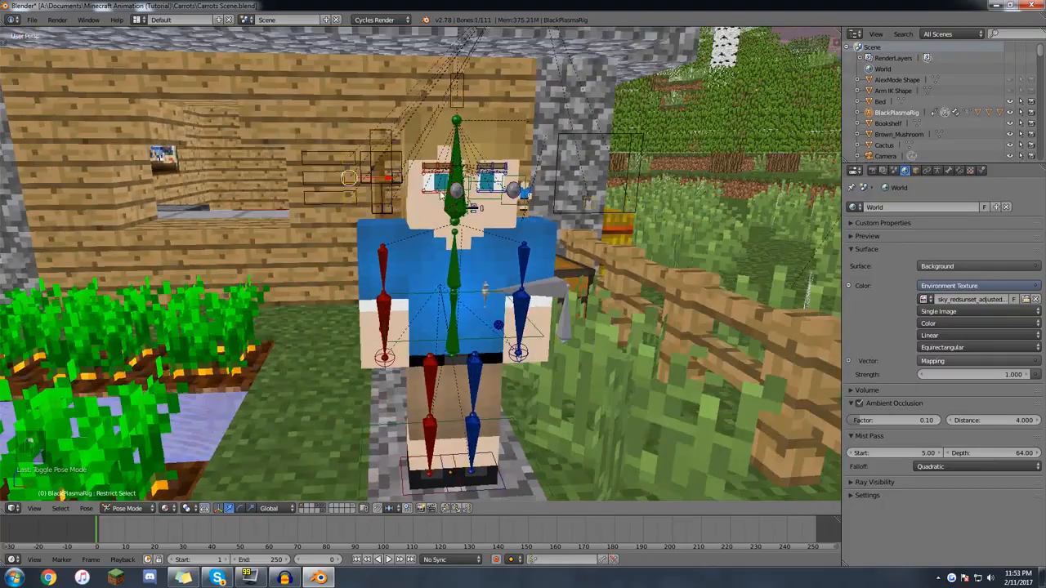
middle_click_drag(420, 213, 441, 219)
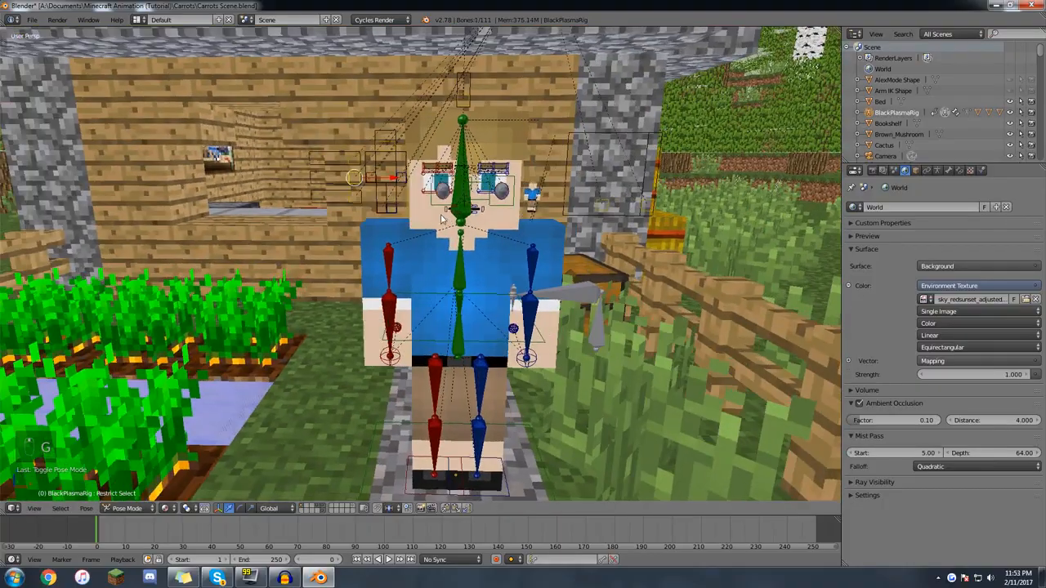
right_click(479, 188)
key("g")
right_click(464, 188)
Rotate the Bottom Arm R bone outward, and rotate the Top Arm R bone freely with trackball rotation.
scroll(480, 258, "down", 6)
middle_click_drag(479, 258, 459, 288)
middle_click_drag(490, 320, 497, 362)
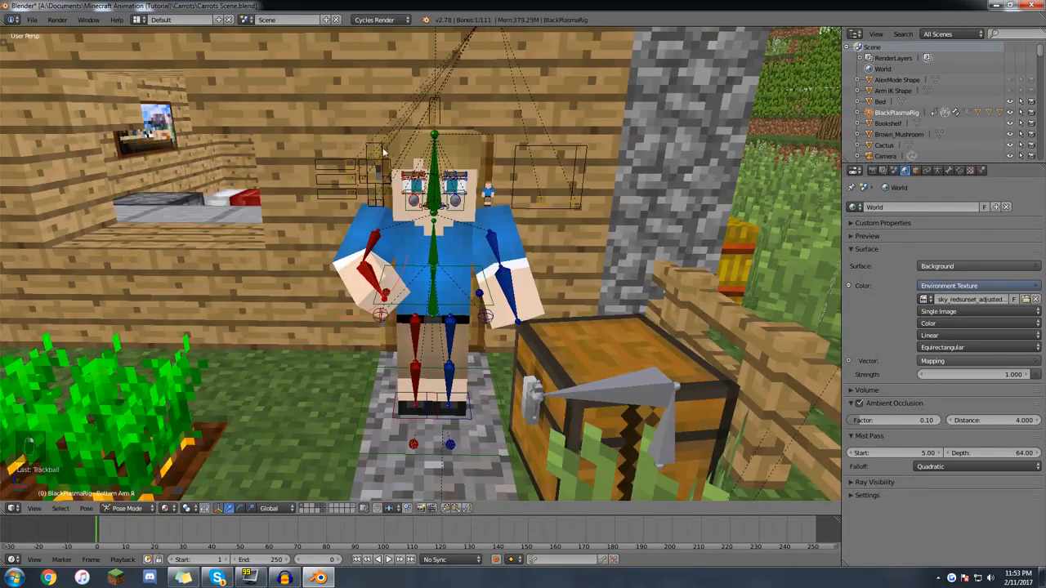
key("r")
left_click(465, 264)
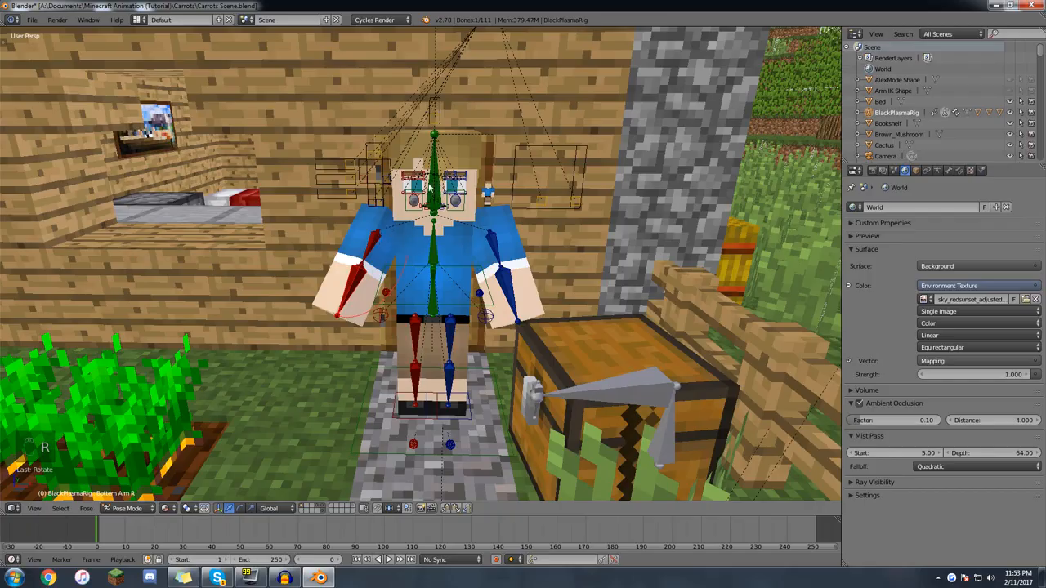
key("r")
key("r")
left_click(485, 219)
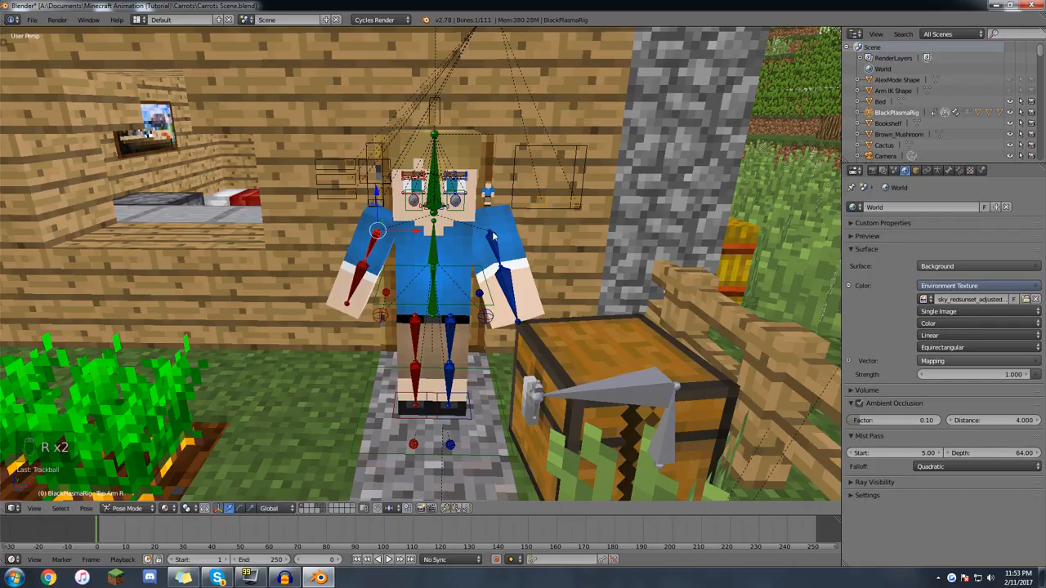
Clear the pose rotation of the character's right and left arm bones.
middle_click_drag(452, 246, 402, 340)
middle_click_drag(360, 309, 425, 302)
key("alt+r")
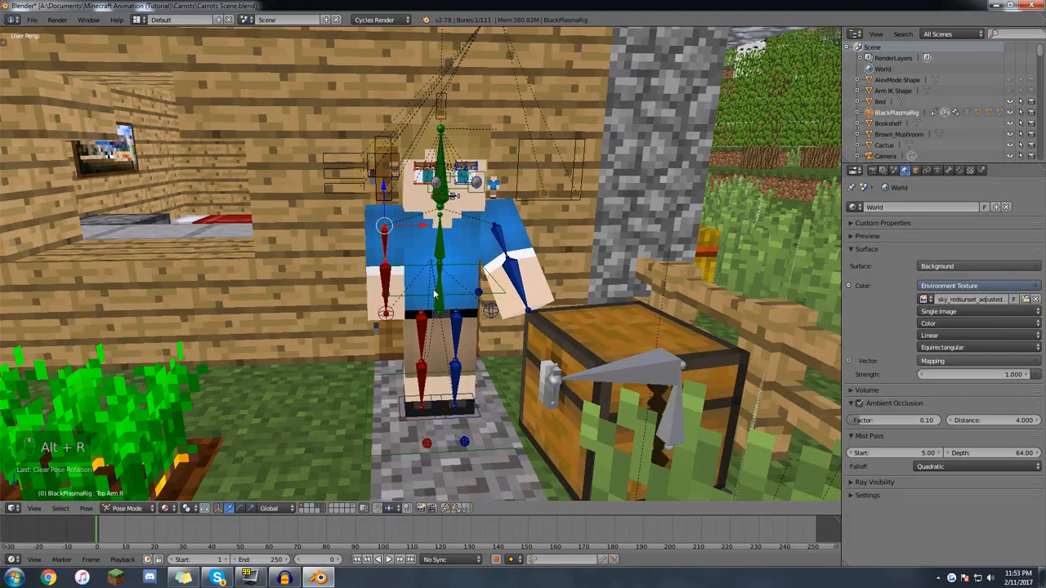
key("alt+r")
middle_click_drag(504, 285, 385, 282)
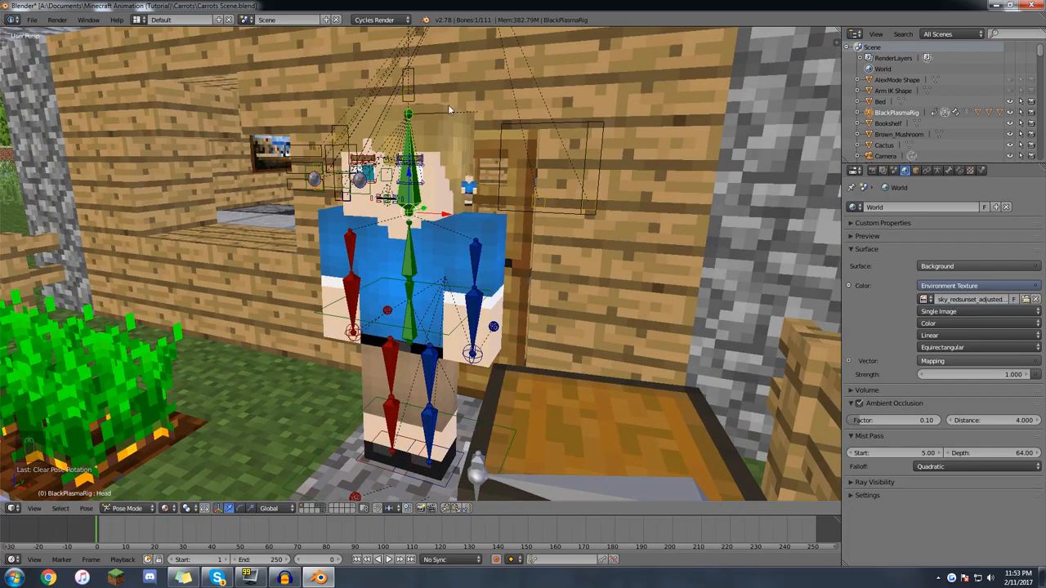
Try rotating the Head bone sideways and moving it away from the body.
key("r")
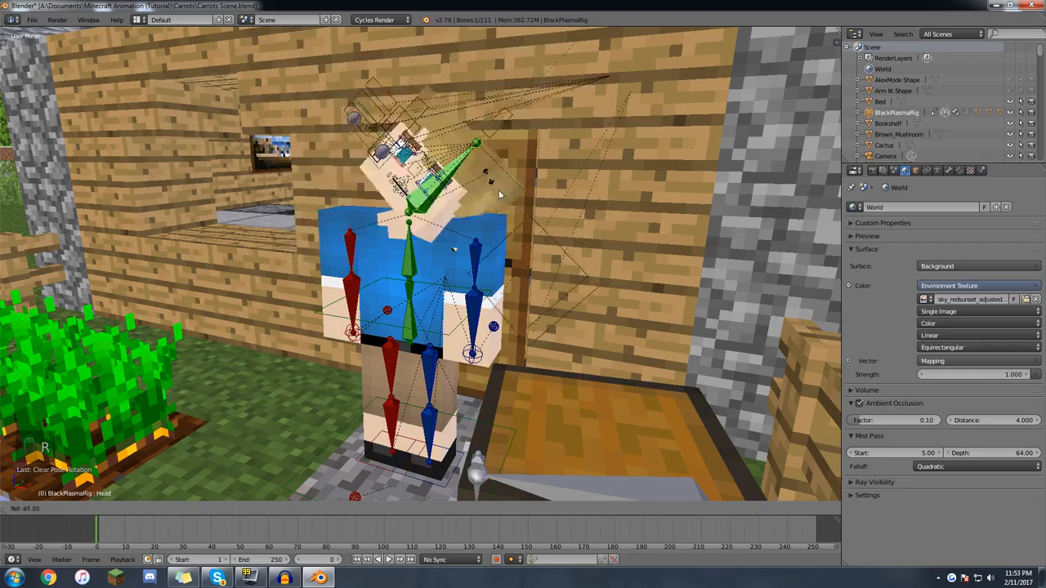
right_click(422, 222)
middle_click_drag(422, 221, 493, 229)
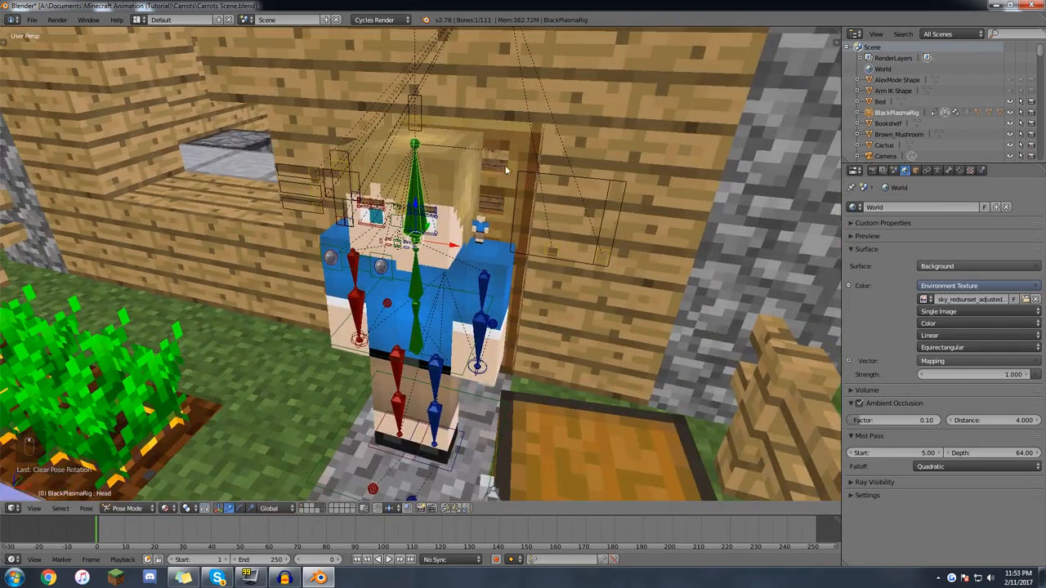
key("g")
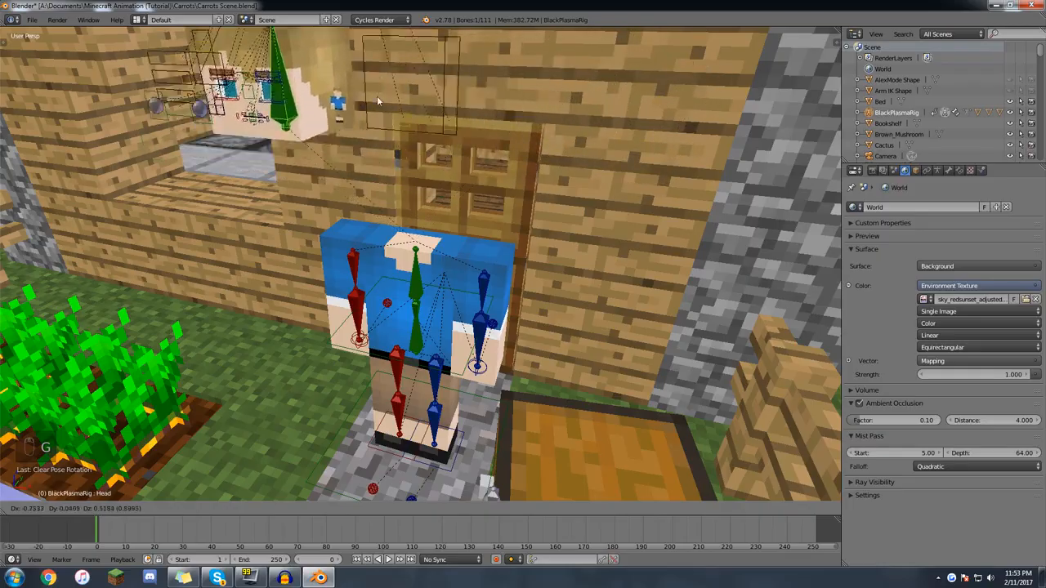
right_click(519, 178)
middle_click_drag(519, 178, 447, 187)
scroll(447, 186, "up", 4)
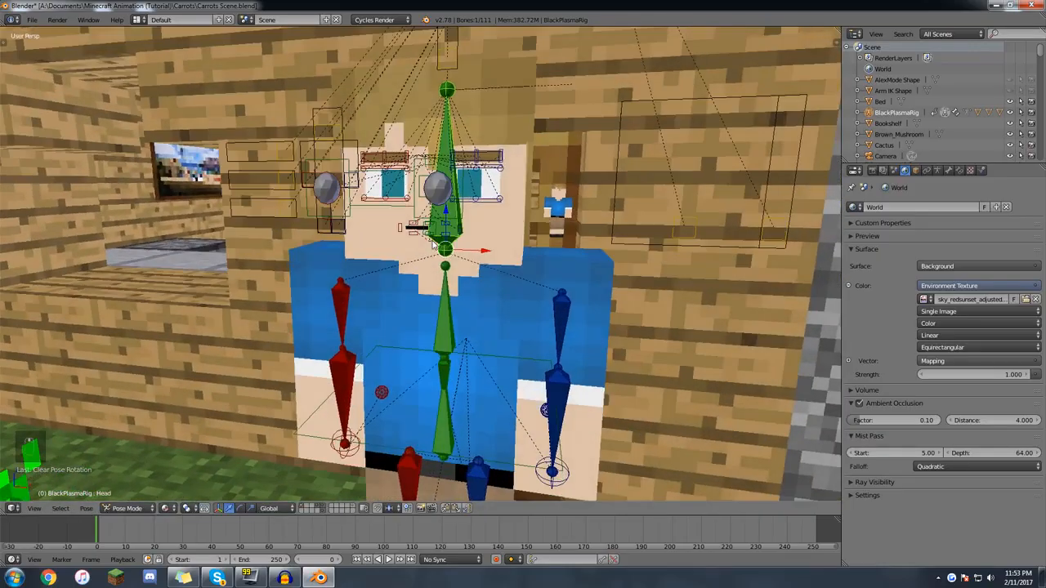
Try moving the Top Arm R bone and rotating it outward in the view plane.
scroll(353, 310, "down", 2)
right_click(358, 312)
key("g")
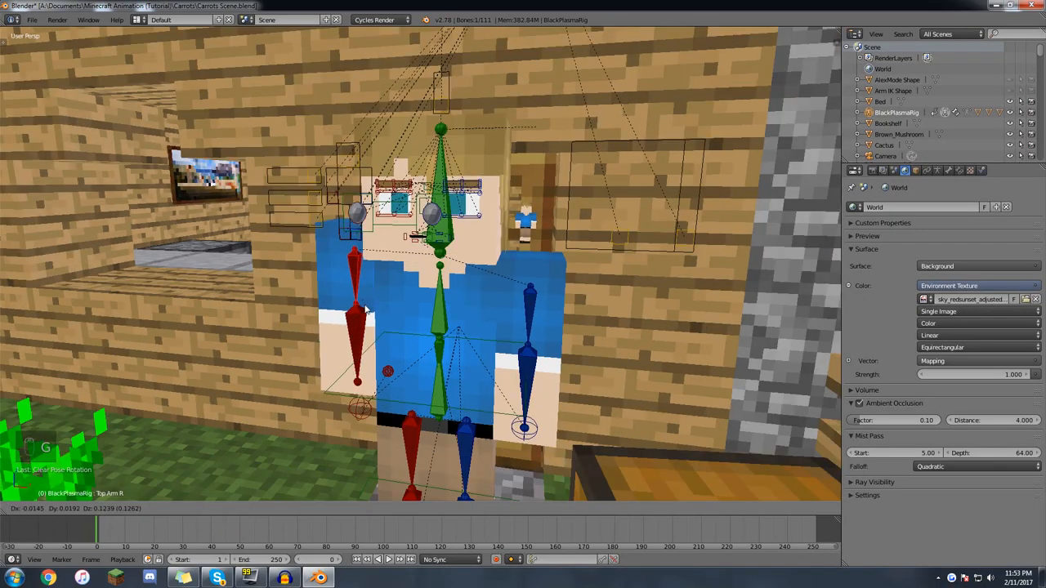
right_click(373, 328)
scroll(379, 287, "down", 3)
key("r")
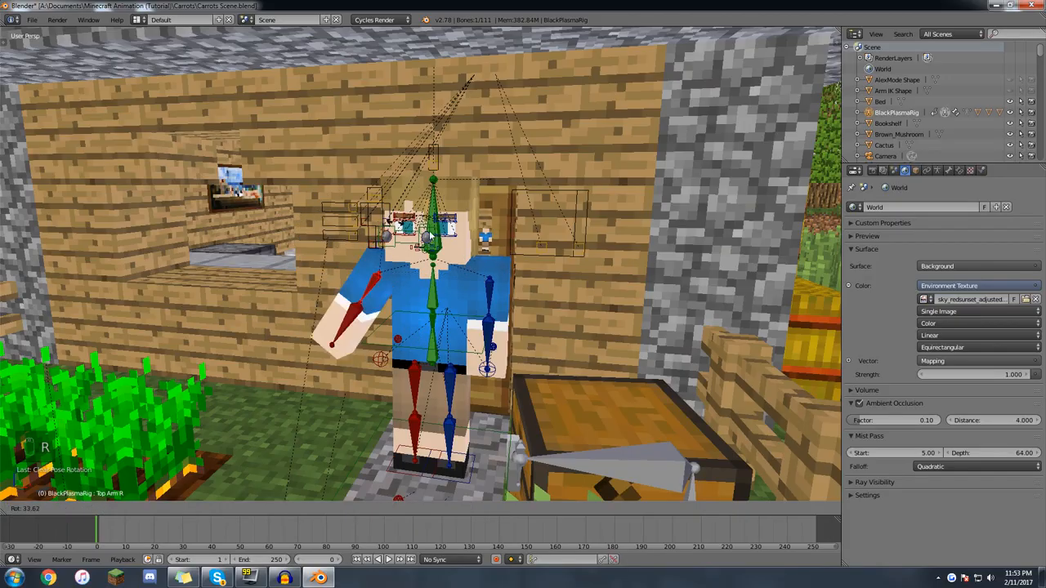
right_click(367, 347)
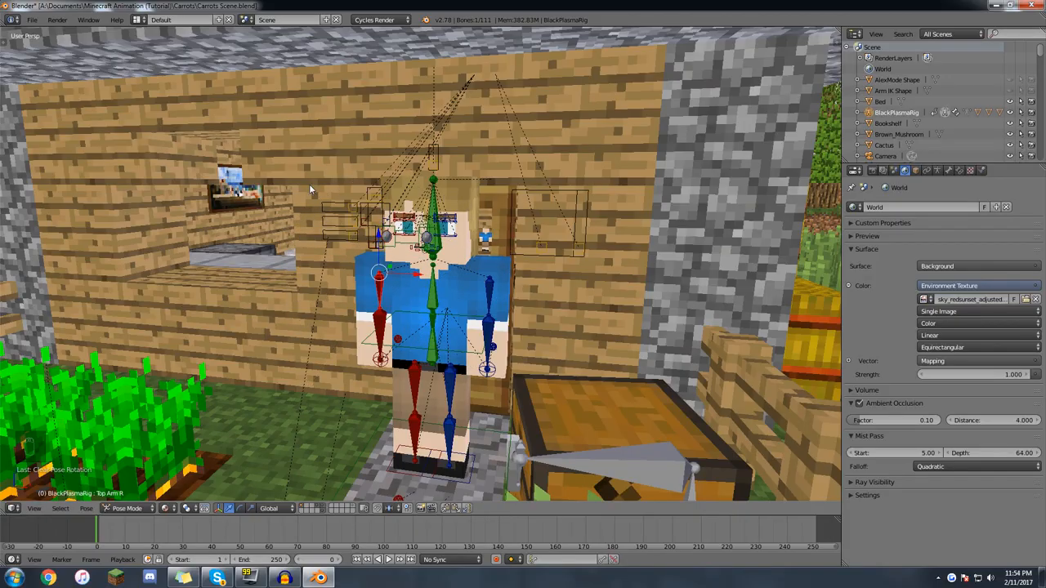
Try rotating the Top Arm R bone about the global X axis to raise the arm forward.
middle_click_drag(401, 322, 388, 319)
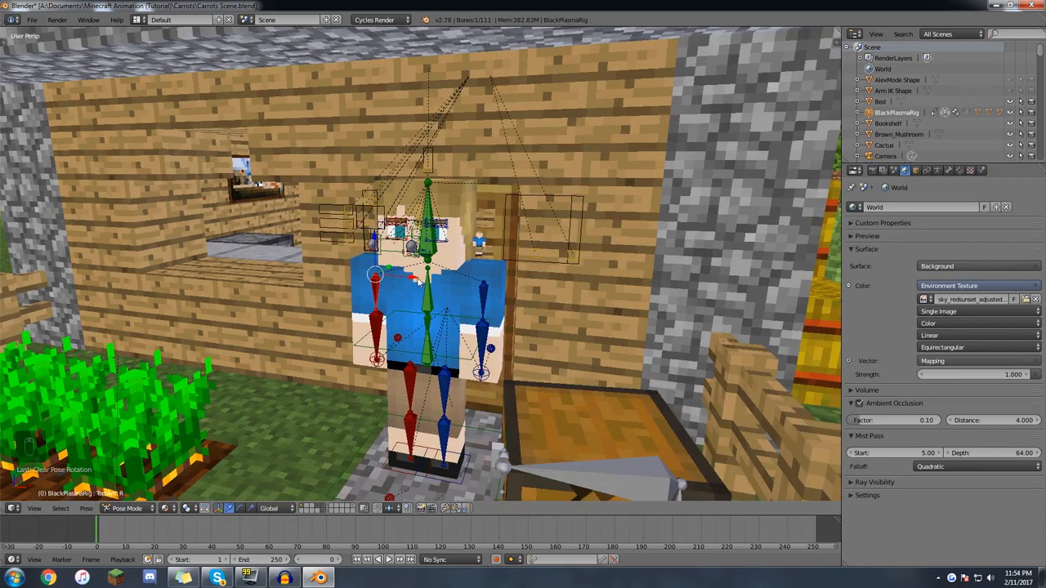
middle_click_drag(418, 282, 395, 283)
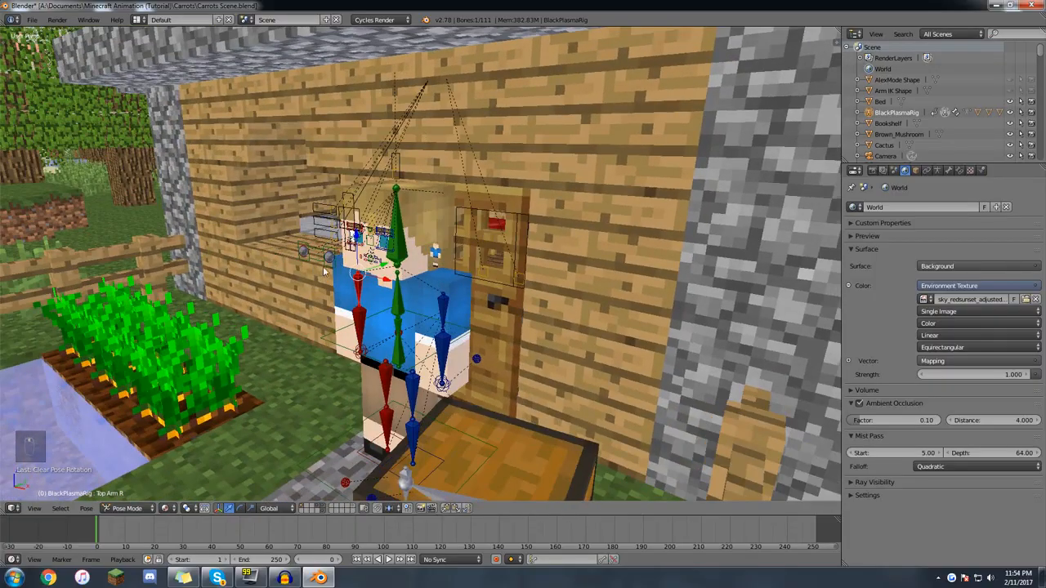
middle_click_drag(323, 272, 379, 176)
key("r")
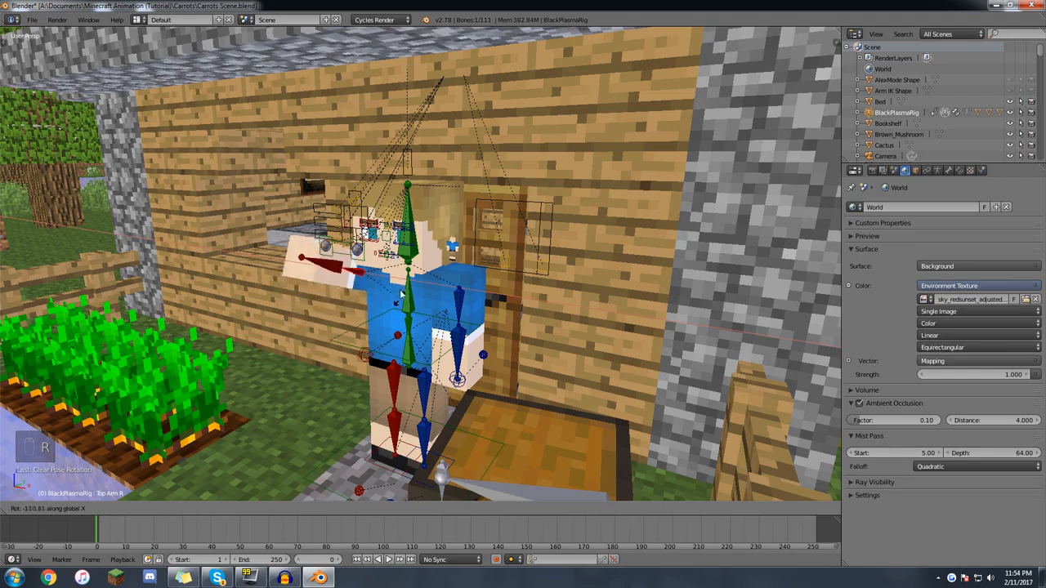
right_click(353, 227)
middle_click_drag(347, 227, 463, 191)
Try rotating the Head bone about the global Z axis and about the global Y axis.
key("r")
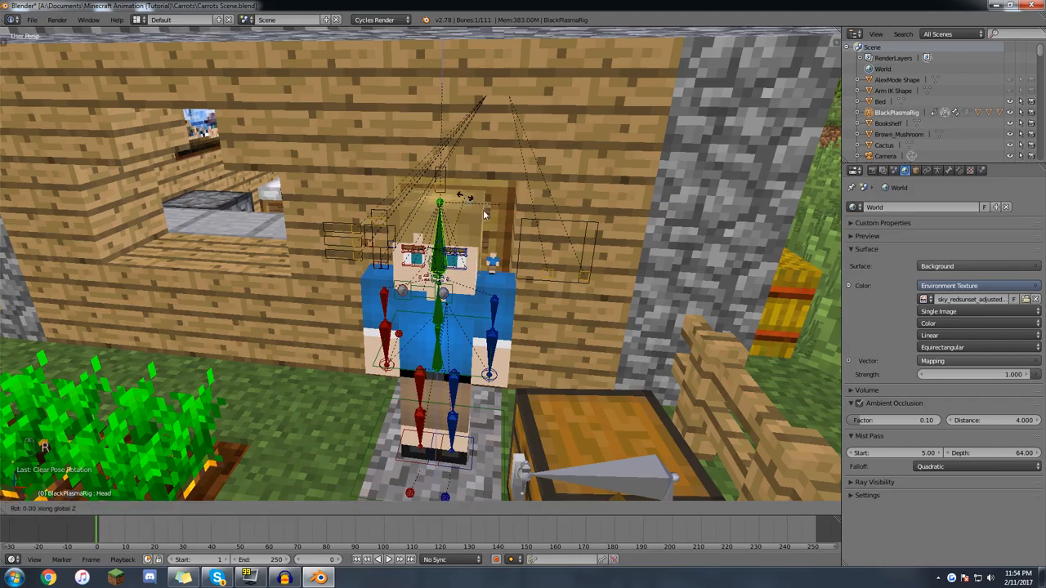
right_click(460, 198)
key("r")
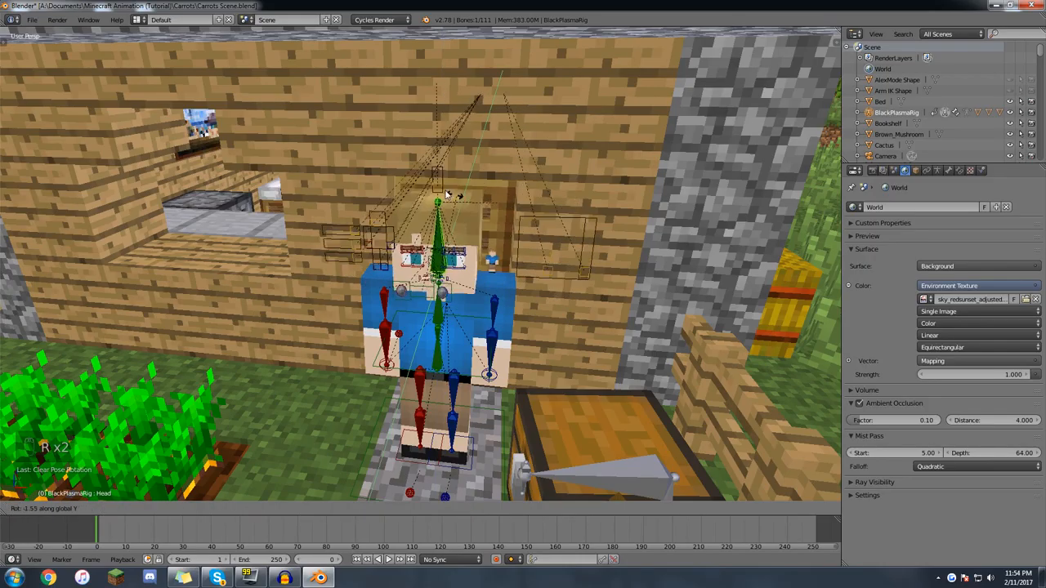
right_click(473, 216)
Select the Top Arm L bone and try rotating it, including about the global X axis.
right_click(491, 314)
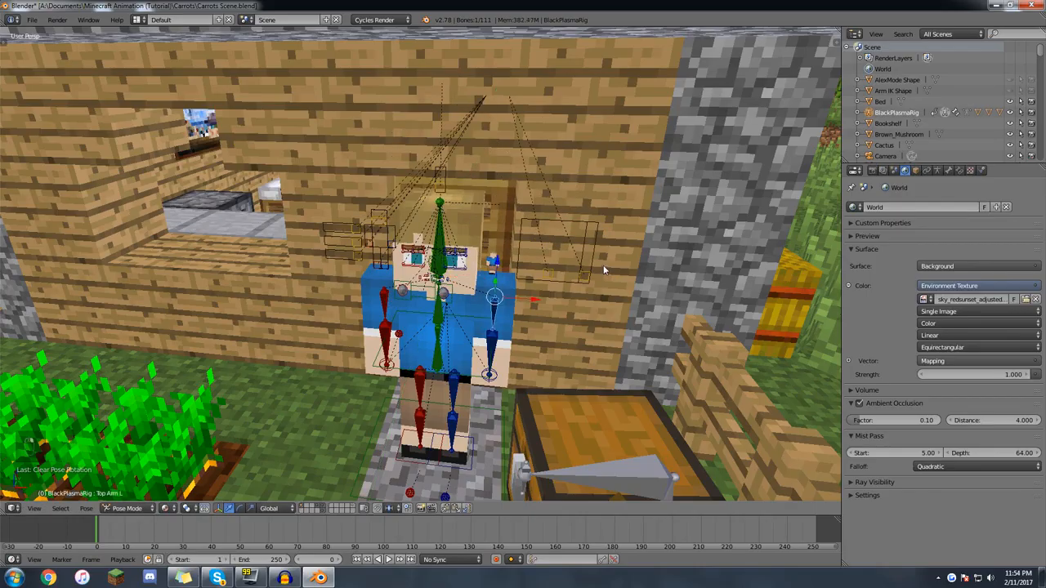
key("r")
right_click(552, 373)
middle_click_drag(556, 373, 531, 348)
scroll(531, 254, "down", 2)
key("r")
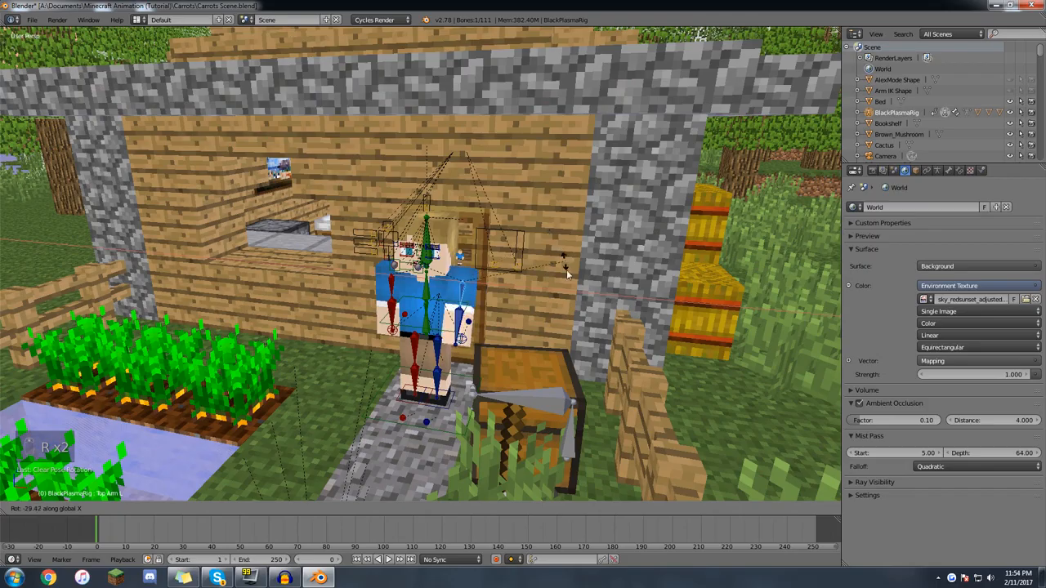
right_click(514, 242)
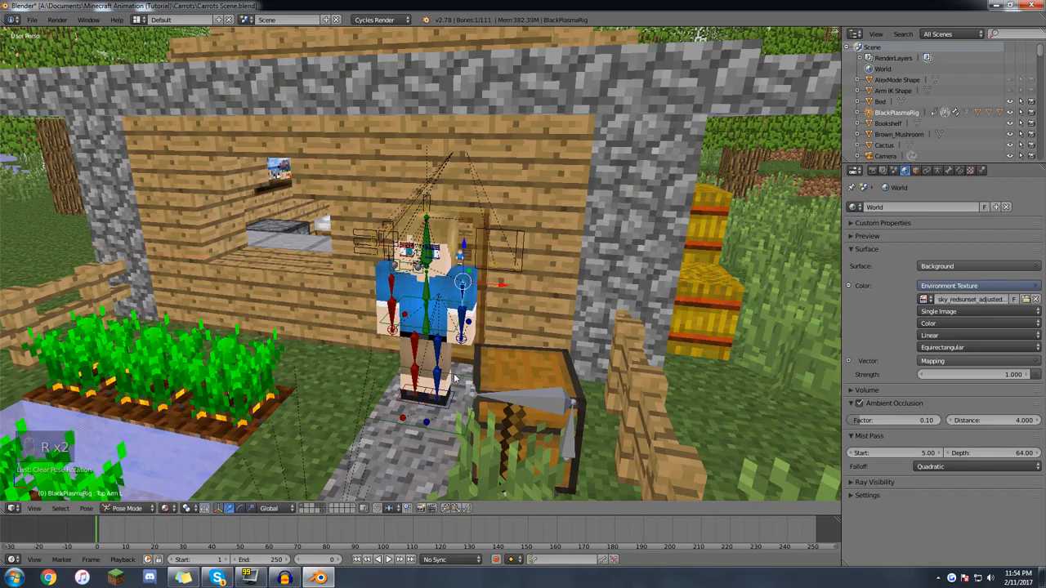
Rotate the Root bone to turn the whole character toward the carrot field.
key("r")
left_click(445, 306)
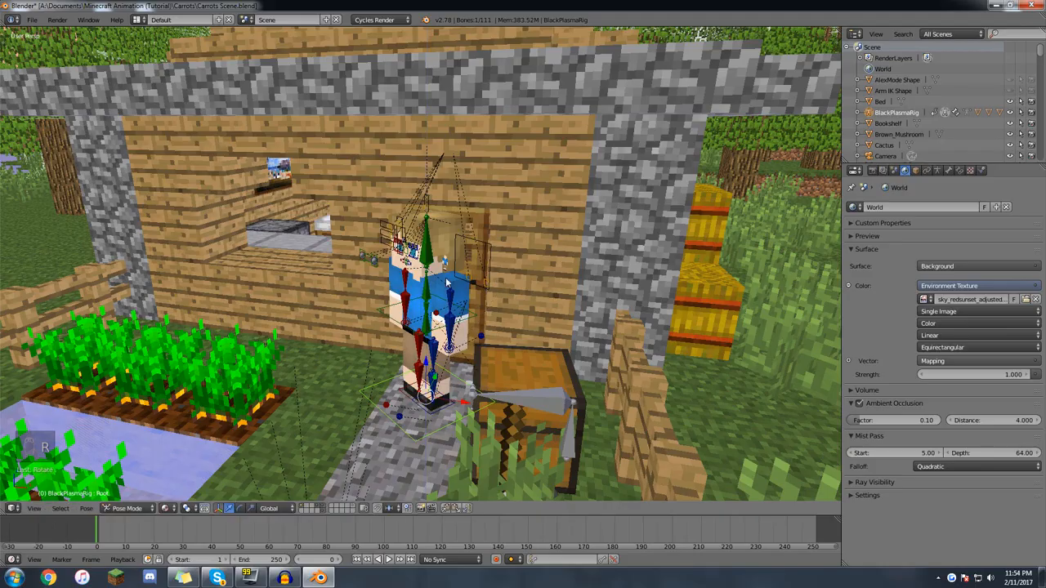
Try rotating the turned character's Top Arm L bone about the global X axis, comparing the motion from different angles.
right_click(447, 280)
scroll(437, 215, "up", 1)
key("r")
key("r")
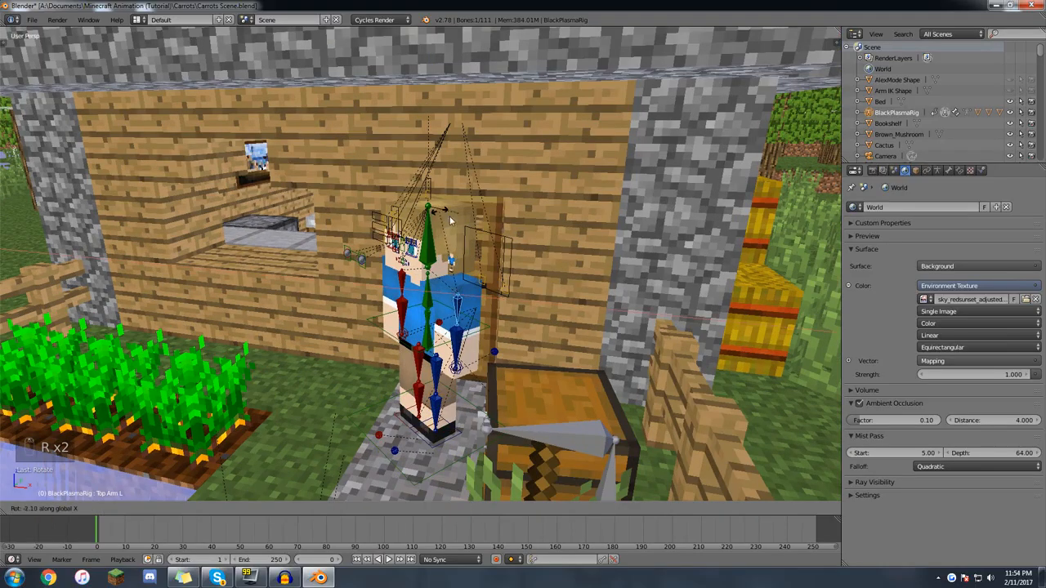
right_click(491, 301)
middle_click_drag(447, 299, 482, 286)
key("r")
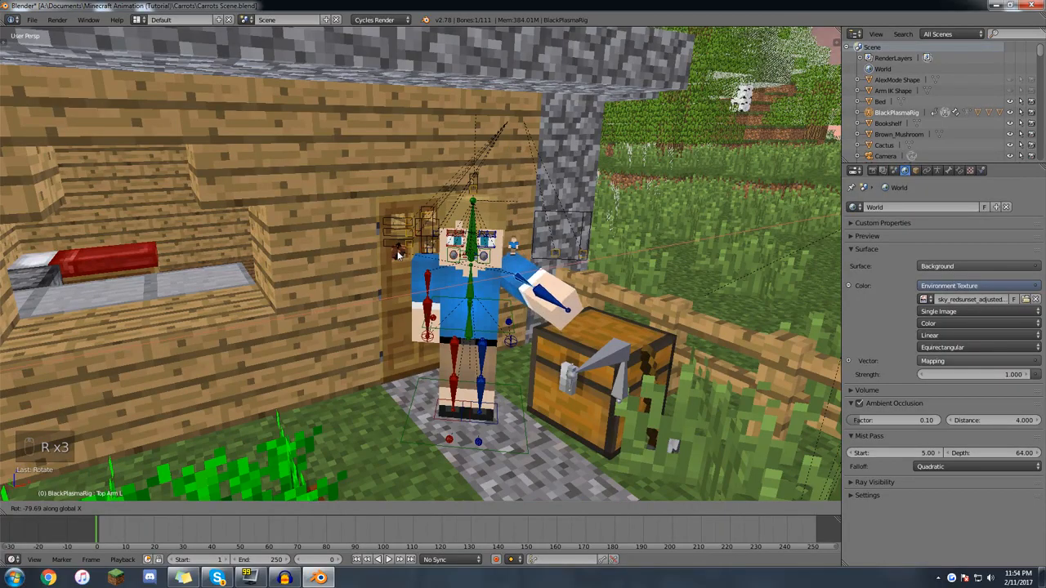
right_click(398, 254)
middle_click_drag(398, 254, 455, 170)
Try rotating the turned character's Top Arm L bone about its local X axis, viewing the motion from different angles.
key("r")
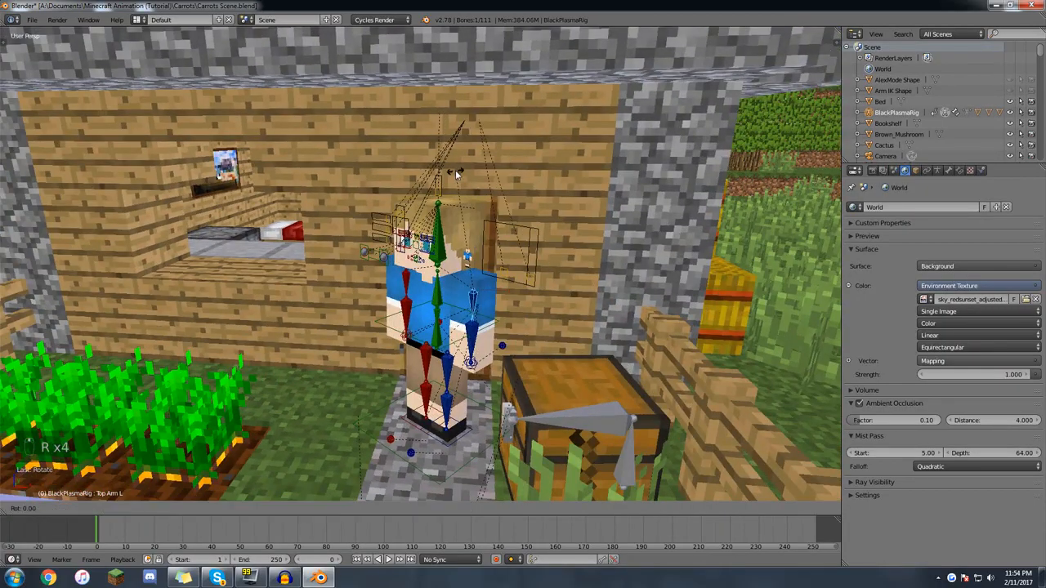
key("x")
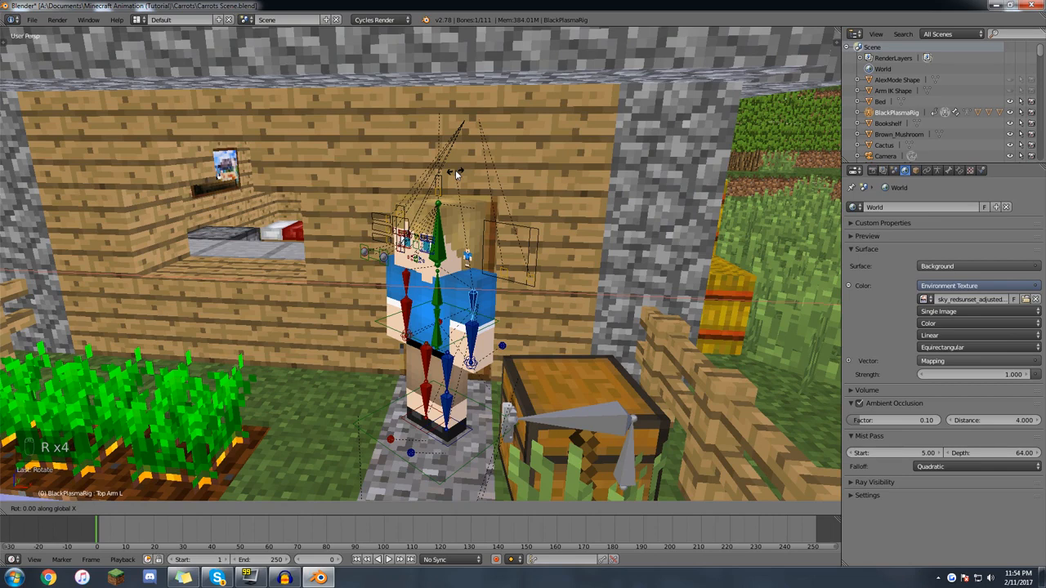
key("x")
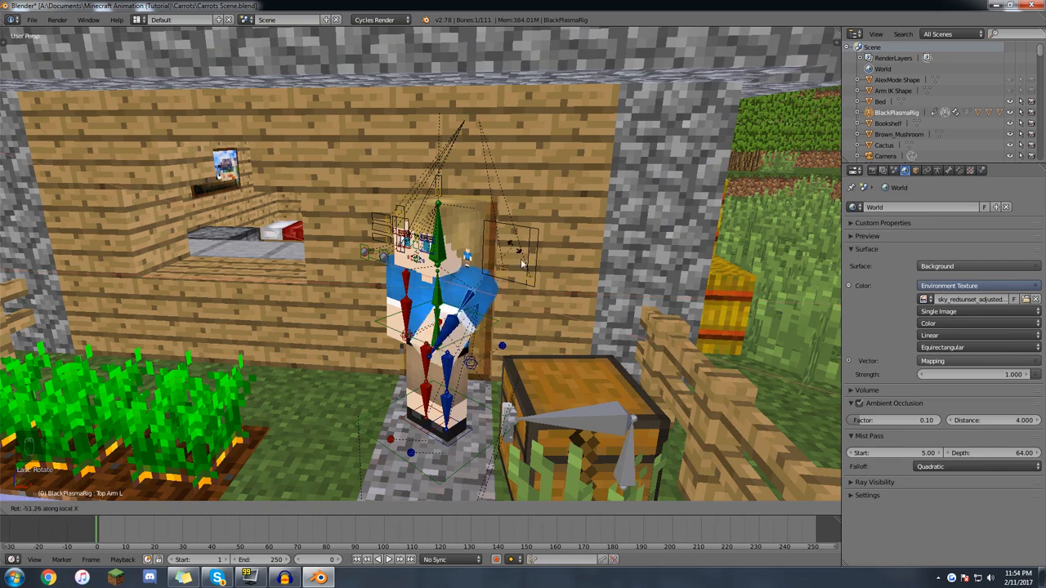
left_click(497, 250)
middle_click_drag(497, 250, 459, 191)
key("r")
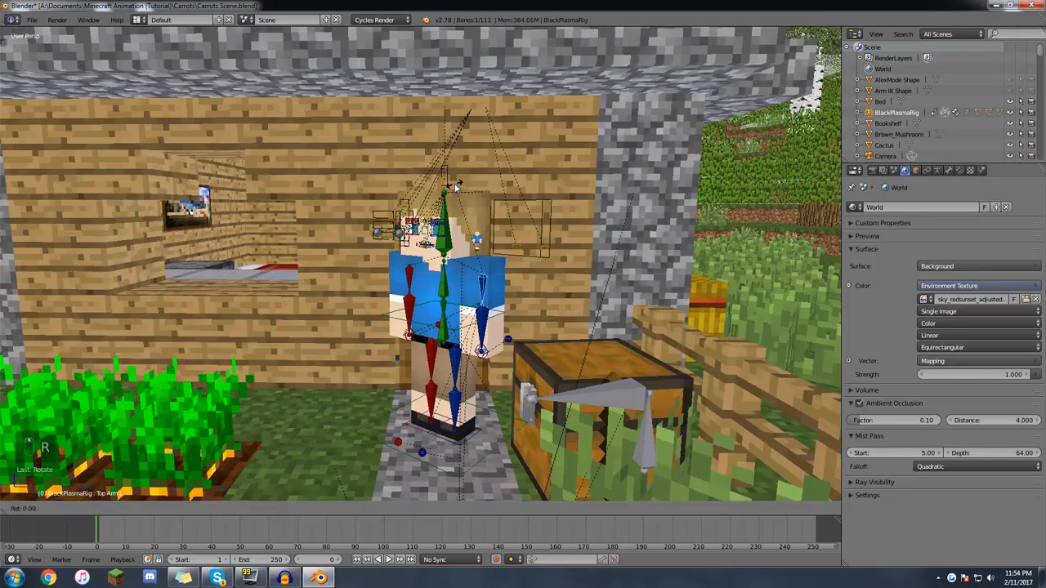
key("x")
key("x")
right_click(456, 209)
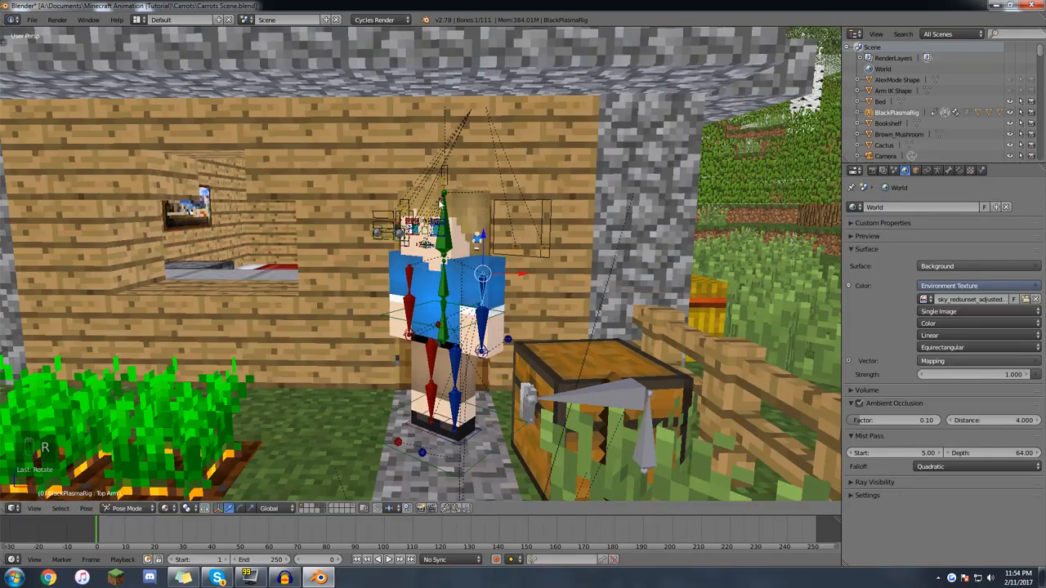
Select the Head bone and try rotating it, including about its local Y axis.
middle_click_drag(453, 237, 523, 225)
key("r")
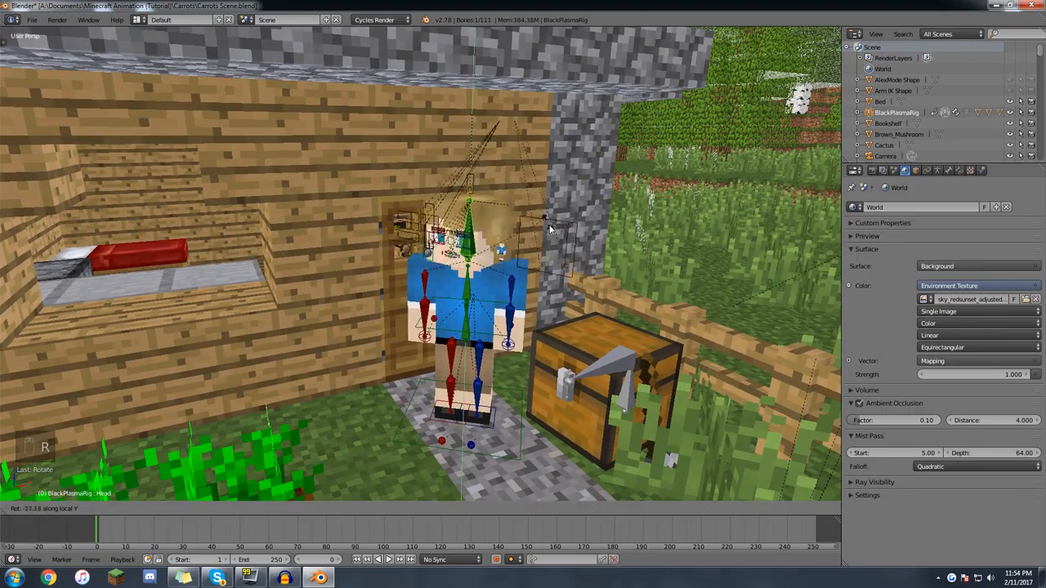
right_click(510, 260)
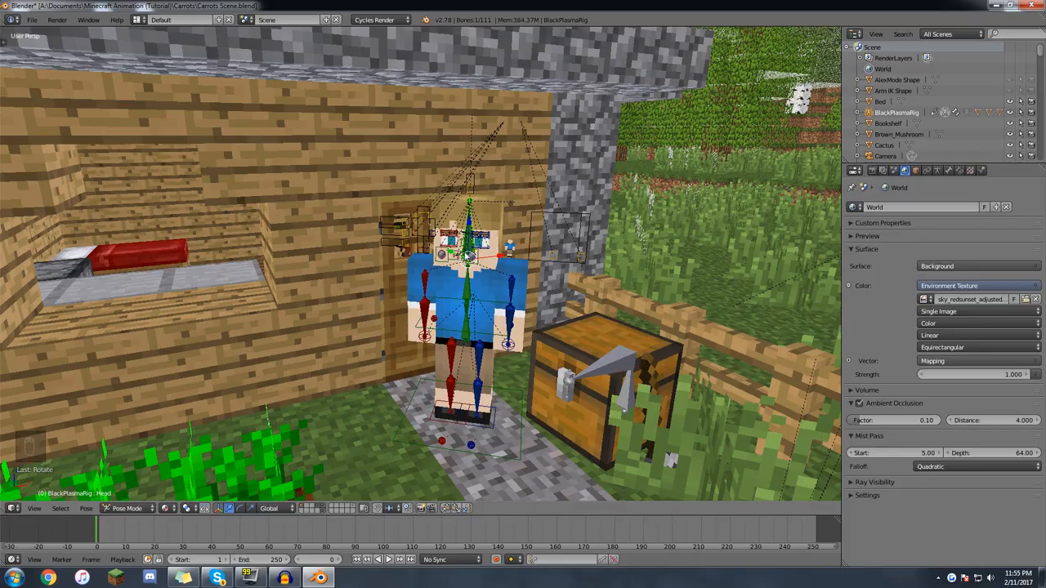
key("r")
right_click(478, 178)
Select the Top Arm R bone and try rotating it, including about its local X axis.
key("r")
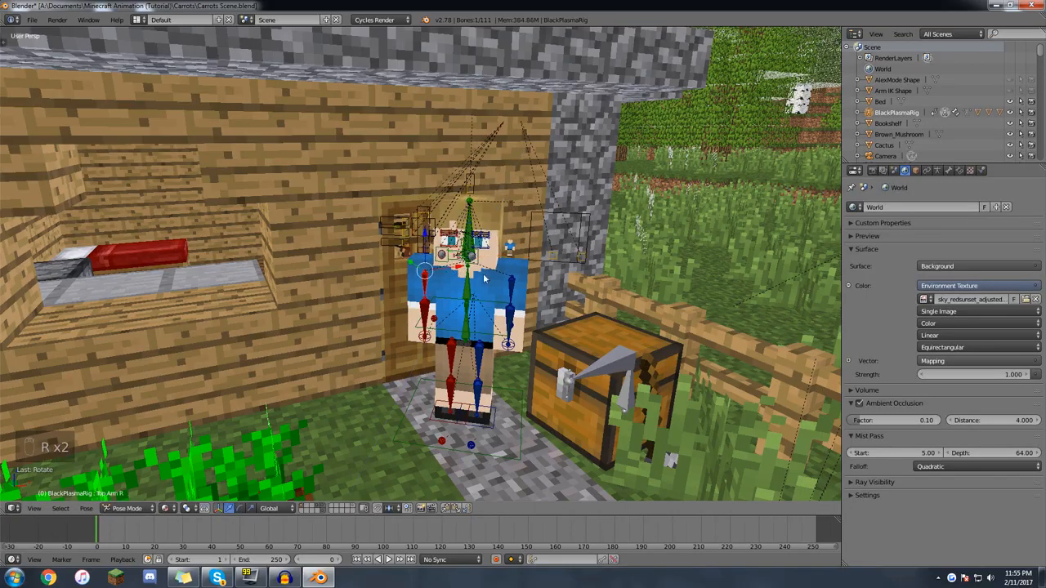
right_click(416, 146)
middle_click_drag(416, 147, 399, 168)
key("r")
key("x")
key("x")
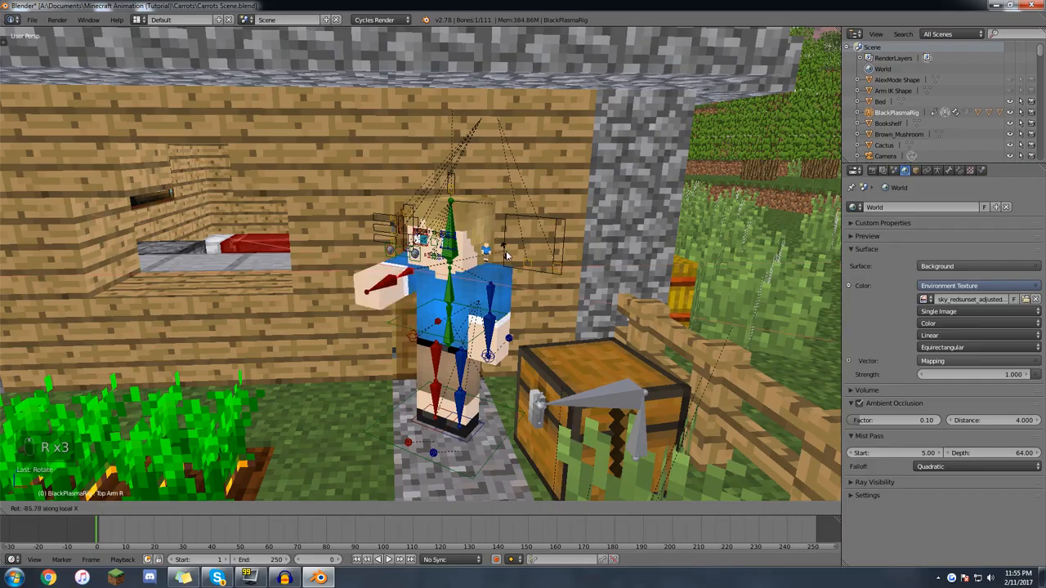
right_click(439, 209)
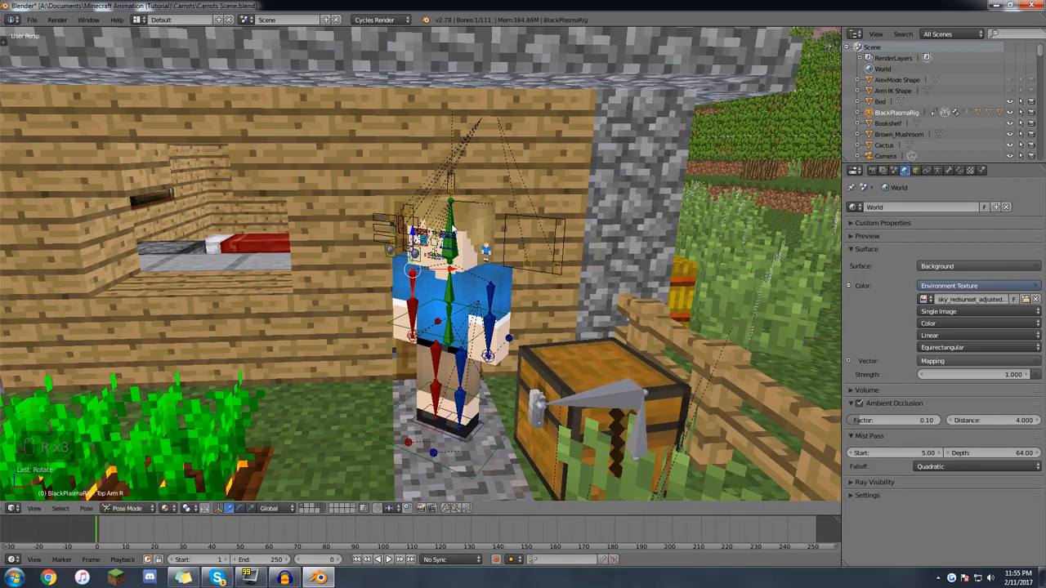
Try view-plane and trackball rotations on the Head bone, and clear its rotation.
right_click(522, 188)
key("r")
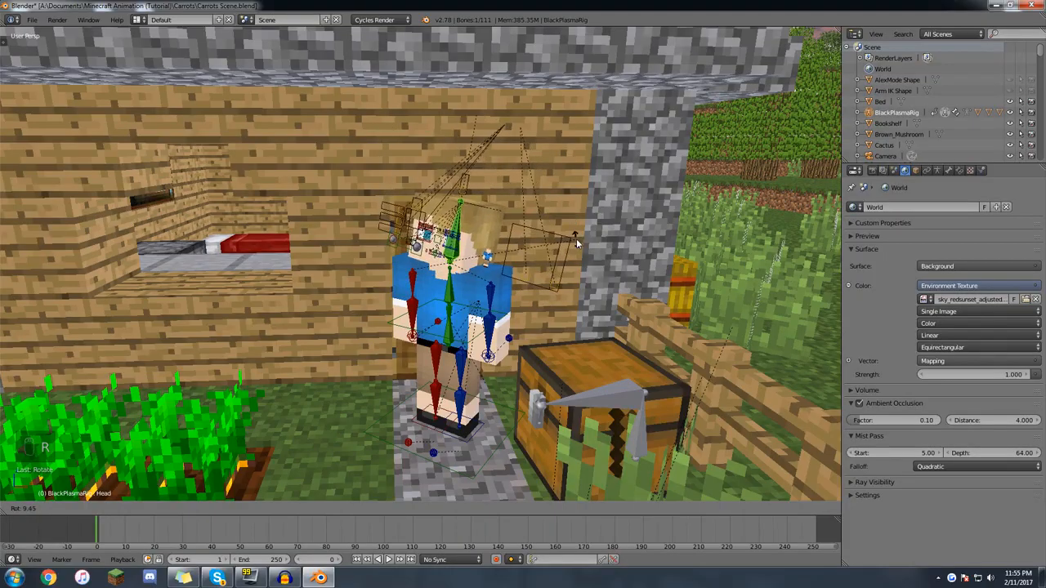
left_click(535, 212)
middle_click_drag(534, 213, 505, 285)
key("r")
key("r")
left_click(455, 170)
key("alt+r")
Turn the Head bone with a trackball rotation and tilt it in the view plane from another angle.
middle_click_drag(420, 255, 462, 271)
scroll(468, 286, "up", 1)
scroll(462, 272, "up", 1)
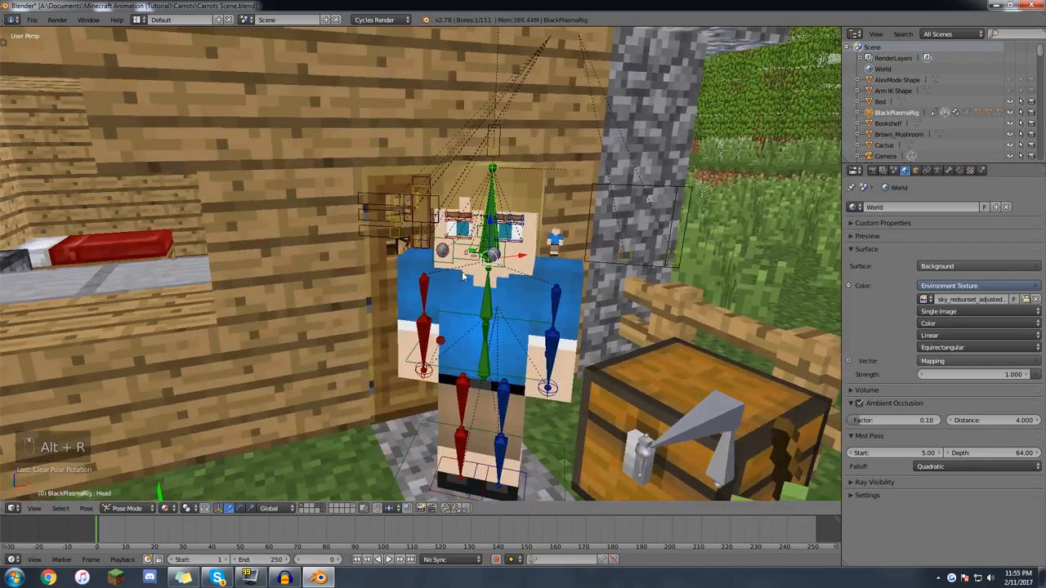
scroll(464, 276, "down", 1)
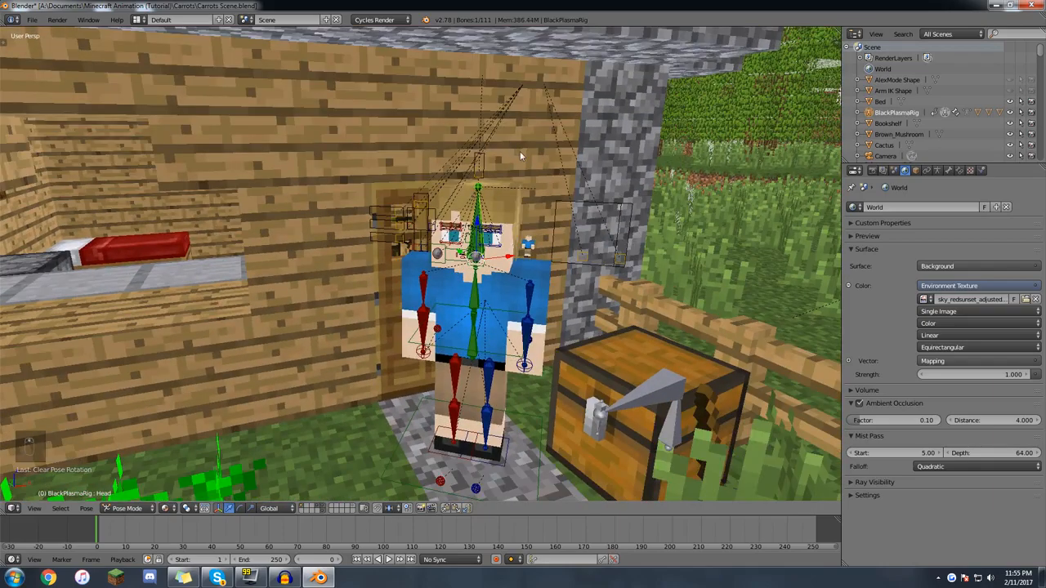
key("r")
key("r")
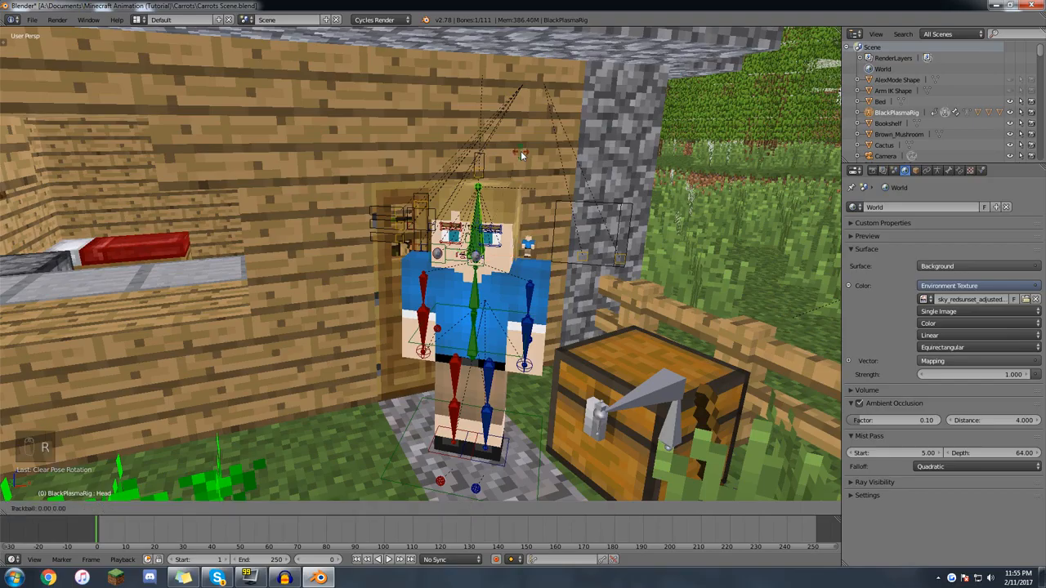
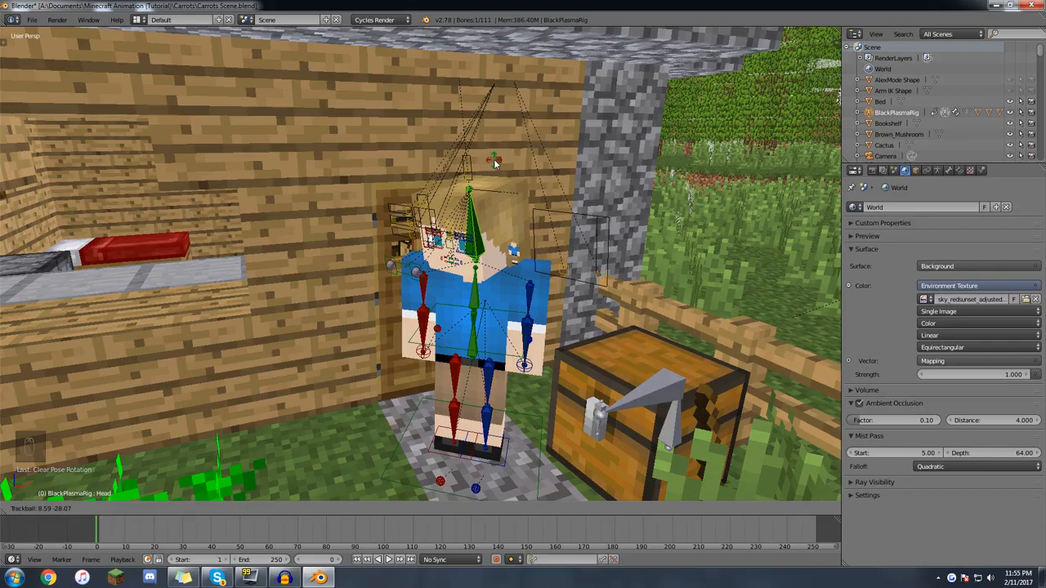
left_click(500, 164)
middle_click_drag(500, 163, 478, 237)
key("r")
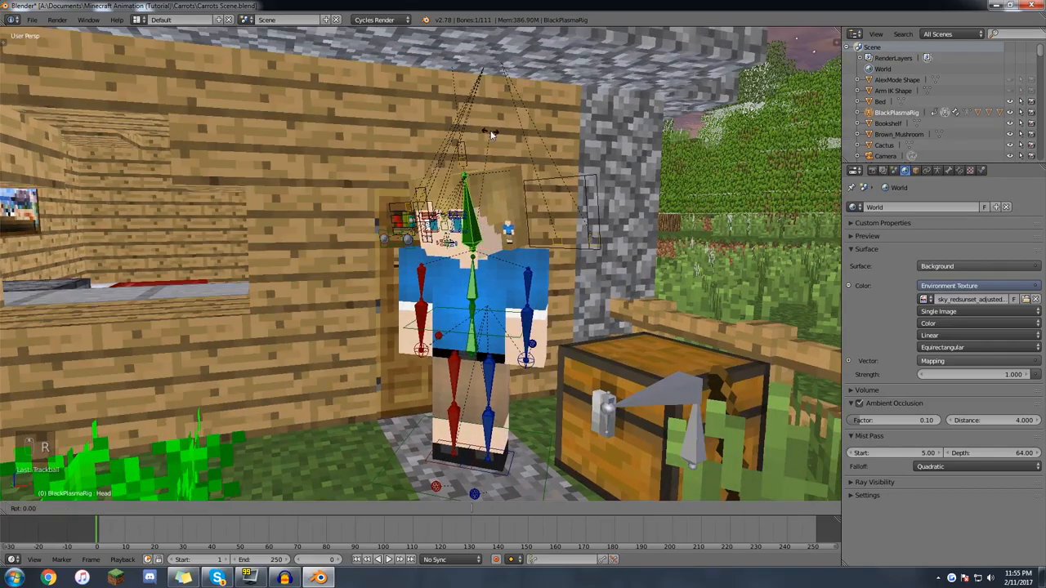
left_click(537, 120)
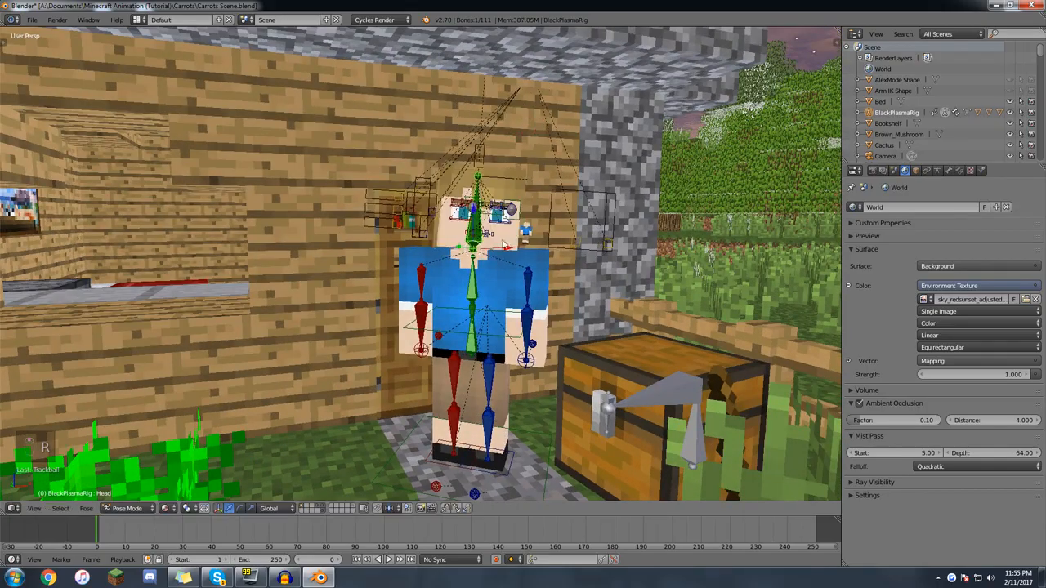
Adjust the Head bone's orientation with further view-plane and trackball rotations made from several viewing angles.
middle_click_drag(506, 243, 417, 270)
key("r")
key("r")
left_click(494, 163)
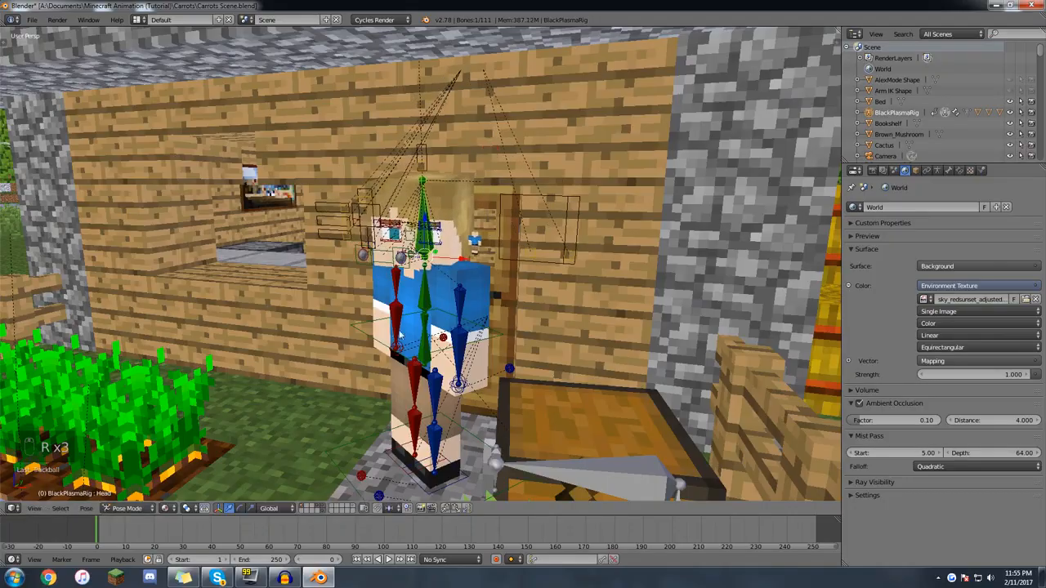
middle_click_drag(394, 337, 537, 256)
key("r")
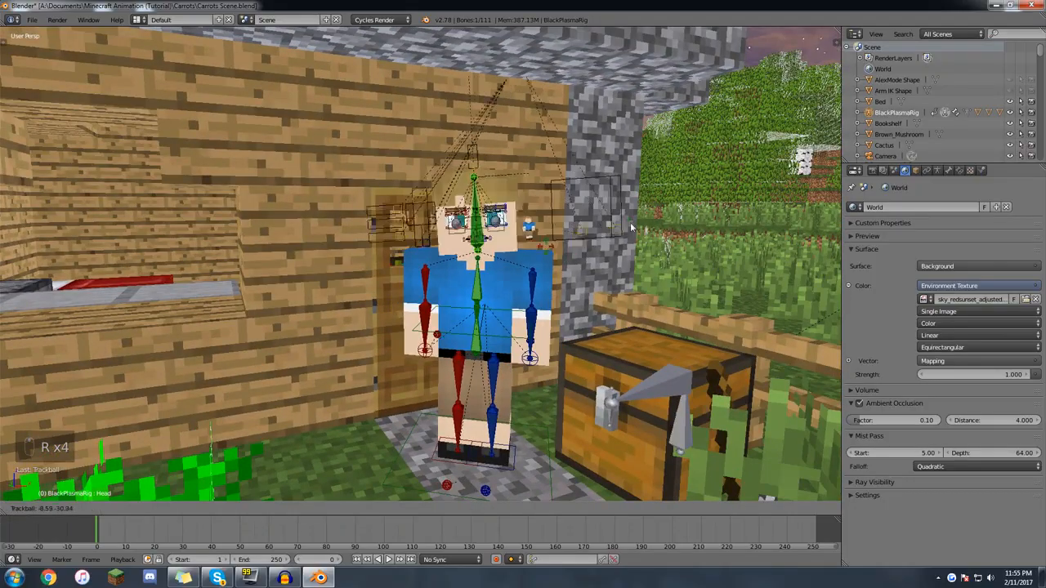
left_click(566, 248)
middle_click_drag(565, 247, 480, 265)
key("r")
key("r")
left_click(465, 263)
middle_click_drag(415, 407, 503, 374)
key("r")
left_click(416, 187)
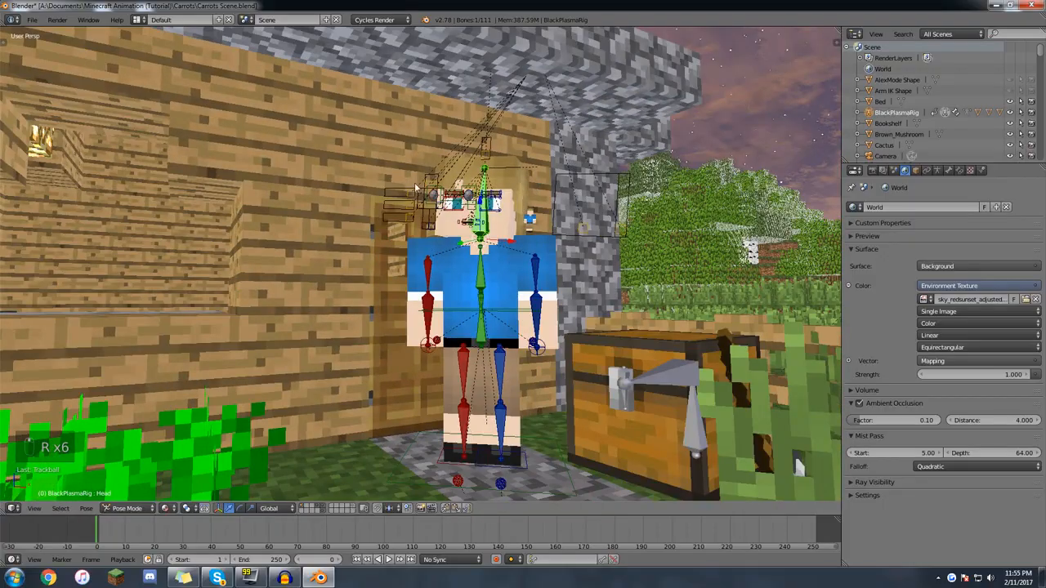
Select the Top Arm R bone and rotate it away from the body, adjusting it from the front and side.
right_click(427, 278)
key("r")
right_click(433, 146)
key("r")
left_click(492, 174)
middle_click_drag(492, 174, 445, 309)
key("r")
left_click(618, 282)
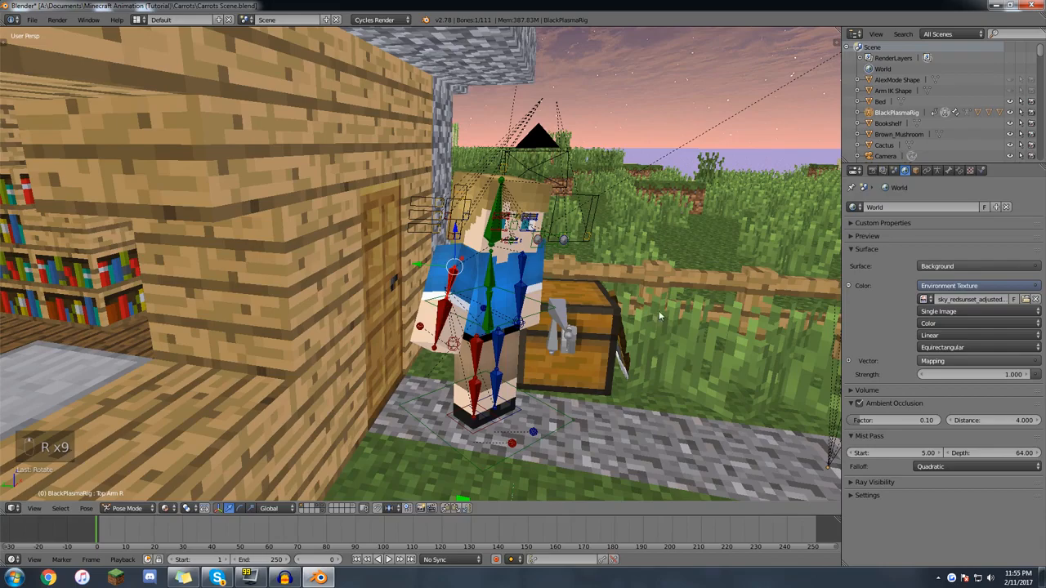
Rotate the Bottom Arm R bone to bend the character's right forearm forward.
right_click(441, 320)
key("r")
left_click(622, 277)
middle_click_drag(623, 278, 486, 307)
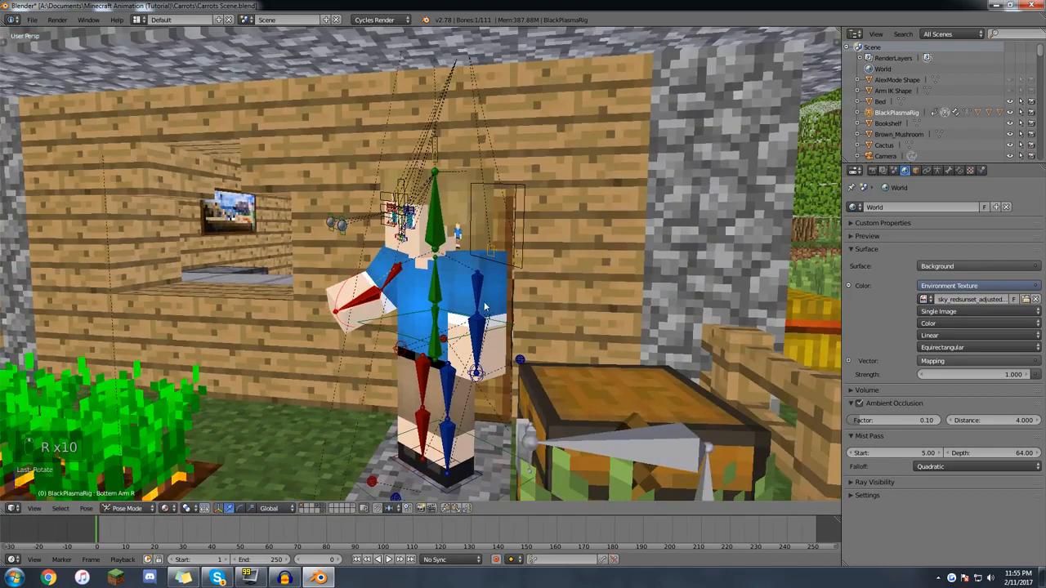
Pose the character's left arm by swinging the Top Arm L bone outward and bending the forearm forward.
key("r")
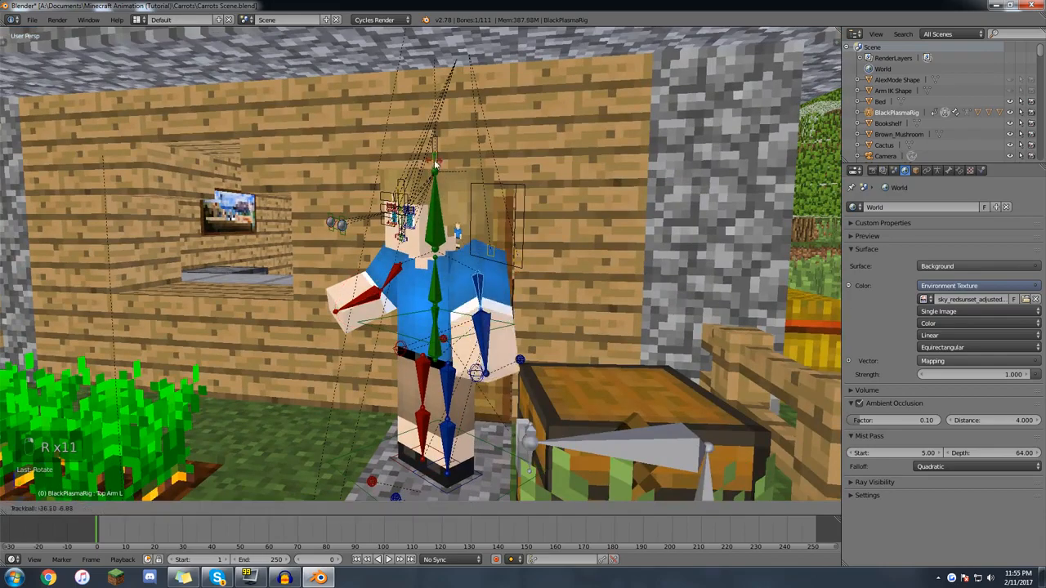
right_click(499, 334)
middle_click_drag(499, 335, 423, 355)
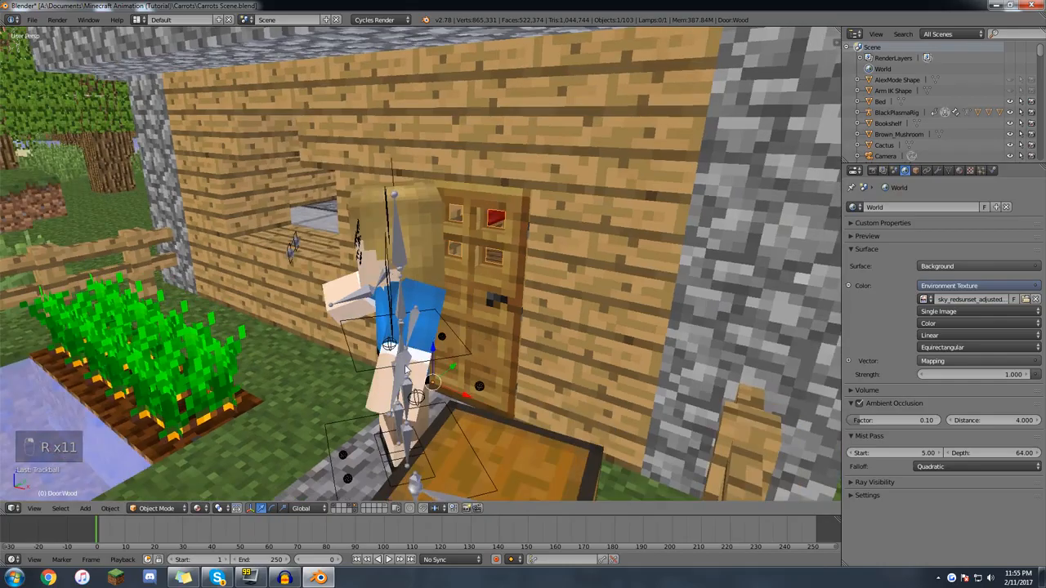
right_click(407, 369)
key("r")
left_click(411, 374)
middle_click_drag(411, 374, 479, 276)
Rotate the Torso bone with a trackball rotation to adjust the upper body's lean.
left_click(526, 211)
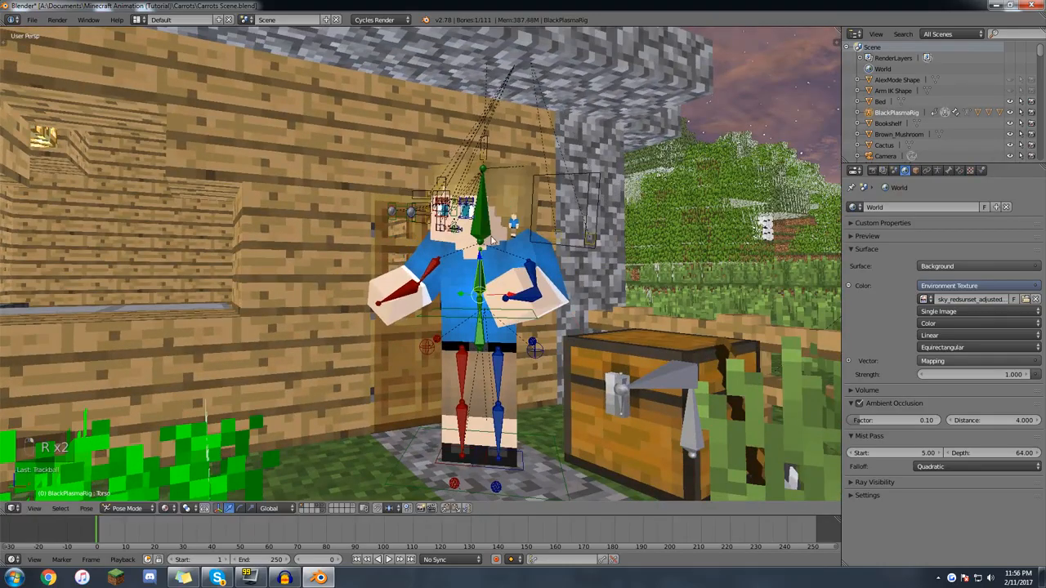
middle_click_drag(526, 211, 515, 326)
key("r")
key("r")
left_click(525, 324)
middle_click_drag(515, 330, 494, 292)
Select the Pelvis bone and try moving it to shift the body over the planted feet.
middle_click_drag(532, 424, 476, 306)
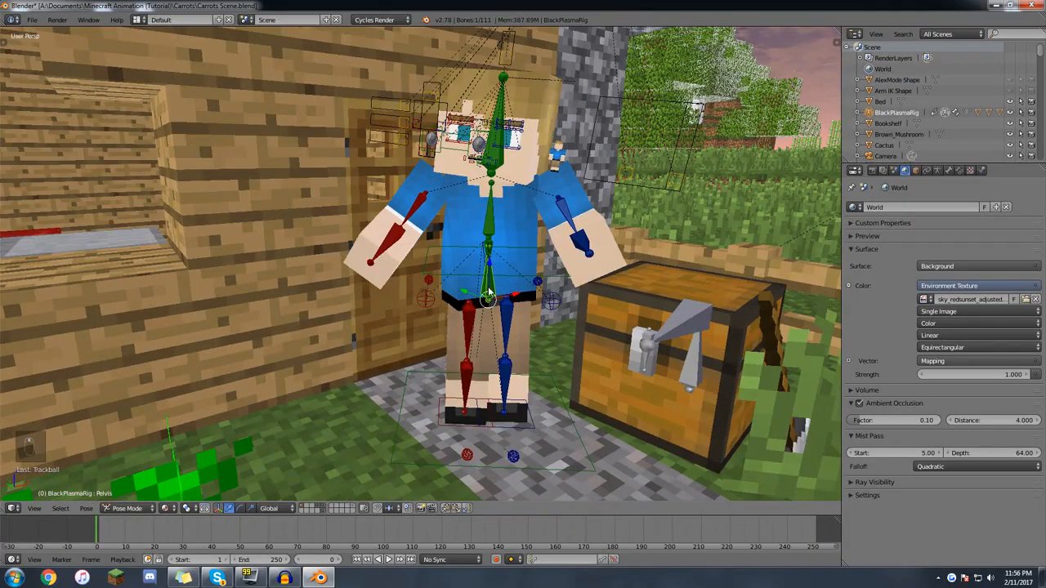
key("g")
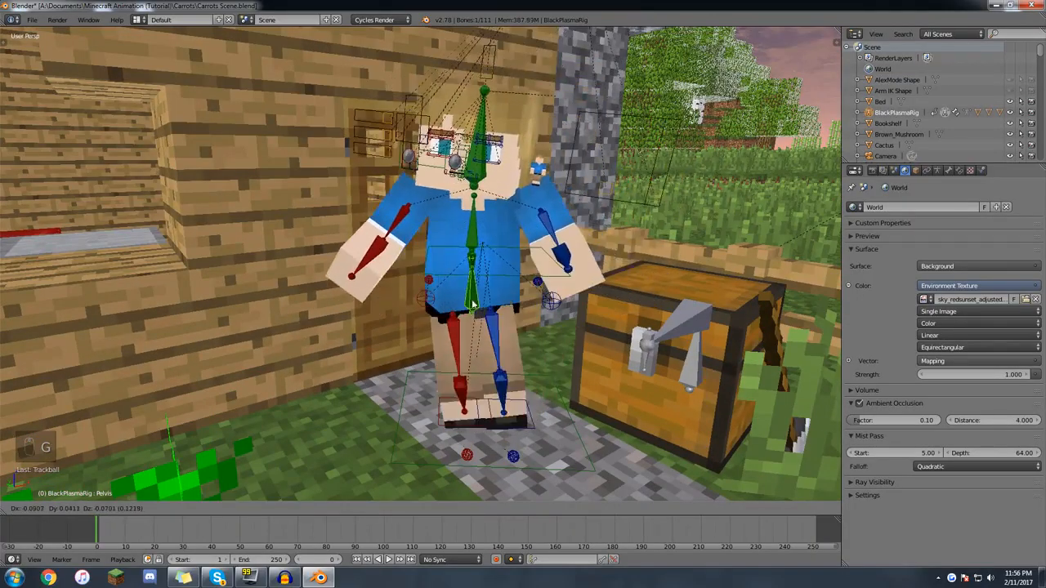
right_click(486, 317)
Try rotating the Top Leg R and Bottom Leg R bones directly.
middle_click_drag(459, 351, 492, 339)
middle_click_drag(492, 376, 456, 350)
right_click(449, 288)
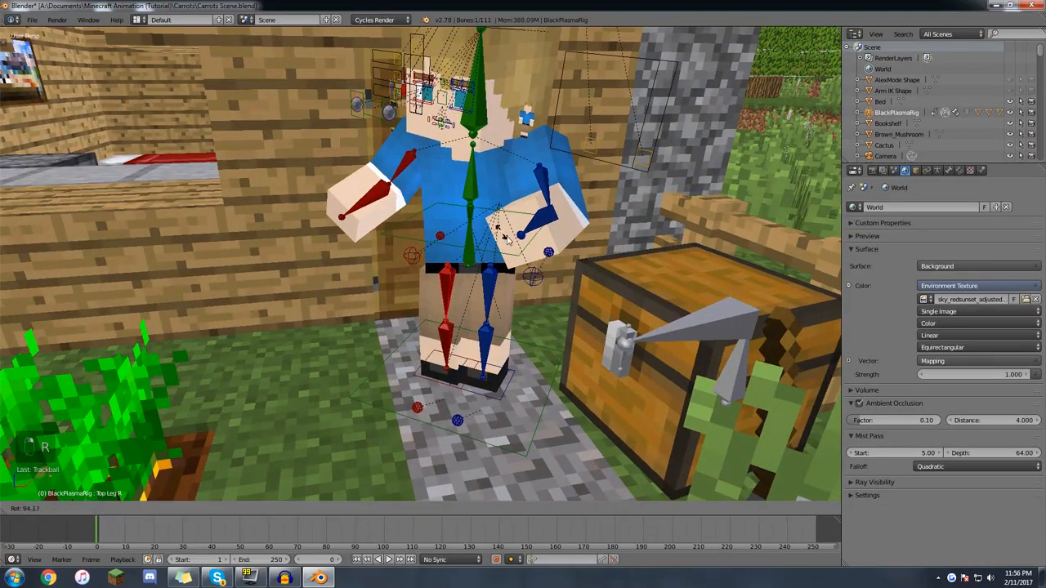
right_click(445, 329)
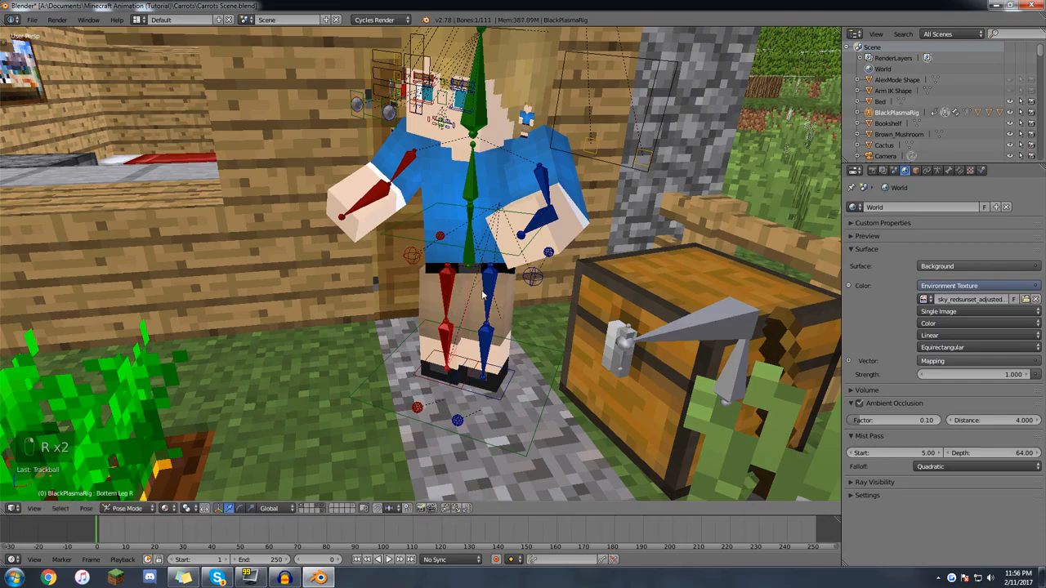
Select the Pelvis bone again and try lowering it so that both knees bend.
middle_click_drag(440, 403, 498, 364)
right_click(486, 237)
key("g")
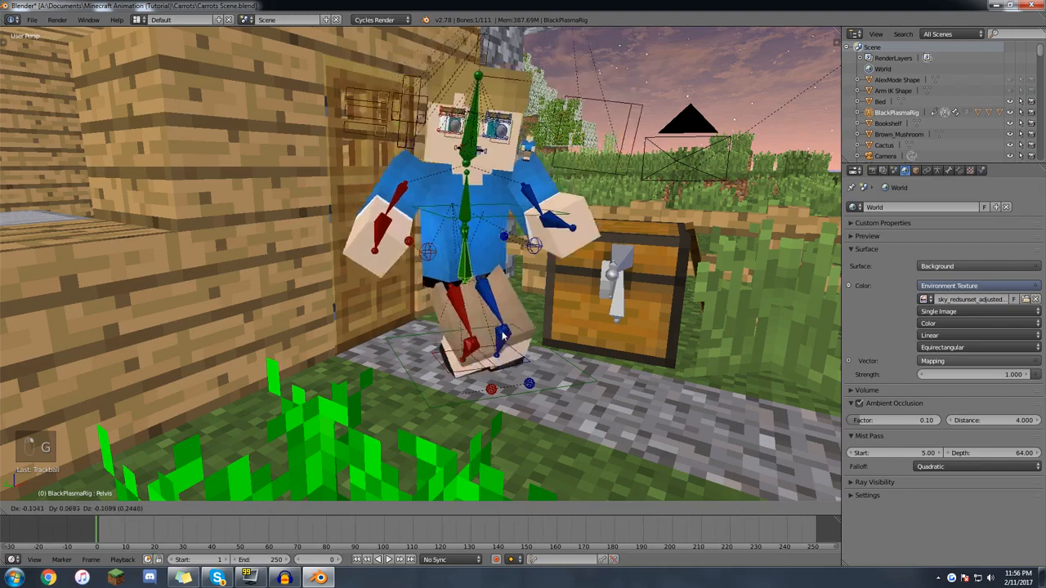
left_click(469, 347)
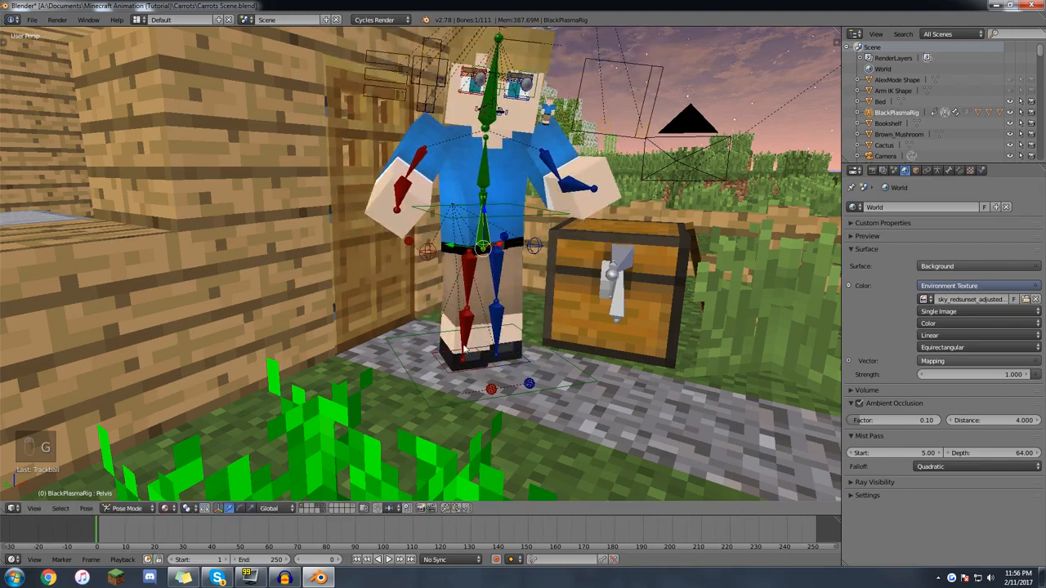
Select the Leg IK R.002 bone and try moving it to step the character's right foot outward.
right_click(456, 359)
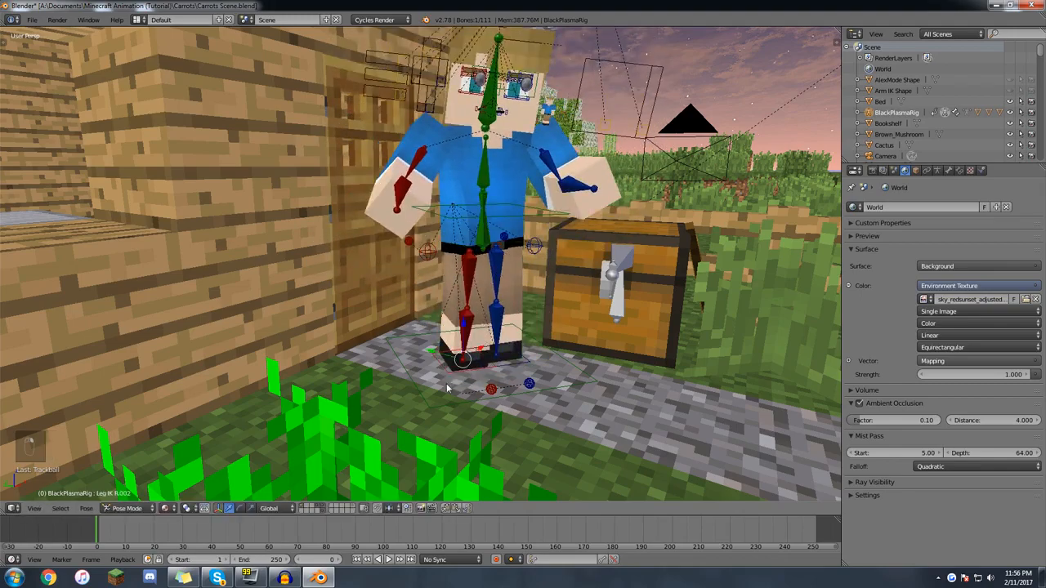
mouse_move(480, 368)
middle_mouse_down()
mouse_move(496, 251)
mouse_move(458, 368)
mouse_move(474, 385)
middle_mouse_up()
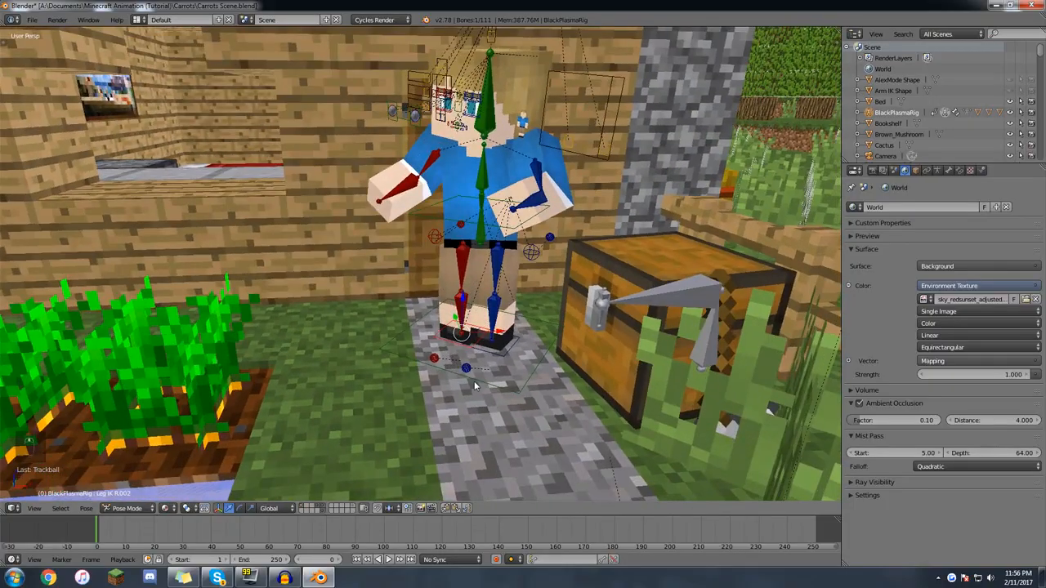
key("g")
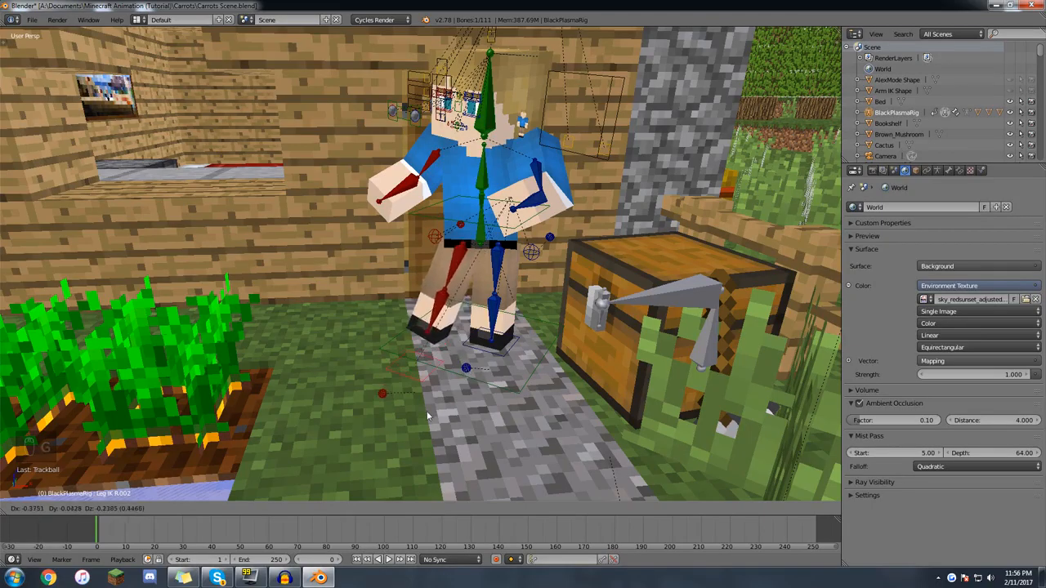
left_click(450, 360)
middle_click_drag(450, 360, 420, 388)
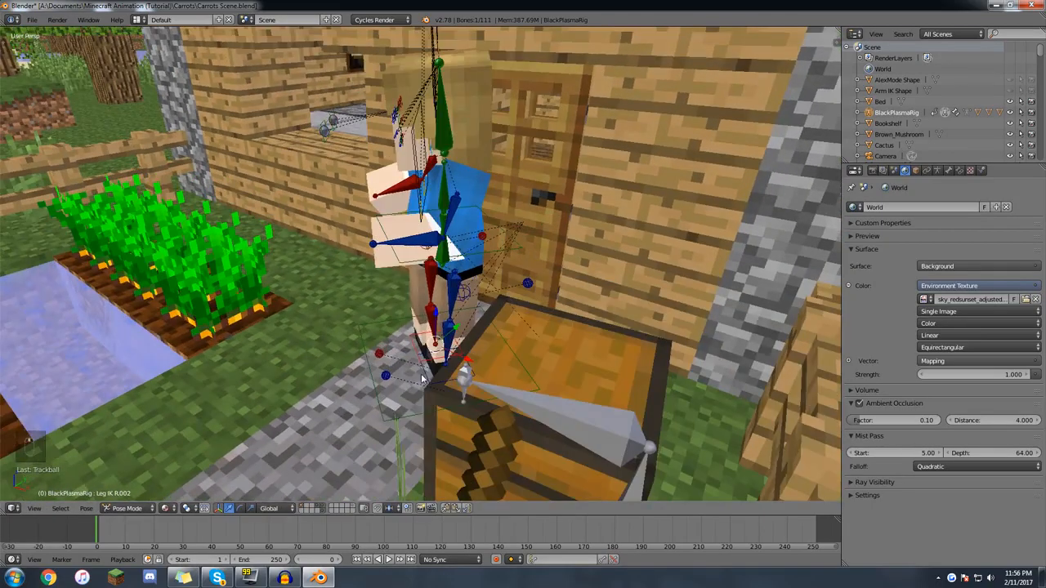
Try pulling the Leg IK R.002 bone sideways again to swing the right leg away from the chest.
key("g")
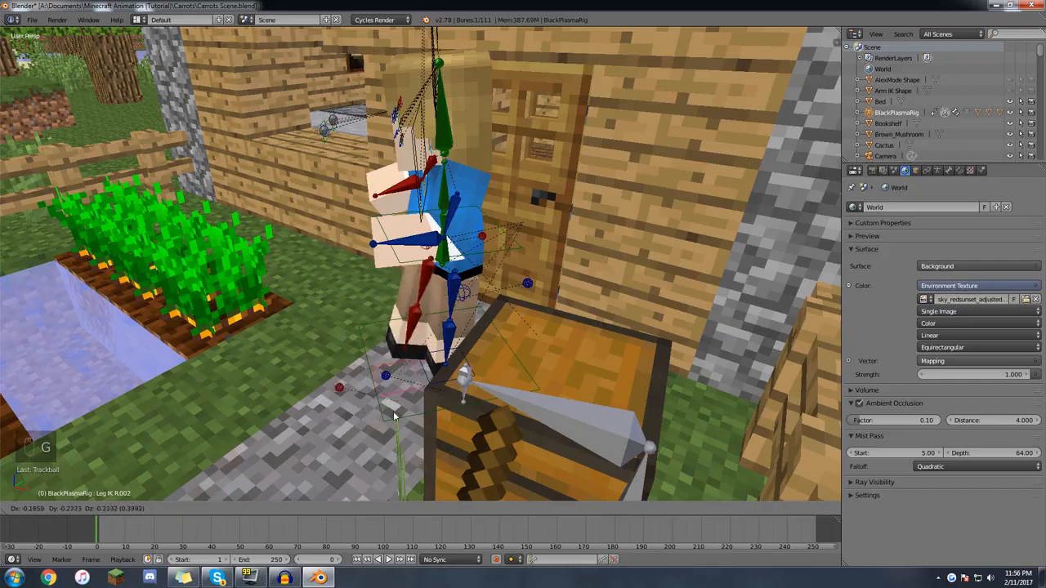
right_click(388, 404)
middle_click_drag(388, 400, 579, 321)
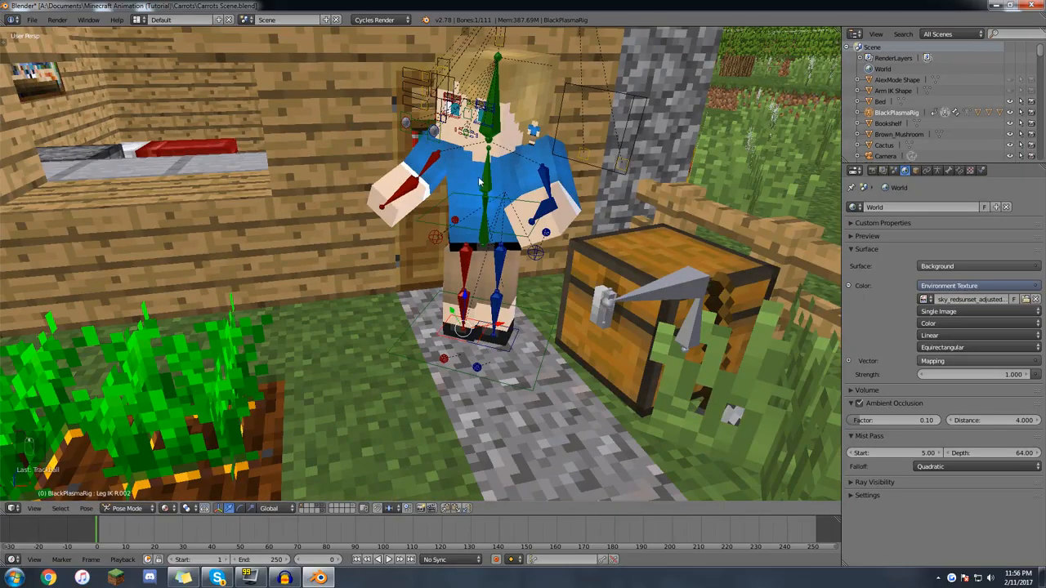
Clear the pose rotation of the character's left forearm bone and select the Root bone.
right_click_drag(481, 179, 553, 155)
right_click(553, 155)
key("r")
right_click(562, 260)
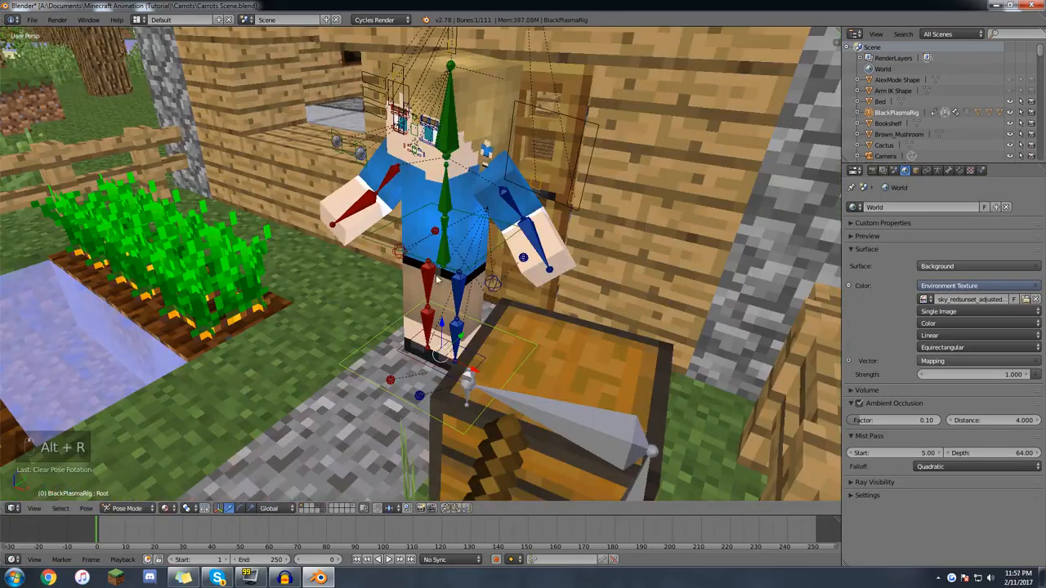
middle_click_drag(381, 173, 462, 263)
right_click(479, 131)
key("alt+r")
middle_click_drag(497, 304, 426, 317)
right_click(448, 308)
Look through the scene camera and select the Camera object.
scroll(454, 305, "down", 5)
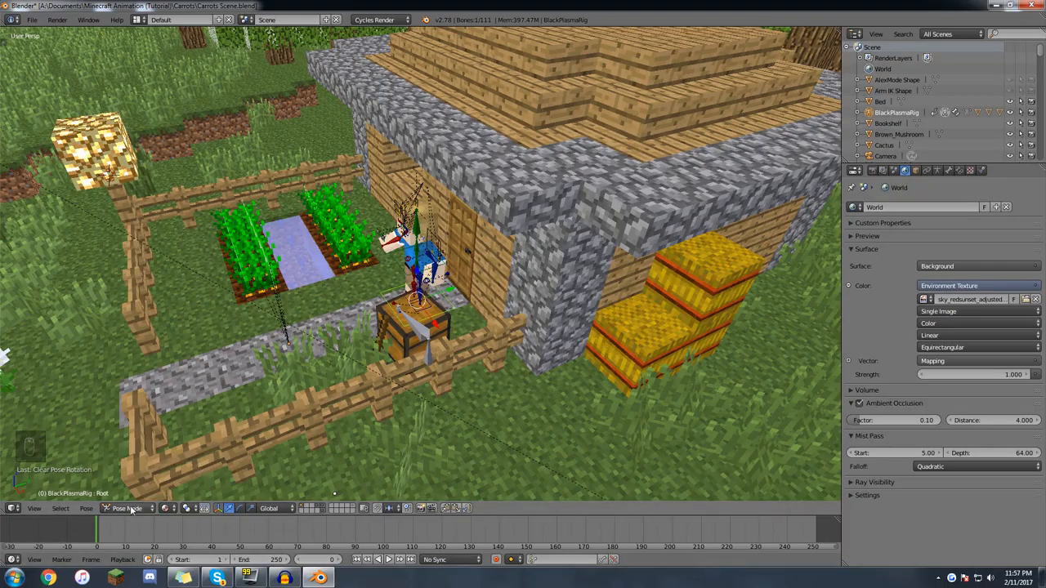
left_click_drag(113, 529, 166, 533)
scroll(344, 258, "down", 10)
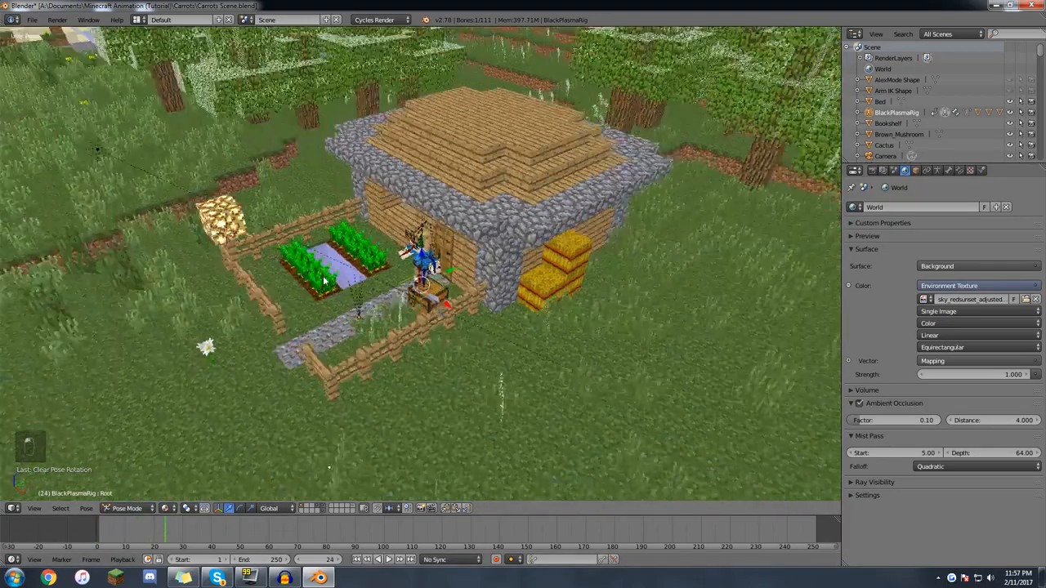
key("KP_0")
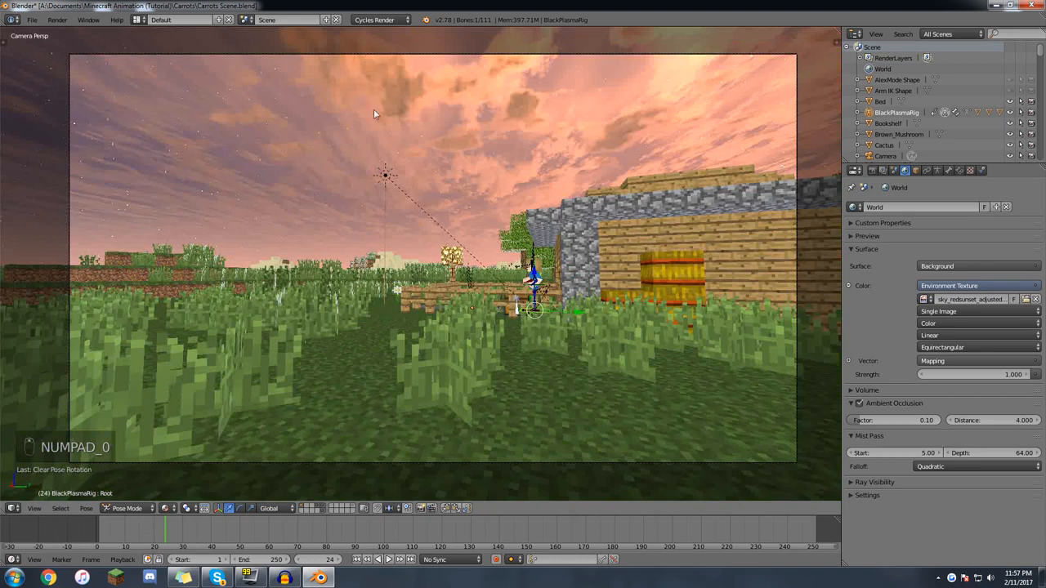
right_click(390, 56)
Try a start frame of 0 with a playback preview, and set the start frame back to 1.
middle_click_drag(131, 532, 218, 525)
scroll(216, 524, "up", 3)
left_click_drag(217, 527, 123, 530)
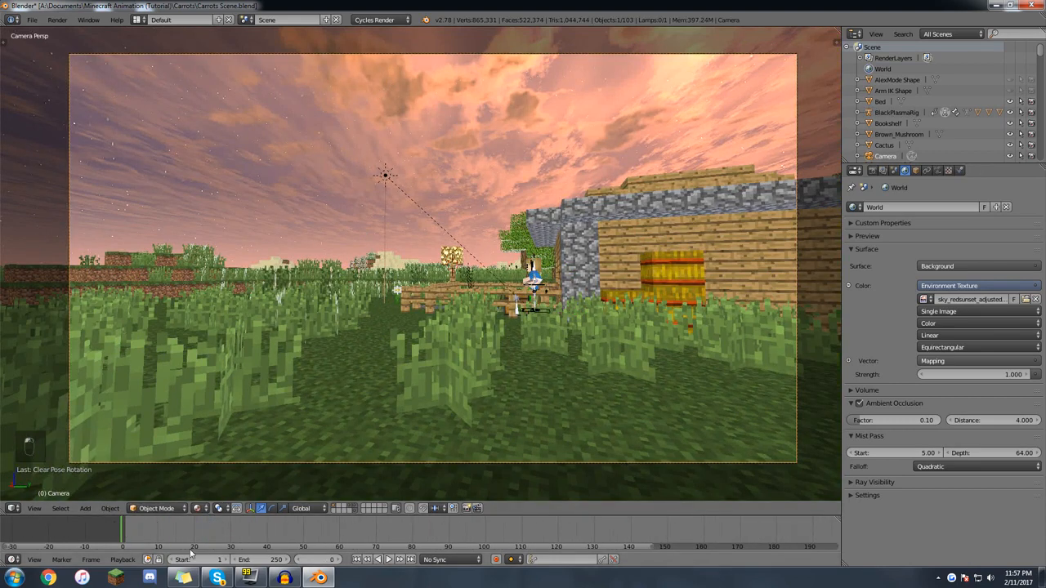
left_click(210, 559)
type("0")
key("Return")
key("alt+a")
key("alt+a")
left_click(194, 559)
type("1")
key("Return")
Reselect the Camera and fly it forward over the grassland and water in walk navigation.
key("a")
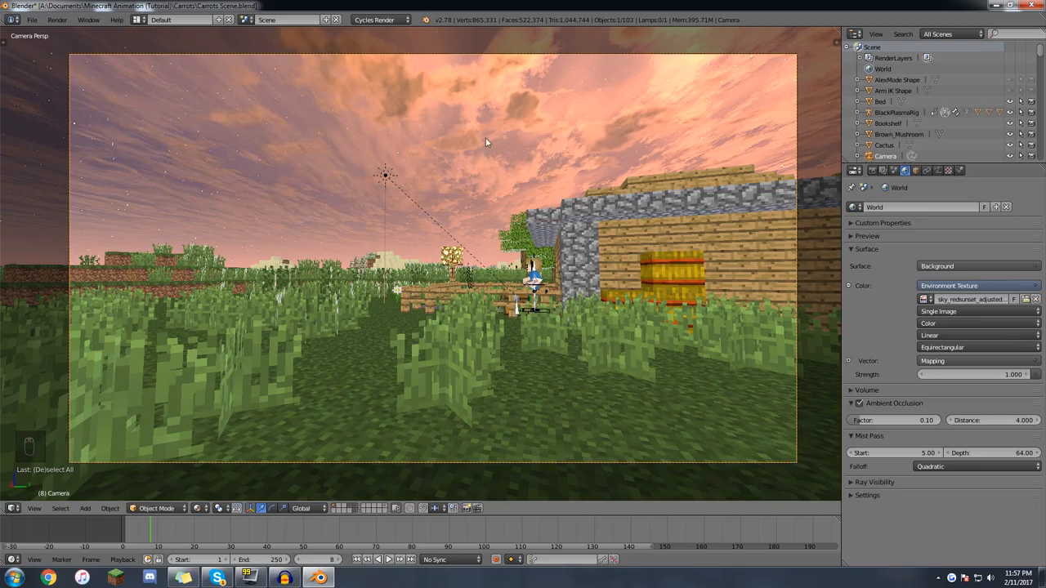
right_click(478, 57)
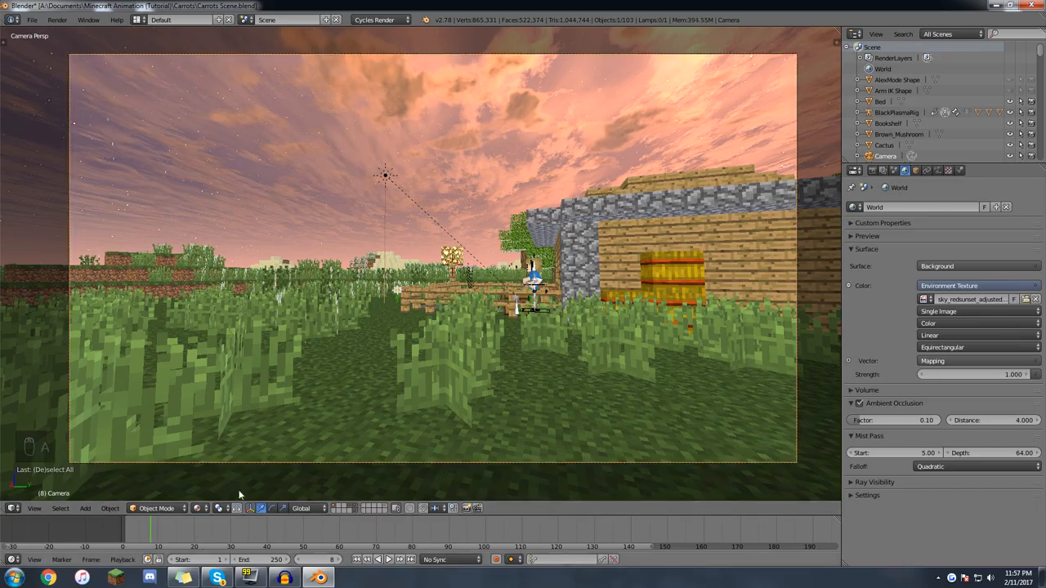
key("shift+f")
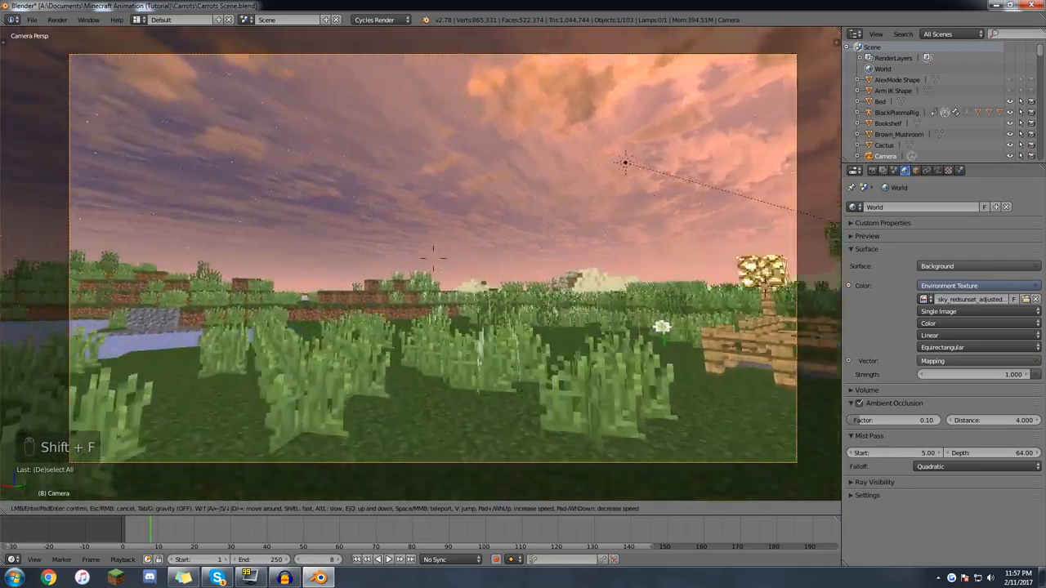
key("w")
left_click(433, 259)
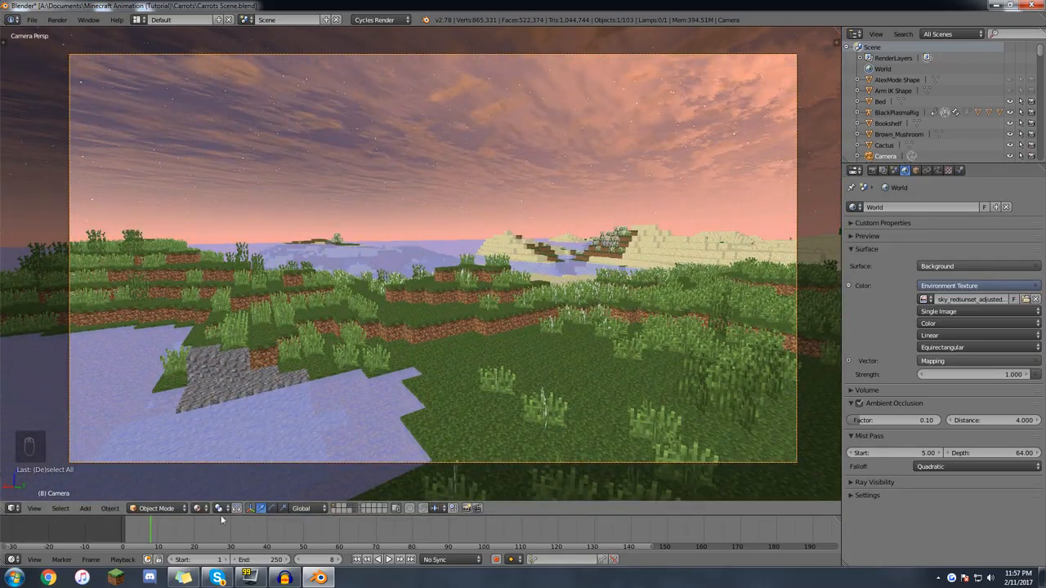
Set the animation's start frame to 0 and preview the playback.
left_click(209, 560)
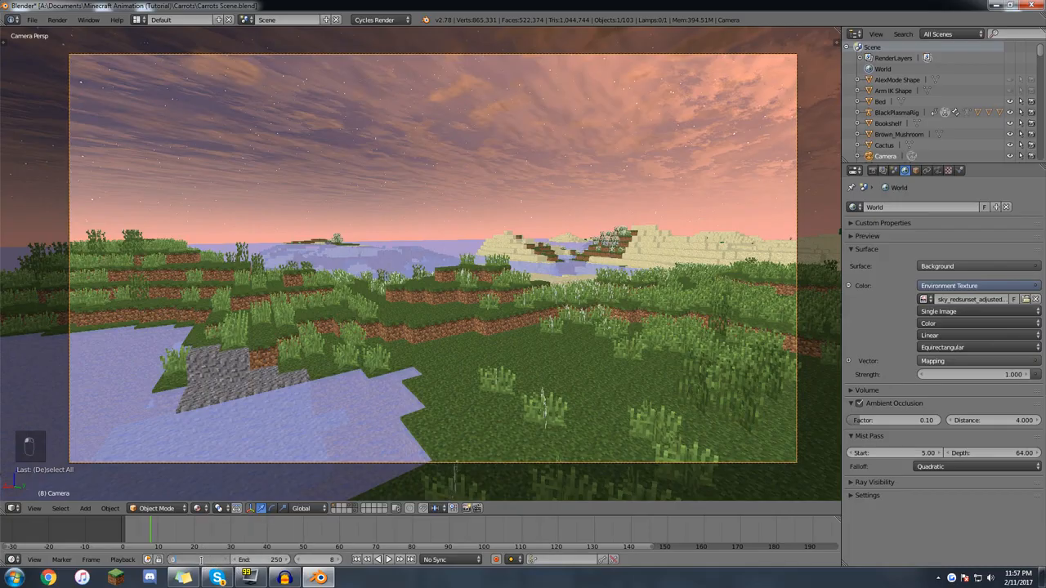
key("Return")
left_click_drag(142, 531, 104, 531)
key("alt+a")
mouse_move(172, 534)
middle_mouse_down()
mouse_move(300, 533)
mouse_move(171, 540)
middle_mouse_up()
scroll(301, 533, "down", 8)
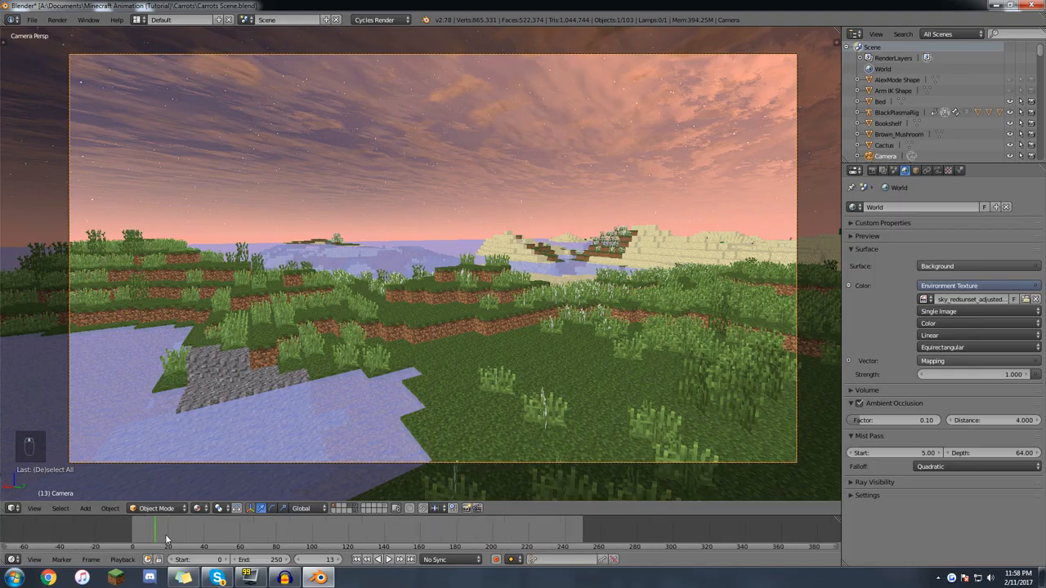
Play and scrub the timeline around the end of the frame range in both directions.
key("alt+a")
mouse_move(608, 538)
left_mouse_down()
mouse_move(531, 540)
mouse_move(588, 541)
left_mouse_up()
key("alt+a")
key("shift+alt+a")
left_click_drag(576, 536, 469, 537)
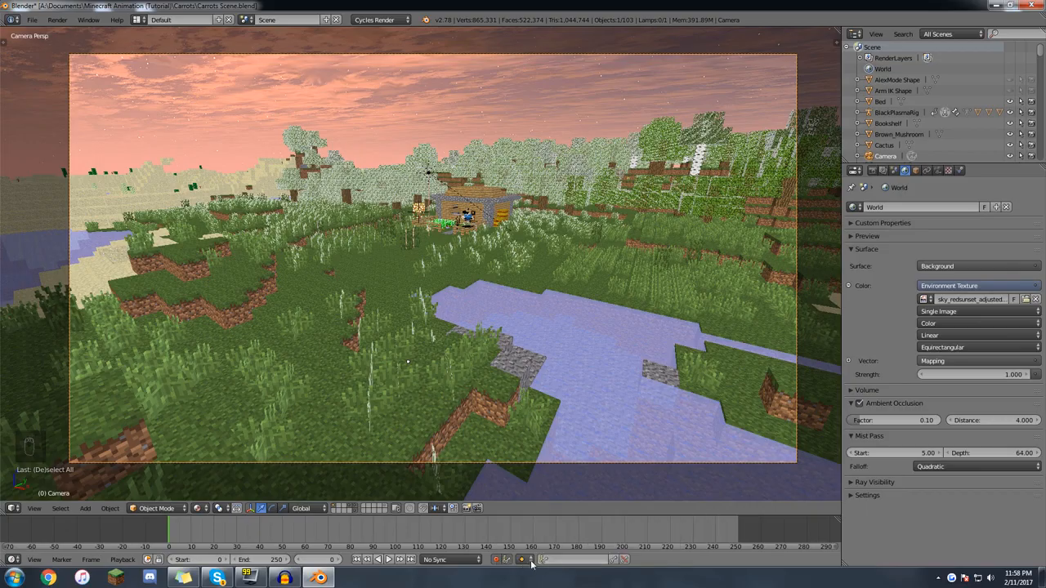
Choose LocRotScale as the active keying set for the camera keyframes.
left_click(563, 559)
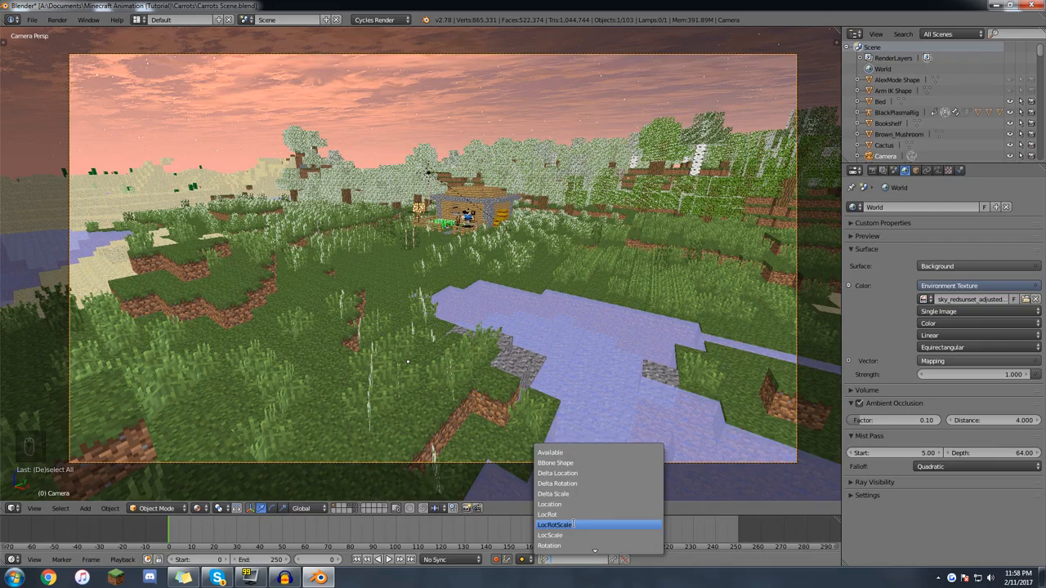
left_click(572, 524)
key("a")
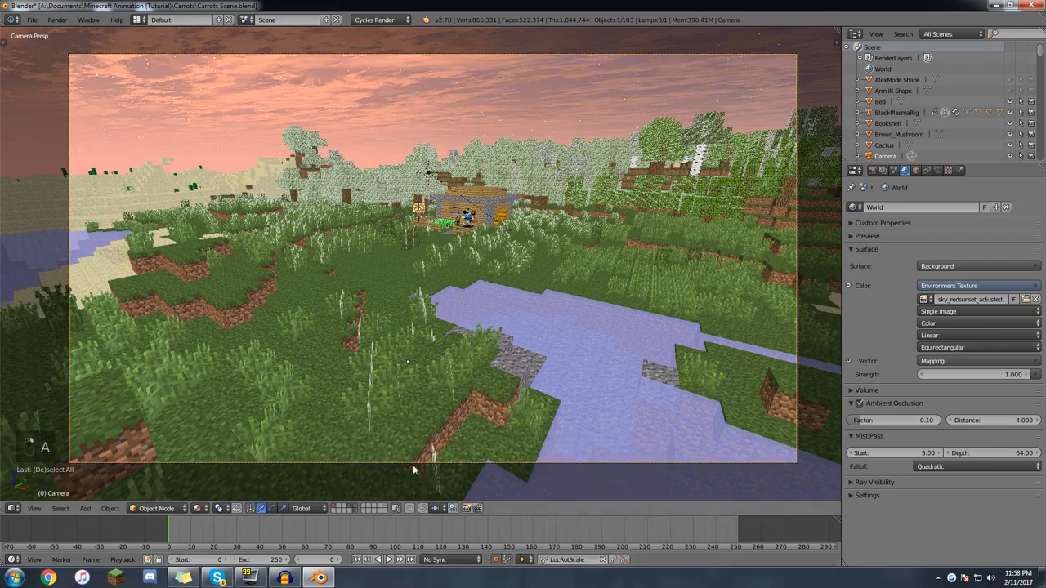
Fly the camera down to a low view over the tall grass facing the house.
key("shift+f")
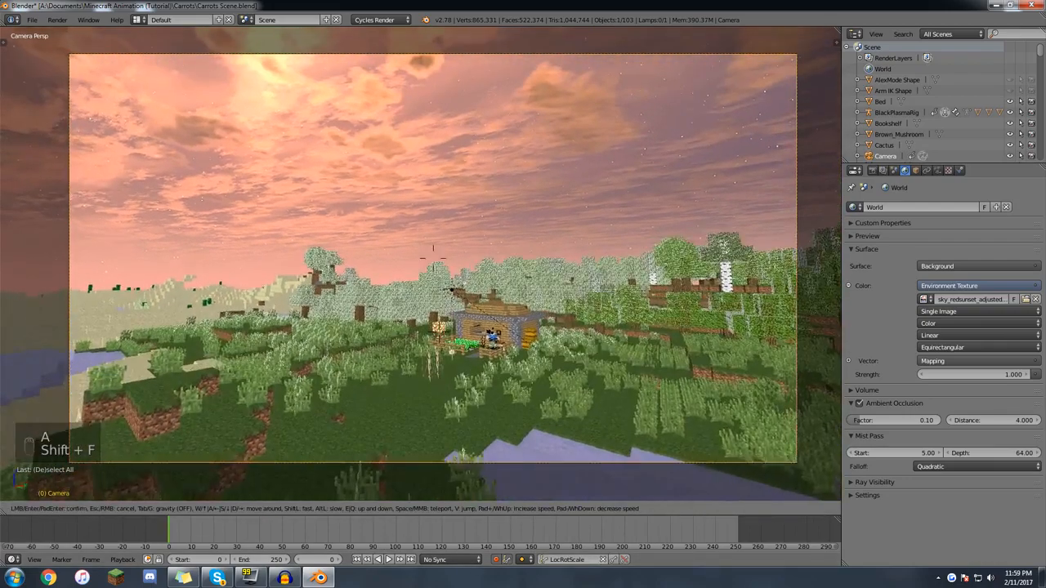
key("w")
key("s")
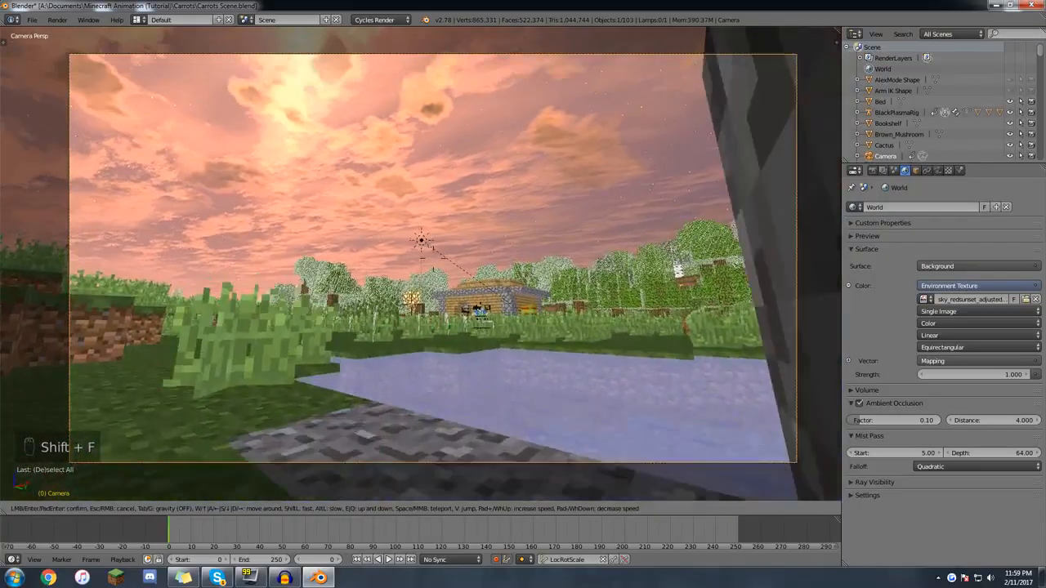
key("w")
left_click(421, 263)
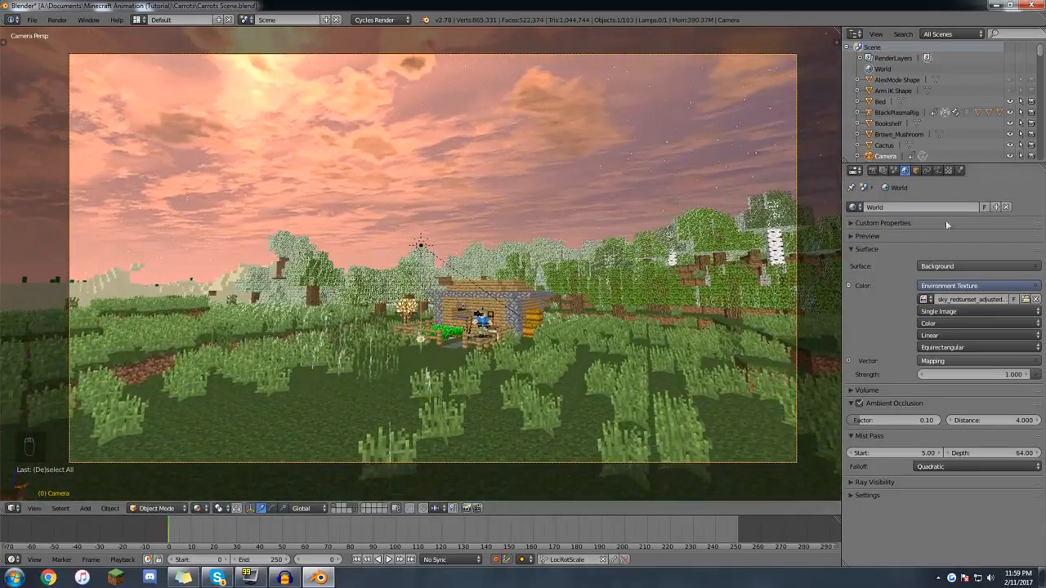
Set the camera lens focal length to 18 mm.
left_click(937, 171)
left_click(899, 253)
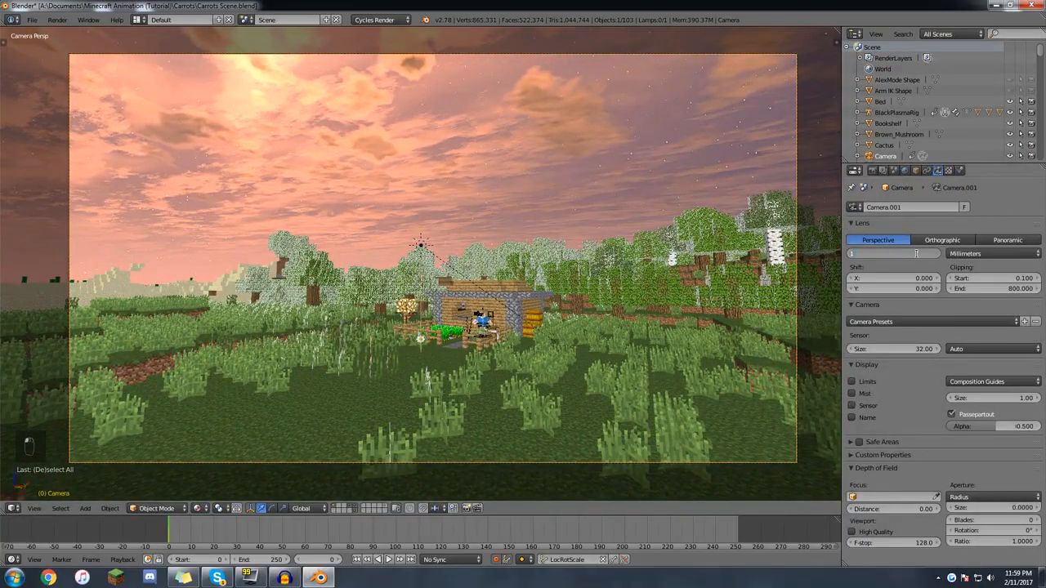
type("18")
key("Return")
Fly the camera back across the pond at frame 0 to frame the distant house low over the water.
key("shift+f")
key("s")
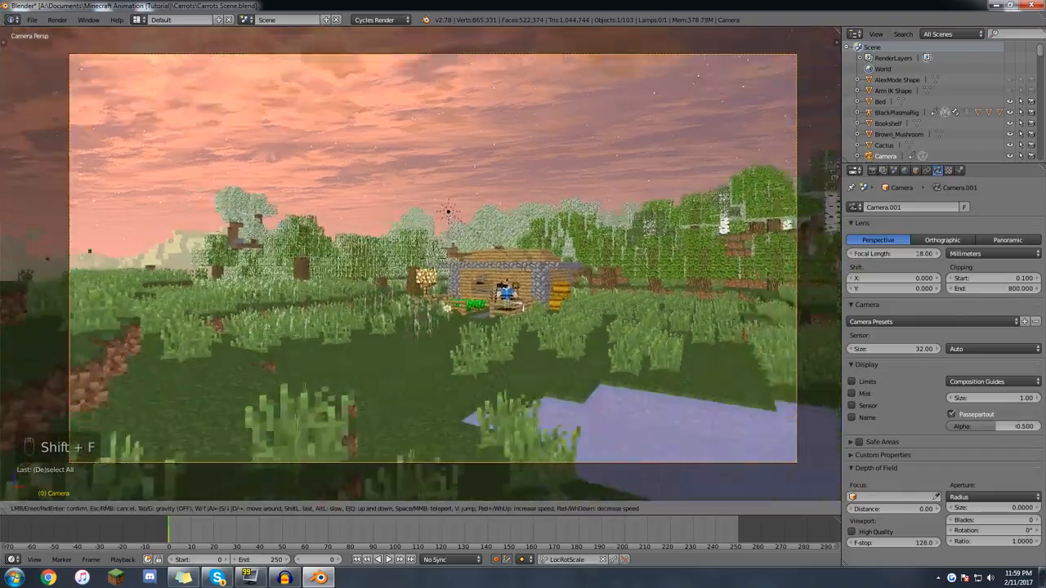
key("q")
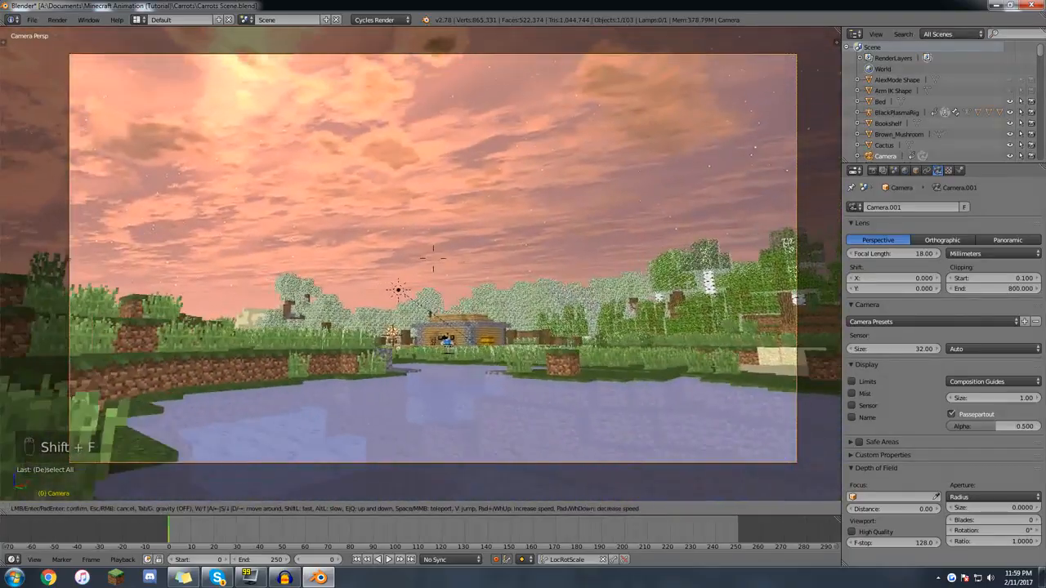
key("w")
key("s")
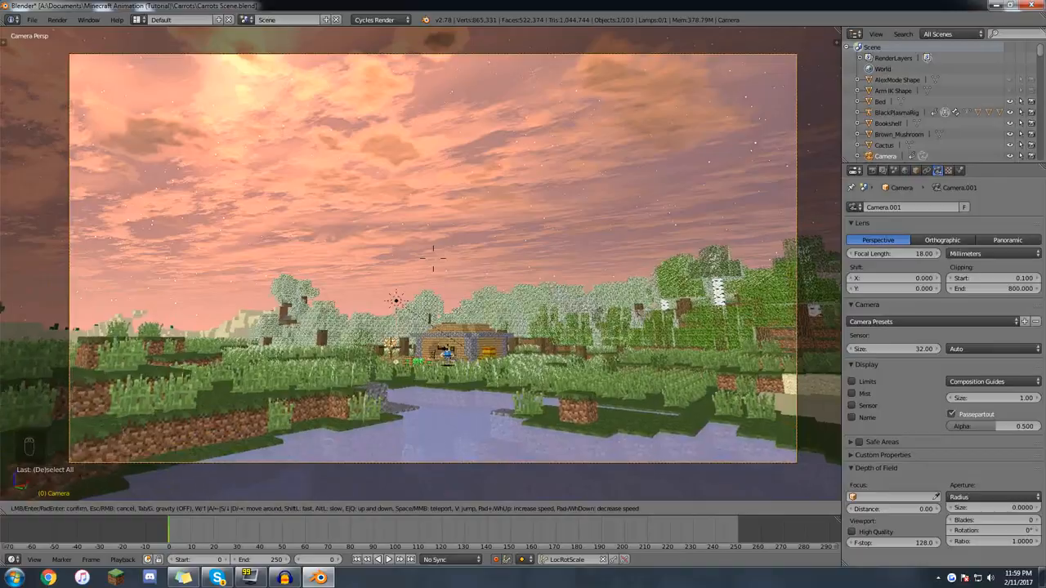
key("w")
key("w")
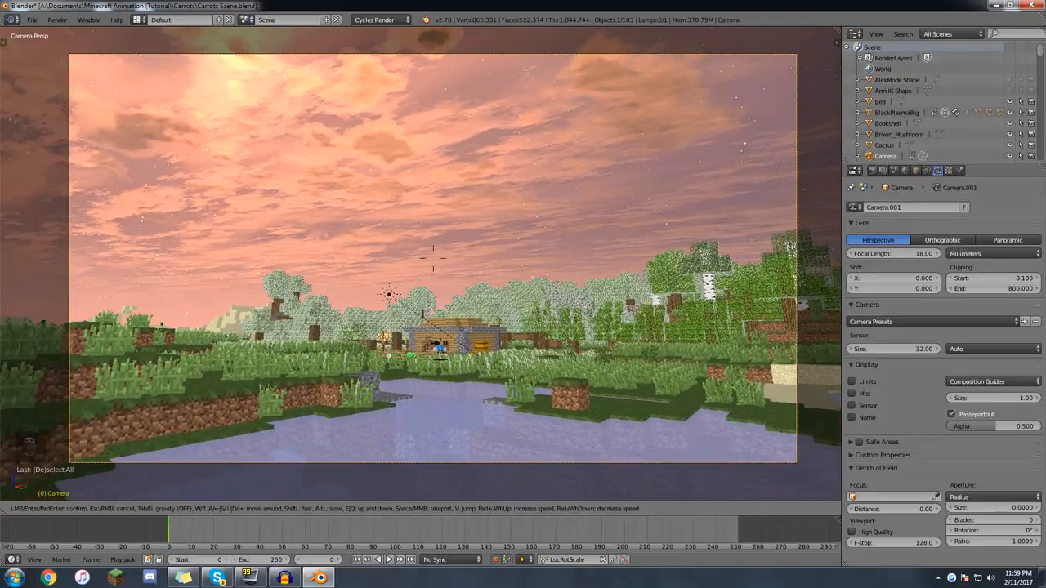
left_click(433, 258)
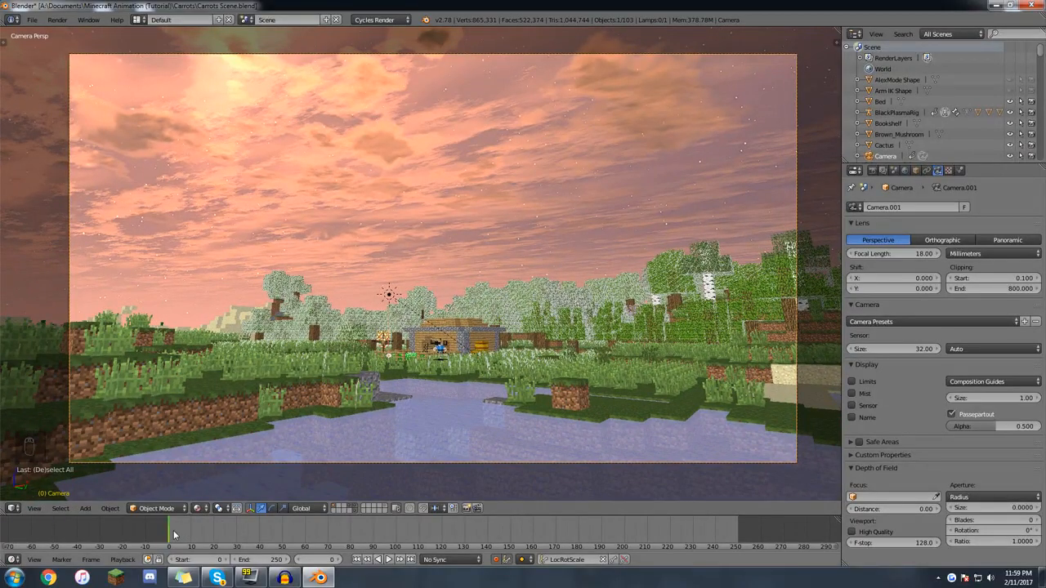
Play and scrub the timeline, and open the render dimensions to examine the frame rate.
middle_click_drag(187, 526, 148, 545)
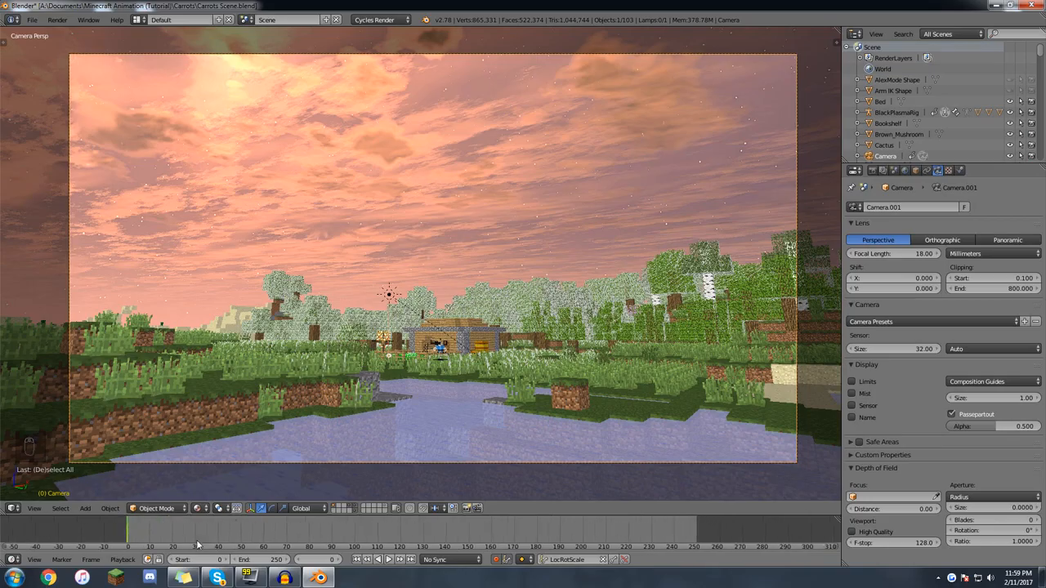
key("alt+a")
scroll(168, 535, "up", 1)
key("Escape")
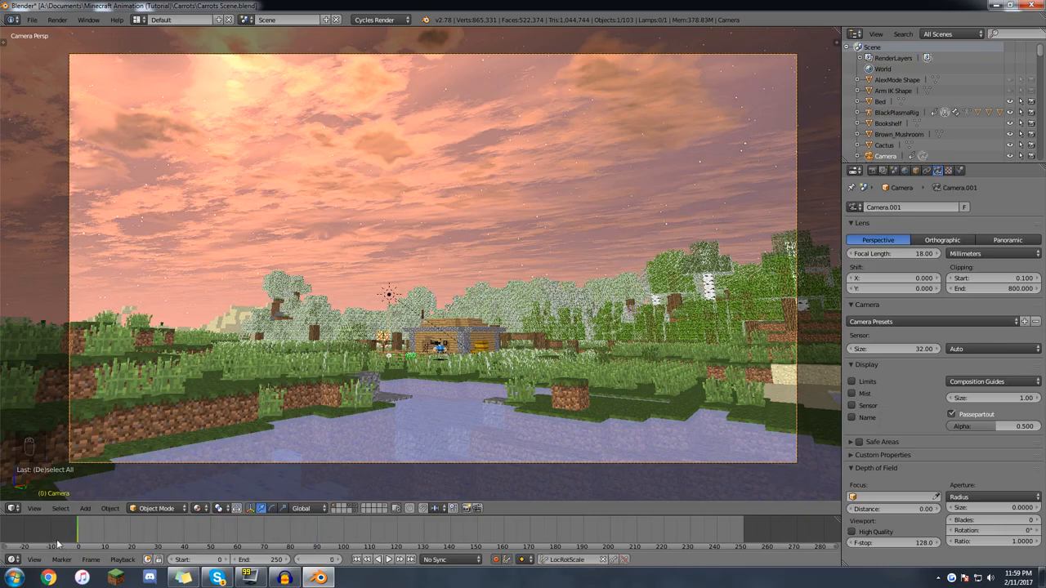
left_click_drag(90, 528, 42, 531)
left_click(872, 170)
left_click(861, 278)
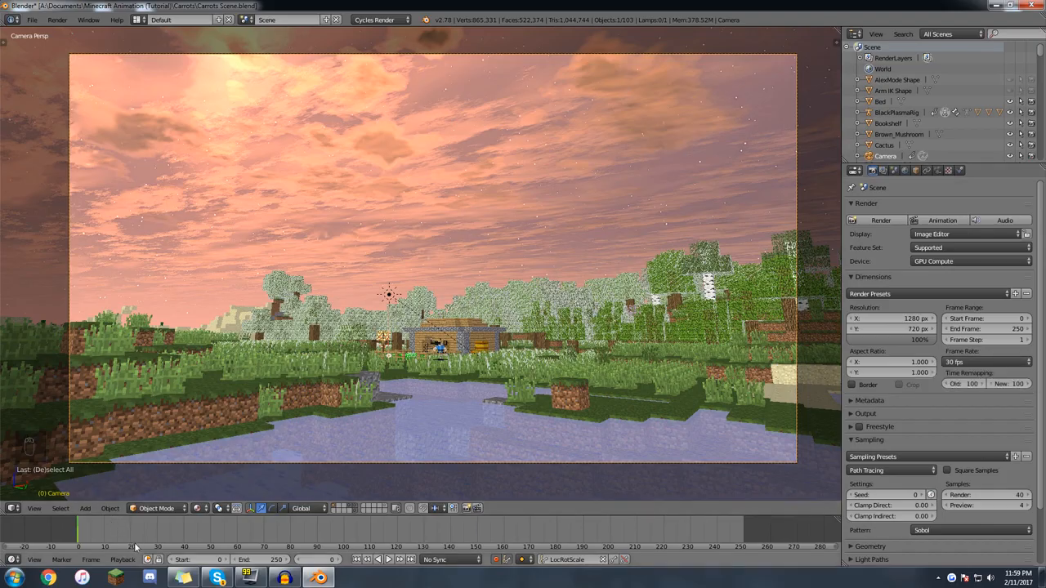
Go to frame 100 and fly the camera forward over the pond toward the house for its second keyframed position.
left_click_drag(78, 539, 315, 544)
left_click_drag(319, 544, 343, 544)
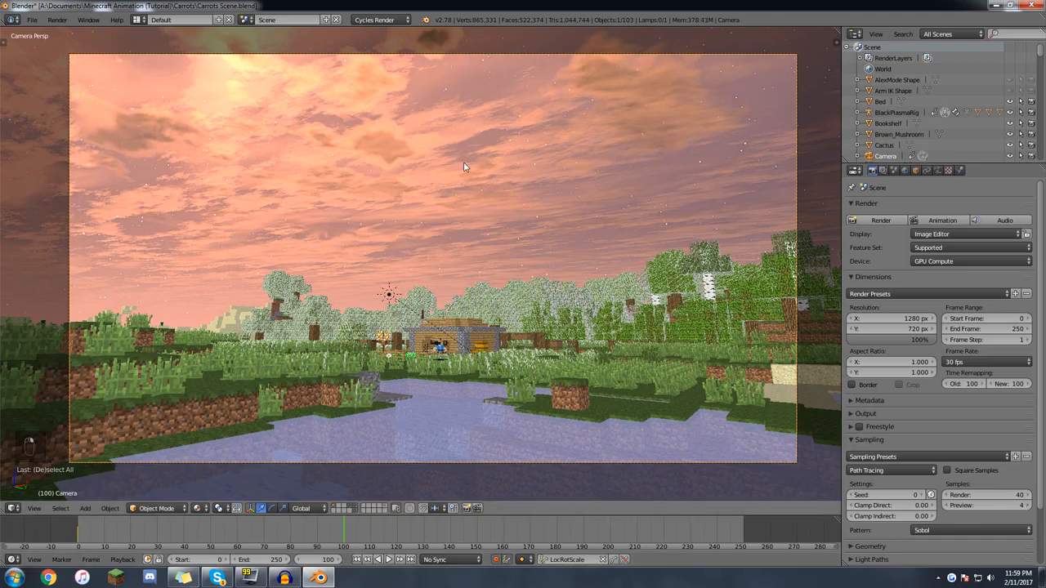
key("shift+f")
key("Escape")
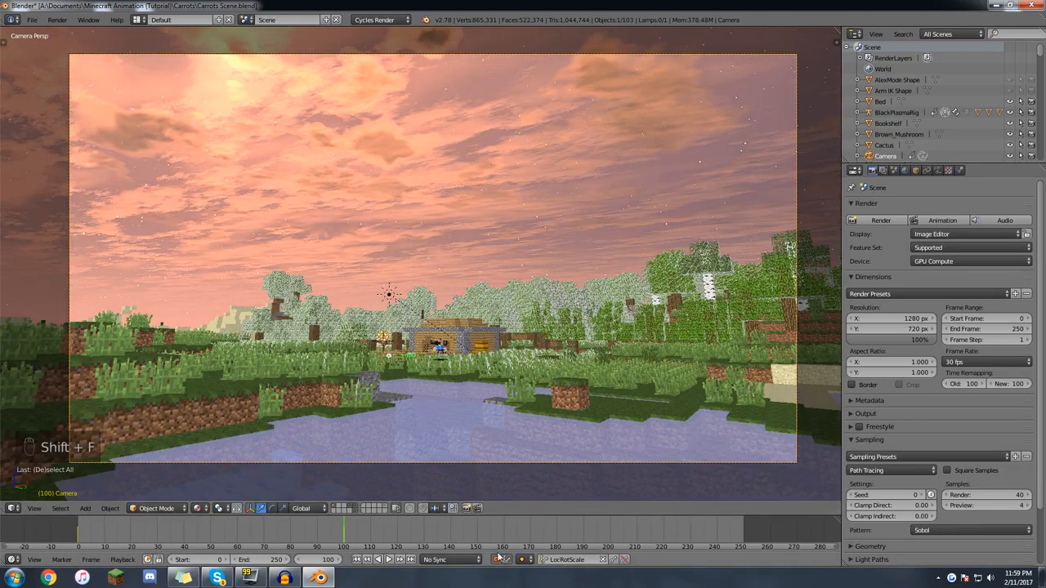
key("shift+f")
key("w")
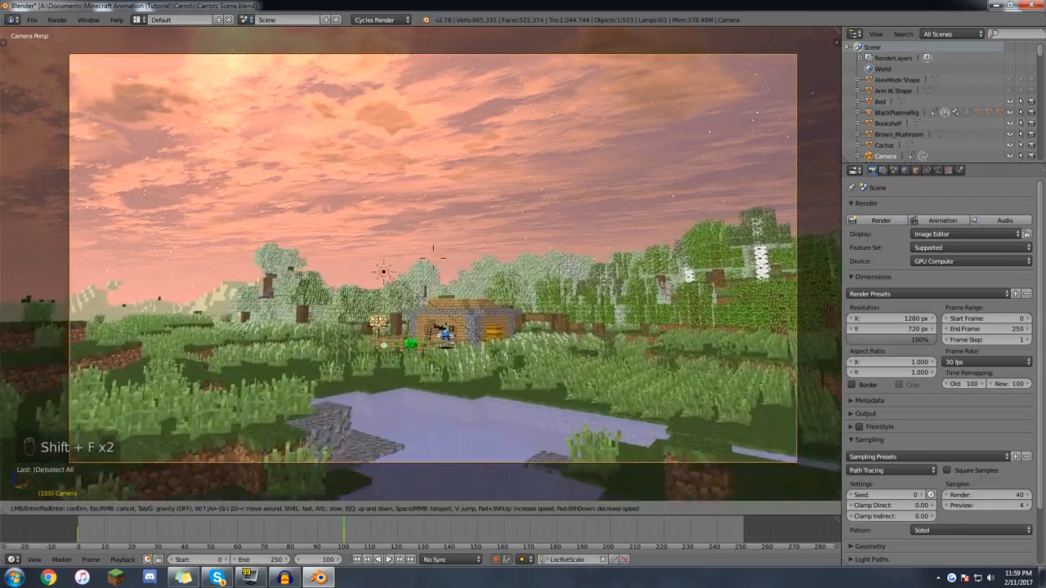
key("q")
key("w")
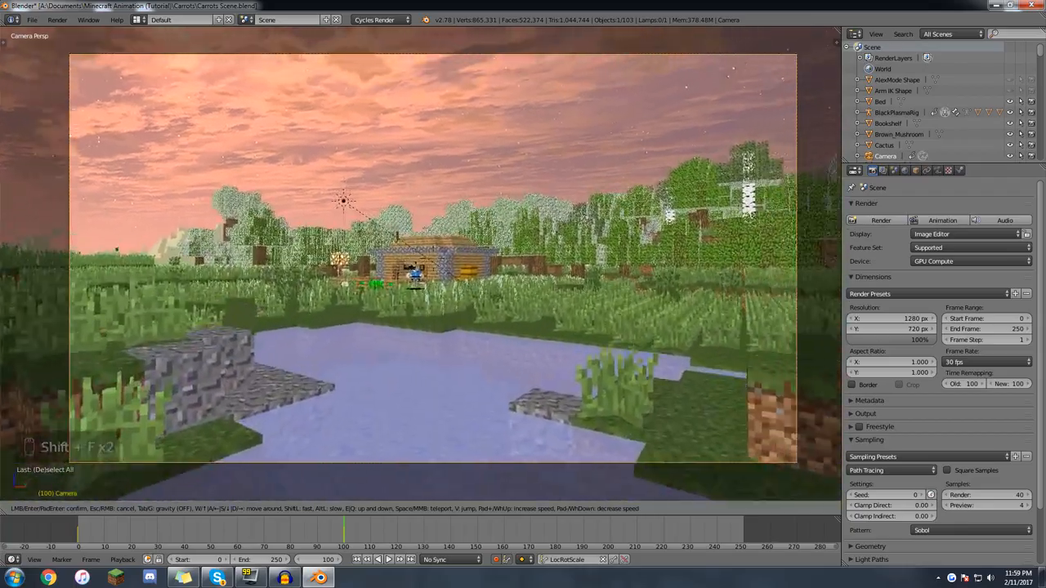
left_click(408, 338)
Scrub back to frame 91, switch to the Animation screen layout and look through the camera there.
left_click_drag(342, 533, 293, 528)
left_click(139, 20)
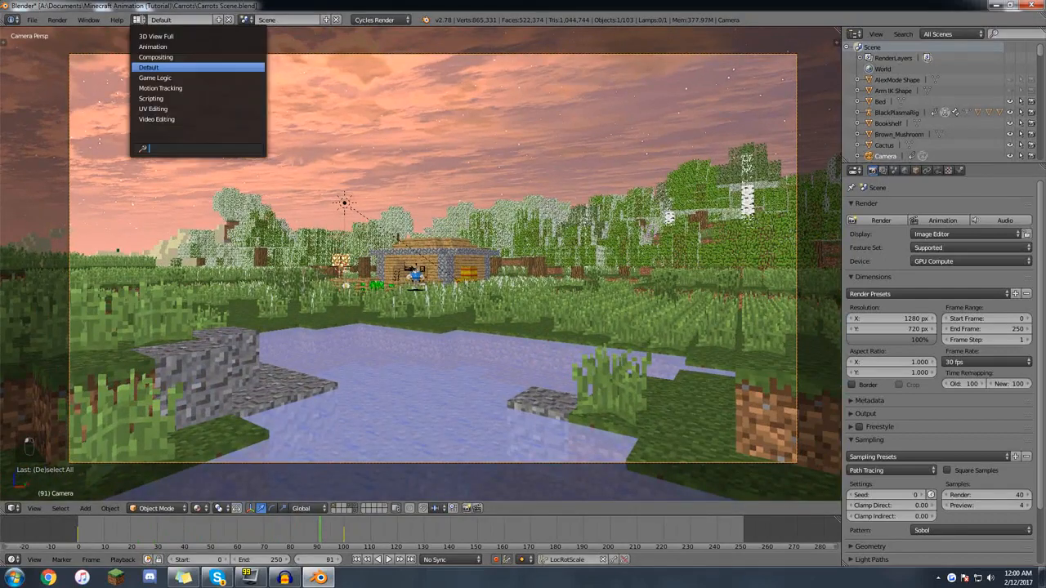
left_click(159, 49)
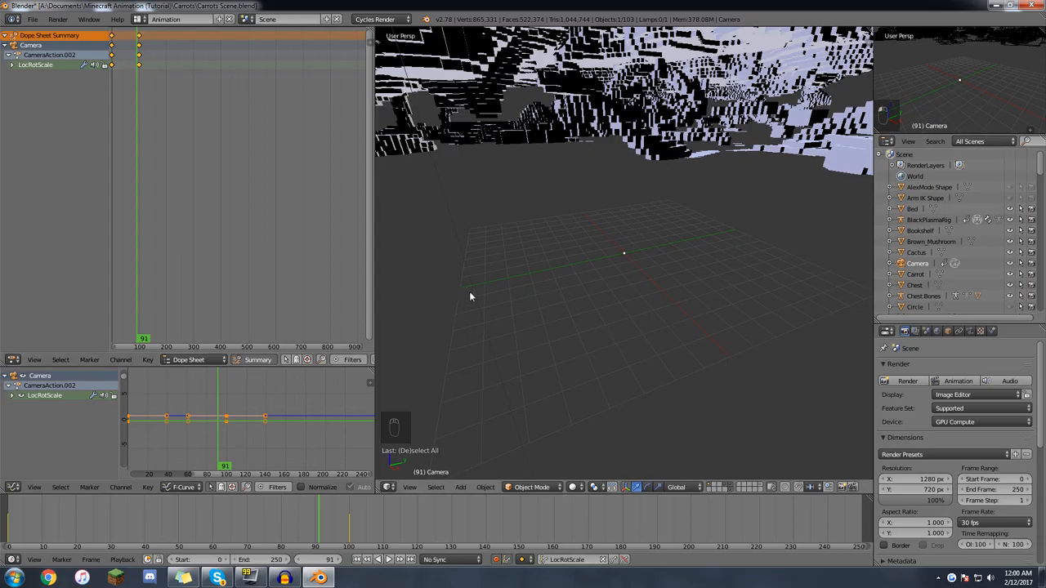
key("KP_0")
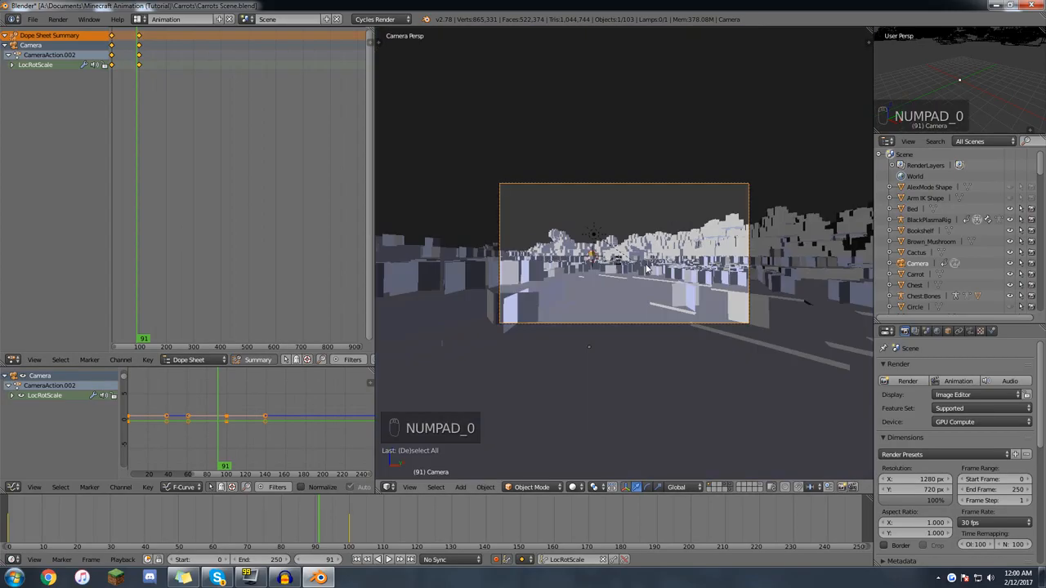
Switch the 3D viewport to Material shading and enable its World Background display.
left_click(574, 487)
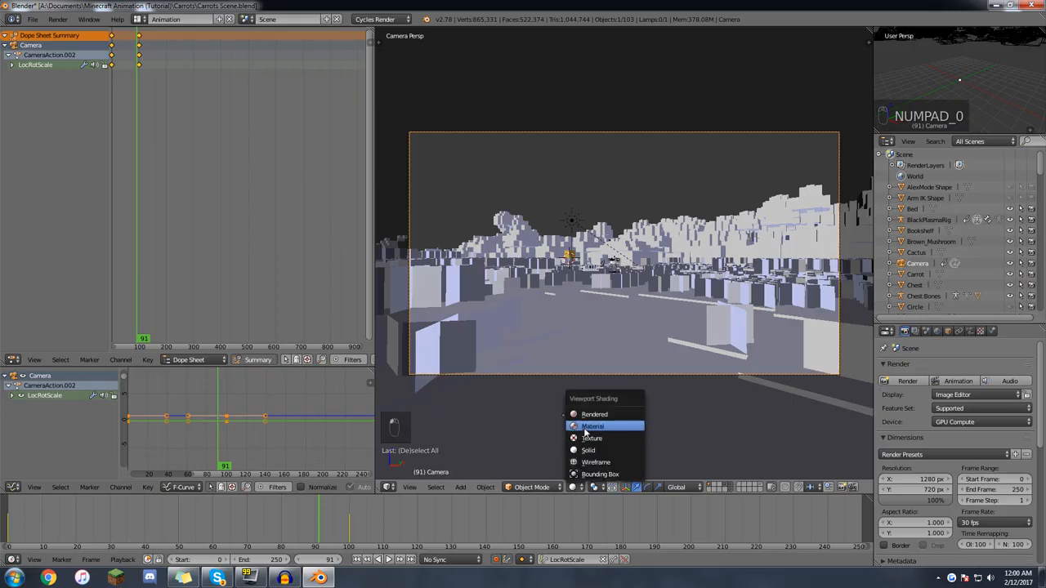
left_click(585, 430)
key("n")
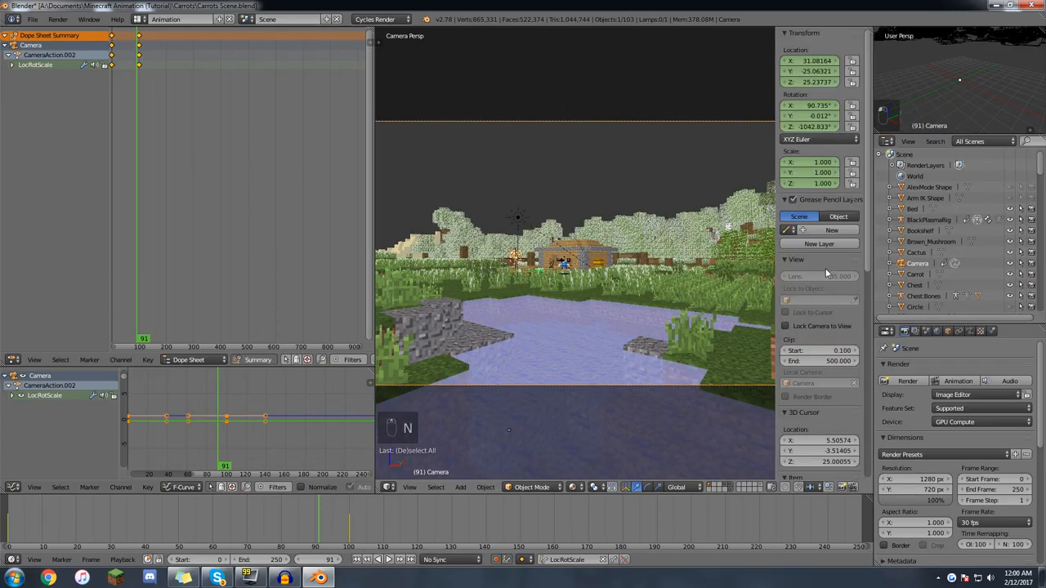
scroll(820, 286, "down", 6)
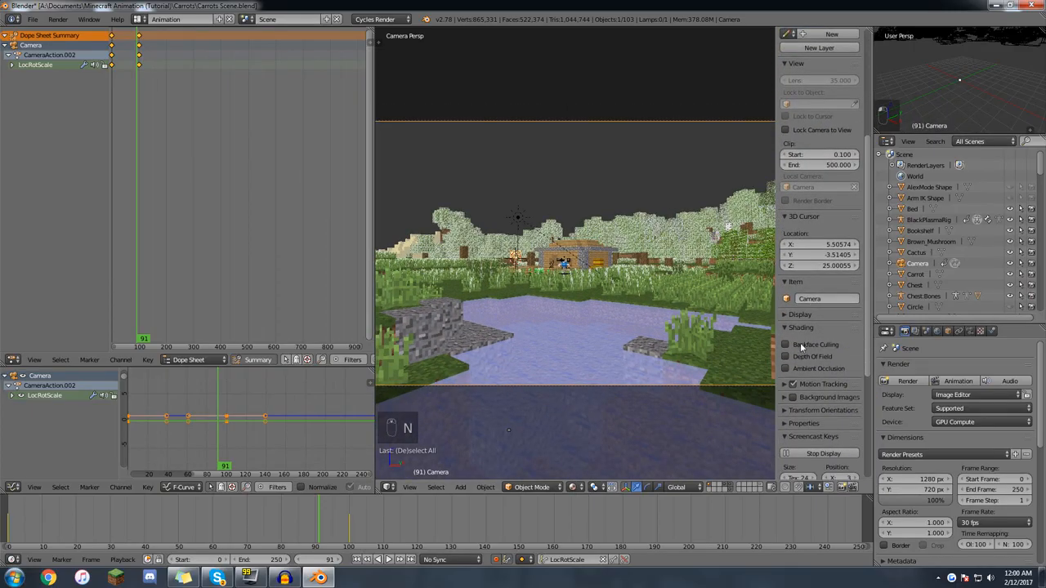
left_click(799, 315)
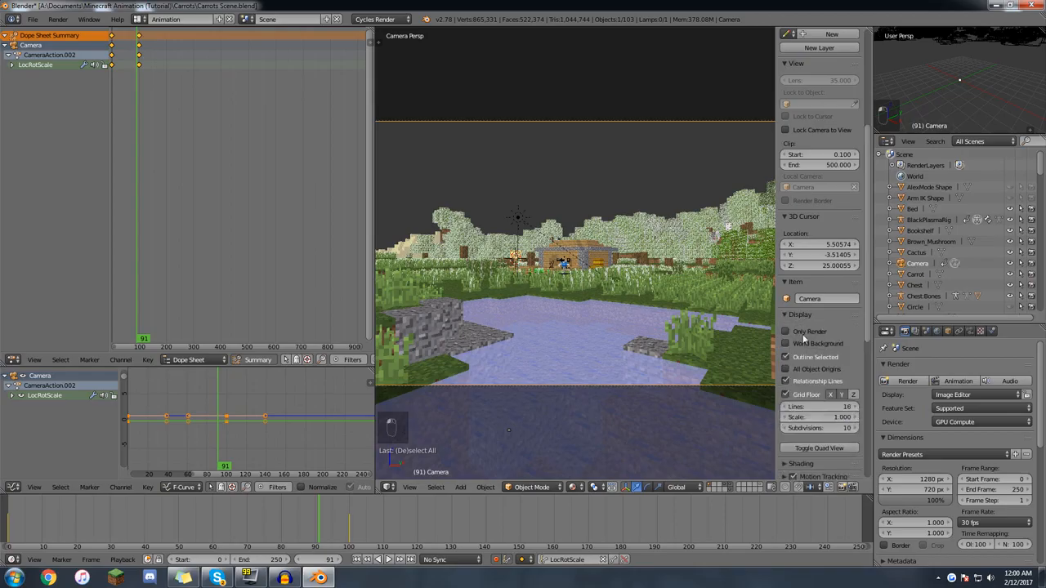
left_click(803, 344)
left_click(800, 315)
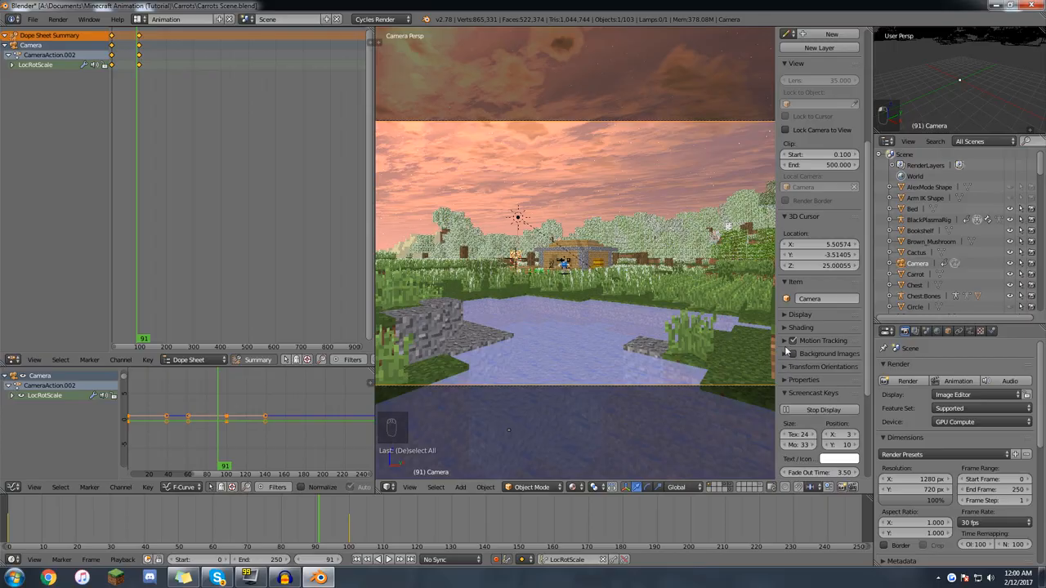
Enable Ambient Occlusion in the viewport shading, inspect it on the house up close, and return to the camera view.
left_click(784, 327)
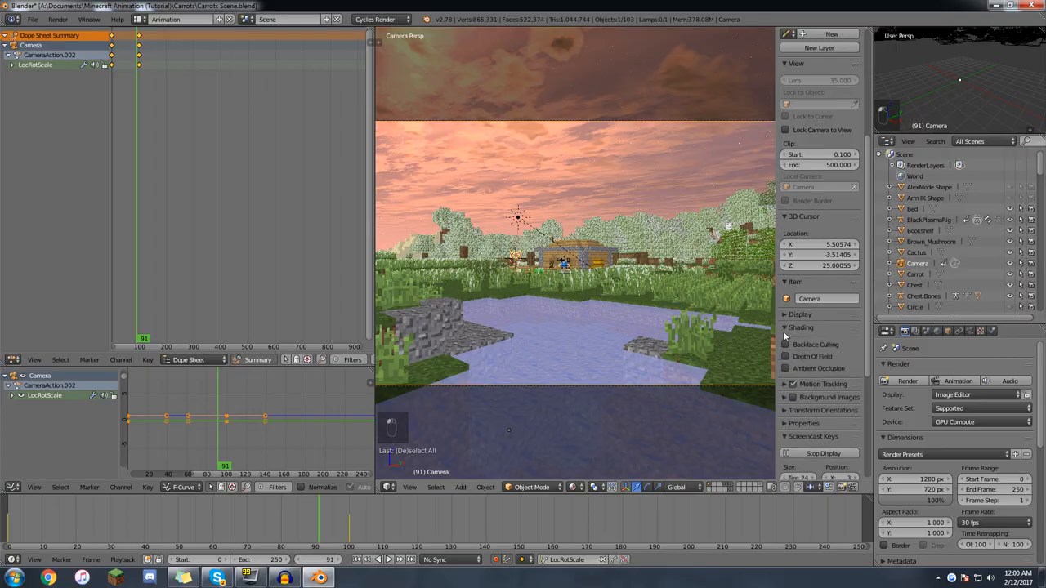
scroll(612, 339, "up", 5)
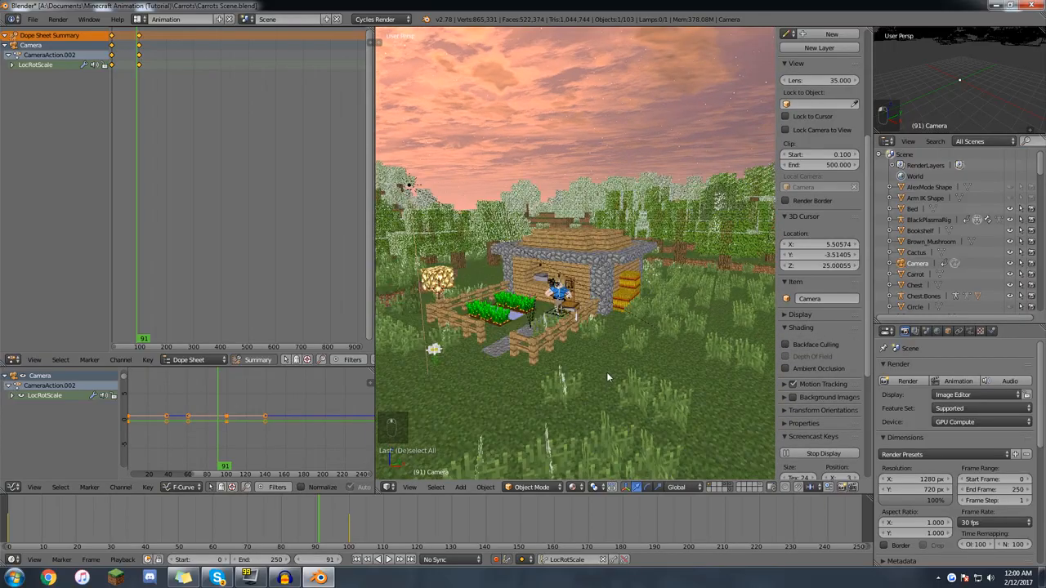
middle_click_drag(603, 364, 617, 333, "shift")
scroll(618, 339, "up", 2)
scroll(618, 341, "down", 3)
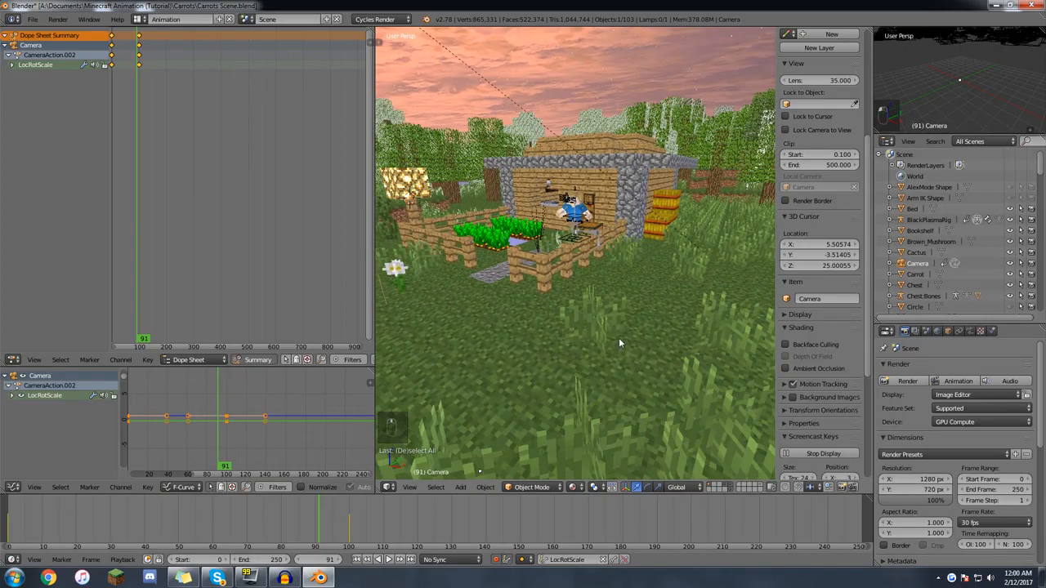
left_click(795, 367)
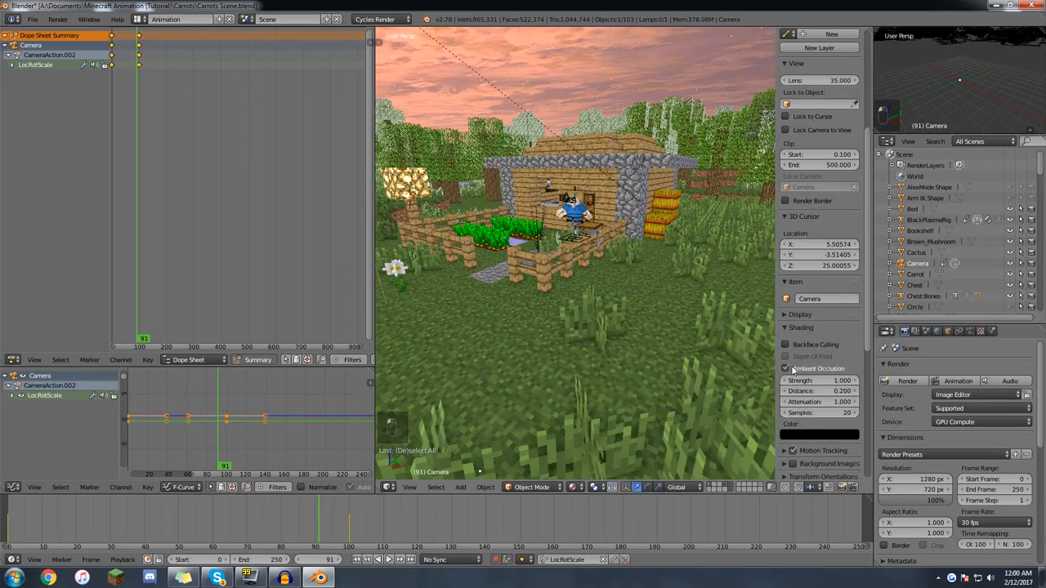
scroll(560, 277, "up", 4)
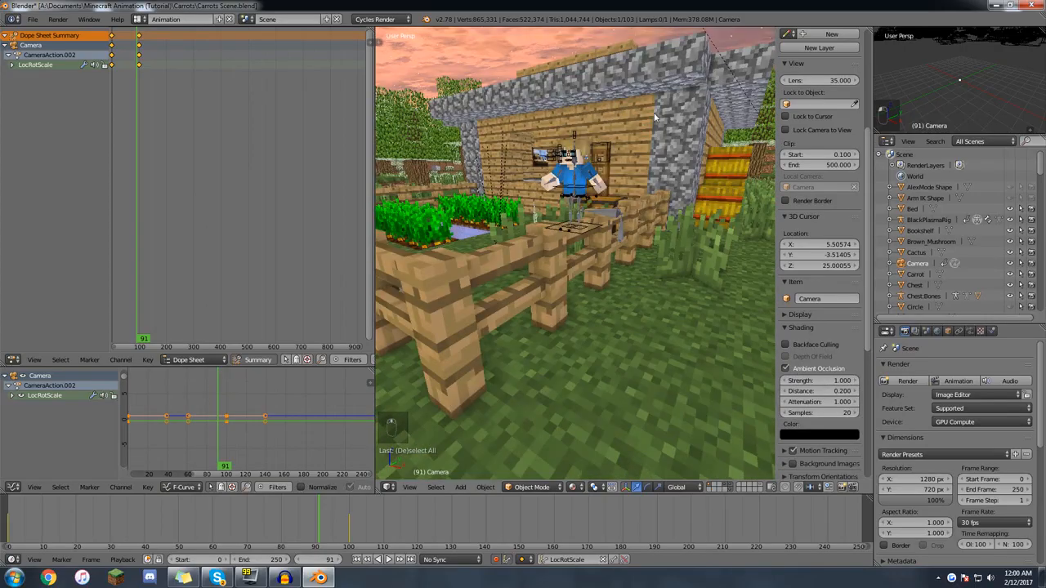
scroll(664, 244, "down", 4)
middle_click_drag(596, 331, 573, 351)
key("KP_0")
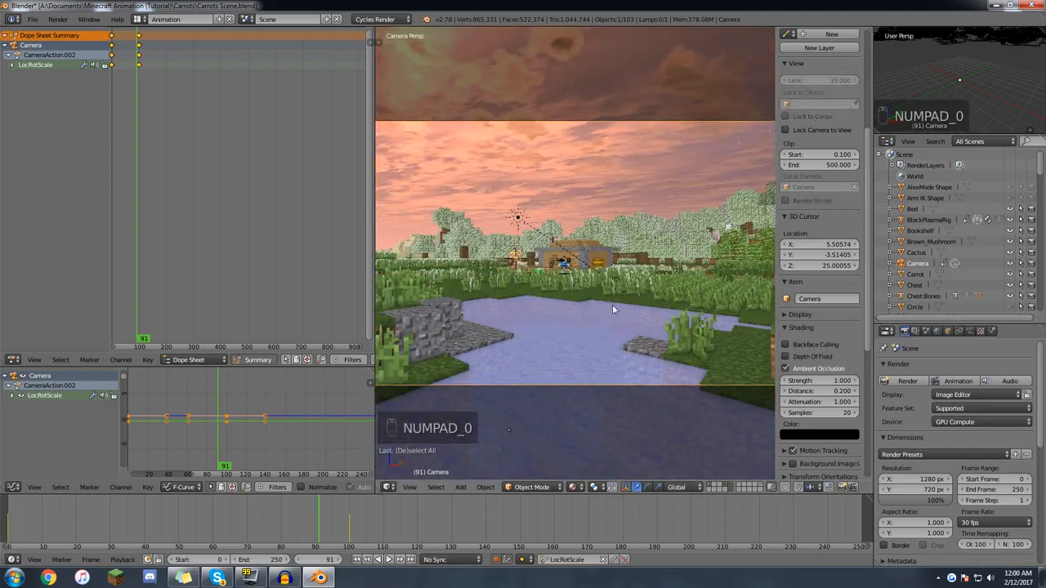
key("n")
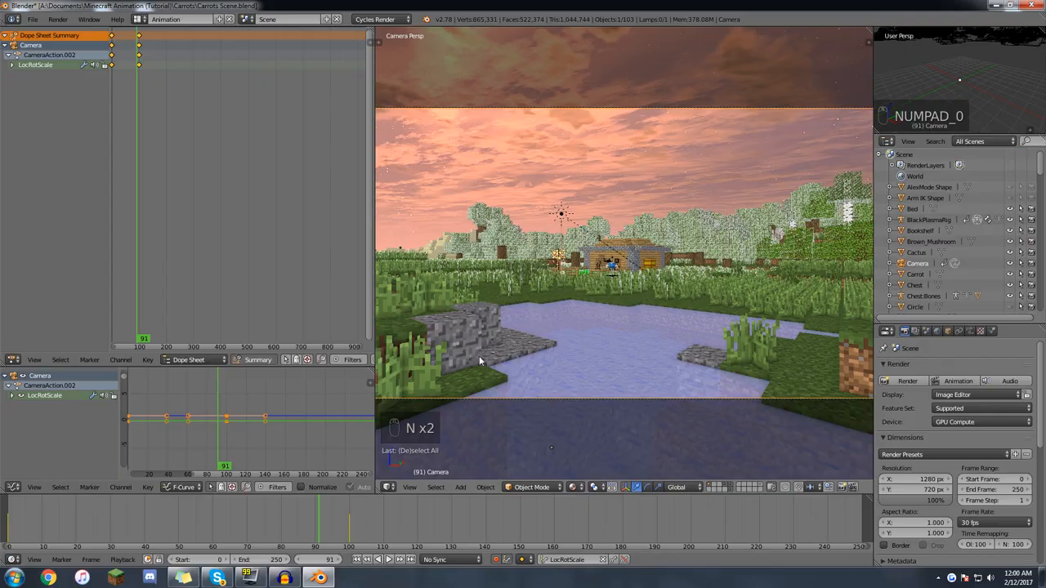
Set the interpolation of the camera's keyframes to Linear and scrub the timeline to review the motion.
middle_click_drag(115, 122, 207, 85)
scroll(237, 81, "up", 10)
scroll(208, 84, "up", 4)
scroll(295, 523, "down", 5)
left_click_drag(278, 527, 356, 530)
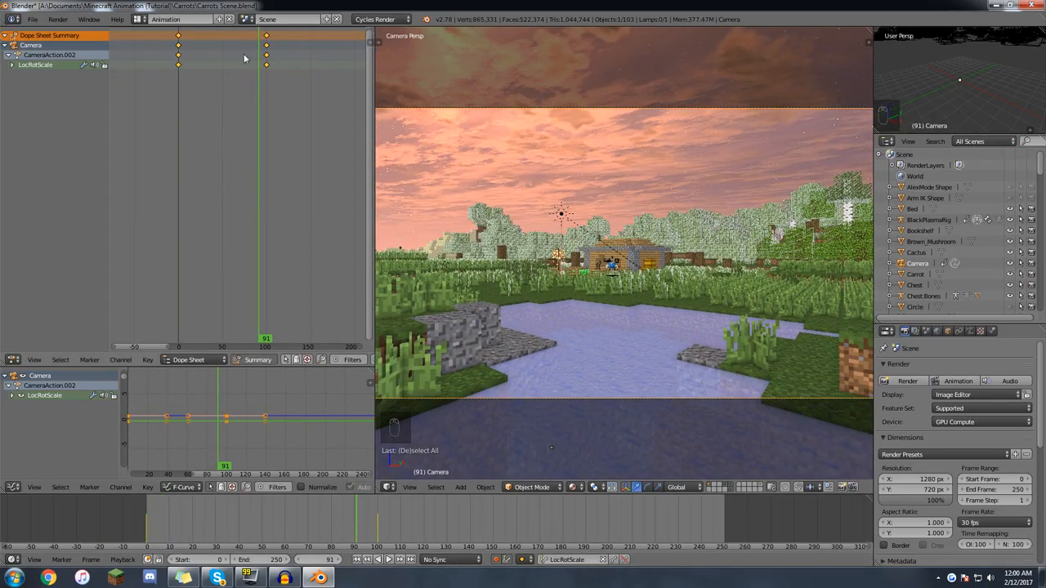
key("t")
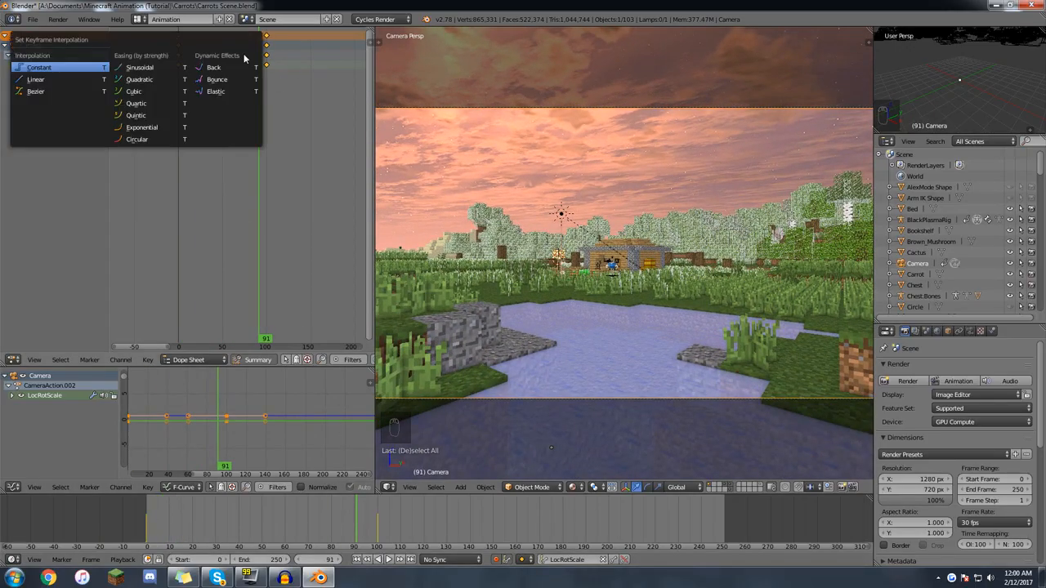
left_click(45, 79)
left_click_drag(149, 520, 369, 509)
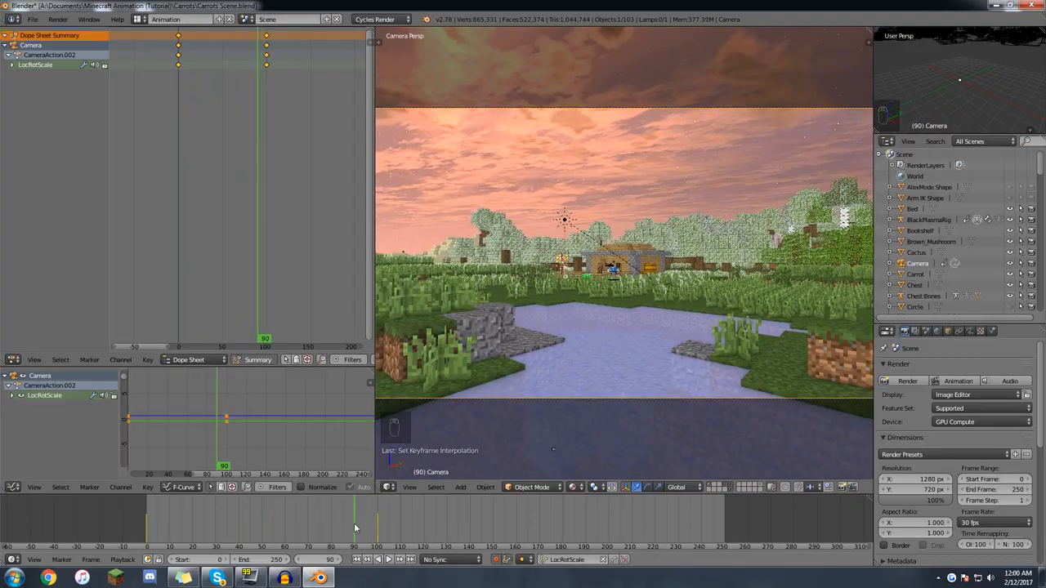
Reframe the camera in fly mode on its frame 100 keyframe, shifting the house toward the right, and scrub back to check.
key("Down")
key("Up")
key("shift+f")
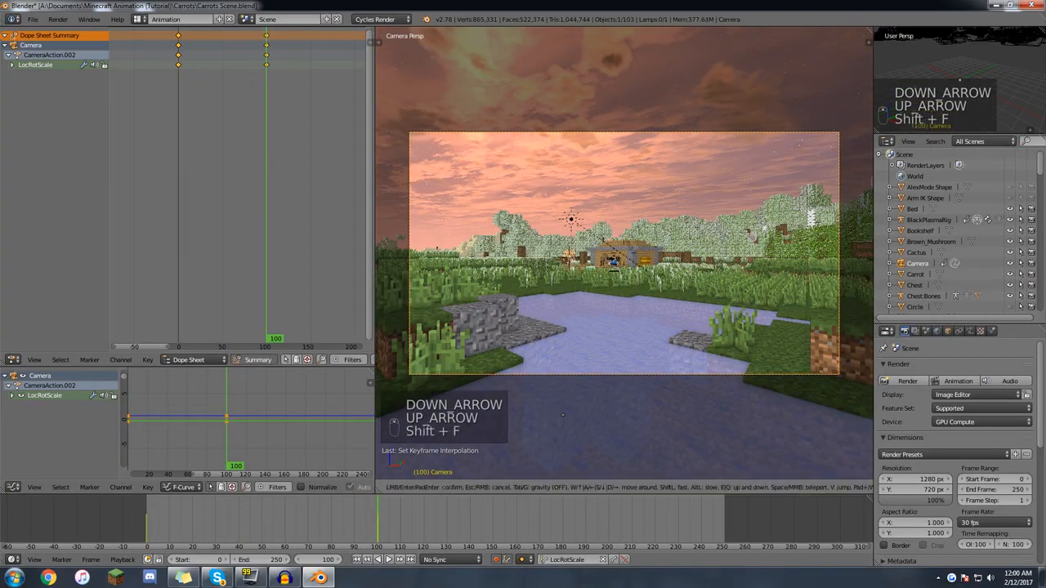
left_click(626, 257)
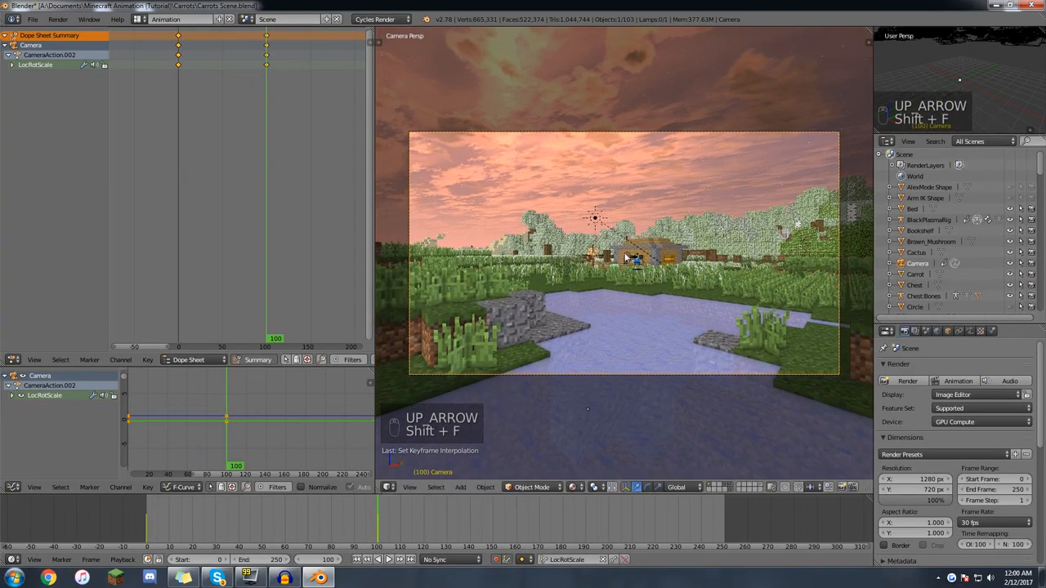
left_click_drag(379, 520, 332, 516)
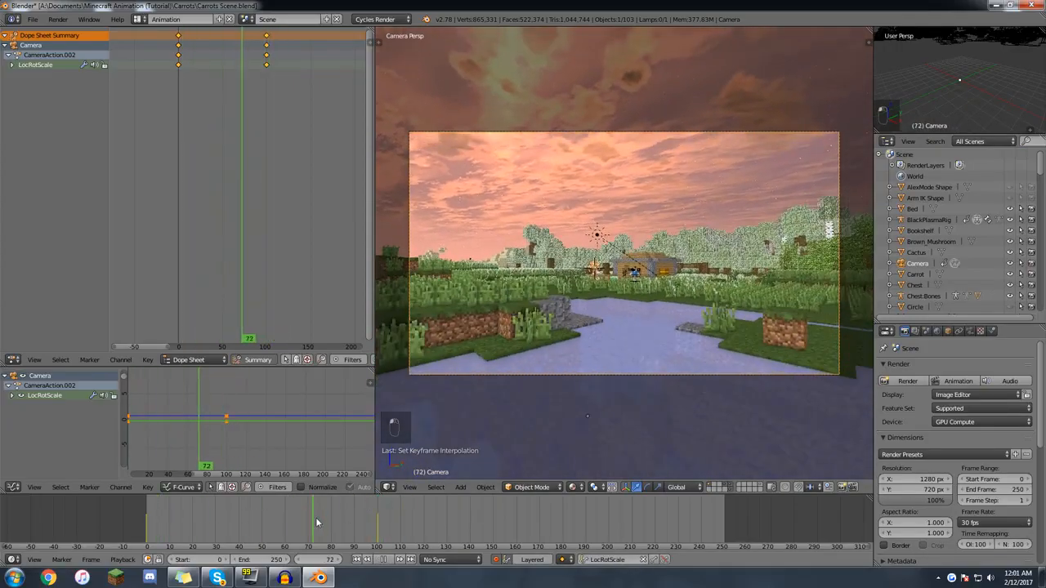
Try flying the camera closer to the house at frame 101, delete that keyframe, and return to frame 100.
key("Up")
key("Right")
key("shift+f")
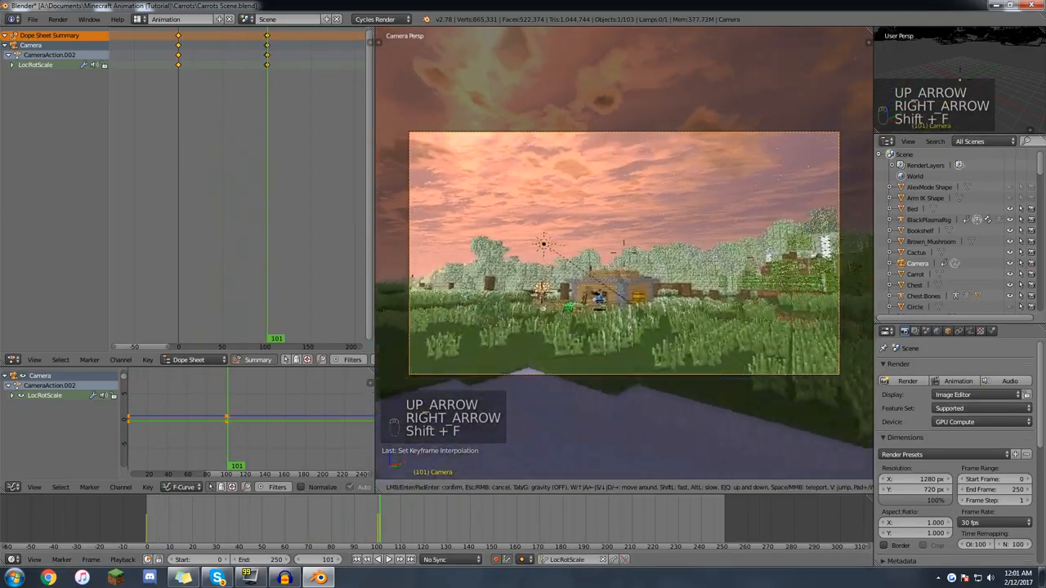
left_click(624, 295)
key("alt+i")
left_click(624, 293)
key("Left")
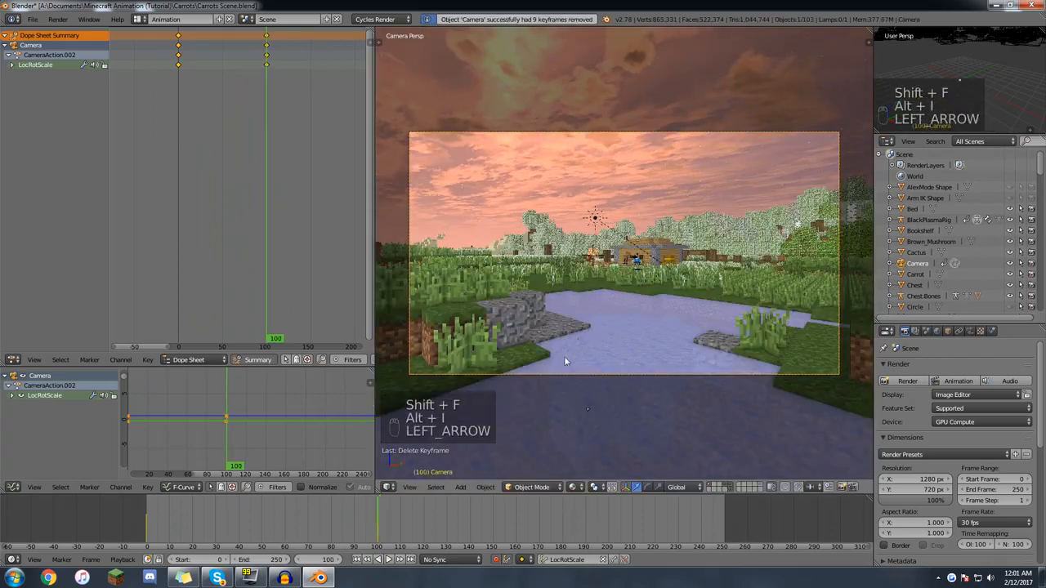
Scrub the timeline and jump repeatedly between the camera's keyframes at frames 0 and 100 to examine both positions.
left_click_drag(395, 520, 369, 514)
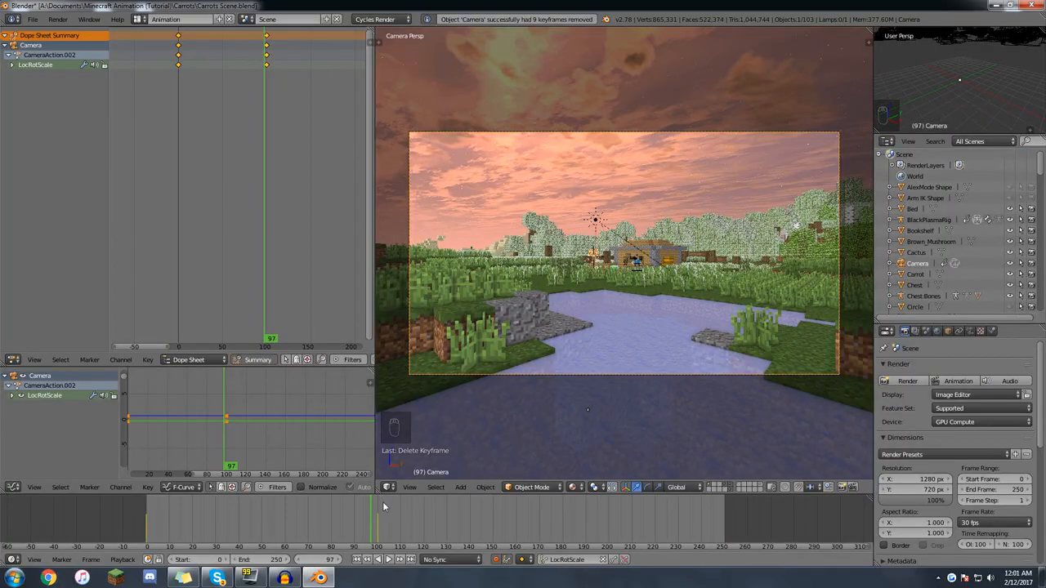
key("Up")
key("Down")
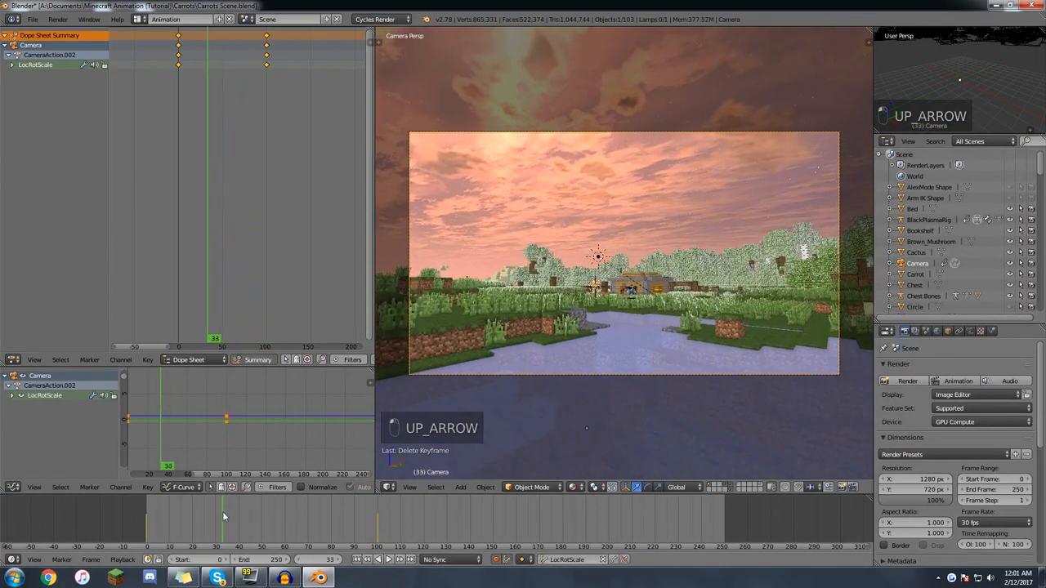
key("Up")
key("Down")
key("Up")
key("Down")
key("Up")
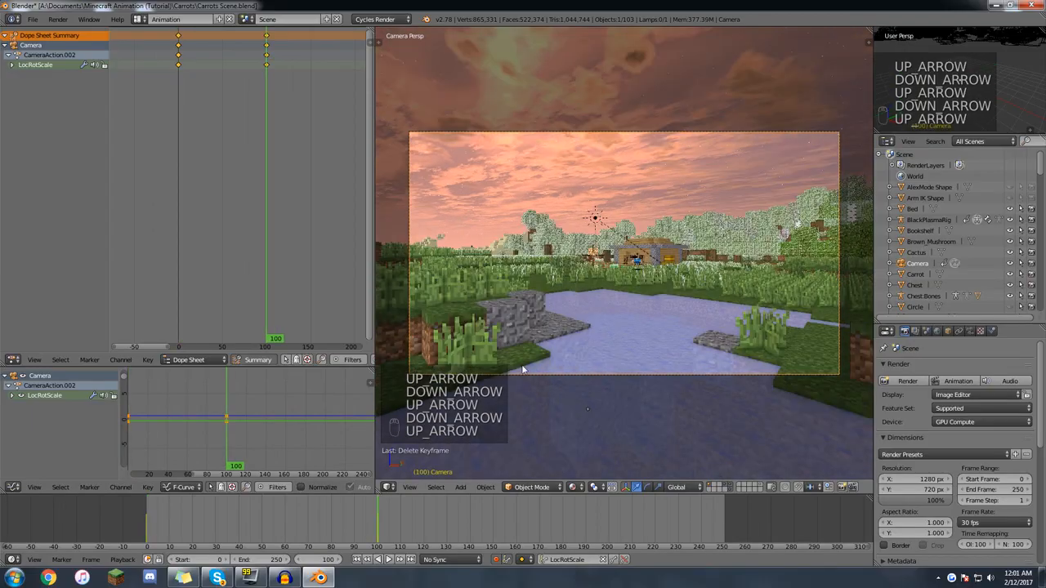
key("Down")
key("Up")
key("Down")
key("Up")
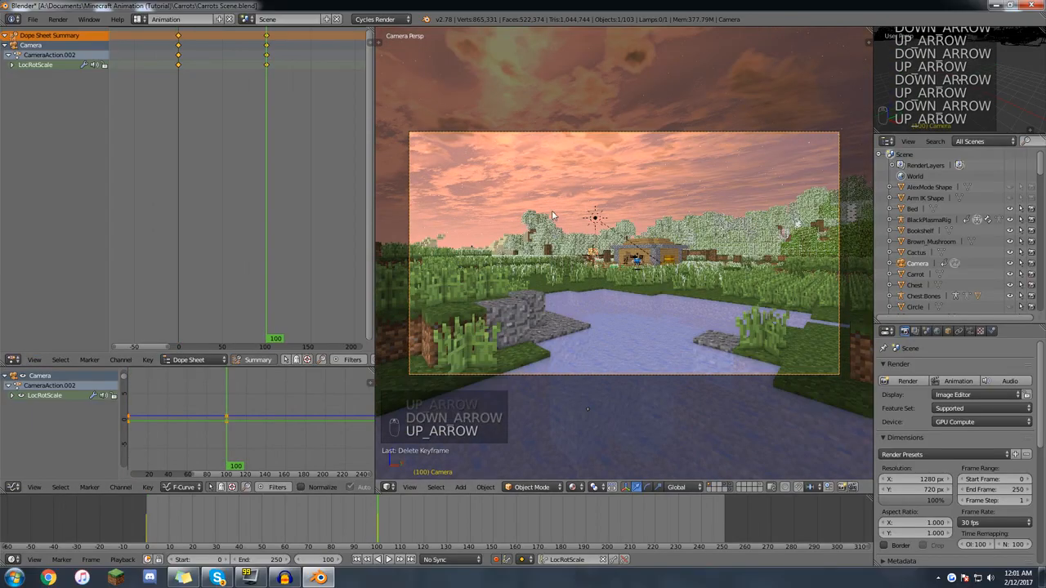
Widen the 3D viewport by narrowing the animation editors, and fit the whole camera frame inside it.
key("a")
key("a")
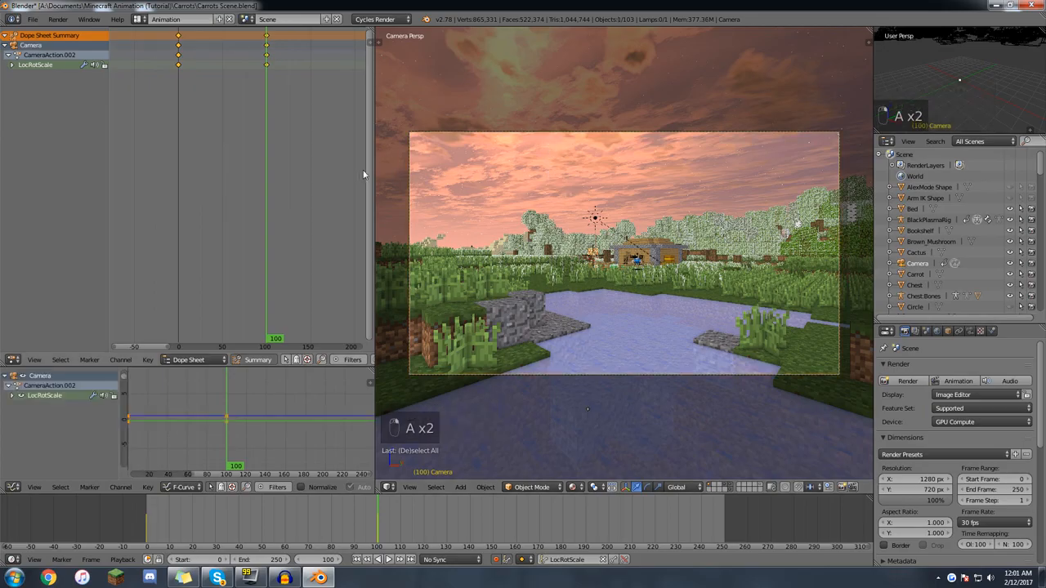
left_click_drag(367, 169, 346, 169)
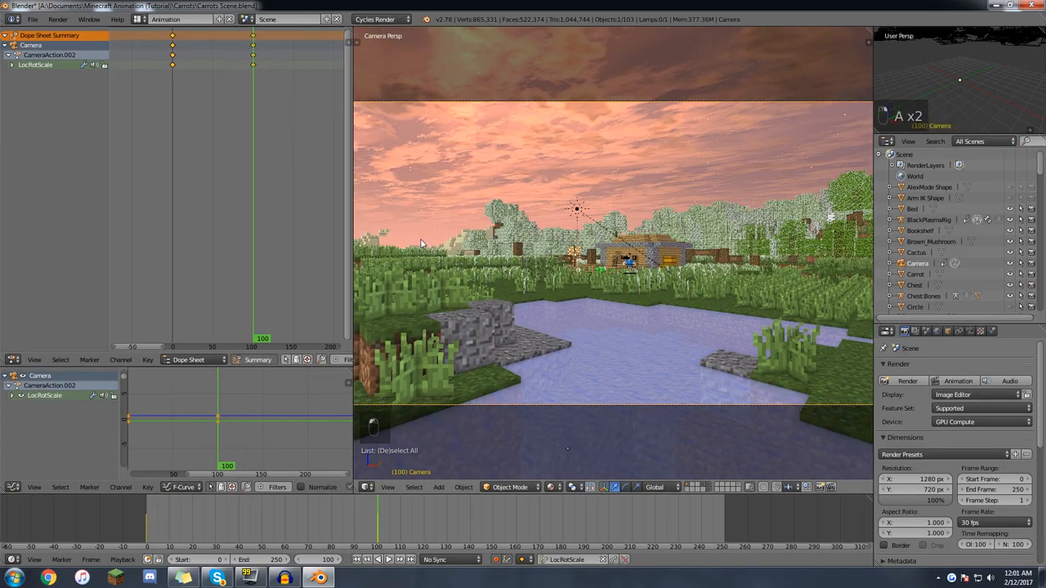
mouse_move(494, 255)
middle_mouse_down("ctrl")
mouse_move(487, 269)
mouse_move(501, 249)
middle_mouse_up("ctrl")
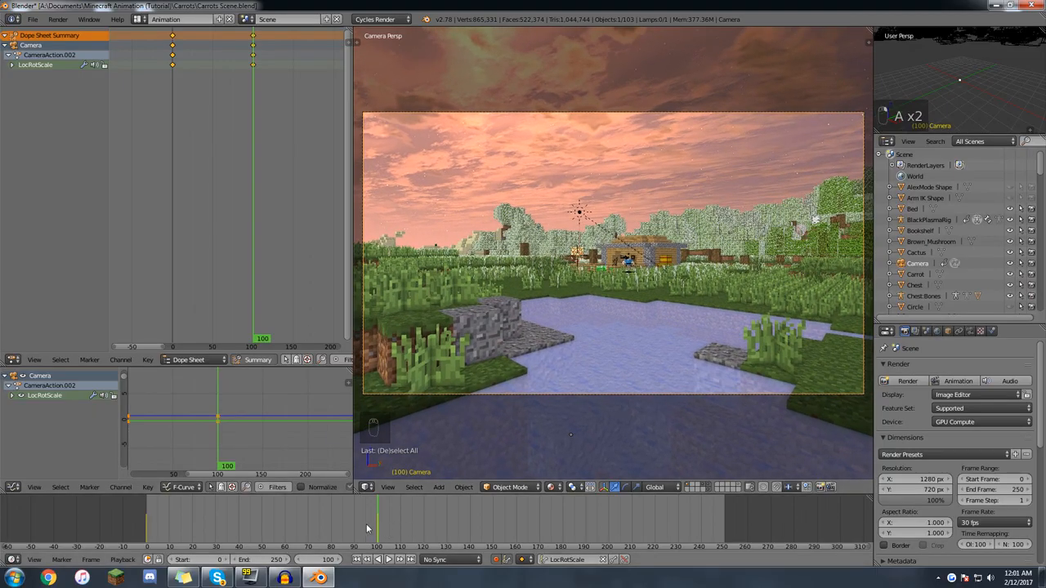
Go one frame past the frame 100 keyframe and fly the camera close to the house's front for a new shot at frame 101.
mouse_move(366, 523)
left_mouse_down()
mouse_move(242, 523)
mouse_move(369, 523)
left_mouse_up()
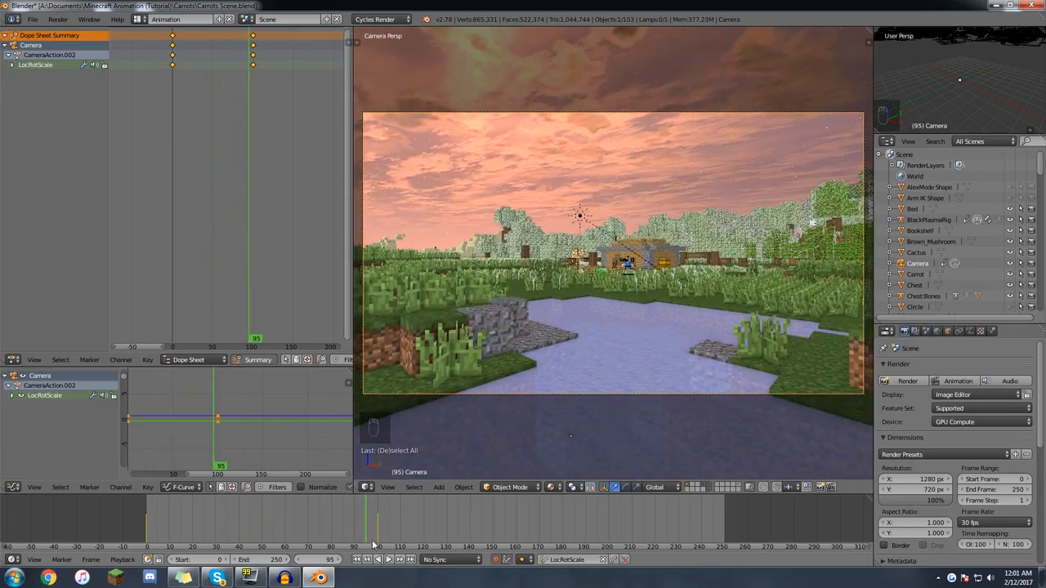
key("Up")
scroll(384, 531, "up", 1)
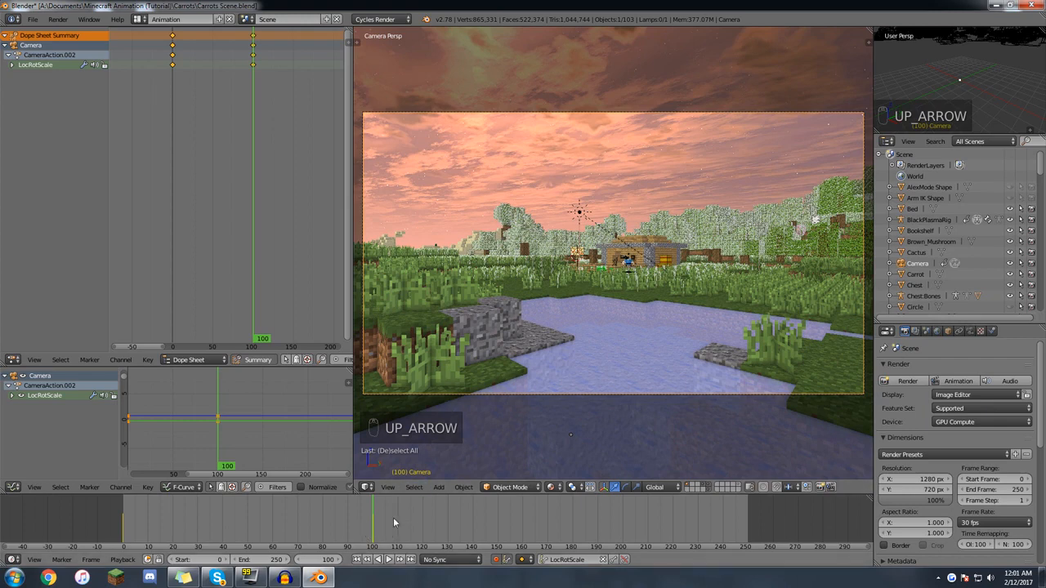
key("Down")
key("Up")
scroll(393, 534, "up", 1)
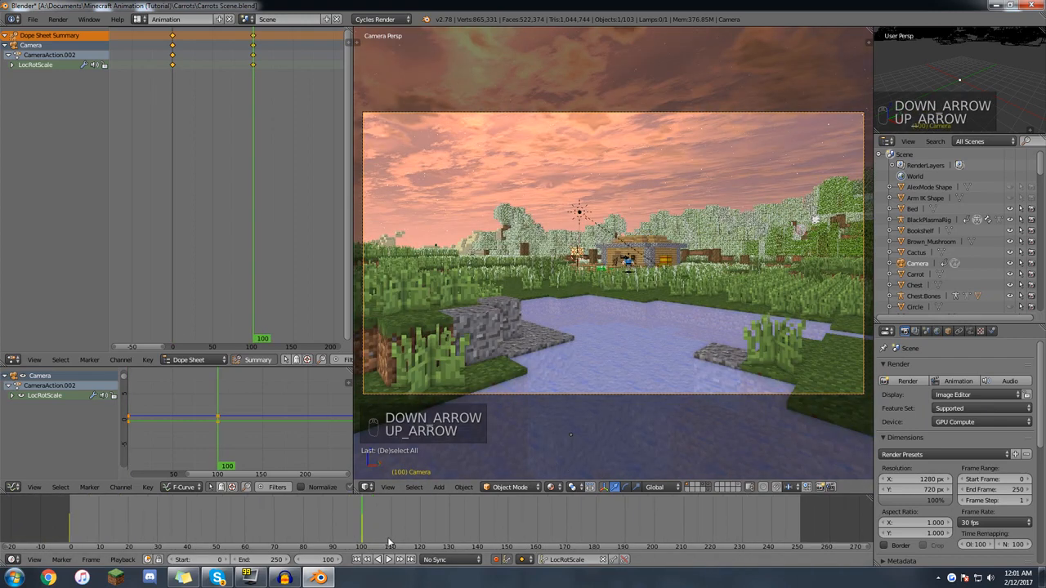
key("Right")
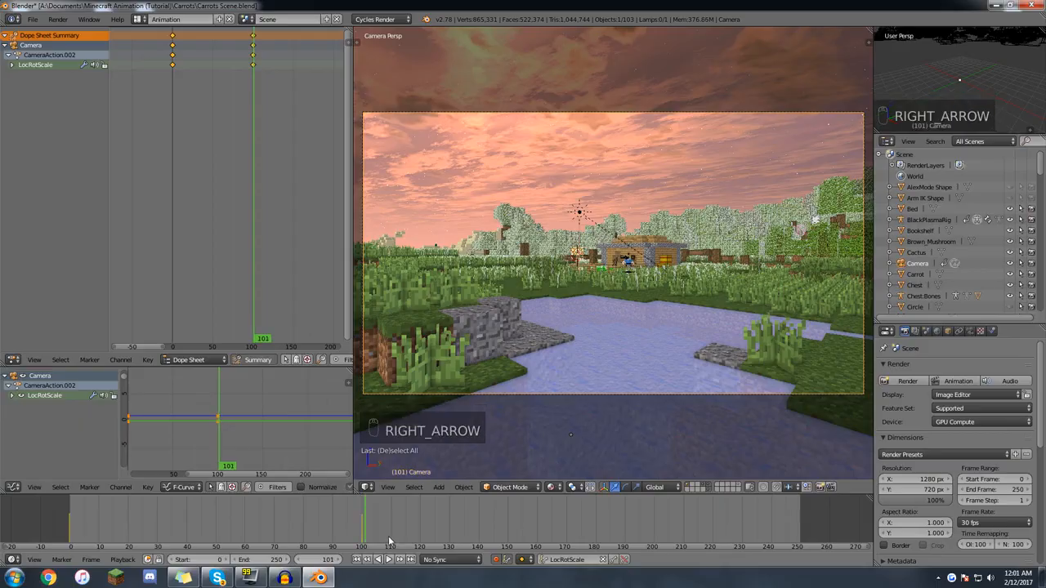
key("shift+f")
key("w")
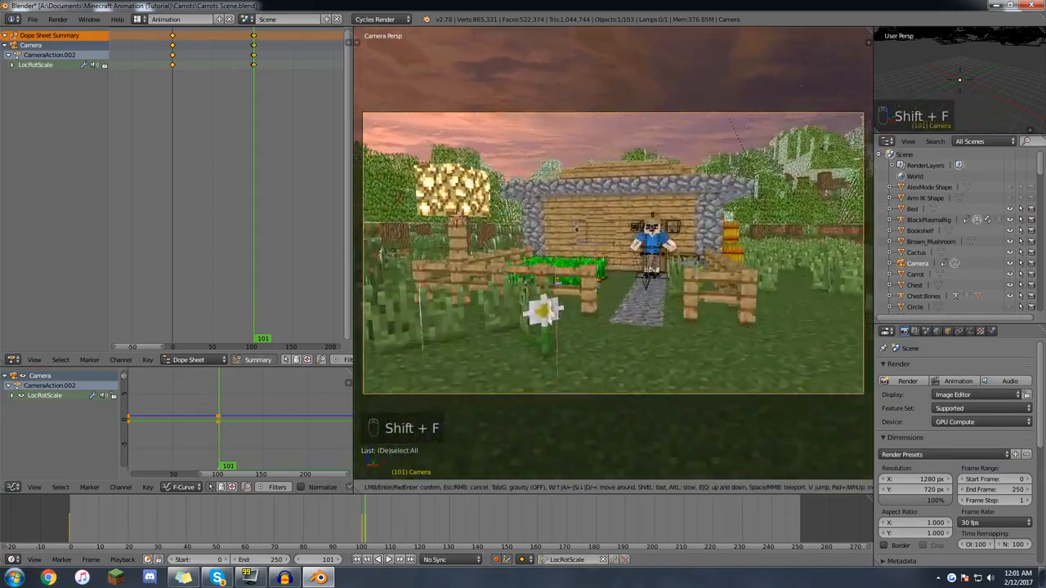
left_click(526, 411)
Scrub over the cut and refly the frame 101 camera to a lower view with the flower in front of the house.
left_click_drag(264, 518, 368, 510)
key("Down")
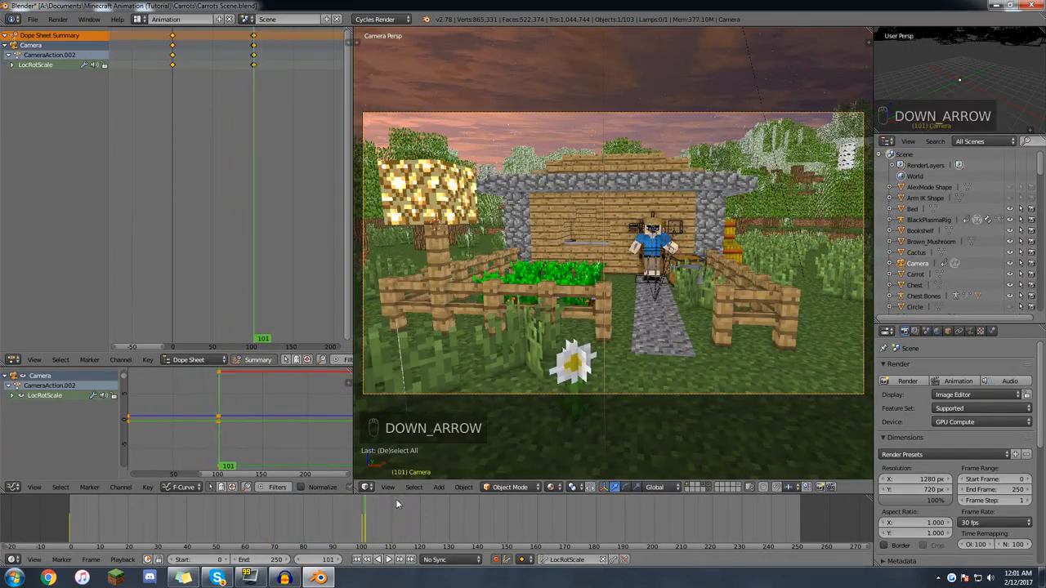
key("shift+f")
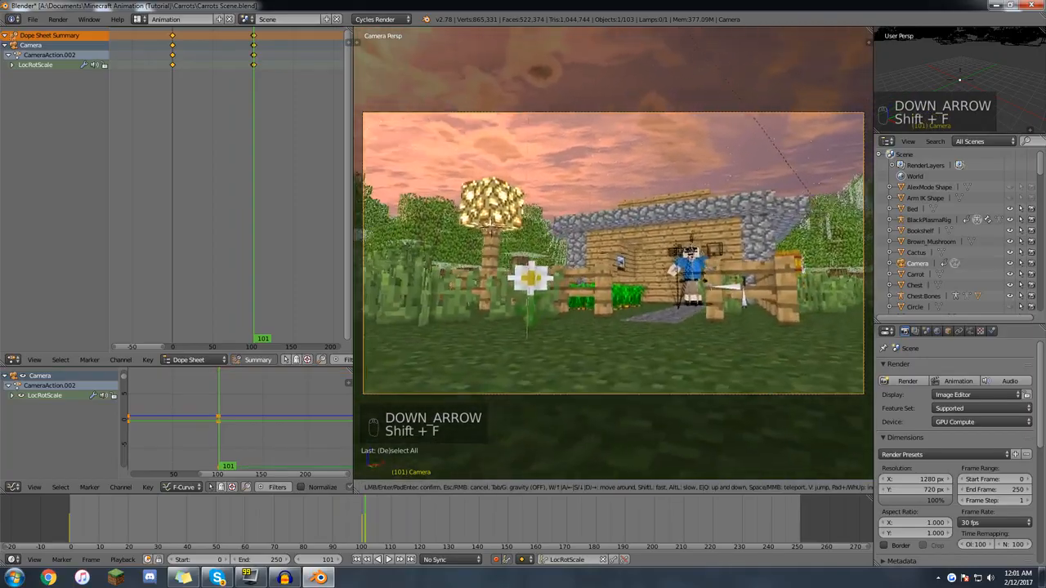
left_click(613, 253)
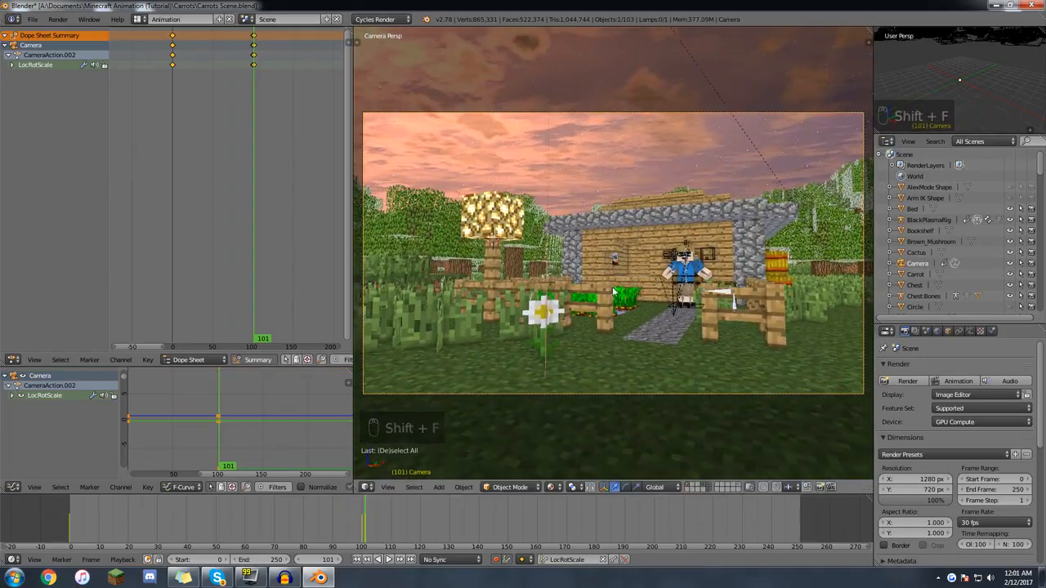
Scrub over the cut and jump between the frame 100 and frame 101 camera views to compare both shots.
left_click_drag(343, 524, 383, 497)
key("Down")
key("Left")
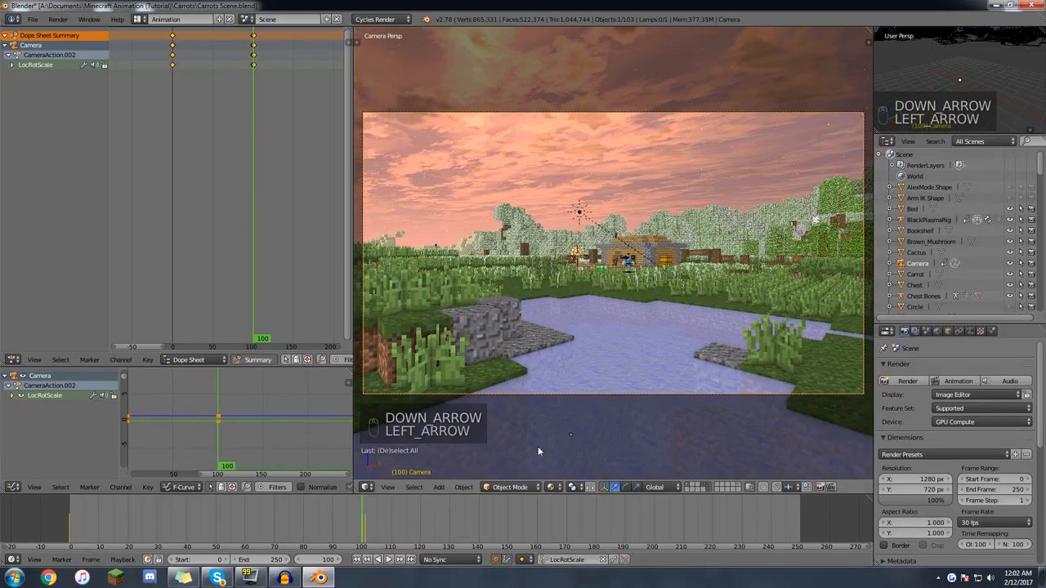
key("Up")
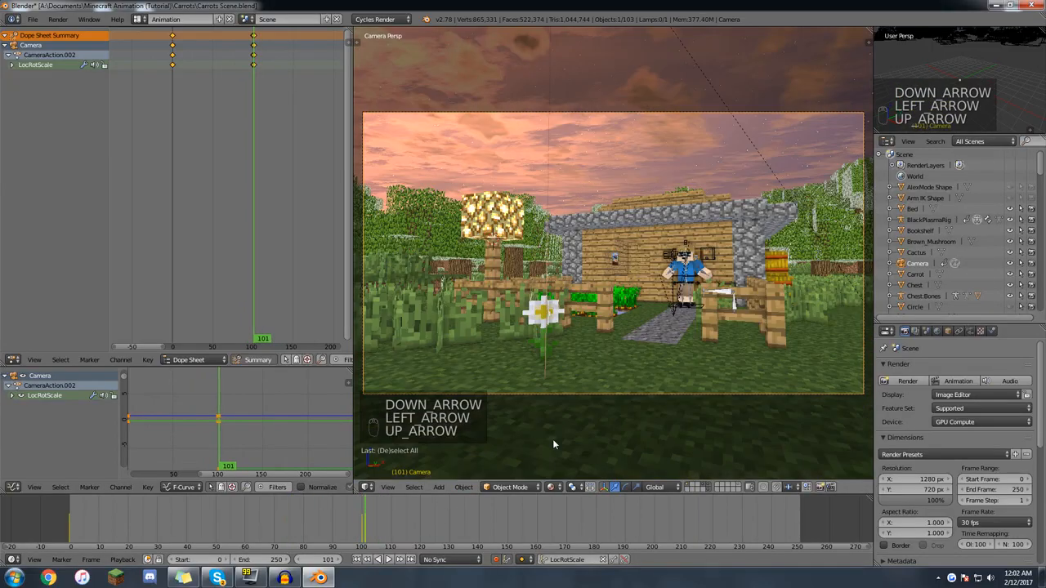
Fly the camera slightly toward the house at frame 142 to keyframe the second shot's end, and compare it with the shot's starting view.
left_click(425, 523)
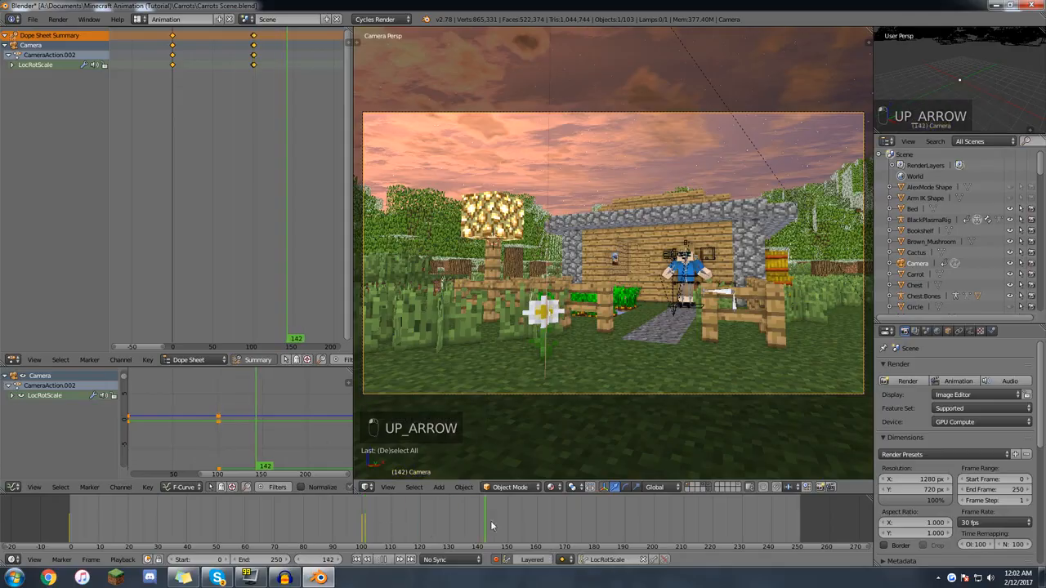
key("shift+f")
key("w")
left_click(613, 253)
left_click_drag(383, 516, 327, 502)
key("Up")
key("Down")
key("Up")
key("shift+f")
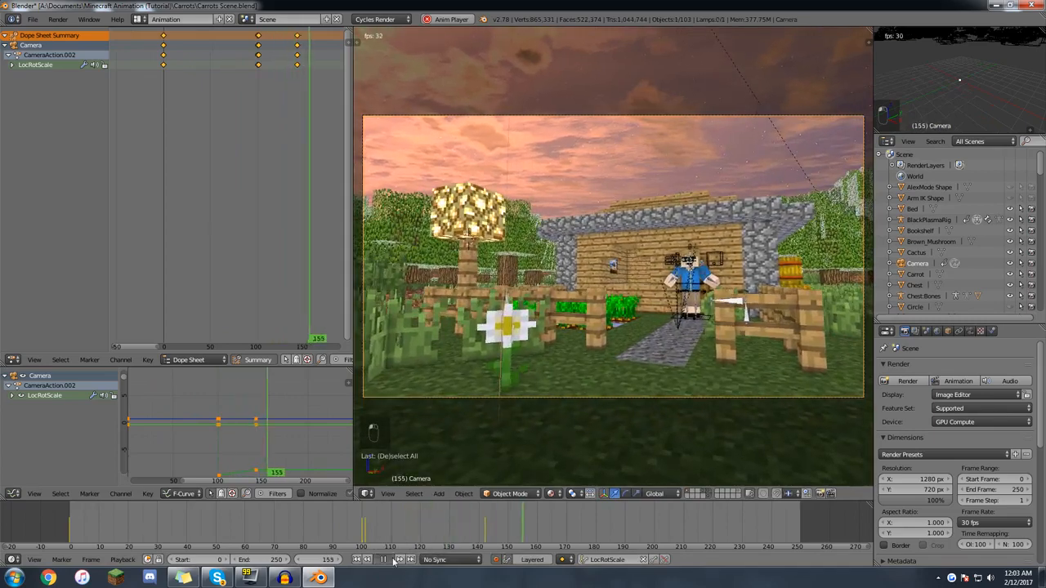
Play back the second shot to judge the speed of the camera's move.
left_click(387, 560)
key("alt+a")
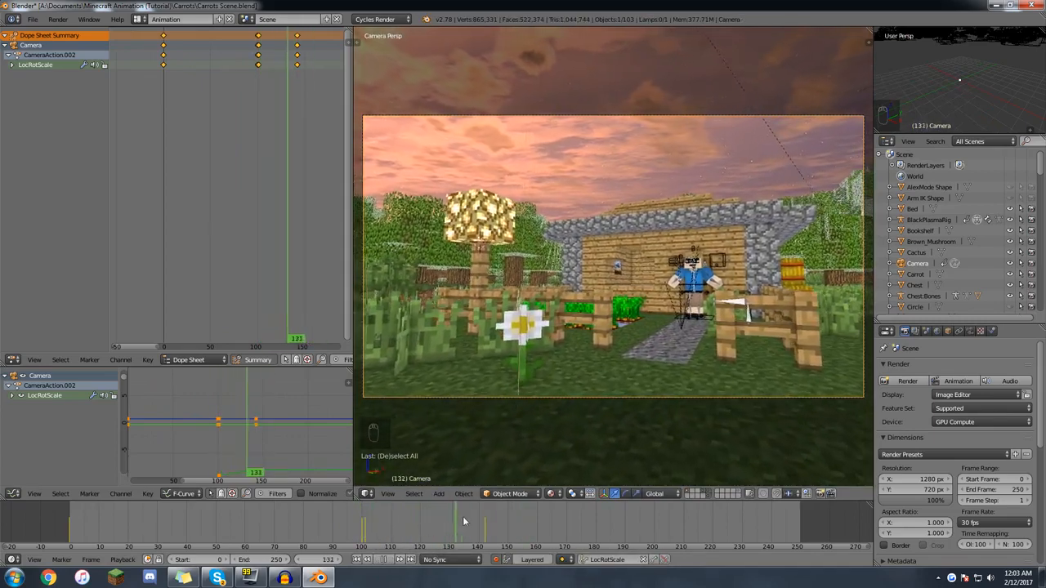
key("alt+a")
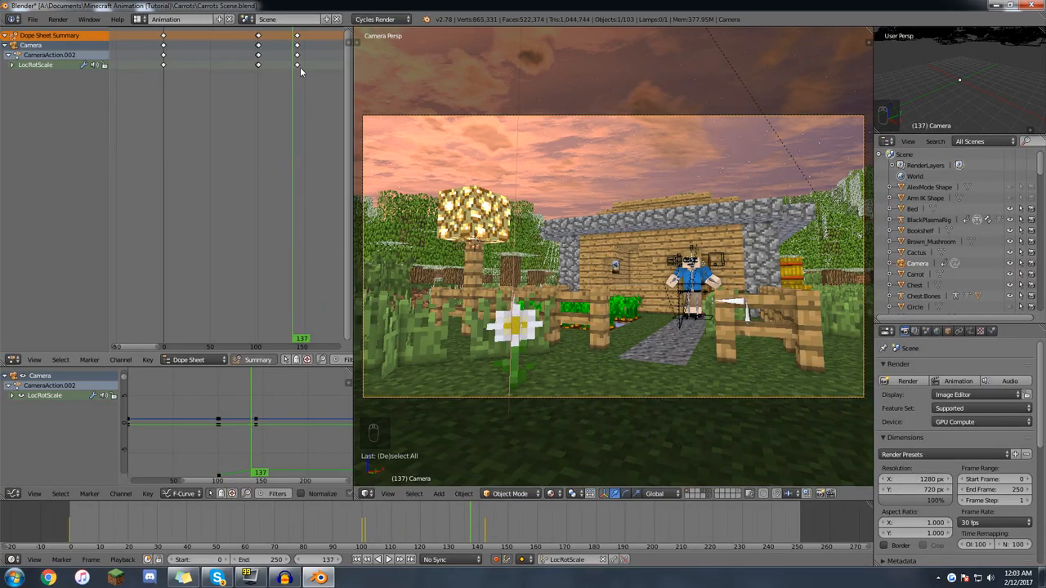
Move the camera's last keyframe from frame 142 to about frame 197 and play back the slower move.
right_click(299, 64)
middle_click_drag(271, 74, 255, 80)
key("g")
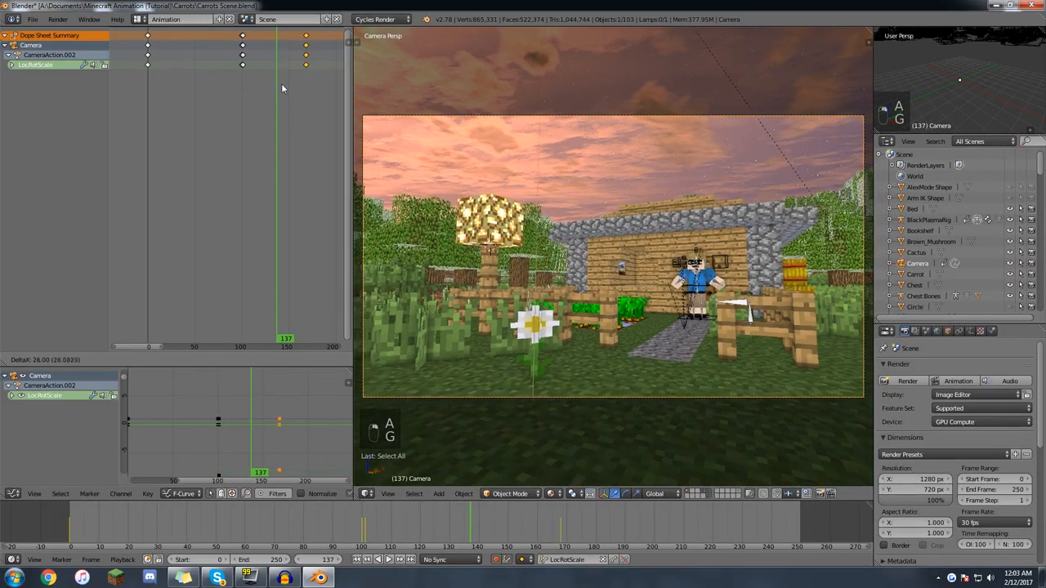
left_click(304, 88)
scroll(282, 110, "down", 2)
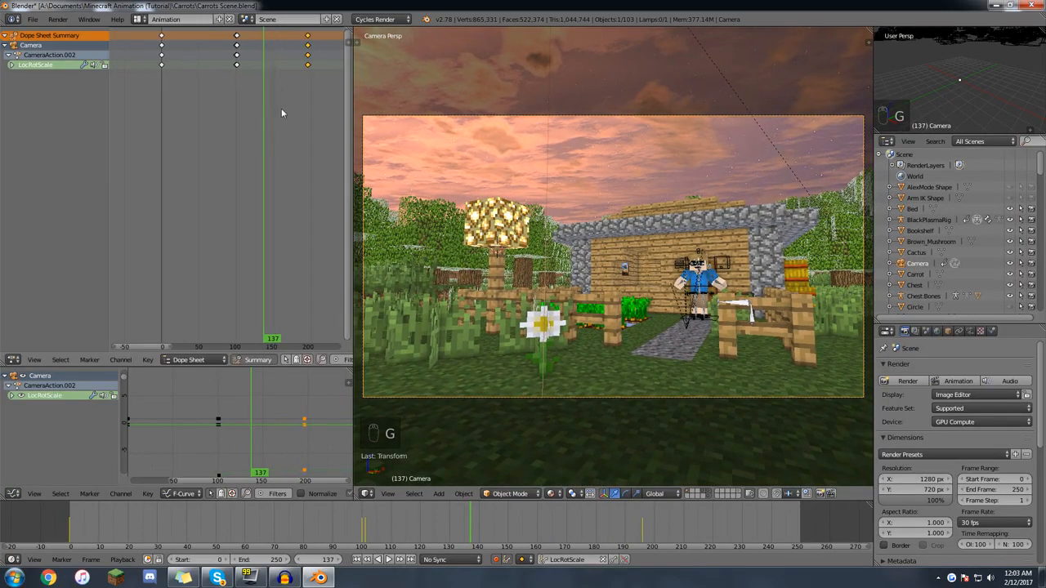
key("alt+a")
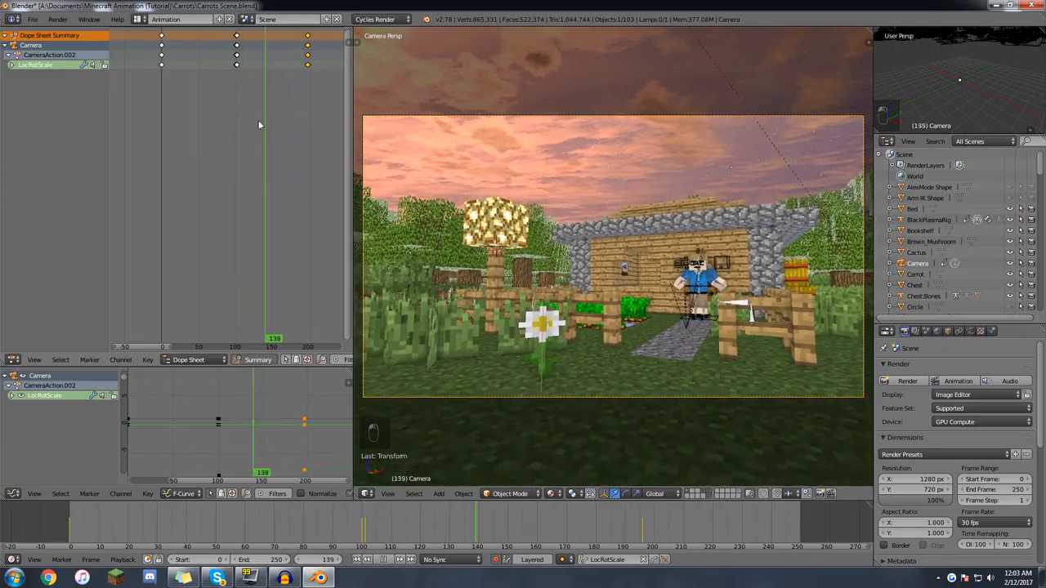
key("Escape")
Set all the camera keyframes to Bezier interpolation and play the animation from the beginning through the cut.
key("a")
key("a")
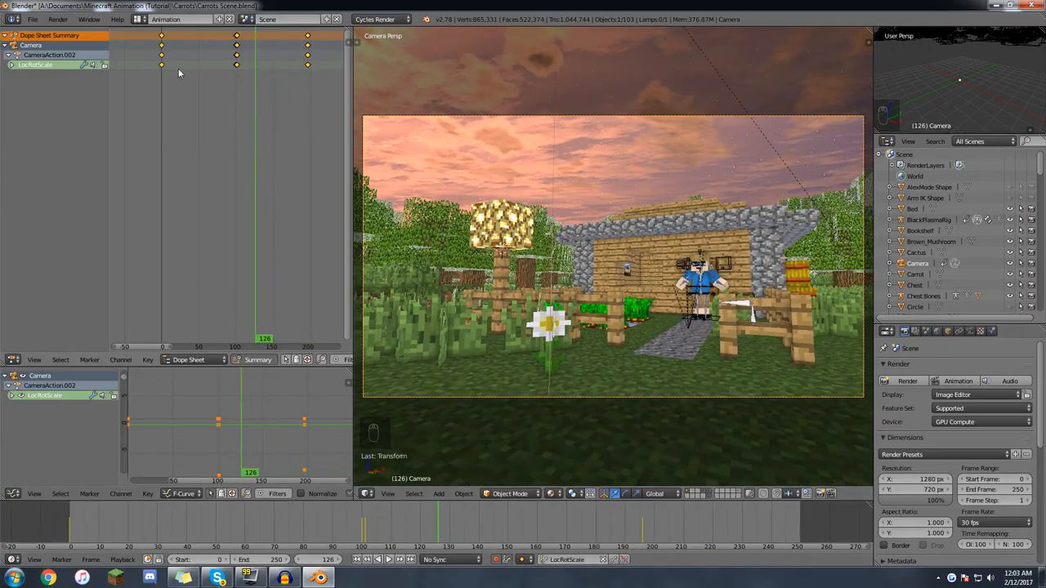
key("t")
left_click(167, 82)
left_click(64, 511)
key("alt+a")
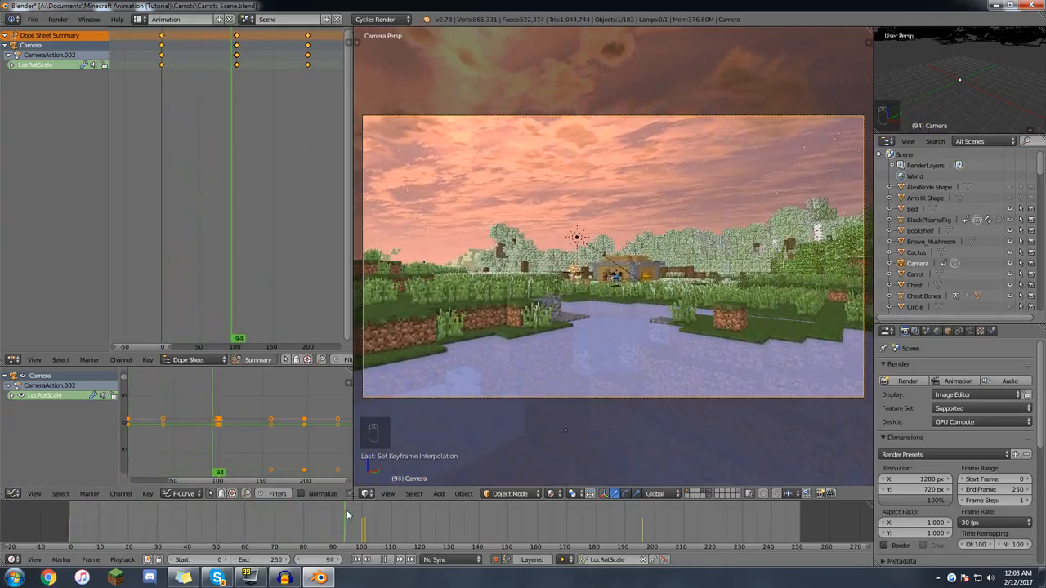
left_click_drag(364, 512, 394, 502)
key("Escape")
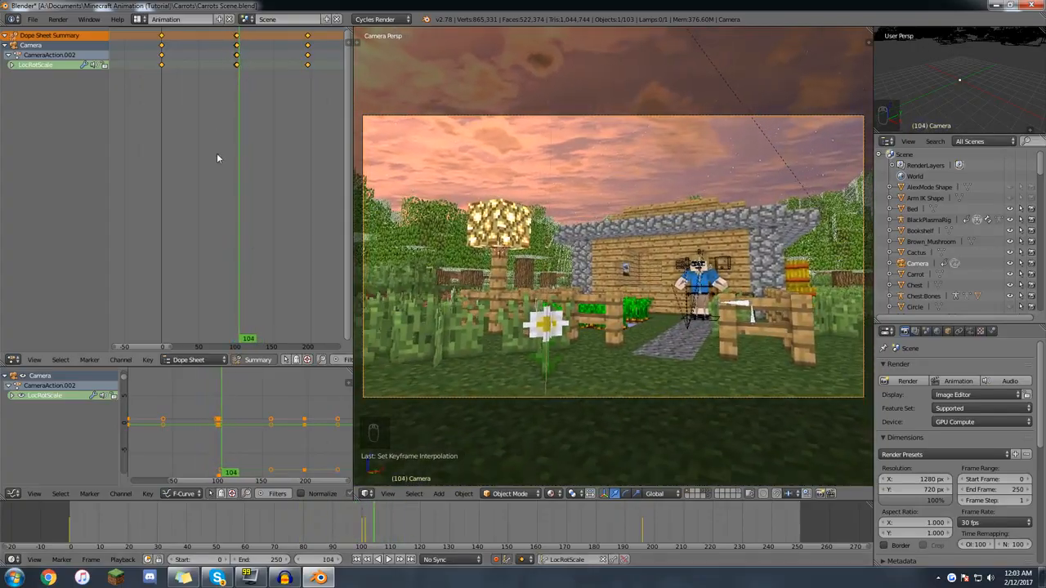
Set all the camera keyframes back to Linear interpolation and widen the 3D viewport by narrowing the animation editors.
key("a")
key("t")
left_click(218, 64)
left_click_drag(161, 86, 299, 107)
key("a")
key("a")
left_click_drag(353, 230, 268, 230)
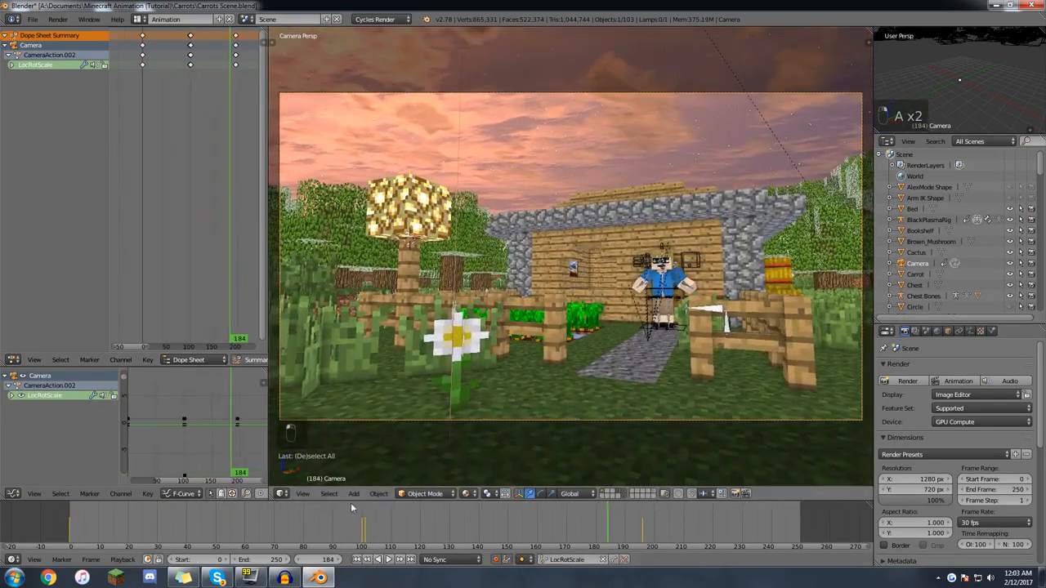
Play the animation from the start and scrub the timeline toward the cut to review both camera shots.
key("shift+Left")
key("alt+a")
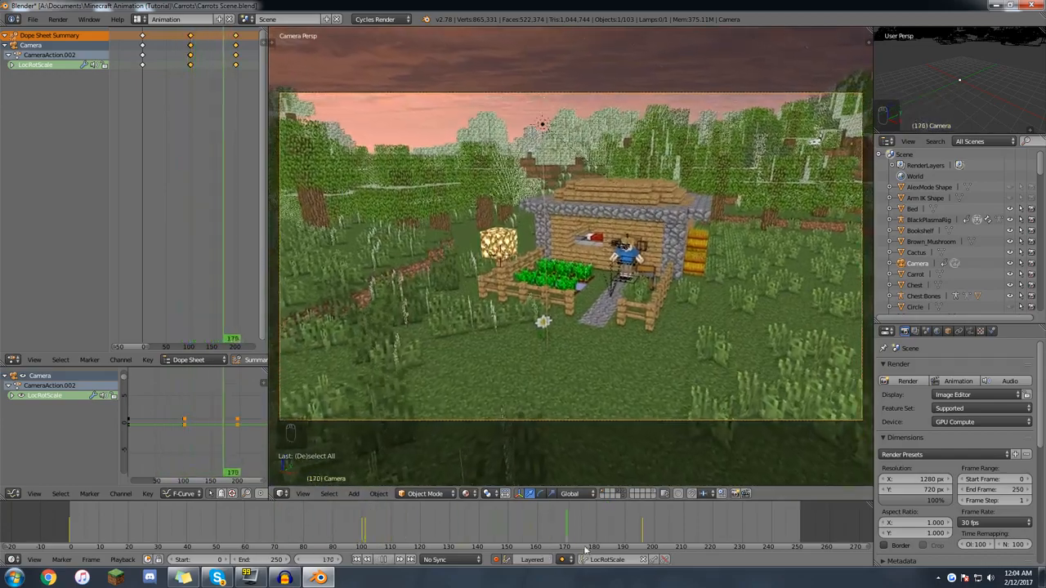
left_click(322, 532)
left_click_drag(322, 531, 359, 525)
key("alt+a")
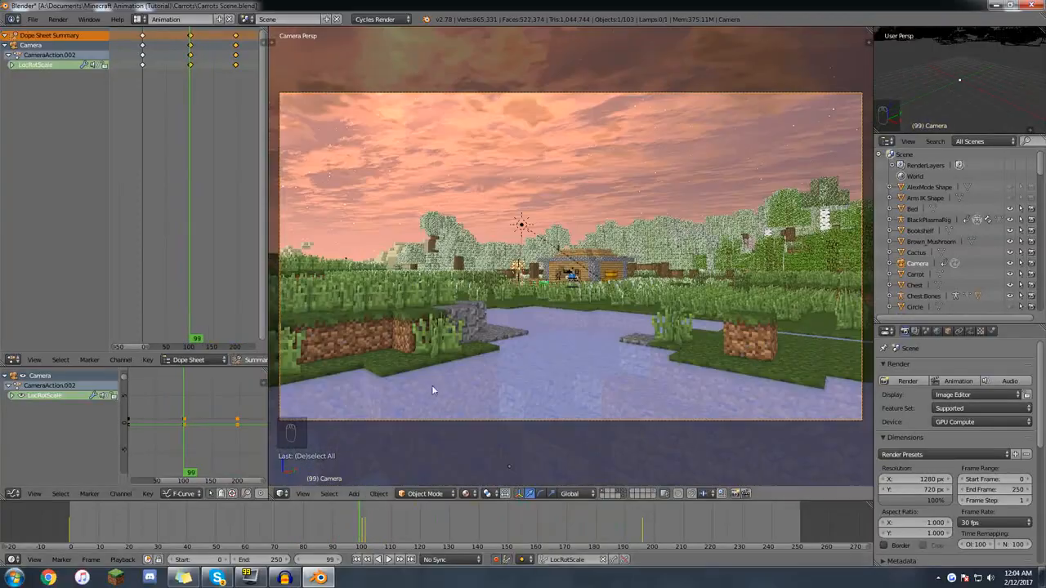
Go to the camera keyframe at frame 100 and show the camera's lens settings.
key("Up")
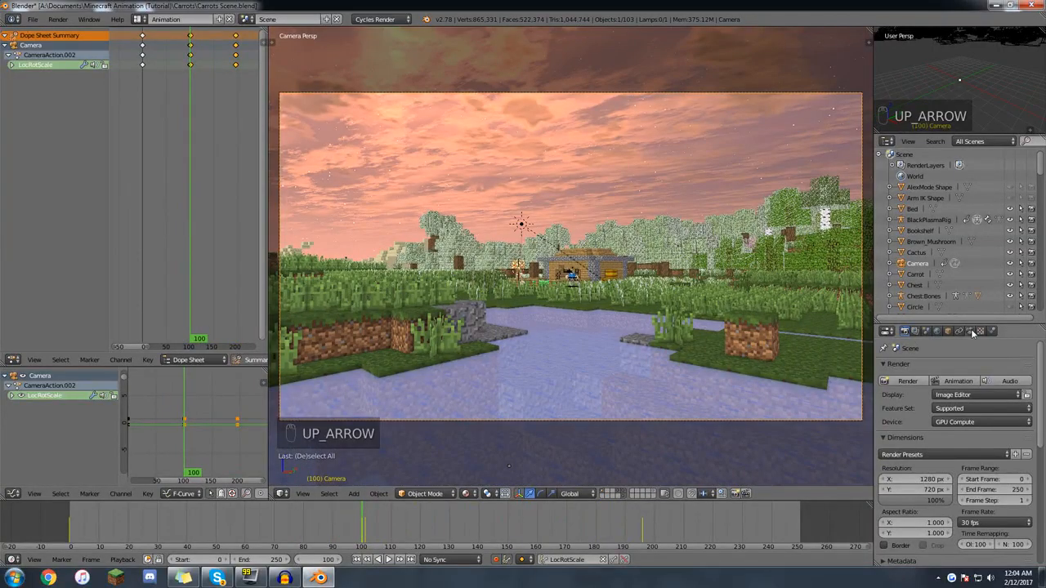
left_click(970, 332)
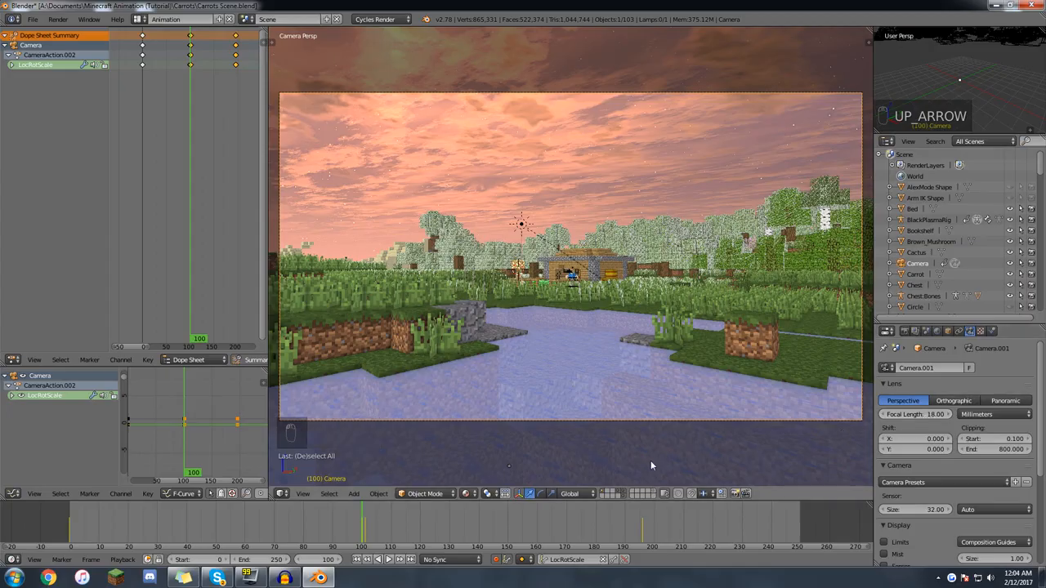
key("Left")
key("Right")
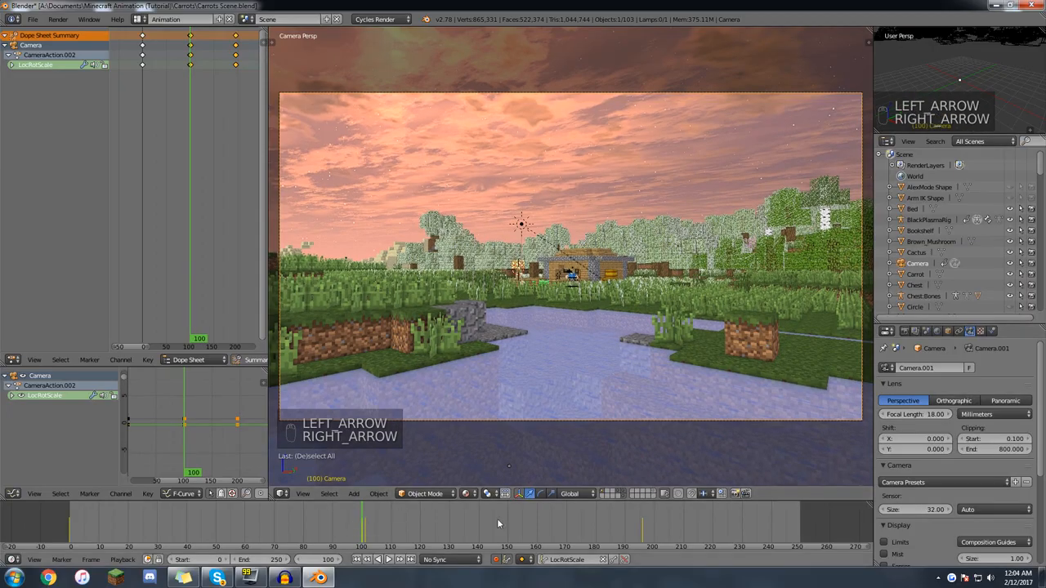
Insert a keyframe for the camera's focal length of 18 mm at frame 100.
right_click(937, 416)
left_click(900, 413)
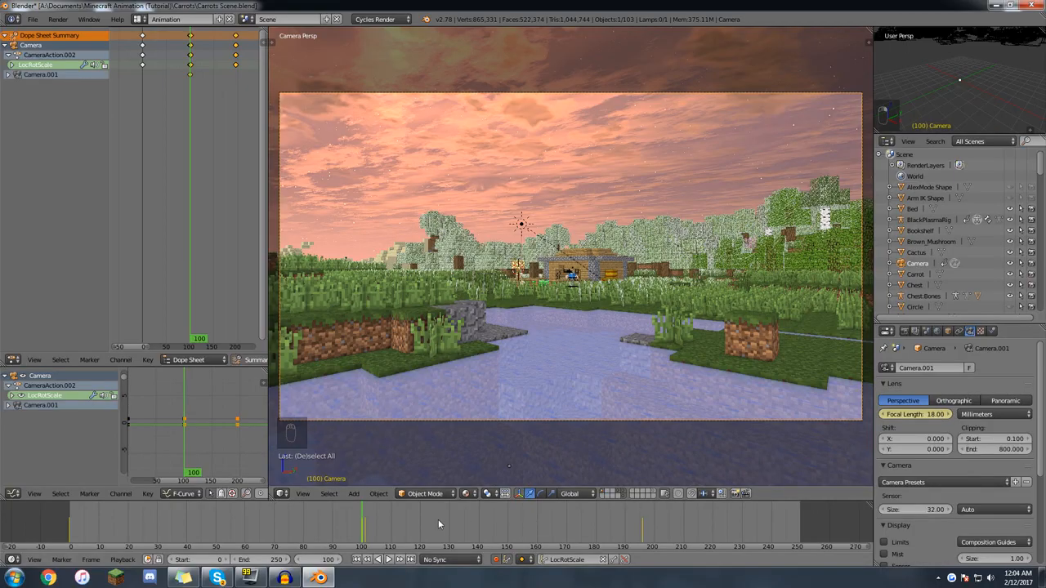
key("Right")
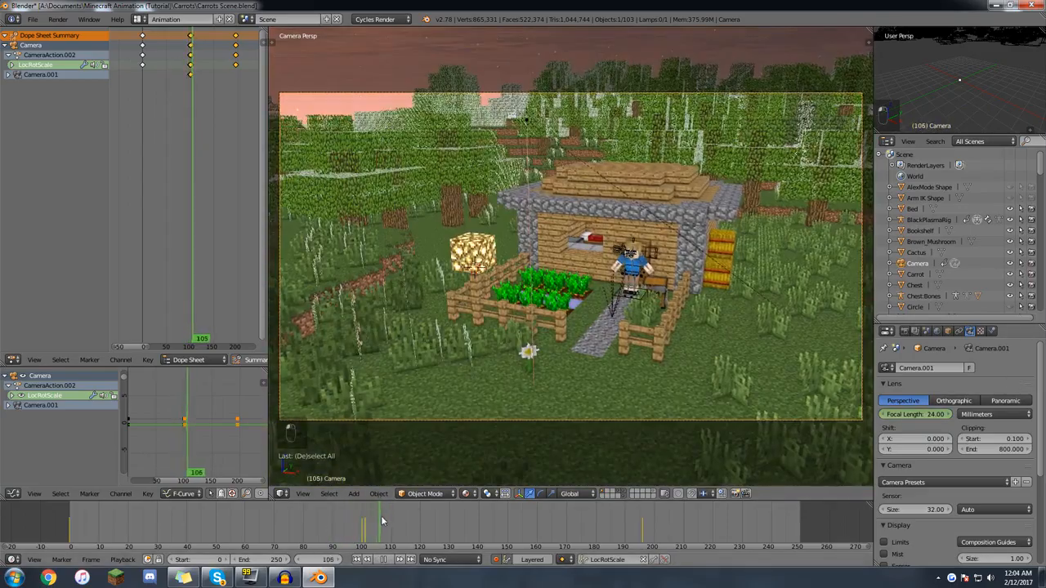
Fly the camera in front of the house's doorway and preview the shot around frames 177 to 187.
key("Down")
key("shift+f")
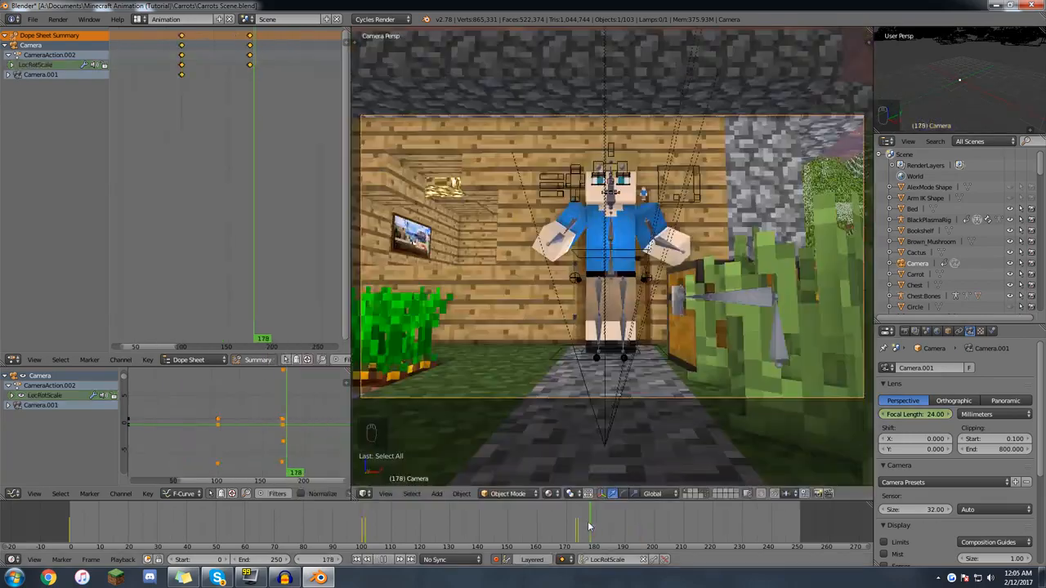
key("Escape")
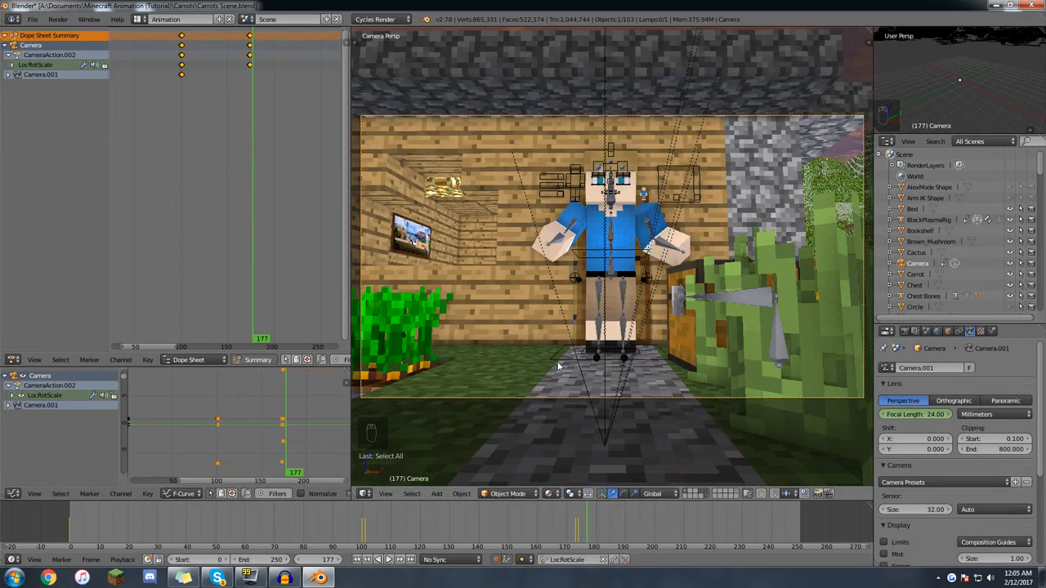
key("Right")
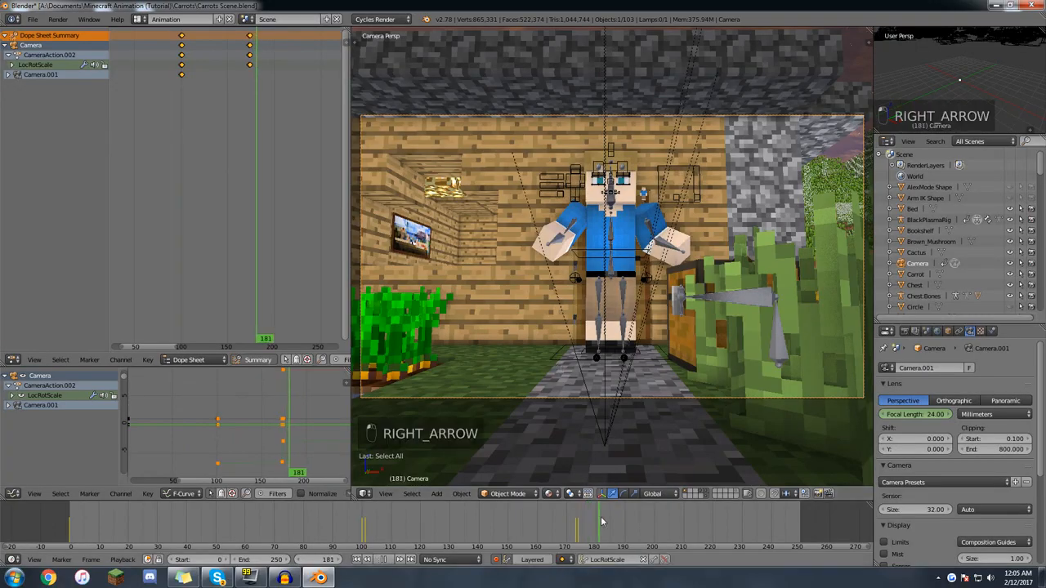
left_click(565, 517)
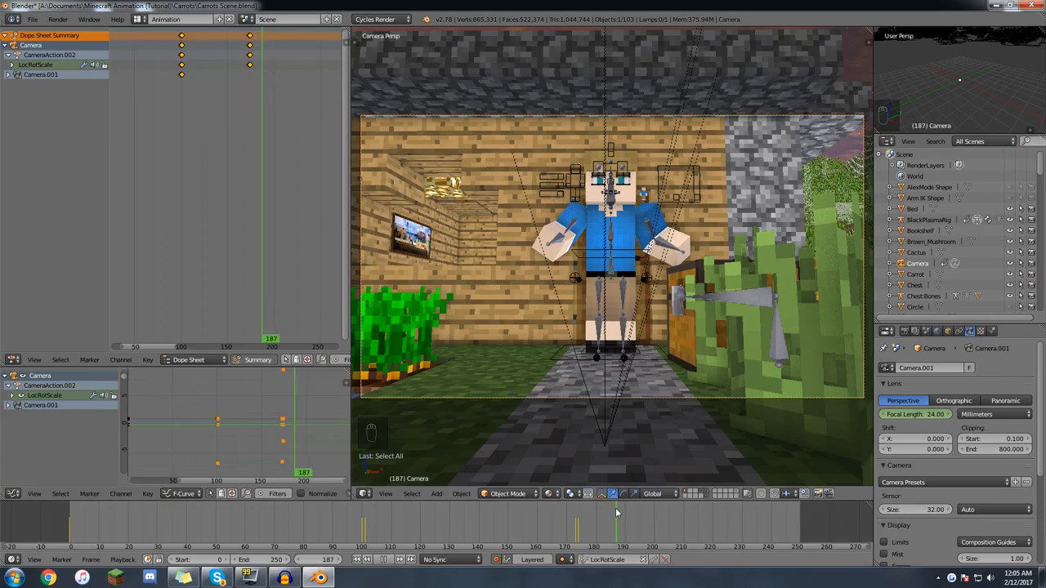
key("alt+a")
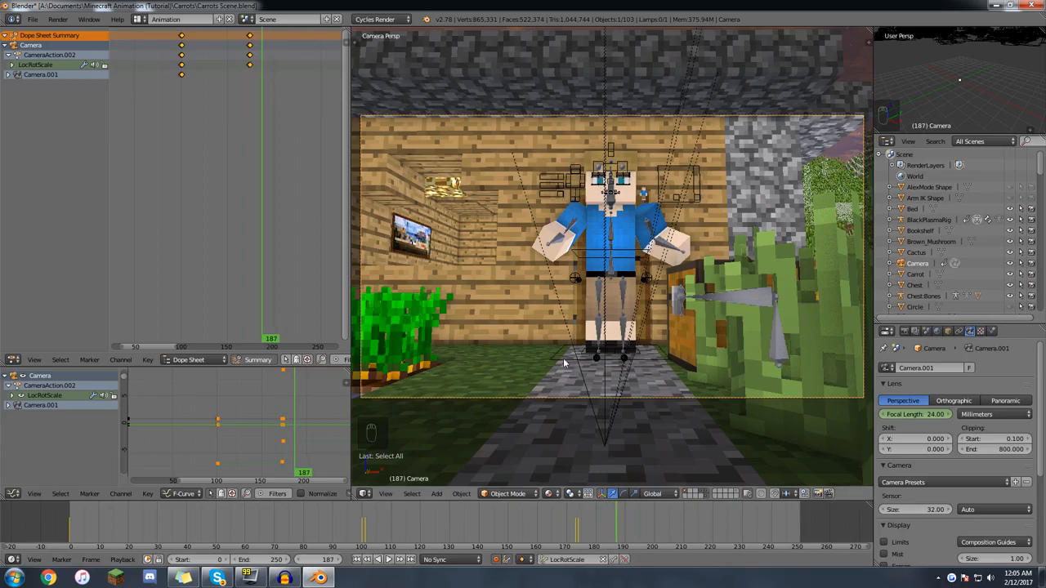
Select the character rig's root bone and move it back inside the house behind the doorway at frame 187.
right_click(556, 235)
middle_click_drag(556, 235, 619, 299)
key("f")
scroll(605, 272, "down", 7)
scroll(609, 267, "down", 6)
scroll(569, 257, "up", 6)
left_click_drag(619, 299, 529, 270)
middle_click_drag(527, 274, 578, 269)
key("f")
scroll(578, 270, "down", 6)
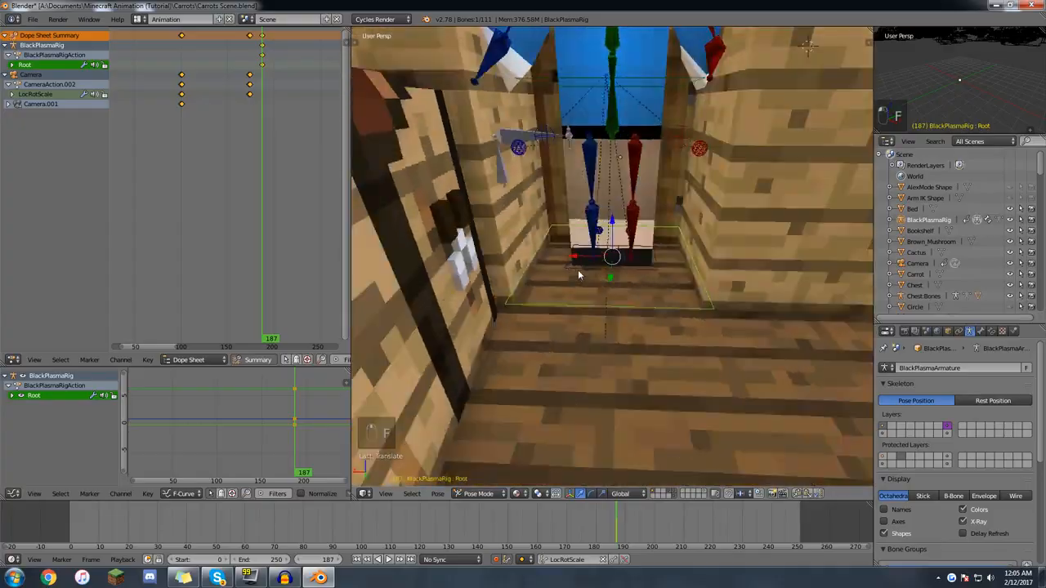
middle_click_drag(592, 278, 494, 233)
Select the wooden door and keyframe its closed rotation at frame 182.
key("KP_0")
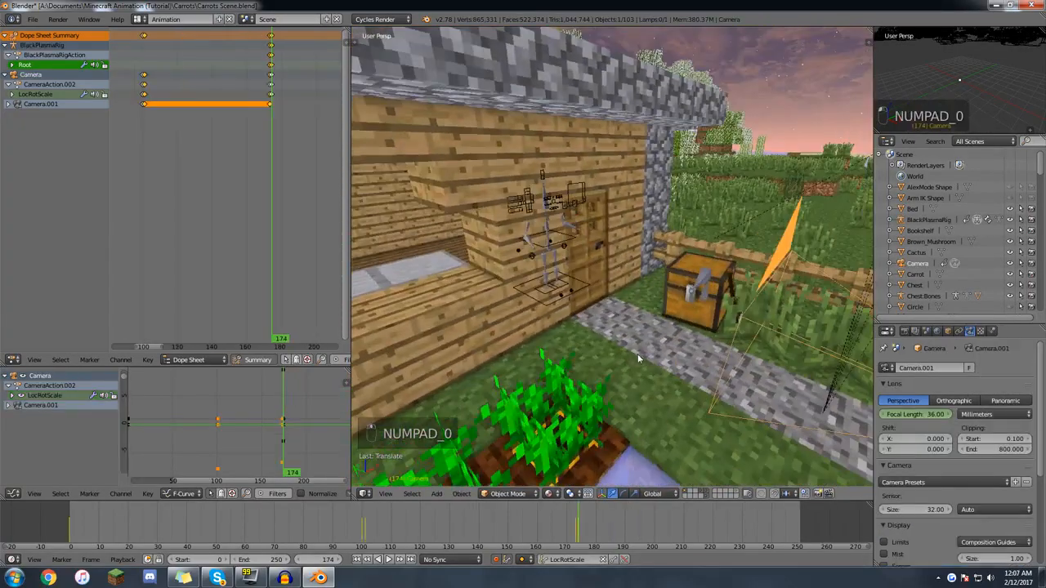
scroll(637, 354, "up", 3)
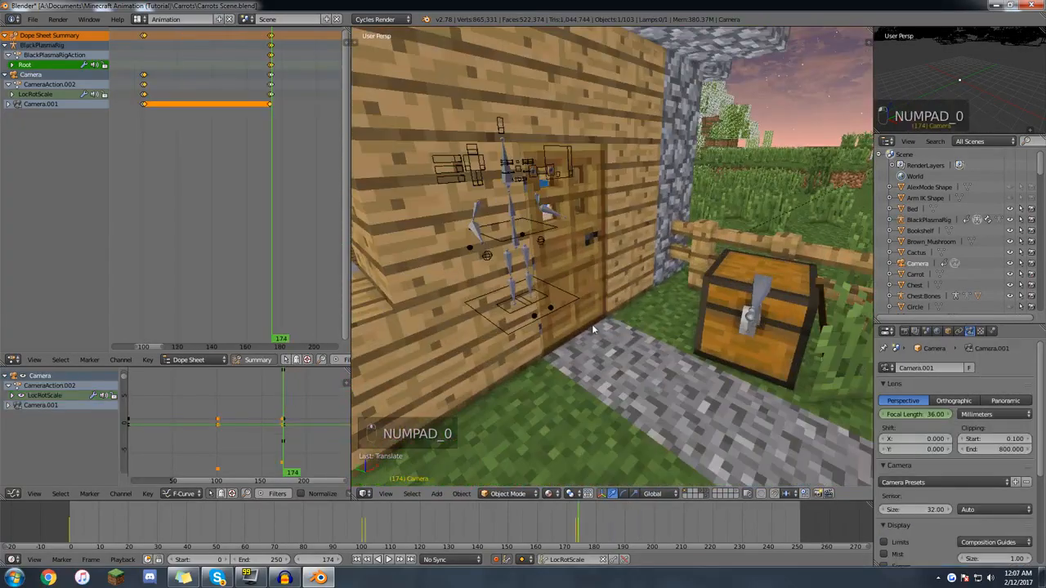
middle_click_drag(587, 392, 617, 303)
right_click(618, 264)
middle_click_drag(667, 251, 612, 387)
scroll(607, 474, "down", 1)
key("KP_0")
mouse_move(580, 510)
left_mouse_down()
mouse_move(569, 510)
mouse_move(589, 514)
left_mouse_up()
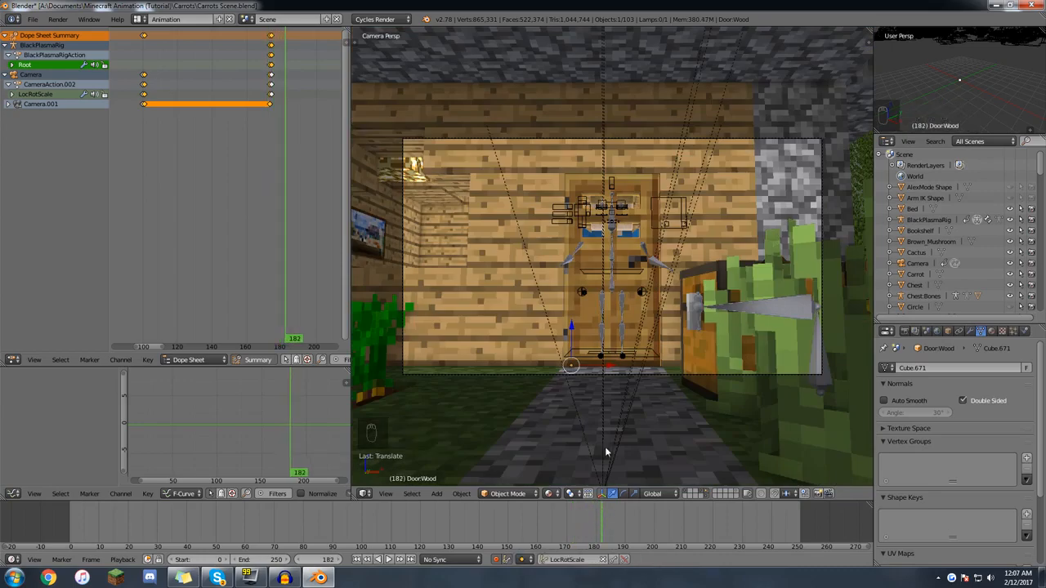
middle_click_drag(604, 452, 631, 285)
middle_click_drag(662, 190, 623, 121)
key("r")
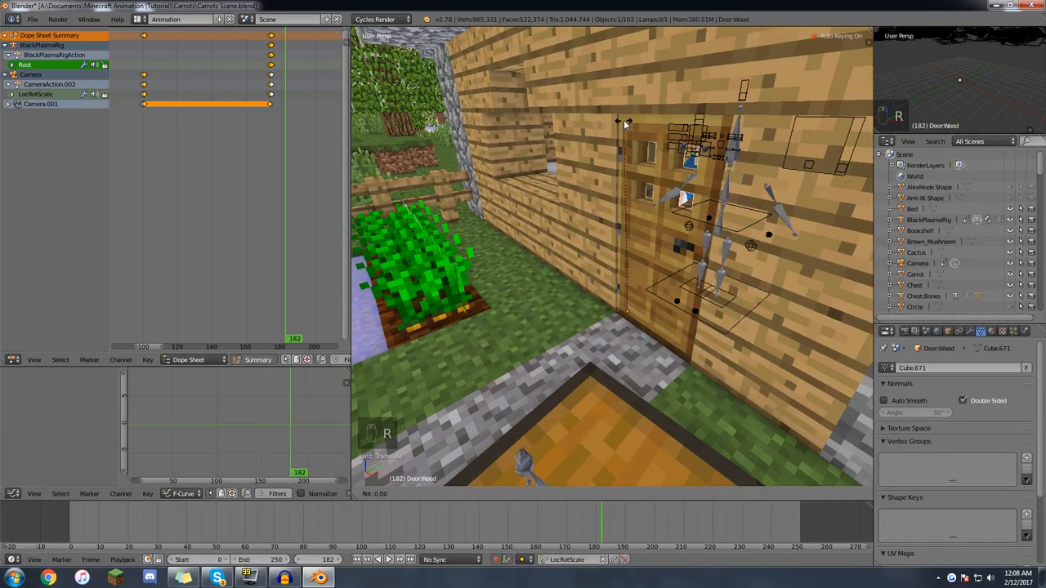
left_click(624, 121)
Rotate the wooden door outward to its open position about the global Z axis at frame 192.
middle_click_drag(576, 193, 637, 210)
middle_click_drag(623, 274, 605, 309)
mouse_move(606, 504)
left_mouse_down()
mouse_move(560, 517)
mouse_move(593, 521)
left_mouse_up()
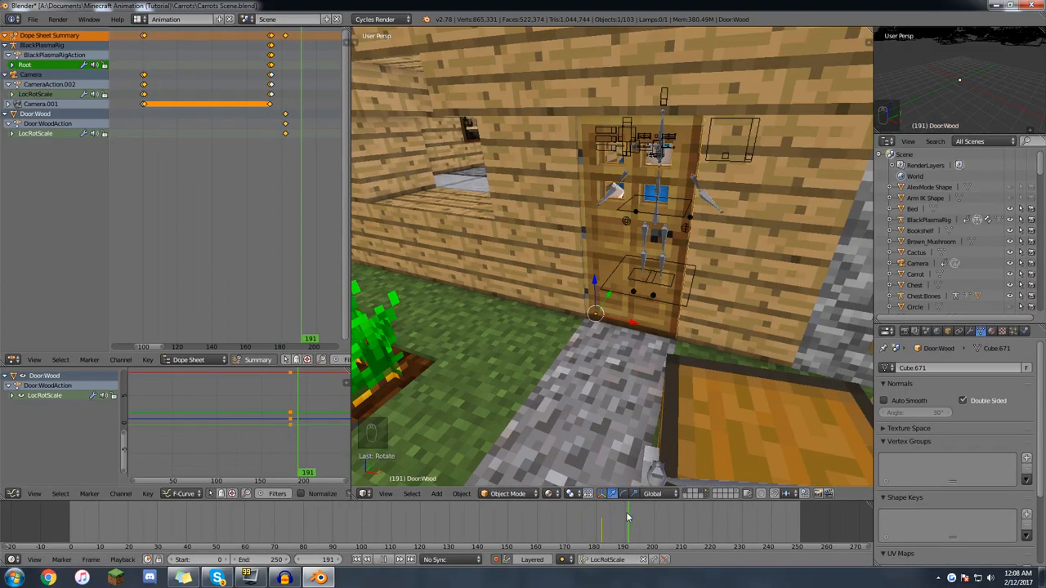
key("r")
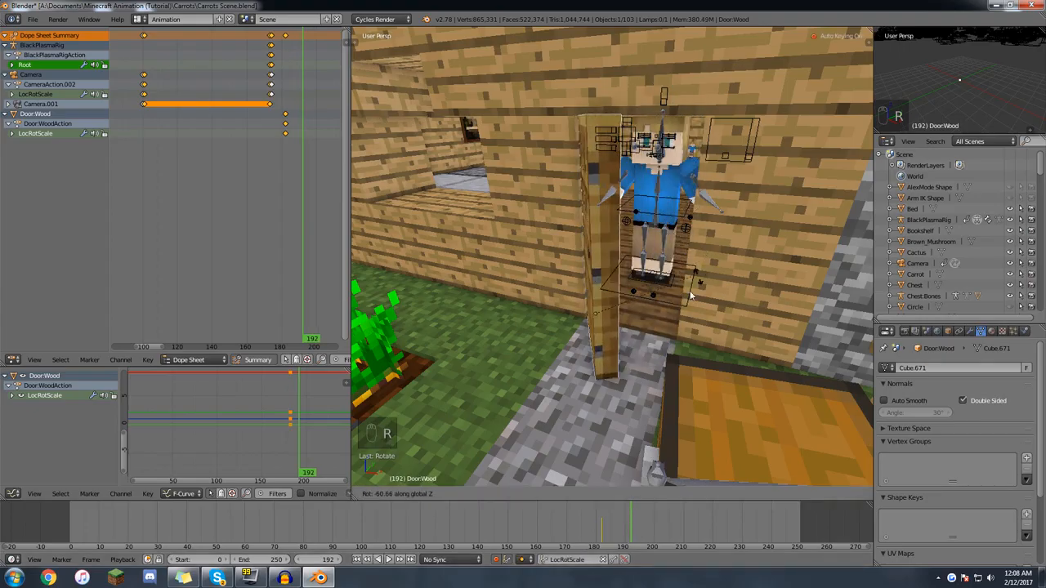
left_click(638, 349)
Preview the door's opening motion from the camera view up to frame 197.
key("KP_0")
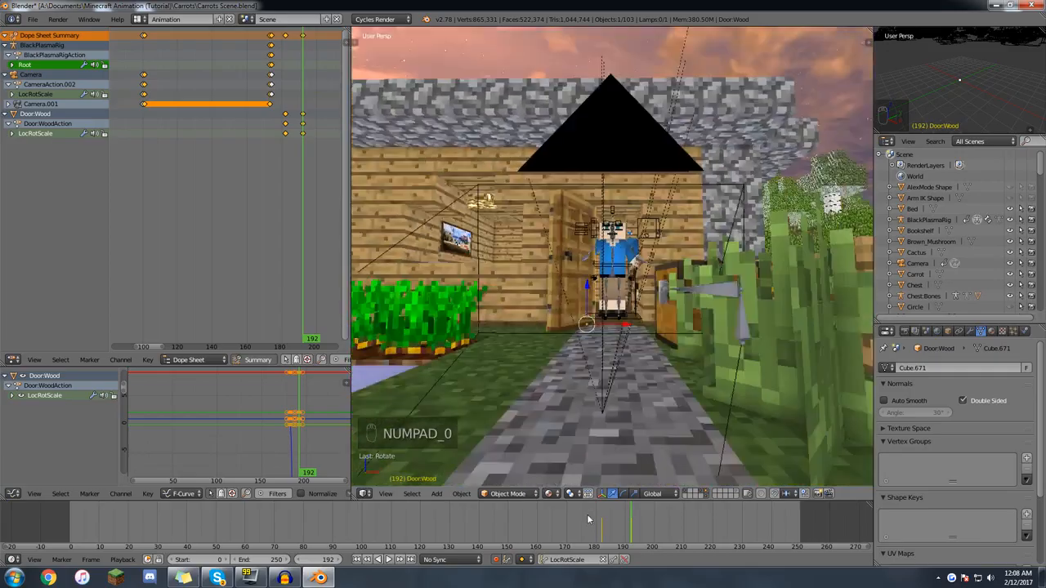
left_click(550, 531)
key("alt+a")
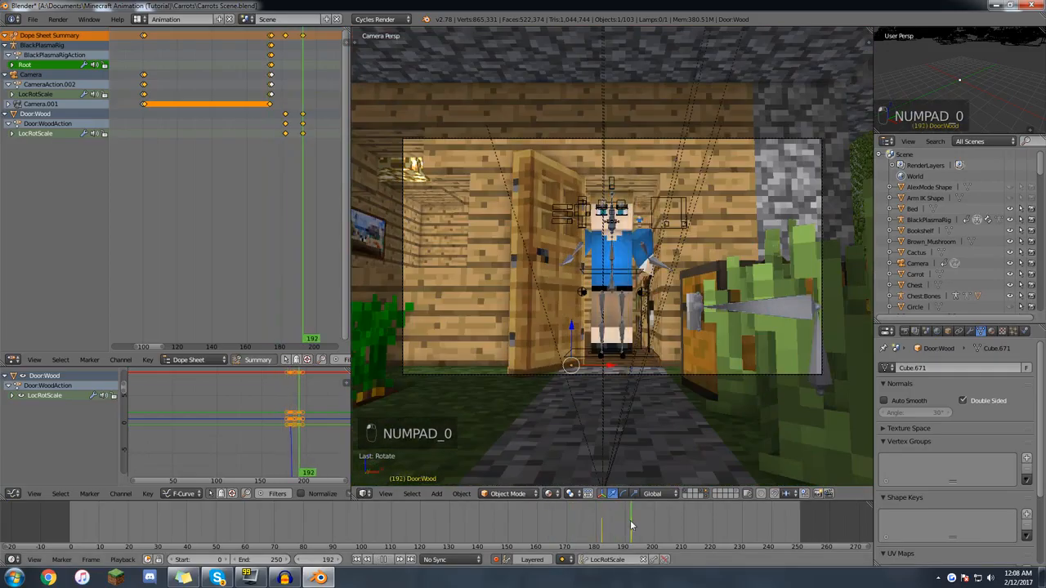
key("alt+a")
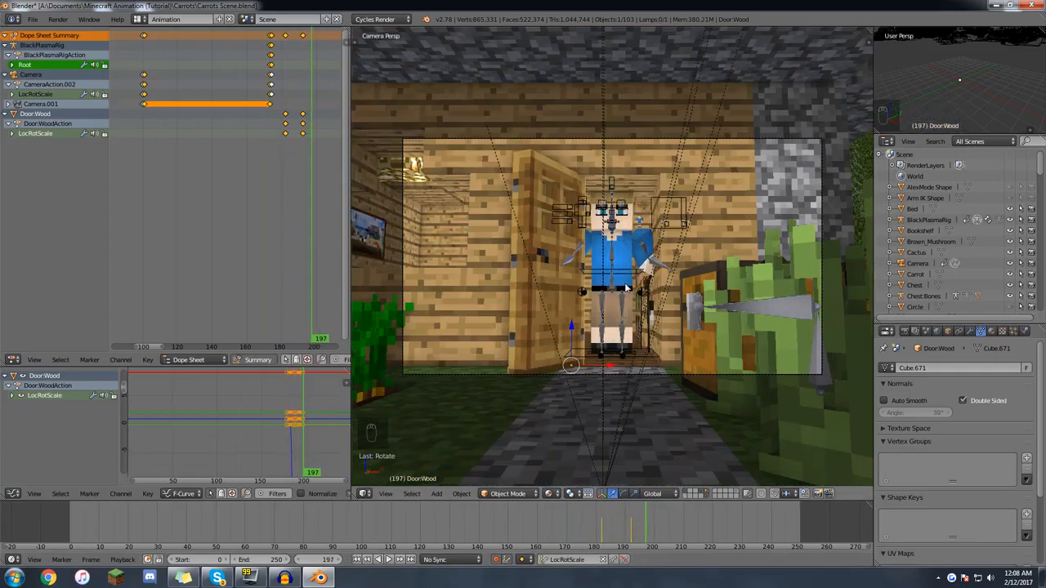
Move the character's root bone along the global Y axis, out through the doorway onto the path, at frame 200.
mouse_move(625, 280)
middle_mouse_down()
mouse_move(588, 269)
mouse_move(619, 286)
middle_mouse_up()
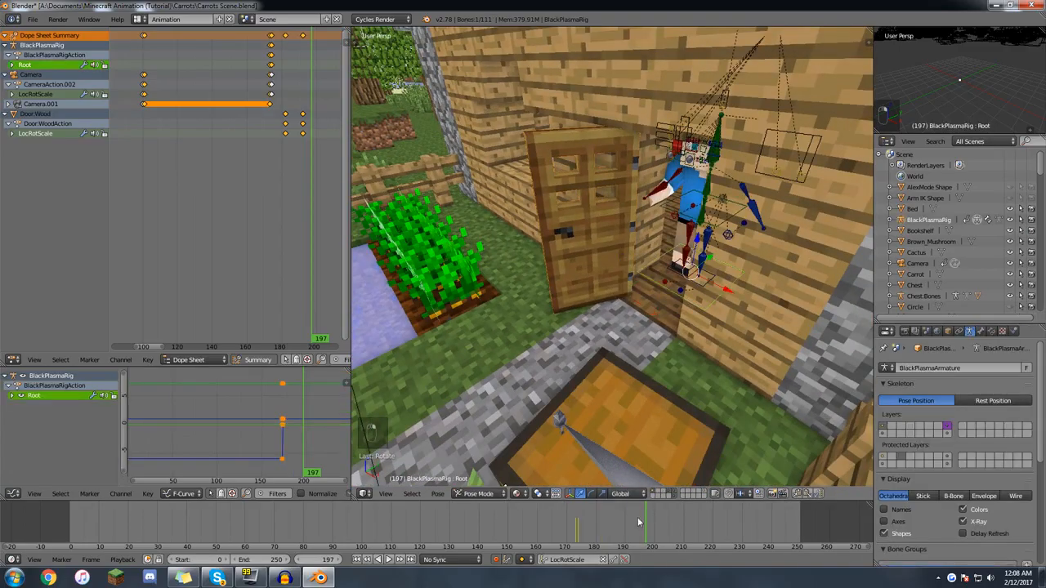
left_click(599, 531)
left_click_drag(599, 531, 605, 526)
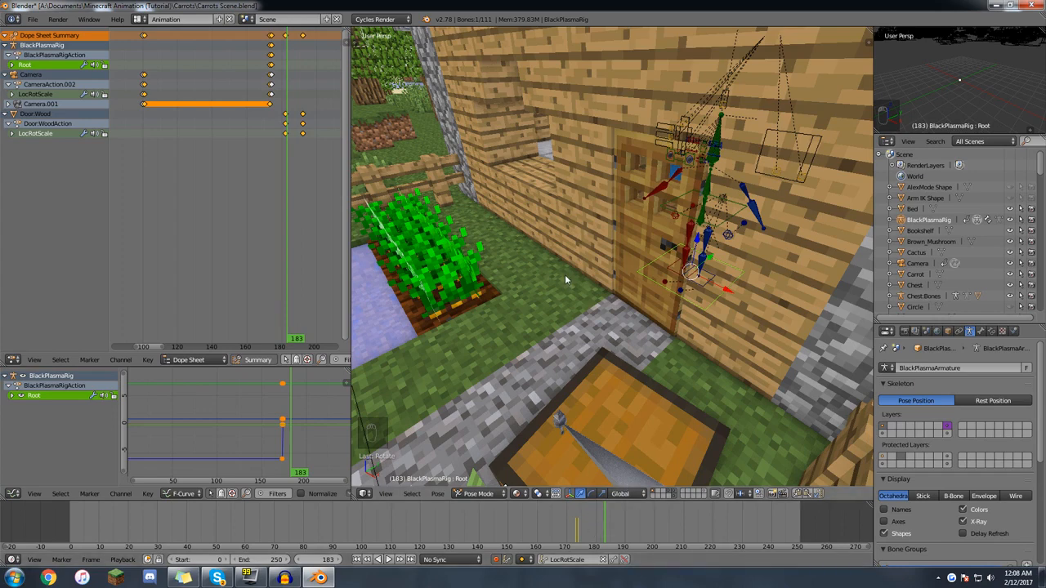
middle_click_drag(566, 279, 559, 300)
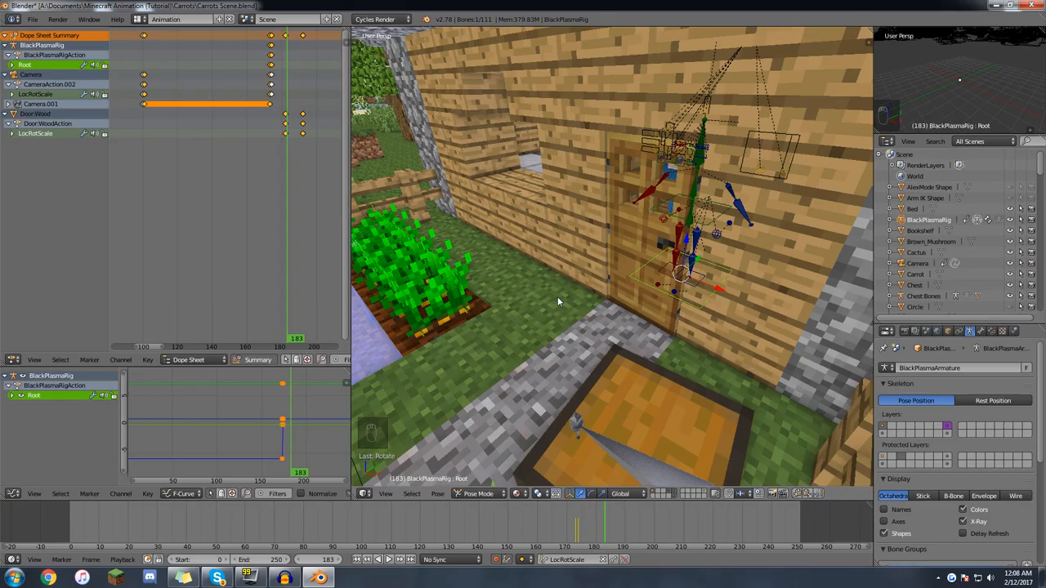
middle_click_drag(557, 302, 719, 150)
middle_click_drag(694, 253, 656, 252)
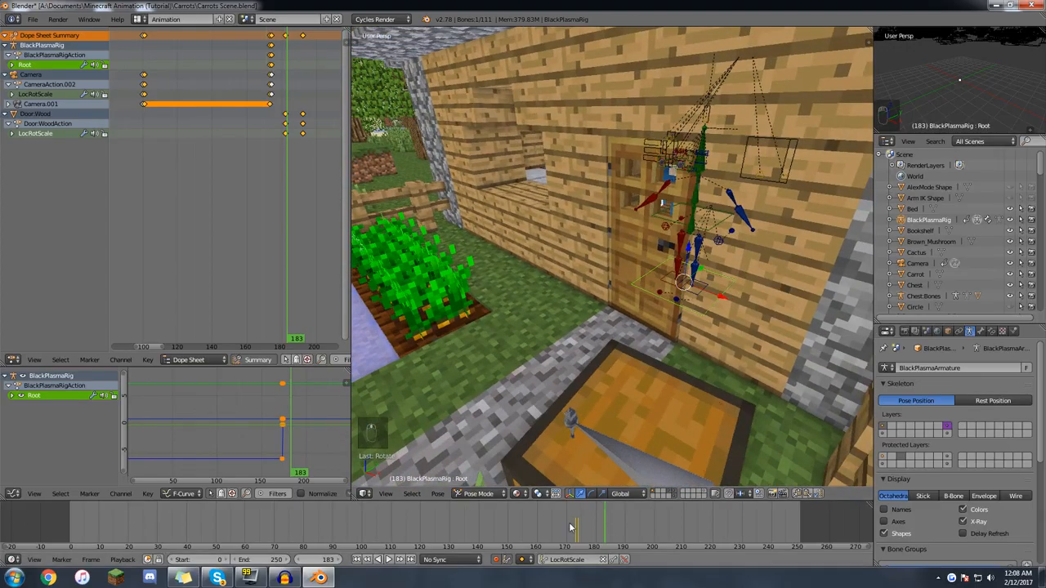
left_click_drag(572, 527, 593, 530)
key("alt+a")
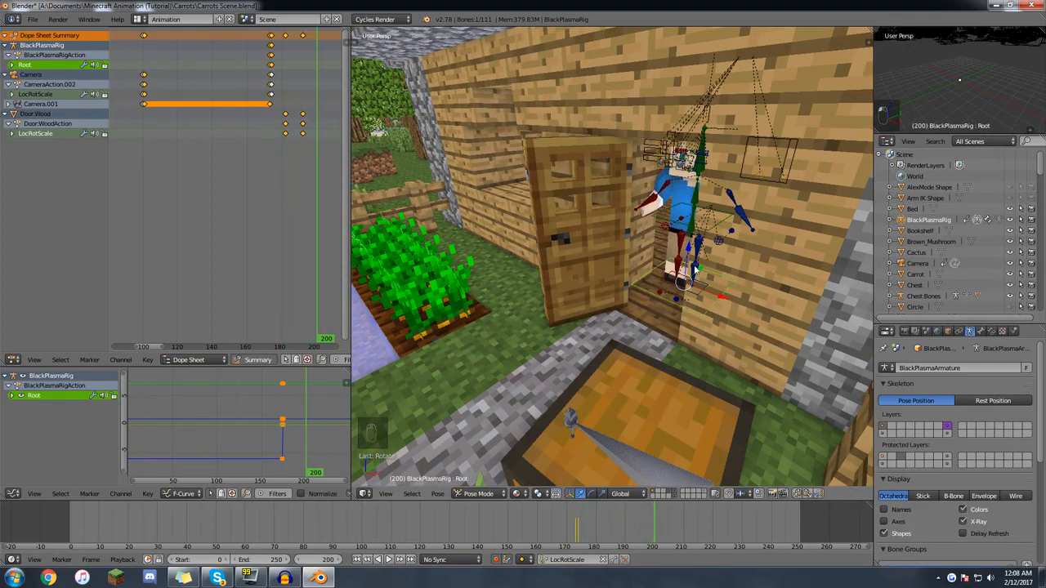
key("g")
key("y")
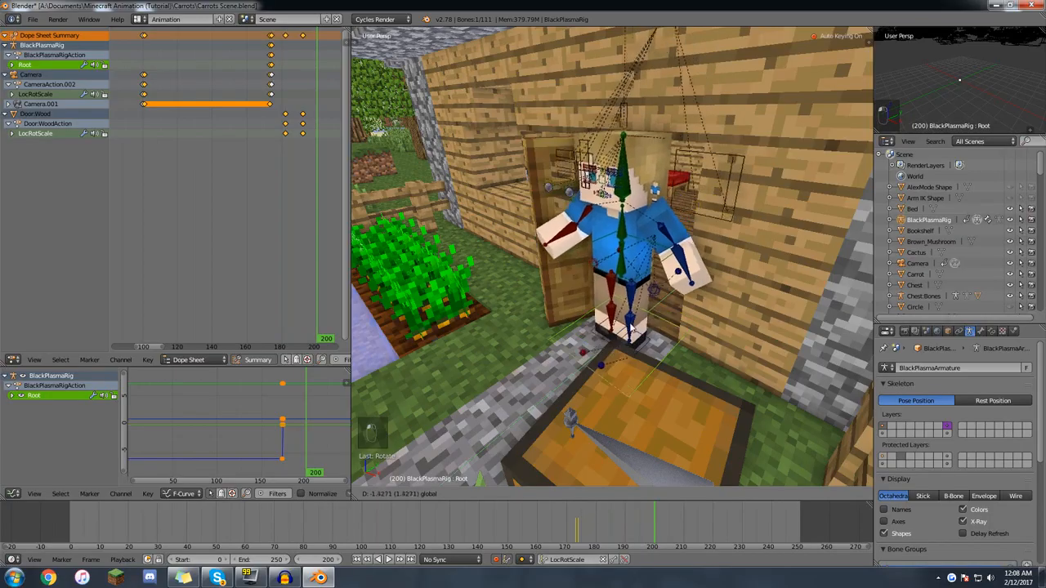
left_click(586, 384)
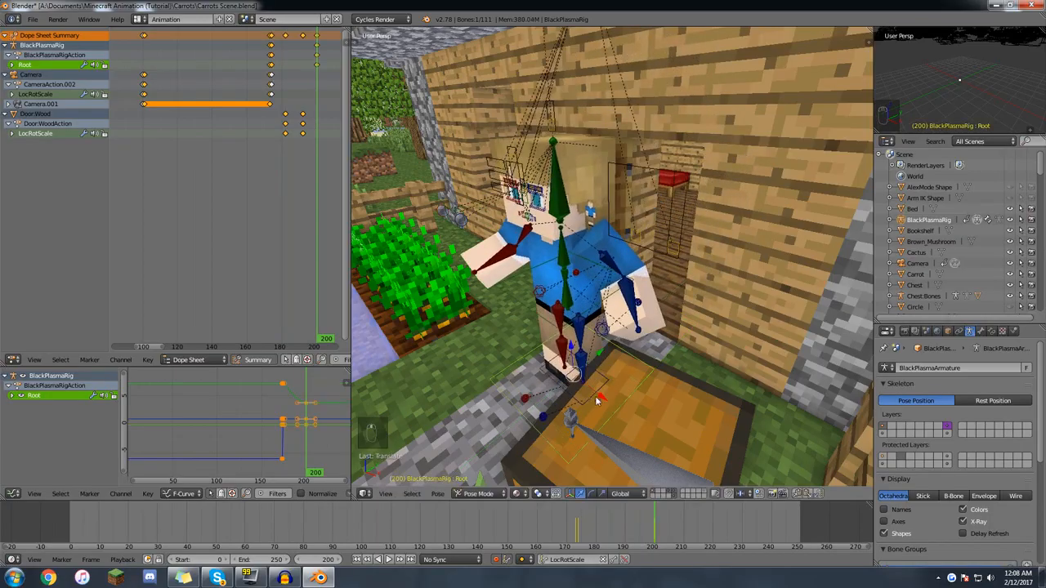
middle_click_drag(598, 400, 610, 403)
Adjust the character's root bone toward the house interior at frame 186 so it stays behind the opening door.
key("alt+a")
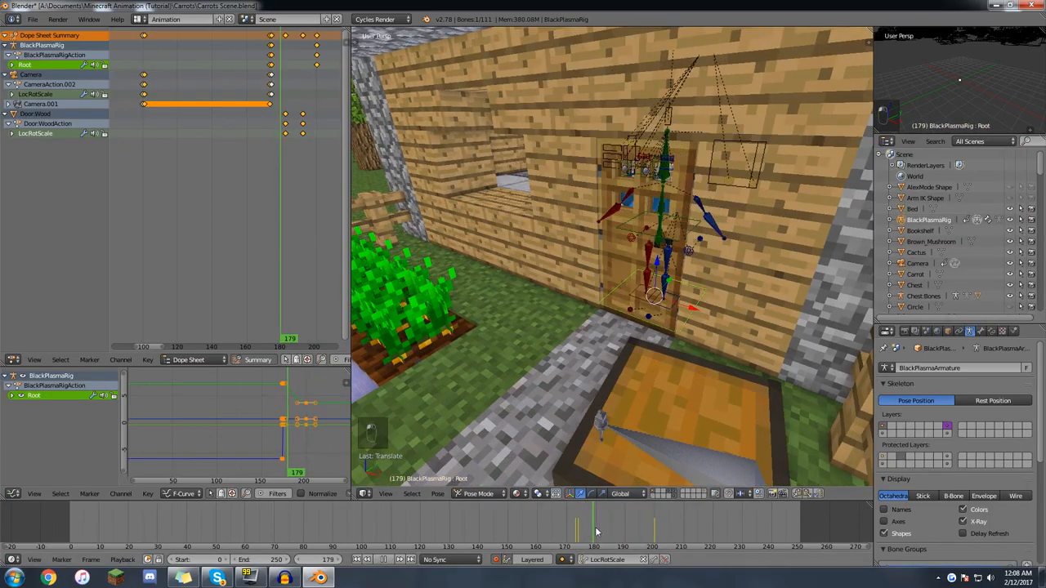
key("alt+a")
left_click_drag(644, 308, 668, 281)
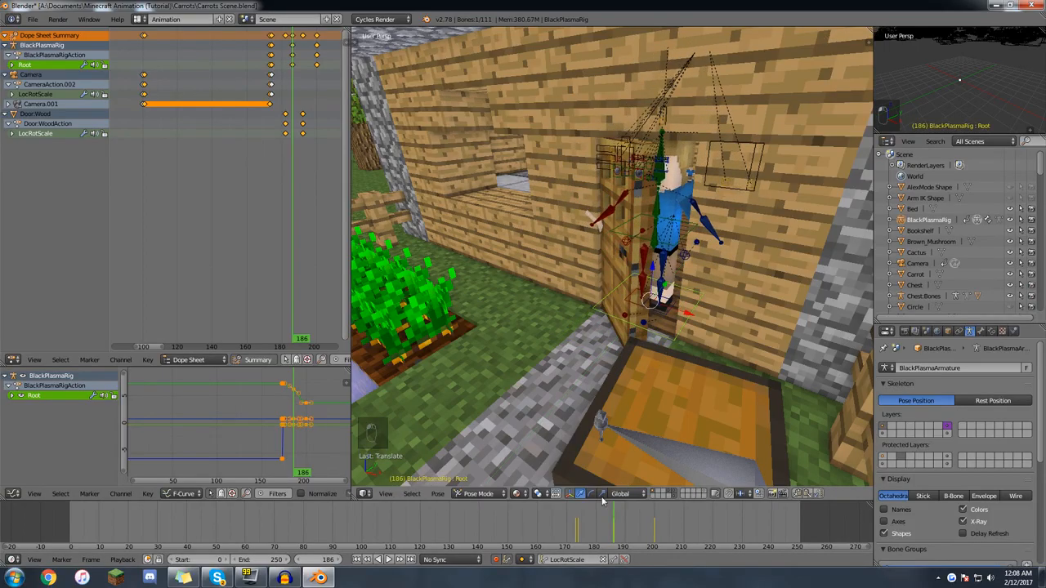
Review the character's movement through the opening door up to frame 206.
key("alt+a")
left_click_drag(608, 520, 657, 511)
key("alt+a")
middle_click_drag(276, 131, 227, 97)
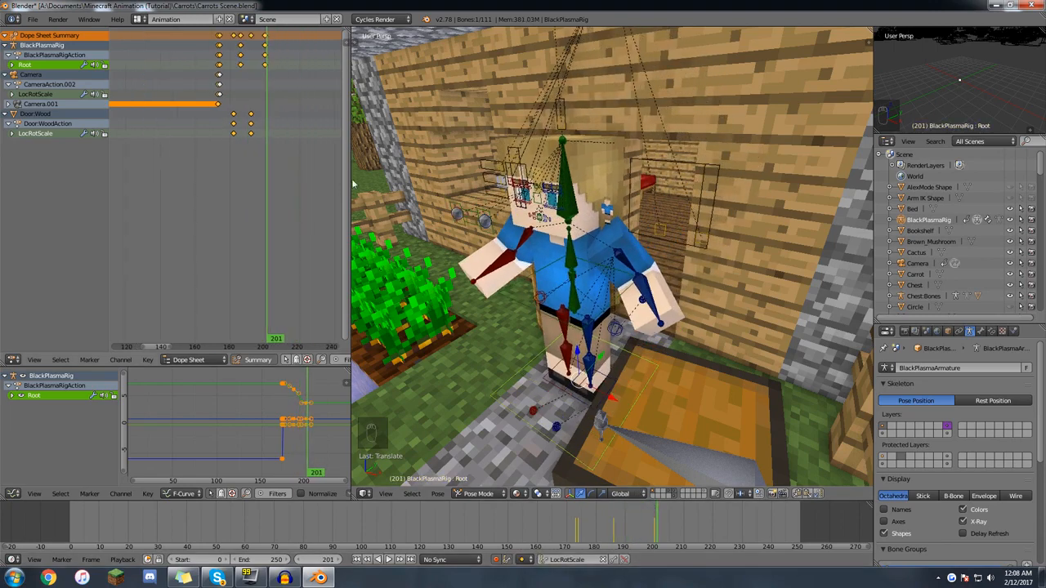
key("a")
right_click(636, 352)
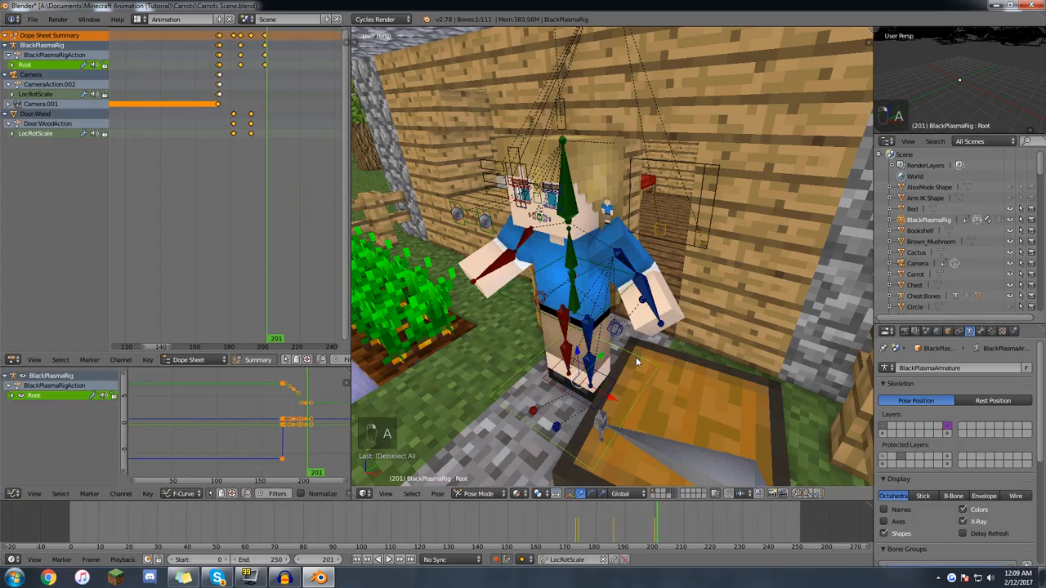
middle_click_drag(683, 541, 580, 532)
key("alt+a")
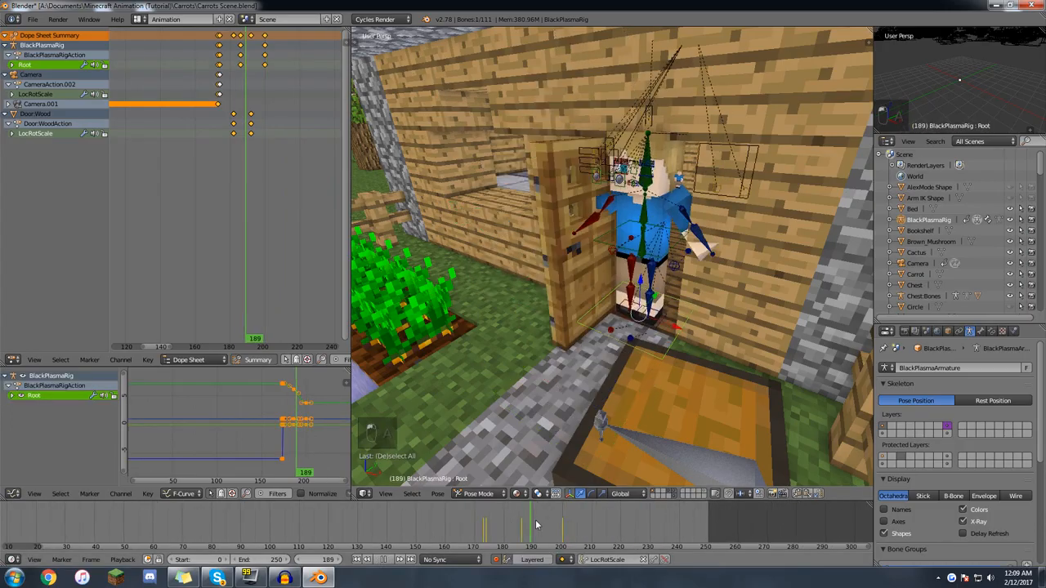
scroll(245, 159, "down", 3)
key("Escape")
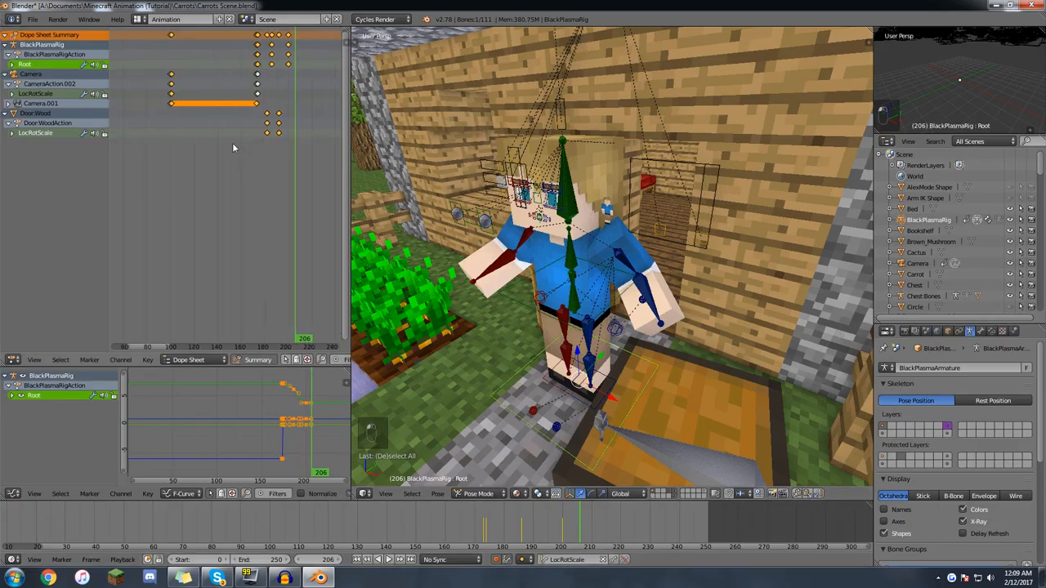
Limit the Dope Sheet to the selected rig's channels and select only the root bone's last keyframe.
left_click(286, 361)
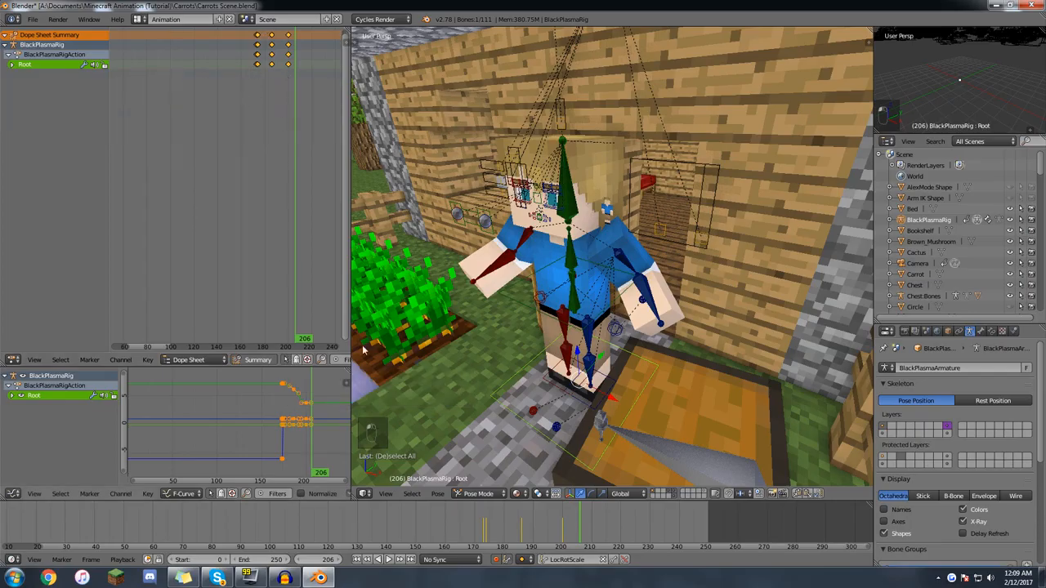
key("a")
right_click(617, 349)
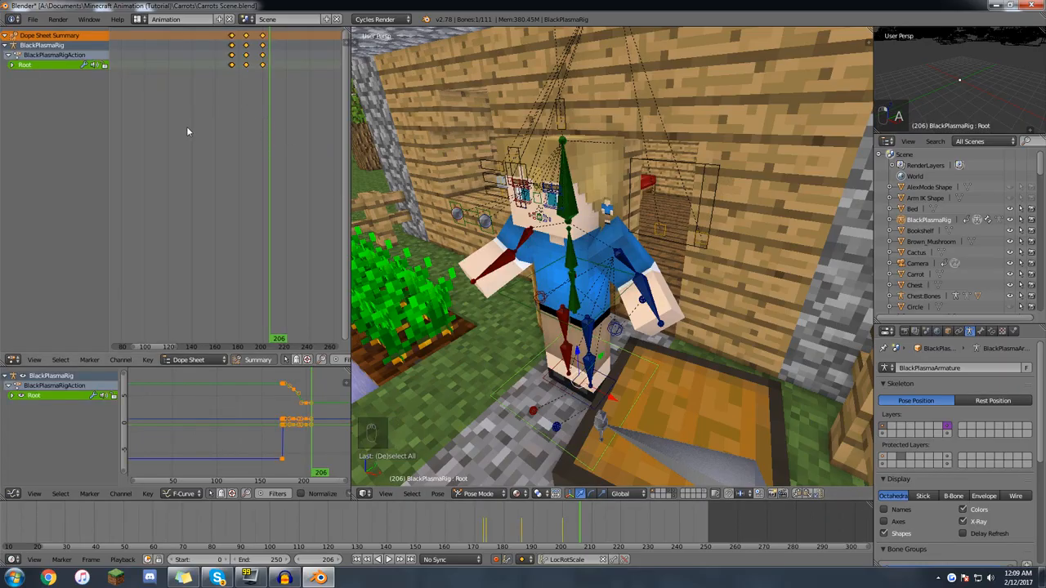
left_click(294, 360)
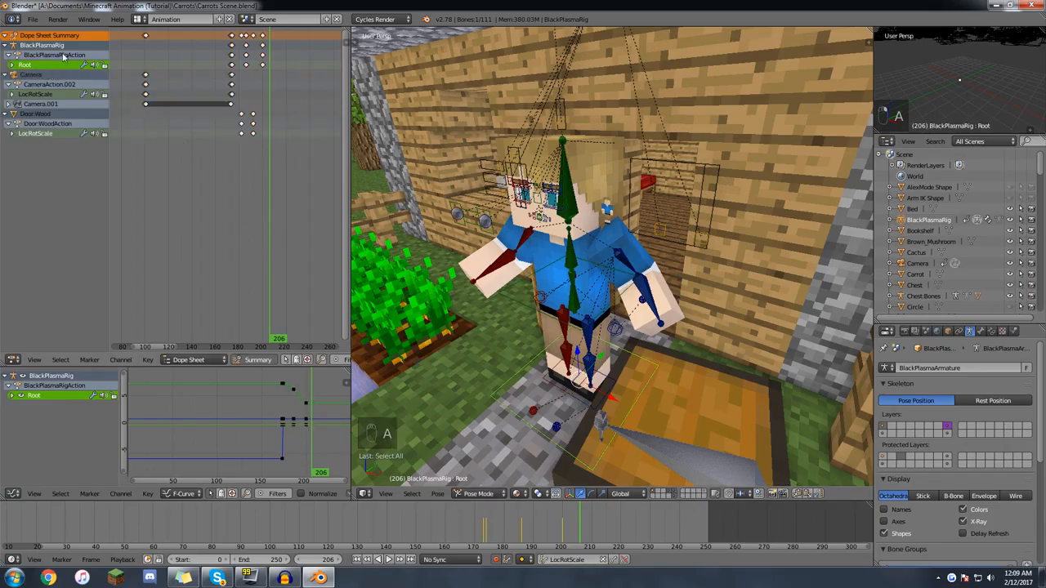
middle_click_drag(198, 282, 184, 237)
left_click(294, 360)
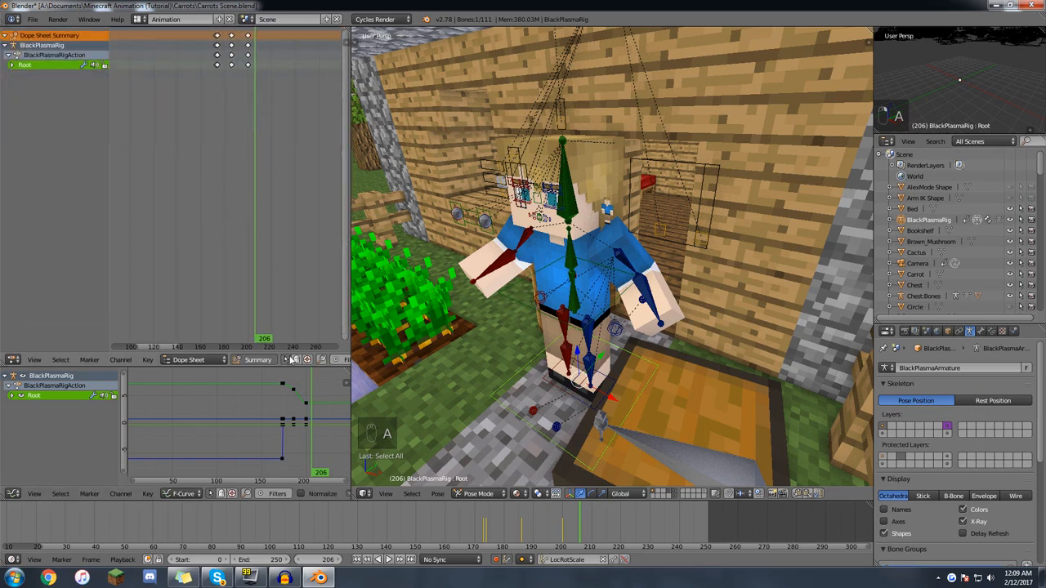
left_click_drag(270, 84, 275, 63)
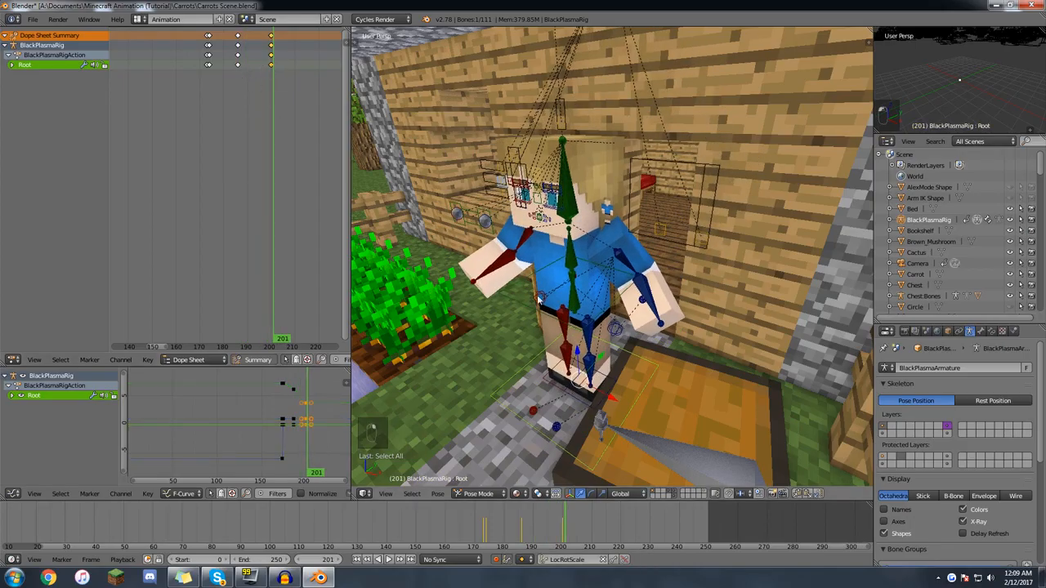
Move the root bone's last keyframe to about frame 225 and play back the slower walk out of the house.
key("g")
left_click(331, 102)
left_click_drag(176, 83, 194, 139)
left_click(389, 561)
left_click_drag(226, 117, 206, 93)
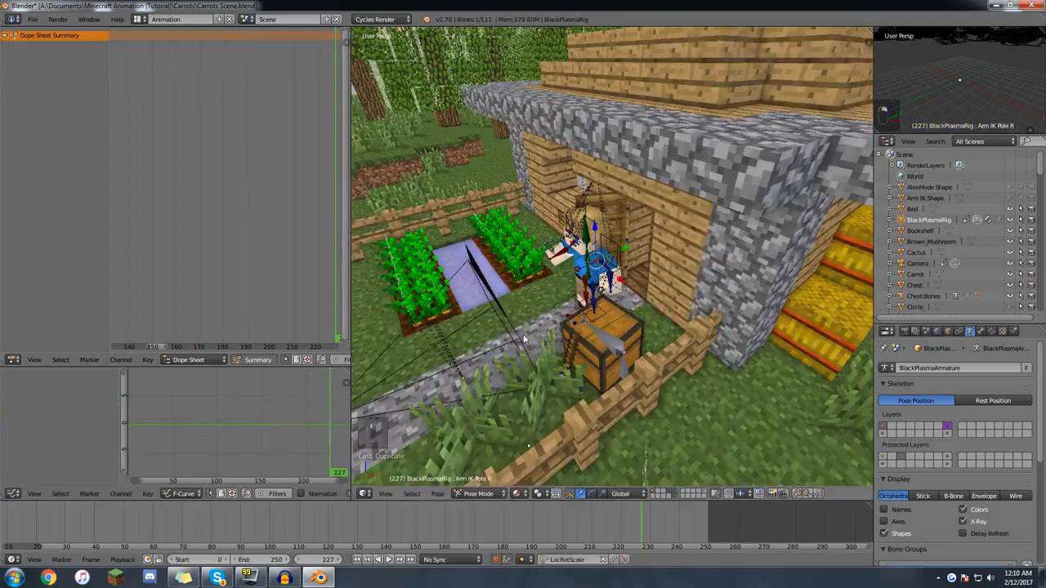
Rotate the right upper arm bone forward toward the door and lower the left upper arm bone at frame 187.
middle_click_drag(471, 335, 614, 235)
scroll(594, 318, "up", 3)
middle_click_drag(595, 298, 549, 252)
mouse_move(611, 518)
left_mouse_down()
mouse_move(510, 517)
mouse_move(631, 515)
left_mouse_up()
middle_click_drag(564, 360, 528, 325)
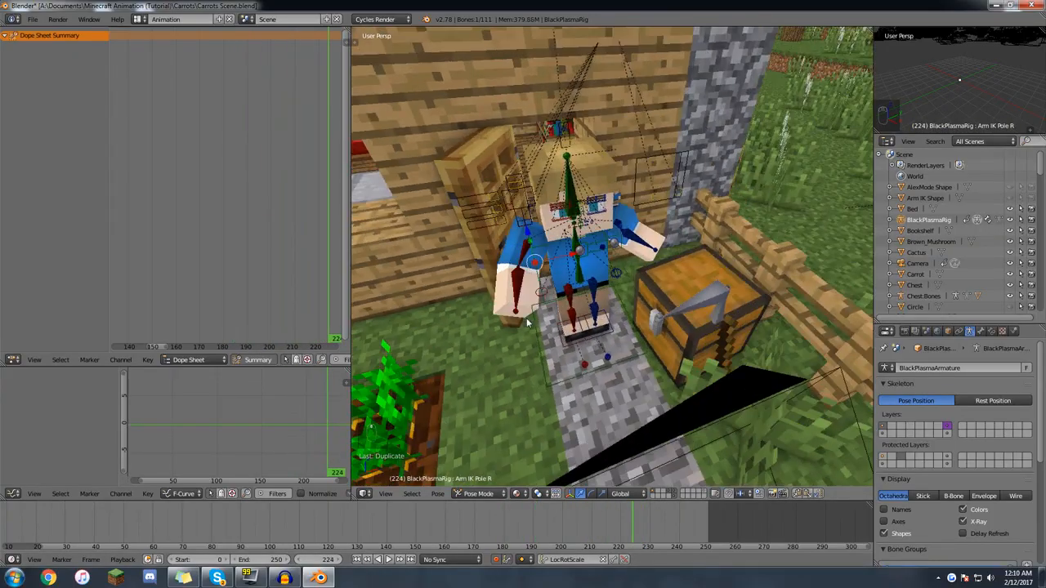
middle_click_drag(574, 258, 578, 170)
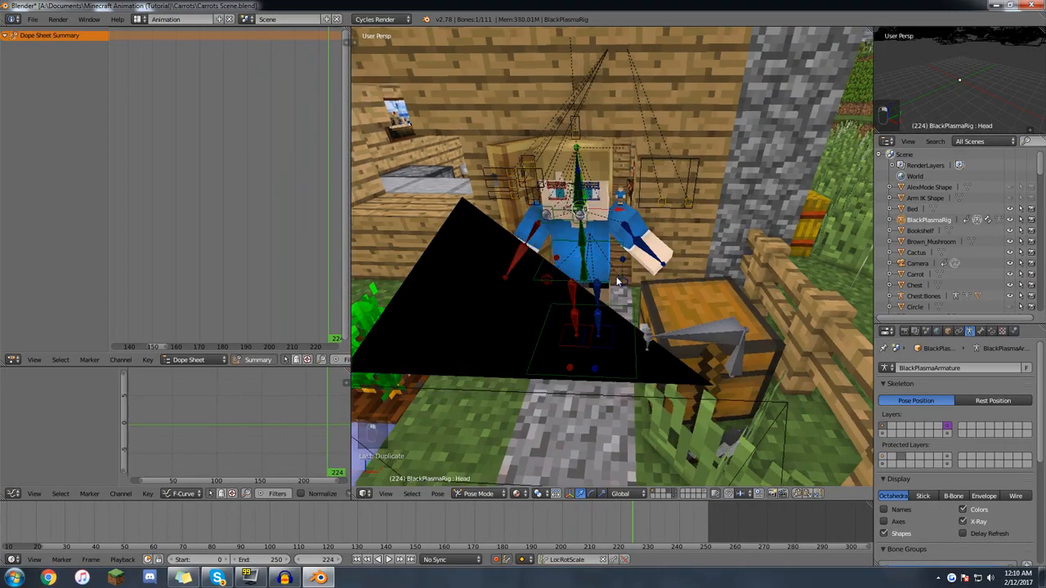
middle_click_drag(617, 281, 597, 212)
left_click_drag(615, 518, 525, 525)
right_click(609, 214)
key("r")
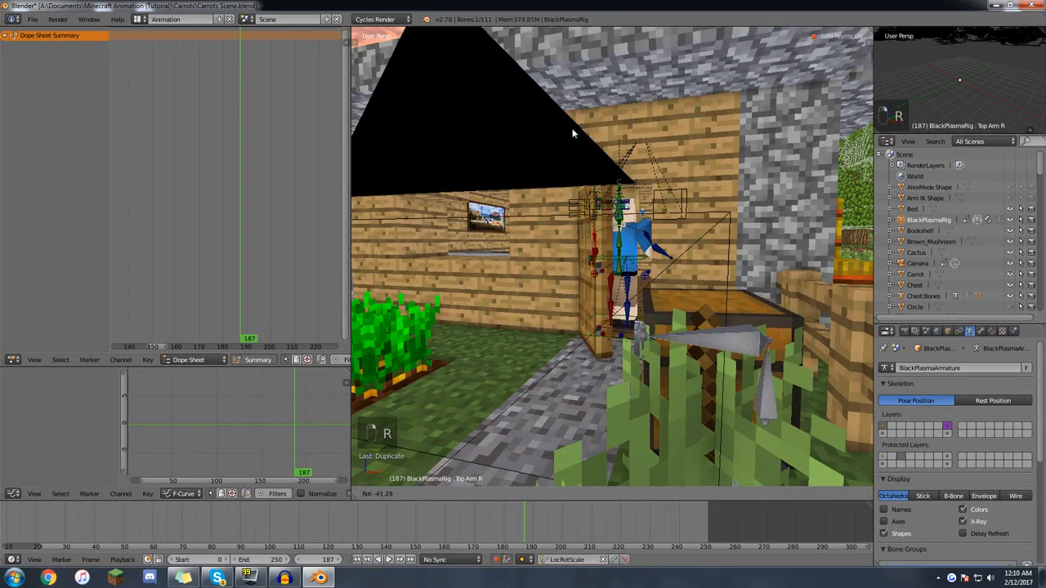
left_click(572, 133)
right_click(643, 236)
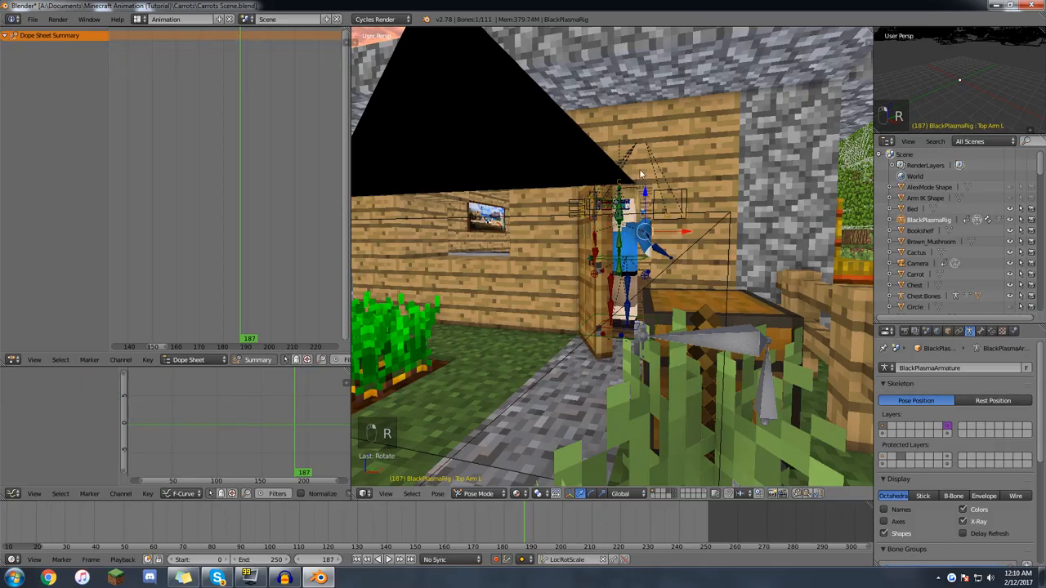
key("alt+r")
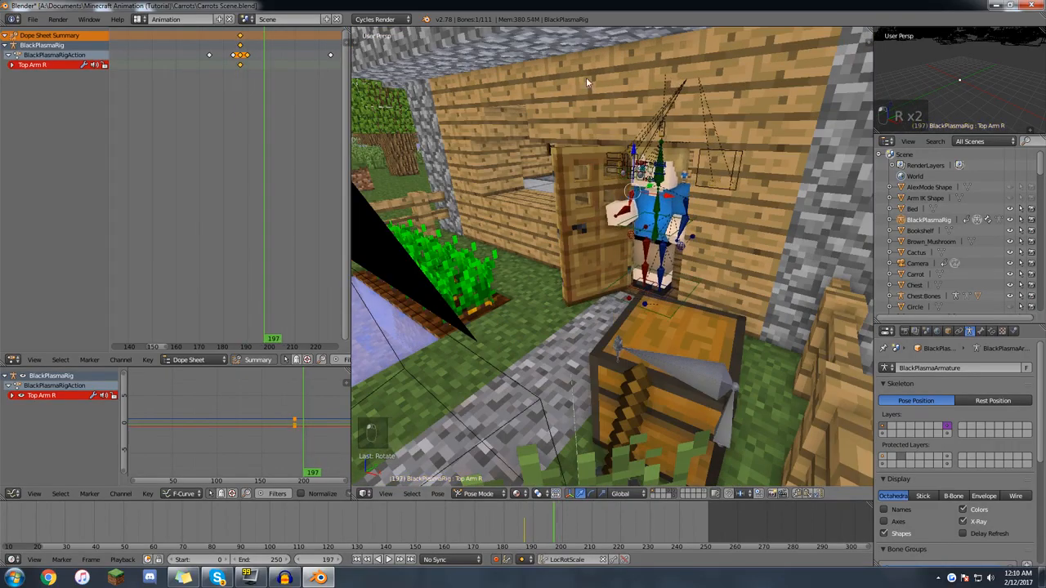
Rotate the right upper arm bone at frame 197 so the arm follows the opening door.
key("r")
key("r")
left_click(605, 123)
right_click(657, 211)
key("r")
key("r")
left_click(636, 113)
Pose the arm bones at frame 210, including the left lower arm, by rotating them.
right_click(626, 204)
key("r")
key("r")
left_click(667, 166)
key("r")
key("r")
left_click(595, 345)
key("r")
key("r")
key("r")
key("r")
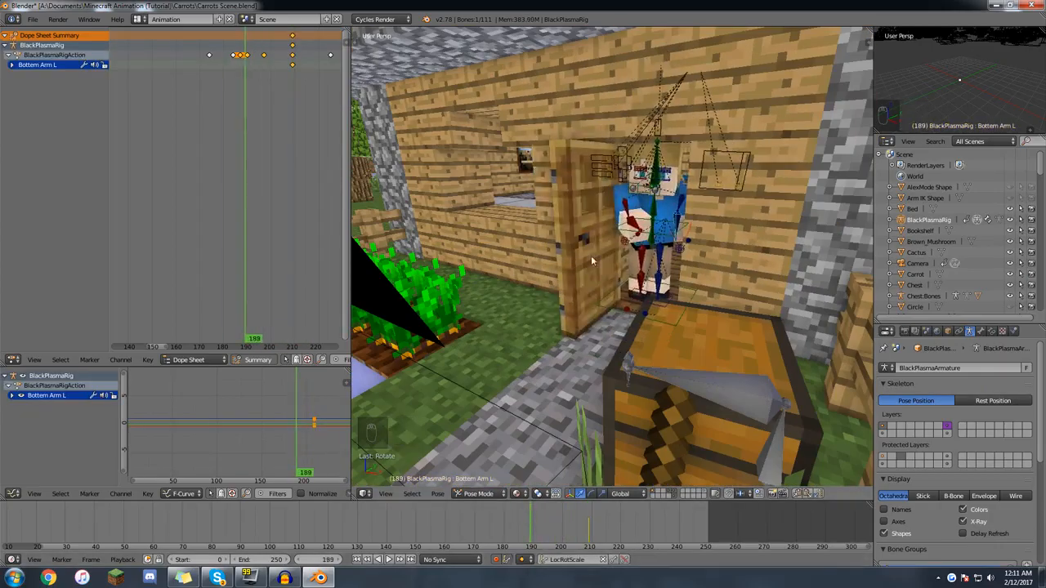
Retime the right upper arm's first two keyframes to frame 182 and about frame 190, and play back the result.
key("a")
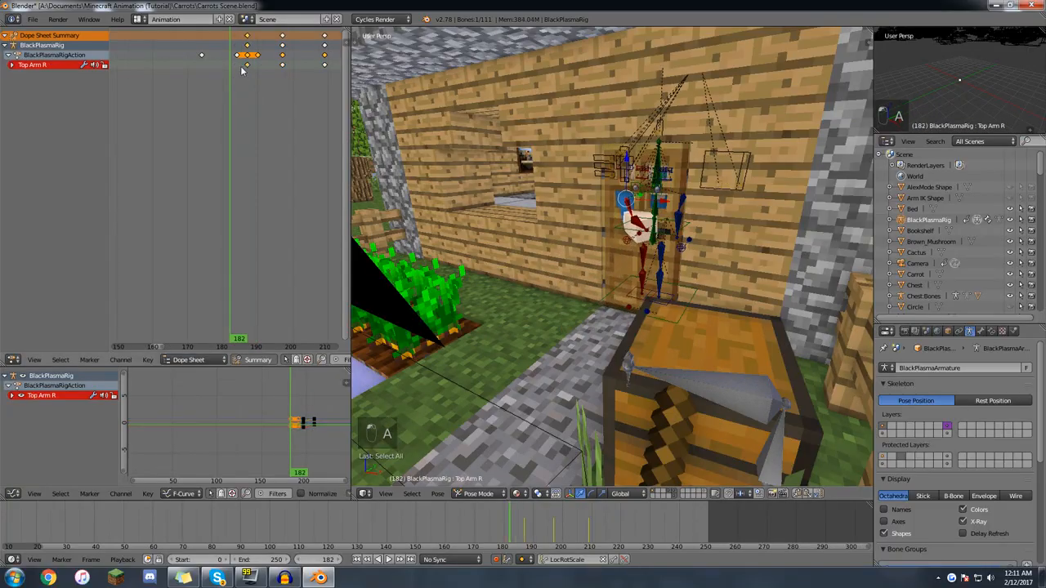
key("g")
left_click(226, 75)
left_click(264, 85)
right_click(283, 67)
key("g")
left_click(261, 85)
key("alt+a")
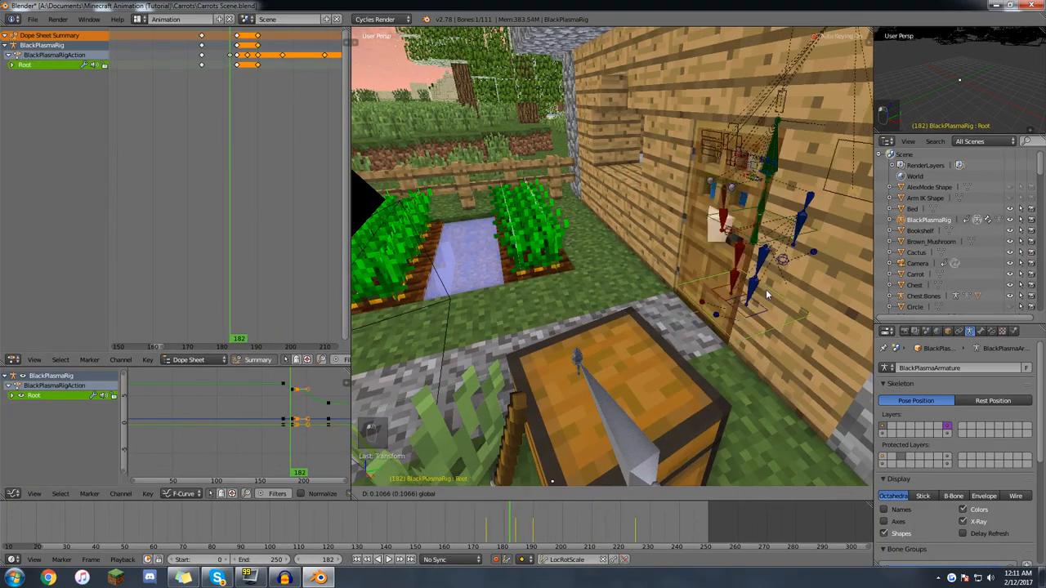
Adjust the root bone's position at frame 182 and delete its nearby keyframe at about frame 184.
key("Right")
key("Right")
key("Right")
key("Right")
key("Right")
key("Right")
key("Right")
key("Delete")
key("Down")
Rotate the right upper arm bone down toward the body at frame 223.
key("Right")
key("Right")
key("Right")
key("Right")
key("Right")
key("Right")
key("Right")
key("Right")
key("Right")
key("Right")
key("Right")
key("Right")
key("Right")
key("Right")
key("Right")
key("Right")
key("Right")
key("Right")
key("Right")
key("Right")
key("Right")
key("Right")
key("Right")
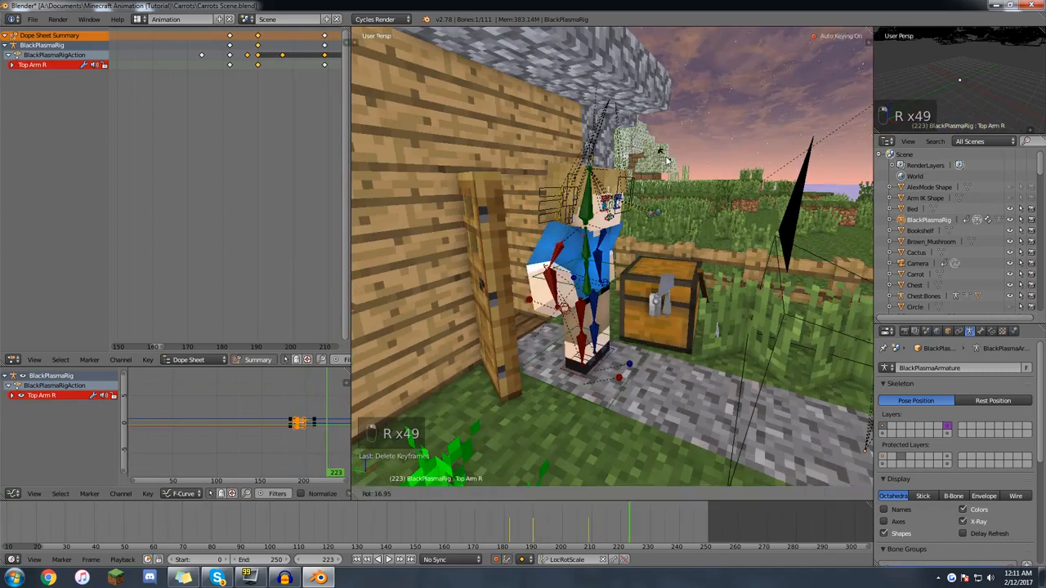
key("r")
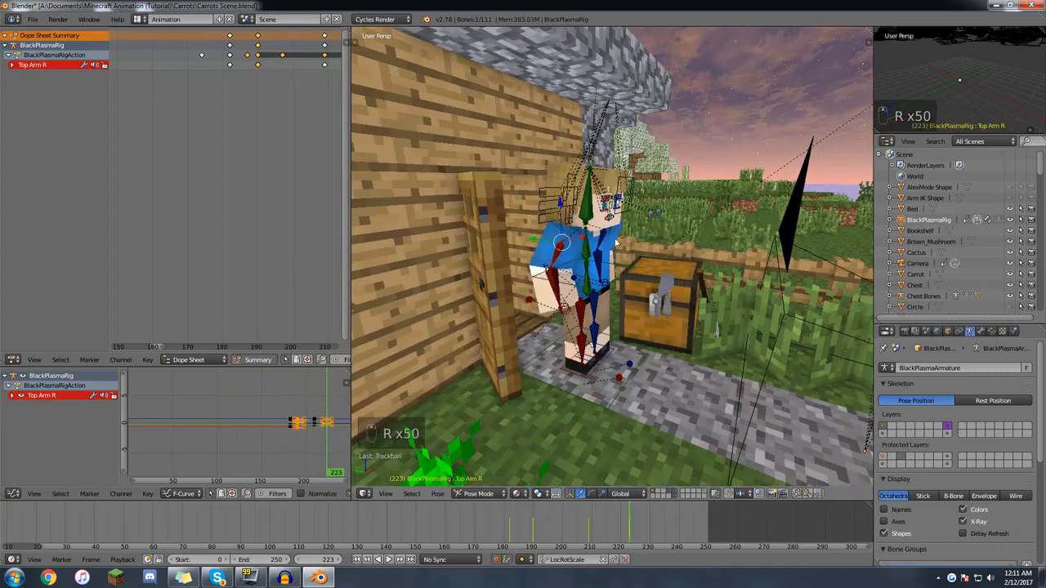
Rotate the remaining raised arm bones at frame 223 so both arms hang beside the body.
right_click(559, 274)
middle_click_drag(559, 273, 634, 235)
right_click(624, 137)
key("r")
left_click(652, 159)
middle_click_drag(621, 164, 665, 140)
key("r")
left_click(668, 151)
Offset the right and left foot IK bones at frame 223 to place the feet in a stride.
middle_click_drag(668, 270, 611, 337)
right_click(594, 335)
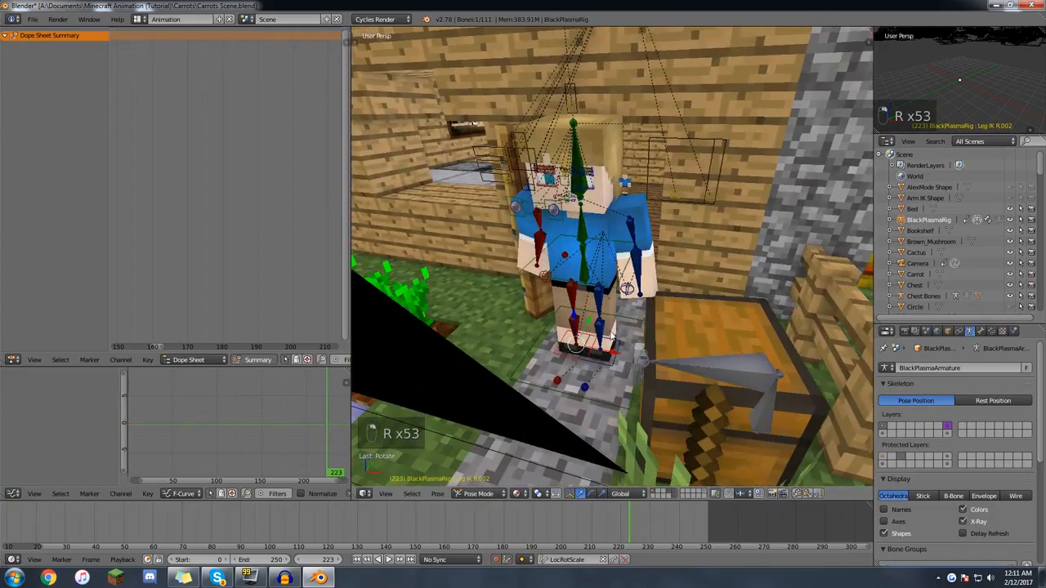
left_click_drag(612, 357, 599, 355)
middle_click_drag(678, 351, 630, 355)
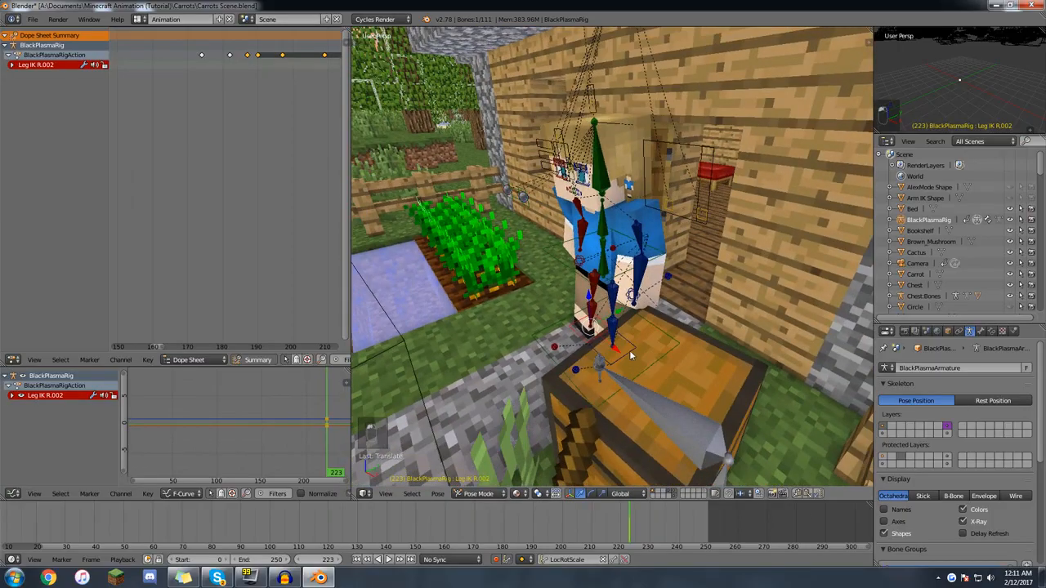
right_click(630, 338)
left_click_drag(633, 331, 635, 314)
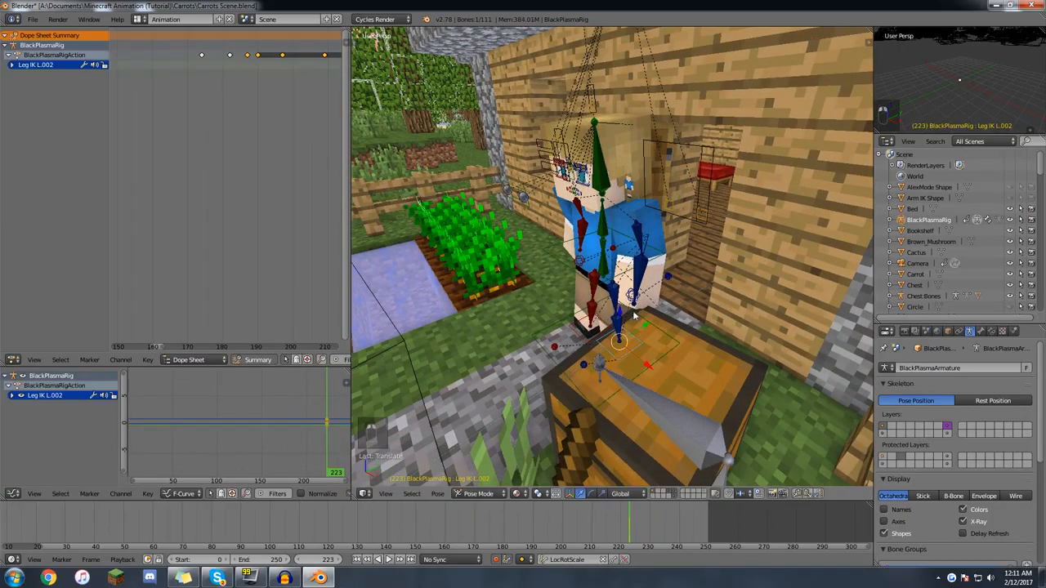
Lower the character's body control slightly at frame 223.
right_click(609, 245)
middle_click_drag(609, 245, 595, 247)
left_click_drag(590, 259, 592, 268)
mouse_move(592, 268)
middle_mouse_down()
mouse_move(630, 285)
mouse_move(644, 262)
mouse_move(596, 249)
mouse_move(591, 268)
middle_mouse_up()
Rotate the torso bone slightly with a trackball rotation at frame 195.
right_click(599, 286)
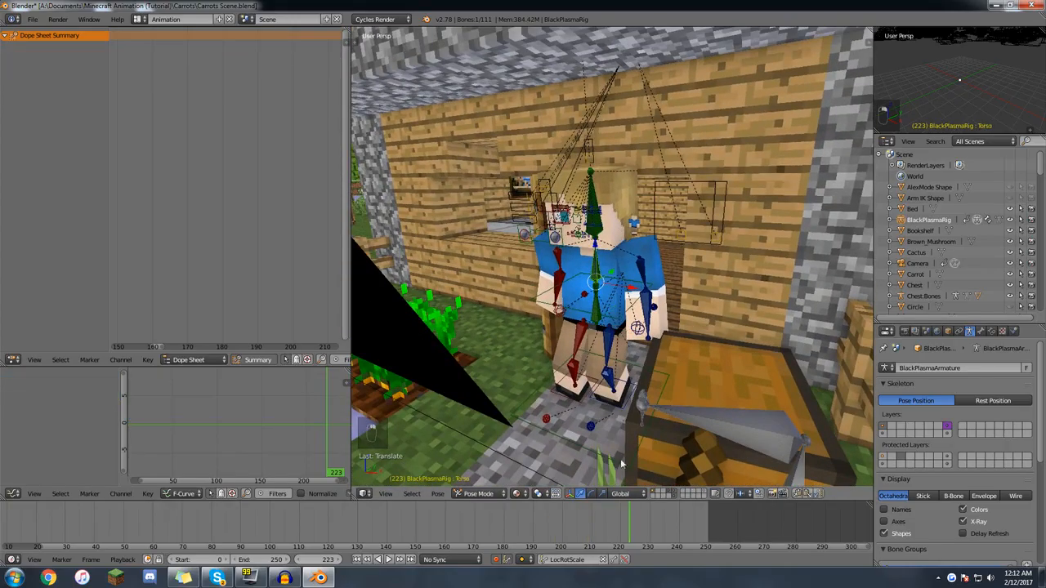
left_click_drag(608, 520, 548, 515)
key("r")
key("r")
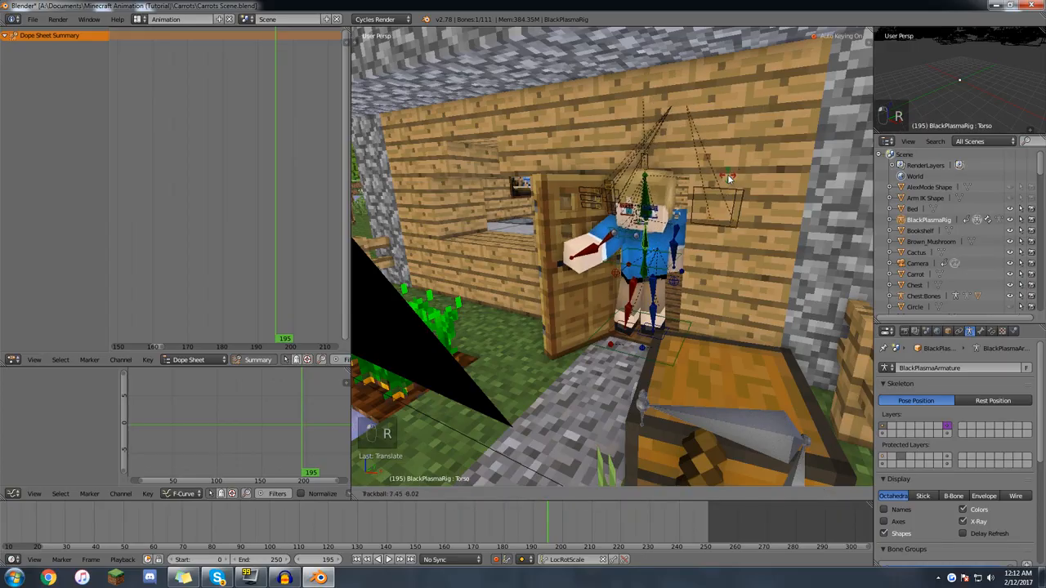
left_click(728, 173)
Clear the torso bone's rotation at frame 180 and play back the character's lean through the door.
key("Left")
left_click_drag(534, 519, 501, 520)
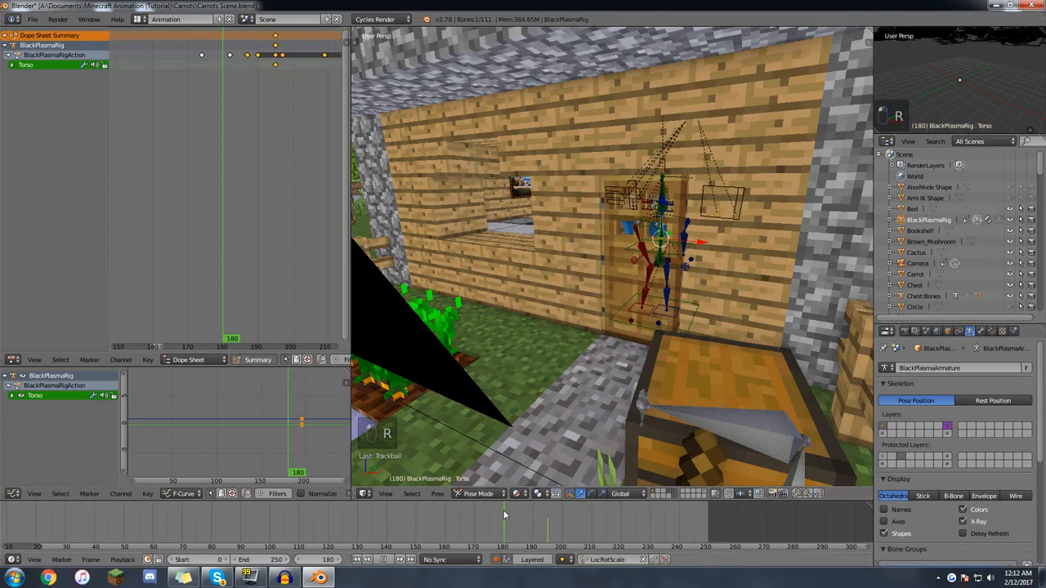
key("alt+r")
key("alt+a")
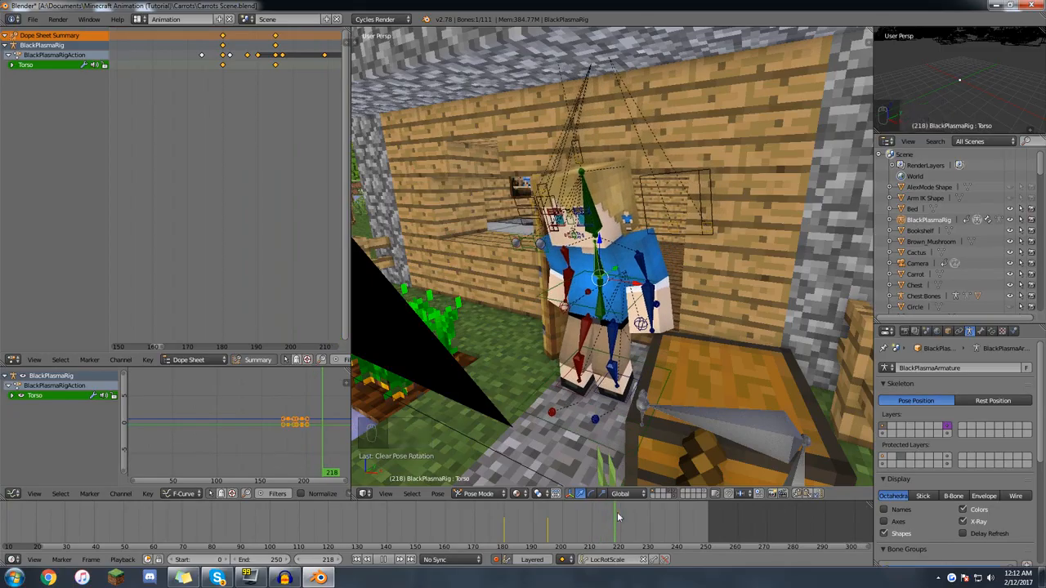
key("alt+a")
Try rotating the torso bone into a lean at frame 220.
middle_click_drag(603, 284, 624, 234)
key("r")
key("r")
left_click(629, 177)
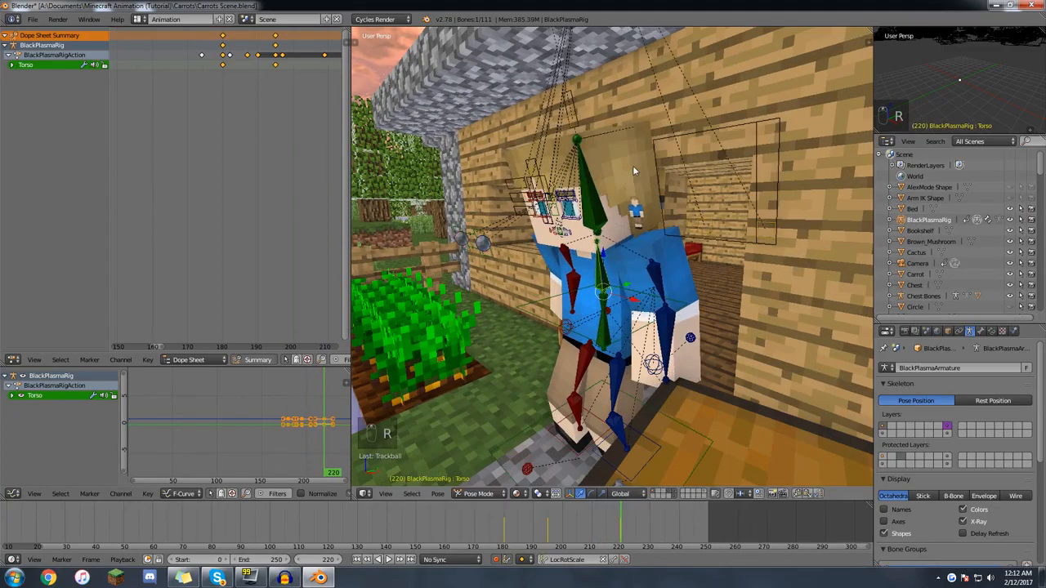
key("r")
left_click(535, 245)
Clear the torso bone's rotation at frame 220.
scroll(531, 253, "down", 2)
middle_click_drag(529, 259, 583, 297)
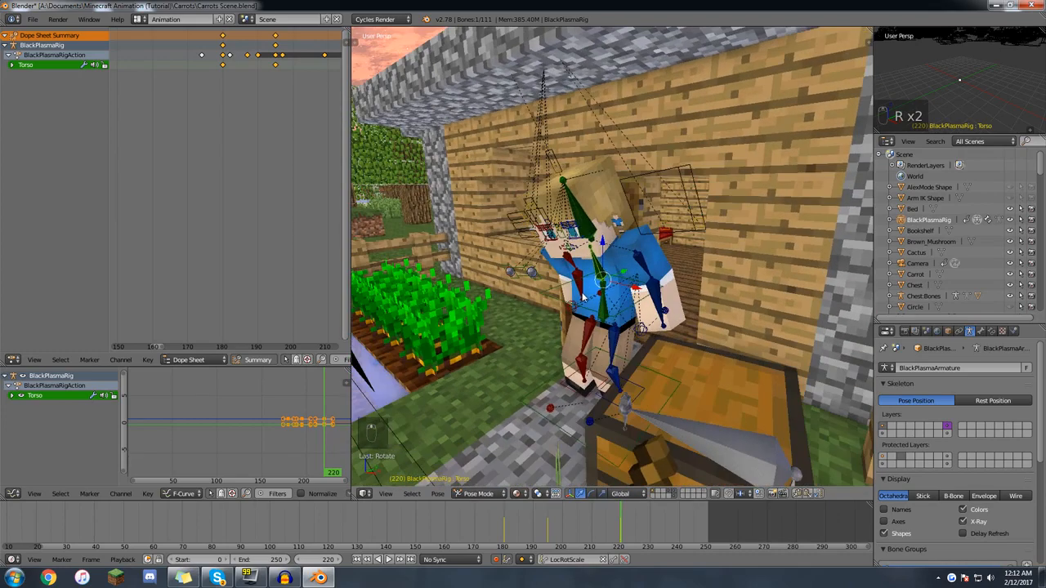
key("alt+r")
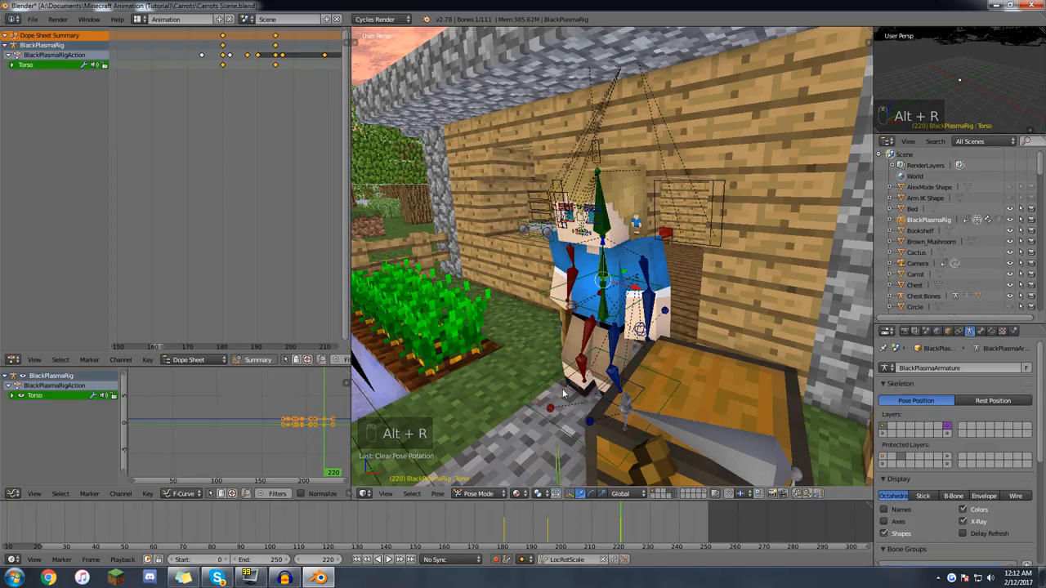
Clear the right foot IK bone's location at frame 220.
right_click(563, 395)
middle_click_drag(556, 396, 606, 401)
key("g")
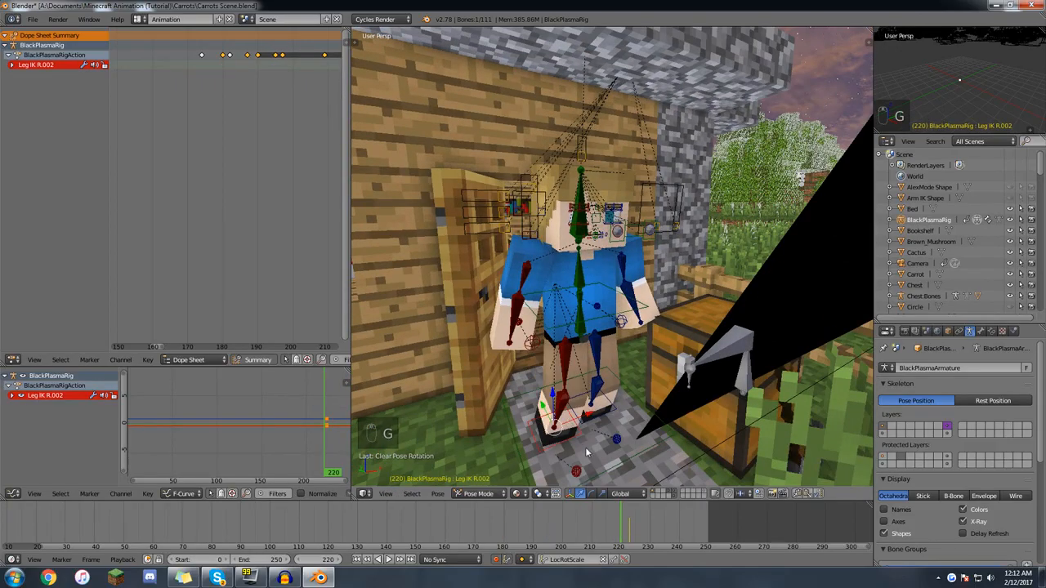
key("alt+g")
Clear the left foot IK bone's location at frame 220 and reposition it on the path.
right_click(611, 411)
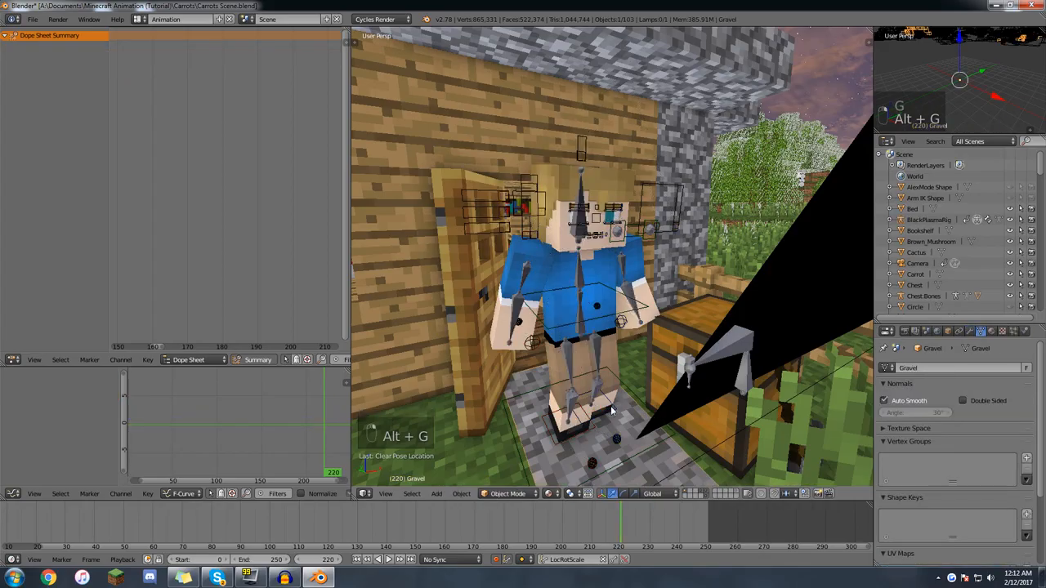
right_click(611, 412)
key("alt+g")
left_click_drag(620, 397, 602, 408)
right_click(574, 428)
Rotate the character's root bone inside the house at frame 148.
scroll(608, 372, "down", 4)
middle_click_drag(608, 372, 553, 371)
right_click(571, 361)
left_click_drag(627, 520, 410, 510)
key("f")
scroll(656, 229, "down", 5)
middle_click_drag(655, 228, 708, 242)
key("r")
left_click(689, 188)
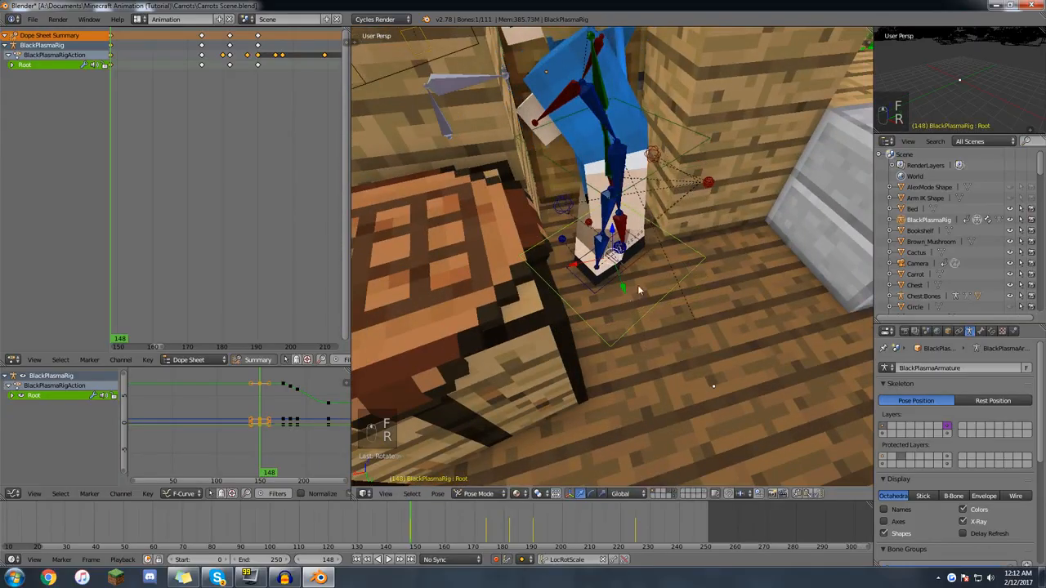
Switch the transform orientation to Local, move the root bone back into the room at frame 148, and play back the approach.
mouse_move(617, 277)
middle_mouse_down()
mouse_move(627, 260)
mouse_move(591, 274)
mouse_move(617, 271)
middle_mouse_up()
scroll(609, 243, "down", 4)
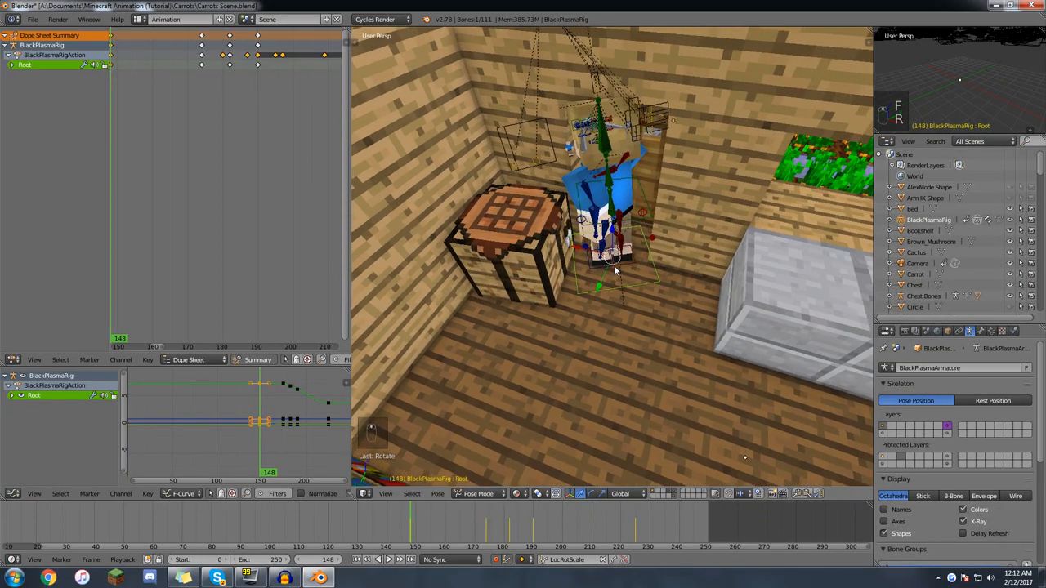
left_click(623, 494)
left_click(621, 469)
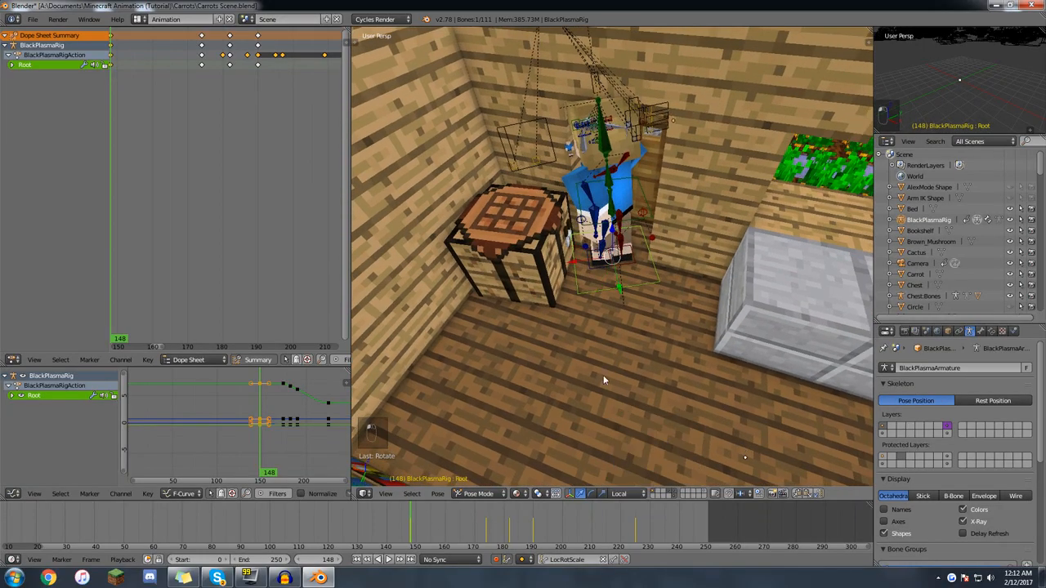
left_click_drag(617, 294, 640, 361)
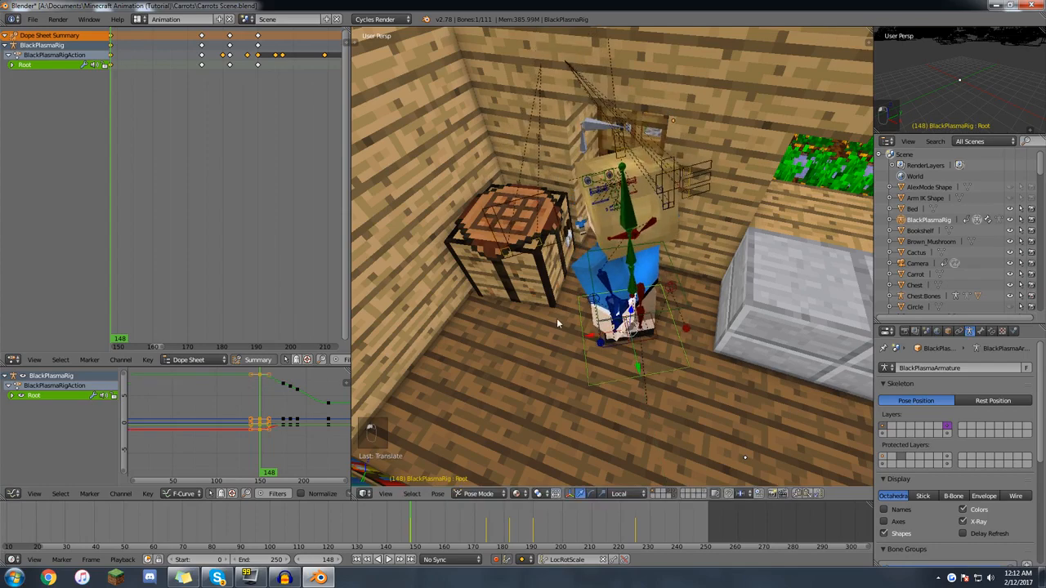
key("alt+a")
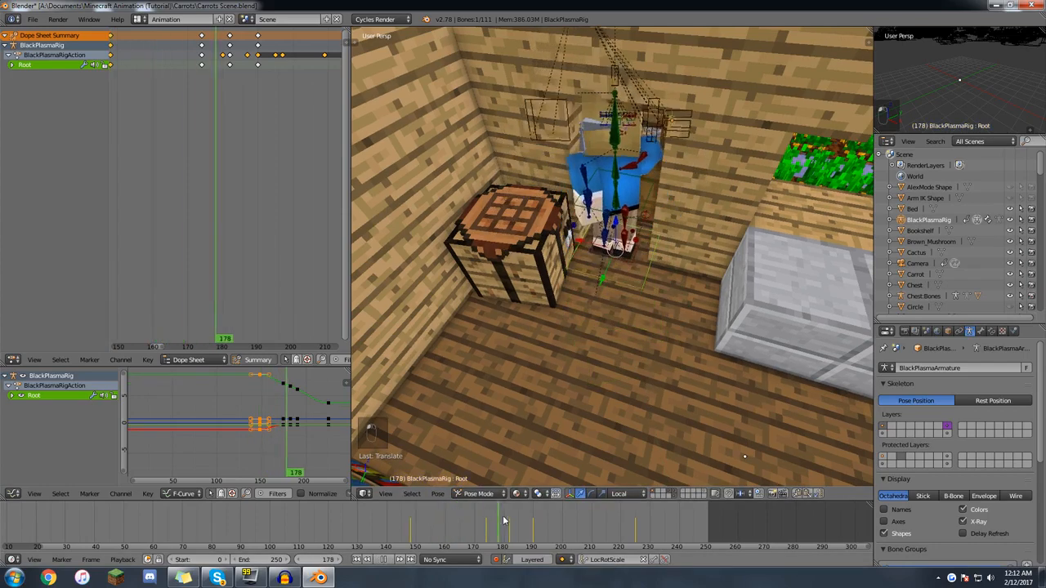
key("alt+a")
Reposition the character's right foot IK bone on the path outside the door at frame 208.
middle_click_drag(664, 228, 405, 490)
left_click_drag(413, 536, 633, 523)
middle_click_drag(609, 380, 558, 407)
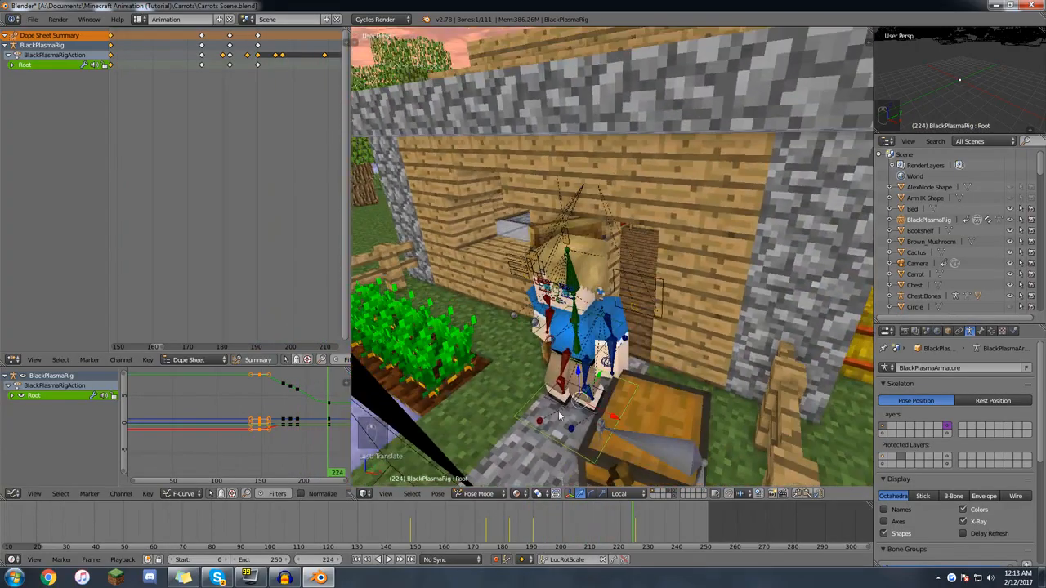
right_click(599, 391)
key("Up")
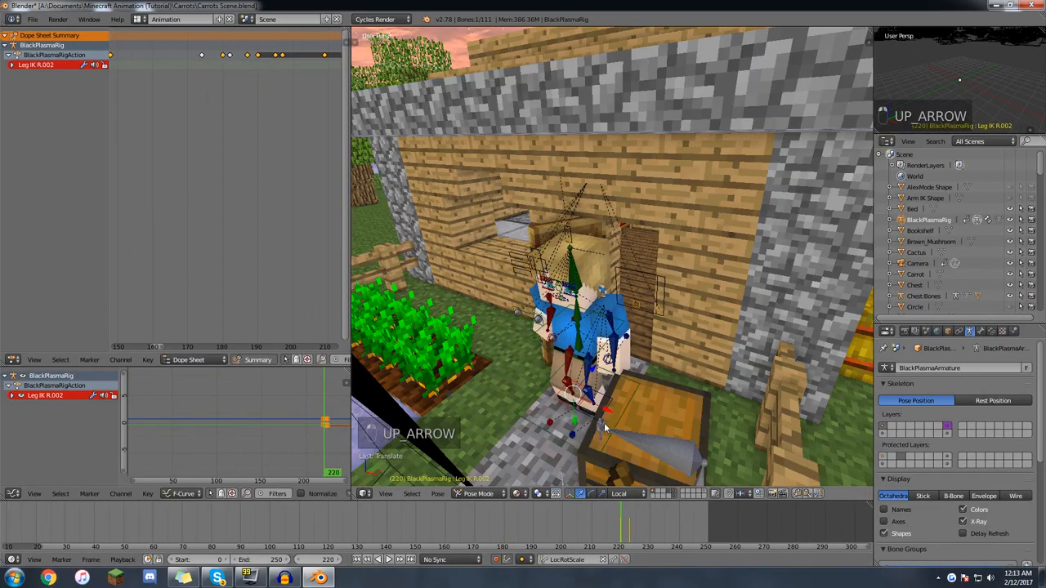
key("Left")
key("Left")
key("Left")
key("Left")
key("Left")
key("Left")
key("Left")
key("Left")
key("Left")
key("Left")
key("Left")
key("Left")
key("Left")
key("Right")
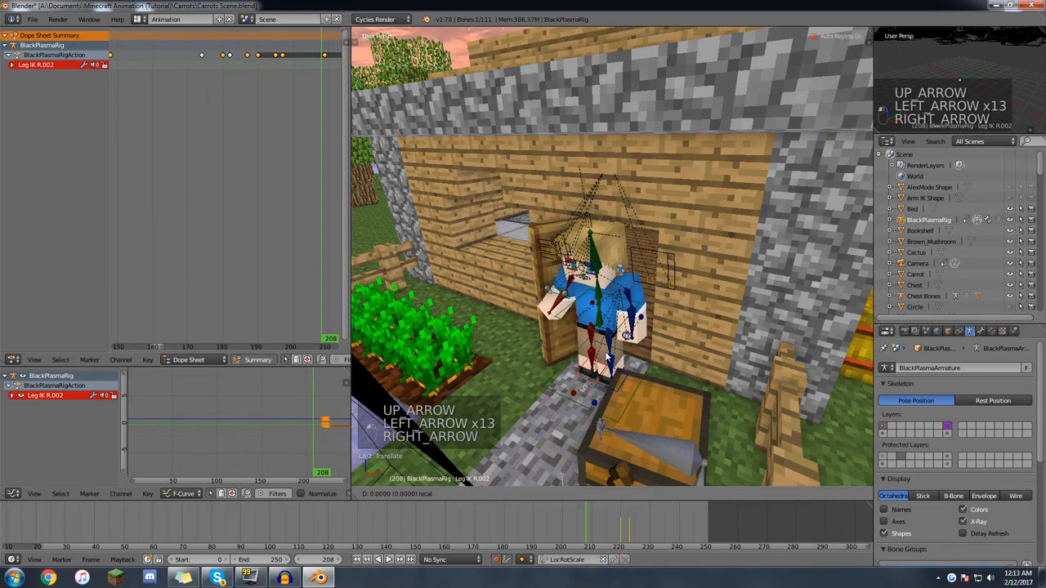
Step back through the walk and adjust the character's foot placement in the doorway on successive frames.
key("Left")
key("Left")
key("Left")
key("Left")
key("Left")
key("Left")
key("Left")
key("Left")
key("Left")
key("Left")
key("Left")
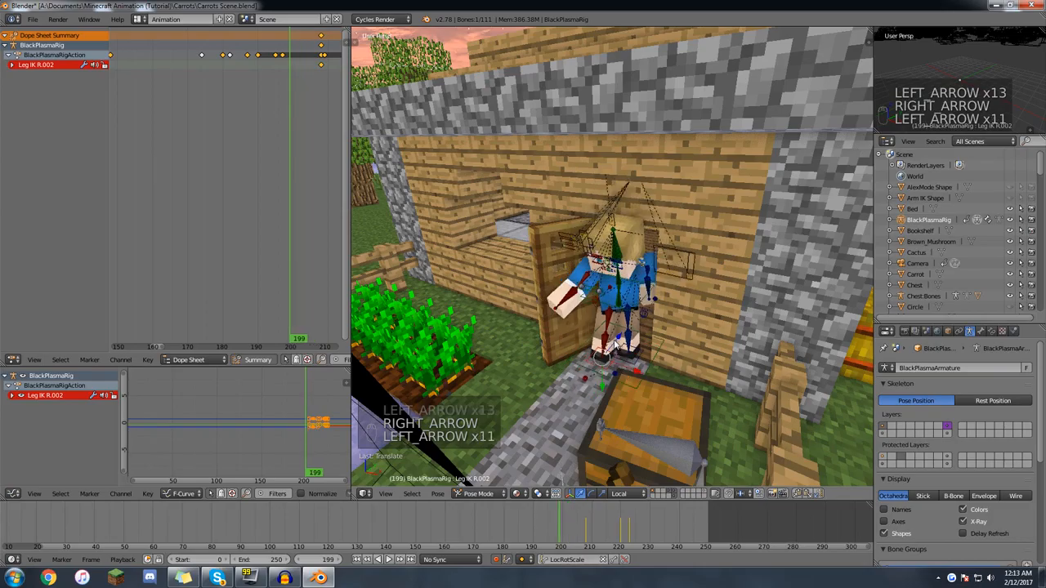
key("Left")
key("Left")
key("Left")
key("Left")
key("Left")
key("Left")
key("Left")
key("Left")
key("Left")
right_click(646, 331)
key("Right")
key("Right")
key("Right")
key("Right")
key("Right")
key("Right")
key("Right")
key("Right")
key("Right")
key("Right")
key("Right")
key("Right")
key("Right")
key("Left")
key("Left")
key("Left")
key("Left")
left_click(646, 330)
key("Right")
key("Right")
key("Right")
key("Right")
key("Right")
key("Right")
key("Right")
key("Right")
left_click(626, 349)
Step through the frames of the exit to check the foot movement onto the path.
key("Right")
key("Right")
key("Right")
key("Right")
key("Right")
key("Right")
key("Right")
key("Right")
key("Right")
key("Right")
key("Right")
key("Right")
key("Right")
key("Right")
key("Right")
key("Right")
key("Right")
key("Right")
key("Right")
left_click_drag(554, 526, 588, 530)
Select the pelvis bone and lower it at two frames of the walk through the door.
right_click(606, 304)
key("Down")
key("Right")
key("Right")
key("Right")
key("Right")
key("Right")
key("Right")
key("Right")
key("Right")
key("Right")
key("Right")
left_click_drag(615, 263, 615, 275)
key("Down")
left_click_drag(623, 268, 623, 282)
Go to another keyframe of the walk and rotate the pelvis bone.
key("Up")
key("Up")
key("Up")
key("r")
left_click(691, 244)
Review the pelvis motion frame by frame from the doorway up to frame 222.
key("Down")
key("Down")
key("Down")
key("Right")
key("Right")
key("Right")
key("Right")
key("Right")
key("Right")
key("Right")
key("Right")
key("Right")
key("Right")
key("Right")
key("Right")
key("Right")
key("Right")
key("Right")
key("Right")
key("Right")
key("Right")
key("Right")
key("Right")
key("Right")
key("Right")
key("Right")
Select the camera in camera view and aim it with fly navigation at frame 236.
key("KP_0")
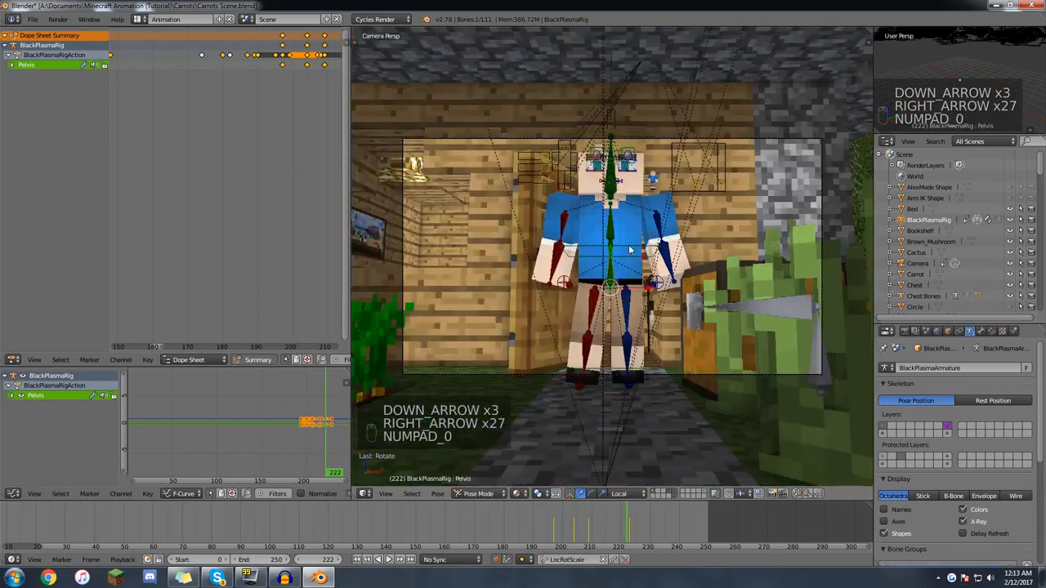
right_click(620, 375)
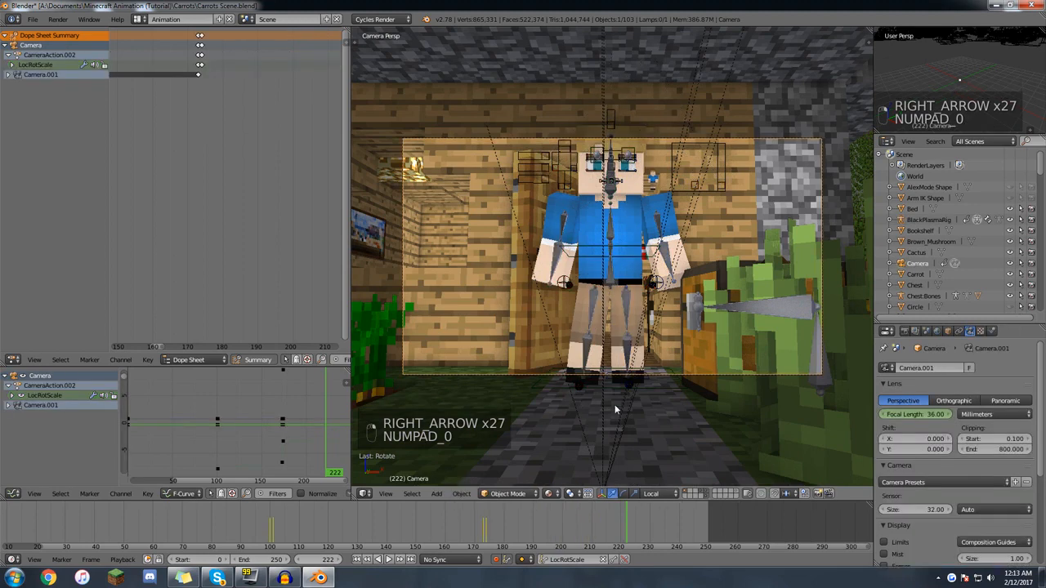
left_click(668, 525)
key("shift+f")
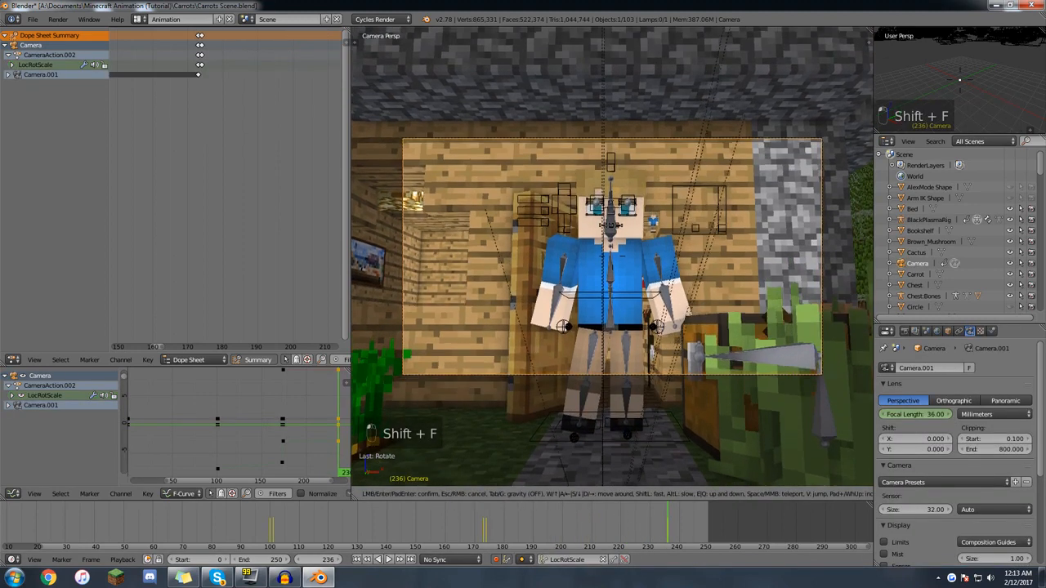
left_click(615, 260)
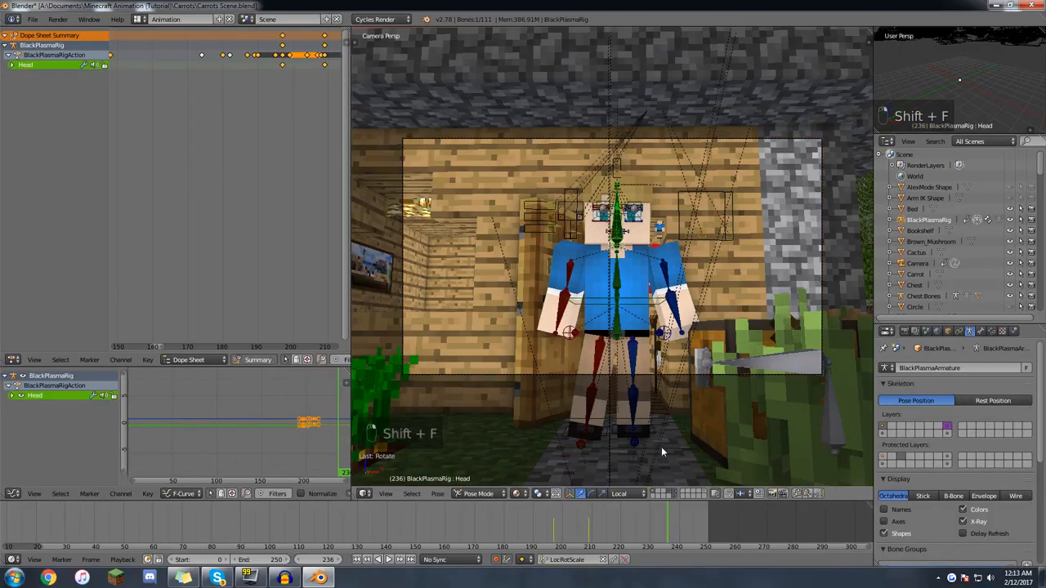
Rotate the character's head bone freely with the trackball at frame 236.
key("r")
key("r")
left_click(594, 238)
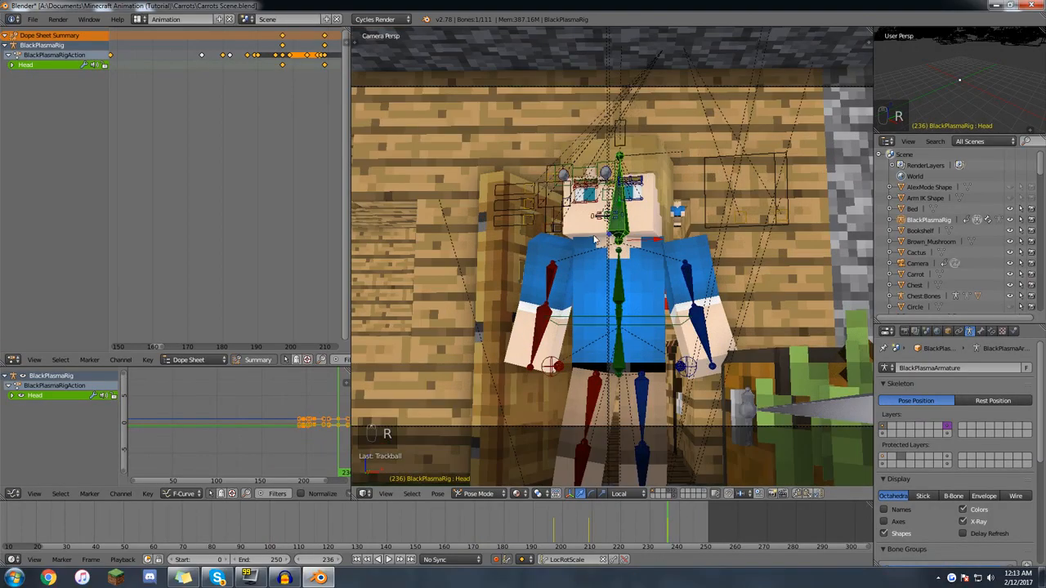
Move the main eye controller at frames 209 and 199, and play back the eye movement.
middle_click_drag(588, 200, 585, 221, "shift")
right_click(585, 202)
left_click_drag(645, 539, 587, 535)
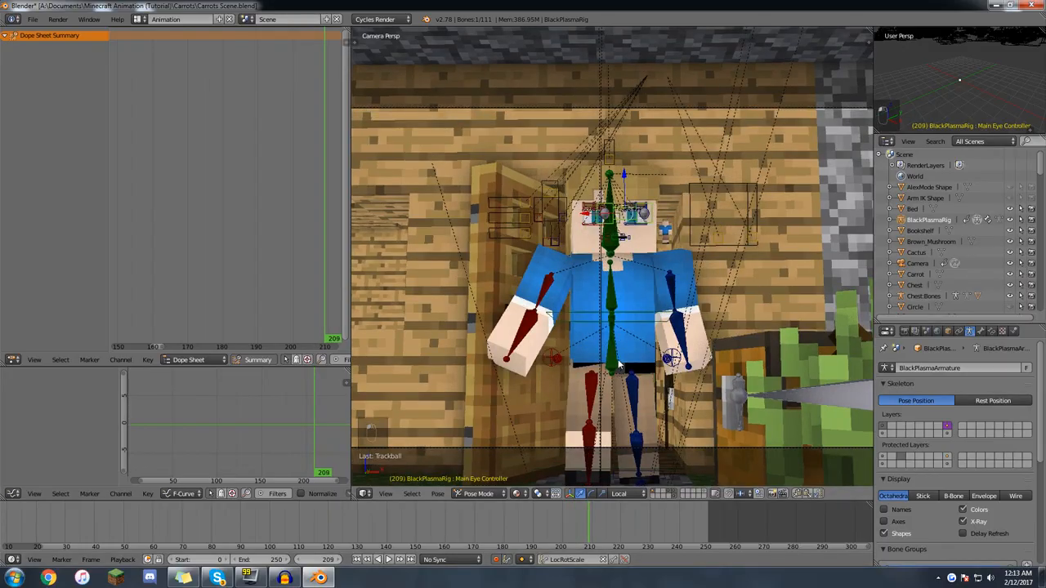
key("g")
left_click(619, 496)
key("Down")
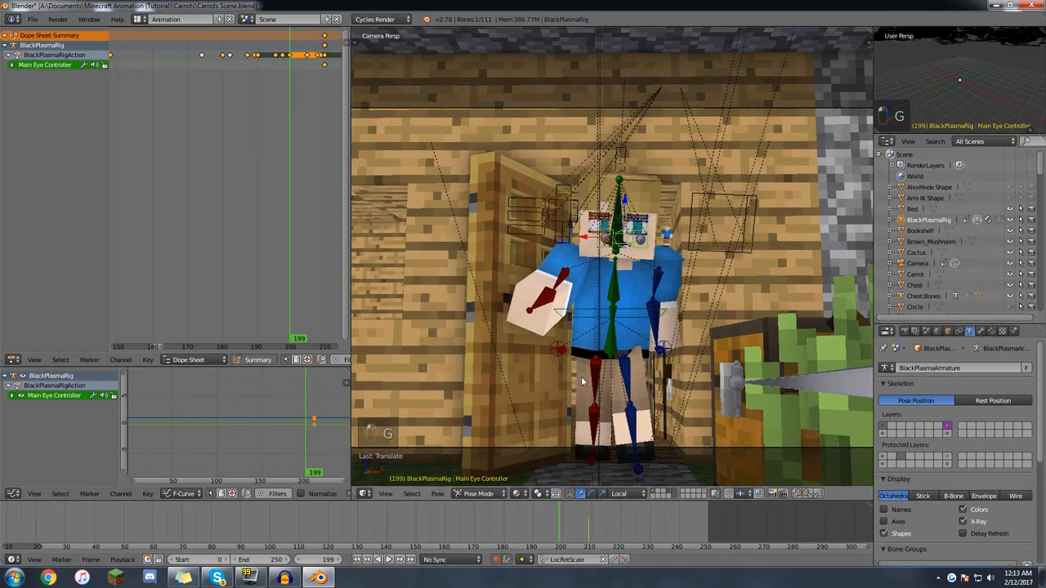
key("g")
left_click(570, 375)
key("alt+a")
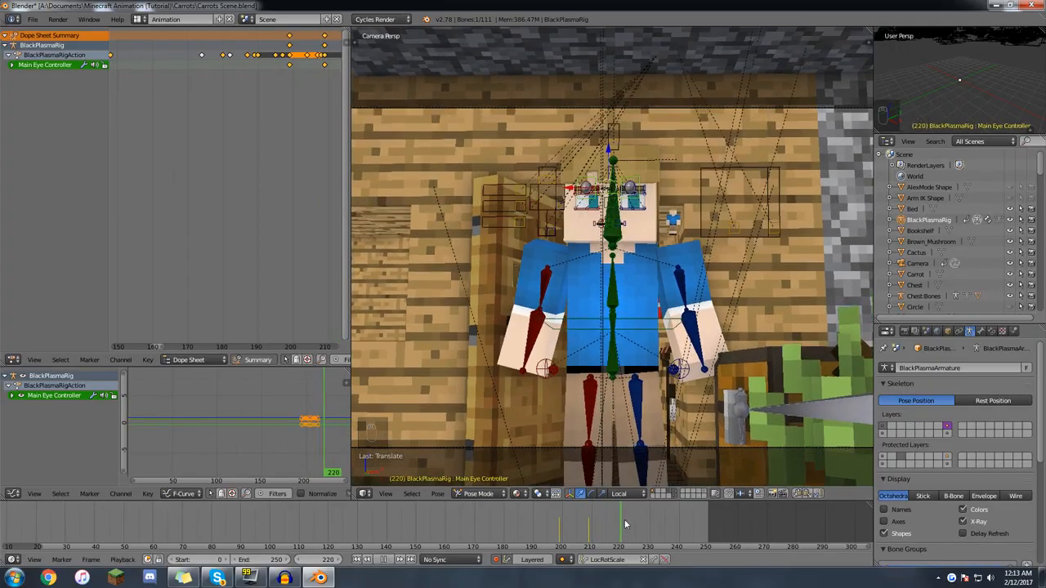
key("alt+a")
Rotate the torso bone freely with the trackball at frame 235.
right_click(612, 359)
left_click_drag(611, 518, 661, 518)
key("r")
key("r")
left_click(660, 398)
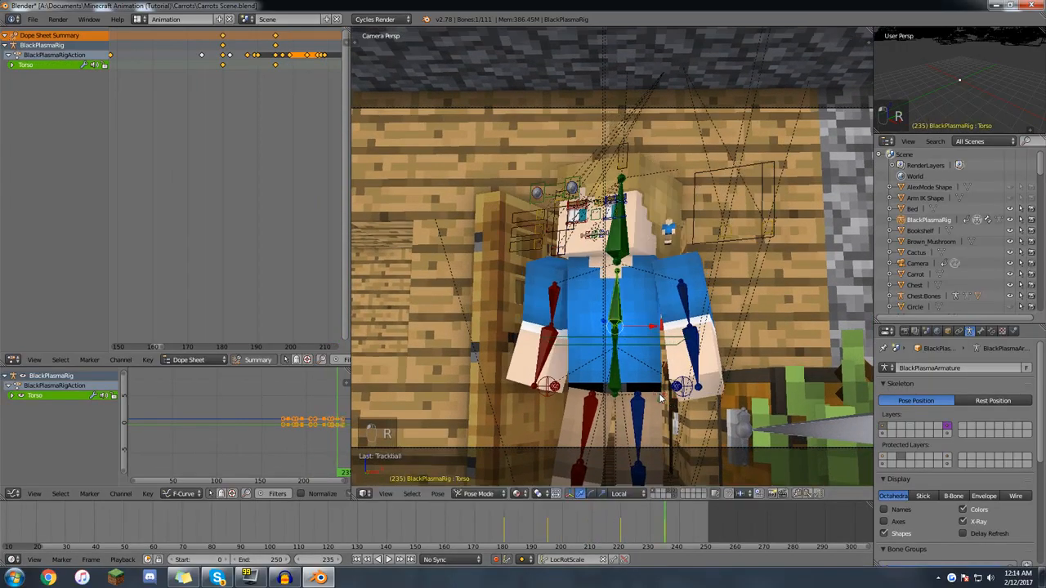
Move the main eye controller at frame 235 to shift the character's gaze.
right_click(548, 192)
key("g")
left_click(544, 192)
Reposition the MouthMovement bone on the face control panel at frame 235.
right_click(723, 243)
key("g")
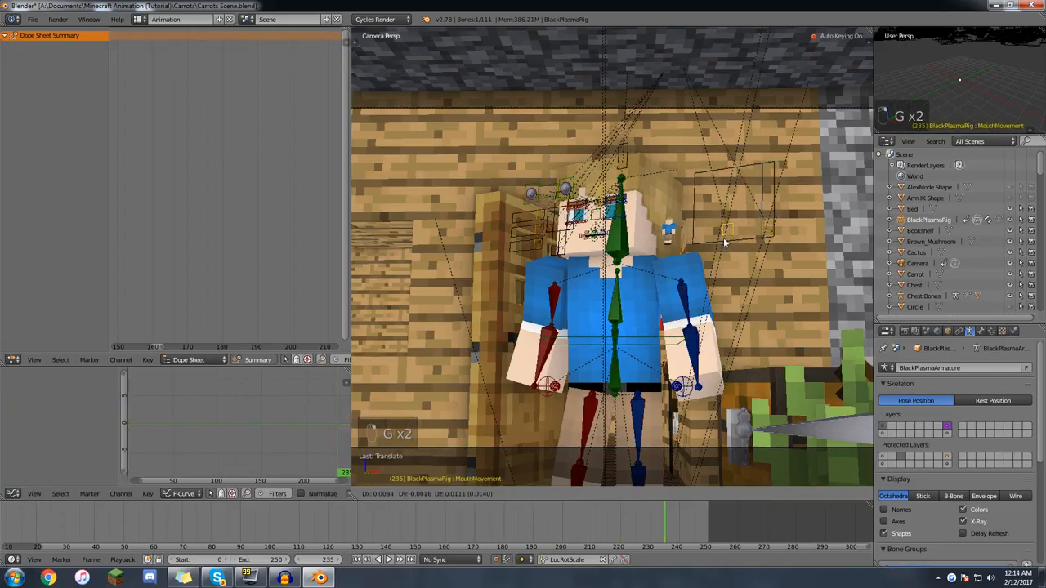
left_click(723, 243)
mouse_move(677, 504)
left_mouse_down()
mouse_move(615, 520)
mouse_move(664, 509)
left_mouse_up()
key("g")
left_click(713, 264)
Move the left and right Mouth Joint 3 bones together at frame 235 and clear their location at about frame 214.
scroll(626, 268, "up", 5)
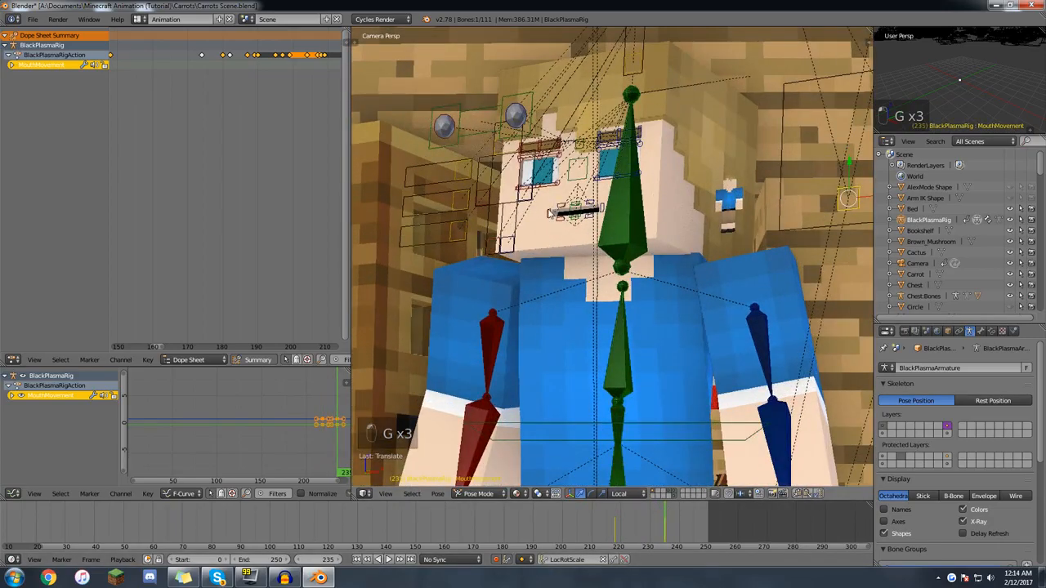
right_click(578, 210)
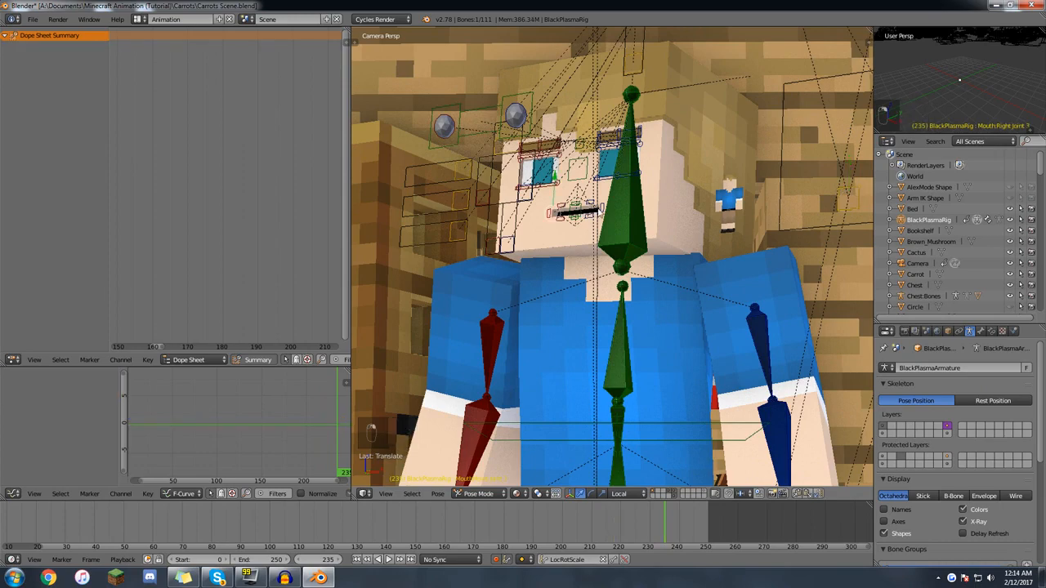
right_click(579, 237, "shift")
key("g")
mouse_move(644, 522)
left_mouse_down()
mouse_move(603, 512)
mouse_move(631, 516)
left_mouse_up()
key("alt+g")
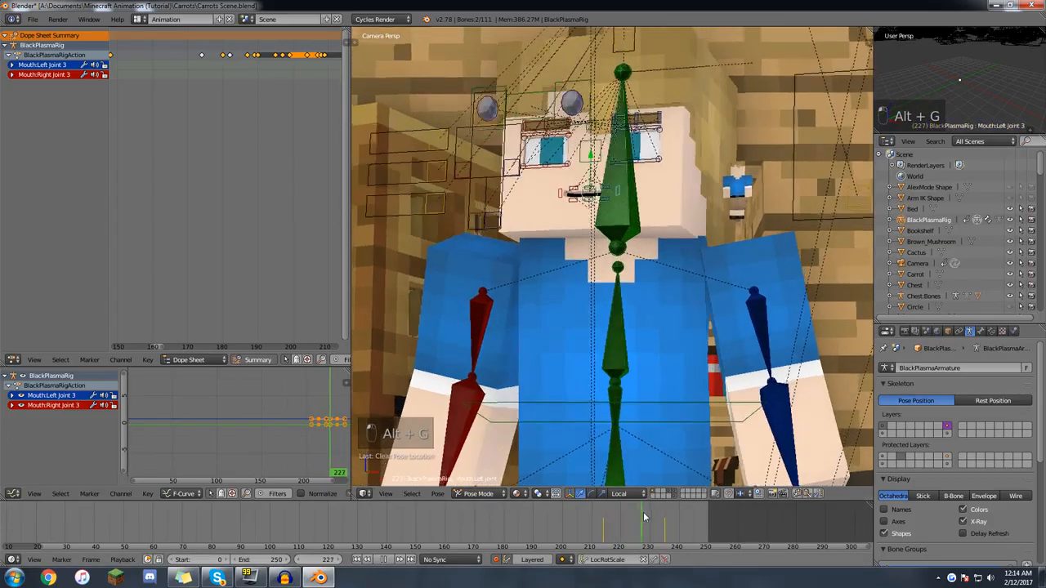
key("alt+a")
key("Home")
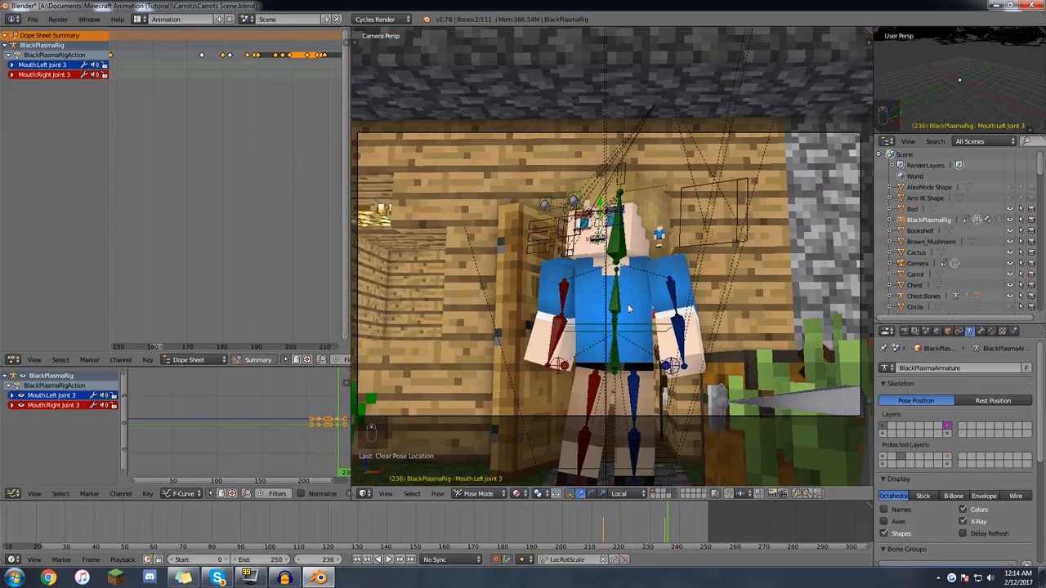
Delete the keyframes of both foot bones, Leg IK R.002 and Leg IK L.002, at frame 223.
mouse_move(609, 520)
left_mouse_down()
mouse_move(504, 508)
mouse_move(639, 513)
mouse_move(617, 510)
left_mouse_up()
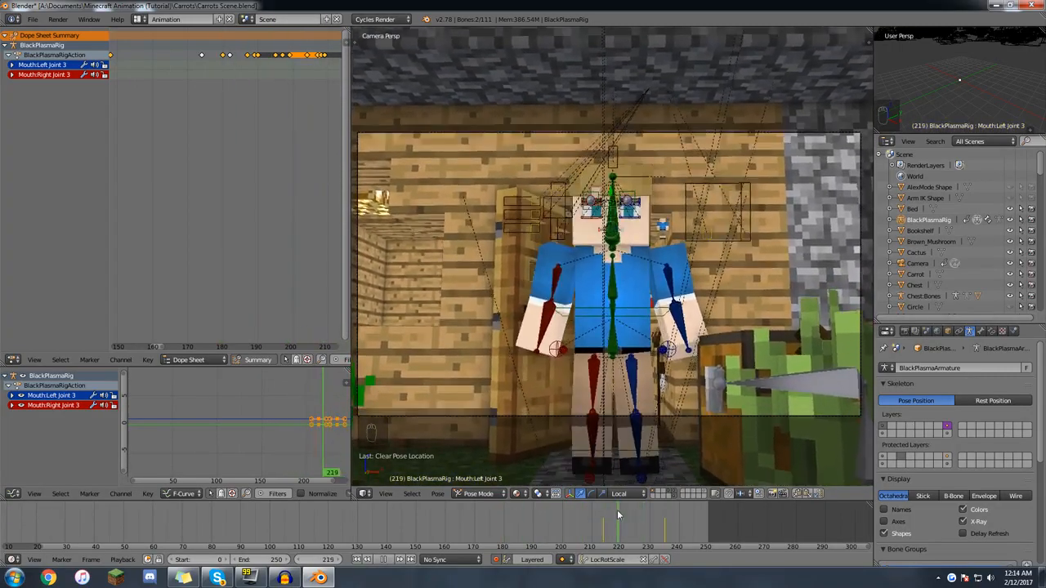
right_click(621, 474)
key("Up")
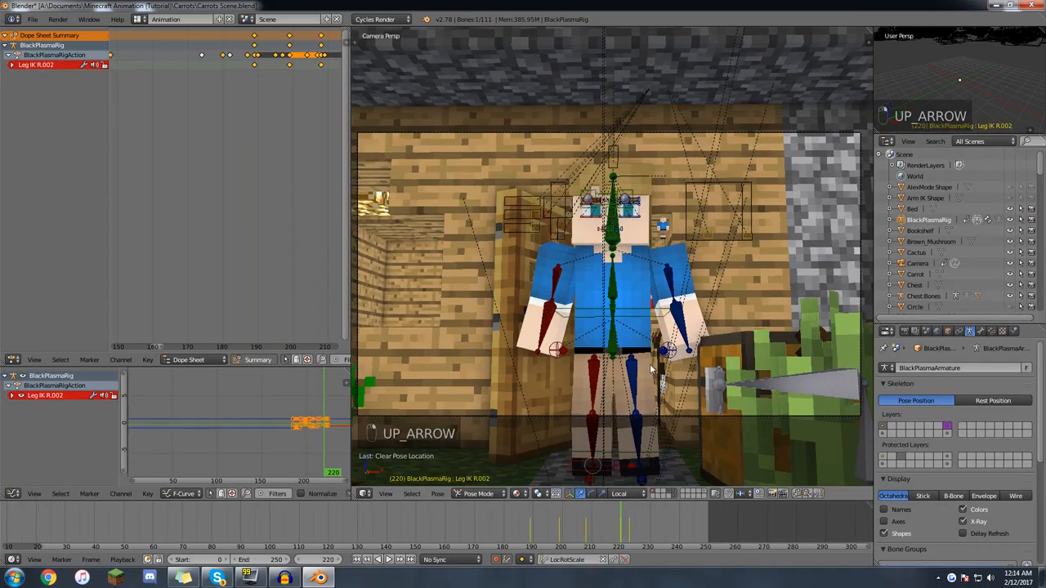
key("Up")
key("alt+i")
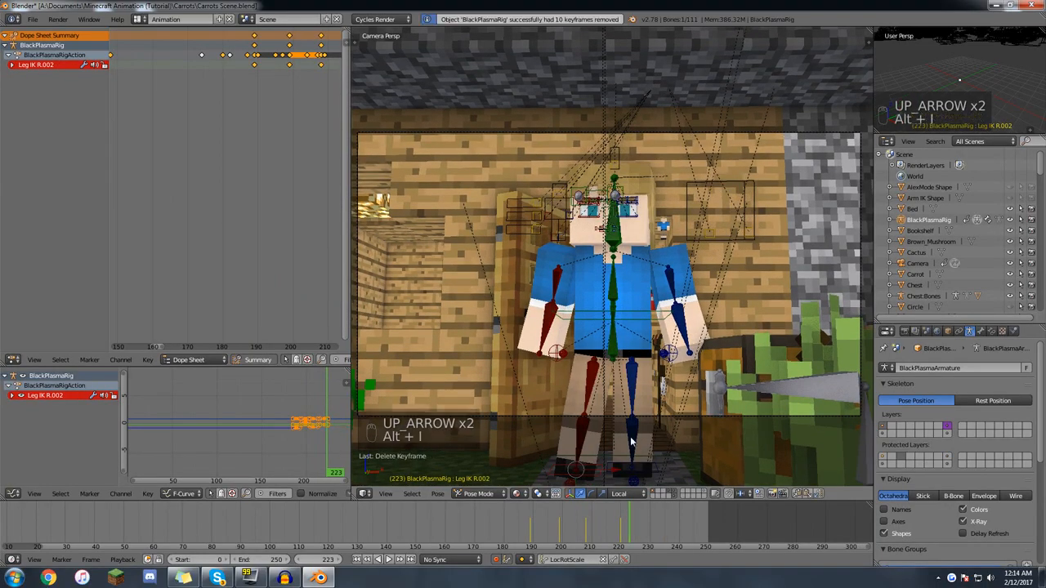
right_click(611, 472)
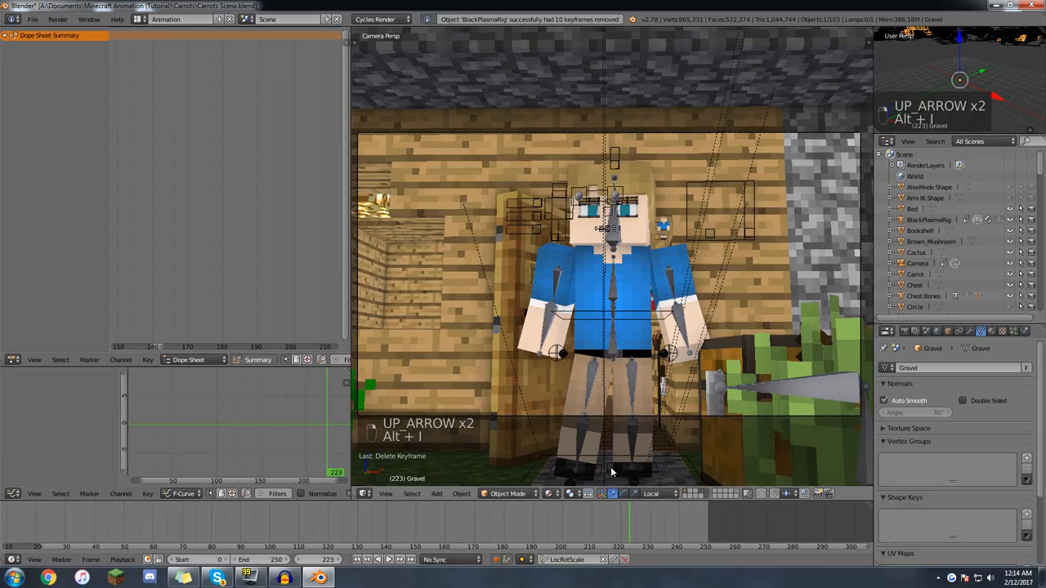
right_click(607, 466)
key("alt+i")
left_click(618, 425)
Play back the walk out of the door and check the torso and right lower arm keyframes.
key("Left")
key("Left")
key("Left")
left_click_drag(614, 521, 498, 523)
left_click(391, 561)
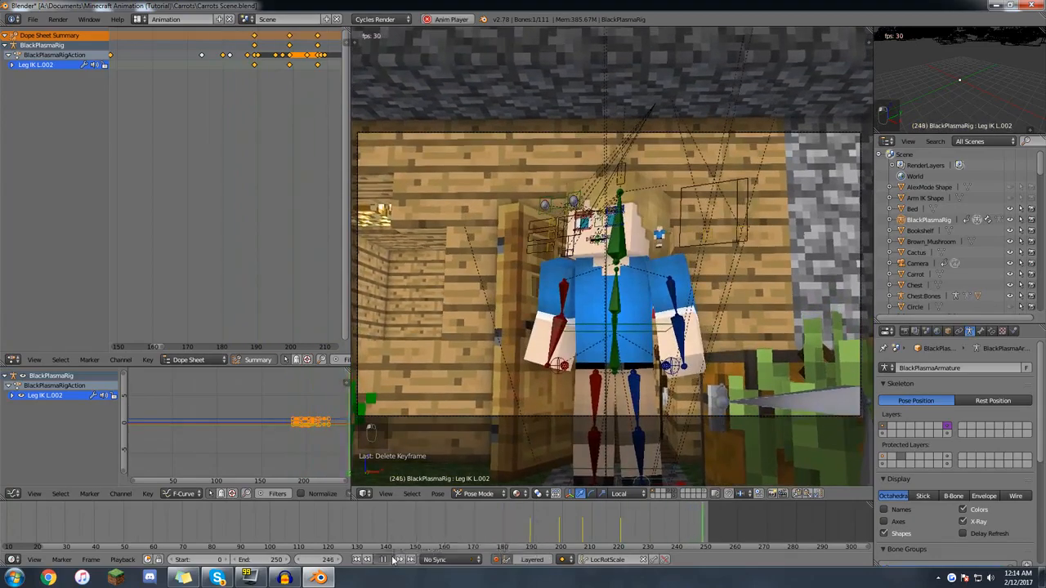
key("Escape")
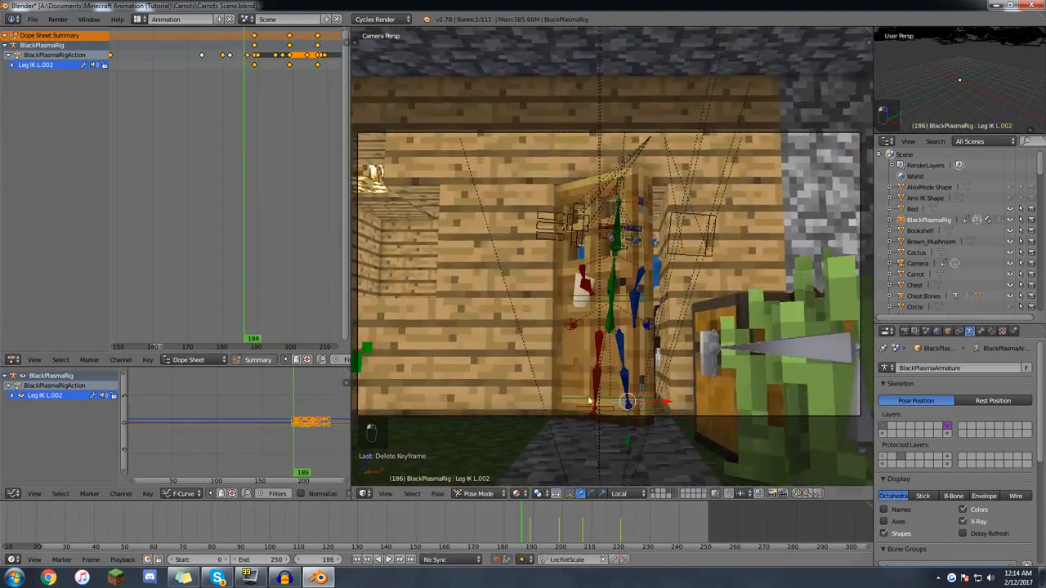
right_click(609, 320)
key("a")
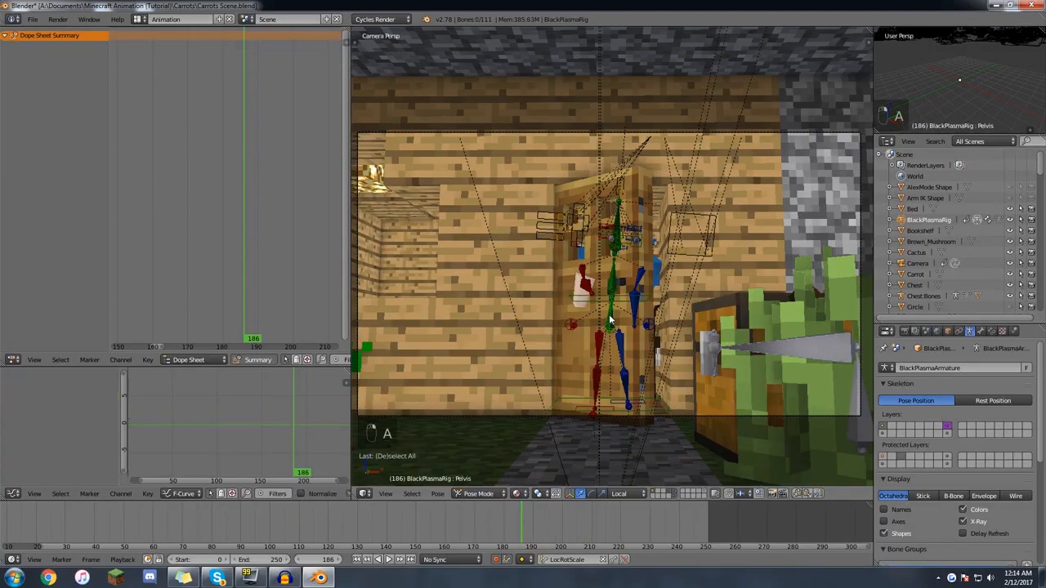
right_click(606, 280)
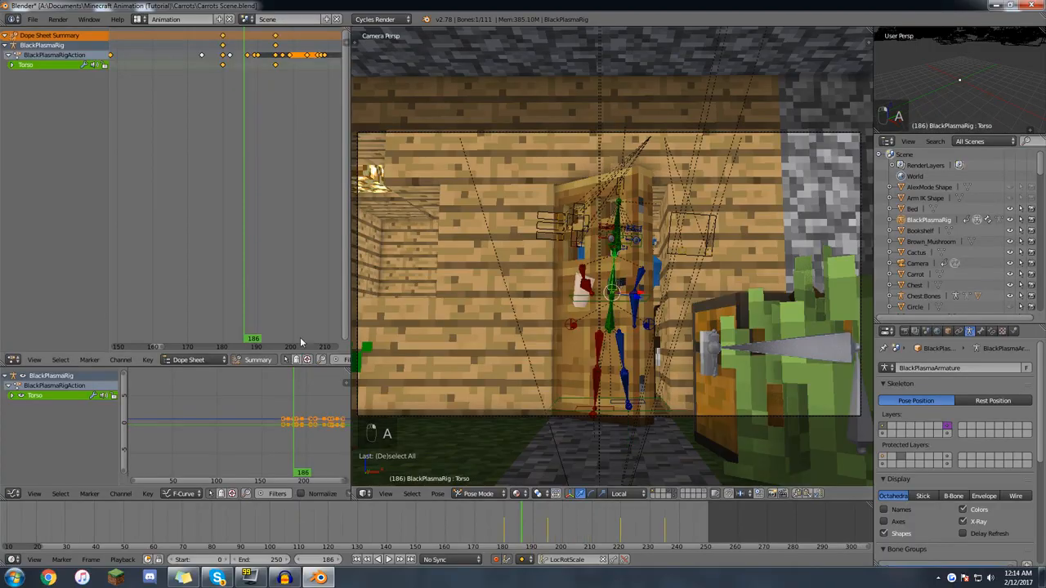
key("alt+a")
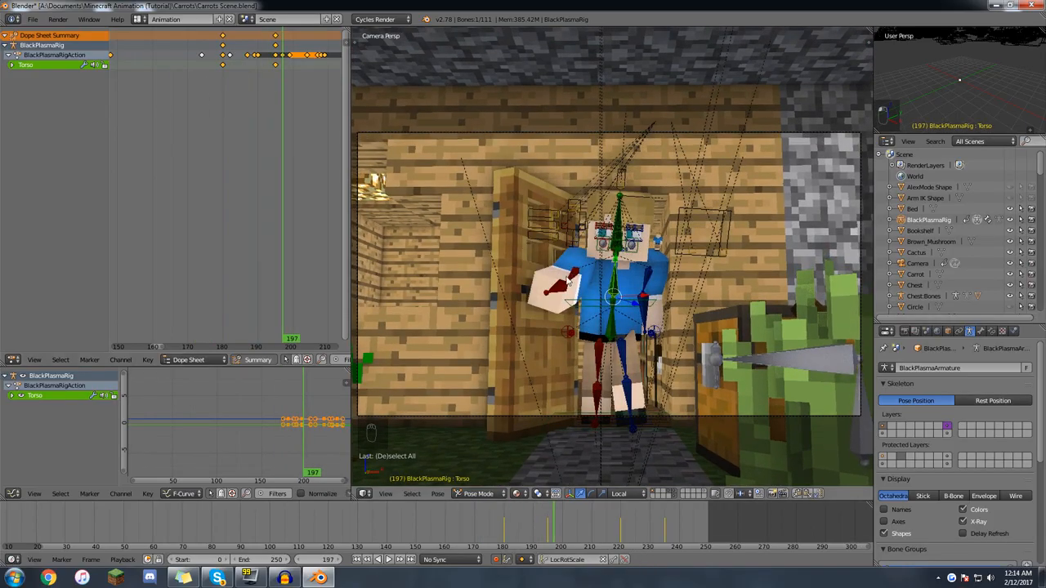
right_click(562, 287)
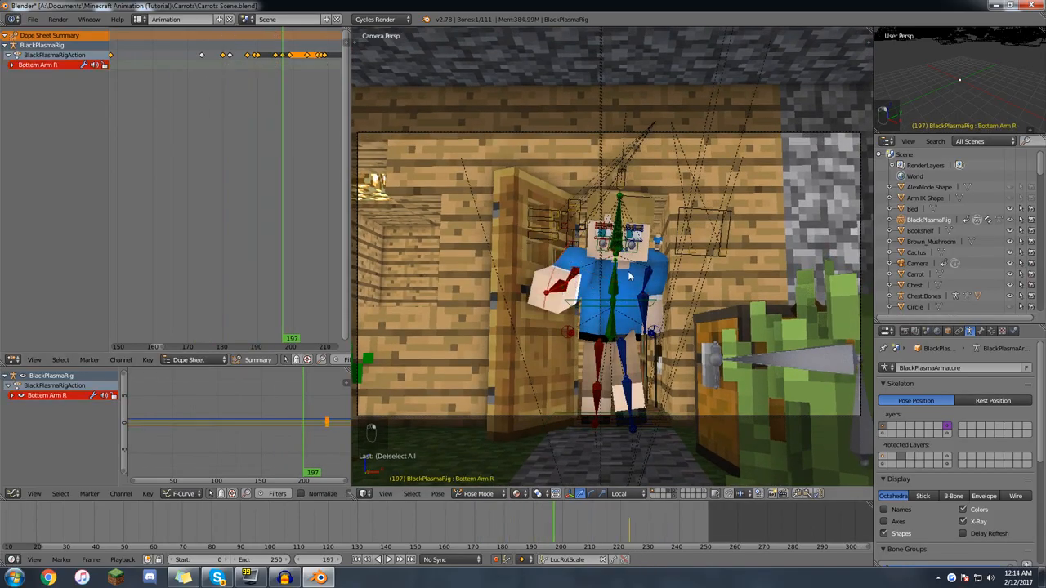
Select all bones of the rig and bring their keyframe channels into view in the dope sheet.
key("a")
key("a")
key("a")
middle_click_drag(296, 154, 255, 153)
scroll(241, 152, "down", 5)
middle_click_drag(280, 109, 205, 131)
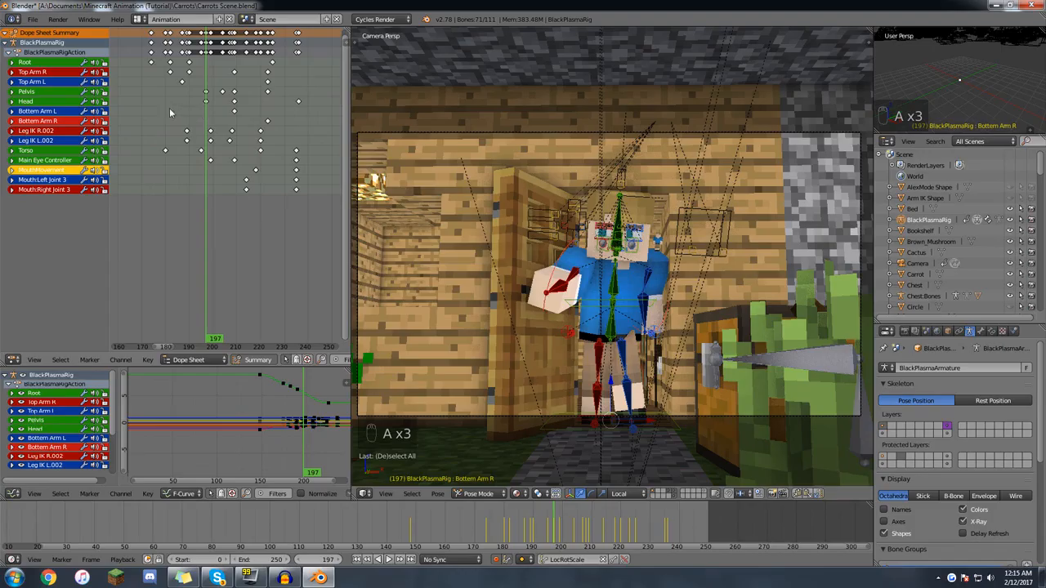
key("a")
left_click_drag(195, 119, 266, 111)
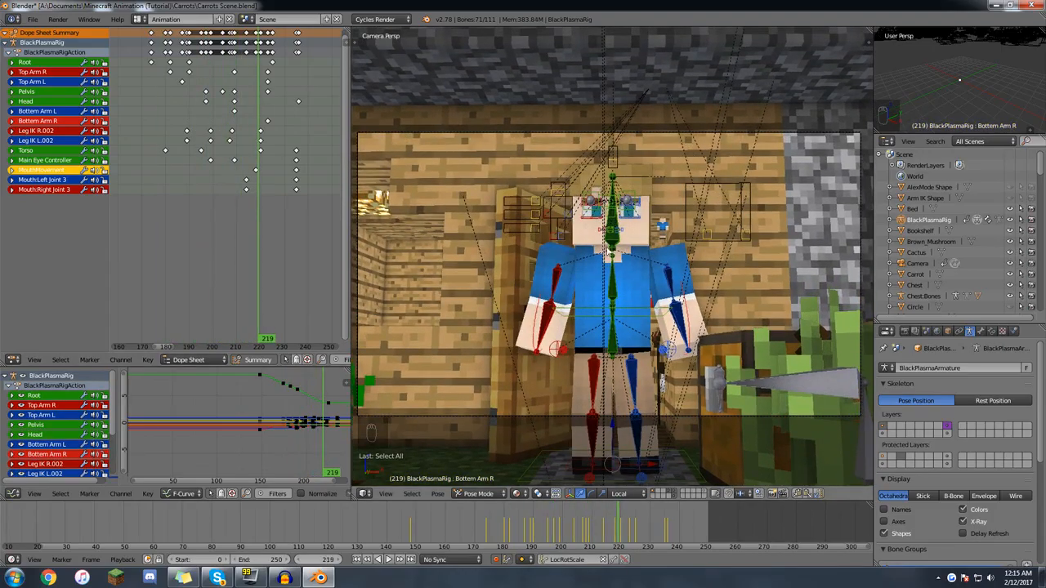
left_click_drag(263, 121, 288, 110)
right_click(295, 103)
right_click(315, 93)
right_click(297, 100)
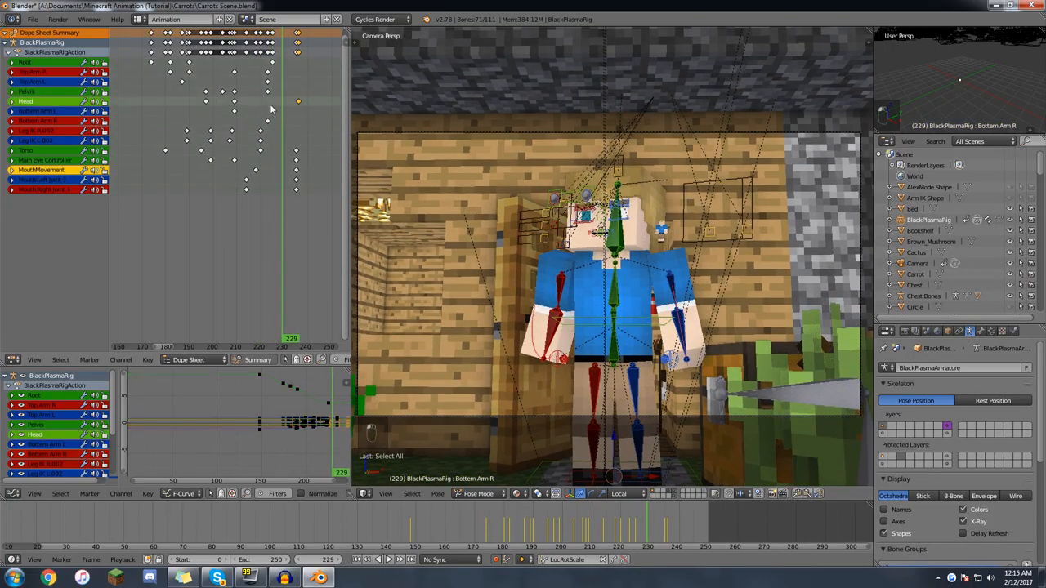
left_click(262, 107)
key("g")
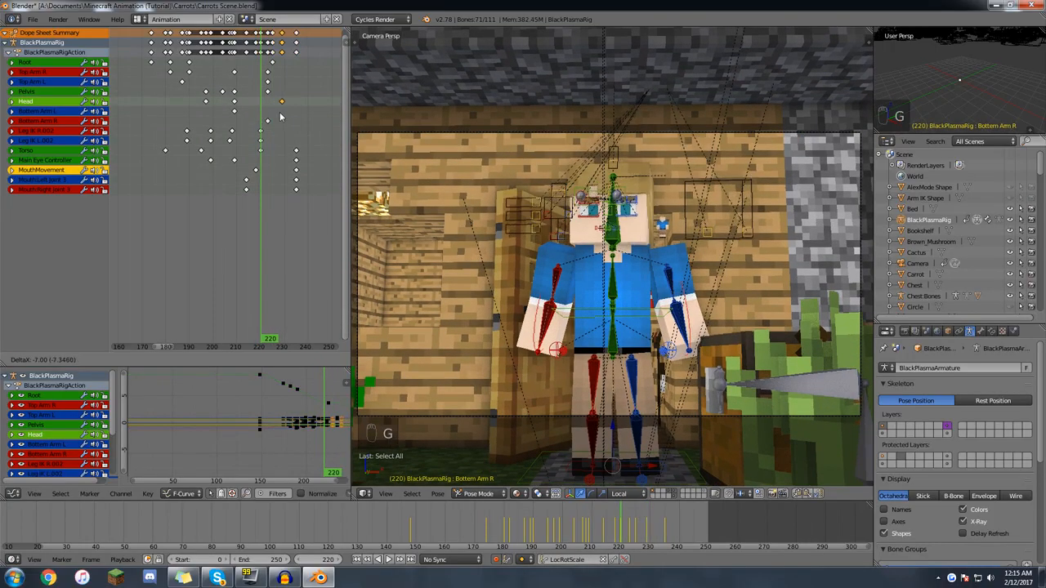
right_click(253, 128)
right_click(263, 123)
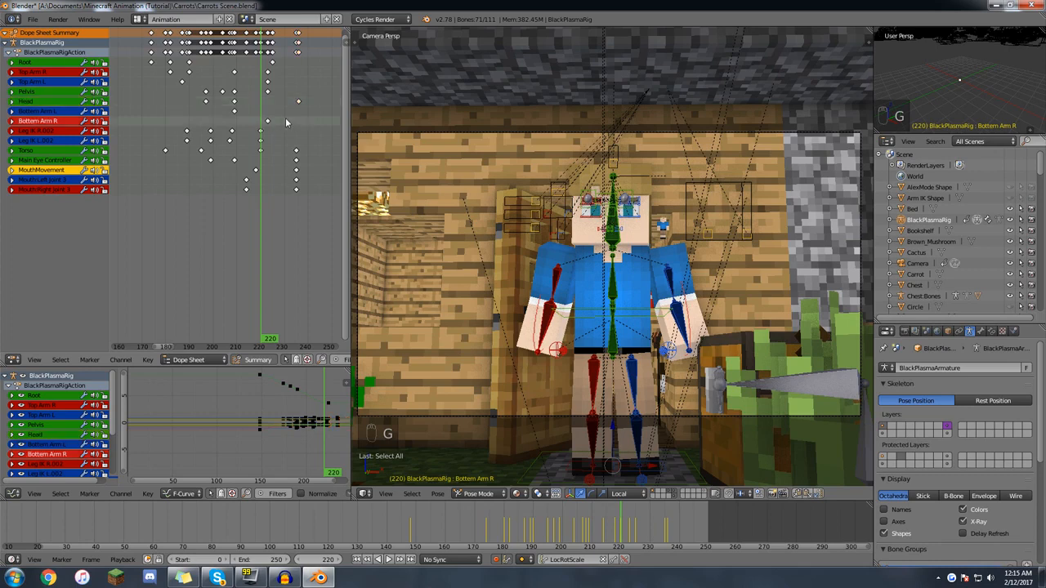
Play back the animation and review the spacing of all the rig's keyframes around frames 209 to 220.
scroll(250, 133, "down", 6)
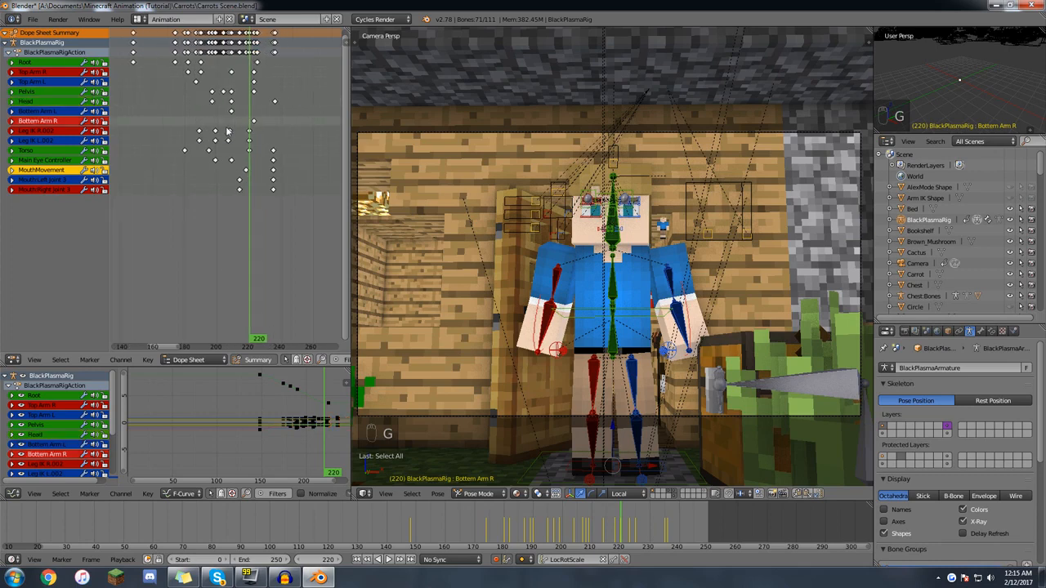
scroll(223, 138, "up", 3)
middle_click_drag(223, 138, 230, 141)
scroll(230, 140, "up", 4)
key("alt+shift+a")
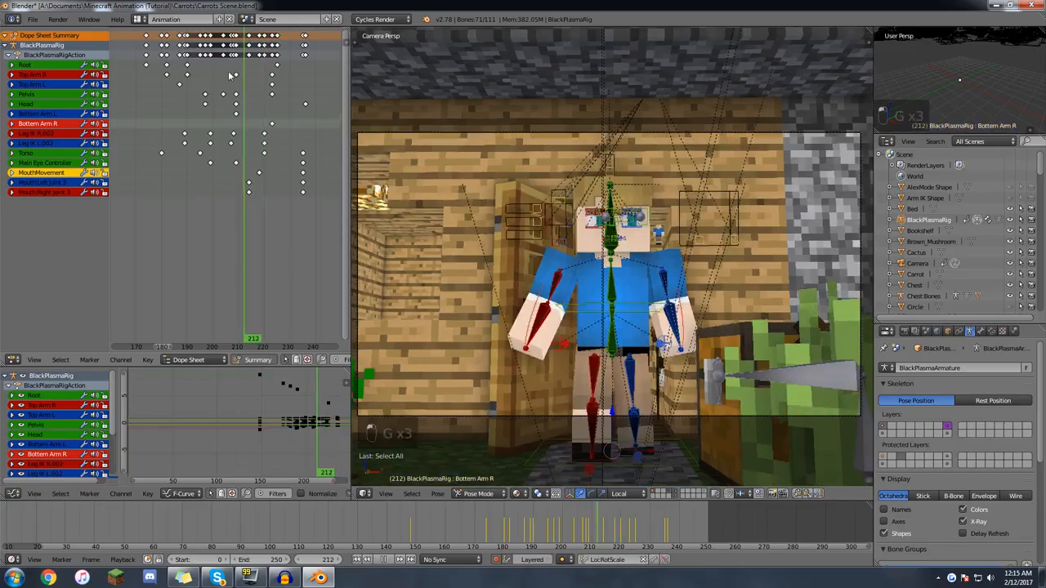
key("Escape")
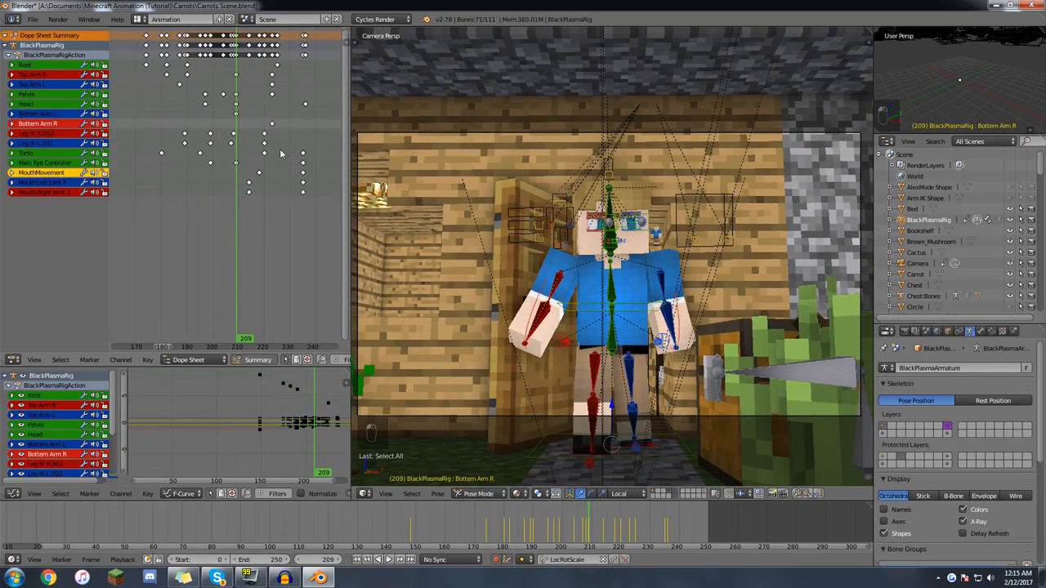
key("a")
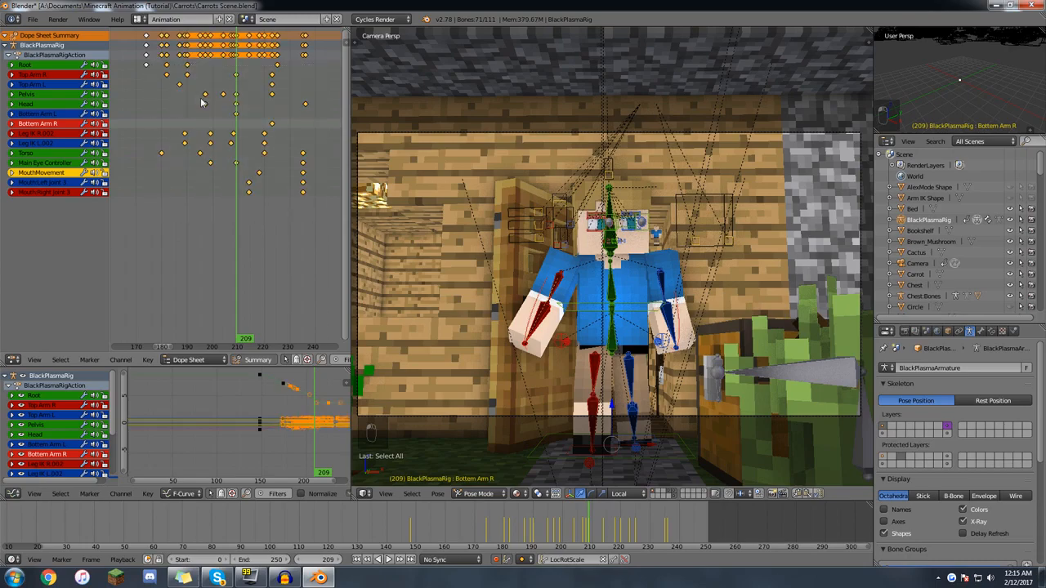
key("a")
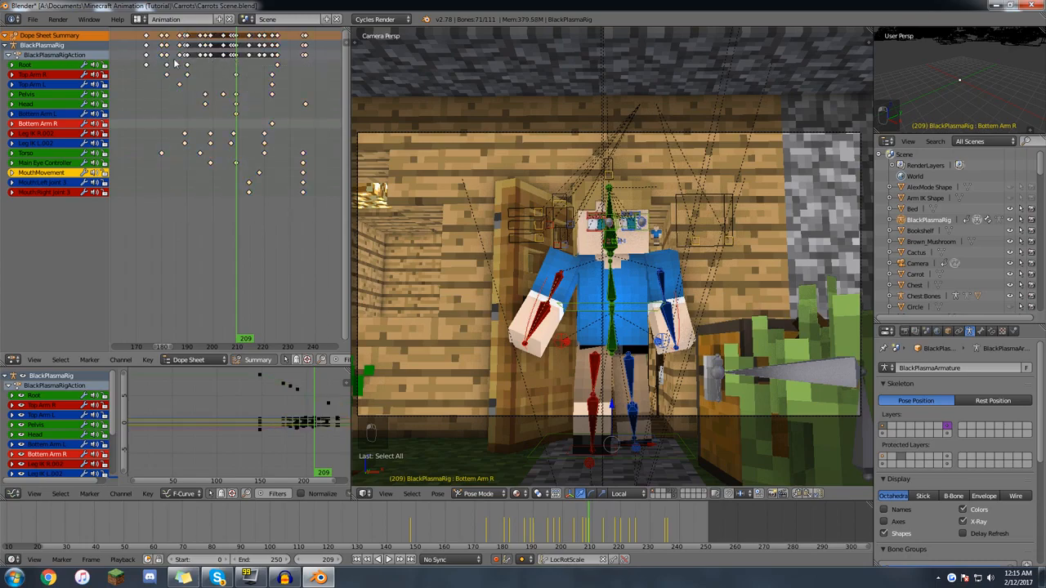
left_click(148, 58)
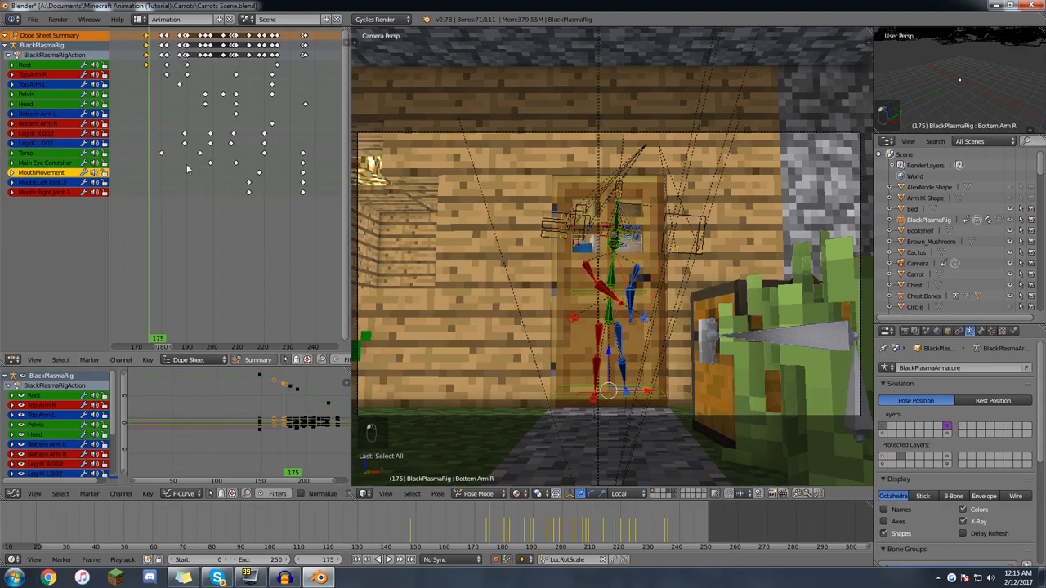
key("alt+a")
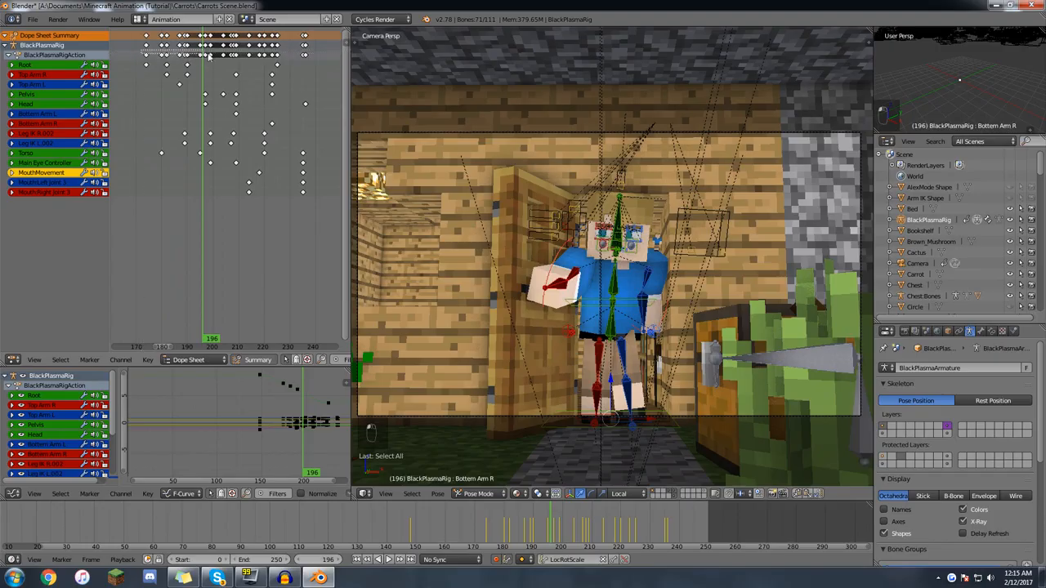
left_click_drag(311, 62, 311, 62)
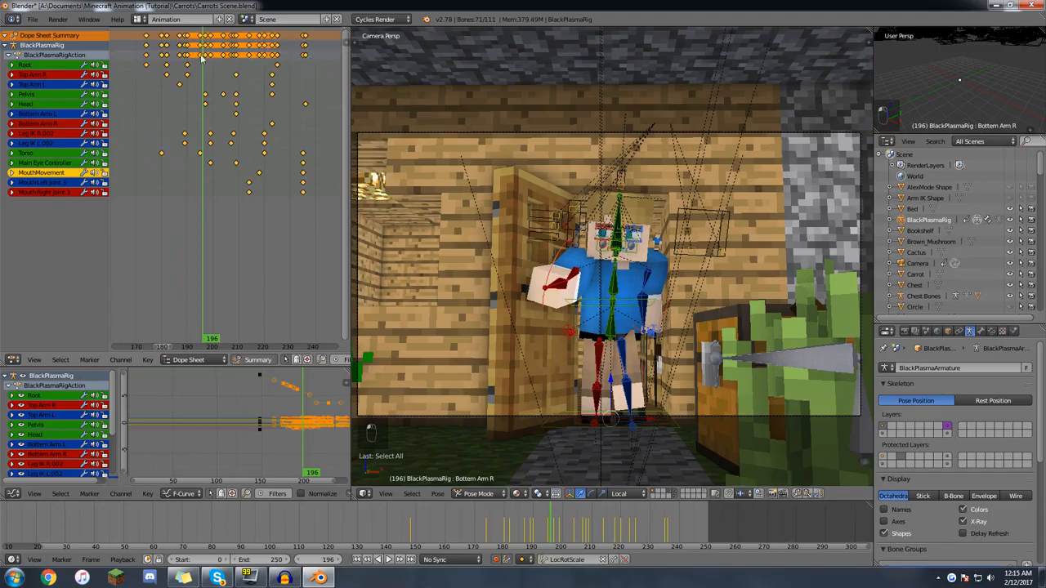
key("a")
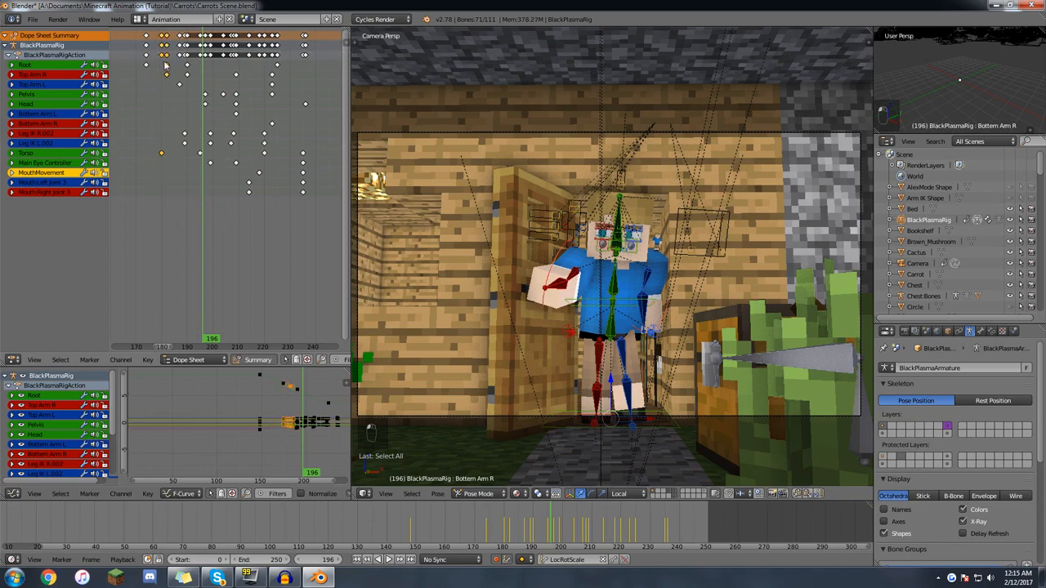
left_click_drag(206, 88, 308, 71)
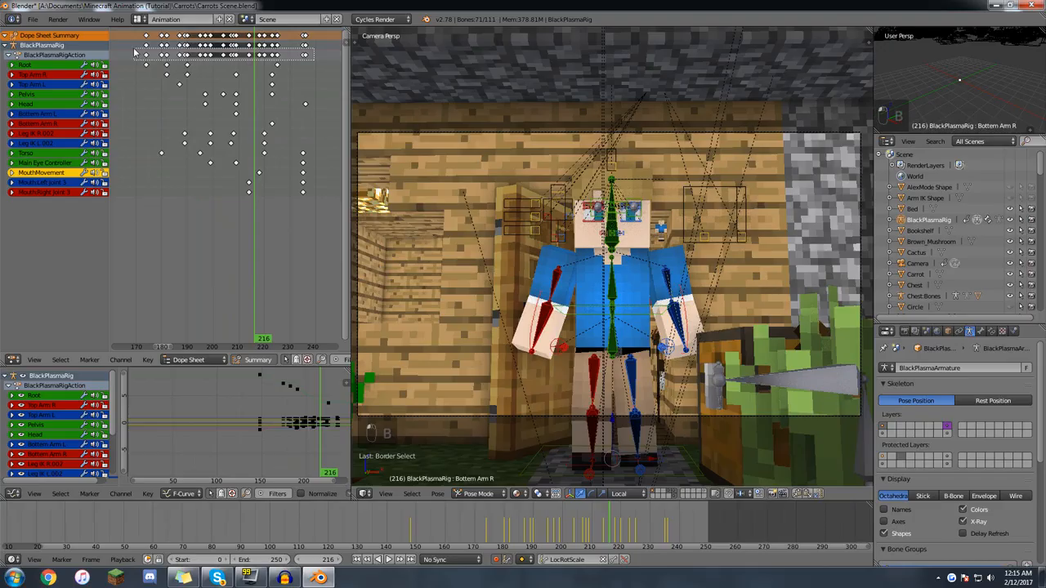
left_click_drag(135, 53, 197, 79)
key("a")
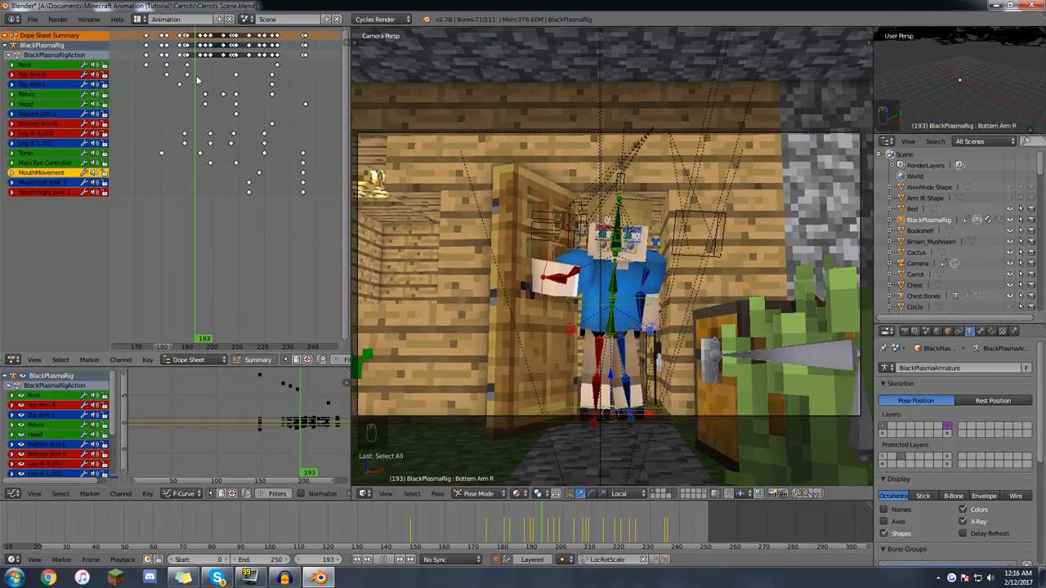
key("alt+a")
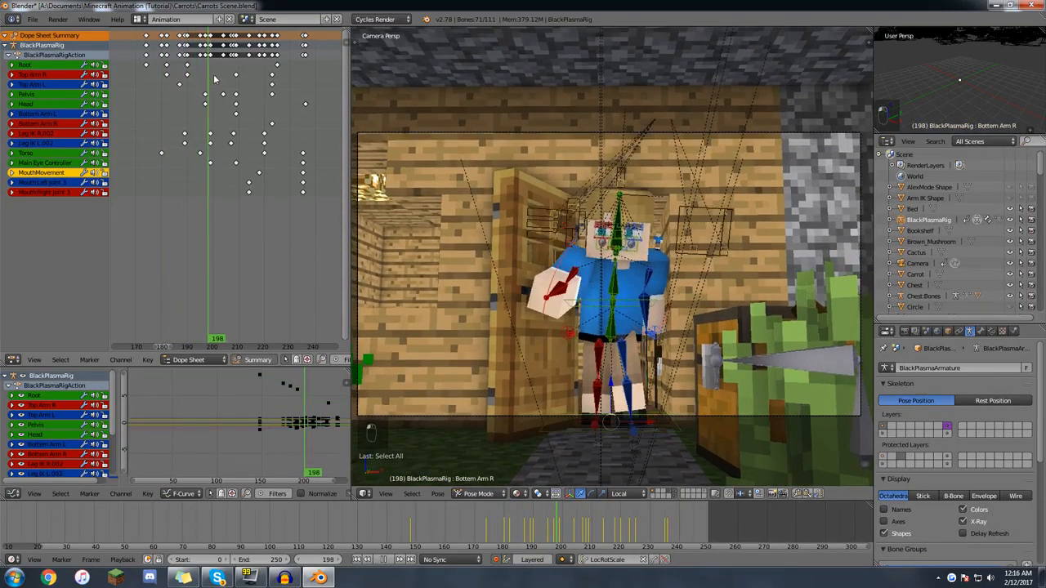
Stretch the timing of all the rig's keyframes after frame 193 by scaling them from that frame, and play back the walk.
left_click_drag(205, 84, 194, 76)
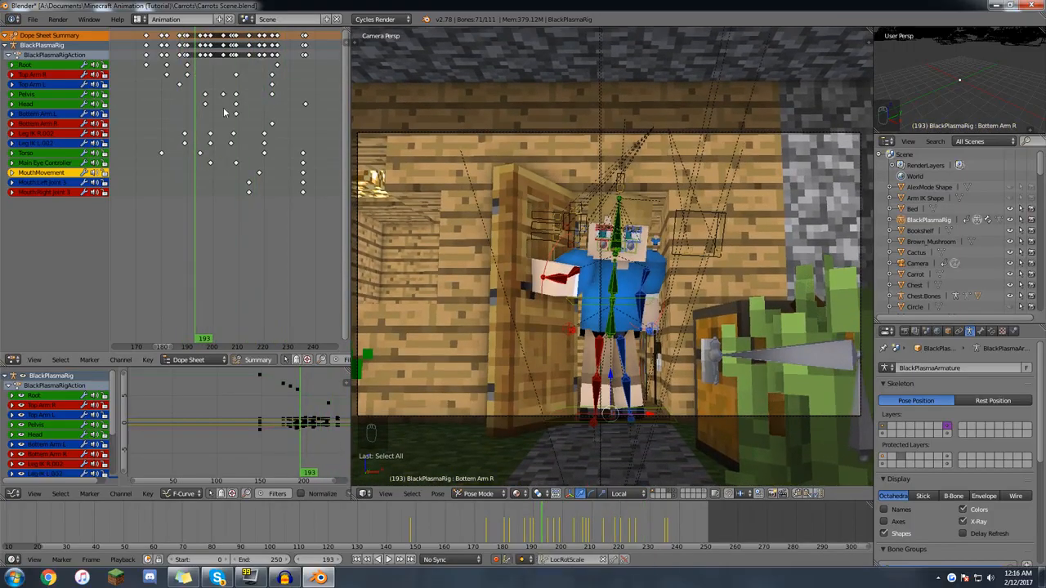
key("b")
left_click_drag(337, 246, 195, 58)
key("b")
left_click_drag(315, 59, 196, 54)
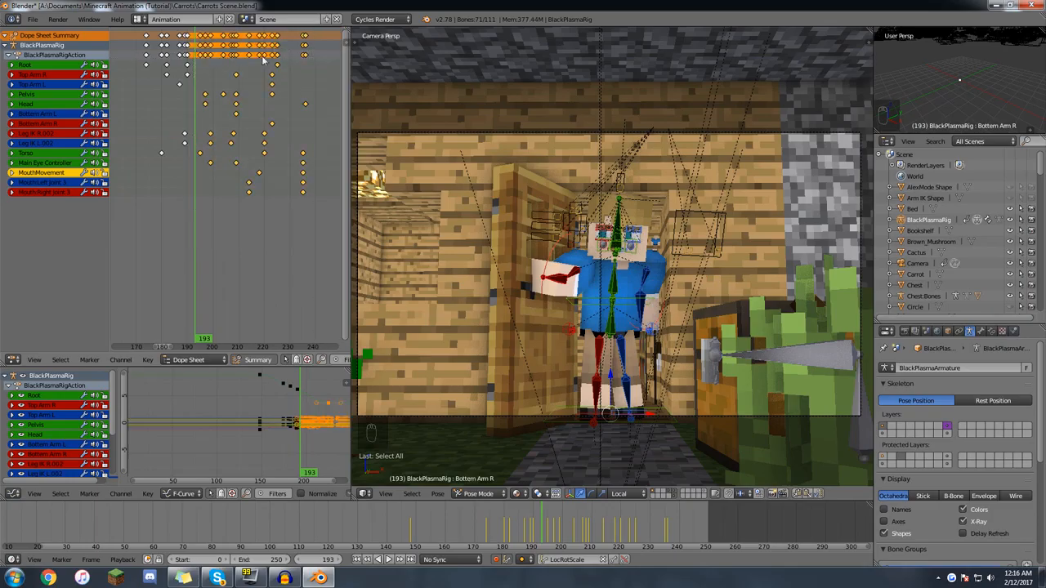
key("s")
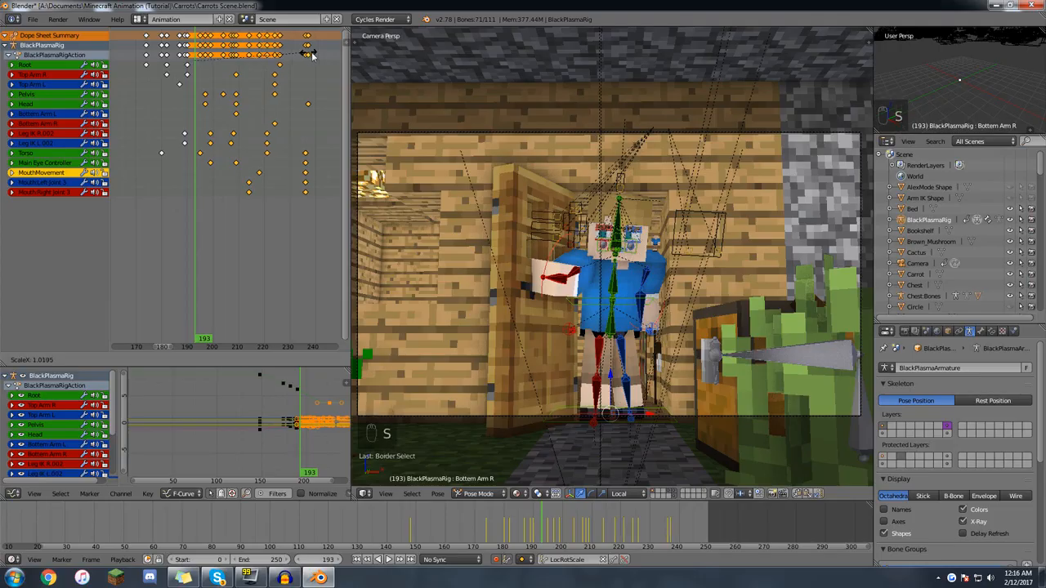
left_click(208, 82)
key("alt+a")
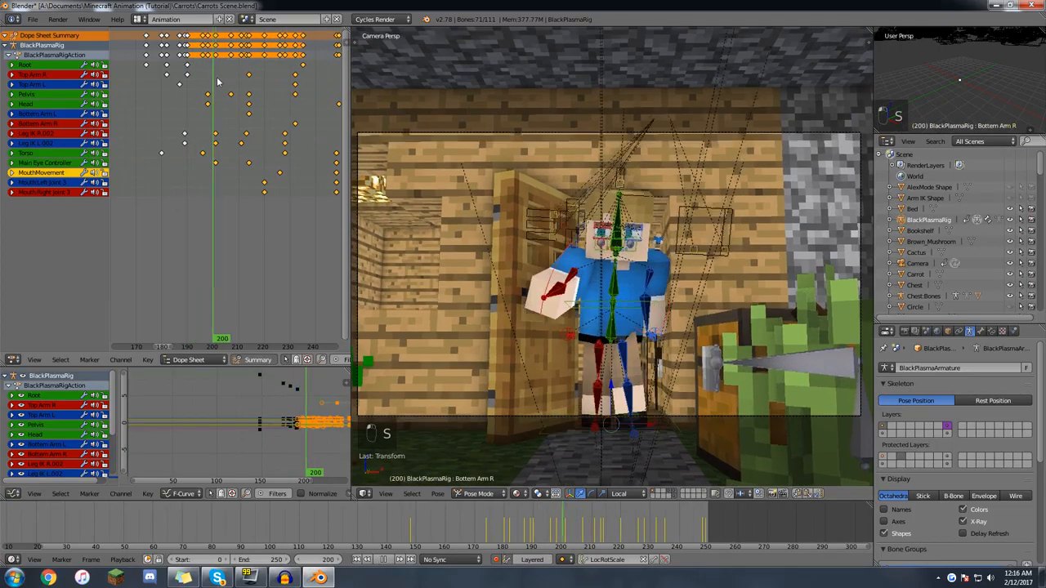
key("alt+a")
Scale the rig's last group of keyframes, after about frame 223, closer together around frame 230.
middle_click_drag(340, 125, 283, 124)
key("a")
key("b")
left_click_drag(300, 214, 214, 45)
left_click_drag(244, 79, 232, 77)
key("s")
left_click(247, 103)
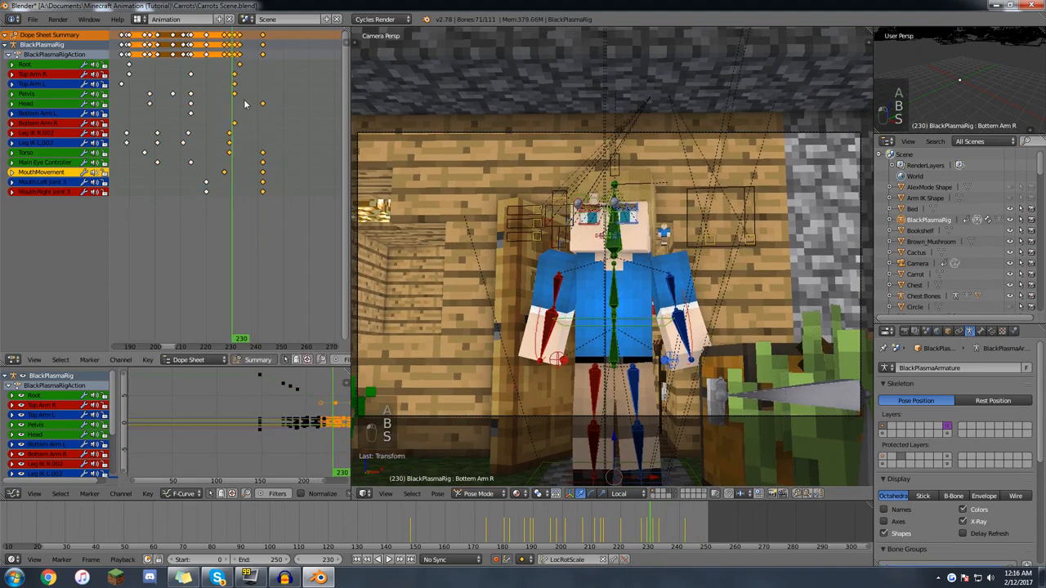
Move the rig's last group of keyframes about three frames earlier and play back the walk.
key("g")
left_click(240, 106)
left_click(201, 109)
key("alt+a")
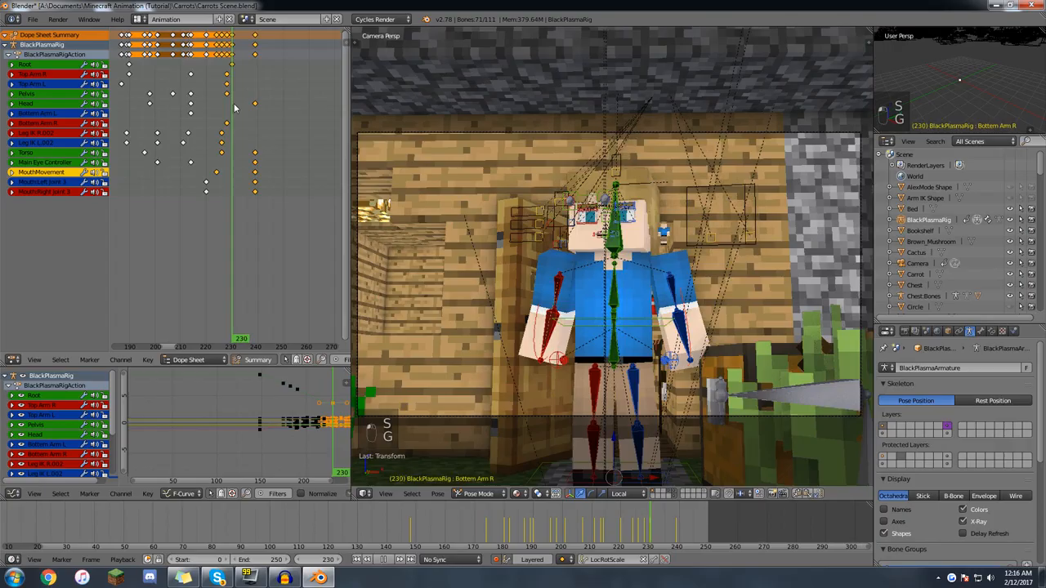
key("alt+a")
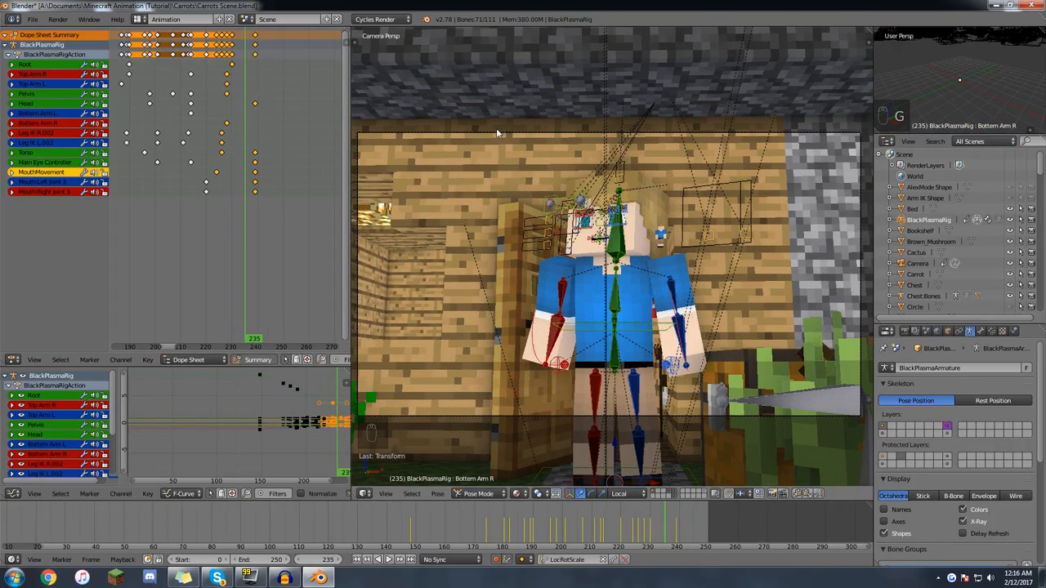
Select the camera and reframe its shot at frame 237 to view the character from the side with the garden behind.
right_click(493, 129)
right_click(493, 134)
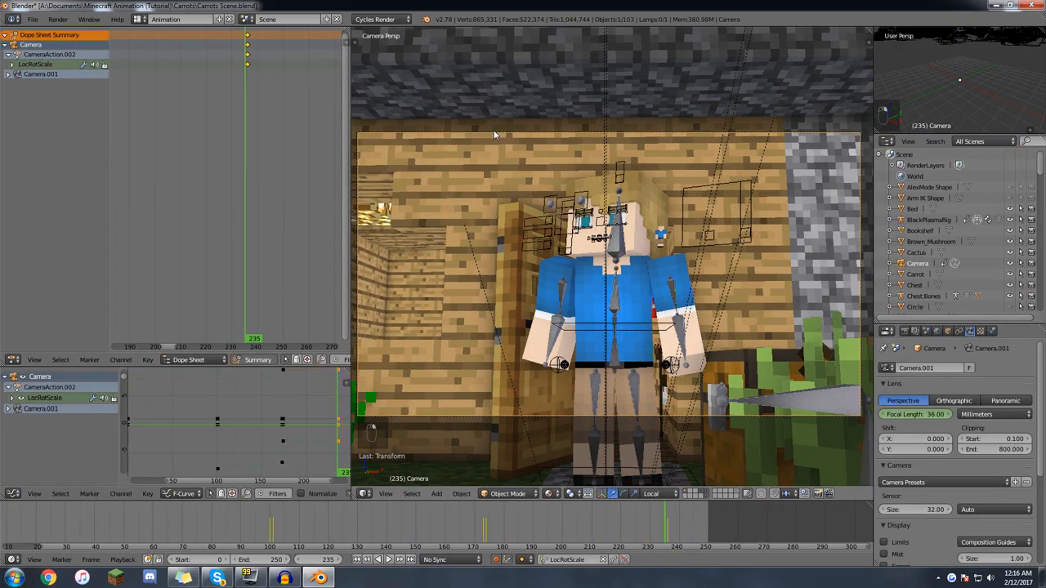
key("Right")
key("Right")
key("Right")
key("shift+f")
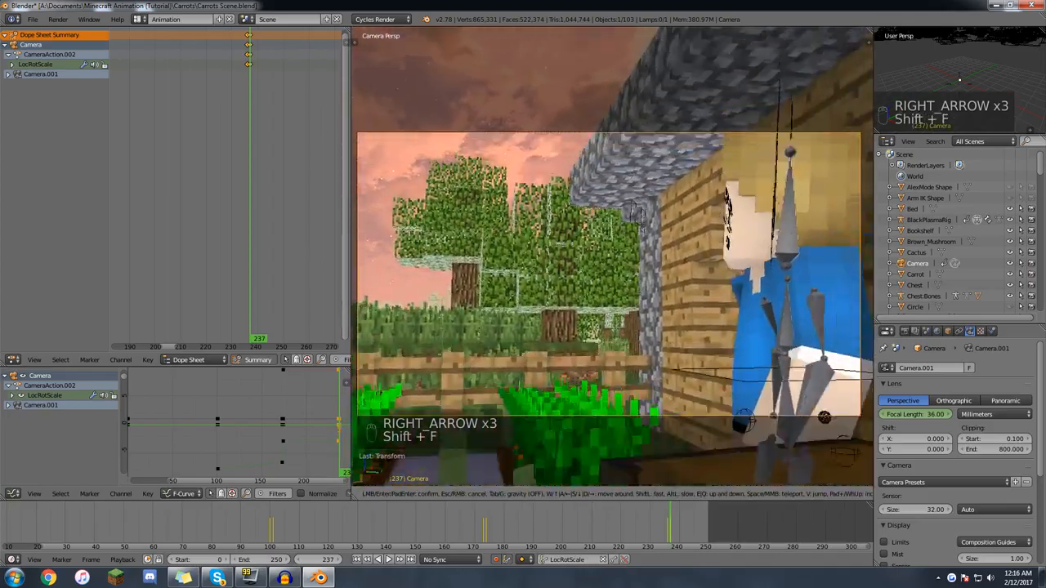
left_click(621, 264)
Step and scrub between frames 236 and 238 to check the camera cut from the door view to the side view.
key("Left")
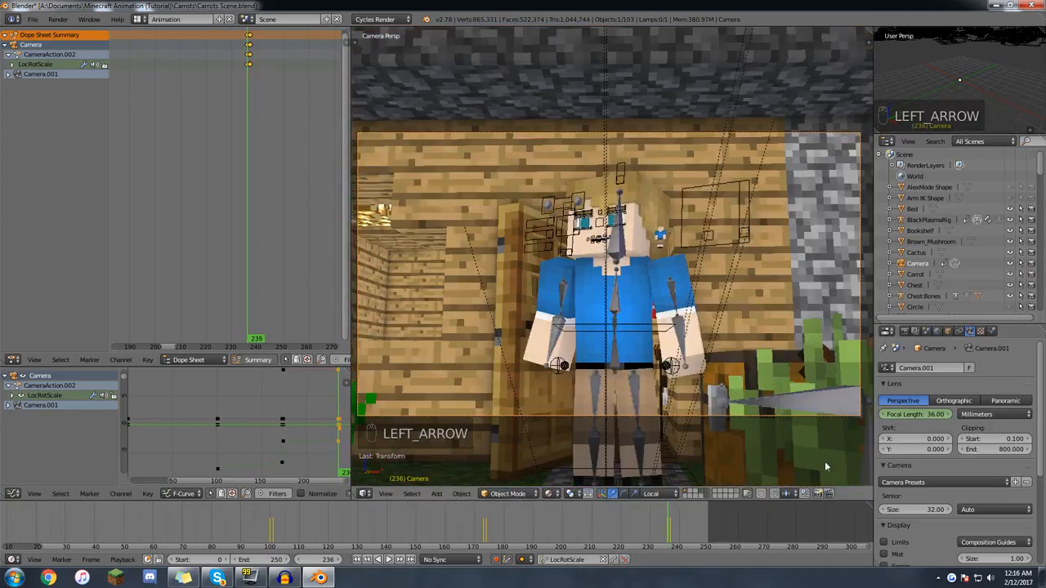
key("Right")
key("Left")
key("Right")
key("Right")
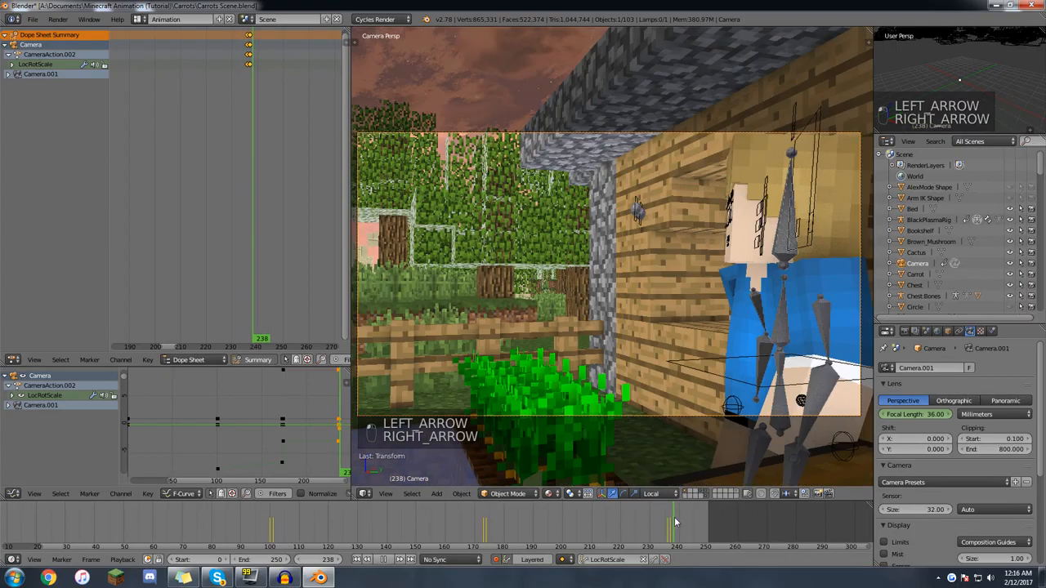
key("Left")
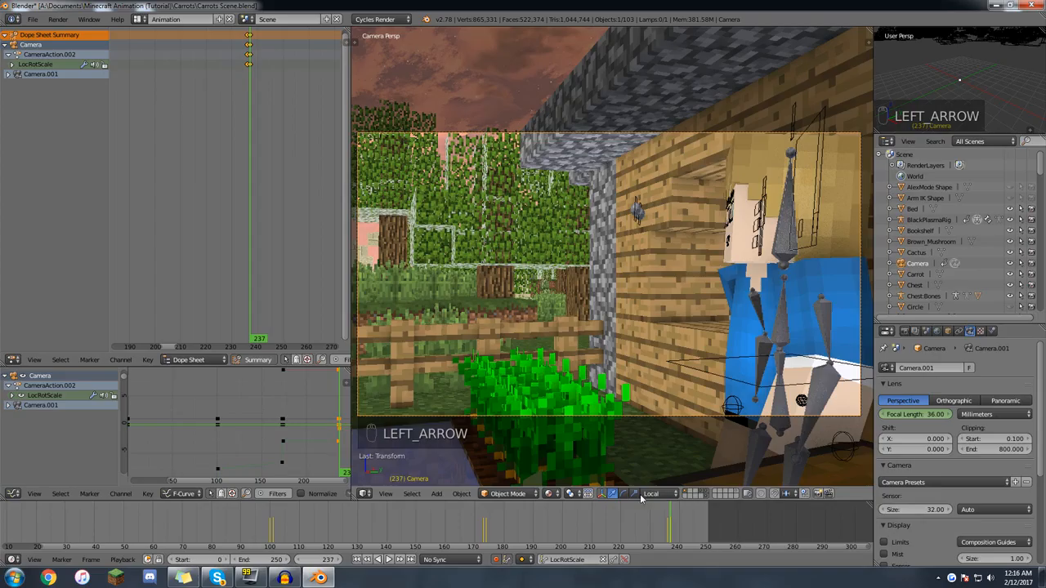
left_click(644, 523)
left_click_drag(646, 523, 676, 525)
left_click(658, 532)
Set and keyframe the camera's focal length to 24 mm at frame 237.
key("Up")
key("Right")
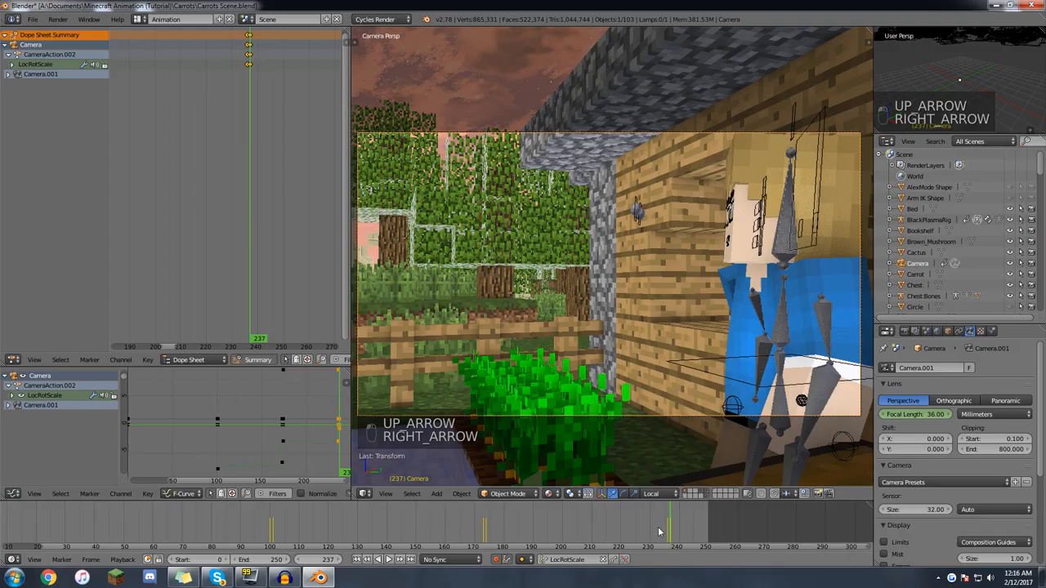
left_click(921, 415)
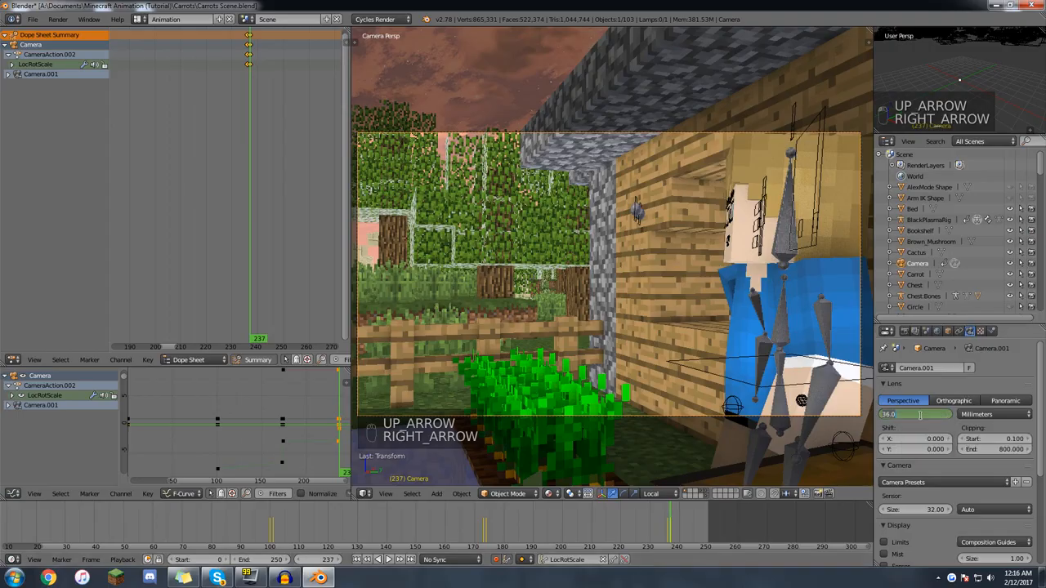
key("Return")
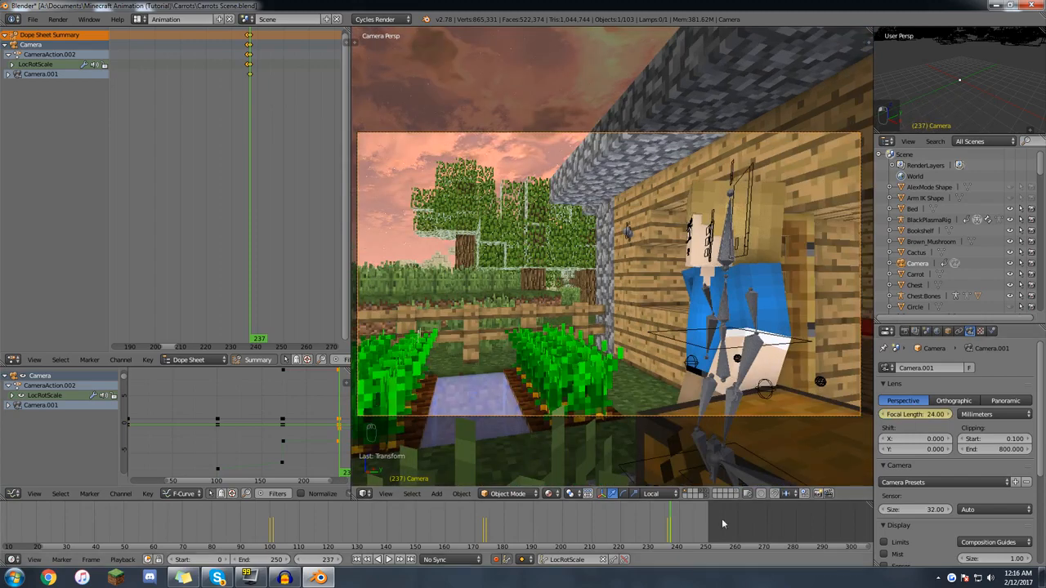
Keyframe the camera's focal length at 36 mm on frame 173 and at 35 mm on frame 174.
left_click_drag(673, 523, 485, 524)
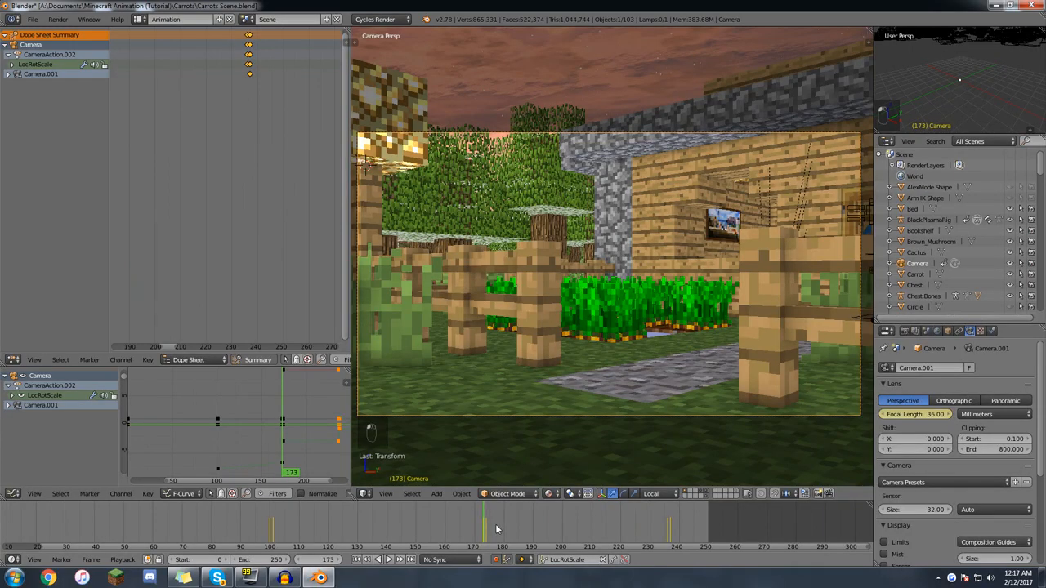
key("Right")
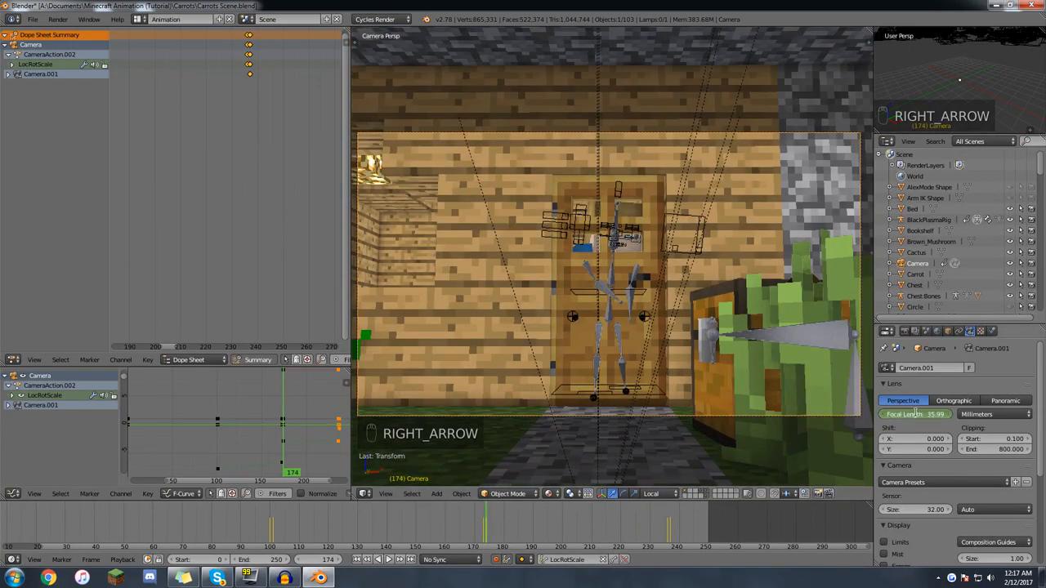
key("BackSpace")
key("BackSpace")
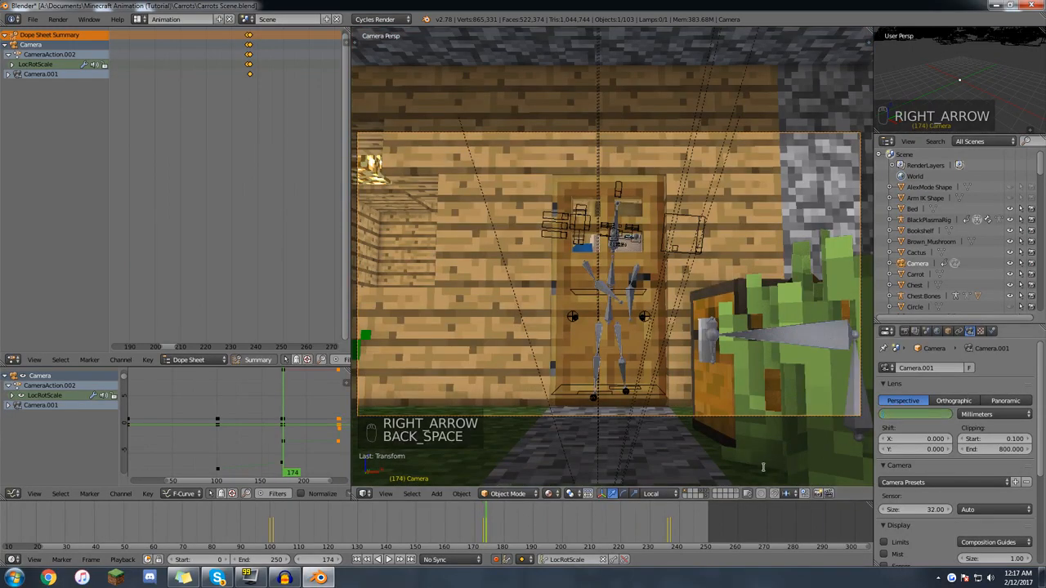
key("Return")
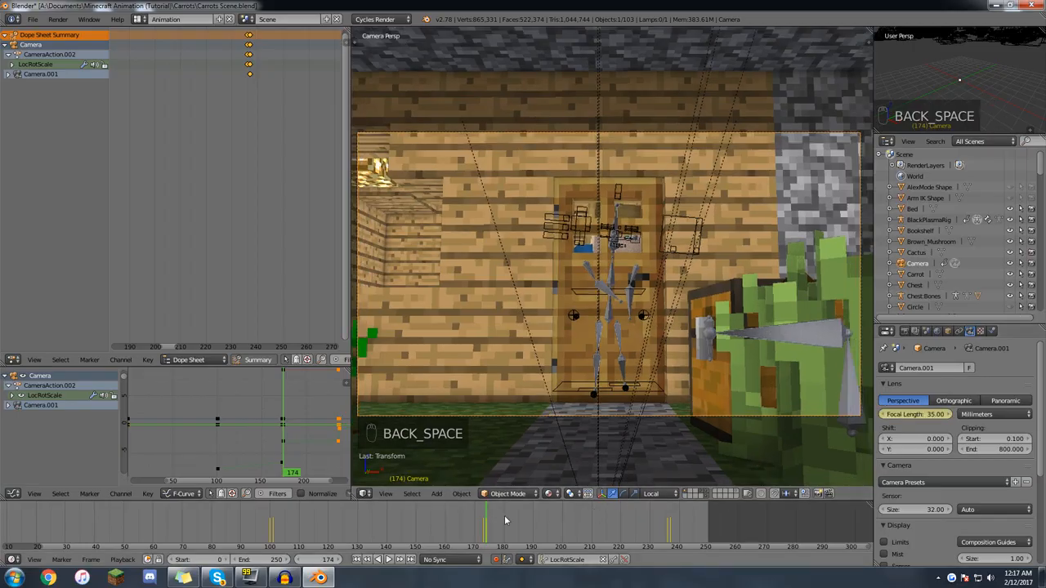
Set and keyframe the camera's focal length to 36 mm at frame 236, just before the cut.
key("Up")
key("Right")
key("Left")
left_click(932, 415)
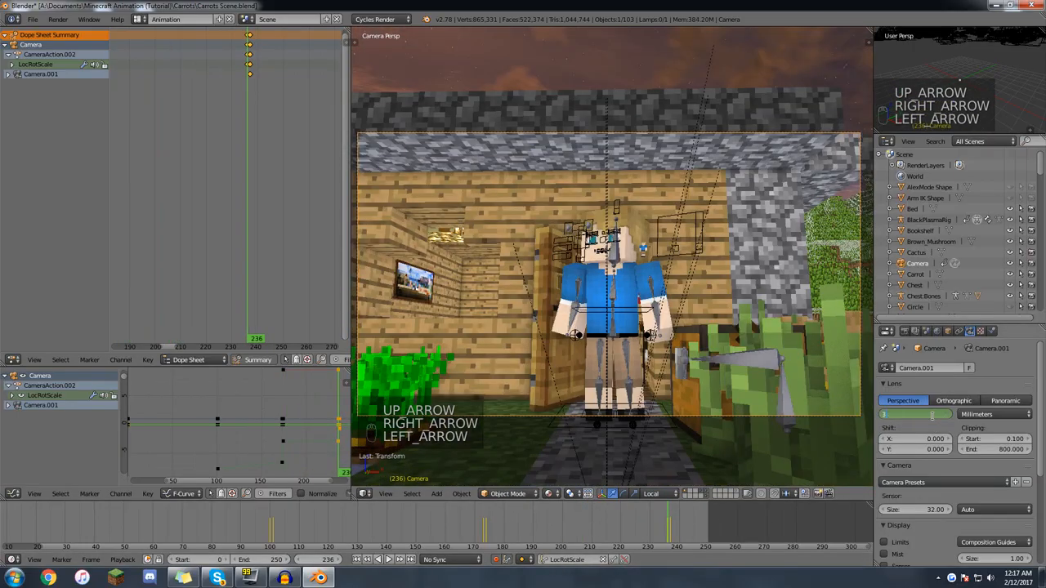
key("Return")
Play back the cut to the side shot and extend the scene's end frame to 345.
left_click(652, 517)
key("alt+a")
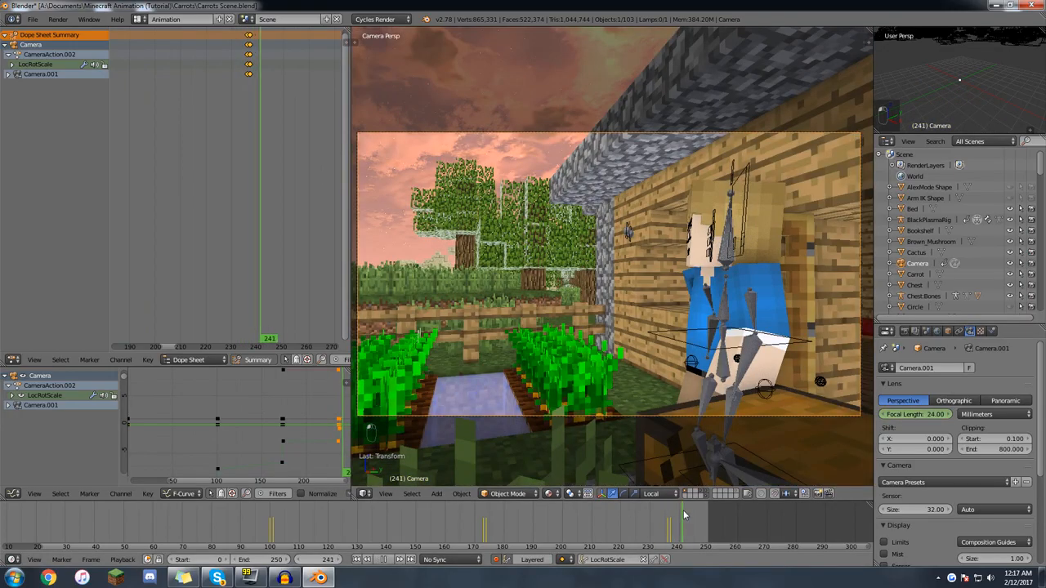
key("alt+a")
middle_click_drag(684, 529, 482, 529)
key("alt+a")
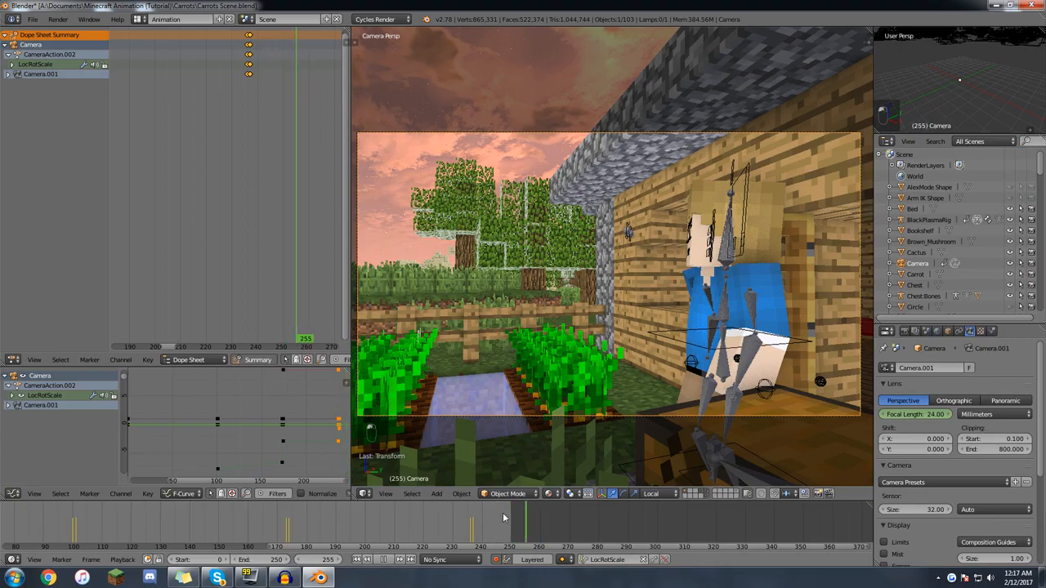
key("Escape")
left_click_drag(269, 559, 335, 559)
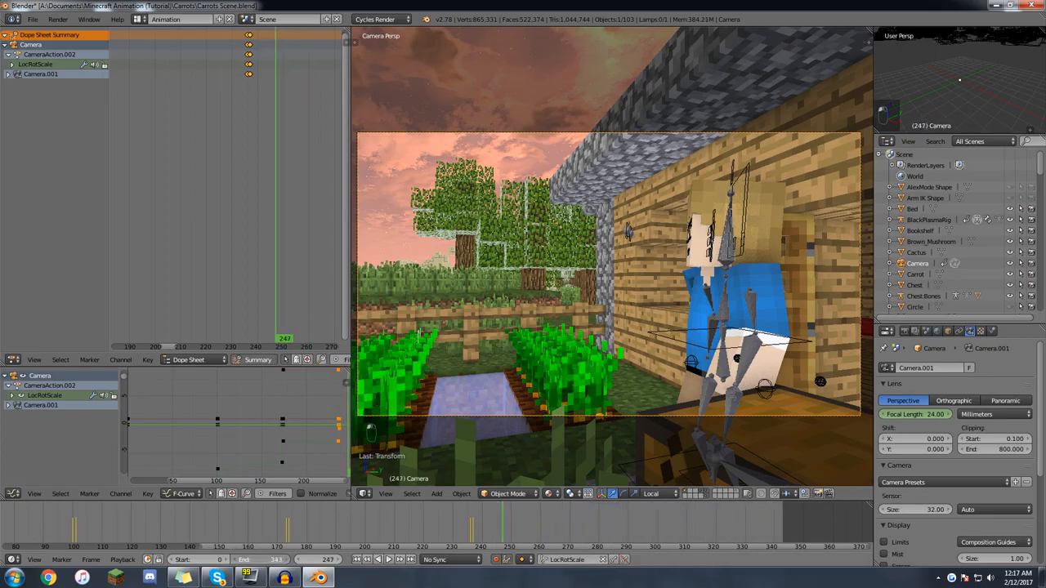
scroll(468, 536, "down", 2)
At frame 280, reframe the camera to show more of the crops and the glowing lamp, and play back the motion.
left_click_drag(468, 536, 536, 537)
key("shift+f")
left_click(612, 258)
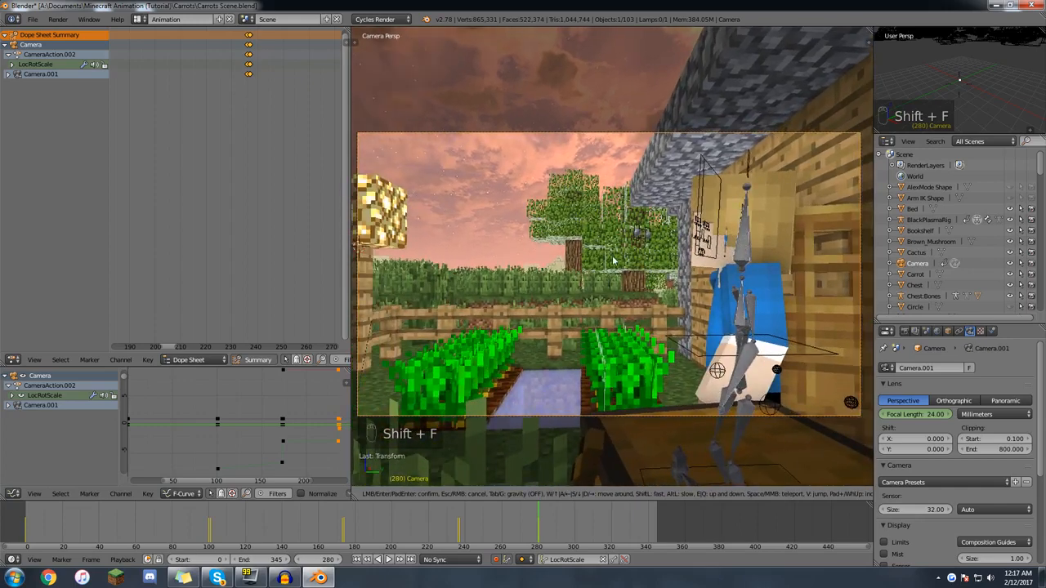
key("alt+a")
Move the camera's last keyframe to about frame 300 and play back the camera motion through all the shots.
left_click(518, 519)
left_click_drag(518, 519, 503, 511)
scroll(269, 199, "down", 7)
key("a")
right_click(284, 44)
key("g")
left_click(296, 47)
key("alt+a")
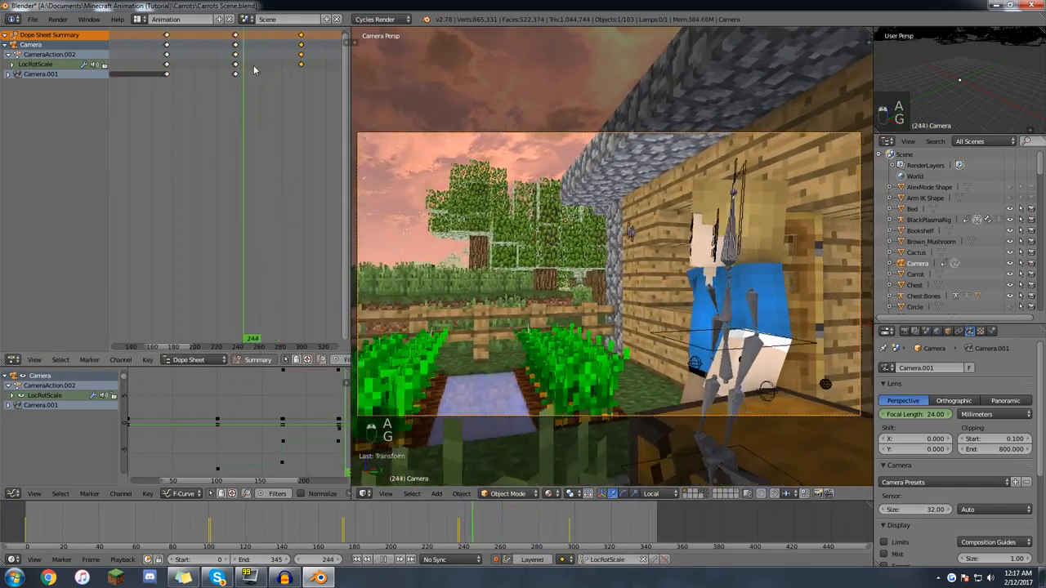
left_click_drag(570, 523, 128, 523)
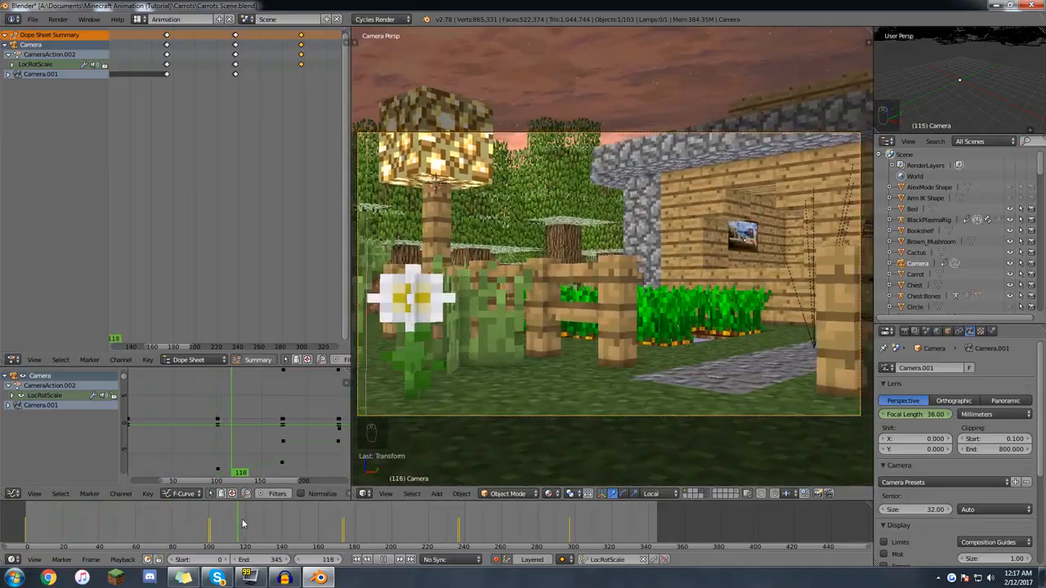
key("alt+a")
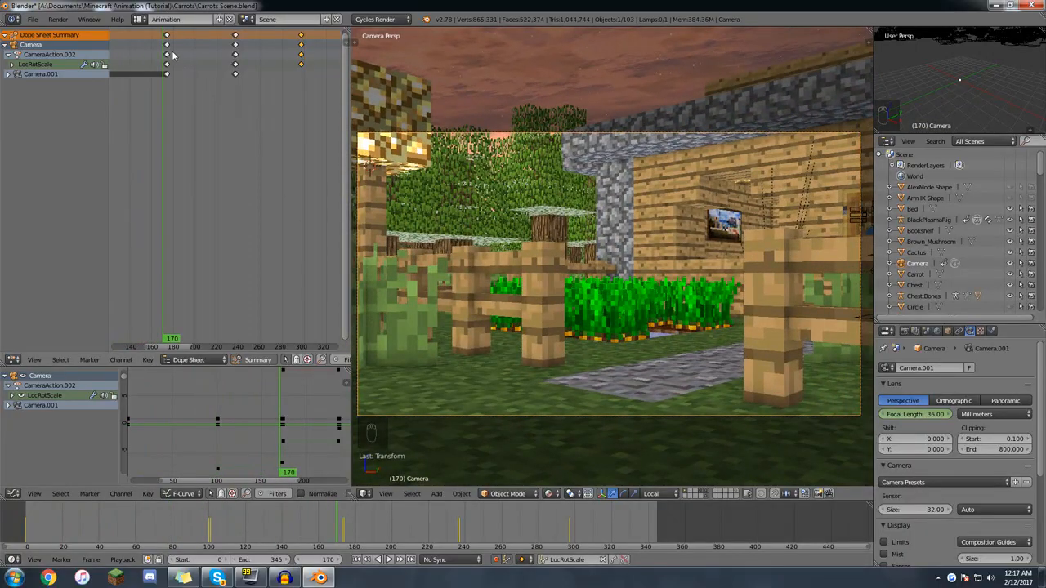
Enlarge the graph editor, widen both animation editors, and deselect the camera's keyframes.
scroll(235, 90, "down", 2)
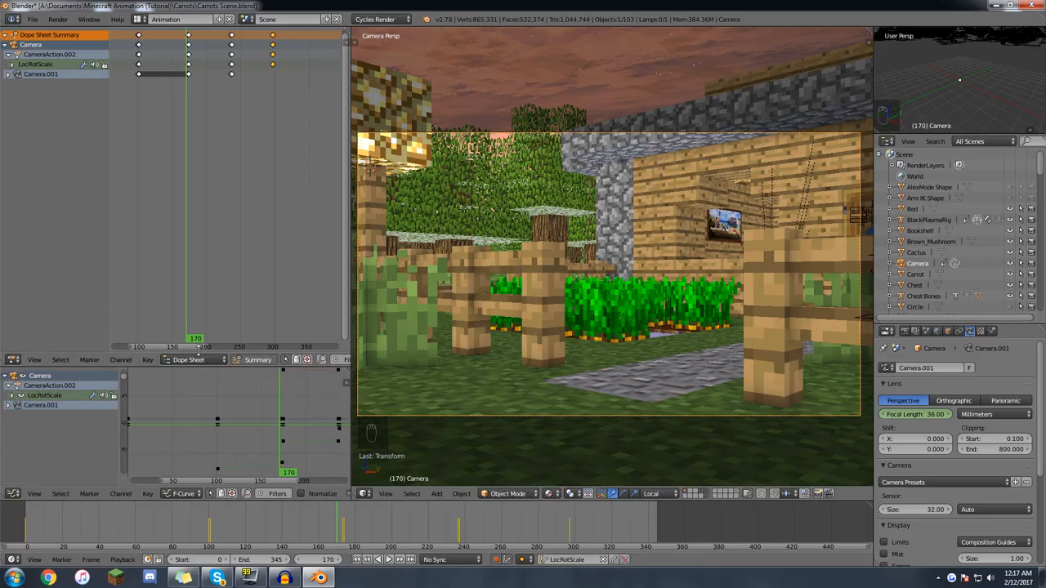
left_click_drag(199, 353, 209, 299)
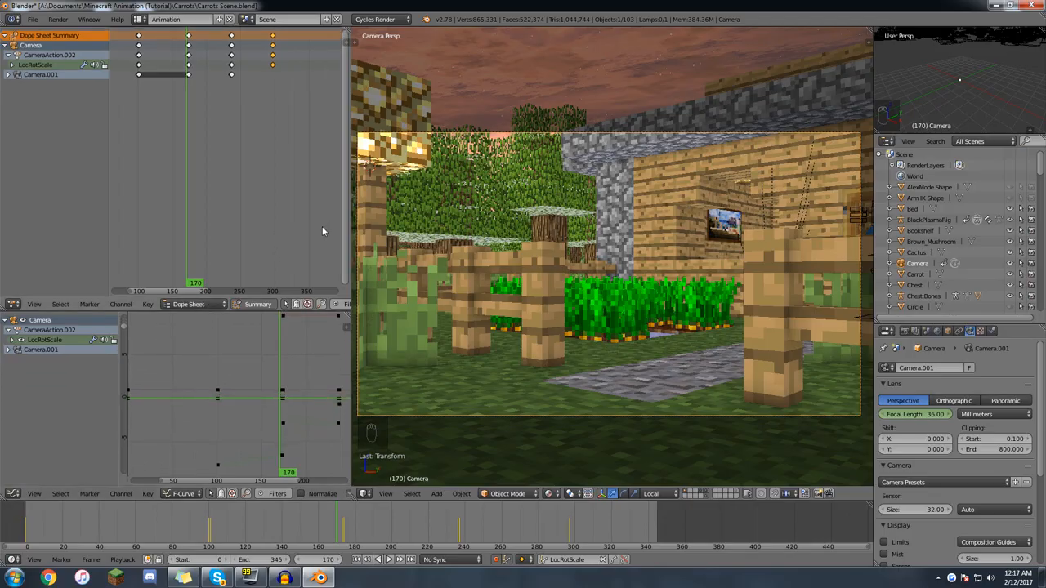
left_click_drag(351, 227, 396, 227)
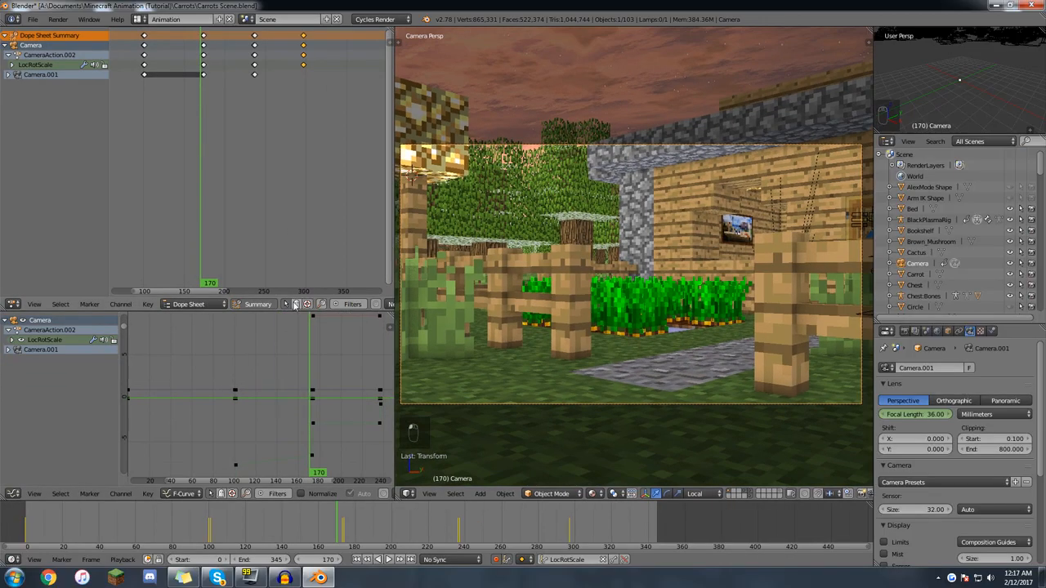
left_click(295, 304)
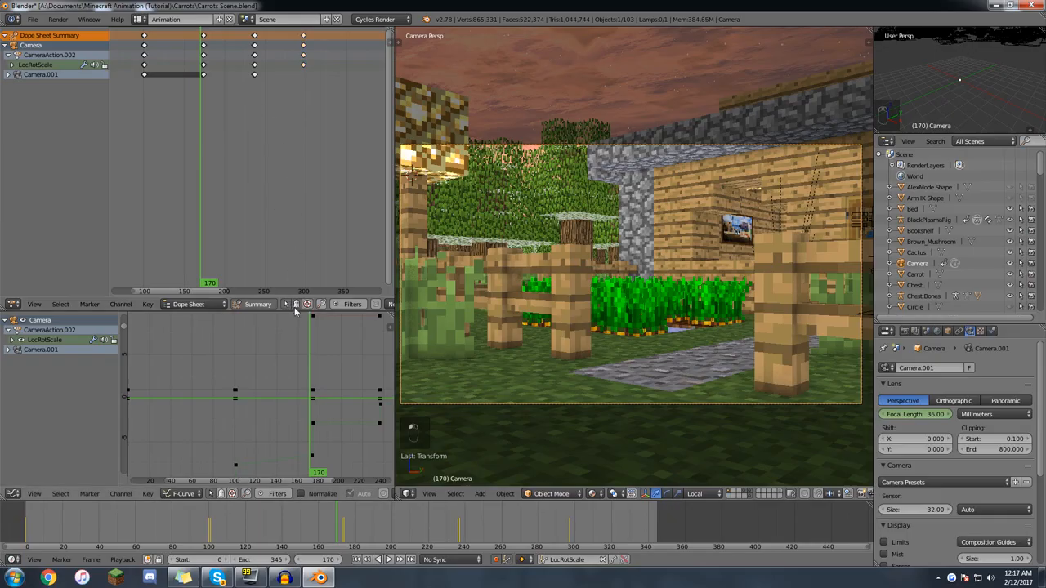
key("a")
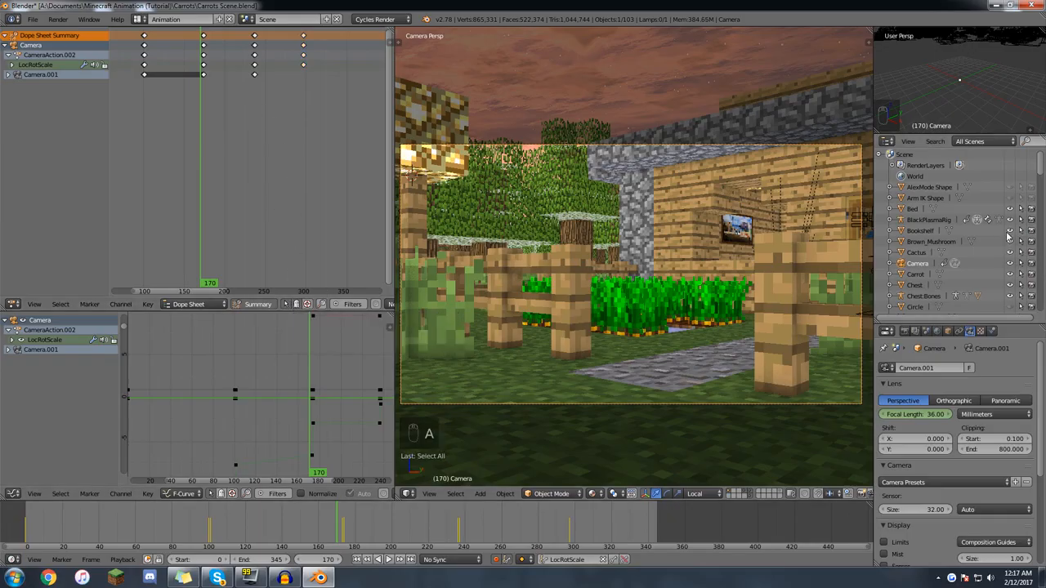
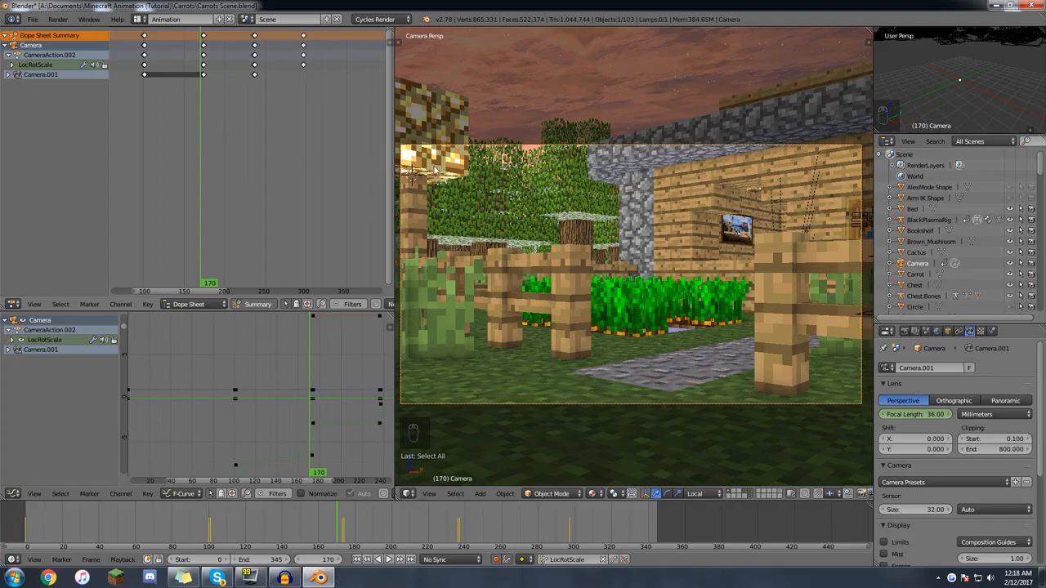
Play and scrub the door shot to frame 232 and deselect all objects in the scene.
key("a")
key("alt+a")
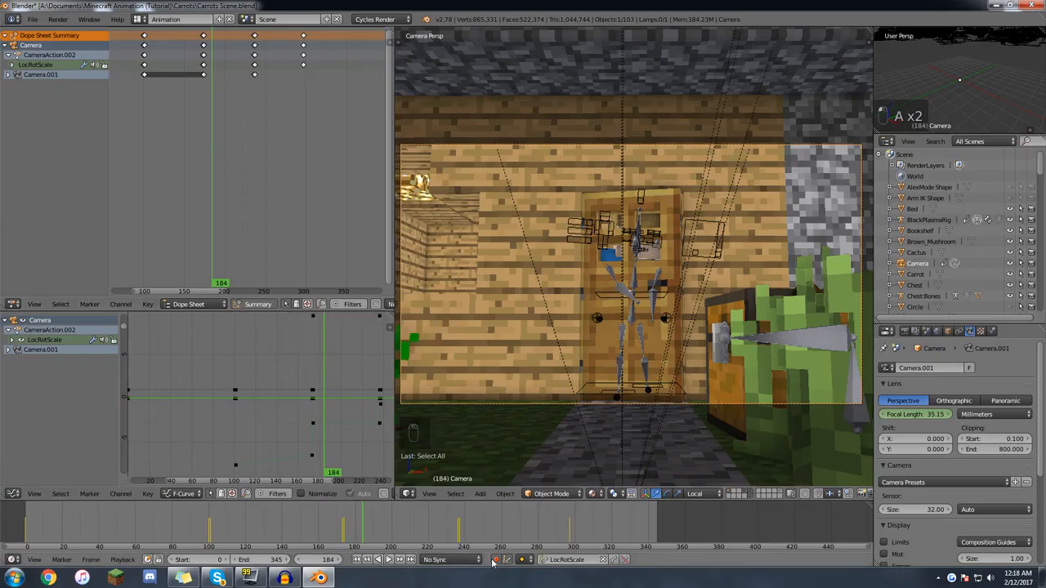
left_click_drag(227, 155, 252, 139)
key("a")
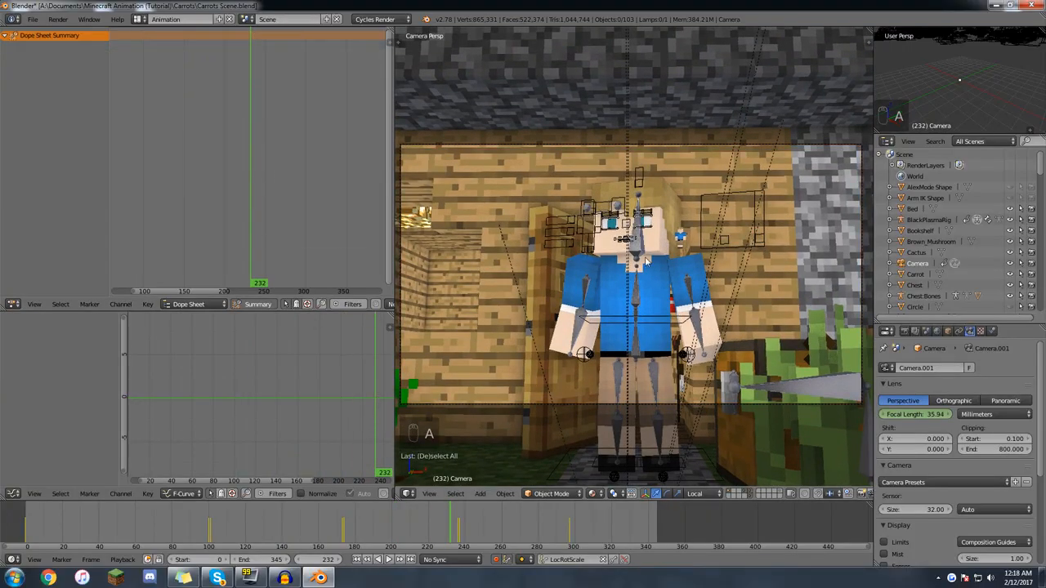
Select the character's head bone, play back the door shot, and go to frame 241.
right_click(655, 301)
scroll(304, 407, "down", 2)
middle_click_drag(304, 406, 270, 405)
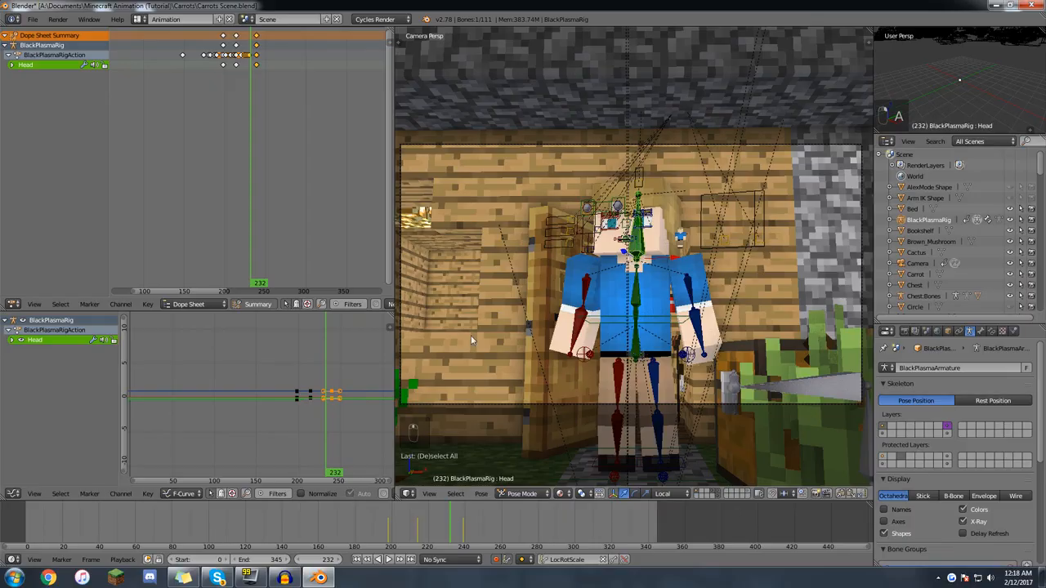
key("alt+a")
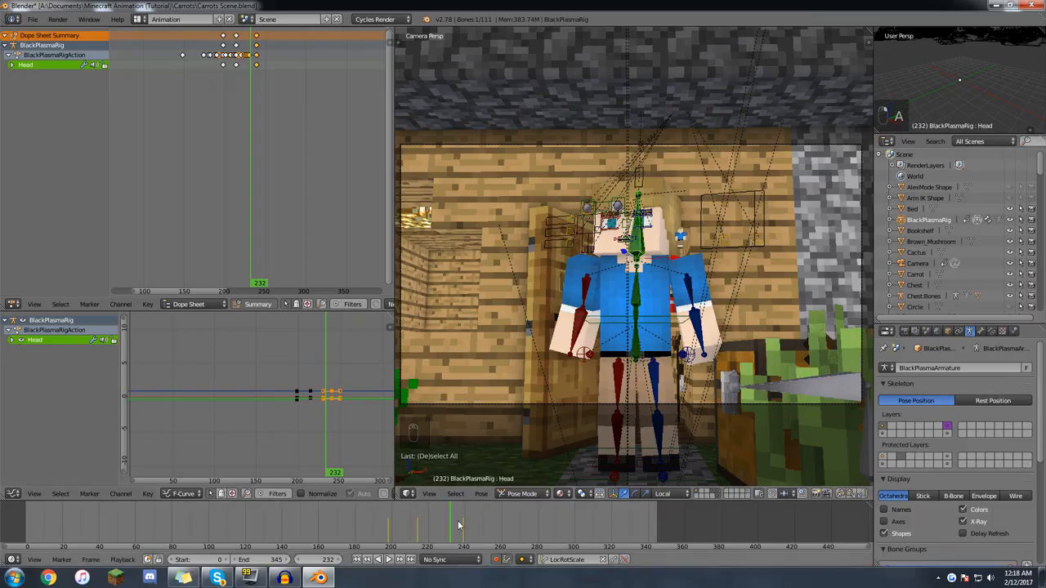
key("alt+a")
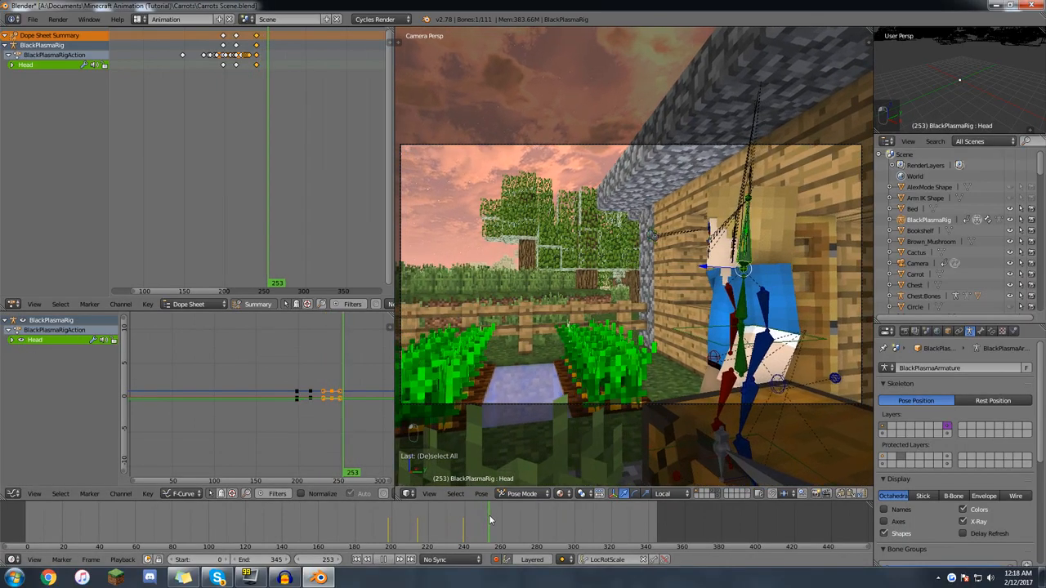
left_click(467, 522)
middle_click_drag(534, 357, 619, 363)
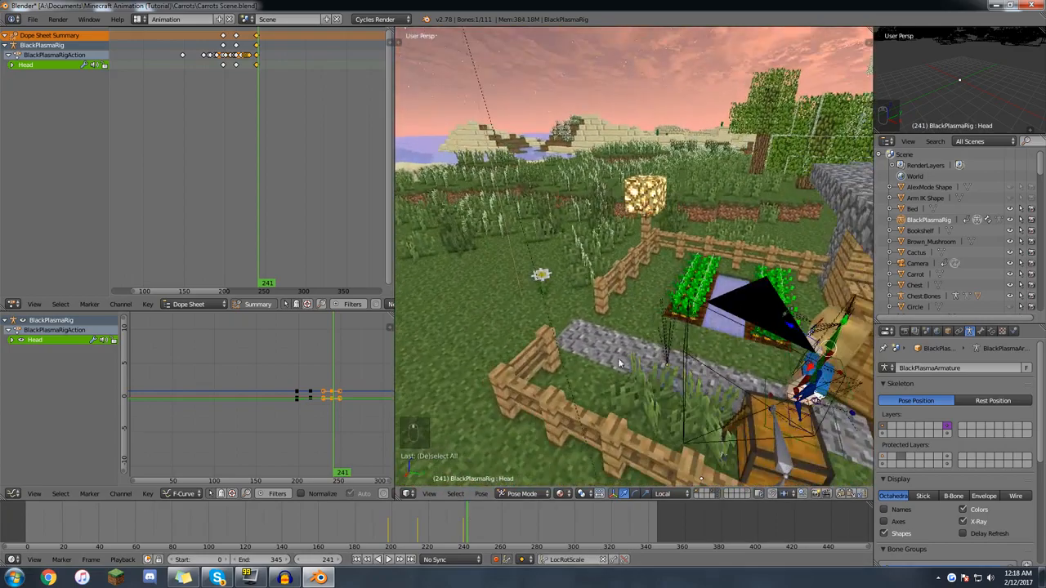
Turn off automatic keyframing, deselect the character's bones, and switch the character rig to Object Mode.
left_click(495, 560)
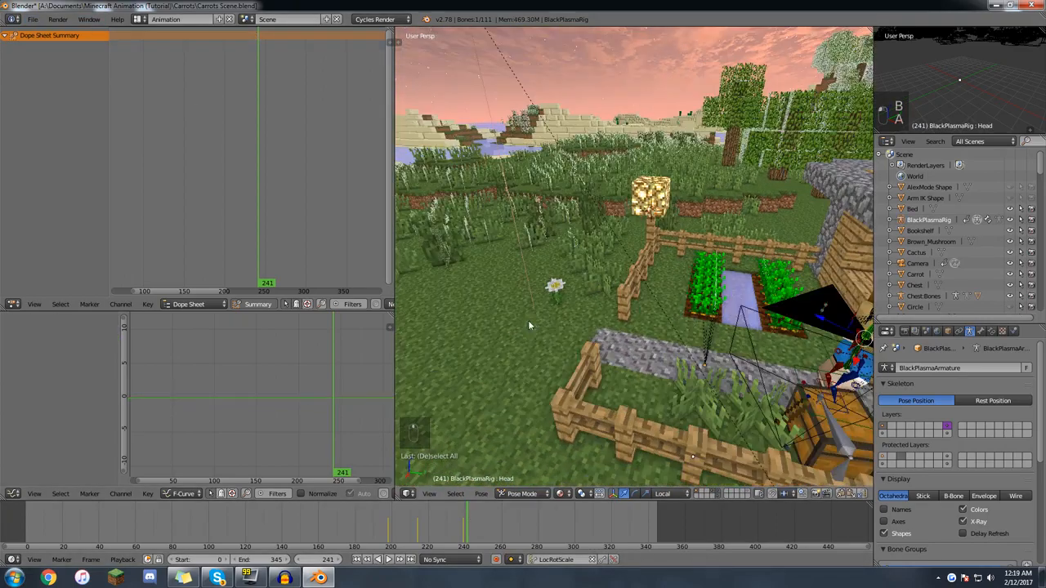
mouse_move(528, 325)
middle_mouse_down()
mouse_move(542, 315)
mouse_move(569, 324)
mouse_move(537, 330)
middle_mouse_up()
key("f")
scroll(571, 327, "down", 4)
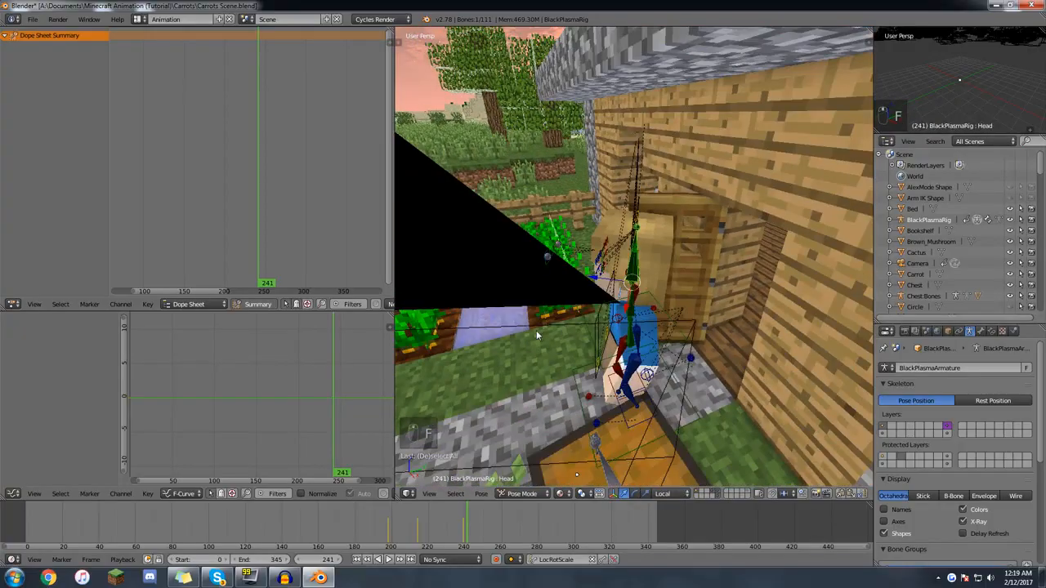
key("ctrl+Tab")
key("ctrl+Tab")
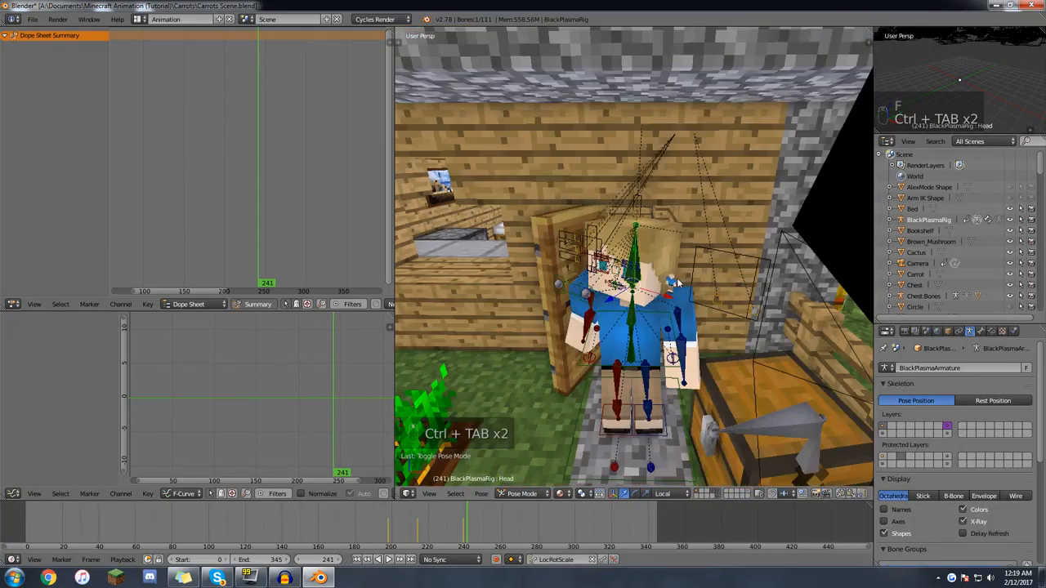
key("ctrl+Tab")
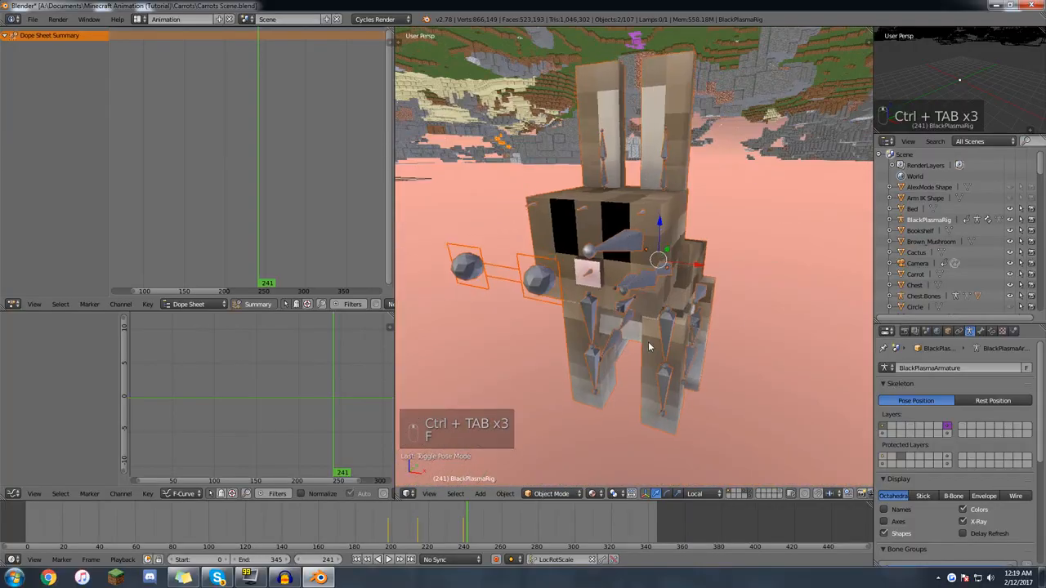
Deselect everything and select only the armature of the rabbit model.
key("f")
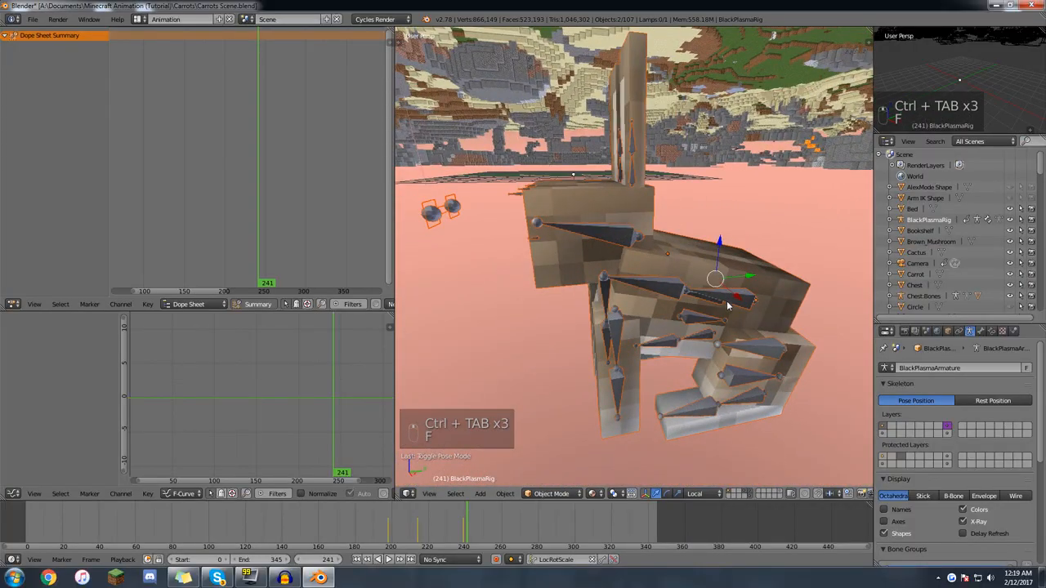
left_click(497, 560)
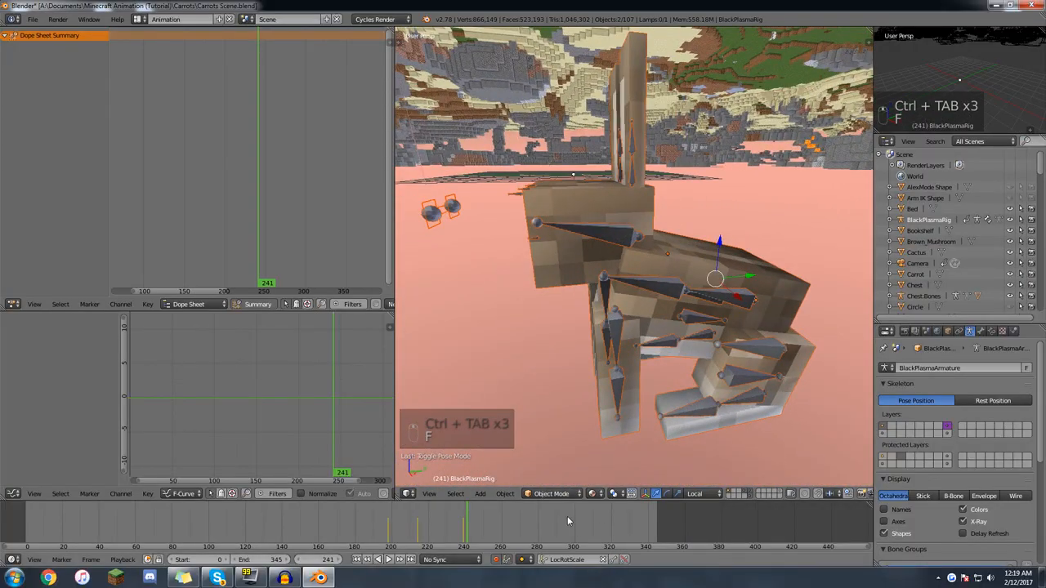
key("a")
right_click(720, 308)
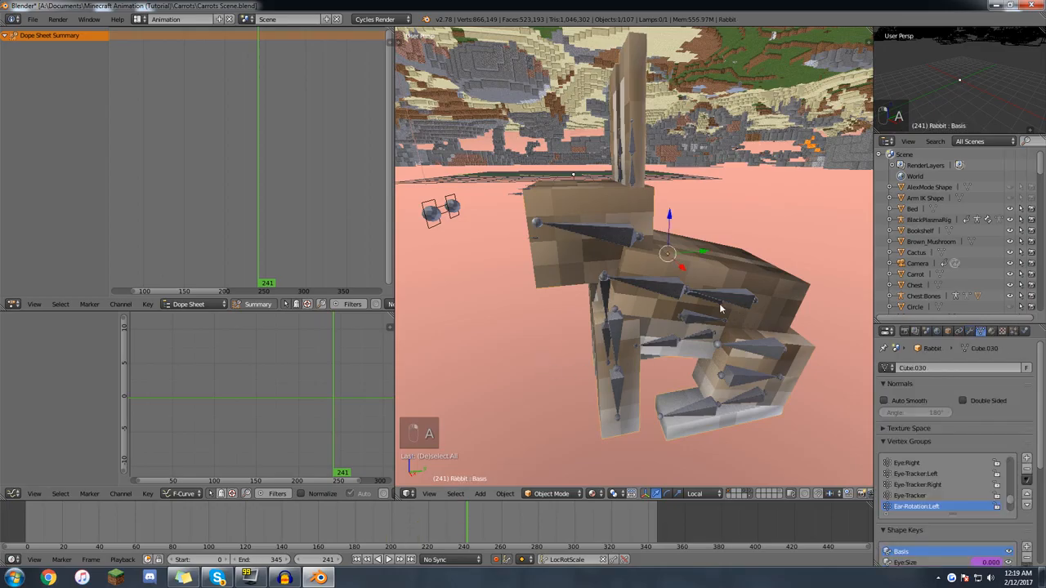
right_click(730, 302)
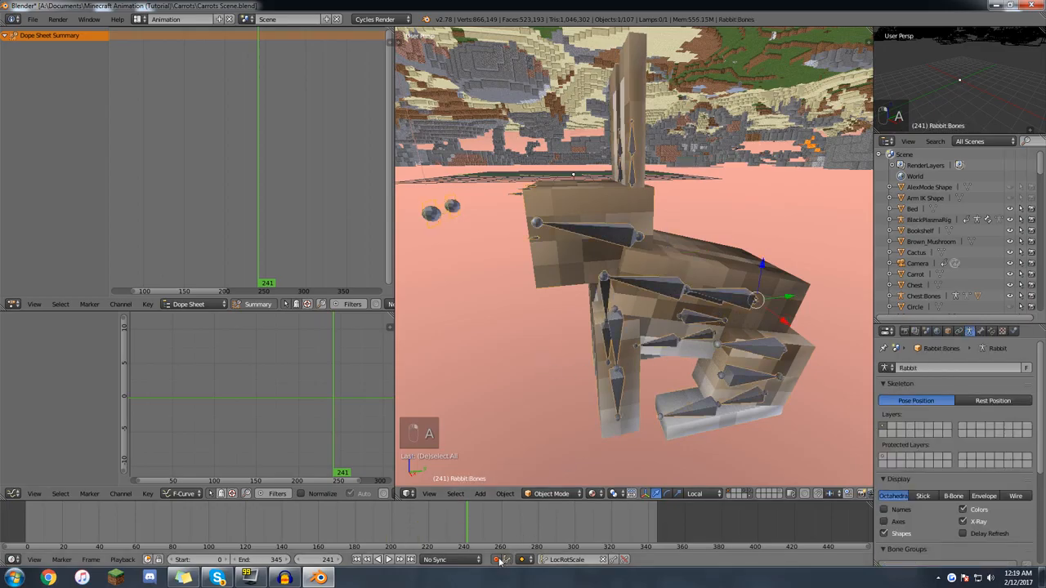
Snap the rabbit's armature to the 3D cursor on the grass near the stone path and adjust its height to the ground.
middle_click_drag(499, 330, 629, 304)
scroll(677, 301, "down", 6)
key("KP_0")
middle_click_drag(607, 358, 675, 230)
key("shift+s")
left_click(472, 253)
key("shift+s")
left_click(451, 280)
key("f")
scroll(637, 319, "down", 5)
left_click_drag(675, 223, 673, 194)
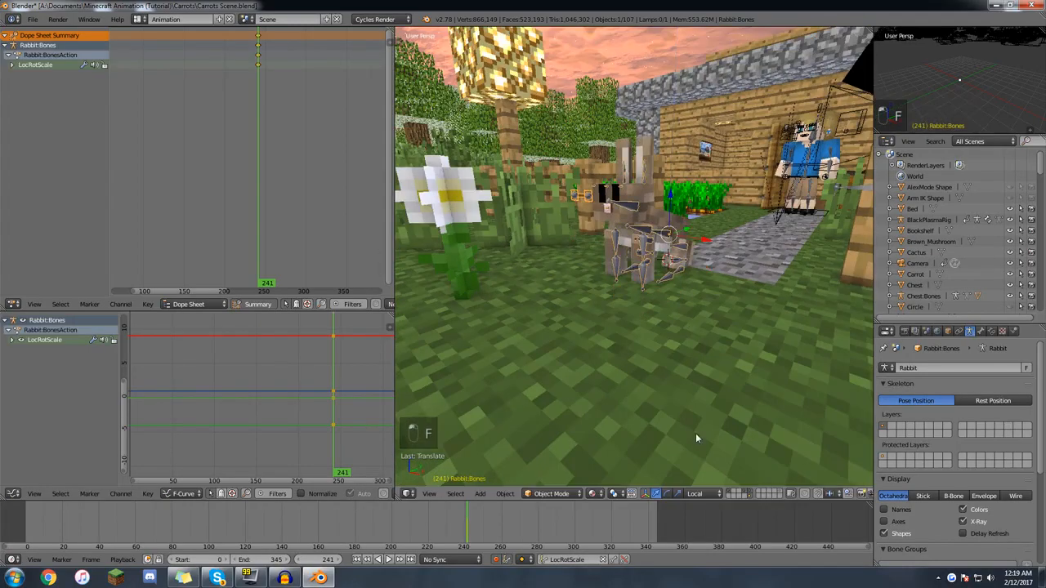
Turn off automatic keyframing and delete the rabbit armature's keyframe at frame 241.
left_click(496, 560)
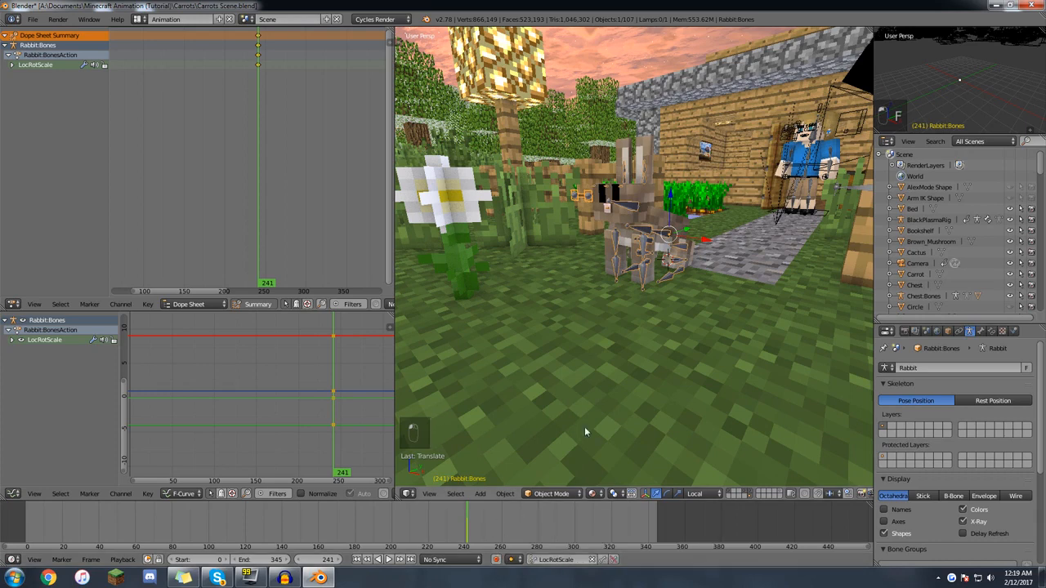
key("alt+i")
left_click(643, 277)
At frame 298, rotate and move the rabbit's body bone so the rabbit sits beside the white flower outside the crop fence.
key("a")
right_click(680, 237)
key("g")
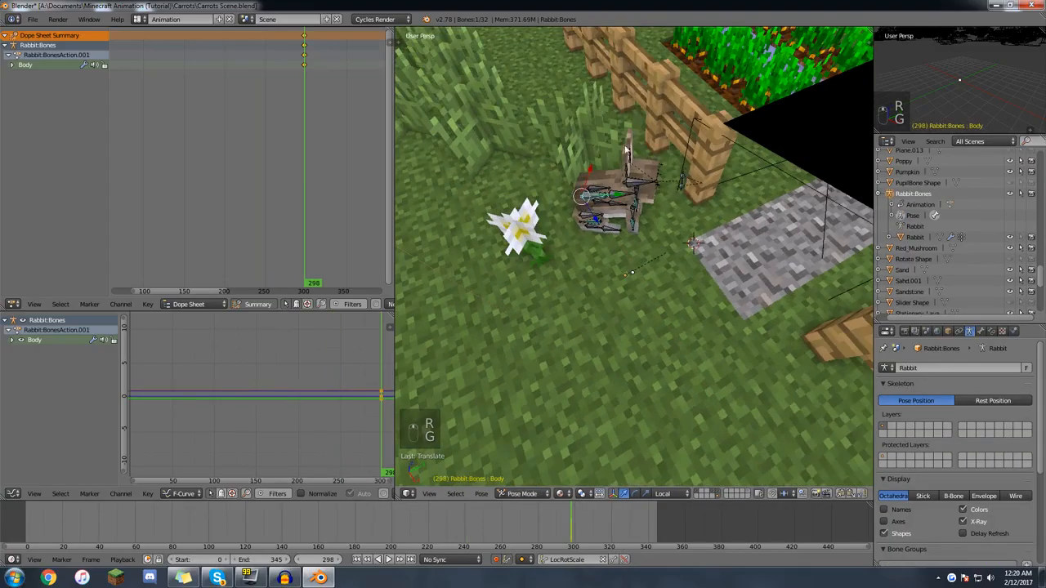
key("r")
left_click(672, 176)
middle_click_drag(642, 237, 695, 181)
key("g")
left_click(600, 266)
middle_click_drag(548, 323, 603, 299)
key("g")
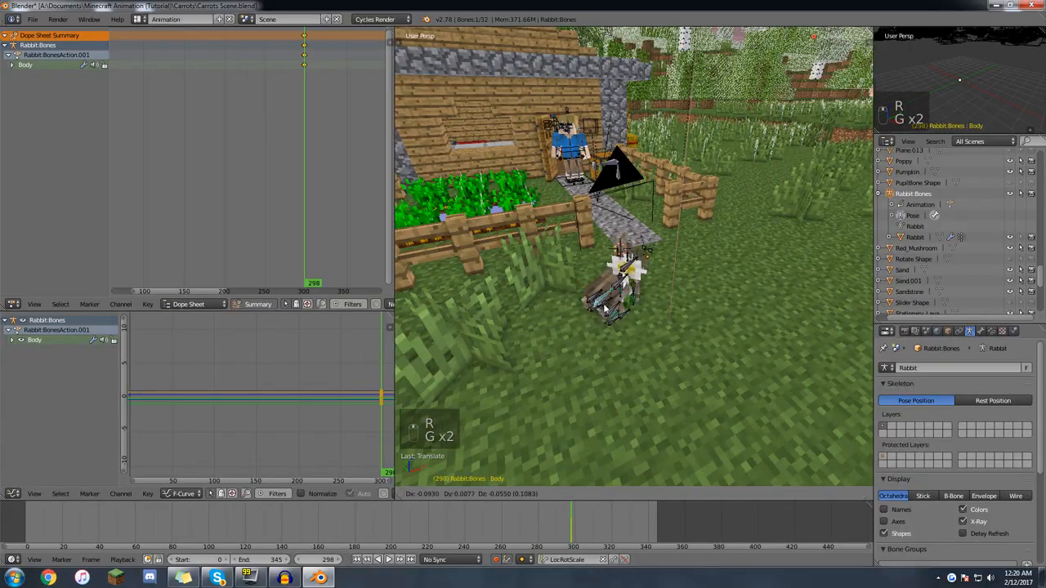
left_click(552, 314)
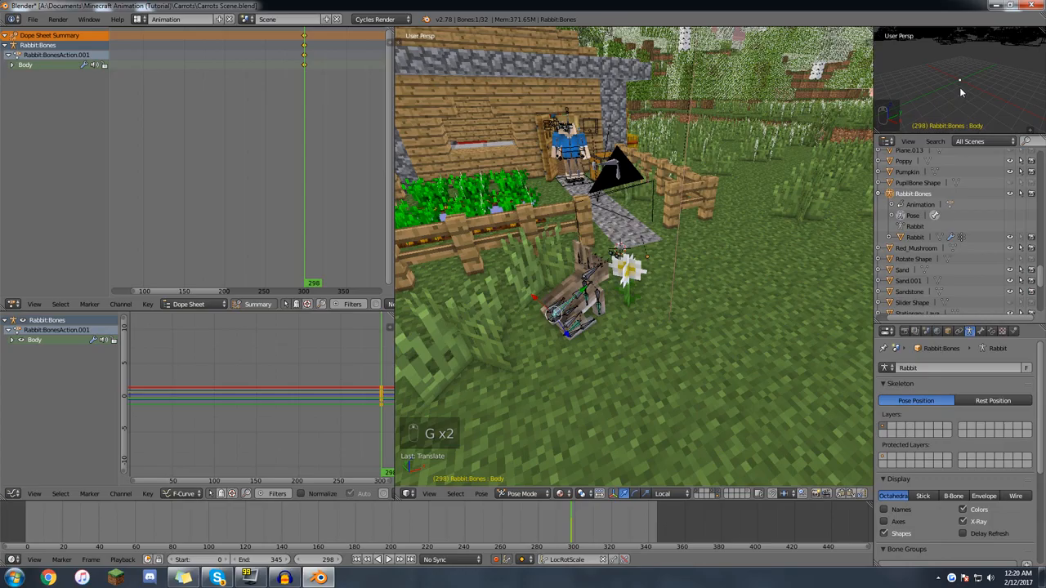
Show the scene through the camera in the small viewport, with textured surfaces and its header hidden.
key("KP_0")
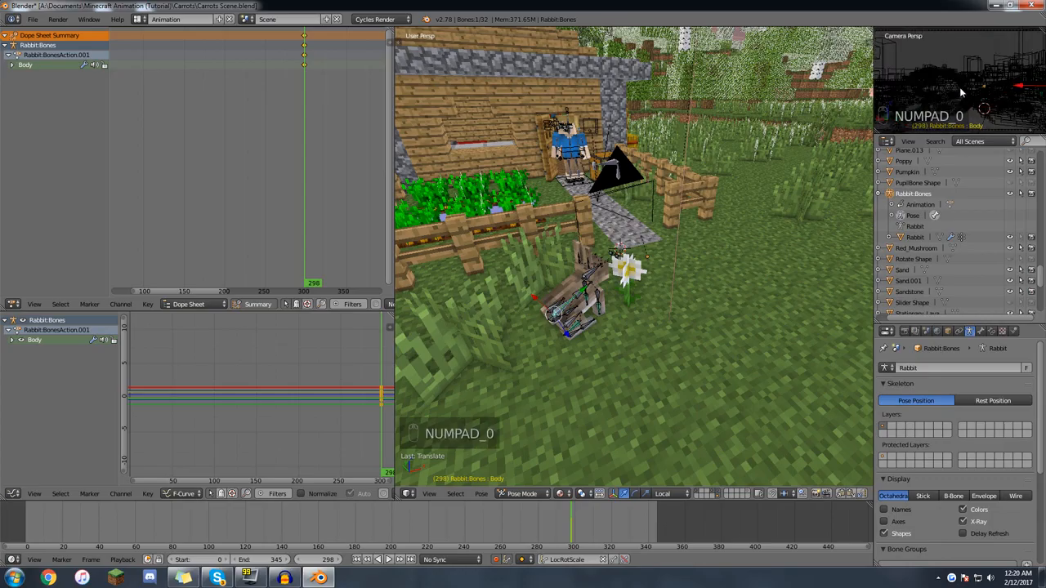
left_click(1028, 121)
scroll(968, 127, "down", 3)
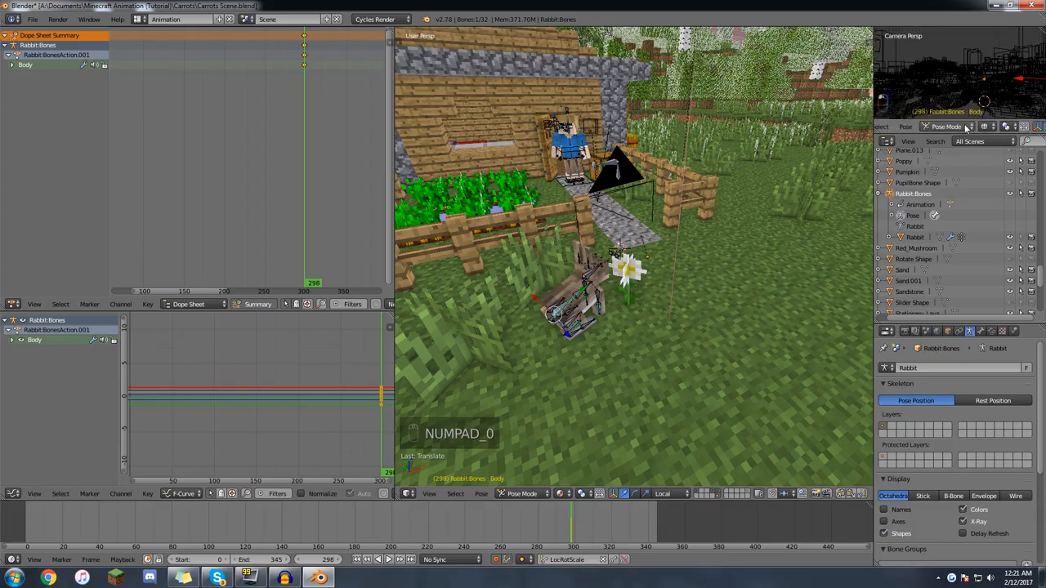
scroll(980, 127, "down", 3)
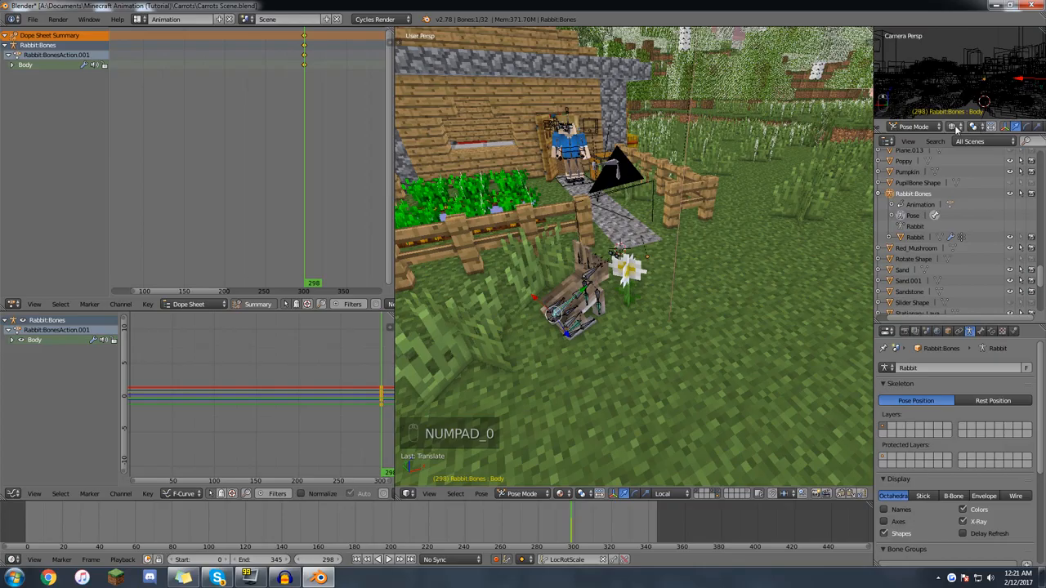
left_click(953, 127)
left_click(932, 72)
scroll(969, 127, "down", 2)
scroll(968, 127, "up", 4)
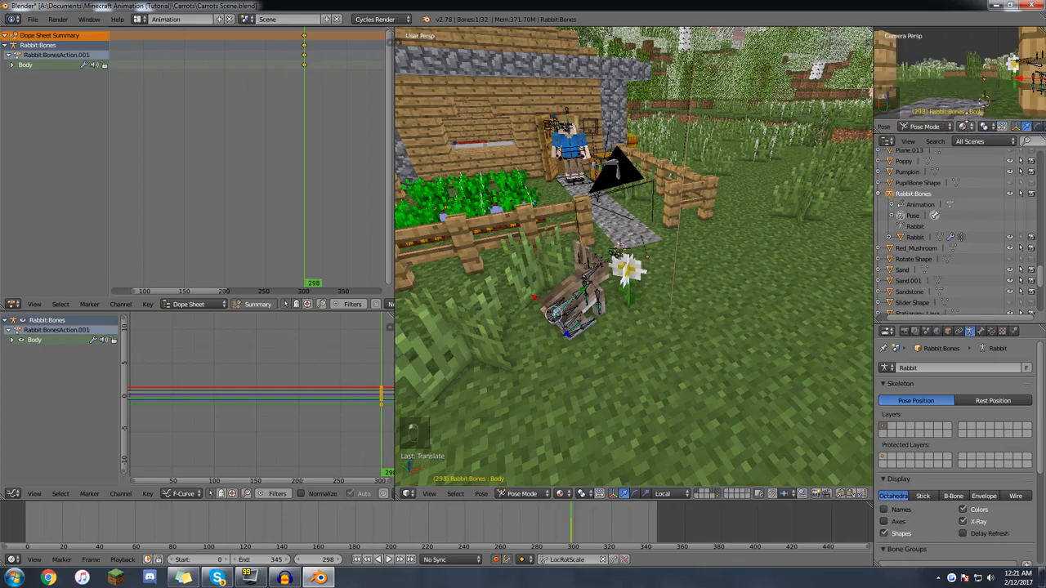
left_click_drag(964, 119, 966, 139)
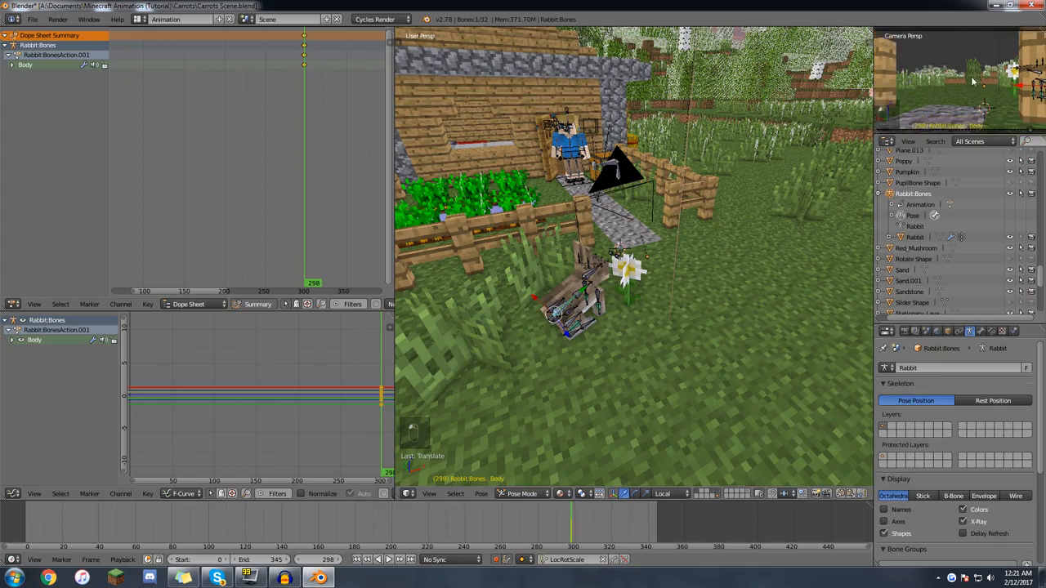
Play back and scrub the animation up to frame 230, comparing the rabbit's surroundings with the camera preview.
middle_click_drag(685, 261, 609, 273)
left_click_drag(571, 518, 105, 541)
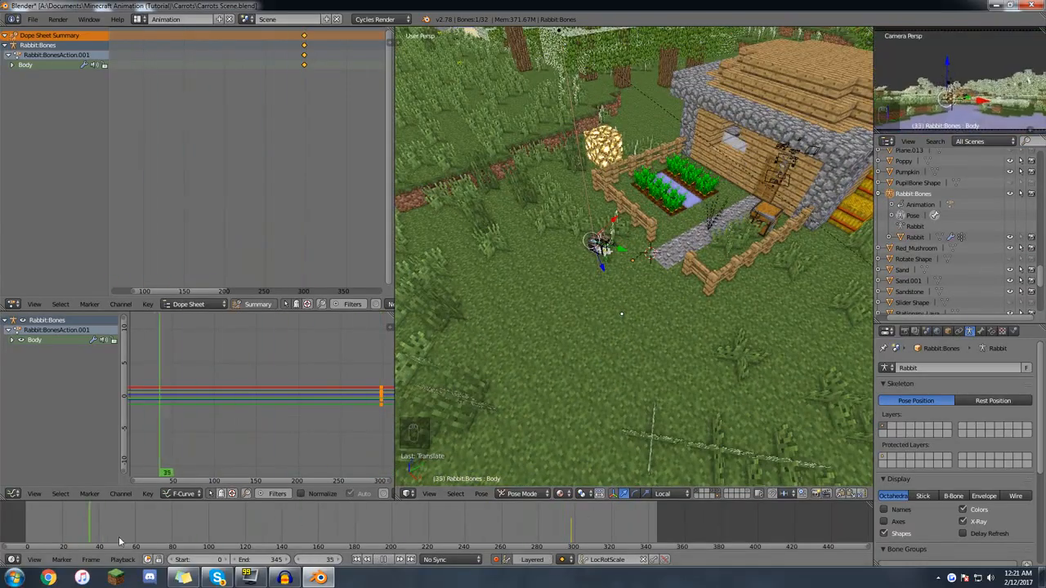
key("alt+a")
scroll(614, 247, "up", 3)
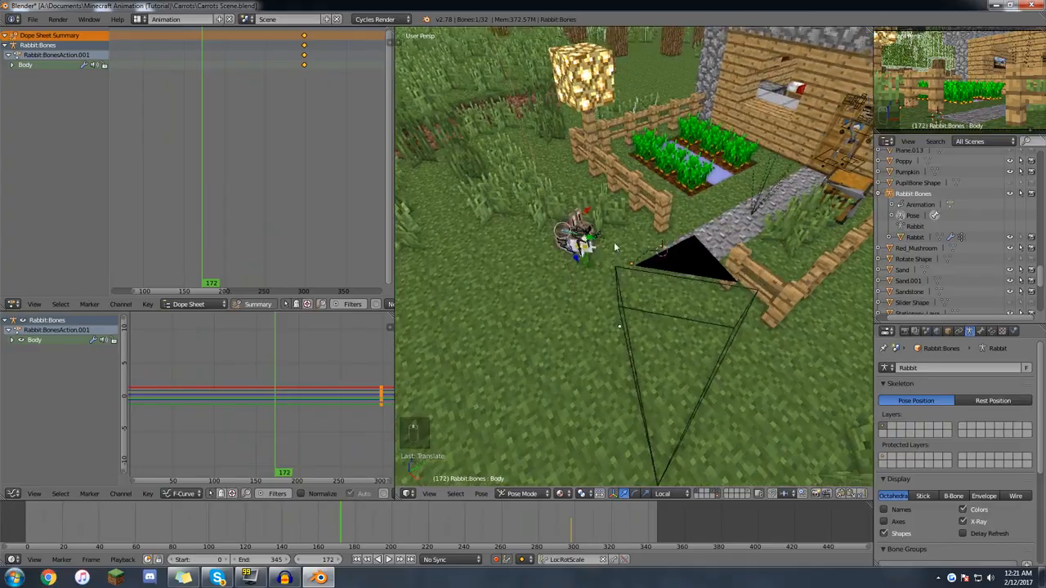
middle_click_drag(615, 247, 636, 208)
scroll(636, 209, "up", 3)
left_click_drag(328, 533, 446, 531)
key("alt+a")
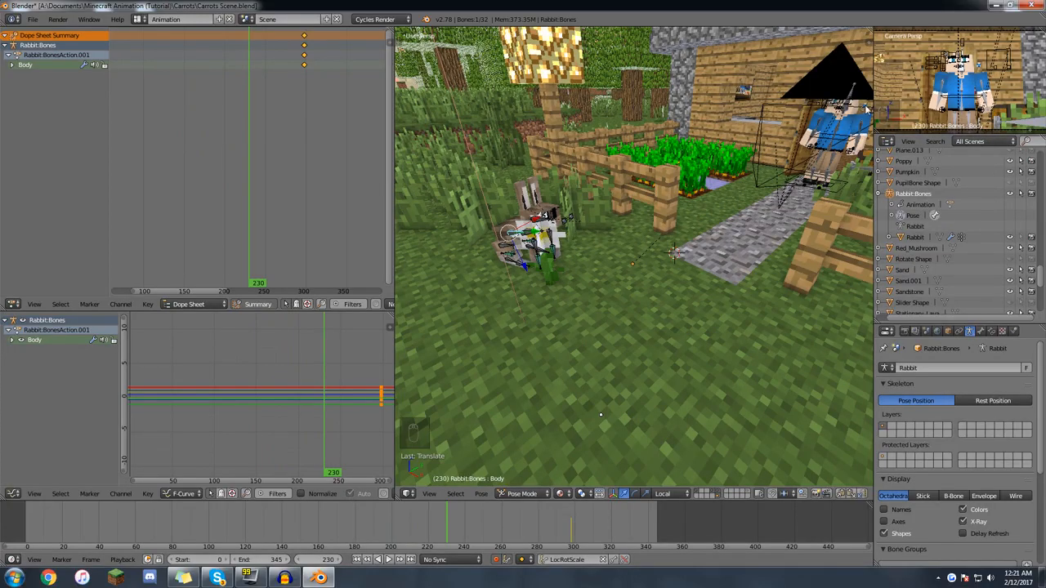
Widen the small camera viewport, limit its display to Only Render, and play back the animation.
left_click_drag(873, 108, 910, 132)
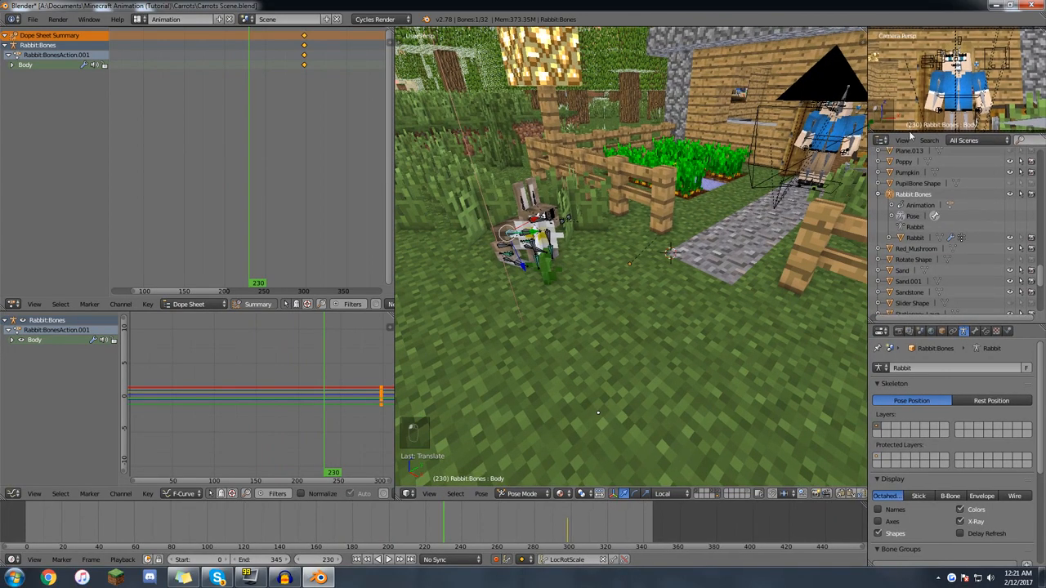
key("n")
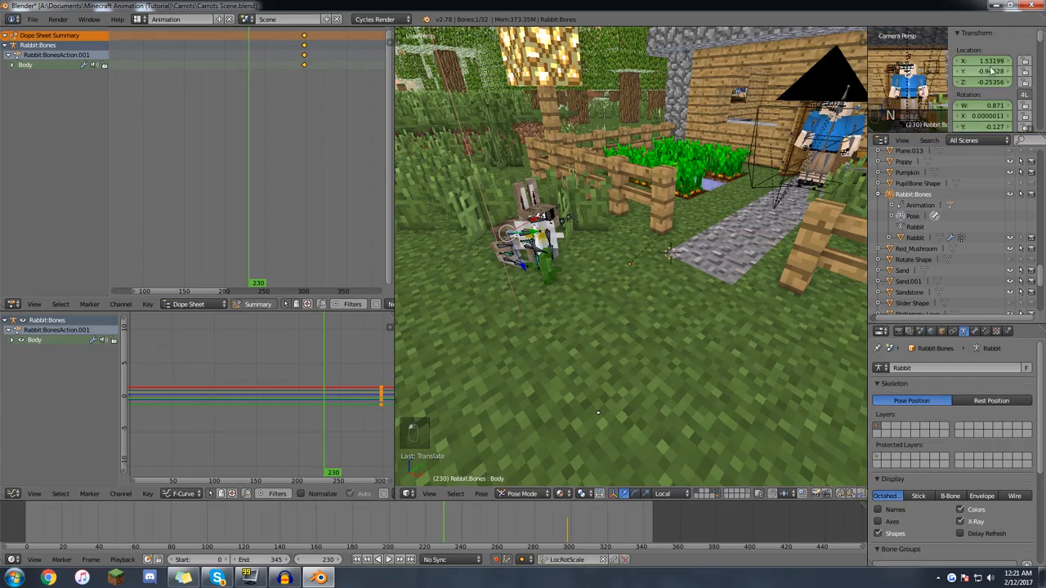
scroll(989, 72, "down", 10)
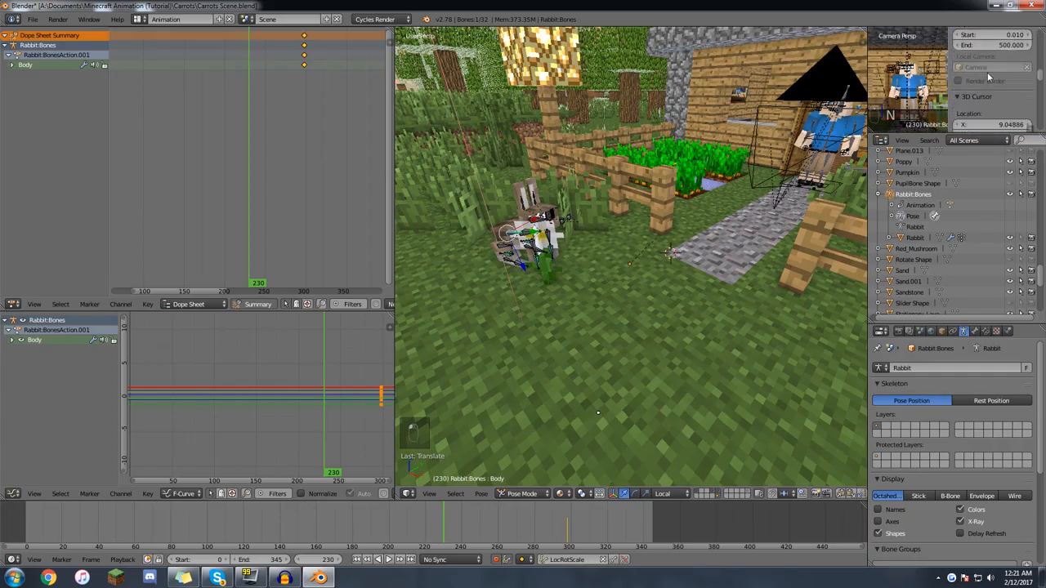
left_click(965, 35)
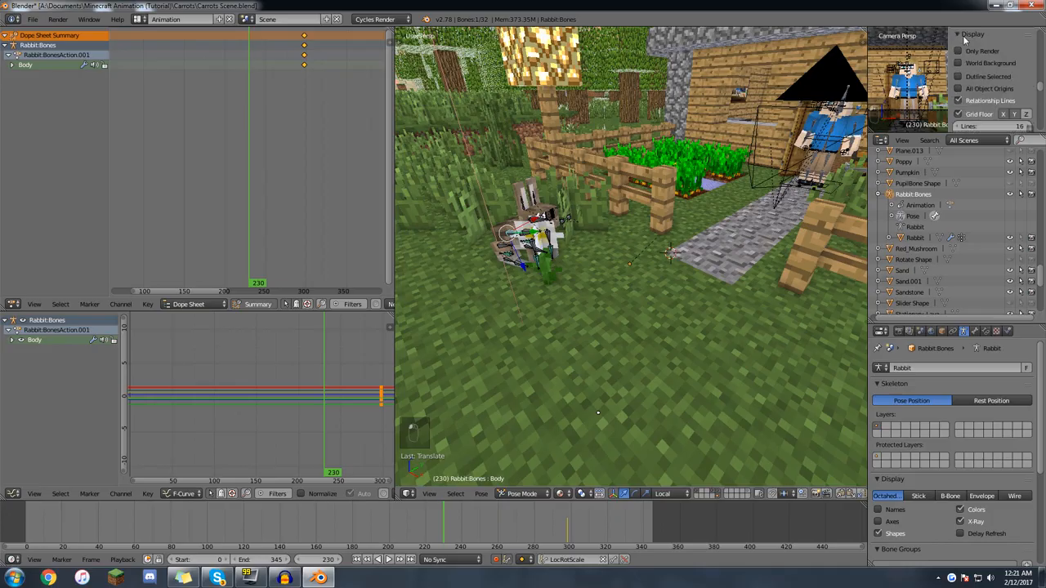
left_click(959, 50)
key("n")
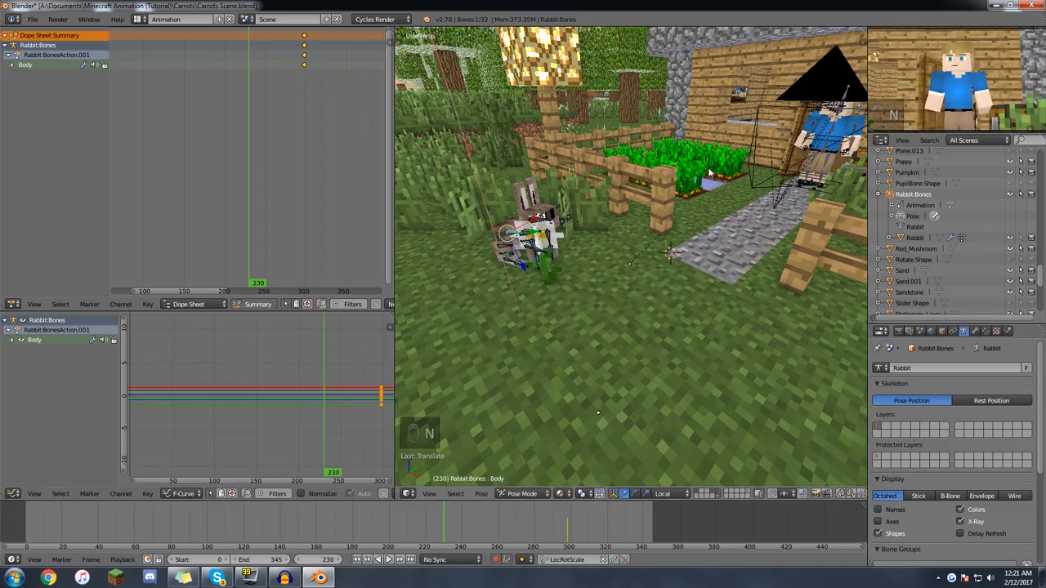
middle_click_drag(723, 188, 762, 160)
scroll(715, 176, "up", 2)
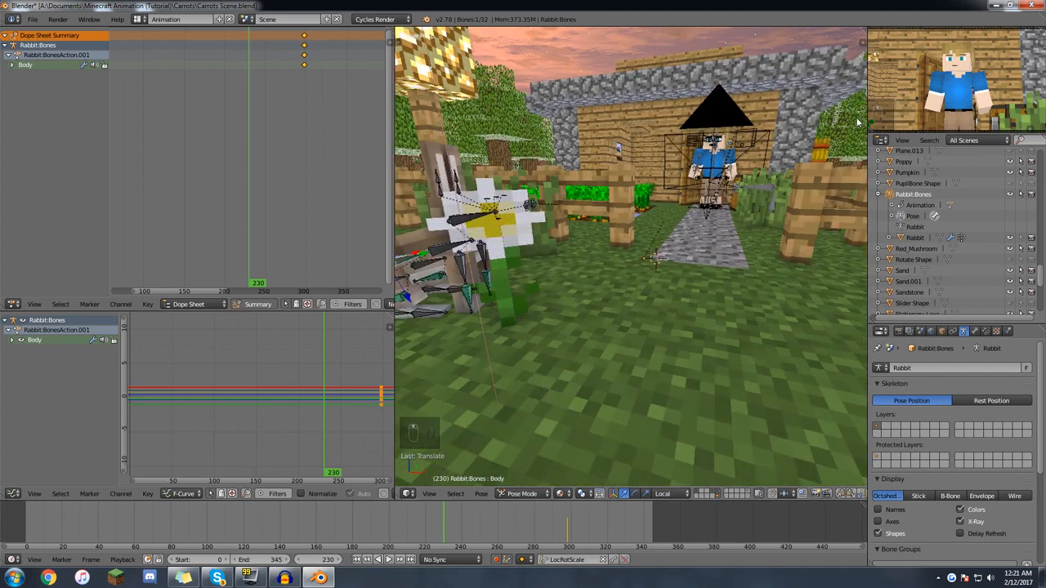
left_click_drag(868, 88, 854, 85)
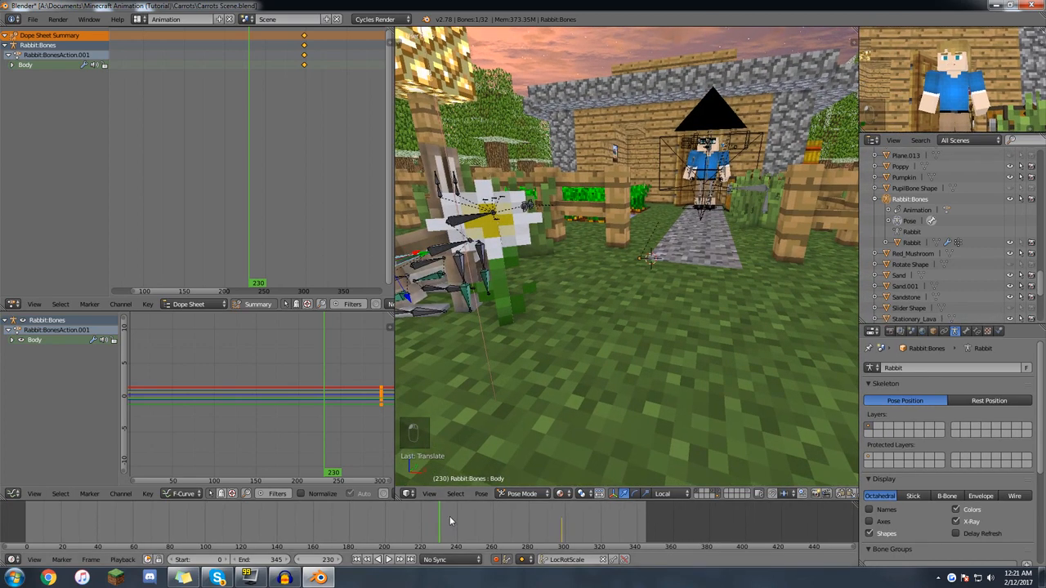
key("alt+a")
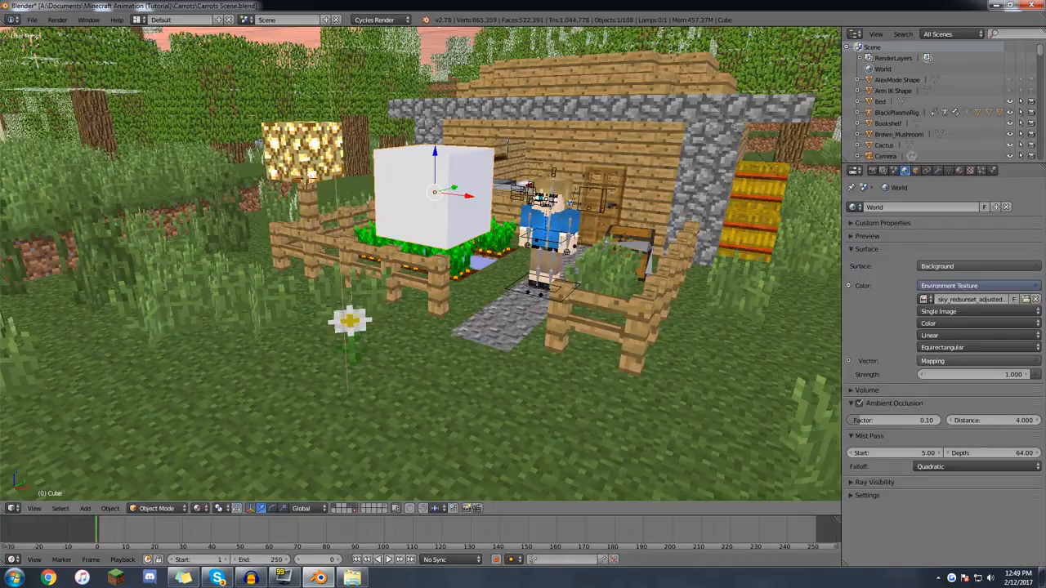
middle_click_drag(617, 205, 515, 198)
middle_click_drag(256, 226, 456, 278)
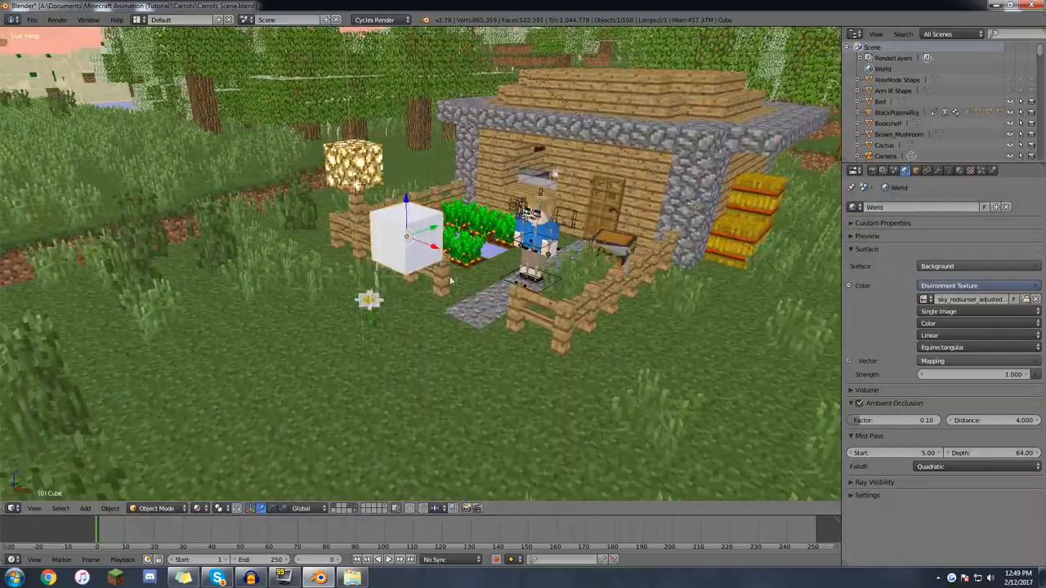
middle_click_drag(470, 269, 384, 249)
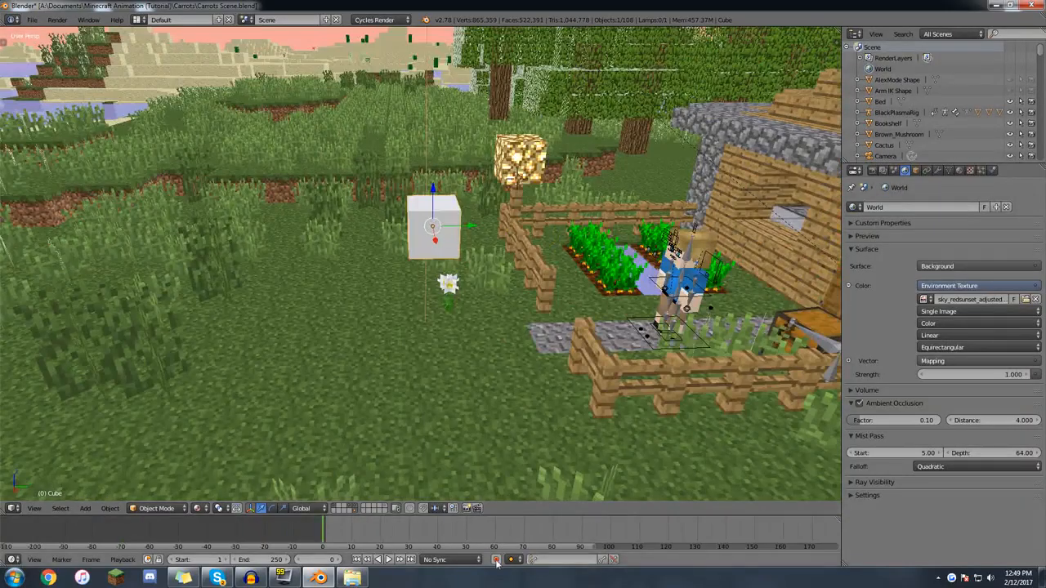
Turn on automatic keyframing with the LocRotScale keying set and set the animation's start frame to 0.
left_click(496, 561)
middle_click_drag(345, 362, 361, 326)
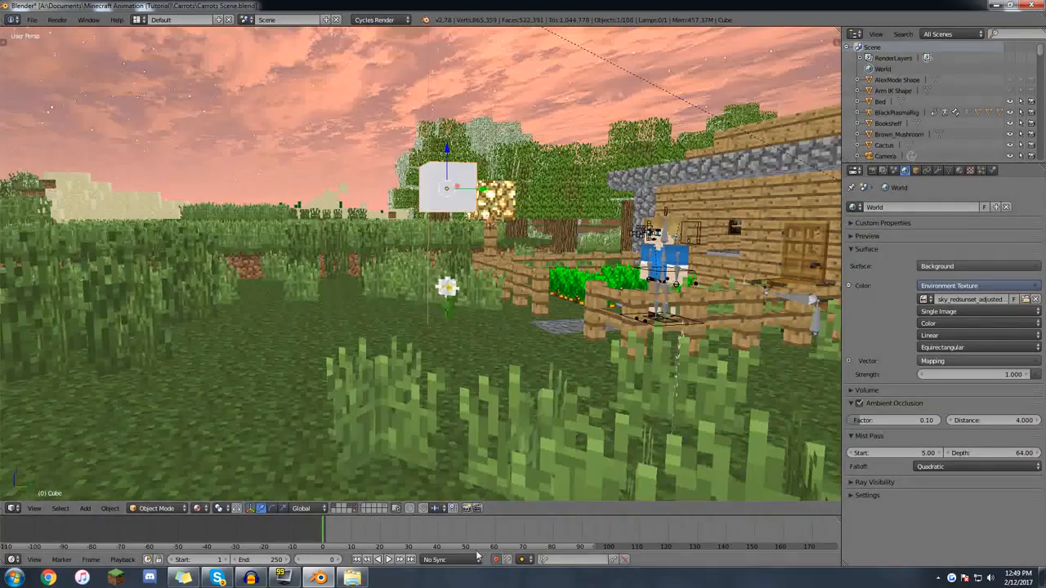
left_click(572, 560)
left_click(583, 525)
middle_click_drag(441, 351, 396, 304)
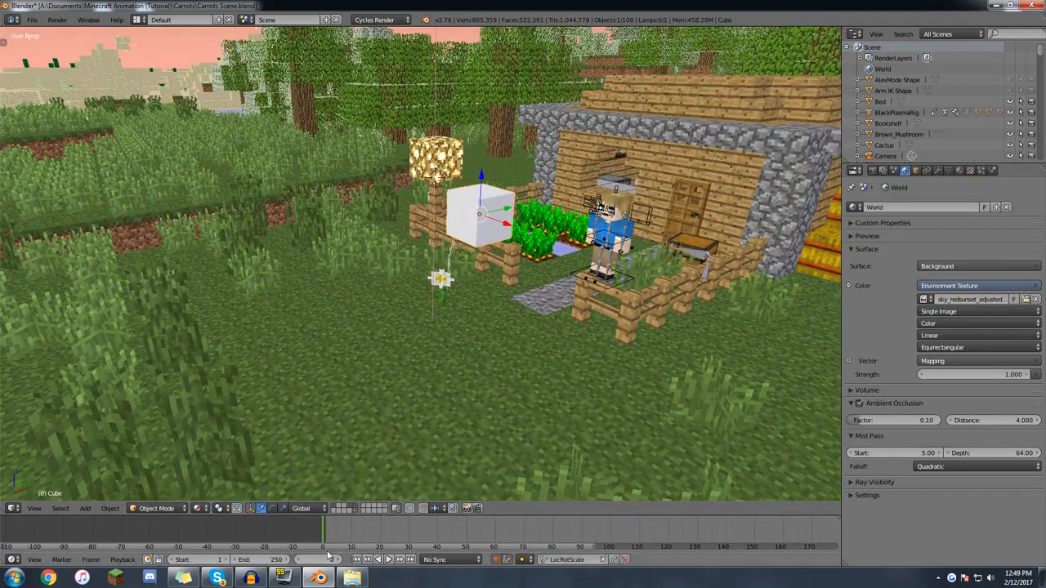
left_click(214, 561)
type("0")
key("Return")
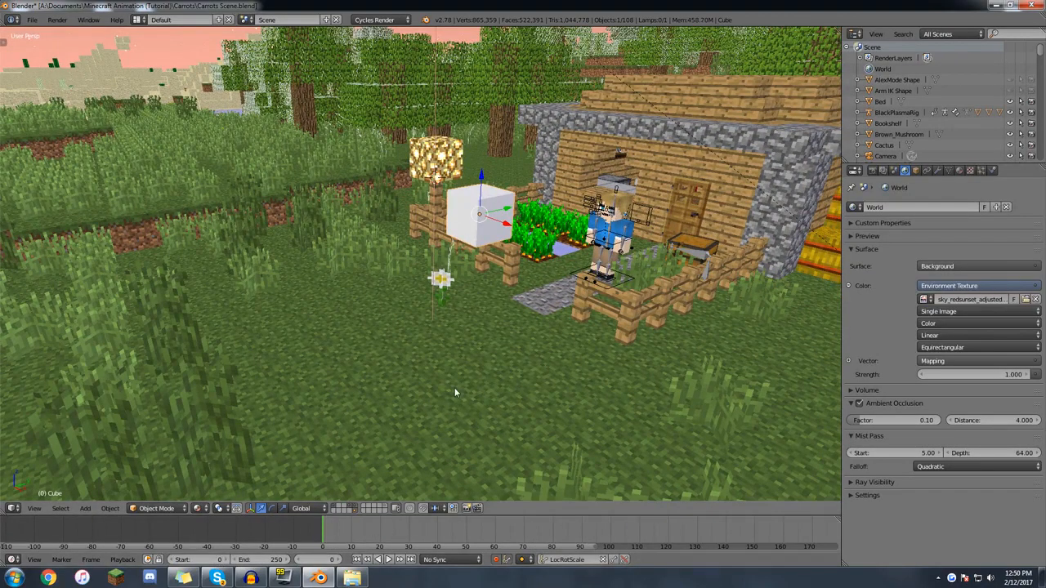
Keyframe the white cube raised above the fence at frame 0 and lowered to the grass along Z at frame 42.
middle_click_drag(456, 392, 451, 400)
middle_click_drag(430, 347, 445, 325)
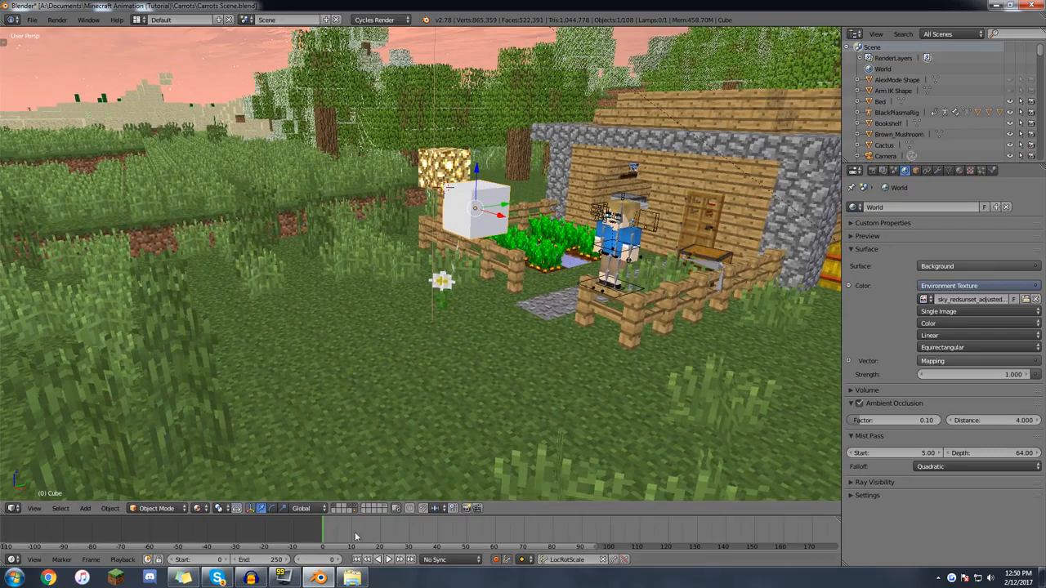
left_click_drag(476, 169, 477, 71)
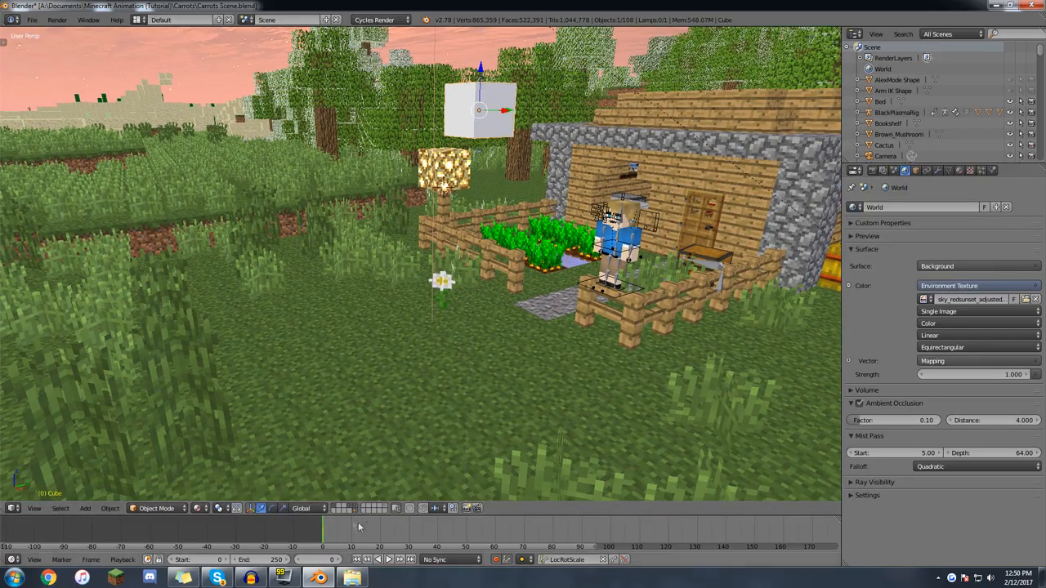
left_click(444, 533)
mouse_move(518, 280)
middle_mouse_down()
mouse_move(521, 260)
mouse_move(515, 266)
middle_mouse_up()
key("g")
key("z")
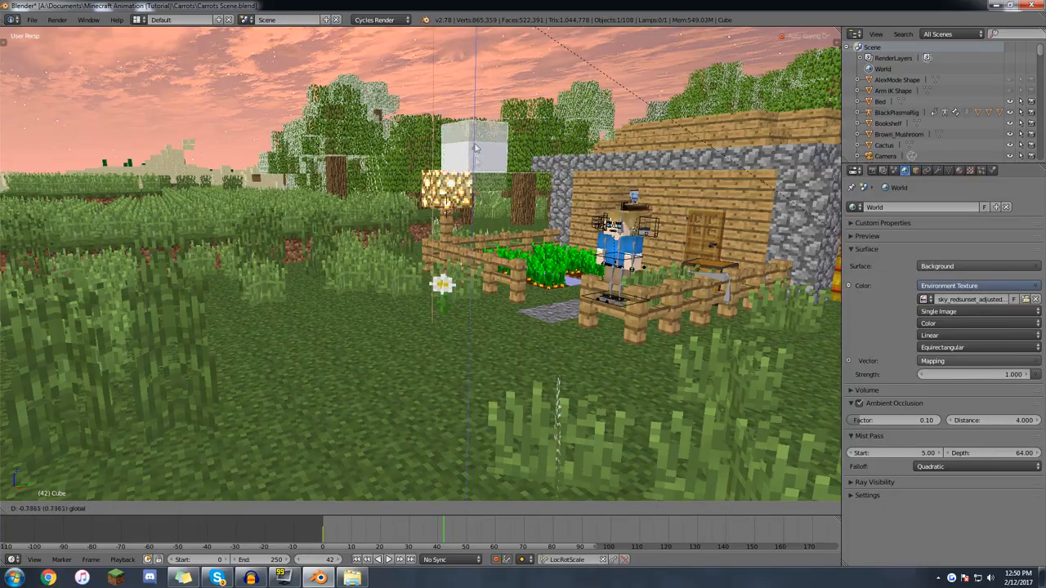
left_click_drag(489, 286, 490, 286)
Keyframe the cube's bounce along Z: raise it about 0.54 at frame 65 and lower it about 0.5 at frame 91.
left_click_drag(452, 531, 510, 531)
key("alt+a")
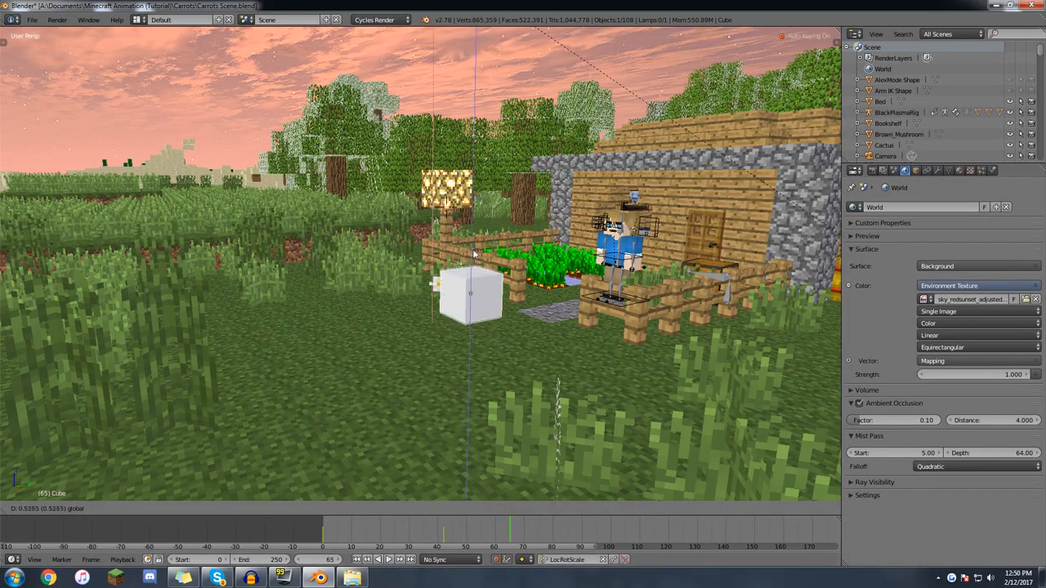
key("alt+a")
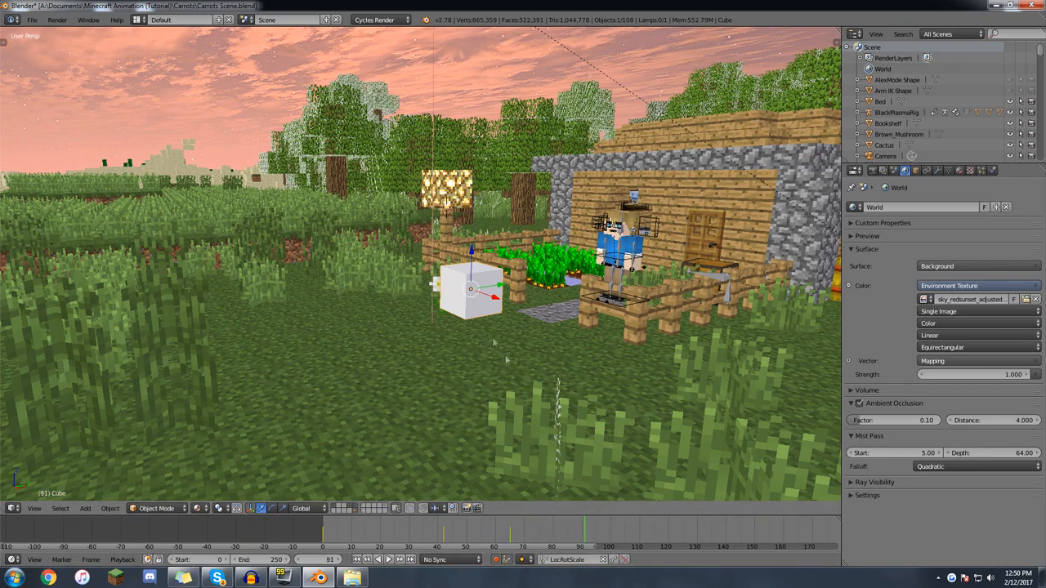
key("g")
key("z")
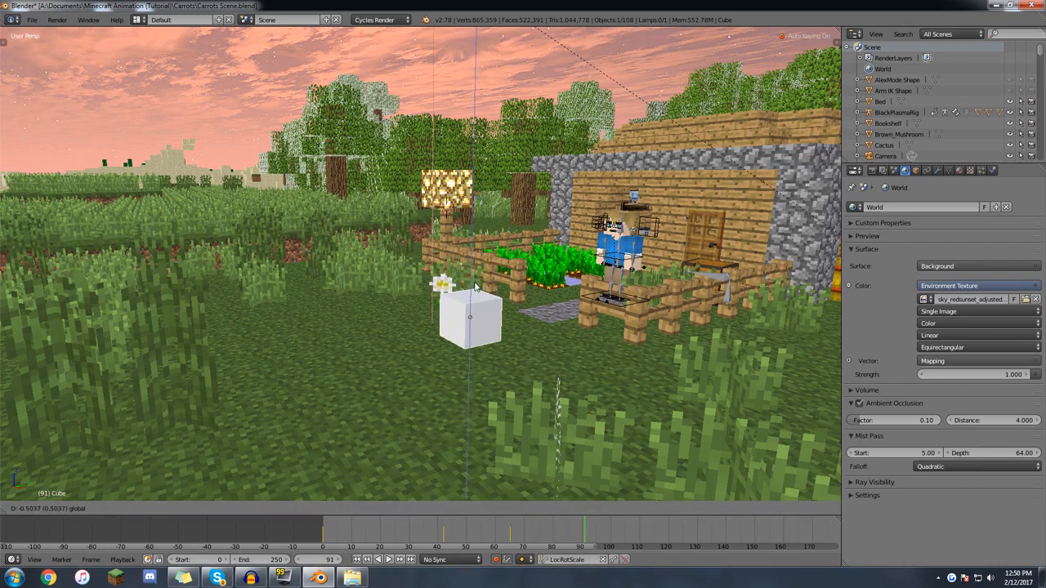
left_click(475, 285)
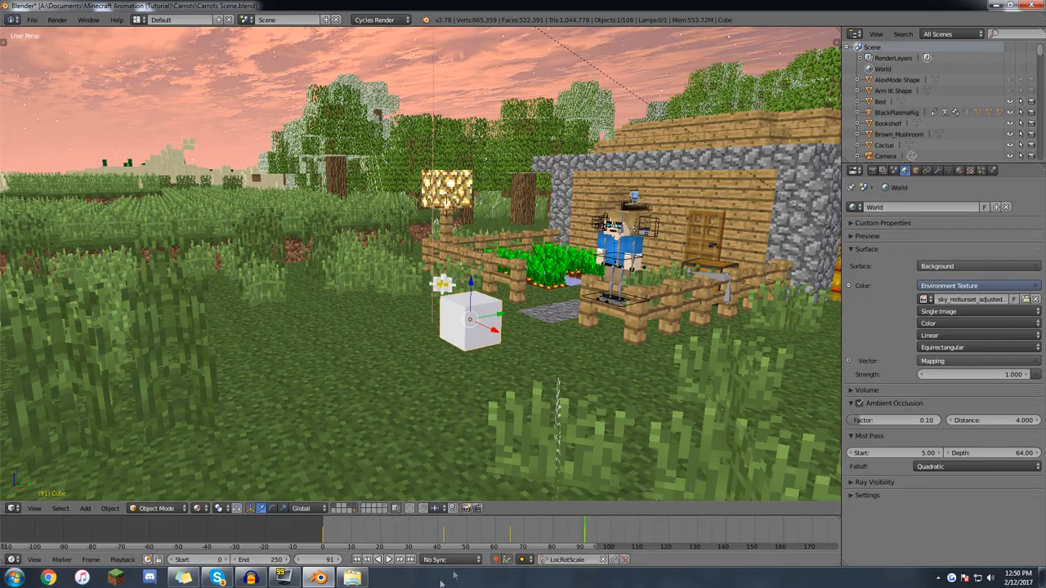
left_click_drag(317, 537, 398, 535)
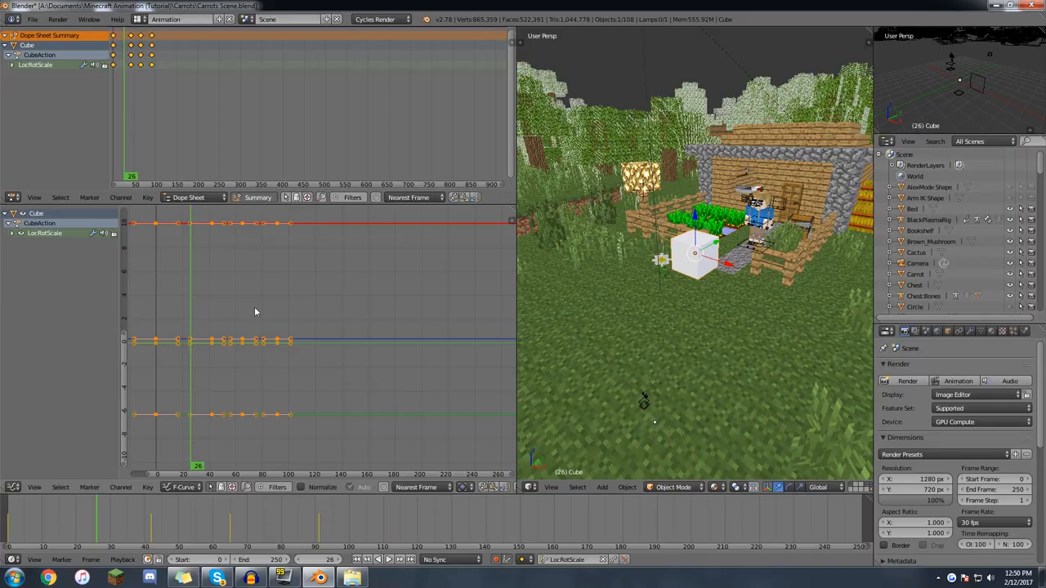
Fit all of the cube's animation curves in the graph editor to examine their keyframes and handles.
scroll(255, 311, "down", 2)
key("a")
key("a")
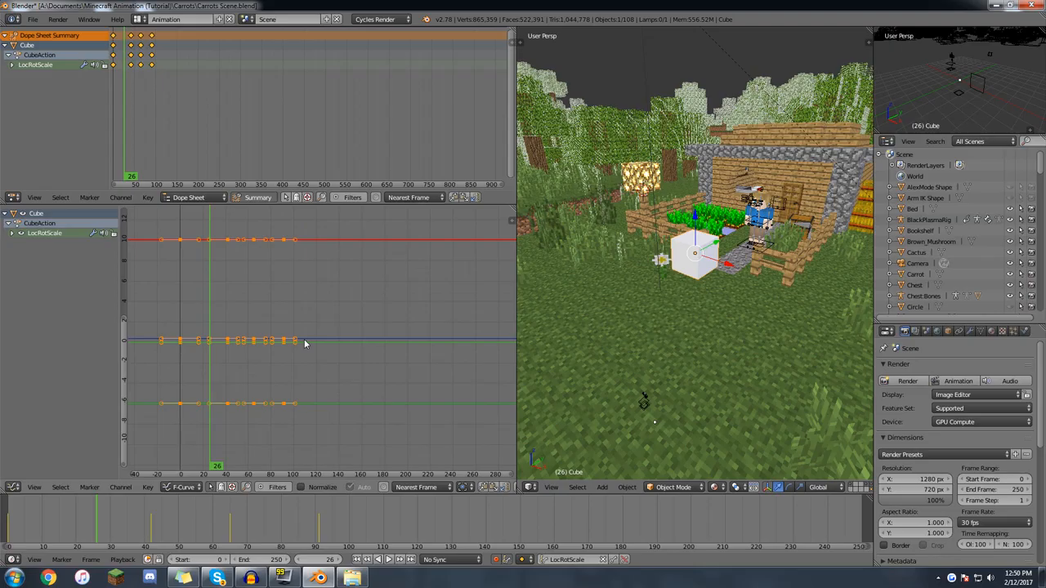
key("Home")
scroll(304, 344, "down", 3)
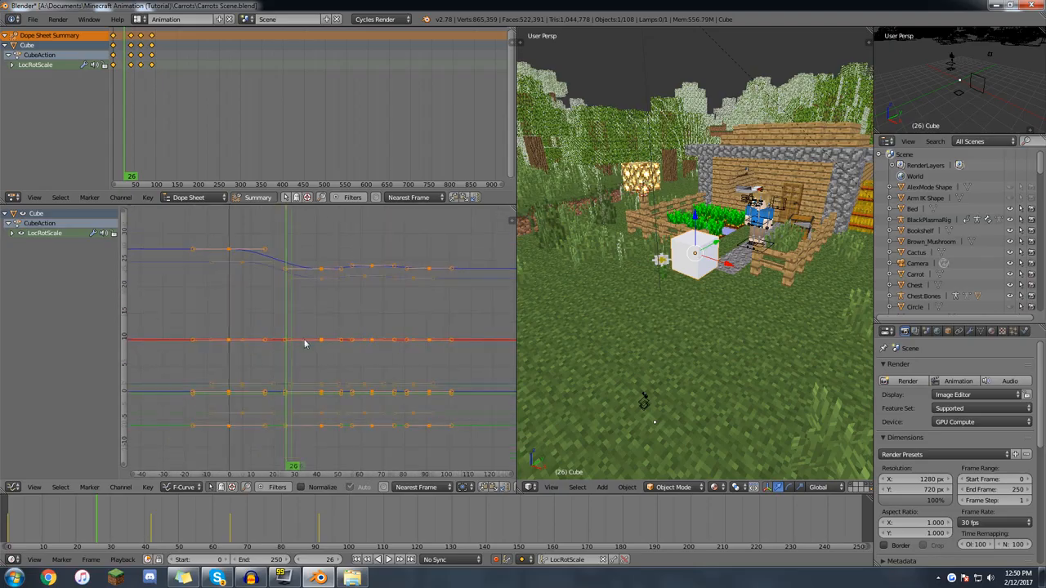
scroll(304, 342, "up", 1)
key("a")
Select the glowstone block and return to the white cube to compare which animation curves each object has.
middle_click_drag(644, 305, 654, 281)
key("a")
right_click(651, 188)
key("KP_Decimal")
scroll(754, 322, "down", 12)
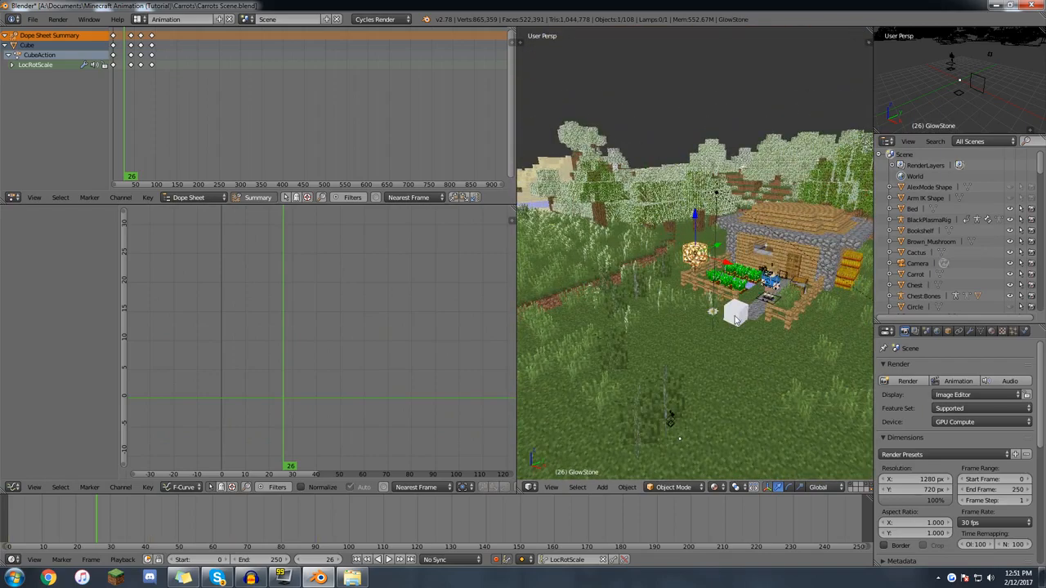
right_click(736, 317)
key("KP_Decimal")
scroll(711, 286, "down", 5)
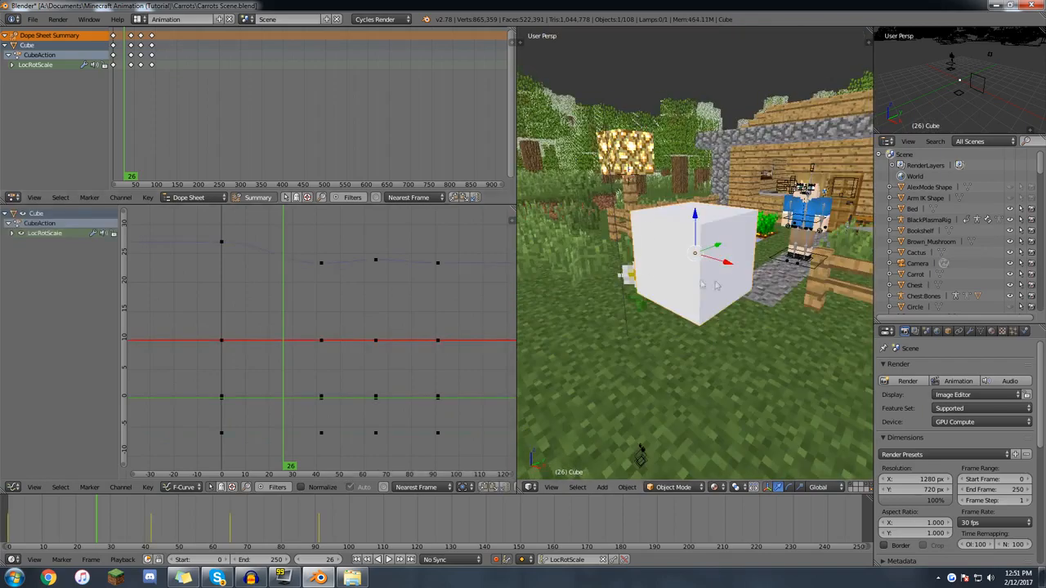
middle_click_drag(719, 285, 677, 285)
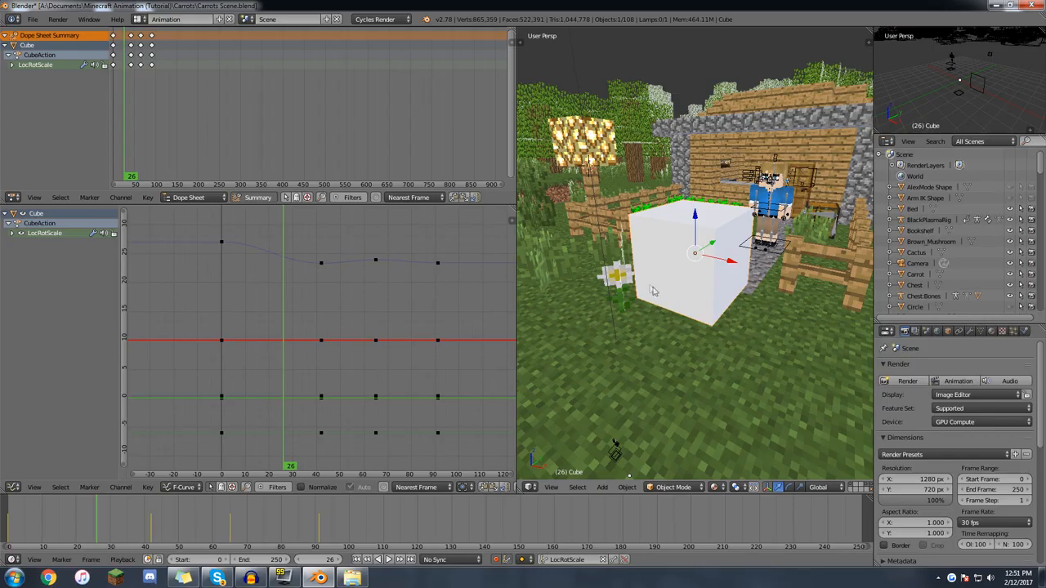
Show all of the cube's keyframes in the graph editor and scrub to frame 22 to compare curves with motion.
key("a")
key("a")
key("a")
key("Home")
scroll(333, 328, "down", 2)
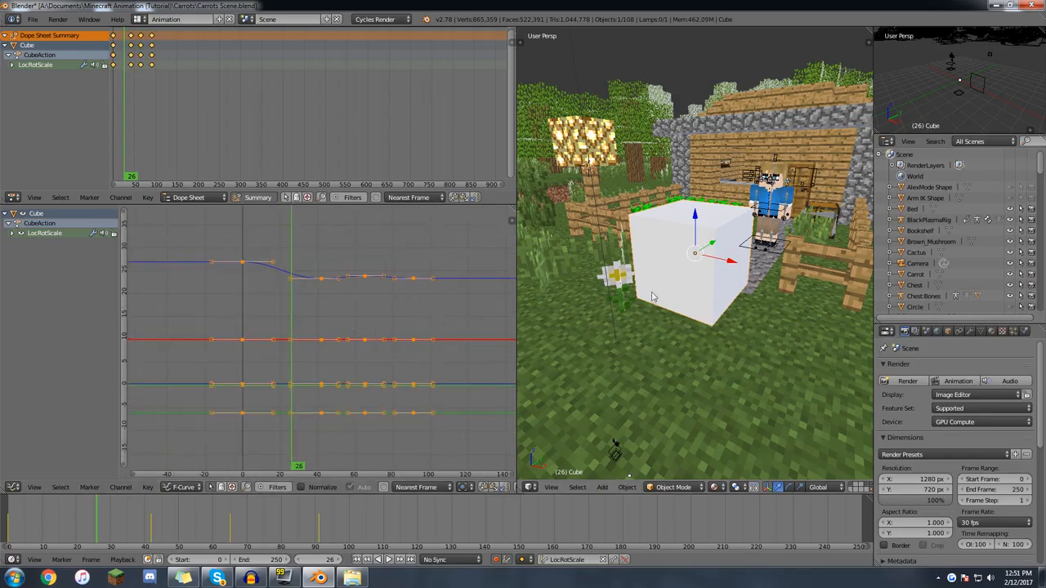
scroll(646, 290, "down", 3)
left_click_drag(30, 517, 83, 516)
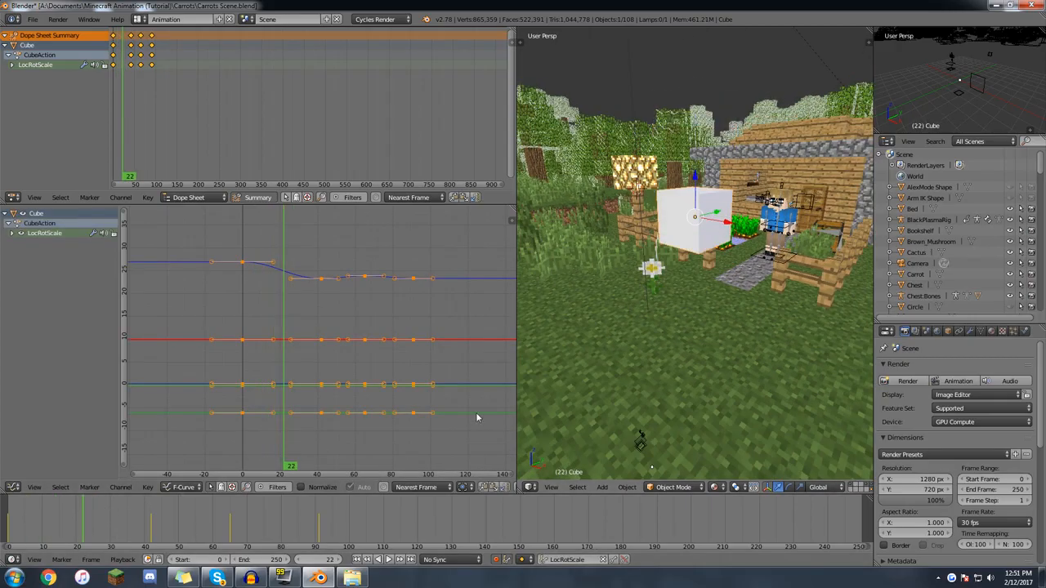
key("a")
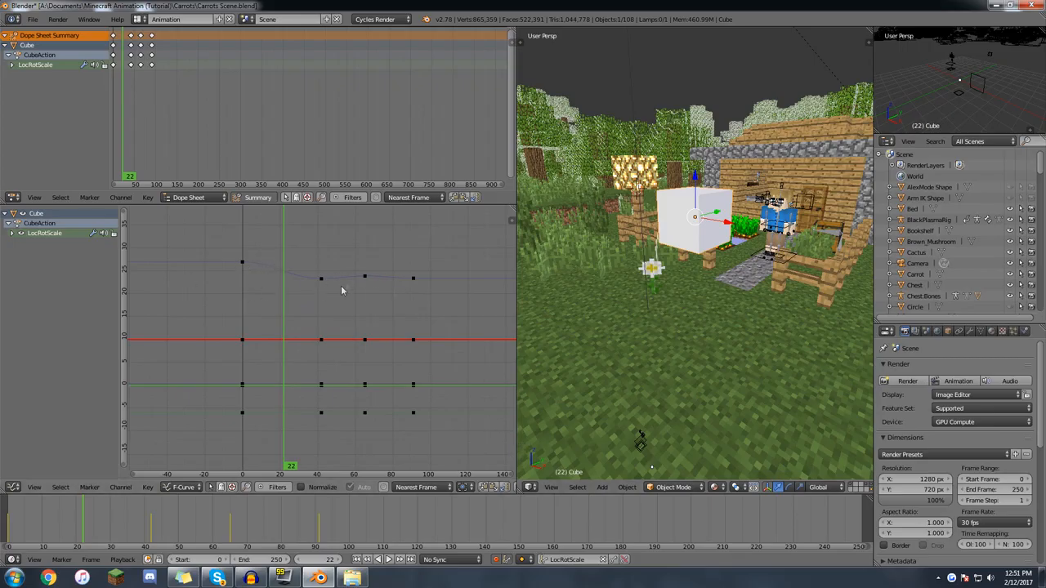
Expand the cube's LocRotScale channels, hide every curve except Z Location, and fit that curve in the graph editor.
left_click(13, 234)
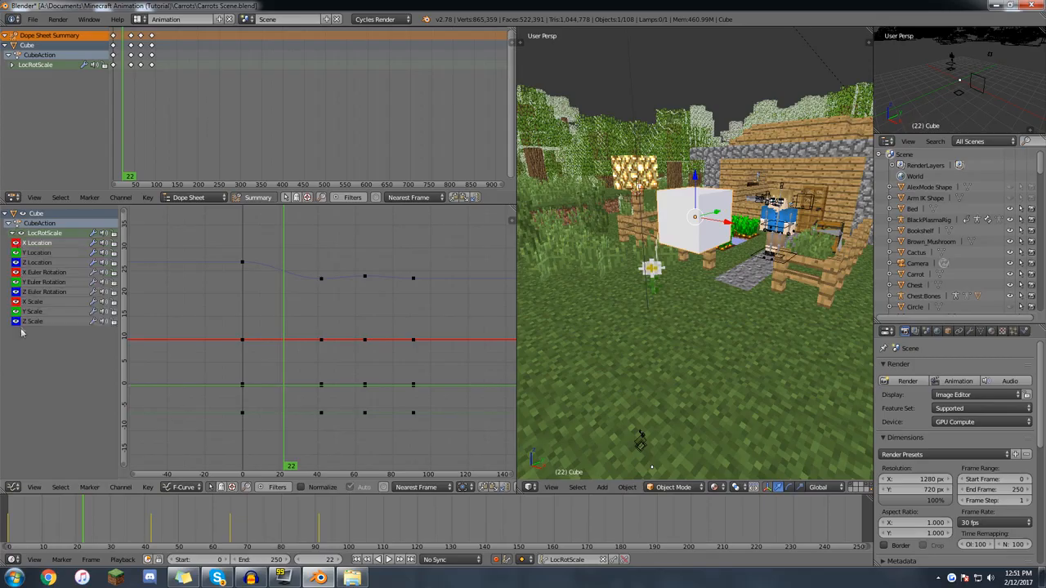
left_click(14, 242)
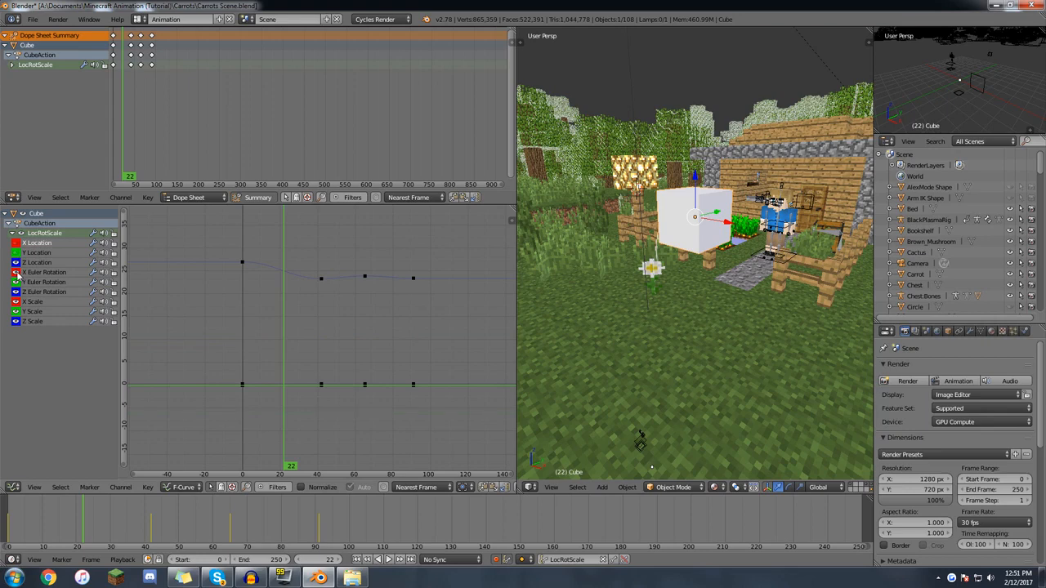
left_click_drag(15, 272, 21, 312)
left_click(47, 263)
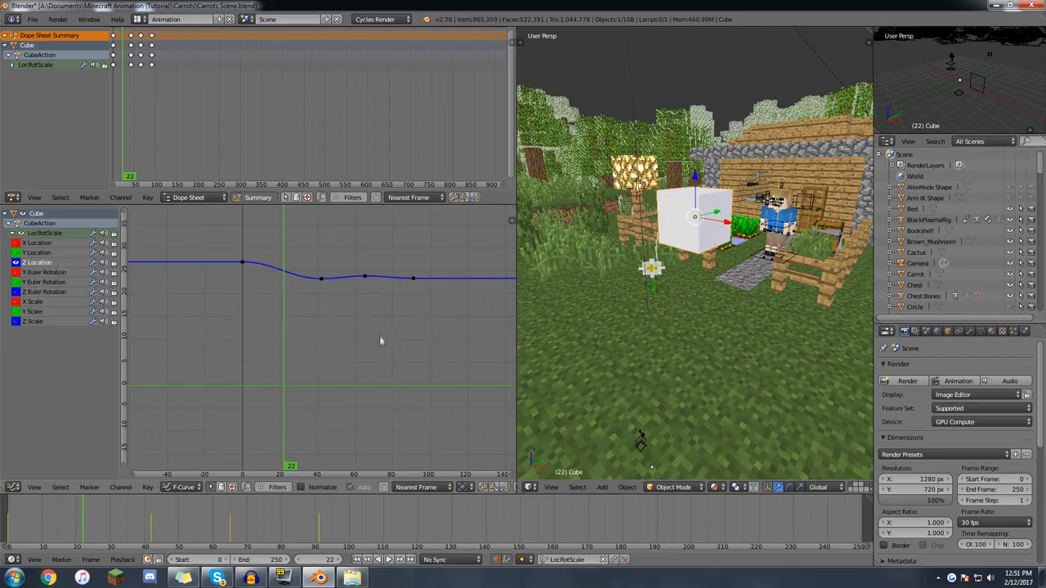
key("a")
key("Home")
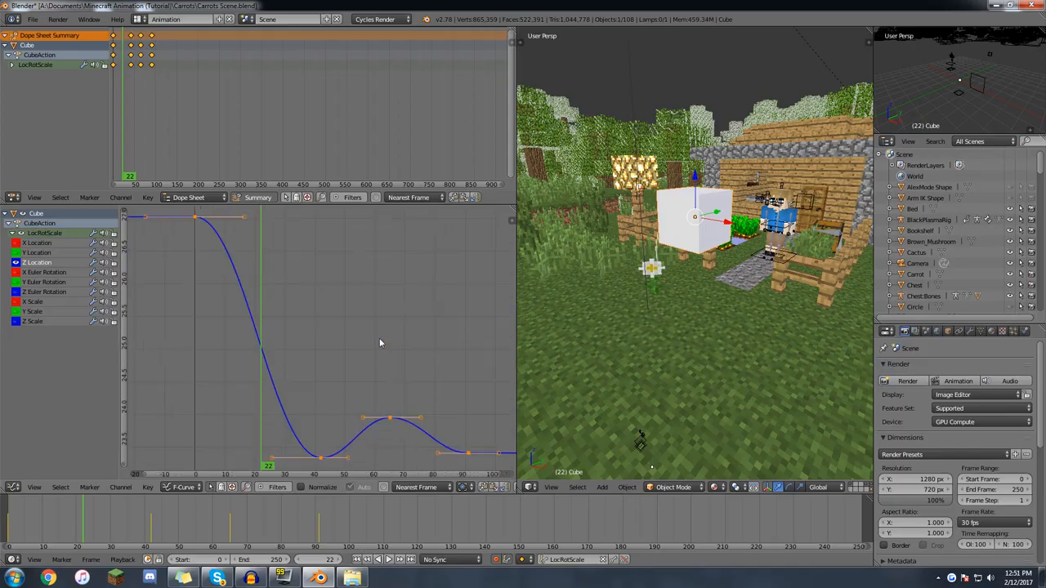
Scrub the fall to frame 41 and change the handles of the Z Location keyframe at frame 42 to Free.
left_click_drag(237, 284, 426, 312)
left_click(325, 445)
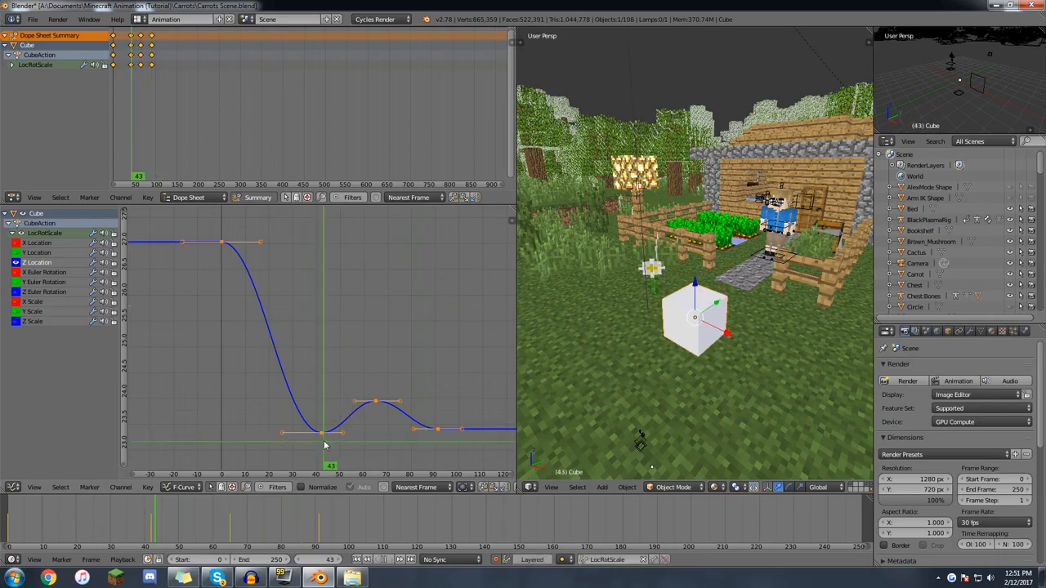
left_click(321, 441)
key("a")
right_click(329, 439)
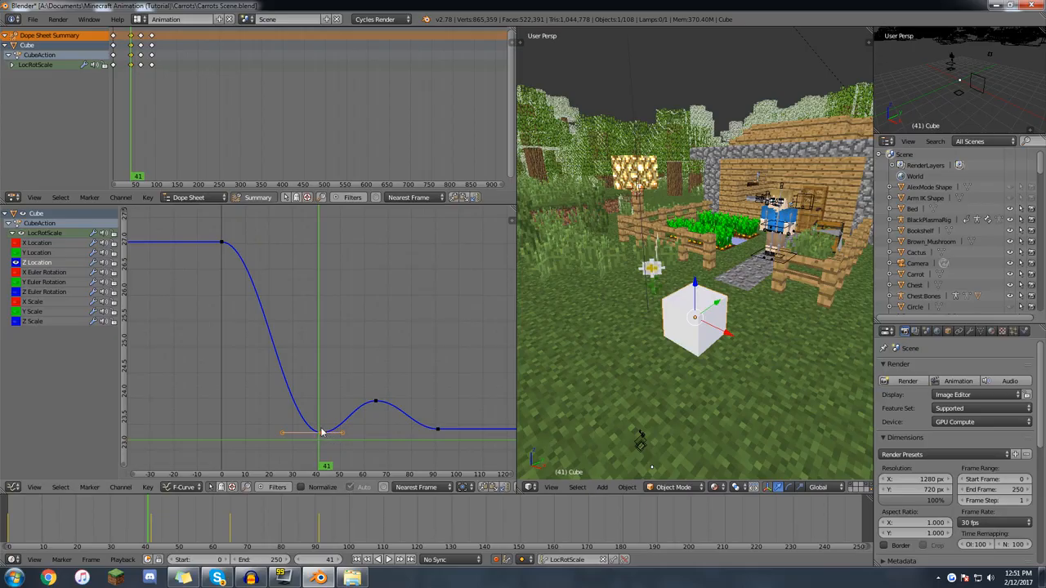
key("v")
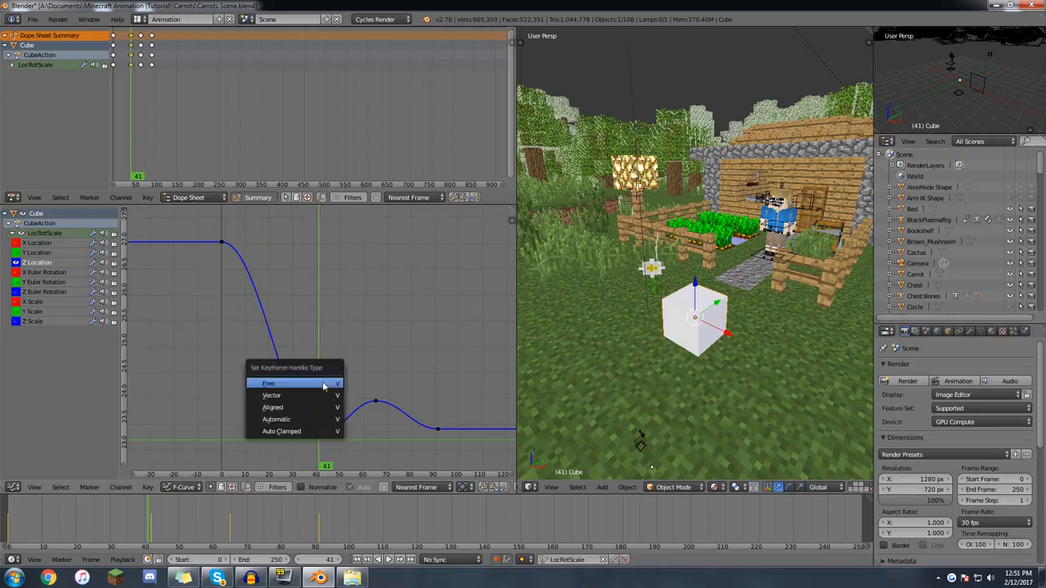
left_click(287, 397)
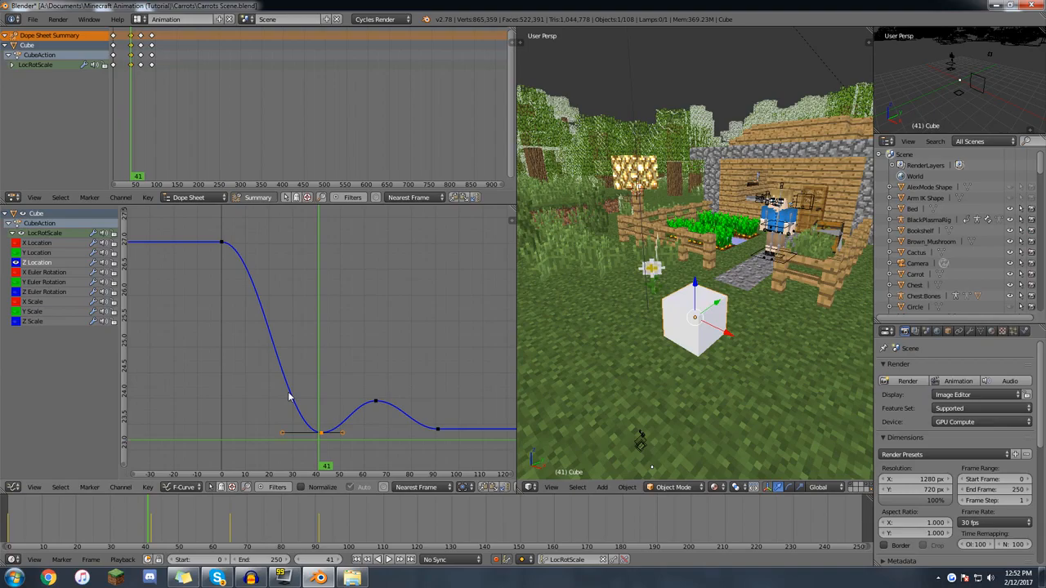
Angle both handles of the frame 42 keyframe upward so the Z Location curve forms a sharp V at the landing.
right_click_drag(284, 430, 331, 418)
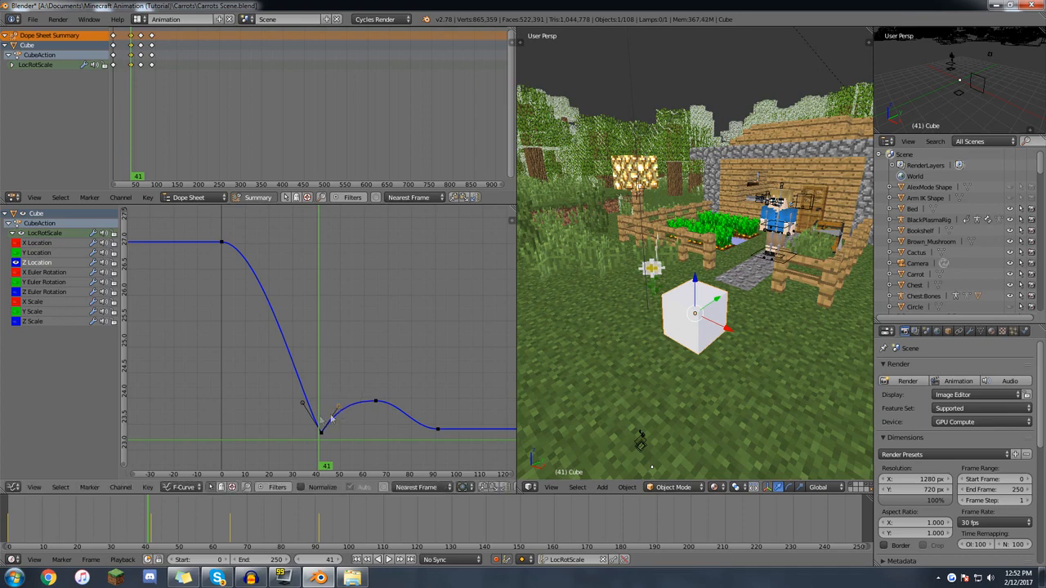
right_click(371, 403)
key("g")
key("Escape")
key("r")
key("Escape")
right_click(323, 432)
key("r")
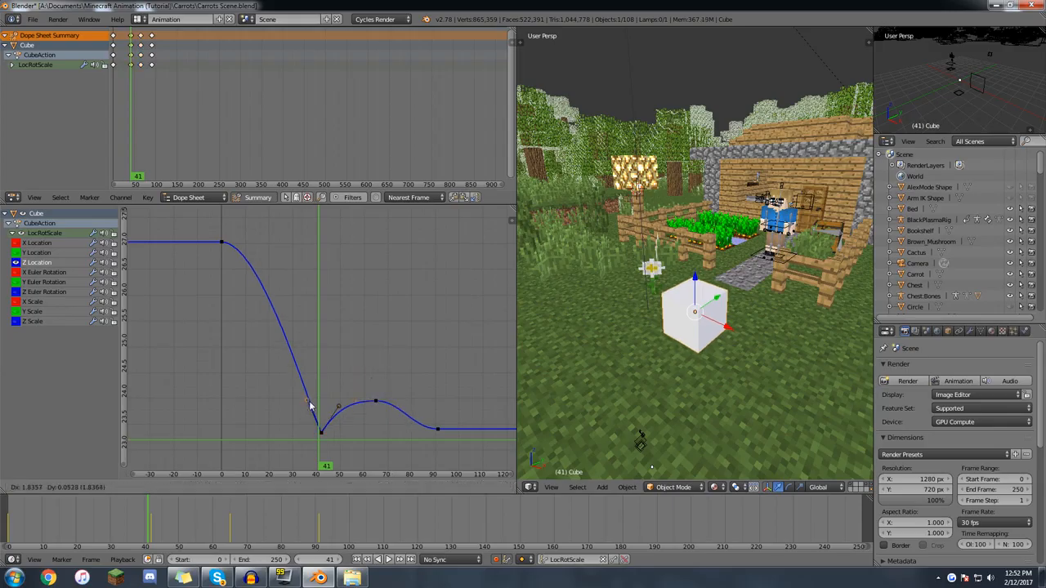
left_click(332, 405)
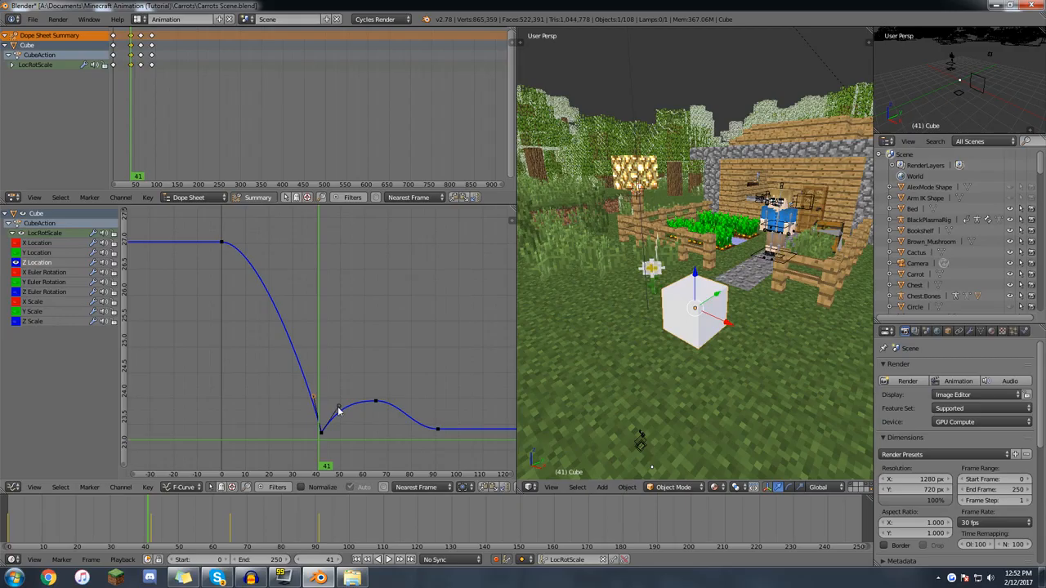
Raise the bounce keyframe at frame 65 by about 0.5 and pull the left handle of the frame 91 keyframe upward.
right_click_drag(336, 403, 375, 375)
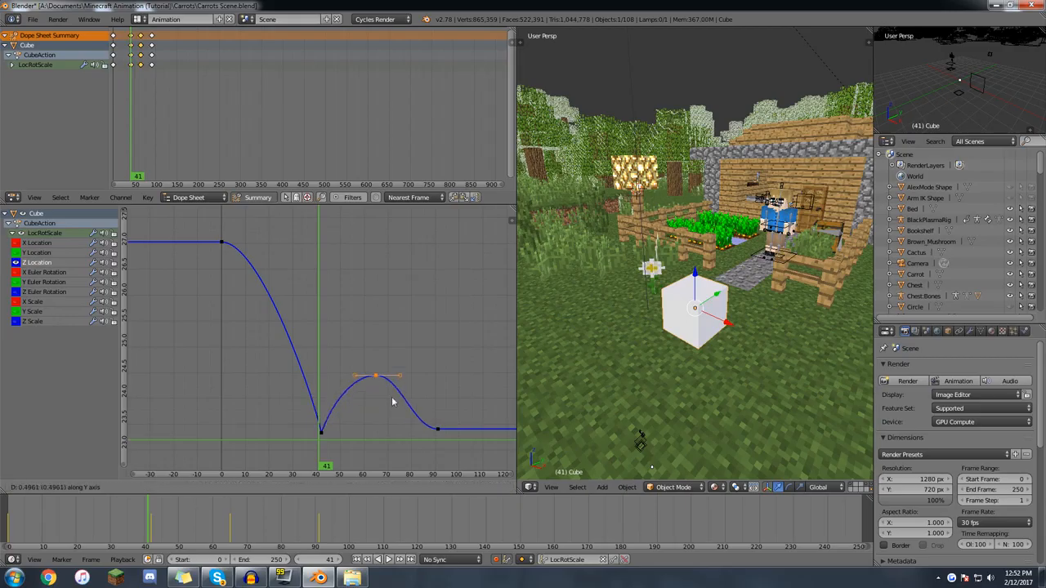
right_click(434, 432)
right_click(414, 429)
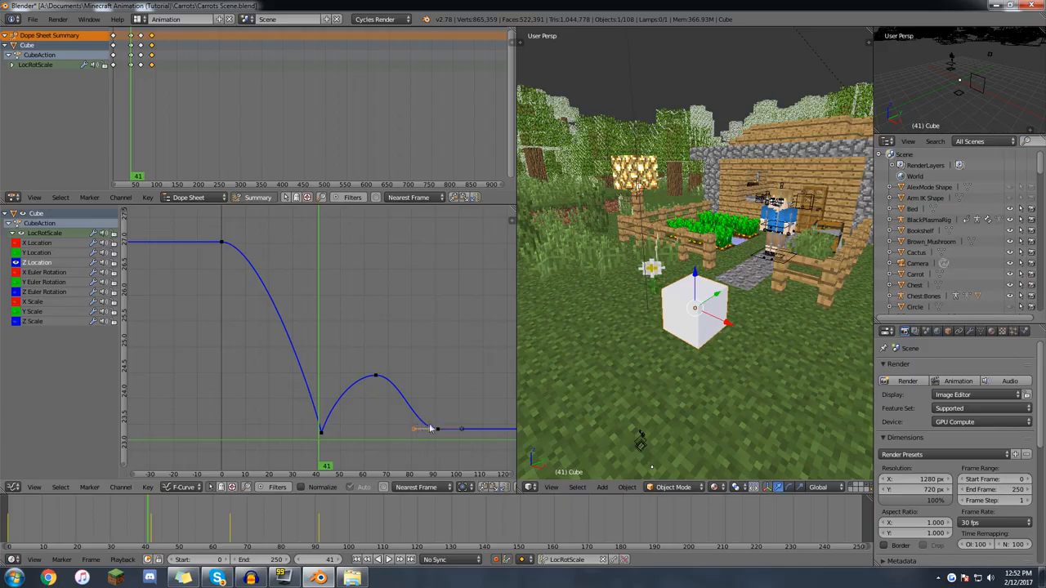
key("v")
left_click(435, 430)
key("g")
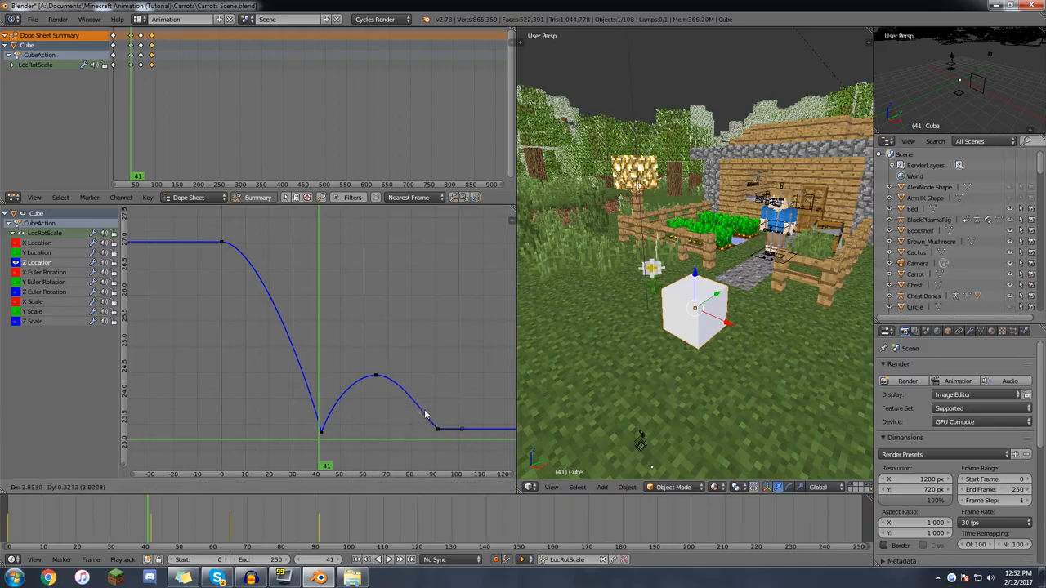
left_click(426, 411)
Preview the bounce and pull the frame 42 keyframe's left handle outward and down to ease the cube into the landing.
left_click_drag(340, 383, 353, 327)
left_click_drag(353, 327, 511, 468)
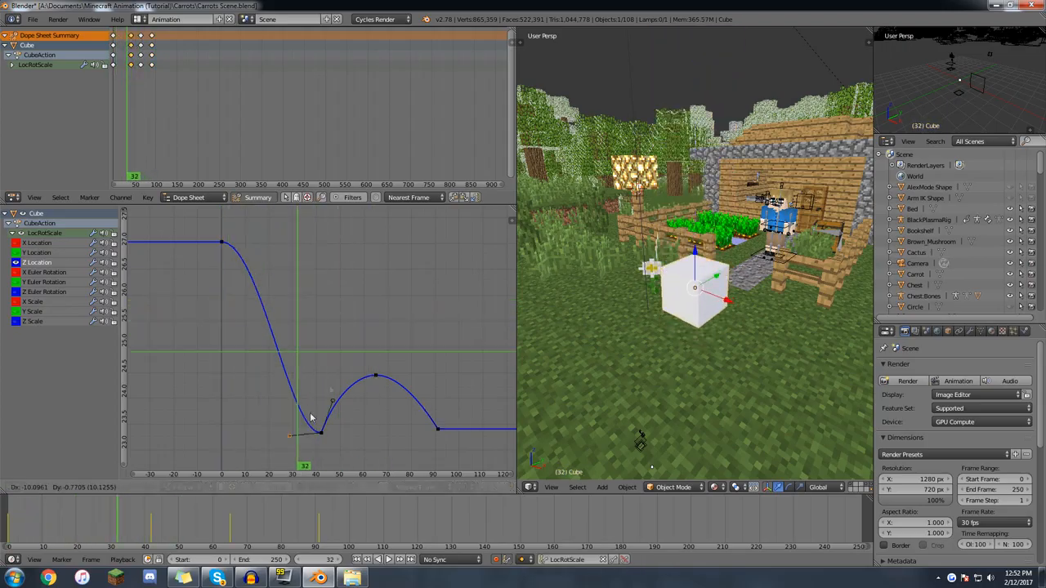
left_click(311, 417)
Delete the Z Location keyframes at frames 65 and 91 and scrub through the cube's eased fall.
key("a")
key("b")
key("x")
left_click(391, 392)
left_click_drag(248, 334, 224, 327)
key("alt+a")
left_click_drag(230, 326, 330, 421)
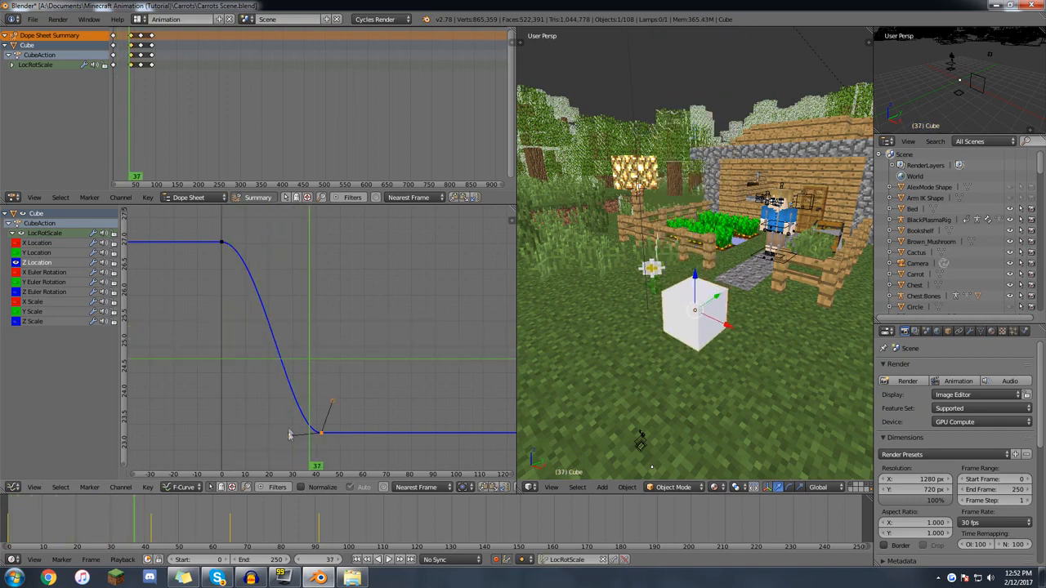
Pull the left handle of the frame 42 Z Location keyframe upward so the cube drops into a sharp landing.
left_click(234, 337)
left_click_drag(235, 337, 219, 323)
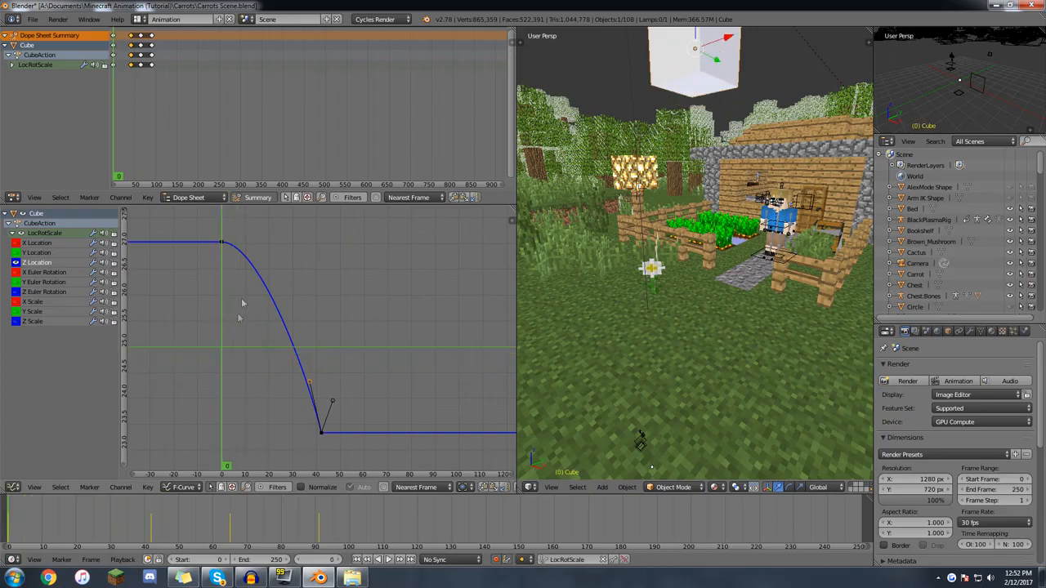
middle_click_drag(239, 291, 229, 331, "ctrl")
Scrub repeatedly through the cube's fall from the start to about frame 39 to examine the sharp landing.
left_click_drag(235, 337, 309, 349)
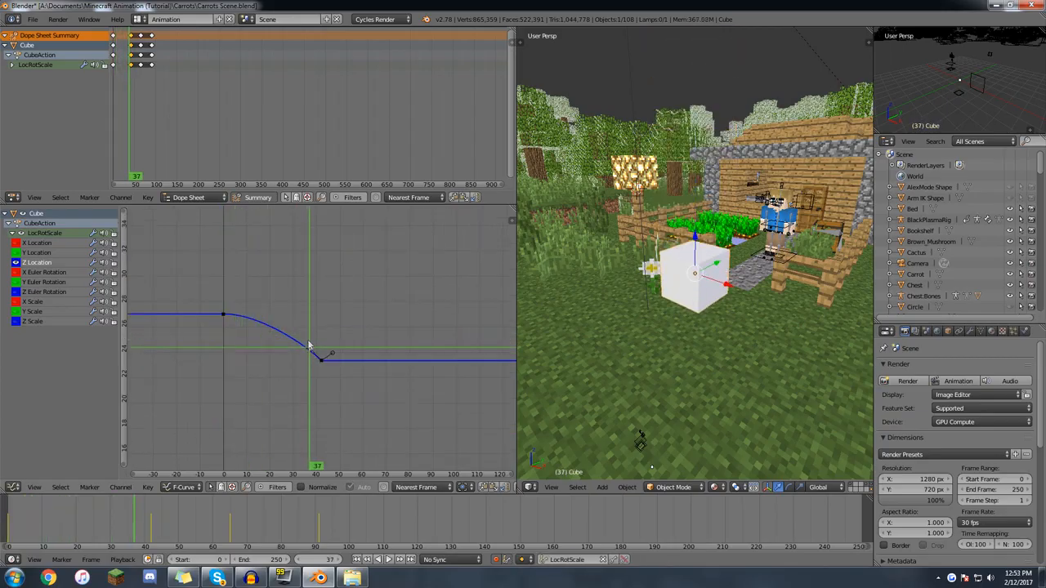
left_click_drag(226, 357, 320, 357)
middle_click_drag(298, 308, 299, 318)
scroll(271, 377, "up", 2)
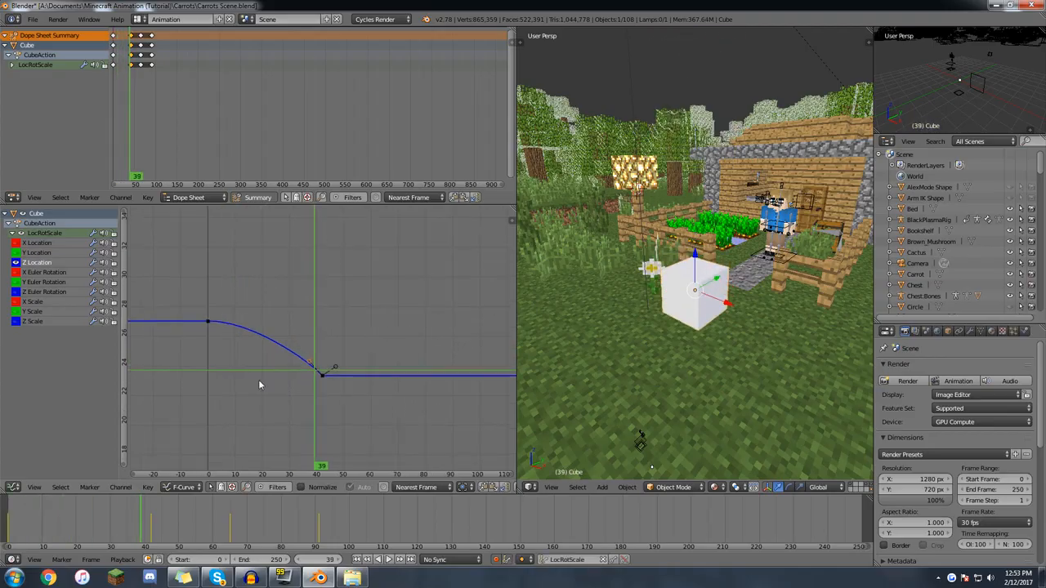
middle_click_drag(276, 363, 319, 360)
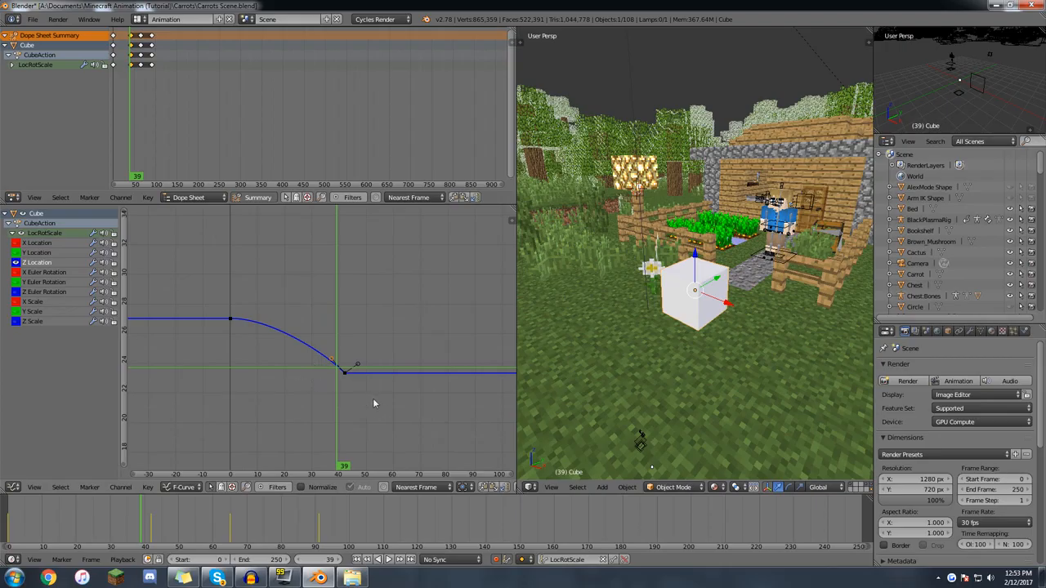
left_click_drag(226, 327, 312, 351)
Box-select both Z Location keyframes, frame the whole curve for viewing, and clear the selection.
key("a")
key("a")
key("b")
left_click_drag(365, 405, 218, 311)
key("Home")
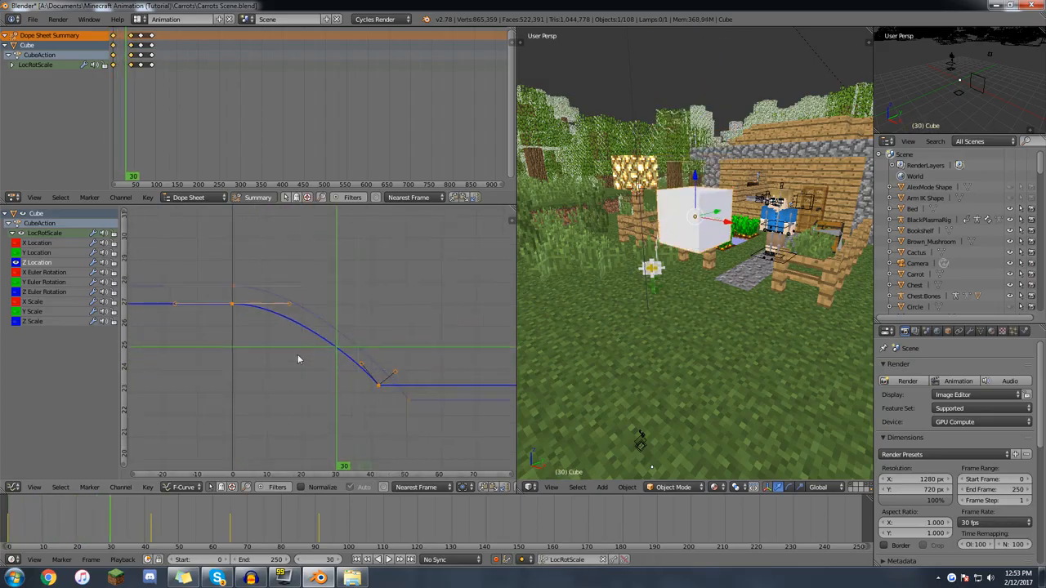
scroll(306, 342, "down", 1)
key("a")
middle_click_drag(317, 320, 264, 314)
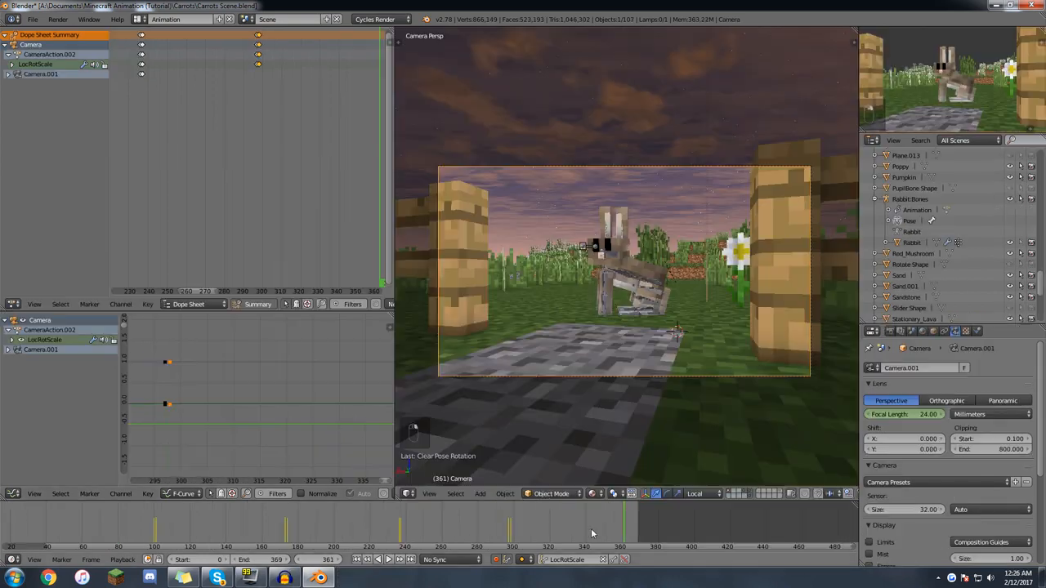
Scrub and play through the scene's camera animation to review the shots up to frame 359.
left_click_drag(558, 509, 218, 556)
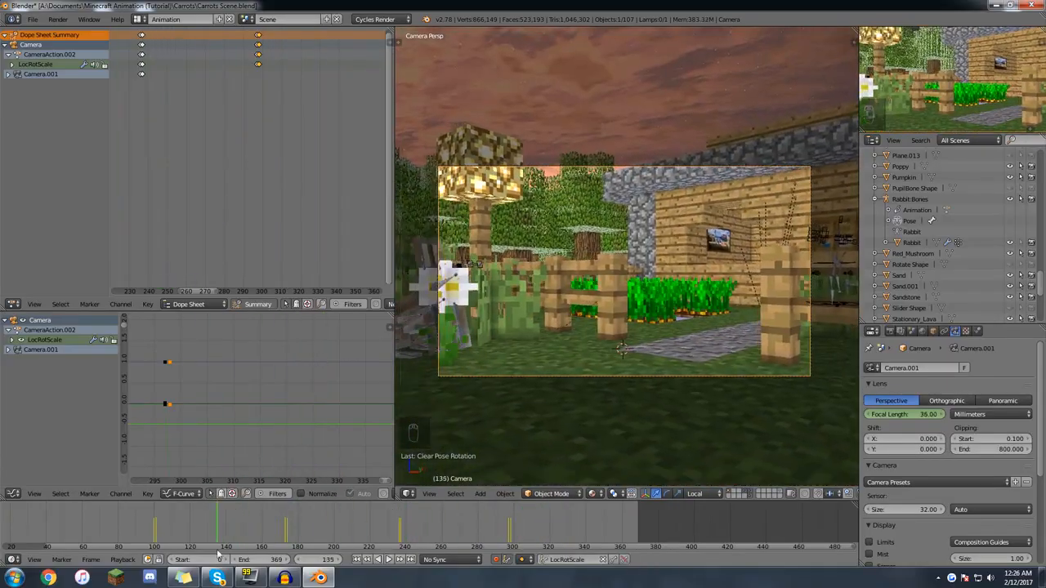
scroll(220, 540, "down", 3)
left_click(238, 525)
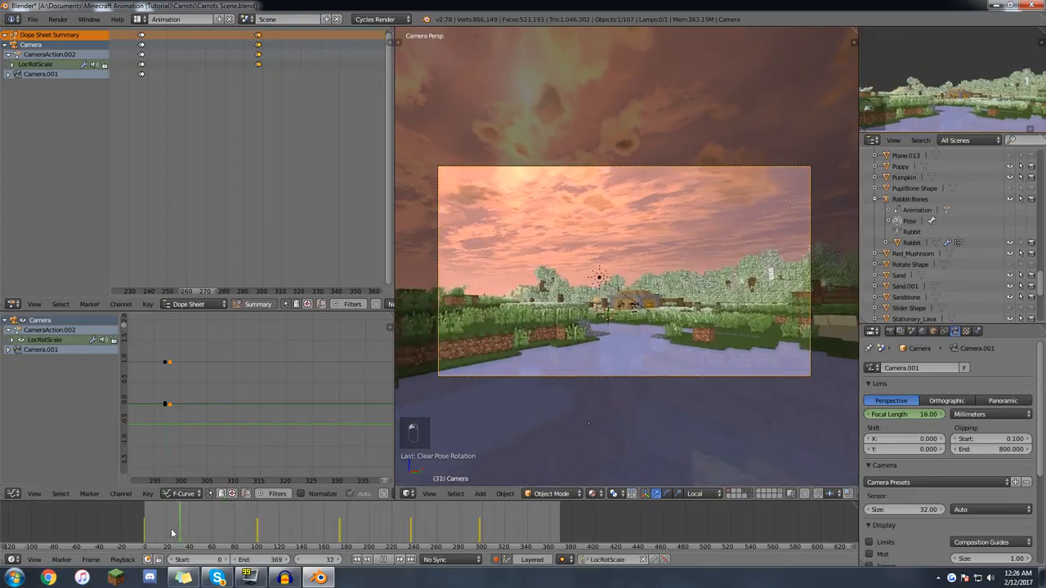
left_click_drag(251, 532, 532, 520)
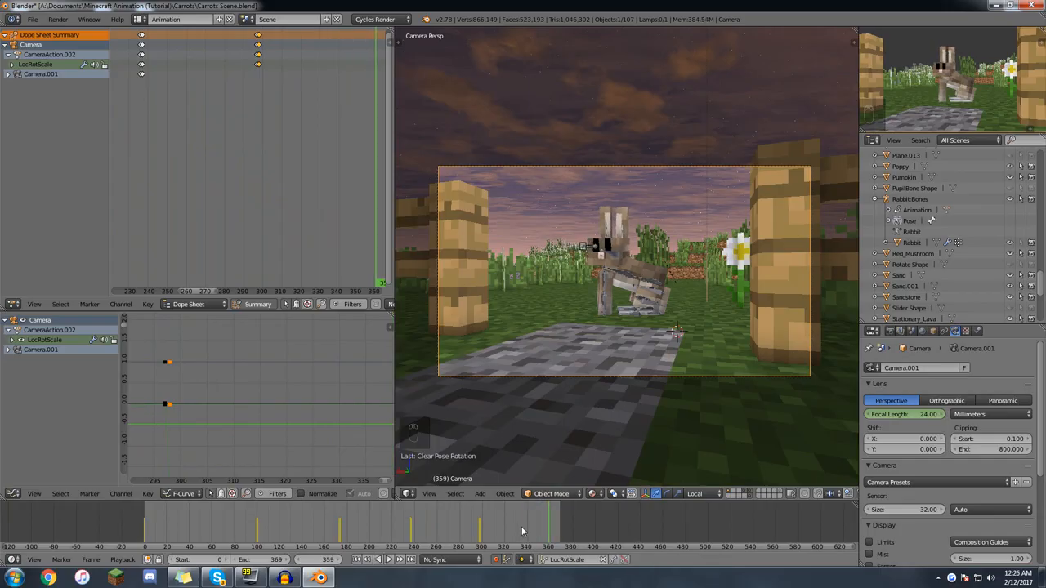
Go to frame 228, leave the camera view beside the character, and turn off automatic keyframing.
left_click_drag(550, 526, 401, 527)
middle_click_drag(564, 418, 608, 373)
scroll(569, 414, "down", 3)
scroll(570, 299, "up", 2)
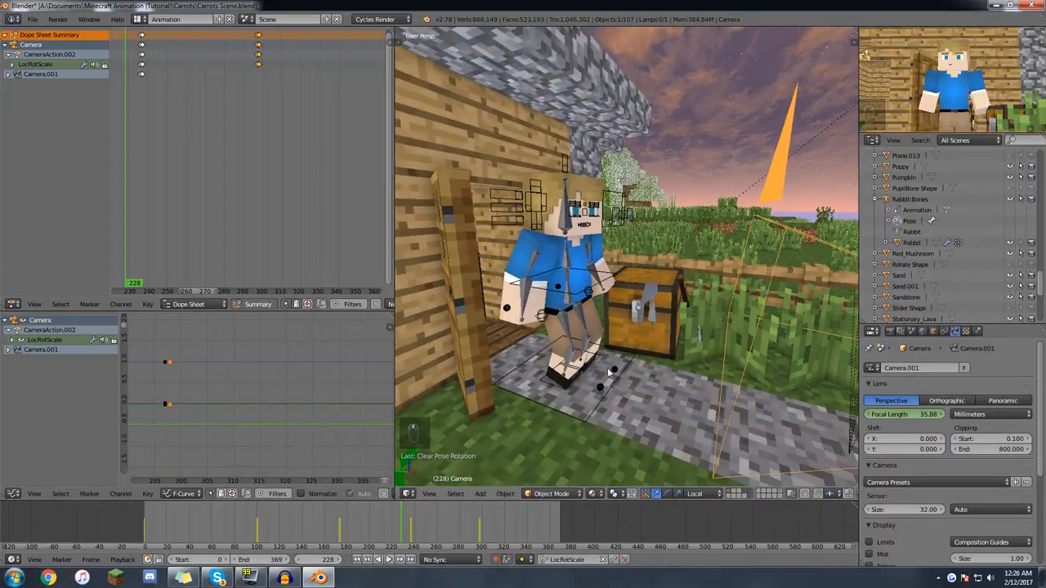
left_click(498, 561)
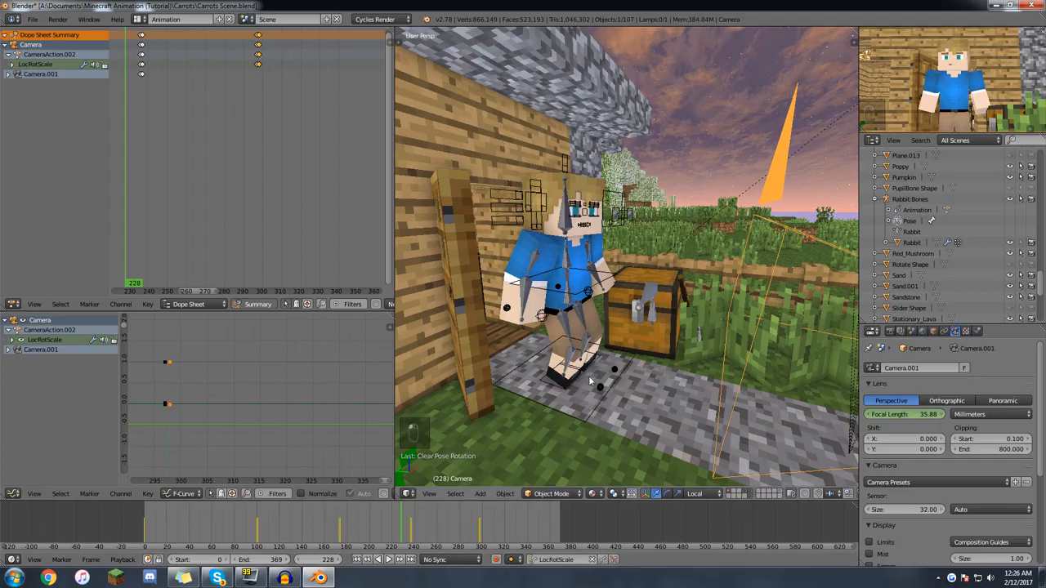
Deselect everything and append the carrot model to the scene.
middle_click_drag(603, 398, 616, 392)
key("a")
scroll(616, 378, "down", 2)
scroll(634, 343, "down", 1)
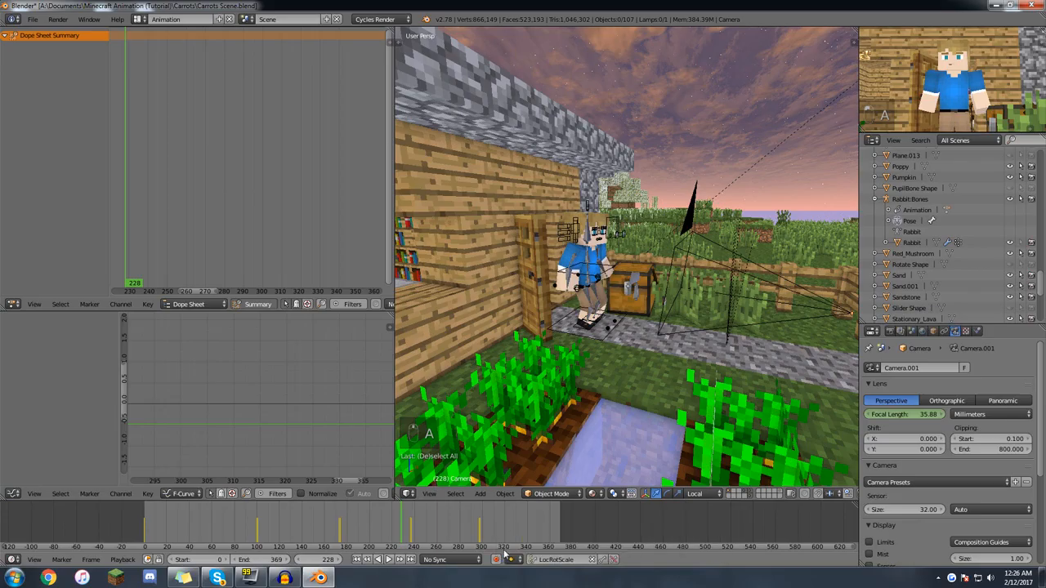
middle_click_drag(600, 302, 515, 327)
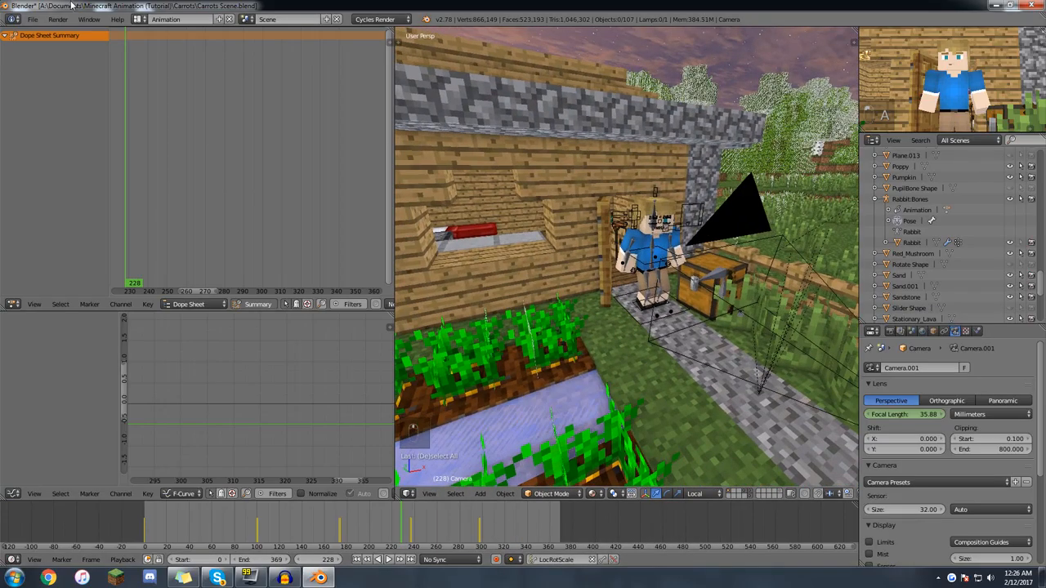
left_click(32, 19)
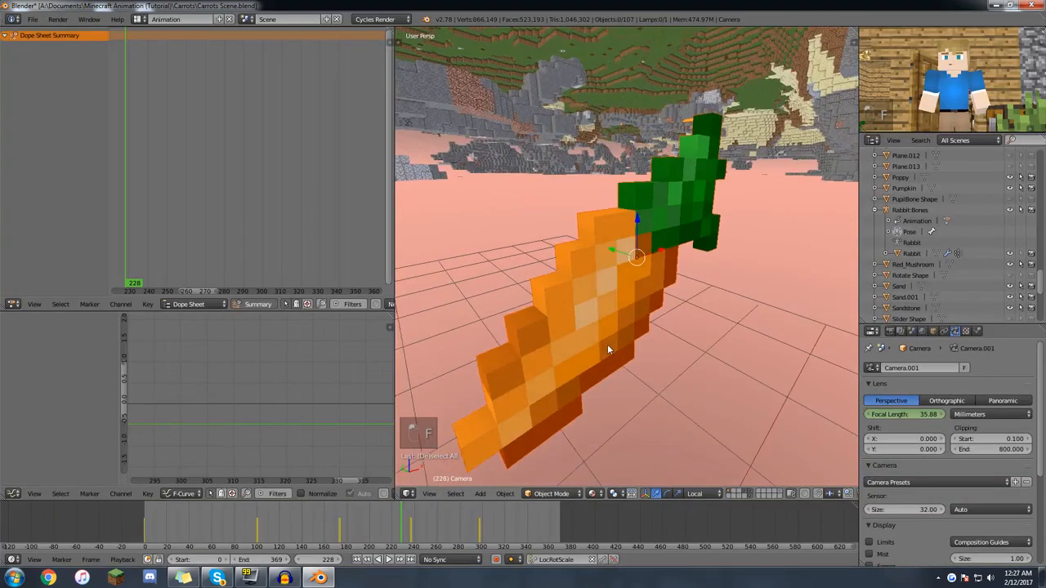
Snap the carrot to the 3D cursor at the character's right hand.
key("KP_0")
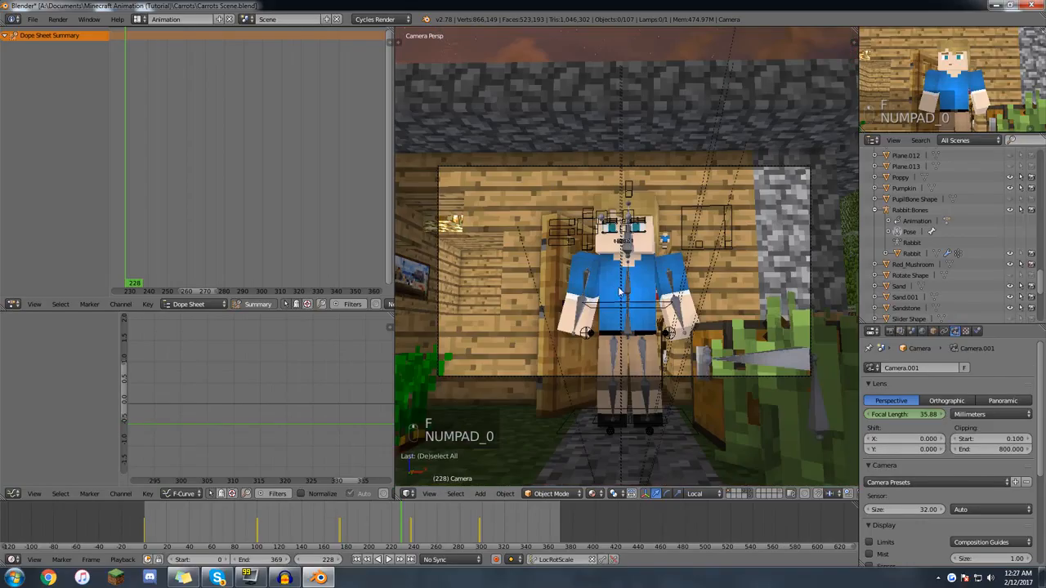
key("shift+s")
left_click(573, 324)
middle_click_drag(575, 347, 626, 311)
key("f")
key("f")
Rotate the carrot freely in two passes so its leafy end turns toward the character's body.
key("r")
key("r")
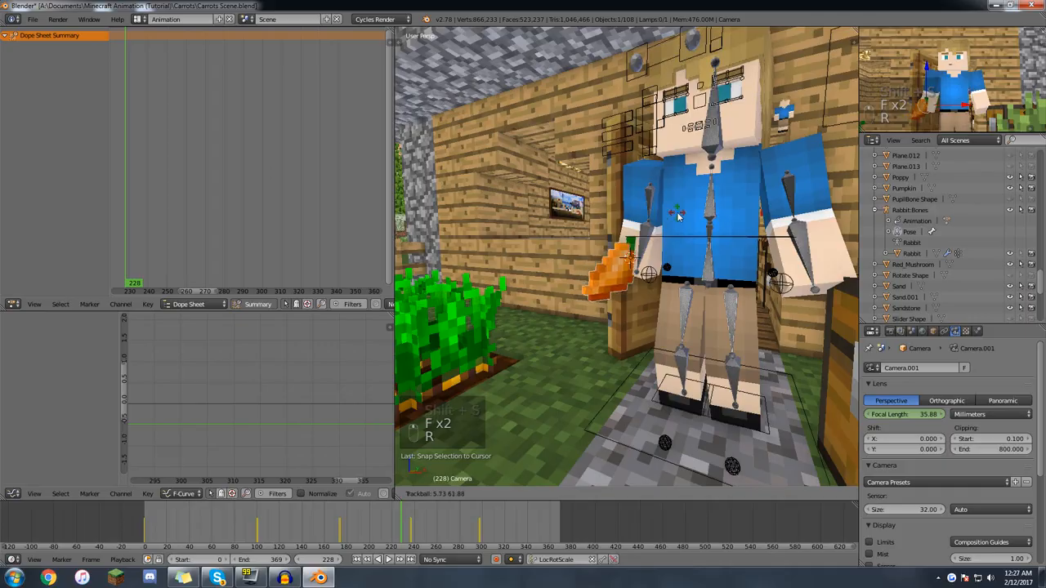
left_click(697, 215)
key("r")
key("r")
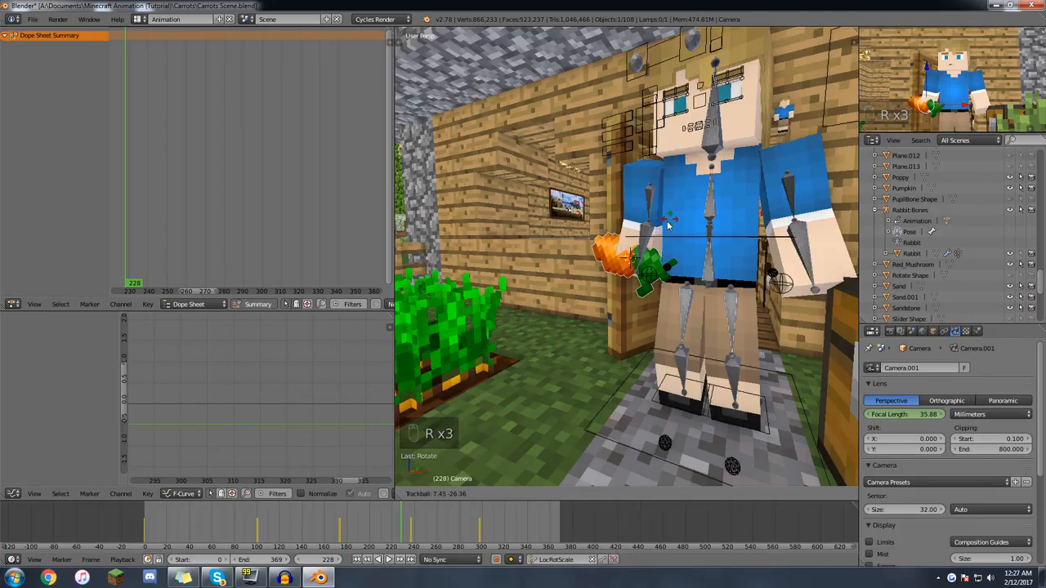
left_click(693, 217)
Resize the carrot, move it into the character's right hand, and refine its rotation.
key("s")
left_click(697, 193)
middle_click_drag(699, 196, 664, 205)
key("g")
left_click(677, 241)
key("r")
key("r")
left_click(723, 214)
Put the BlackPlasmaRig armature in Pose Mode, deselect all its bones, and select the carrot.
right_click(605, 263)
key("ctrl+Tab")
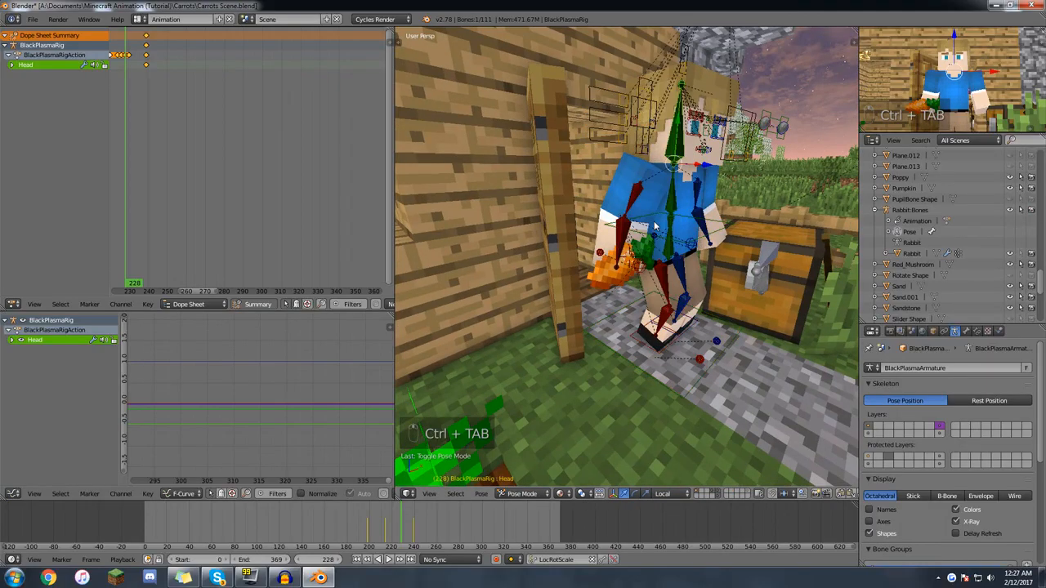
middle_click_drag(665, 257, 697, 242)
key("a")
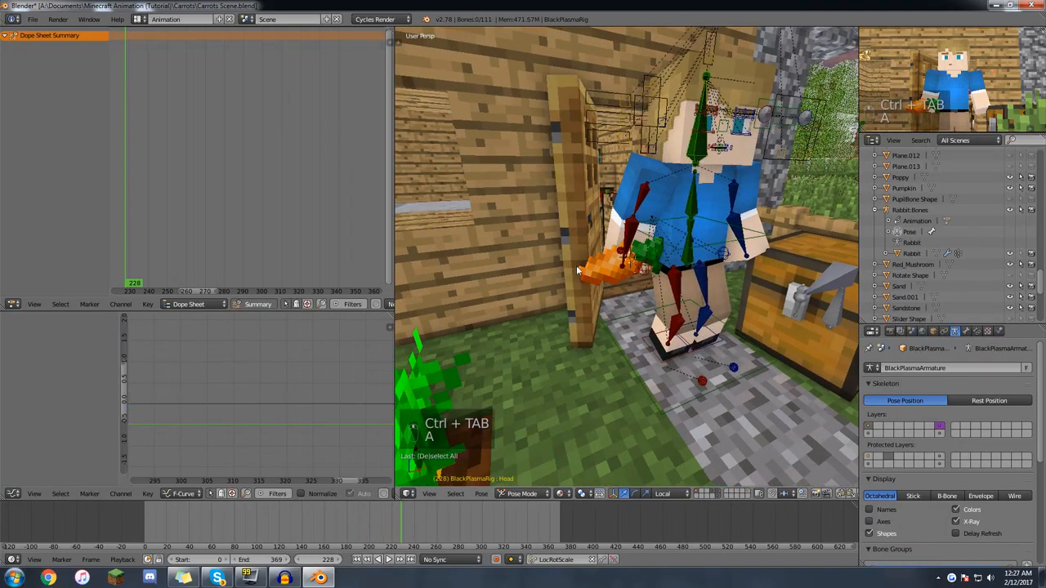
right_click(597, 285)
mouse_move(596, 283)
middle_mouse_down()
mouse_move(615, 260)
mouse_move(600, 283)
middle_mouse_up()
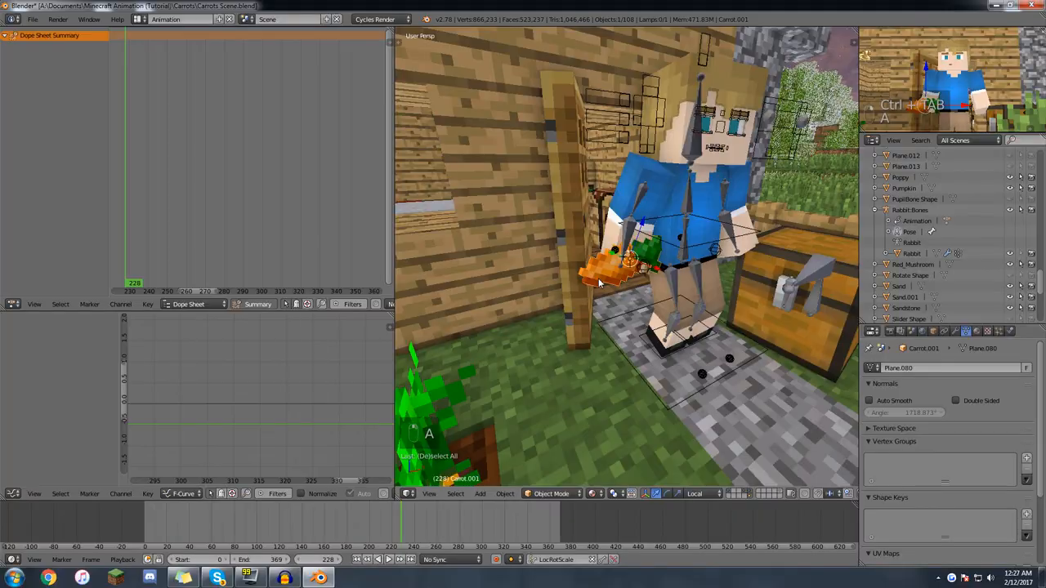
Select the carrot followed by the Bottem Arm R bone and parent the carrot to that bone.
right_click(642, 237)
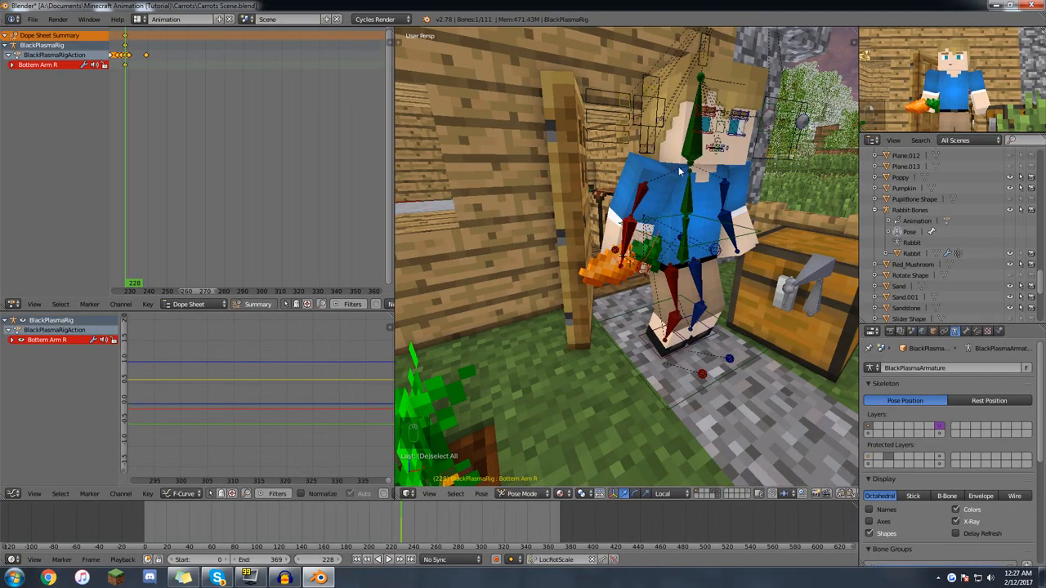
right_click(596, 272)
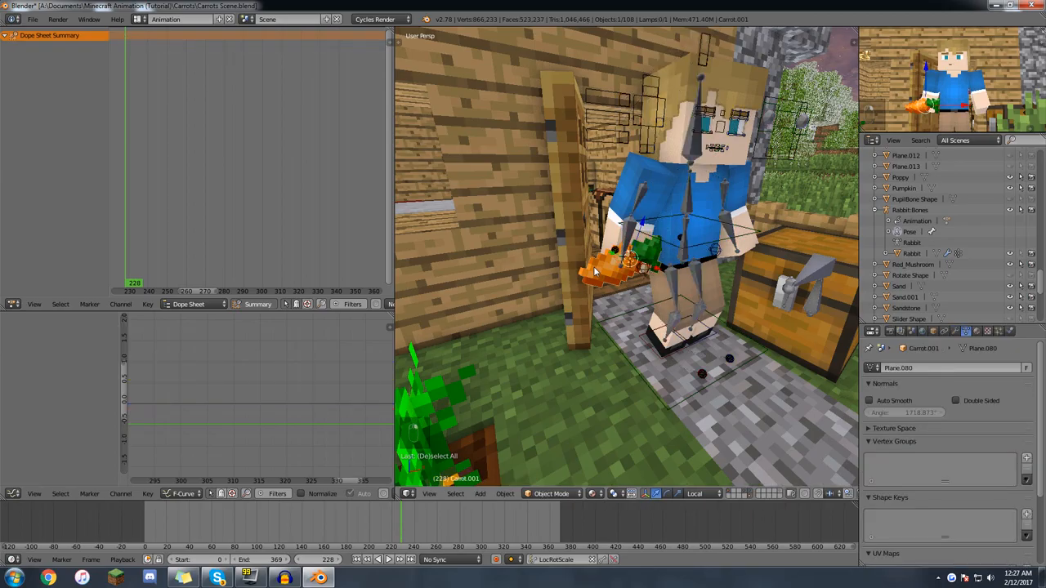
mouse_move(619, 275)
middle_mouse_down()
mouse_move(630, 279)
mouse_move(602, 265)
middle_mouse_up()
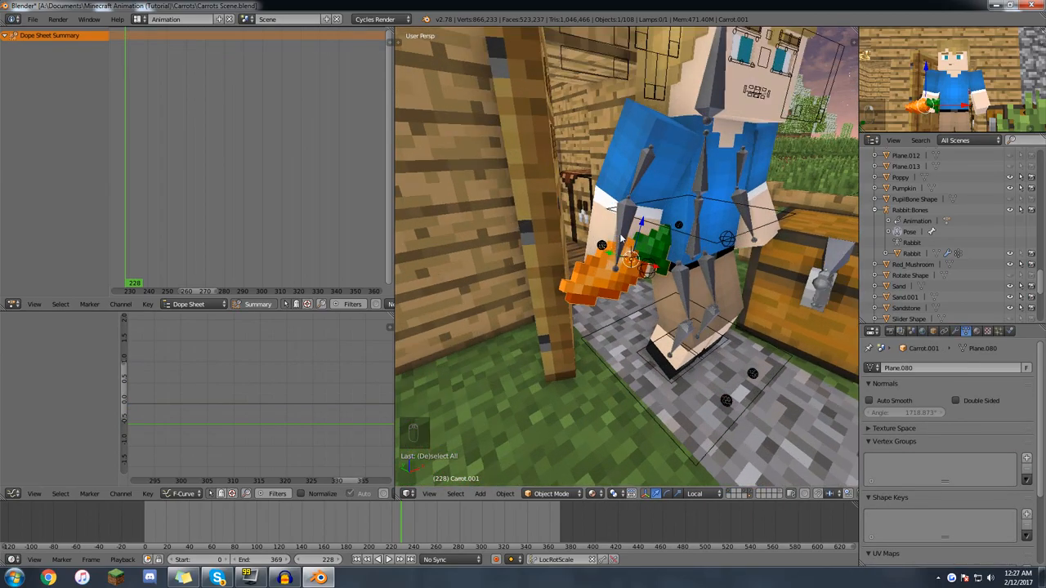
right_click(621, 237)
middle_click_drag(611, 264, 602, 231)
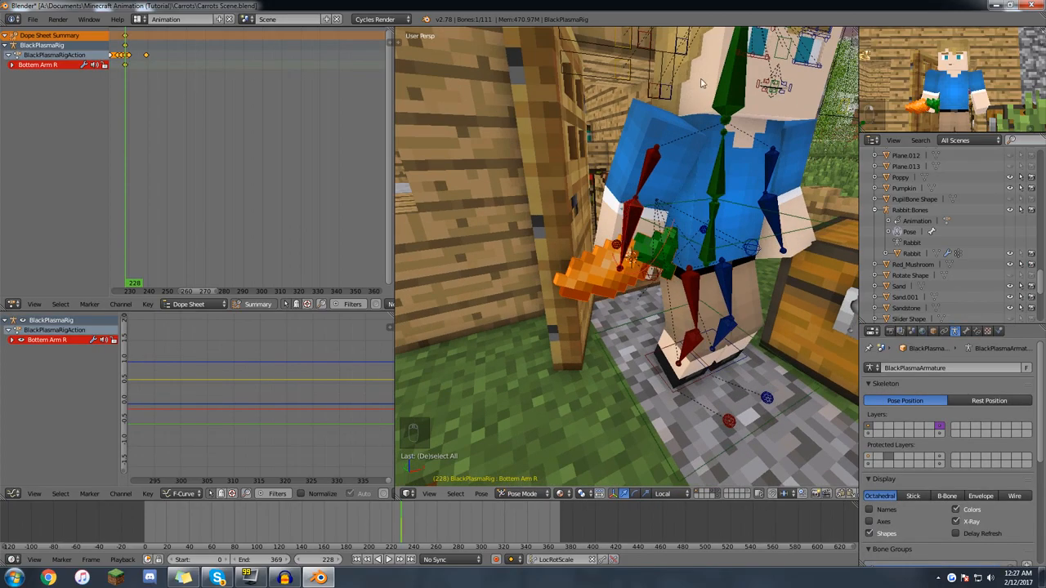
middle_click_drag(631, 255, 599, 272)
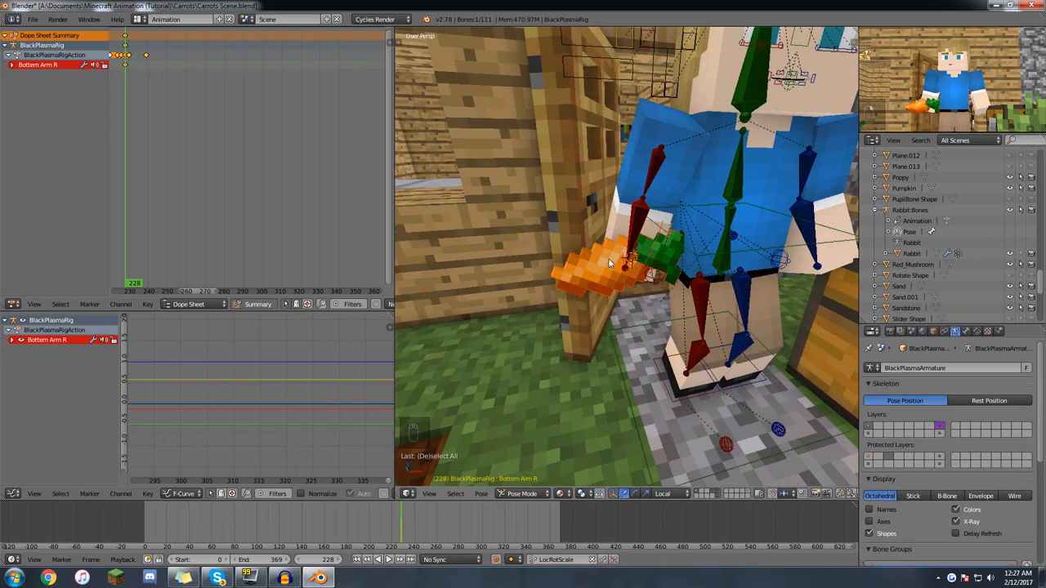
key("ctrl+p")
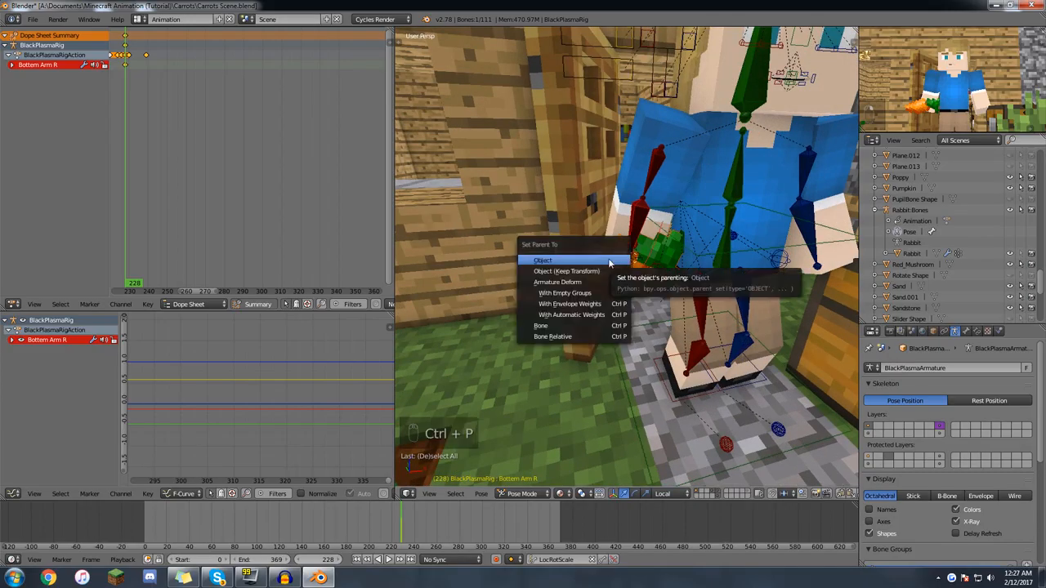
left_click(567, 333)
middle_click_drag(567, 332, 625, 215)
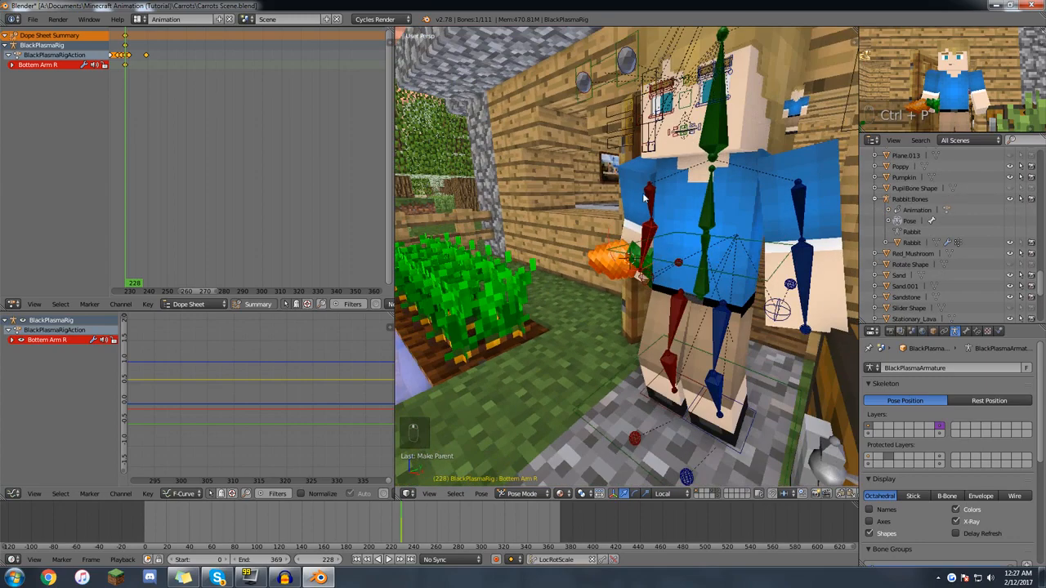
Try rotating the Top Arm R bone to check that the carrot follows the arm, and cancel the rotation.
right_click(645, 199)
key("r")
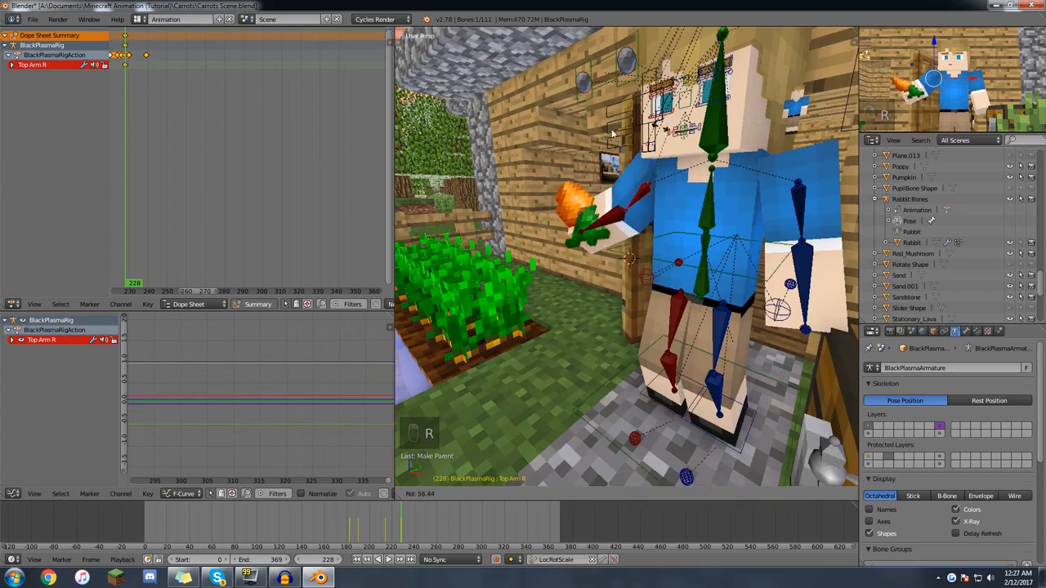
key("r")
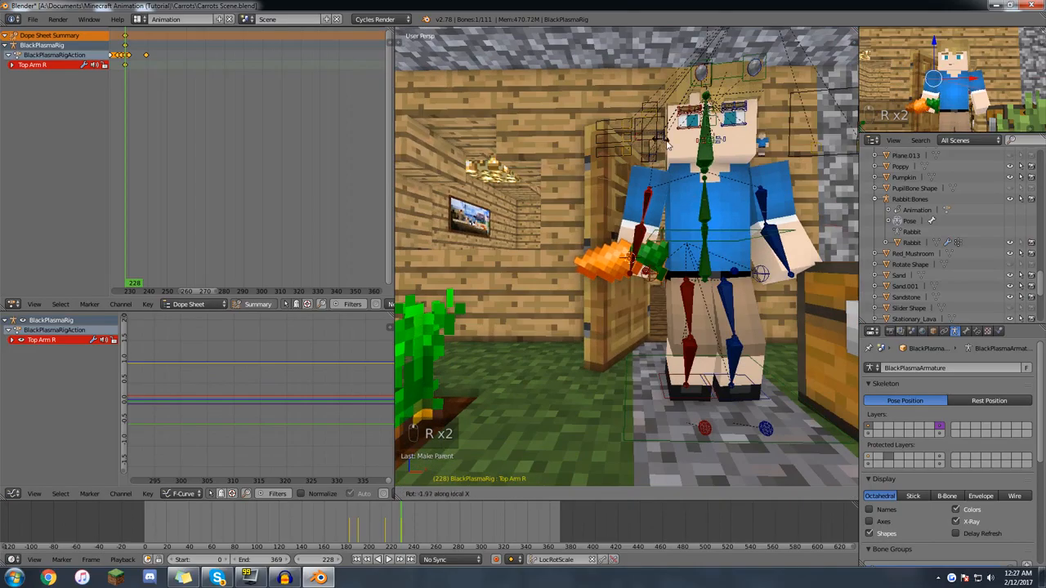
right_click(663, 149)
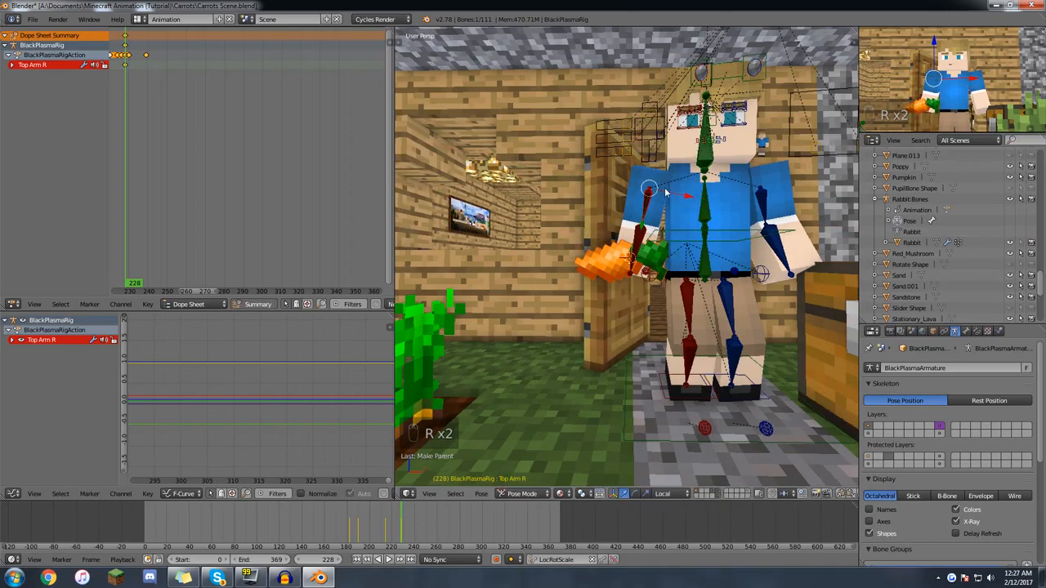
scroll(642, 182, "down", 5)
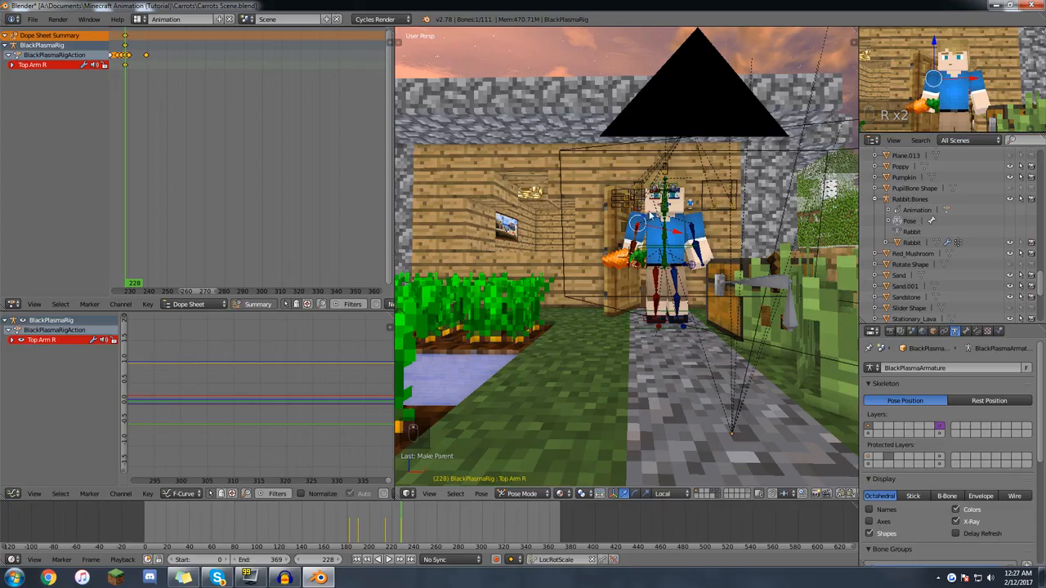
Return to the camera view and, at frame 358 with automatic keyframing on, fly the camera slightly back from the rabbit.
key("KP_0")
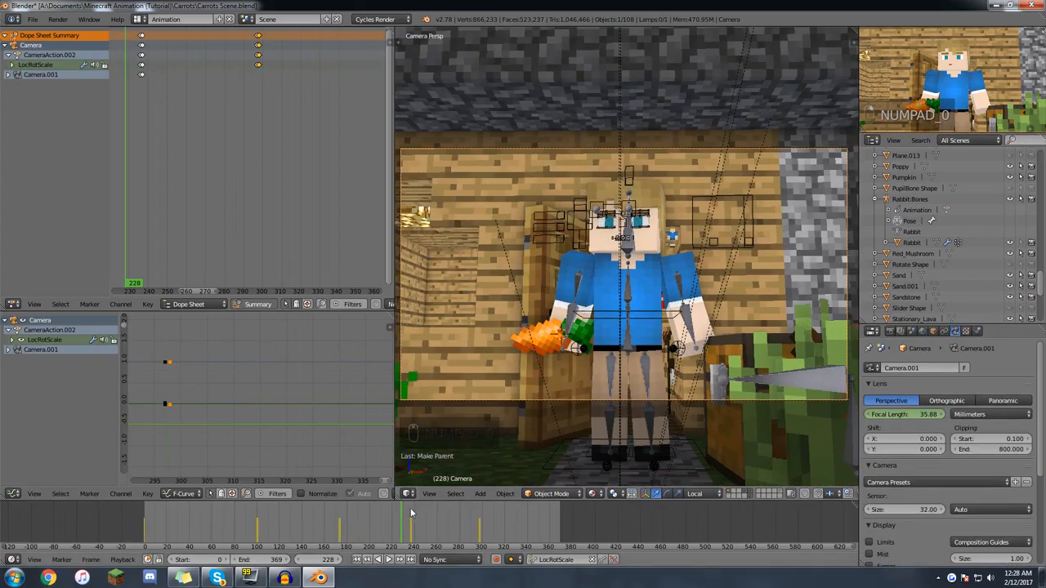
key("alt+a")
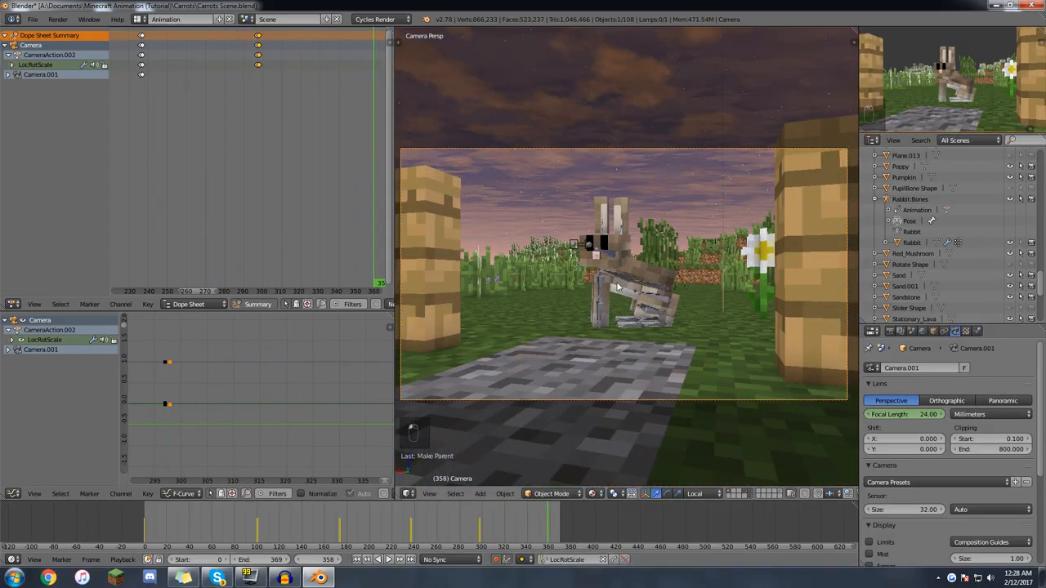
key("shift+f")
key("s")
left_click(606, 430)
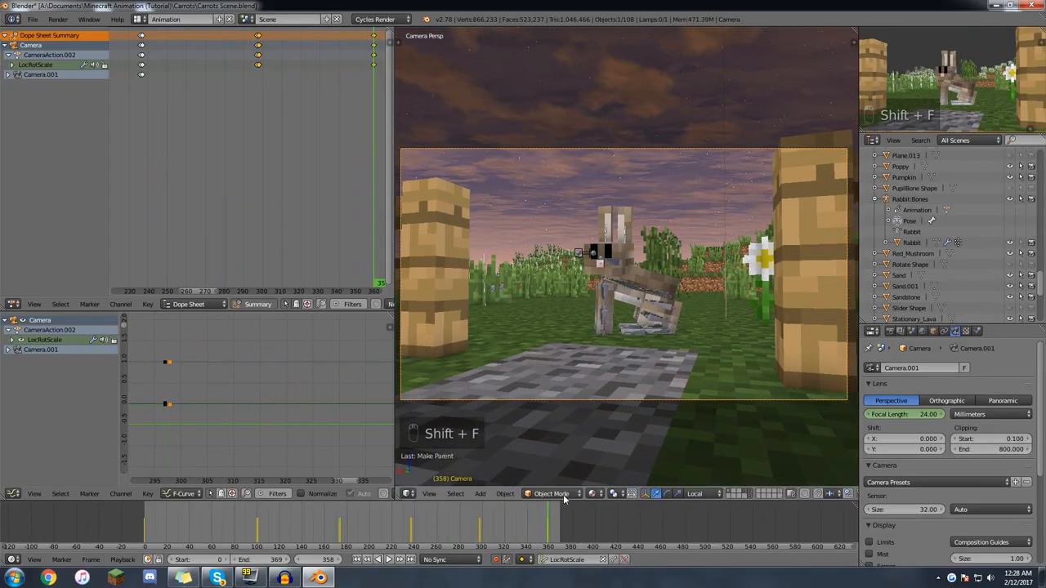
At frame 359, fly the camera to the character holding the carrot in front of the house door, framing him from the front.
middle_click_drag(544, 522, 525, 521)
key("Right")
key("shift+f")
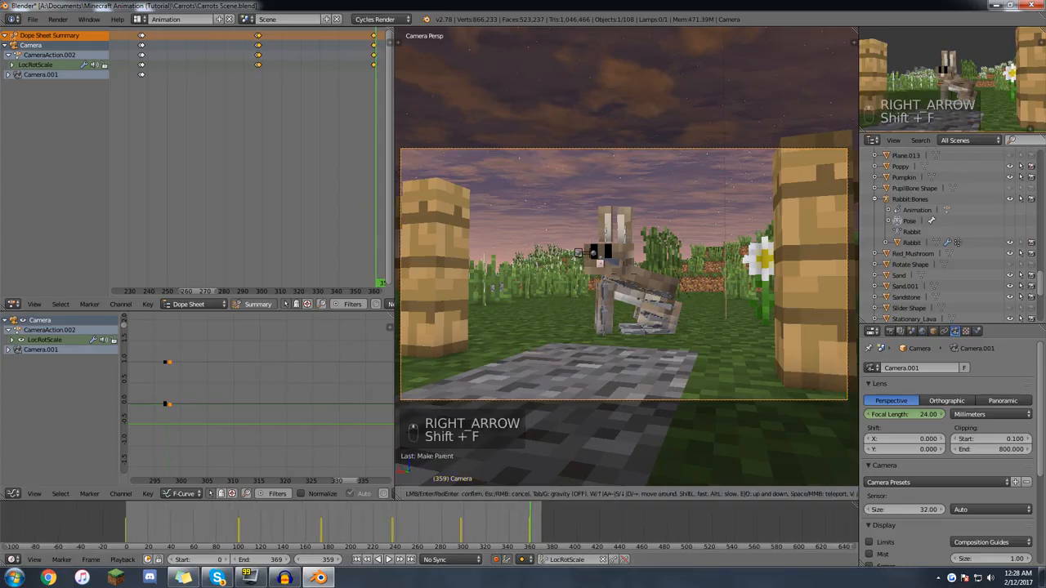
key("w")
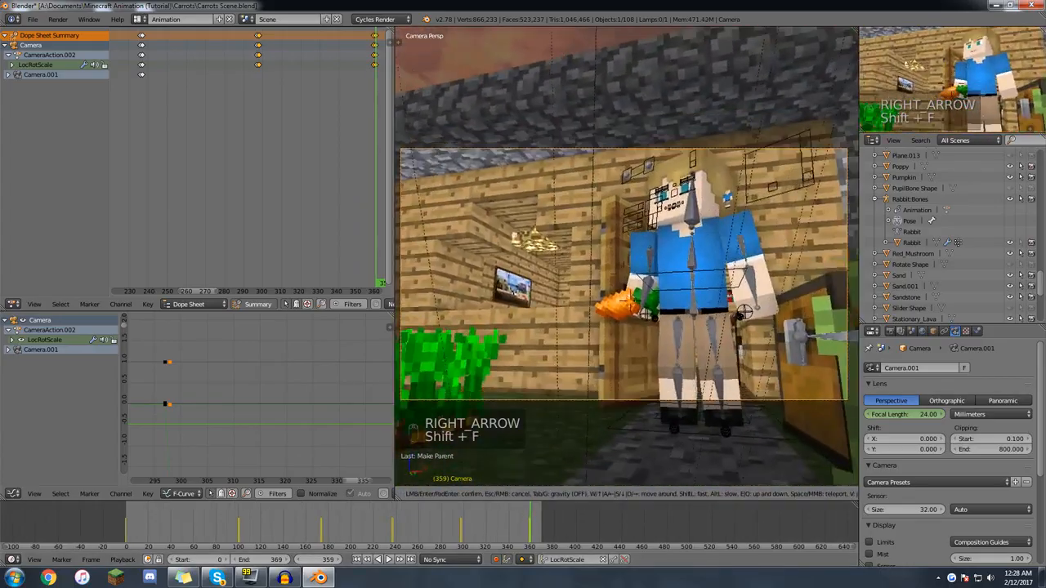
left_click(611, 250)
key("shift+f")
key("s")
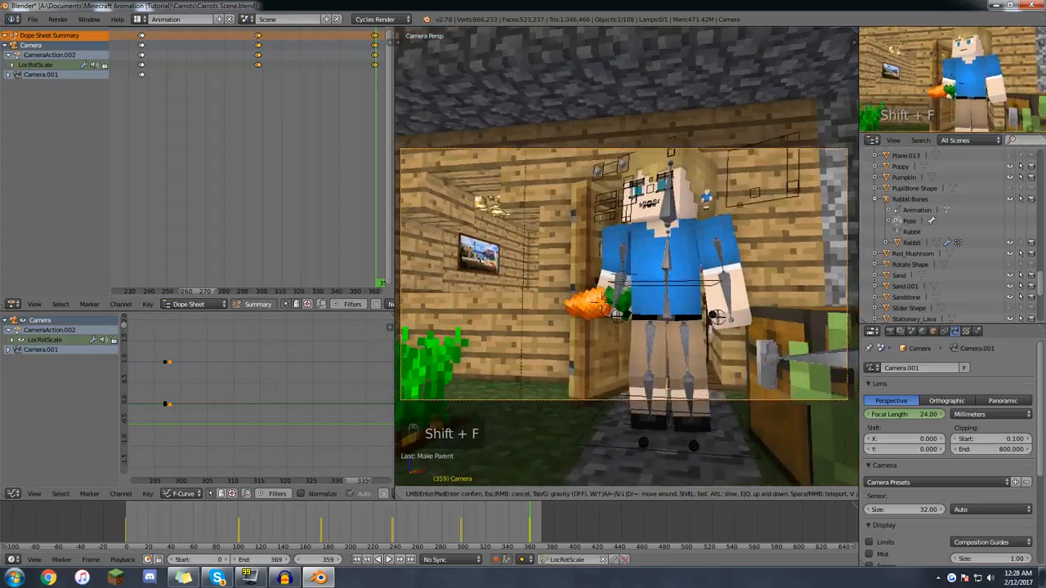
left_click(626, 251)
At frame 359, clear the Head bone's rotation on the BlackPlasmaRig and rotate the head slightly to one side.
right_click(664, 247)
key("alt+r")
key("r")
key("r")
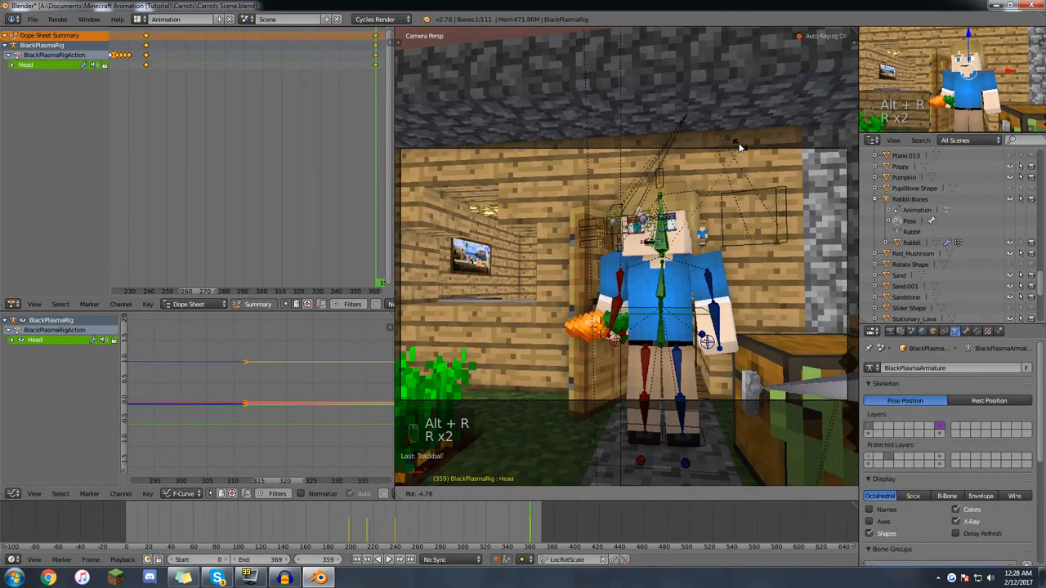
left_click(676, 294)
Extend the animation's end frame to 513 and key a slight outward rotation of the Top Arm R bone at frame 359.
right_click(618, 288)
scroll(550, 527, "up", 3)
middle_click_drag(550, 528, 415, 535)
scroll(359, 541, "up", 5)
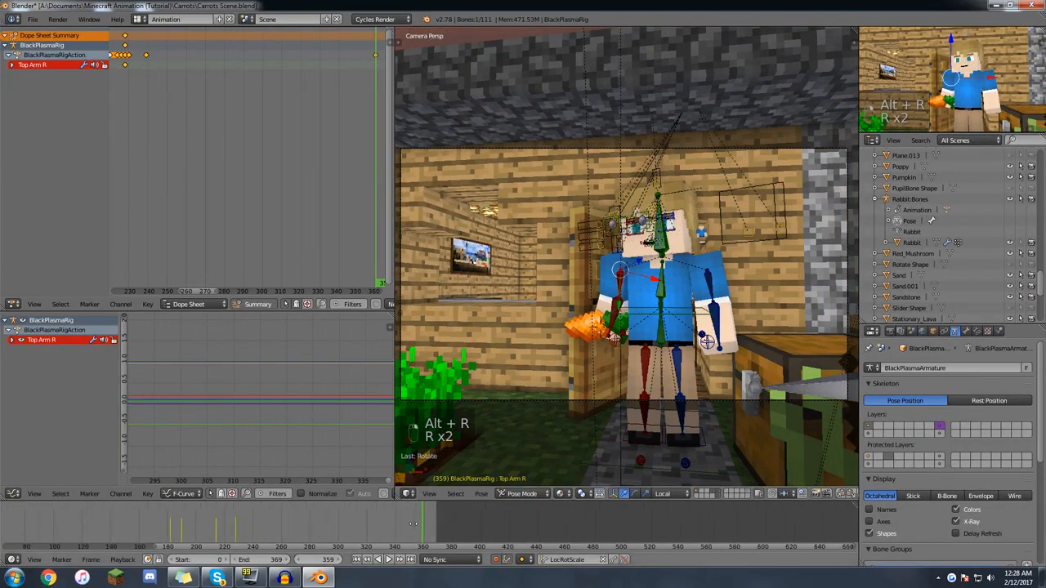
key("r")
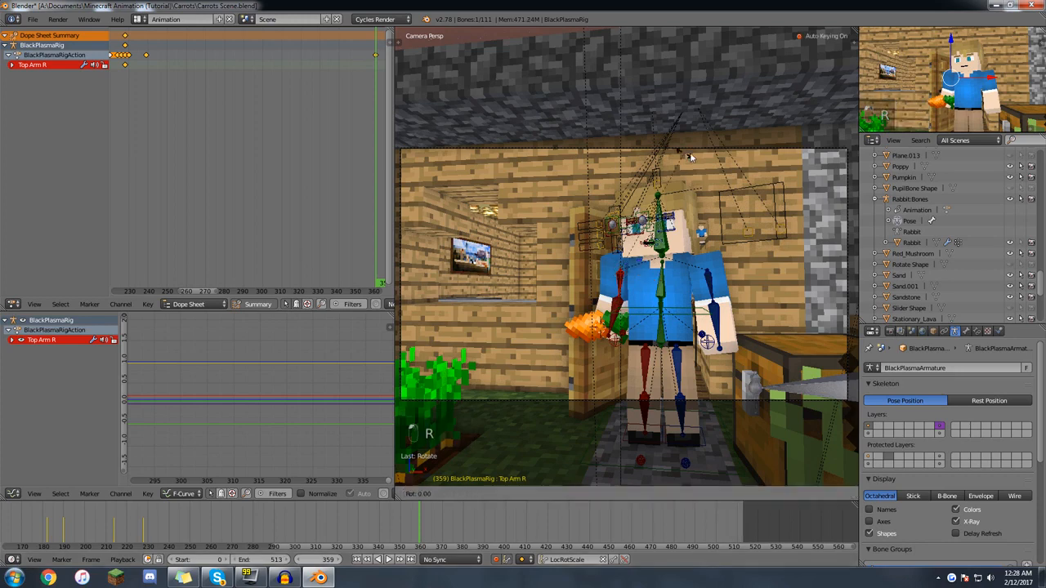
left_click(693, 155)
key("r")
key("r")
left_click(654, 166)
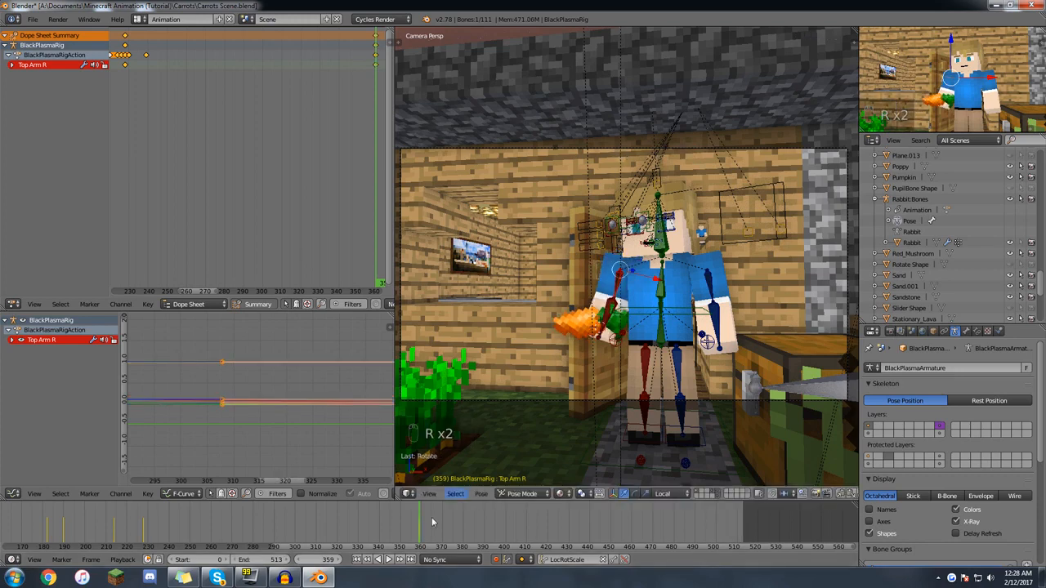
At frame 369, rotate the Top Arm R bone so the carrot moves in toward the body.
scroll(427, 523, "up", 4)
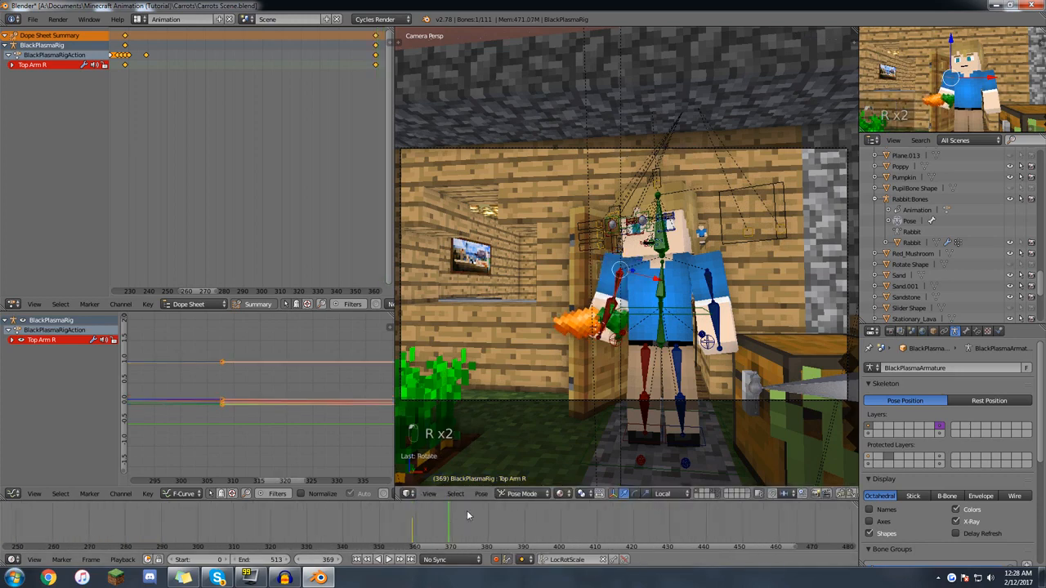
key("r")
key("r")
left_click(656, 345)
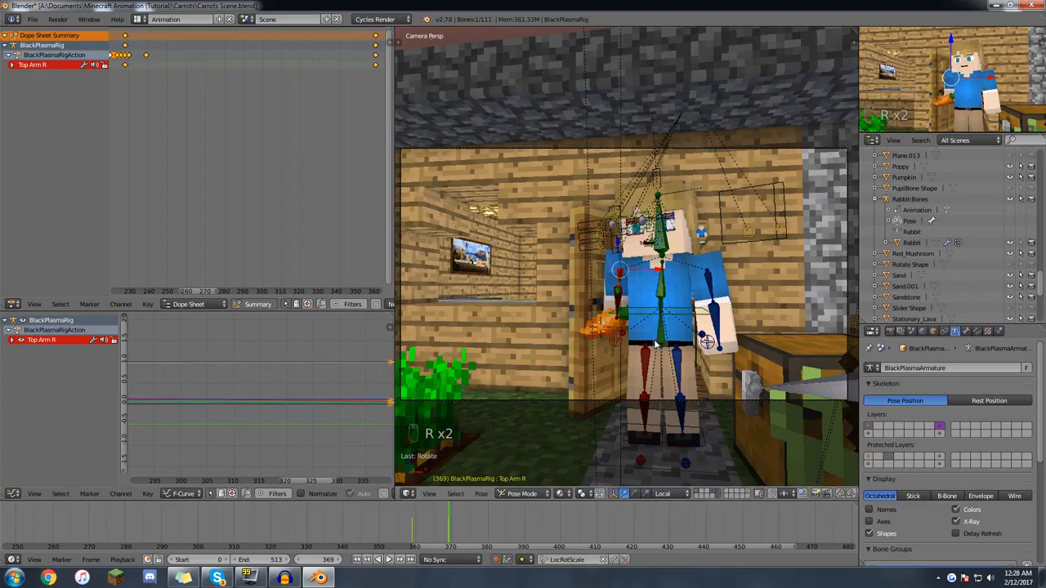
Key a slight rotation of the Pelvis bone near frame 357 and another at frame 369.
right_click(662, 327)
left_click(405, 528)
key("r")
left_click(548, 358)
left_click(449, 528)
key("r")
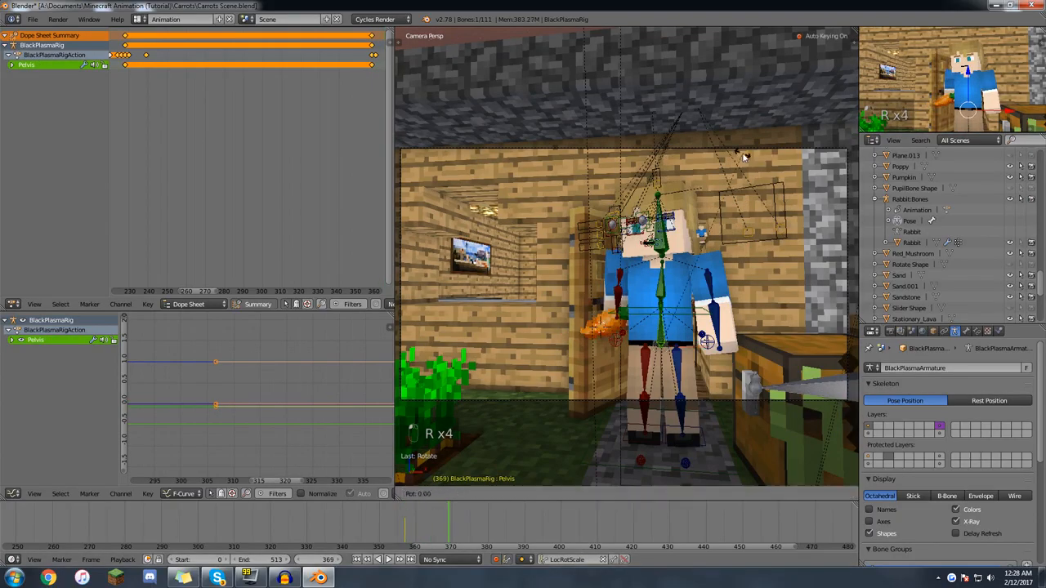
key("r")
left_click(689, 193)
Rotate the torso bone above the pelvis slightly at frame 369.
right_click(663, 286)
key("r")
key("r")
key("r")
left_click(690, 245)
middle_click_drag(691, 245, 682, 261)
At frame 380, clear the rotation of the torso bone and the Pelvis bone.
left_click_drag(445, 524, 486, 525)
key("alt+r")
key("alt+r")
right_click(660, 321)
key("alt+r")
At frame 380, clear the Top Arm R bone's rotation, swing the arm outward with the carrot, and rotate the Head bone.
right_click(618, 272)
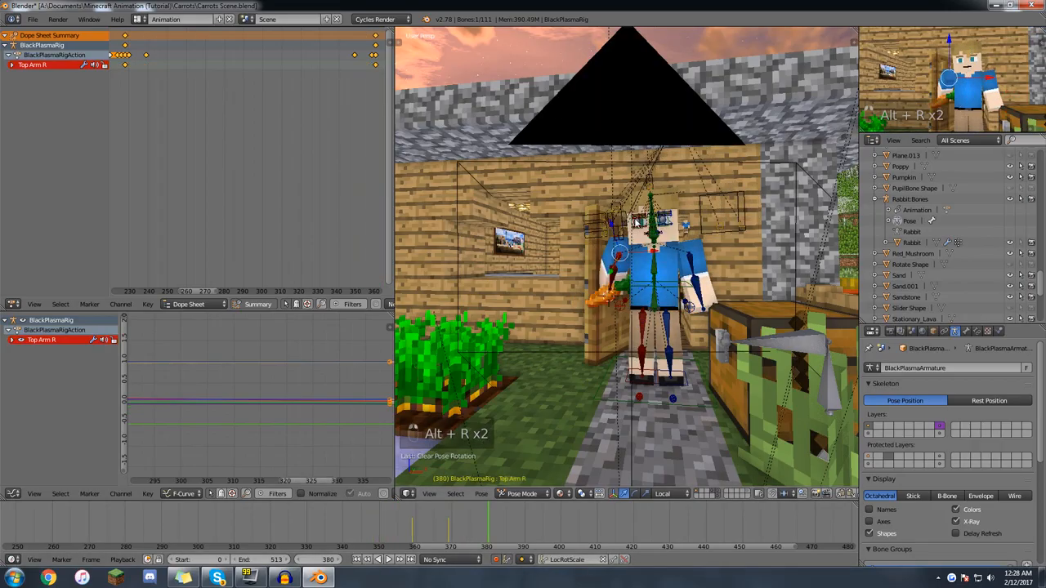
key("alt+r")
key("r")
key("r")
left_click(648, 183)
right_click(651, 200)
key("r")
left_click(684, 145)
At frame 366, clear the Head bone's rotation and tilt the head to one side.
left_click_drag(478, 523, 437, 508)
key("alt+r")
key("r")
key("r")
left_click(461, 445)
Adjust the rotation of the Top Arm R bone and play the arm motion back through the camera.
right_click(643, 246)
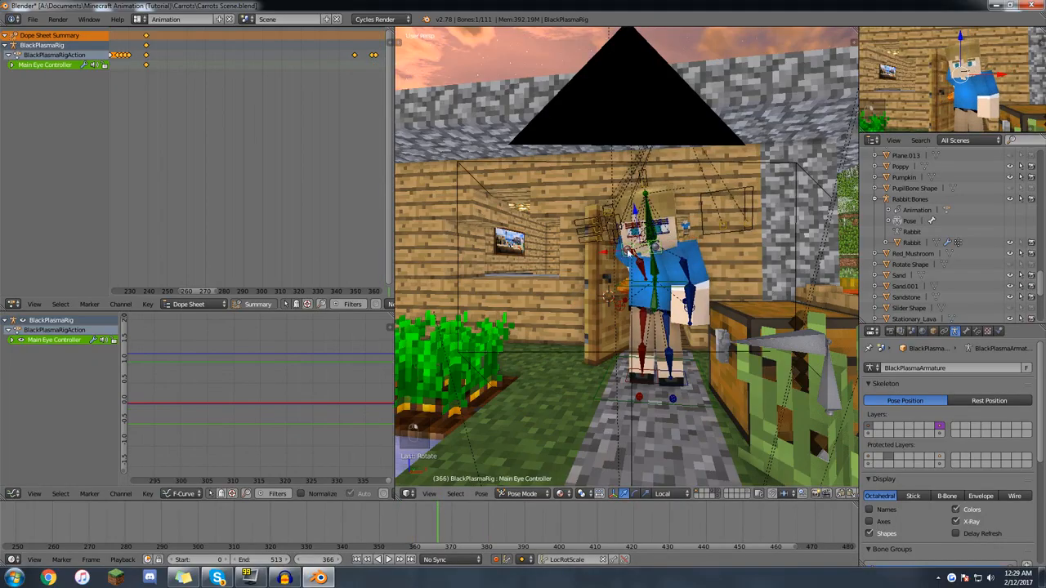
middle_click_drag(650, 265, 572, 259)
right_click(568, 260)
key("r")
key("r")
key("r")
key("r")
left_click(556, 302)
key("KP_0")
mouse_move(433, 523)
left_mouse_down()
mouse_move(415, 527)
mouse_move(444, 533)
left_mouse_up()
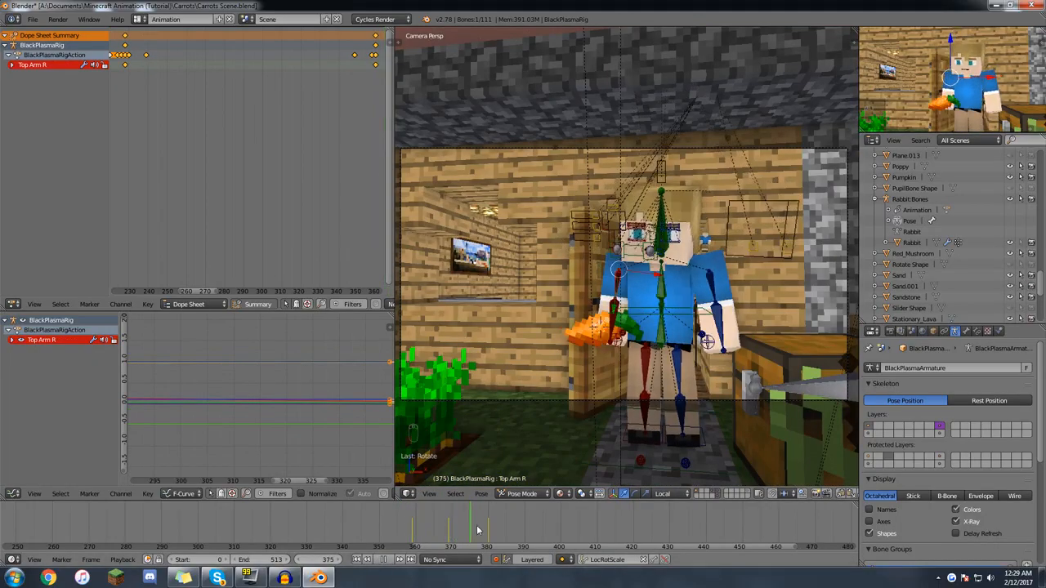
key("alt+a")
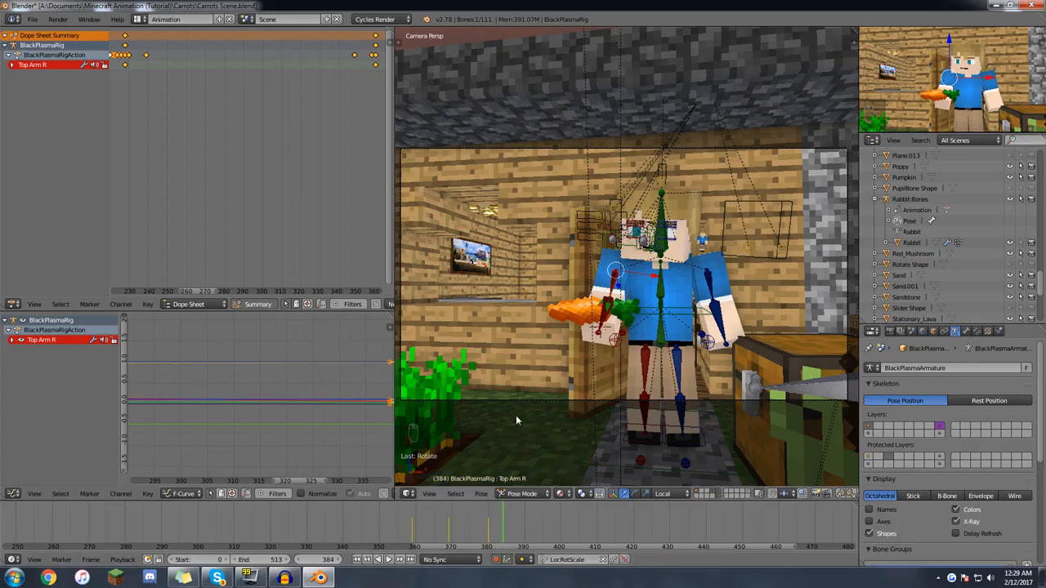
Select the carrot in the character's hand and keyframe its viewport visibility as shown at frame 359.
right_click(571, 316)
left_click_drag(492, 524, 413, 518)
key("Left")
key("Left")
key("Left")
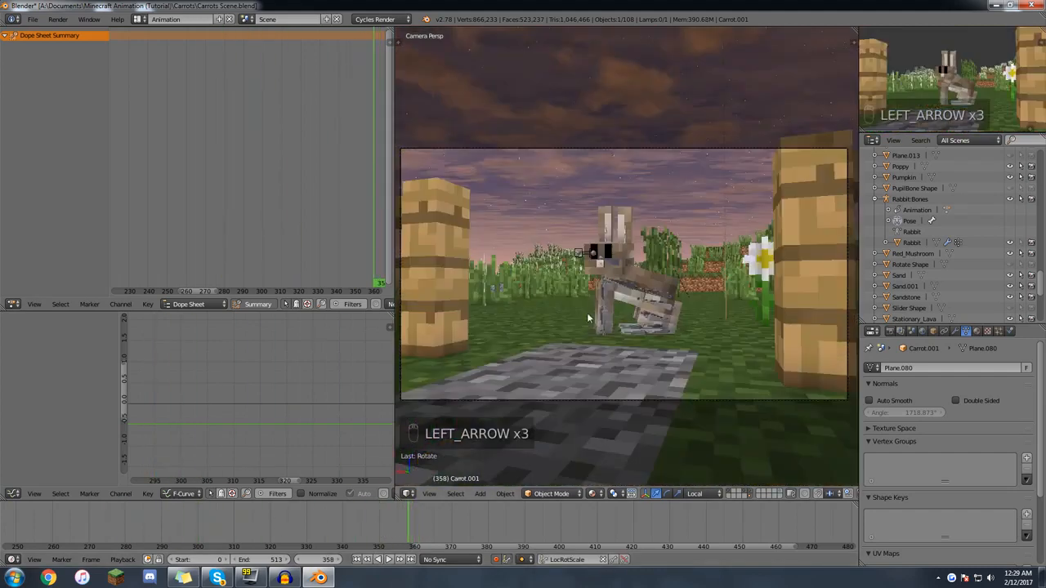
key("Right")
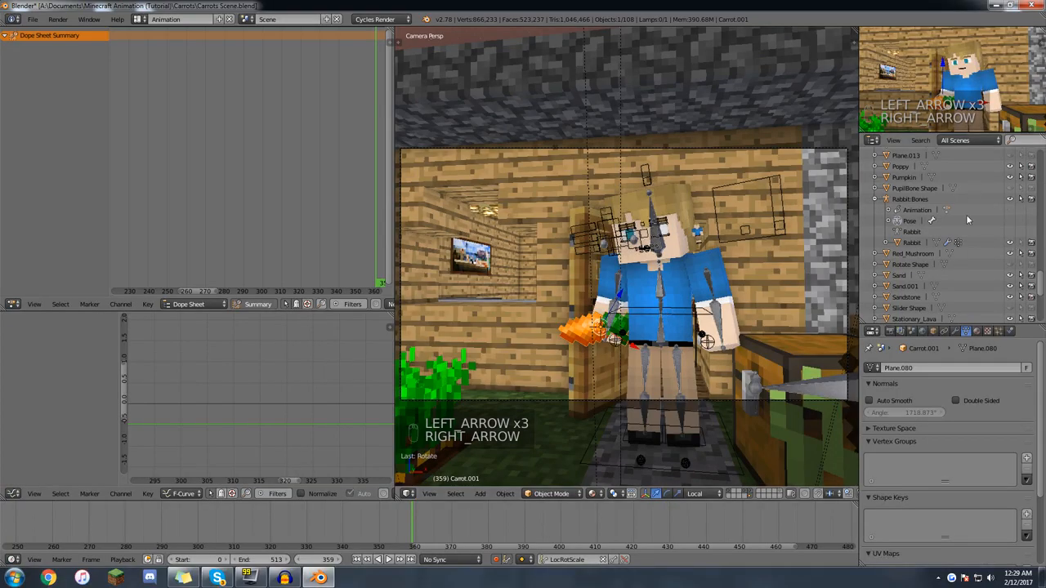
scroll(966, 214, "up", 10)
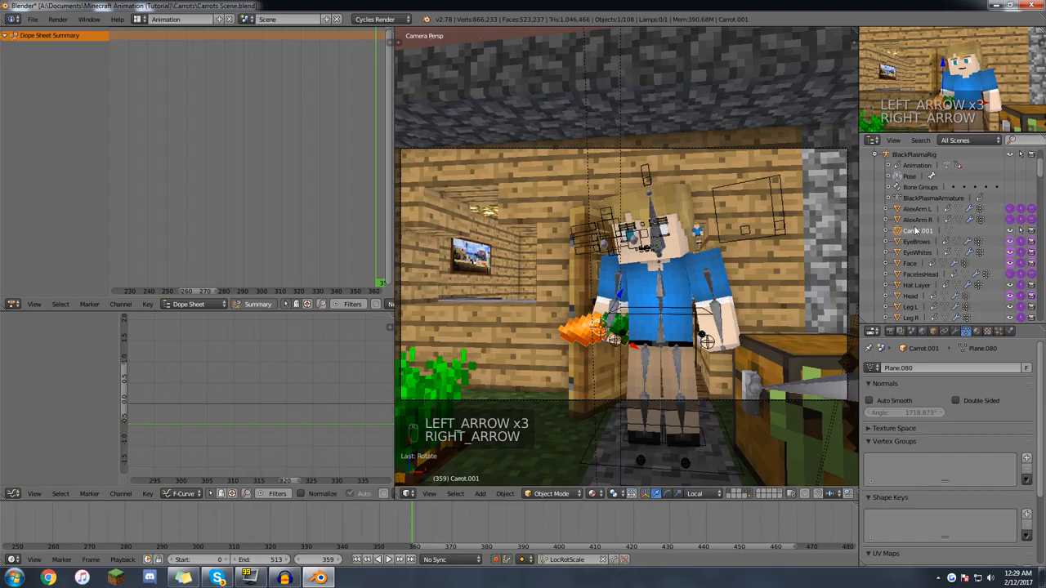
right_click(1011, 232)
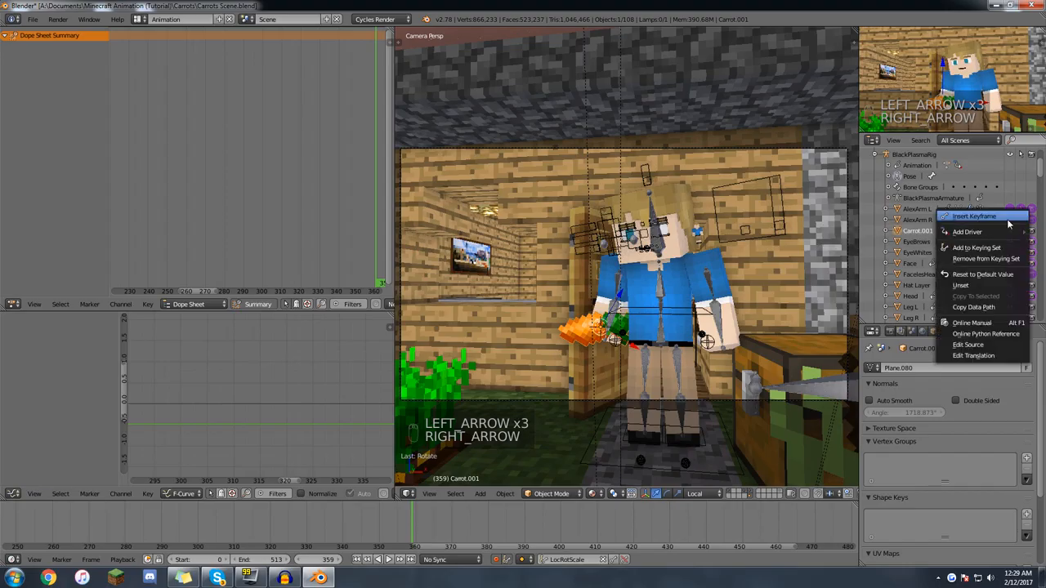
left_click(1011, 232)
At frame 358, hide Carrot.001 in the viewport and keyframe that visibility.
key("Left")
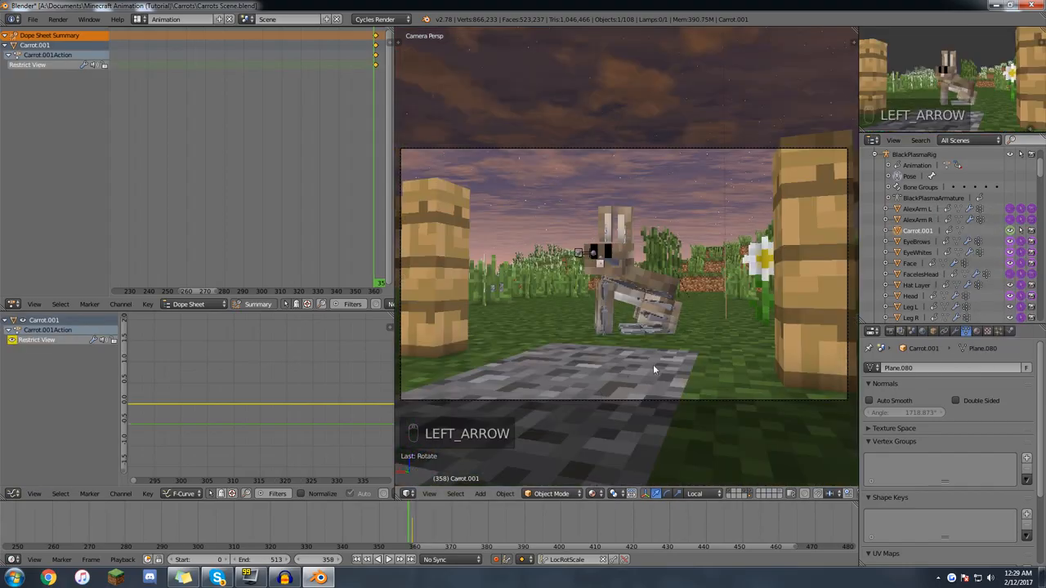
left_click(1009, 231)
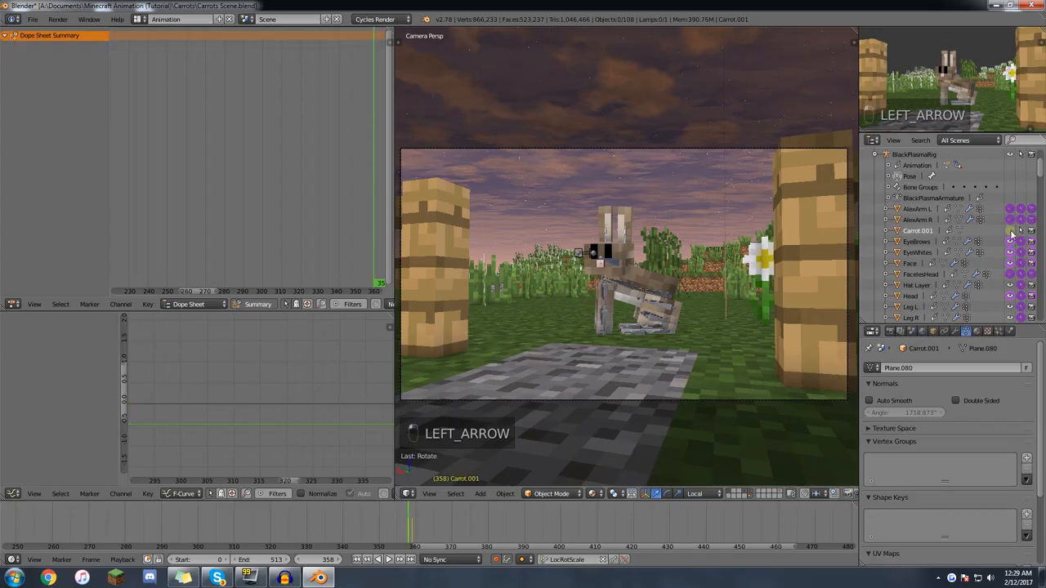
right_click(1010, 231)
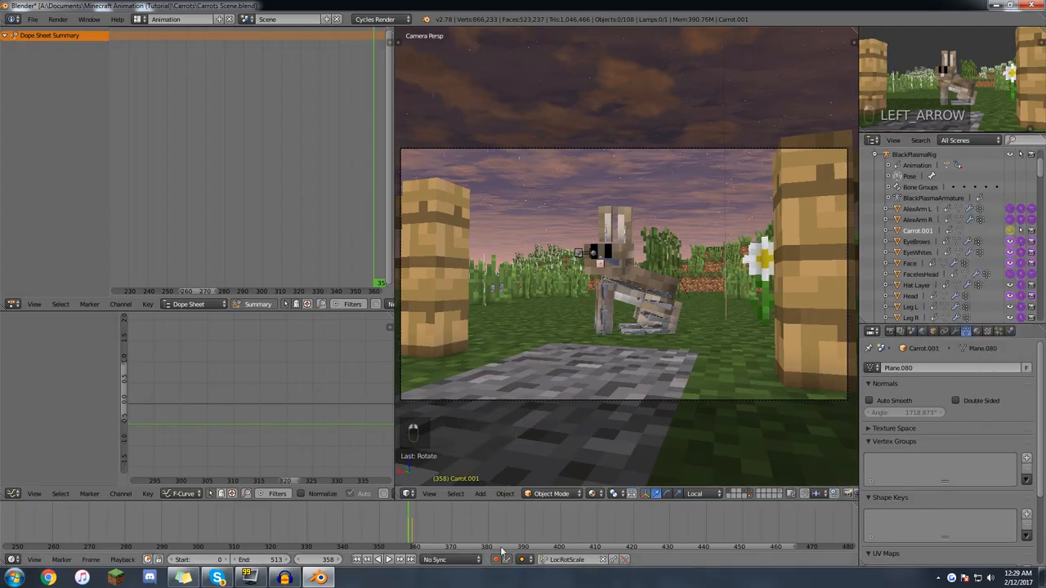
Step back and forth between frames 358 and 359 to check the carrot's viewport visibility.
key("Right")
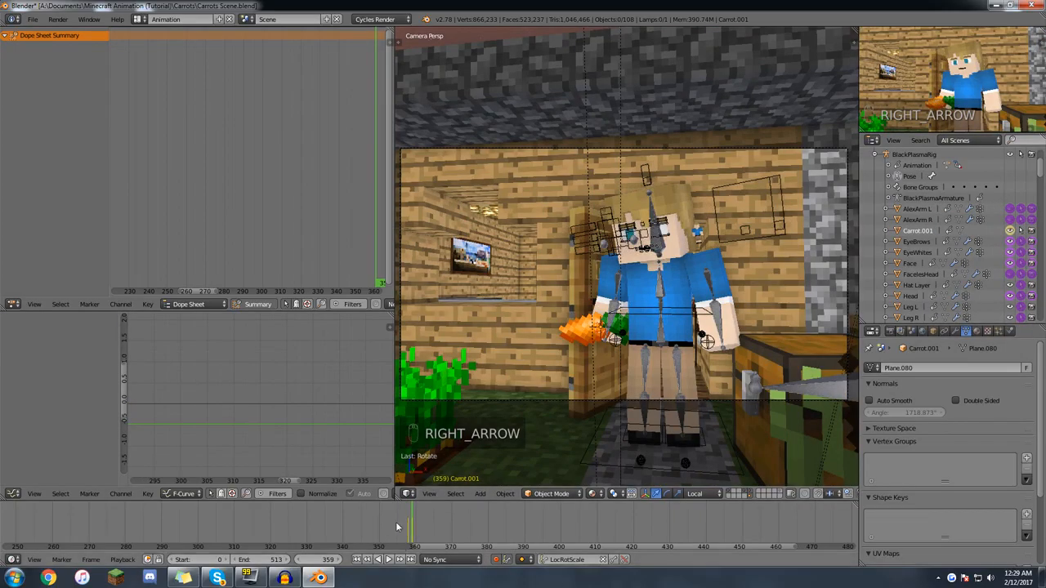
key("Left")
key("Right")
key("Left")
key("Right")
key("Left")
key("Right")
key("Left")
key("Right")
key("Left")
key("Right")
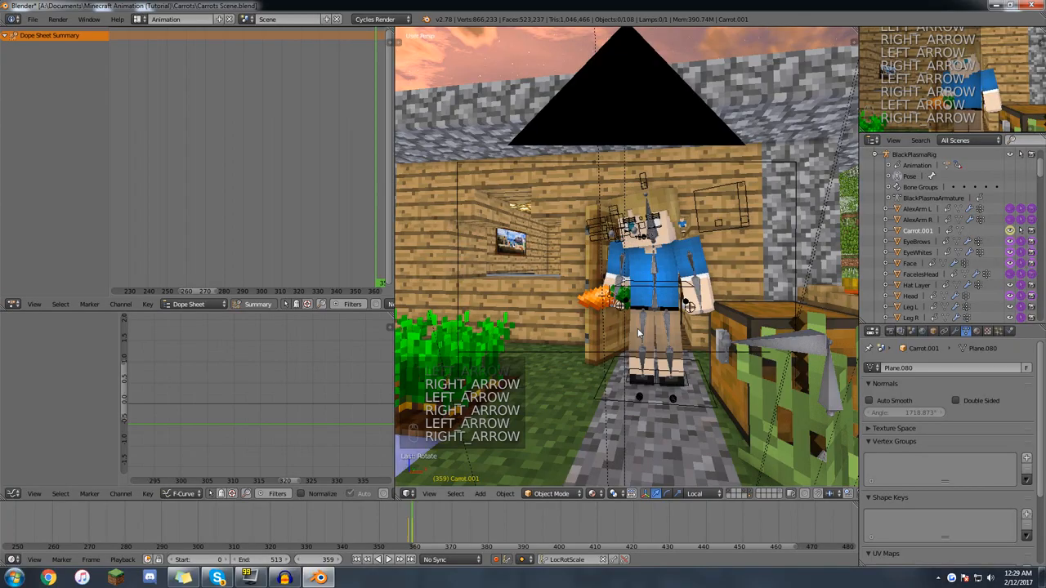
Keyframe Carrot.001's render visibility at the cut between frames 358 and 359, and step across the cut to check it.
right_click(584, 299)
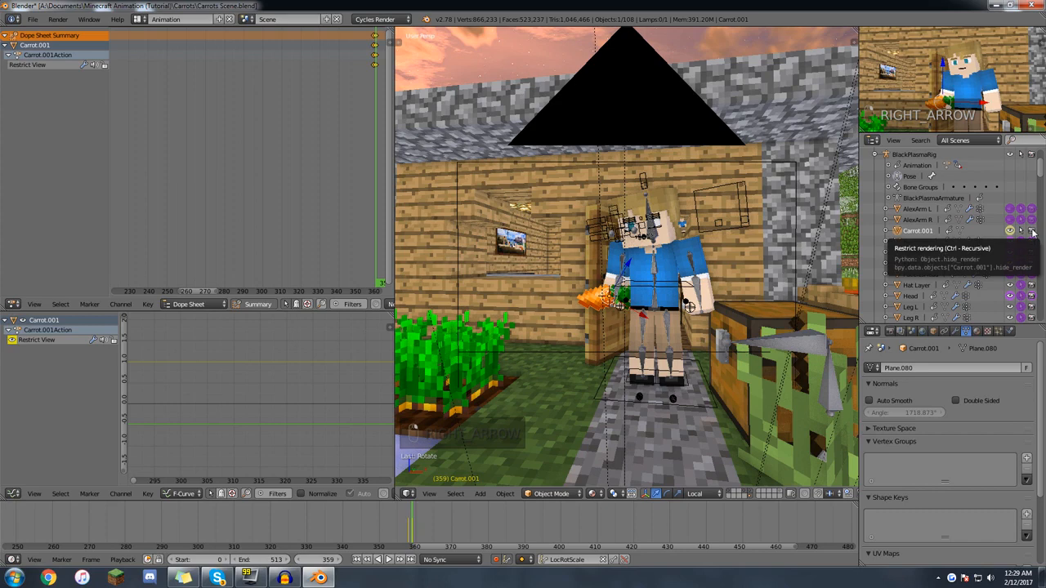
key("Left")
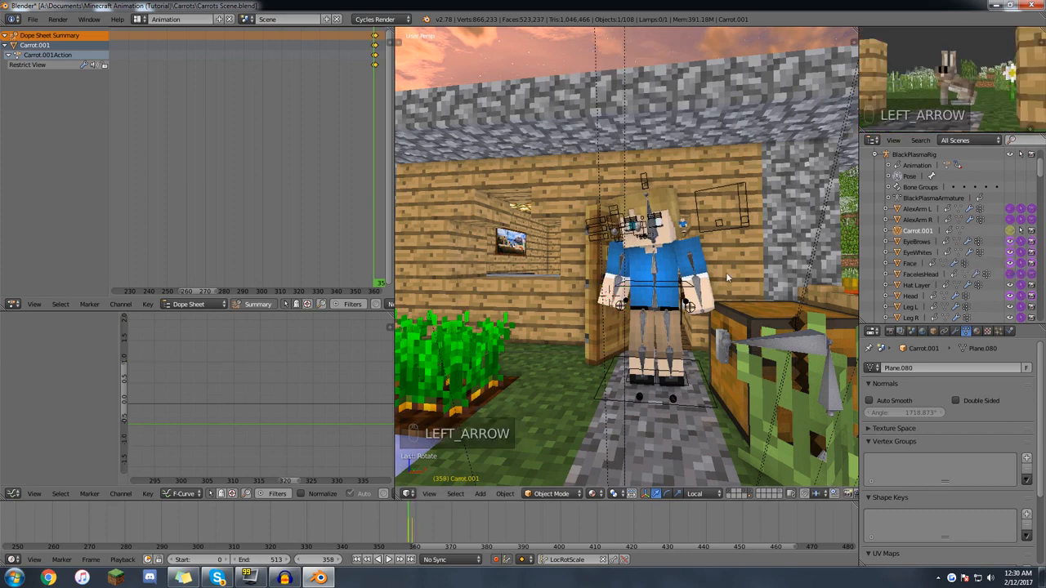
right_click(1031, 233)
left_click(1032, 234)
key("Right")
key("Left")
key("Right")
key("Left")
key("Right")
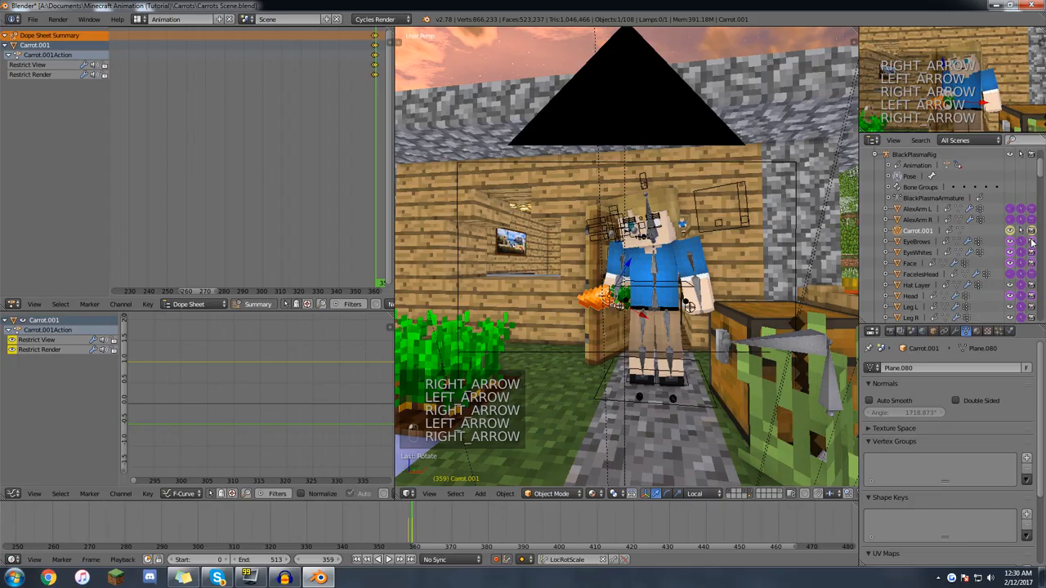
Delete Carrot.001's viewport and render visibility keyframes at frames 358 and 359.
key("Left")
right_click(1032, 235)
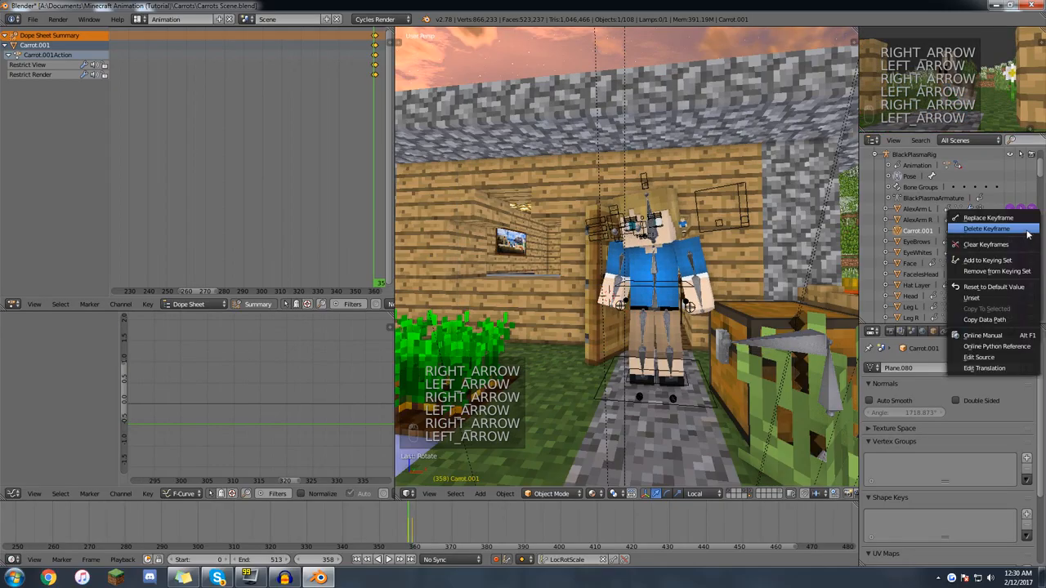
left_click(1028, 235)
right_click(1011, 233)
left_click(1011, 233)
key("Right")
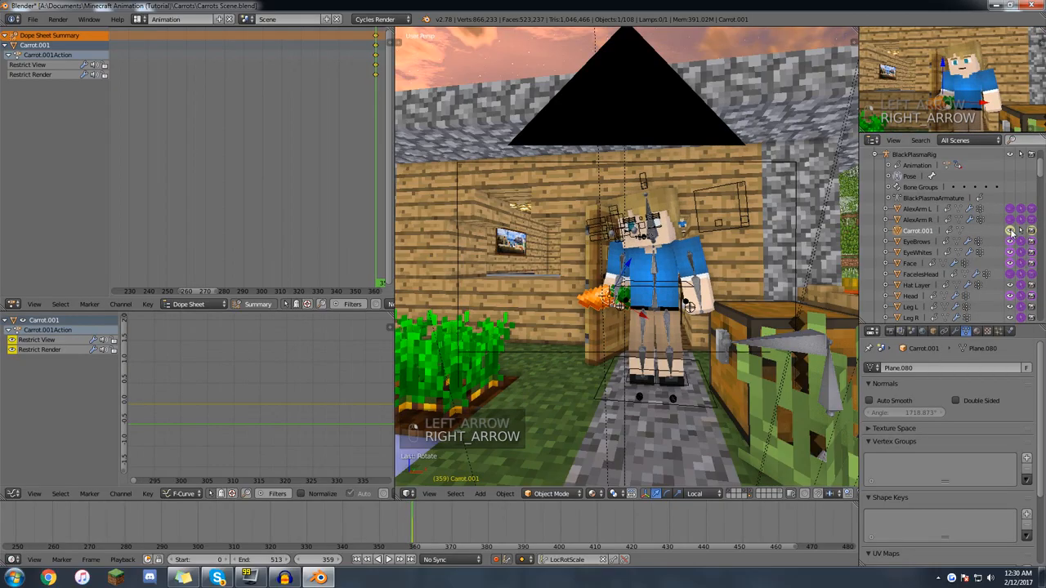
right_click(1013, 233)
left_click(1015, 229)
right_click(1031, 230)
left_click(1011, 244)
key("Left")
key("Right")
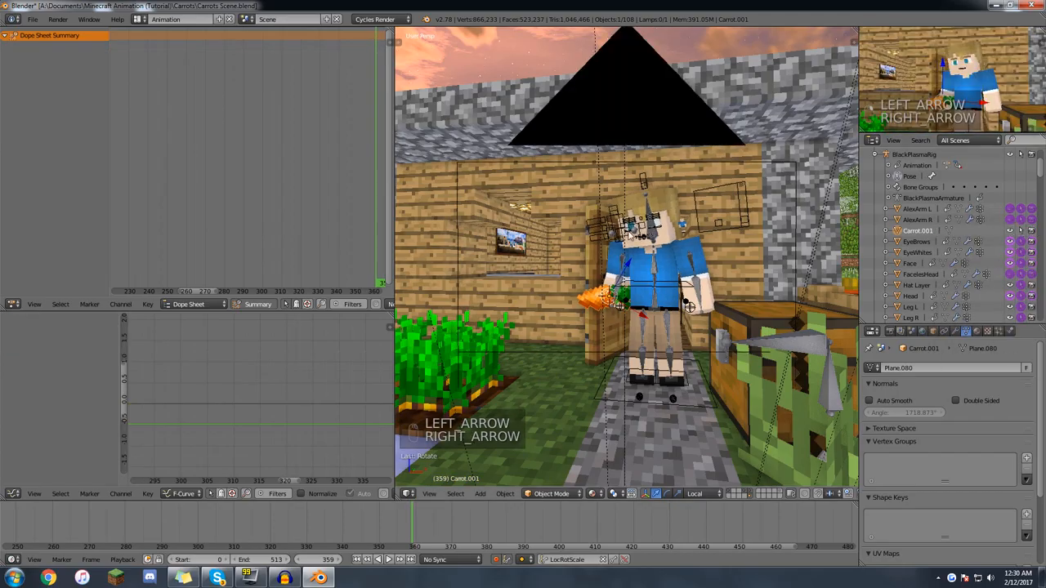
Return to the camera view with the carrot selected, widen the 3D viewport, and show the carrot's transform properties.
key("KP_0")
key("a")
key("a")
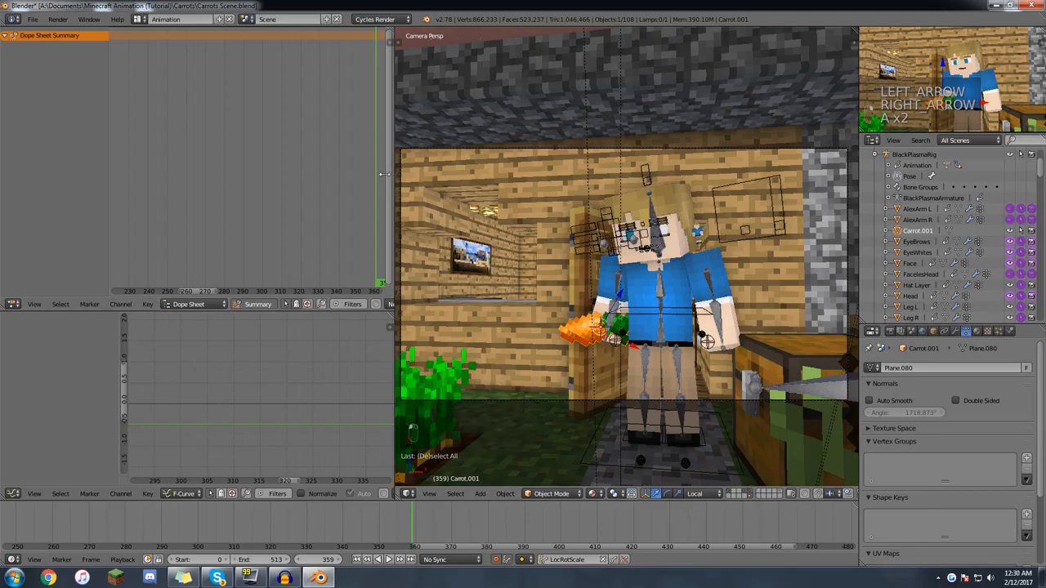
left_click_drag(394, 174, 261, 174)
key("n")
scroll(810, 300, "down", 5)
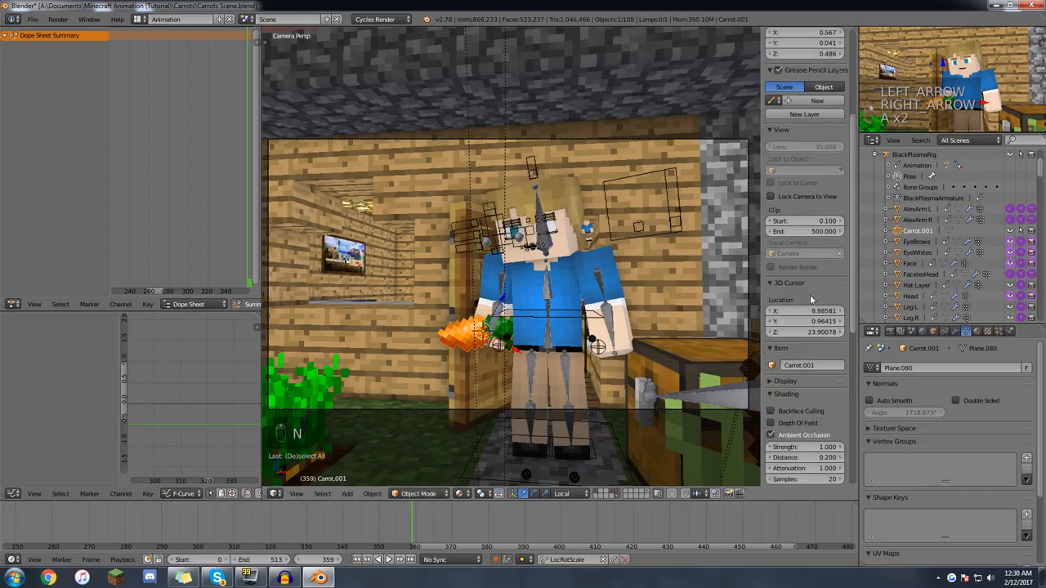
scroll(810, 295, "up", 5)
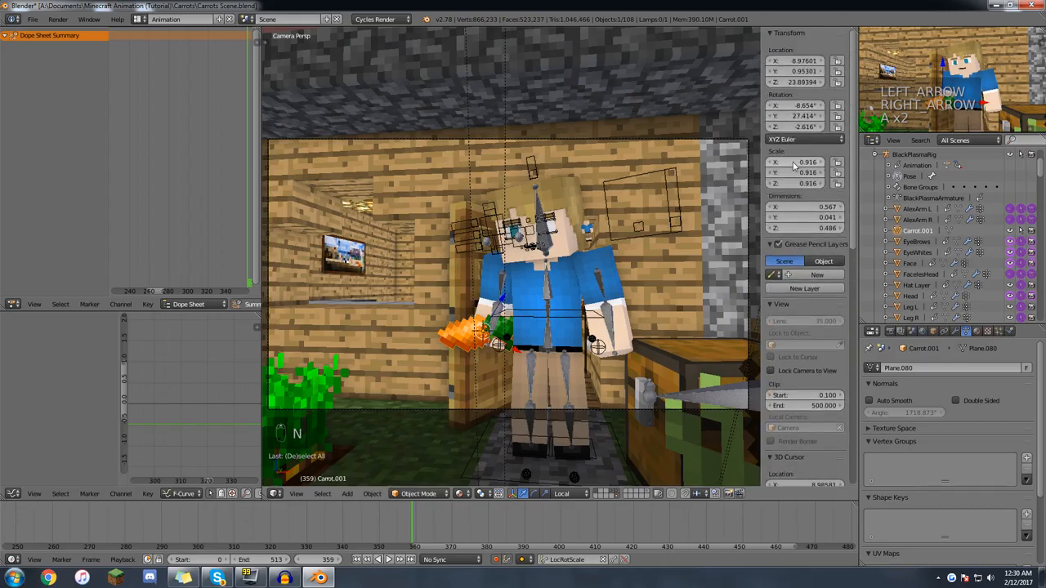
Step and scrub through the frames around 359 to examine the carrot at the start of the shot.
left_click_drag(407, 529, 416, 524)
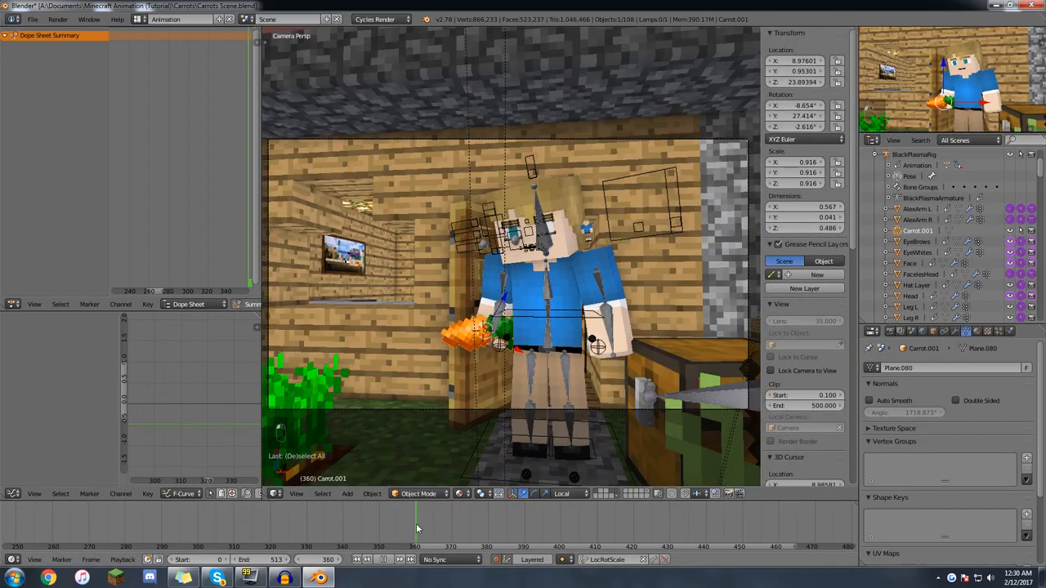
key("Right")
key("Left")
key("Left")
key("Right")
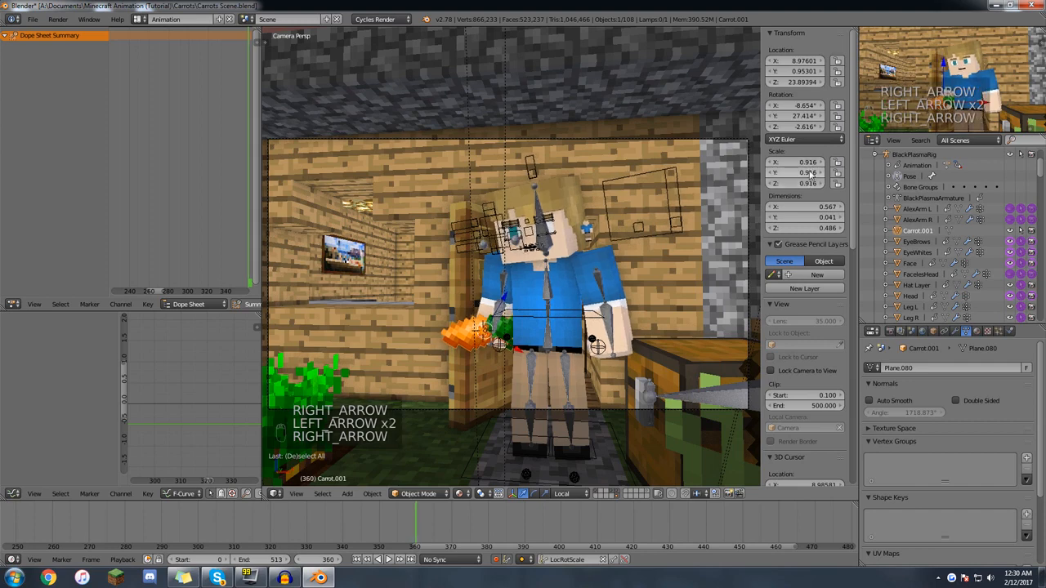
key("Left")
key("Left")
key("Left")
left_click_drag(409, 517, 425, 510)
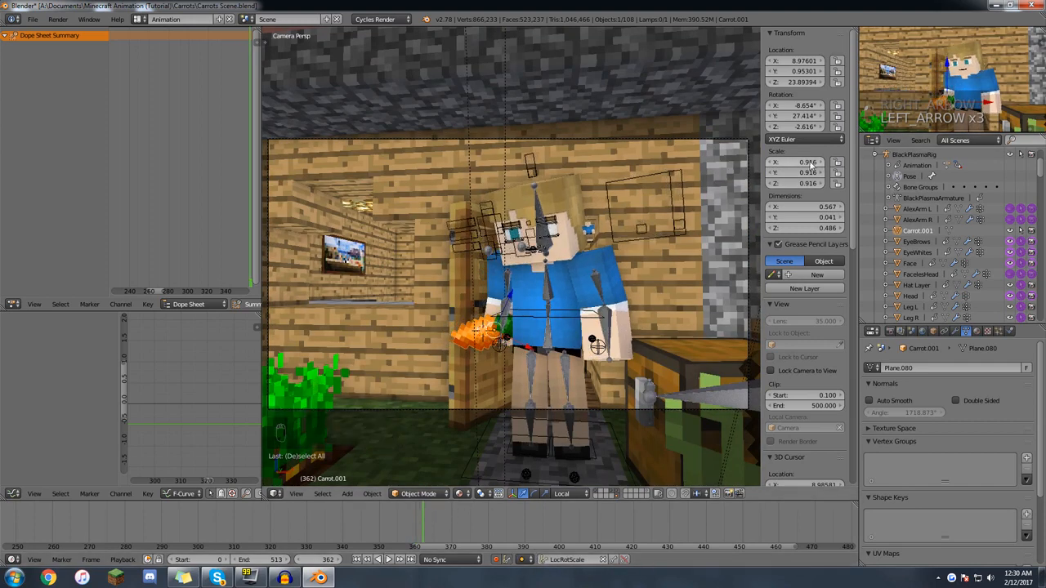
Go to frame 368 and set Carrot.001's scale to 0 on all three axes.
key("Right")
key("Right")
key("Right")
key("Right")
key("Right")
key("Right")
key("Right")
key("Right")
key("Right")
key("Right")
key("Right")
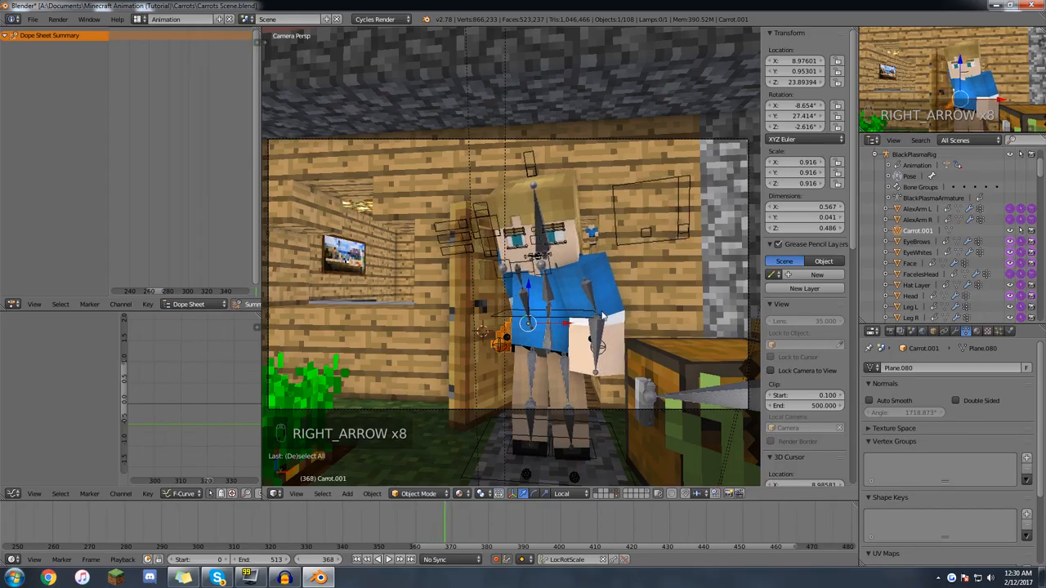
key("Left")
key("Left")
key("Left")
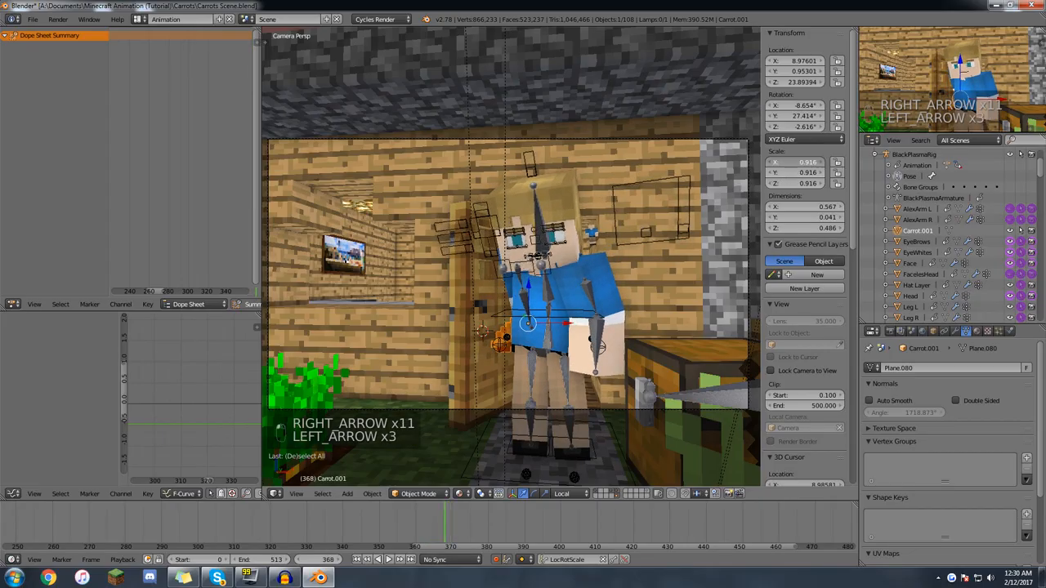
left_click_drag(800, 163, 800, 185)
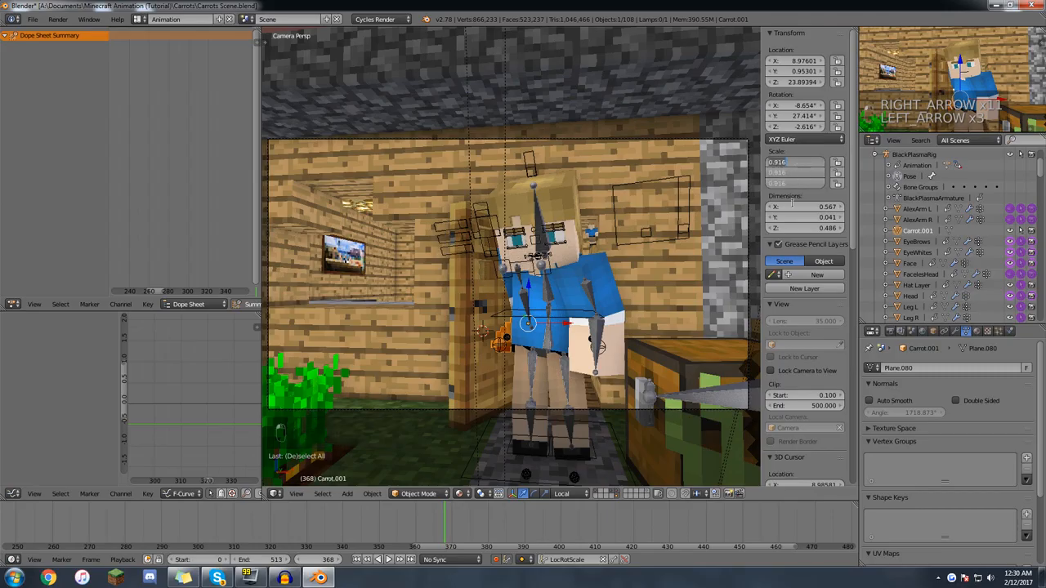
type("0")
key("Return")
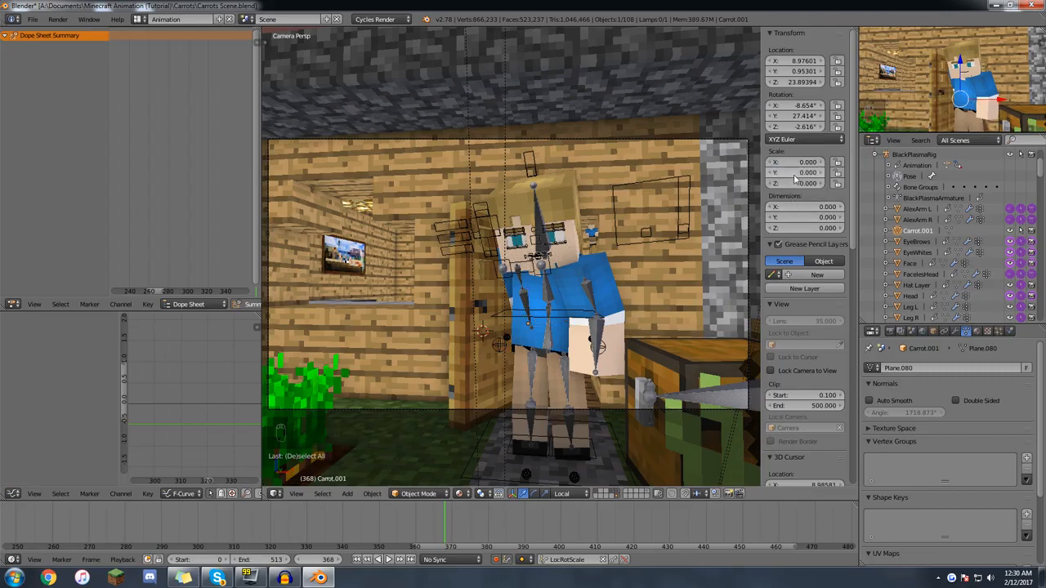
Check the neighbouring frames and insert keyframes for the carrot's X, Y and Z scale at frame 368.
key("Right")
key("Right")
key("Right")
key("Left")
key("Left")
key("Left")
right_click(801, 165)
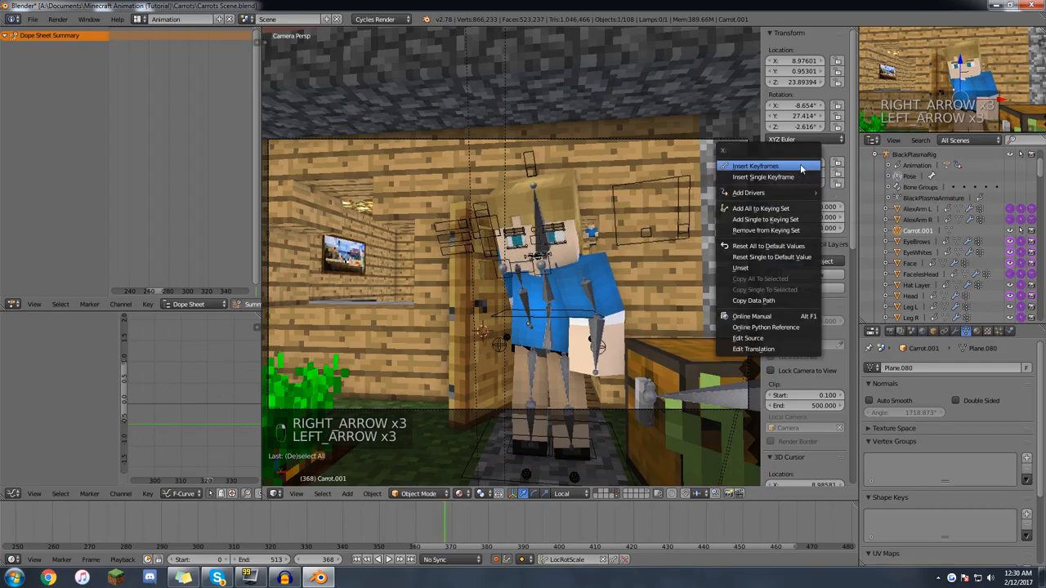
left_click(801, 167)
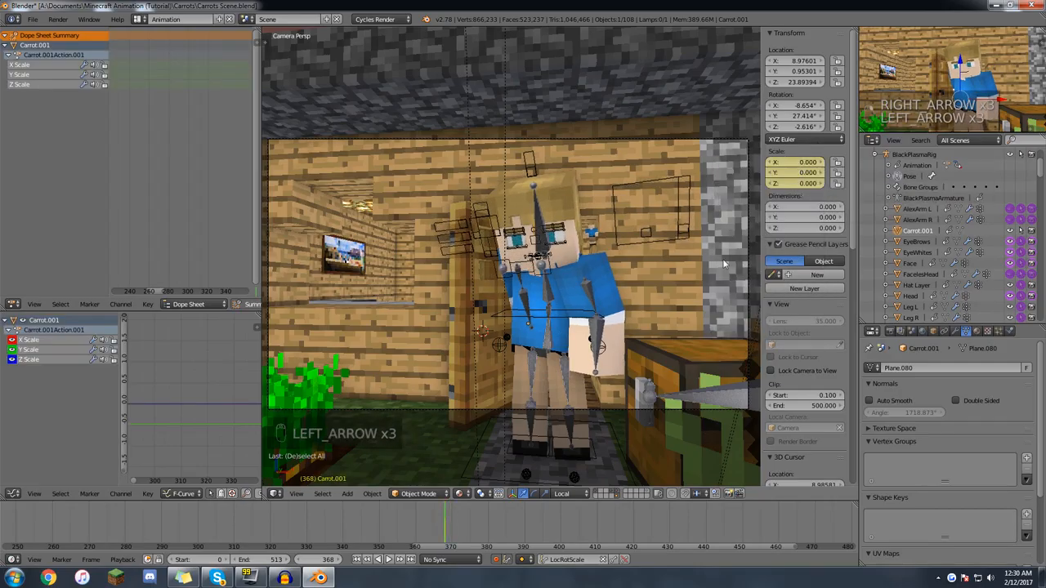
Advance to frame 377 and keyframe Carrot.001's scale at 0.92 on all three axes.
key("Right")
key("Right")
key("Right")
key("Right")
key("Right")
key("Right")
key("Right")
key("Right")
key("Right")
key("Right")
key("Right")
key("Right")
key("Right")
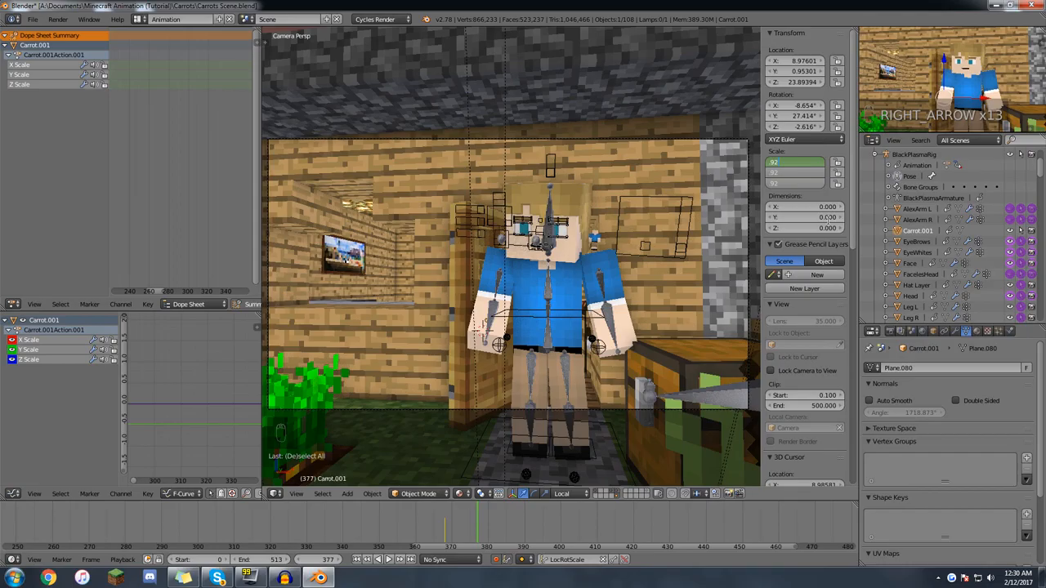
key("Return")
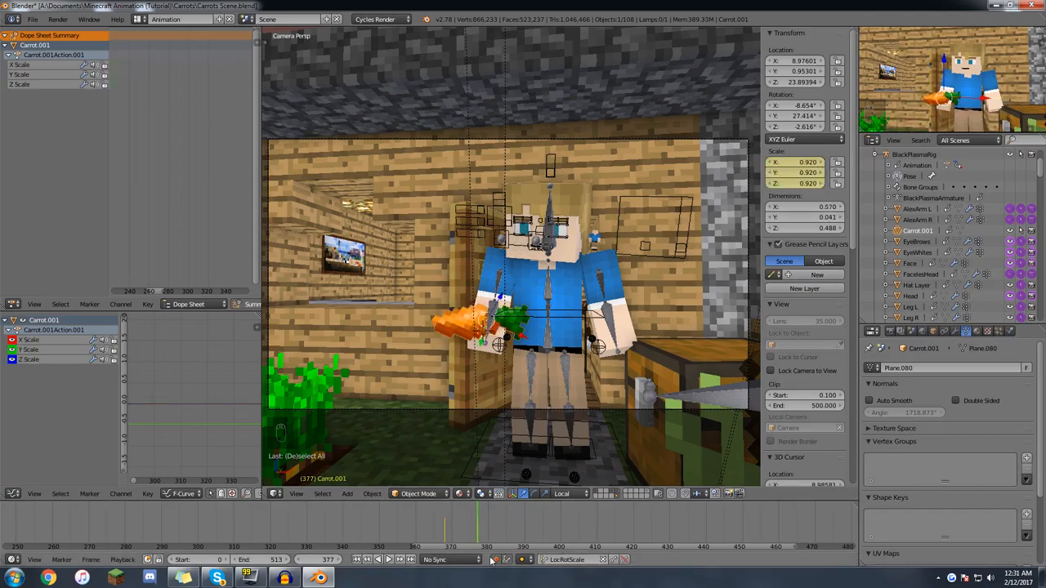
Scrub, step and play through the frames from 368 to 394 to check the carrot's growth in the character's hand.
left_click_drag(435, 525, 489, 519)
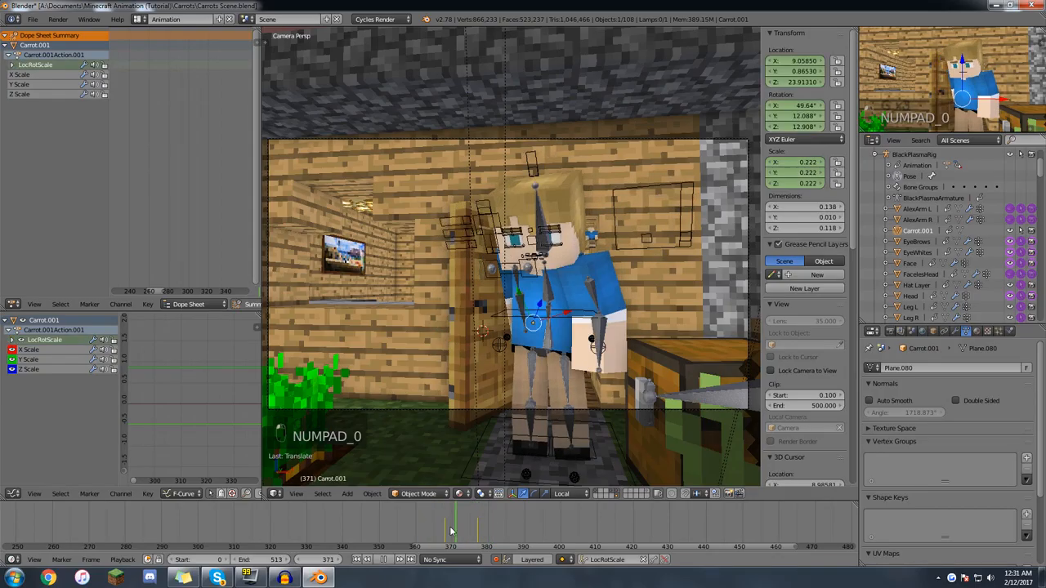
left_click_drag(453, 529, 481, 519)
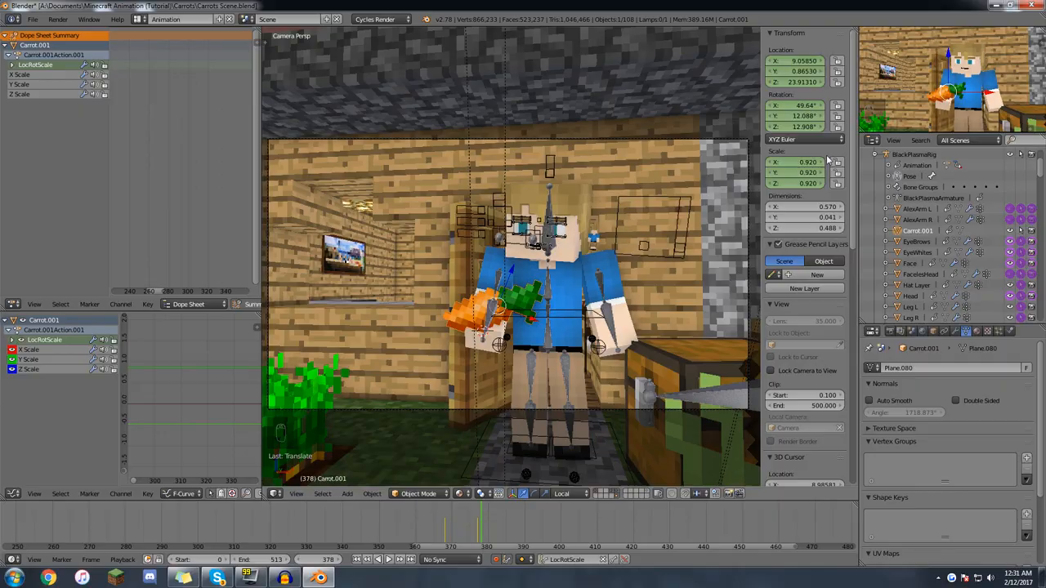
key("Left")
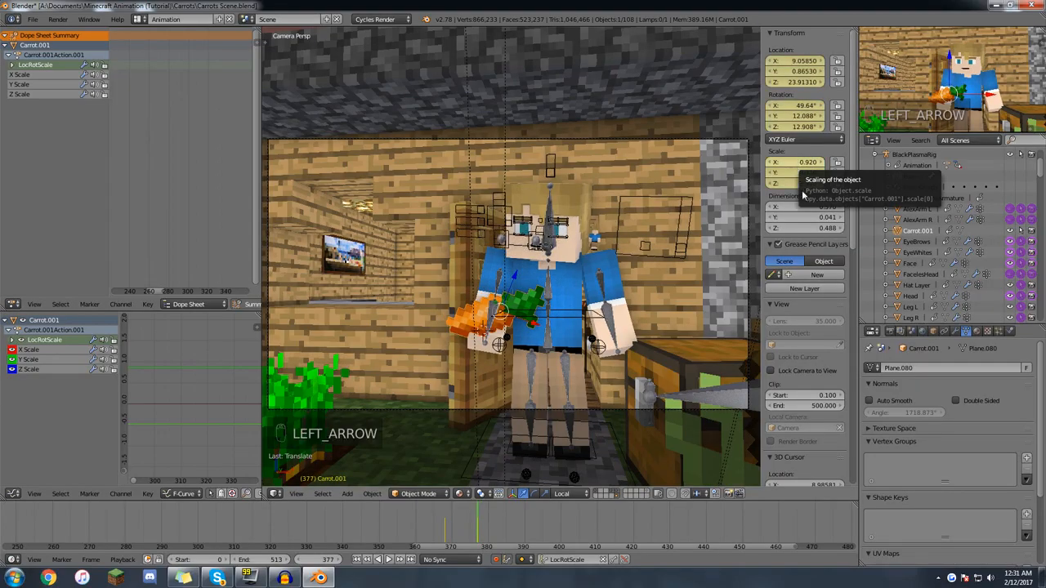
key("Left")
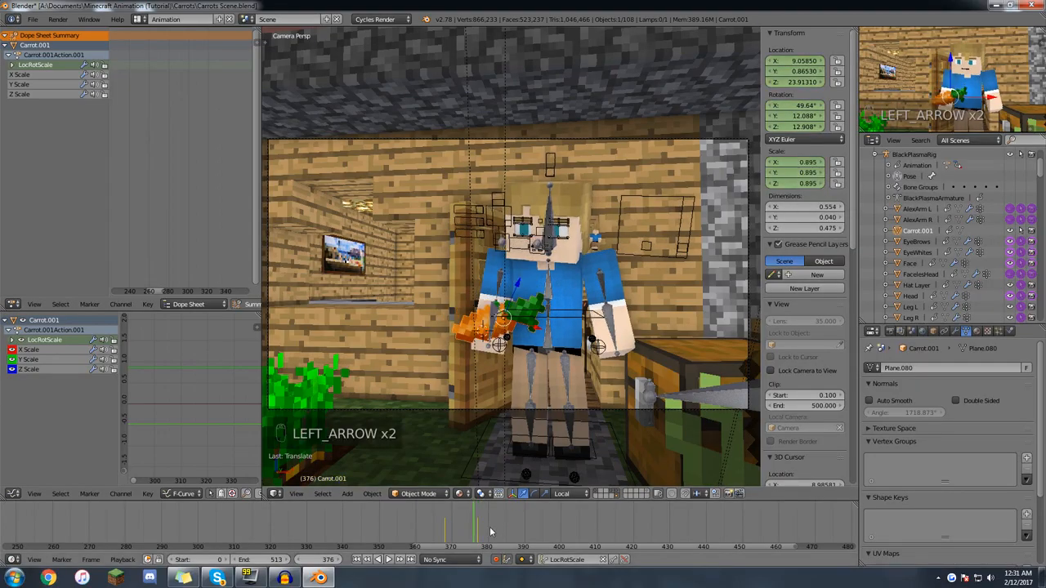
key("Right")
key("alt+a")
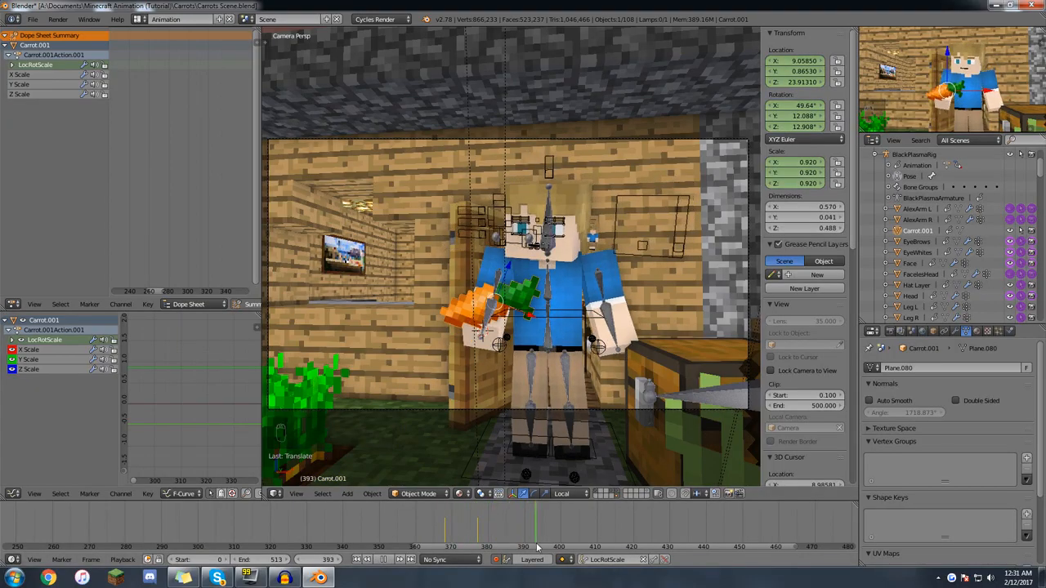
key("alt+a")
middle_click_drag(539, 360, 584, 331)
middle_click_drag(632, 367, 546, 302)
scroll(543, 301, "up", 3)
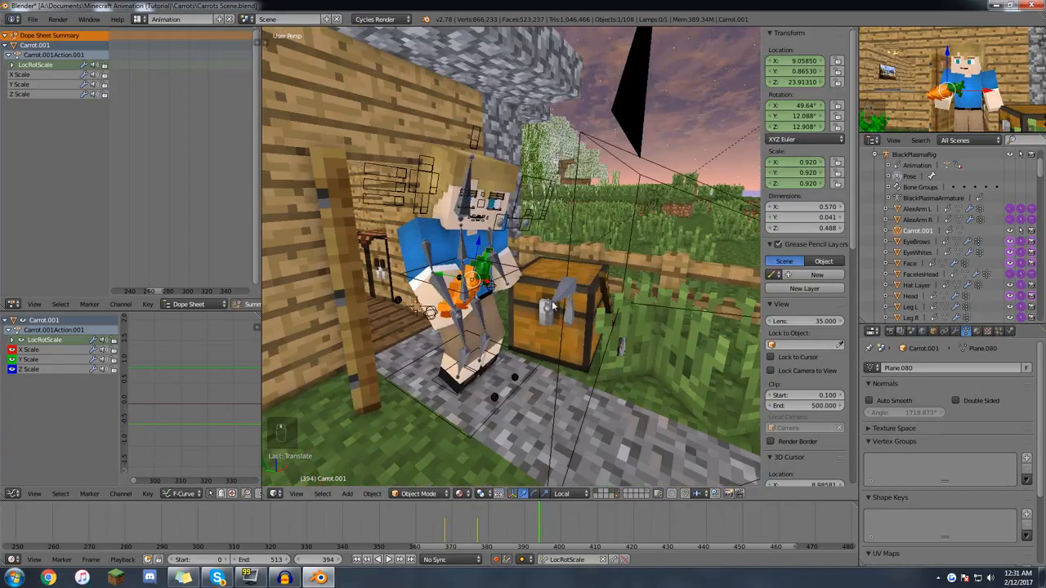
middle_click_drag(718, 209, 390, 358)
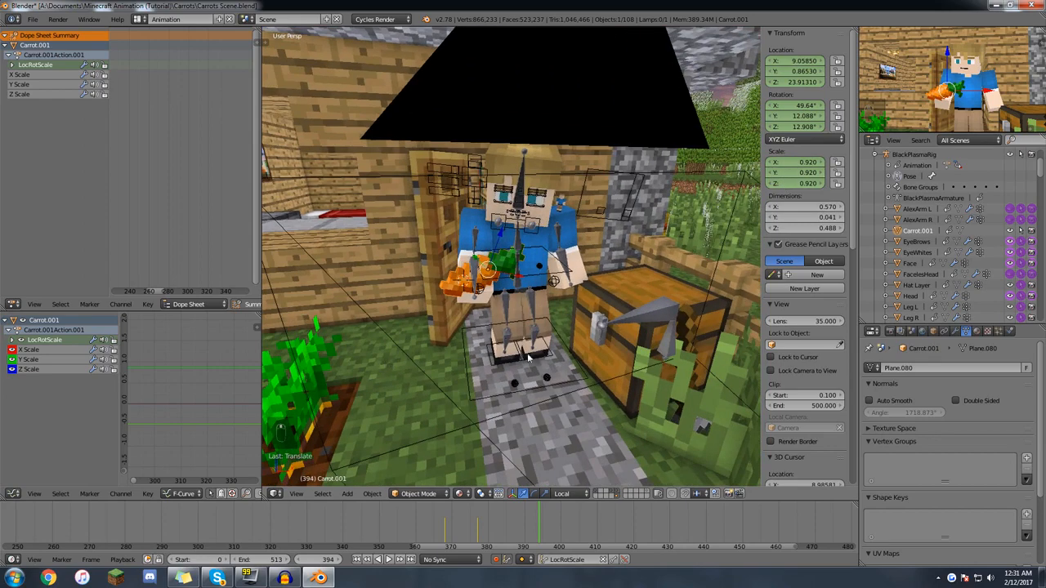
right_click(661, 347)
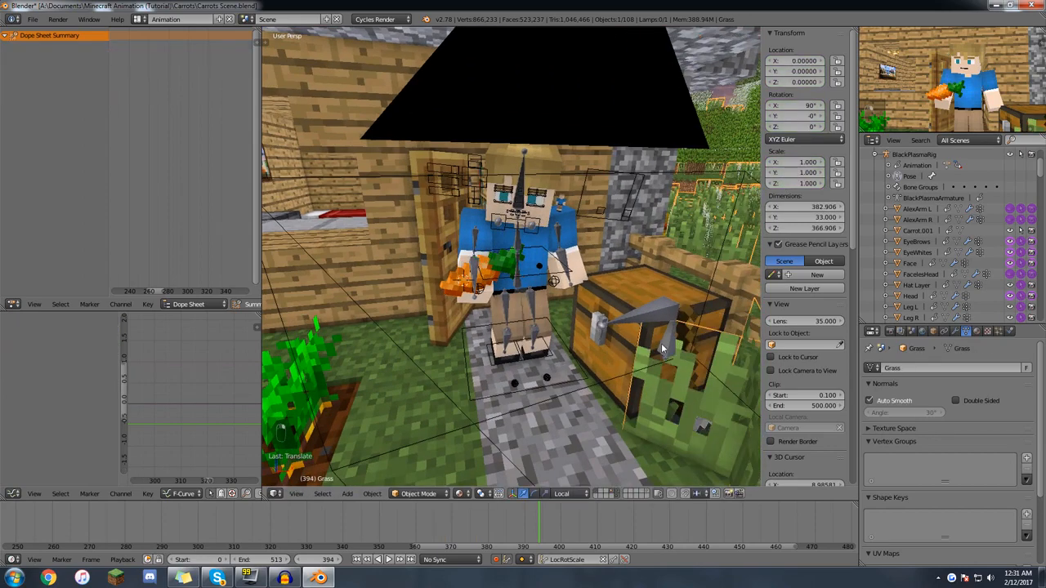
right_click(523, 274)
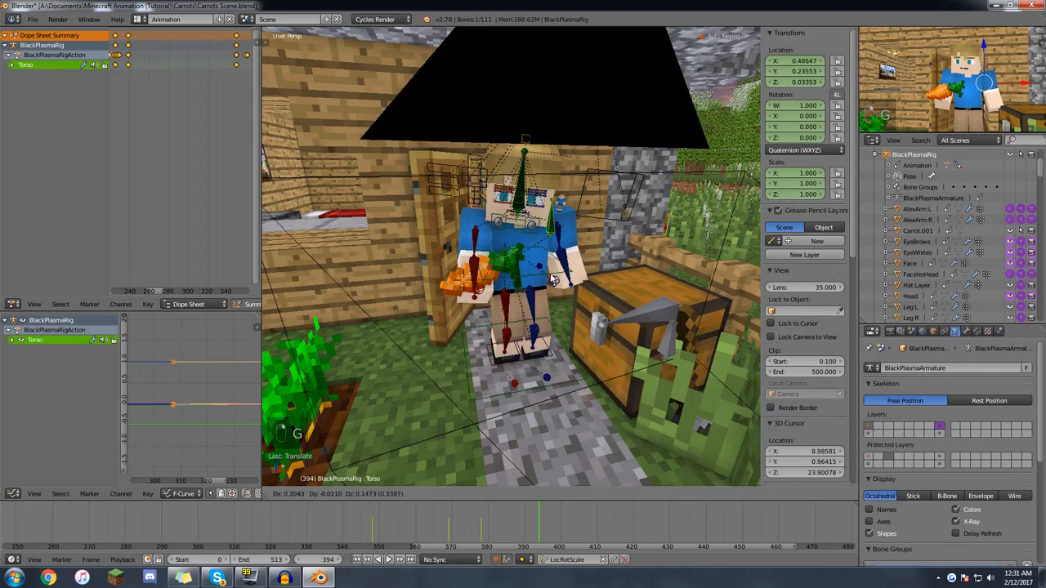
key("r")
right_click(573, 190)
Select the scene camera, return to the camera view, and hide the 3D viewport's properties sidebar.
scroll(569, 370, "down", 1)
middle_click_drag(569, 369, 619, 324)
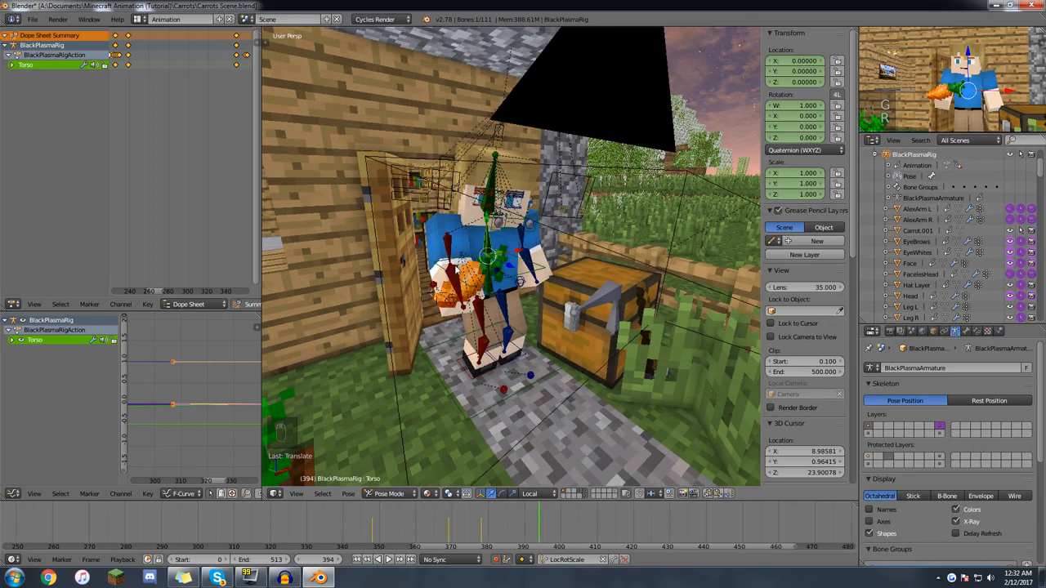
middle_click_drag(537, 291, 410, 291)
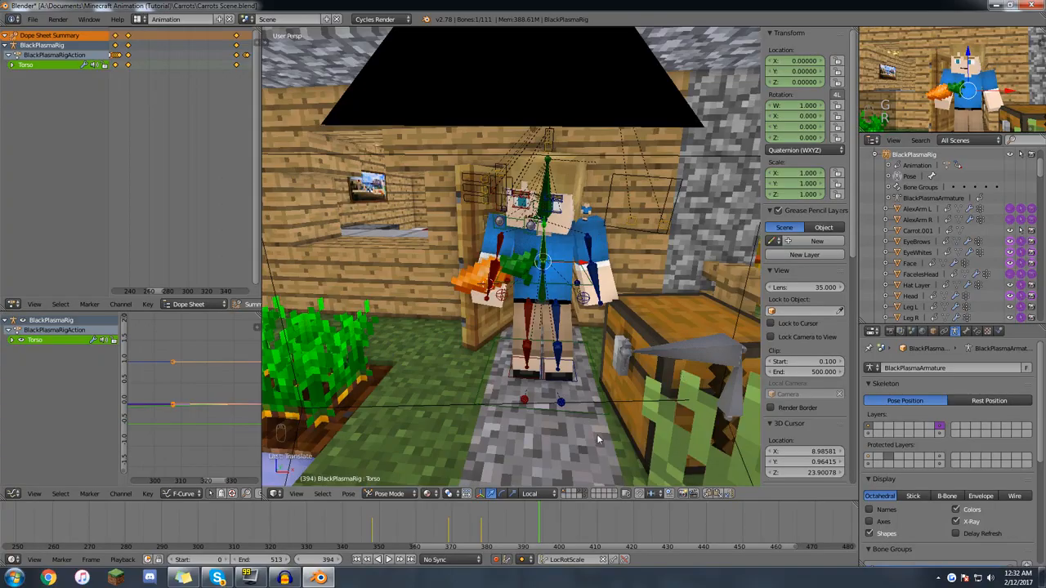
middle_click_drag(474, 320, 568, 141)
right_click(558, 128)
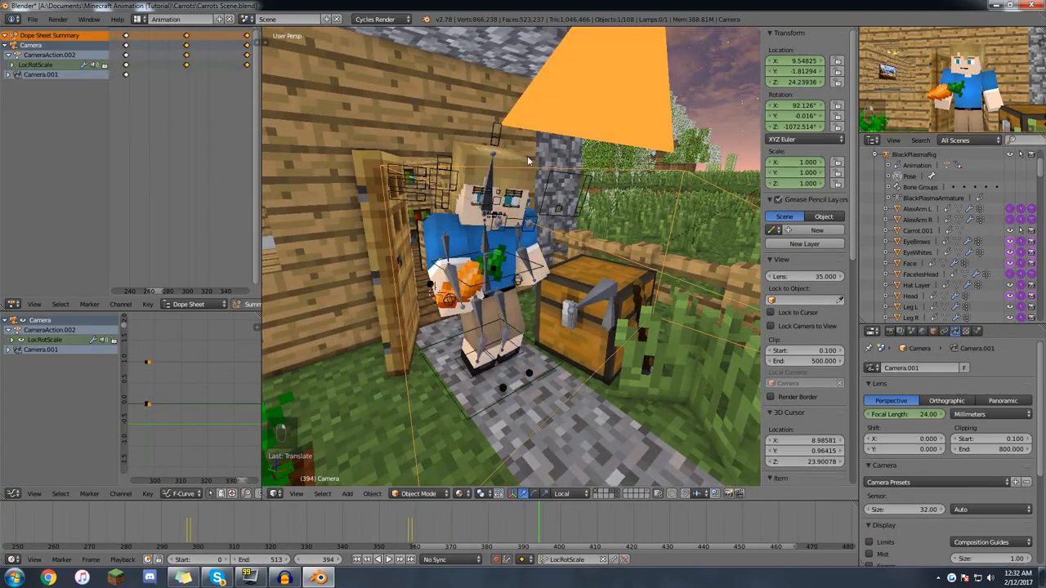
key("KP_0")
key("n")
key("n")
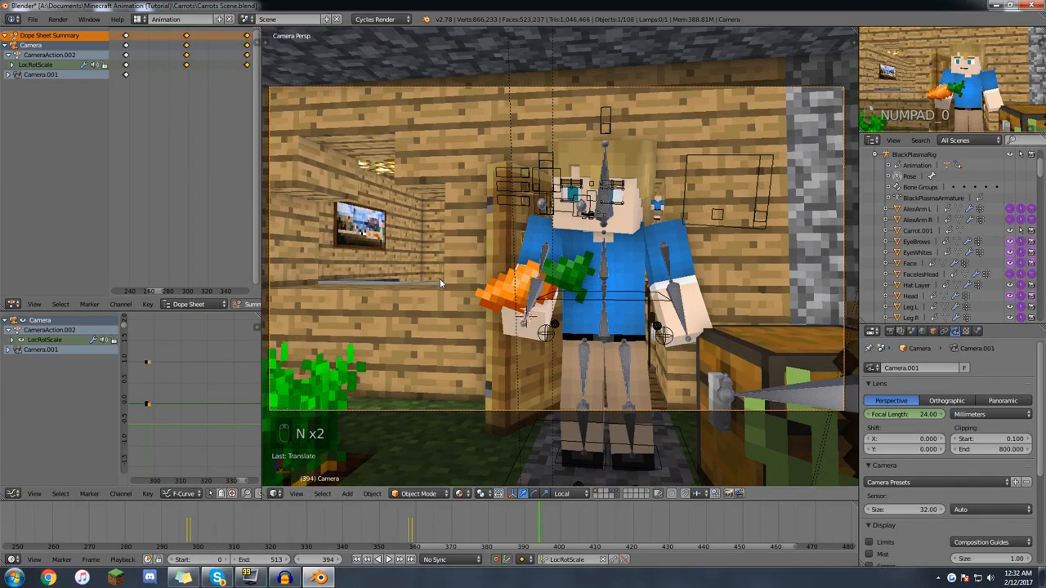
Show the whole frame range in the timeline and play the animation across the shot cut from frame 356.
scroll(471, 521, "down", 4)
scroll(398, 515, "down", 2)
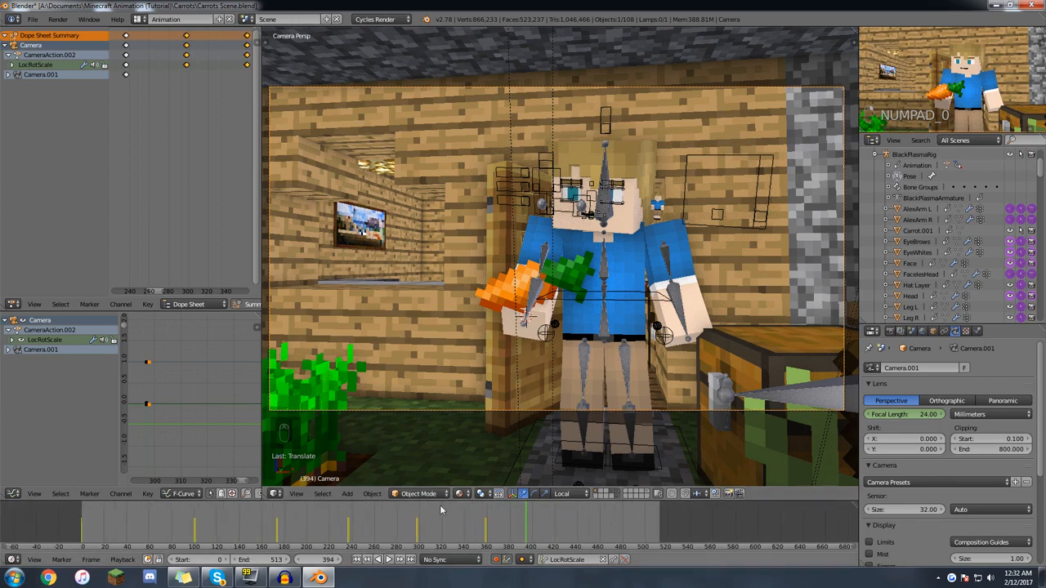
scroll(491, 525, "up", 2)
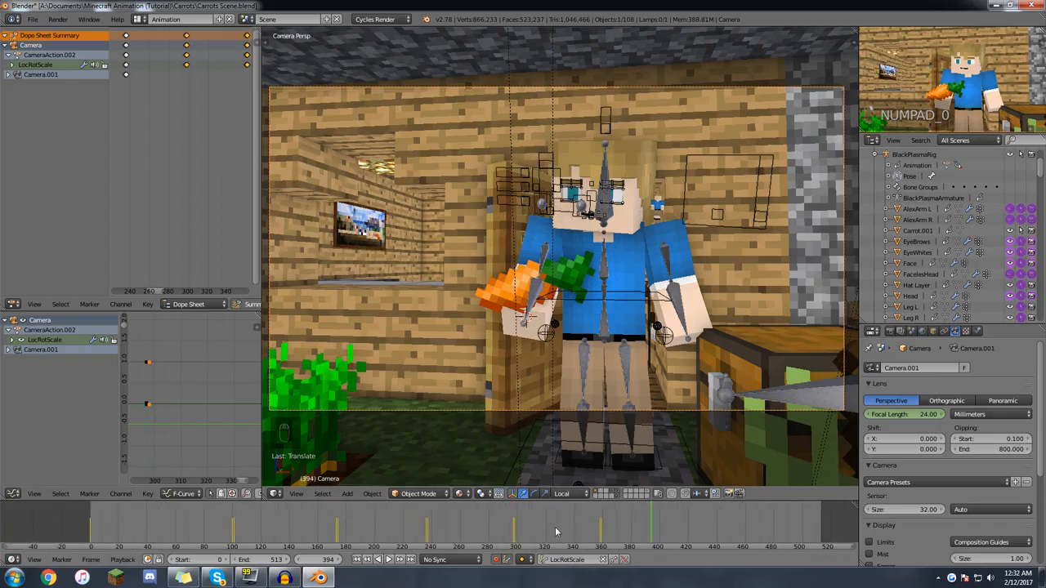
left_click_drag(619, 532, 591, 529)
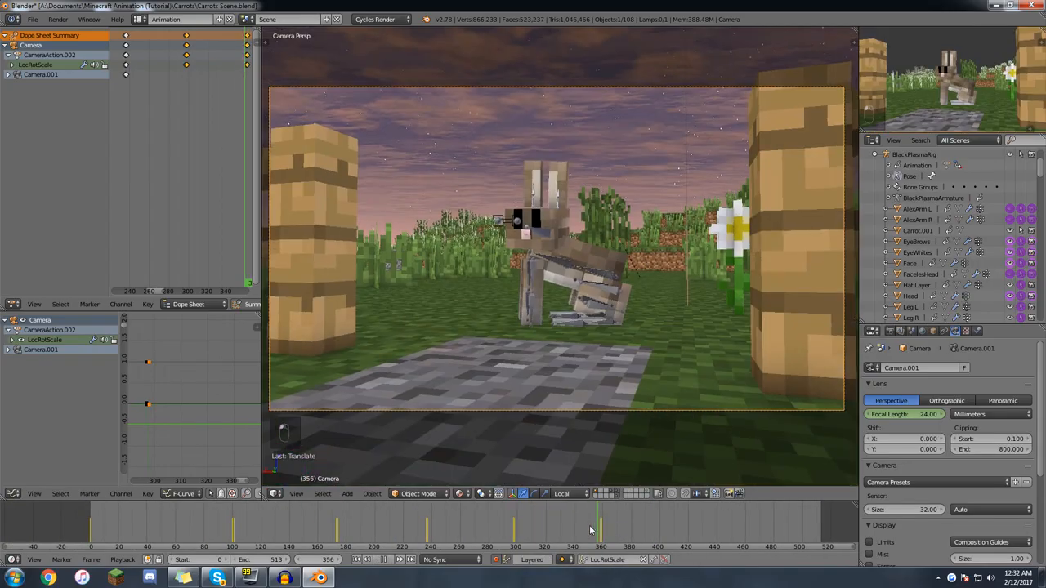
key("alt+a")
key("alt+a")
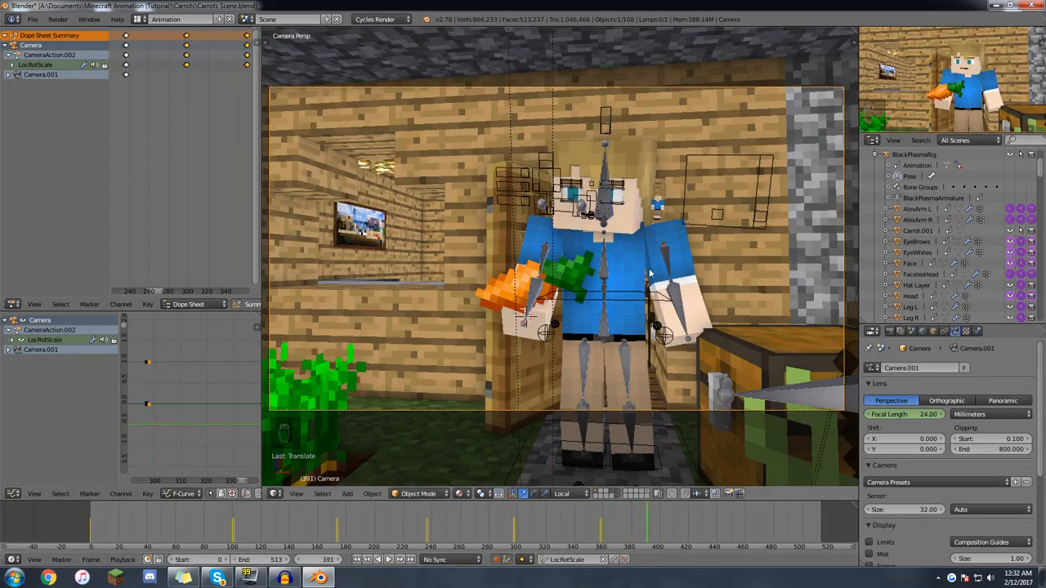
right_click(609, 176)
key("r")
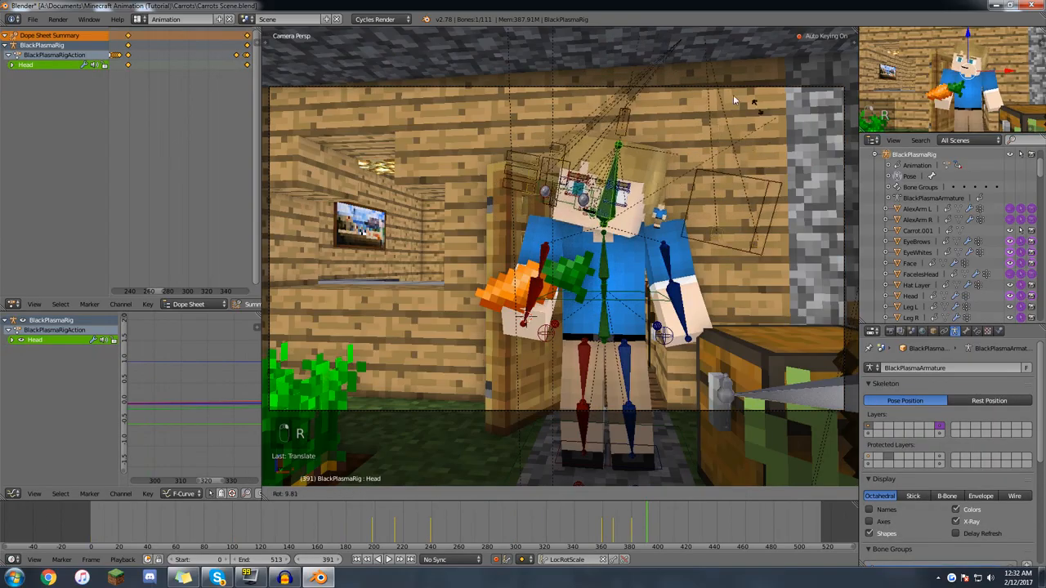
right_click(717, 200)
right_click(675, 237)
key("r")
key("r")
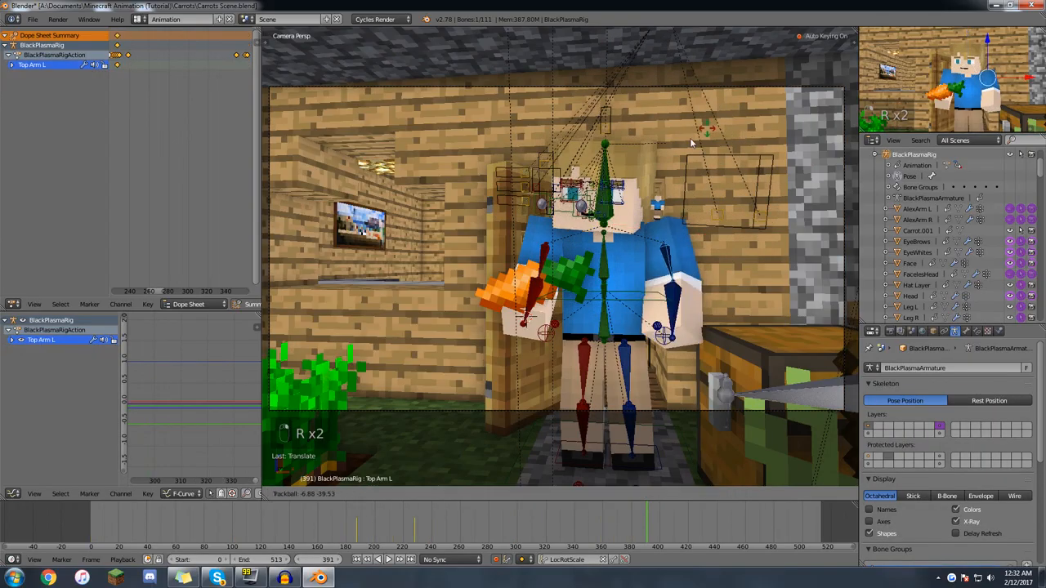
key("r")
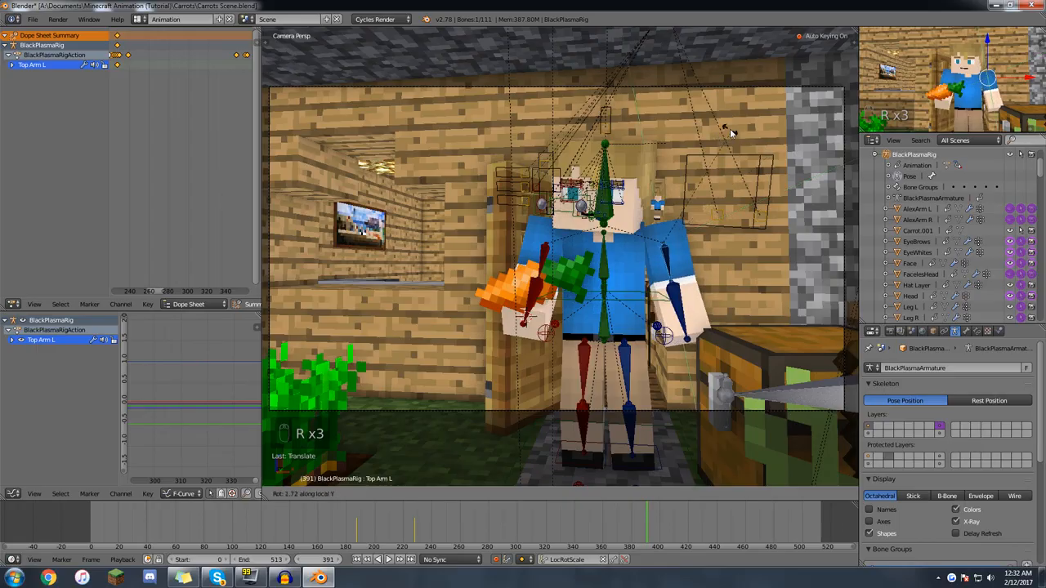
right_click(730, 131)
Set the interpolation of the selected Top Arm L keyframes to Bezier and clear the keyframe selection.
scroll(165, 80, "down", 5)
scroll(160, 100, "down", 2)
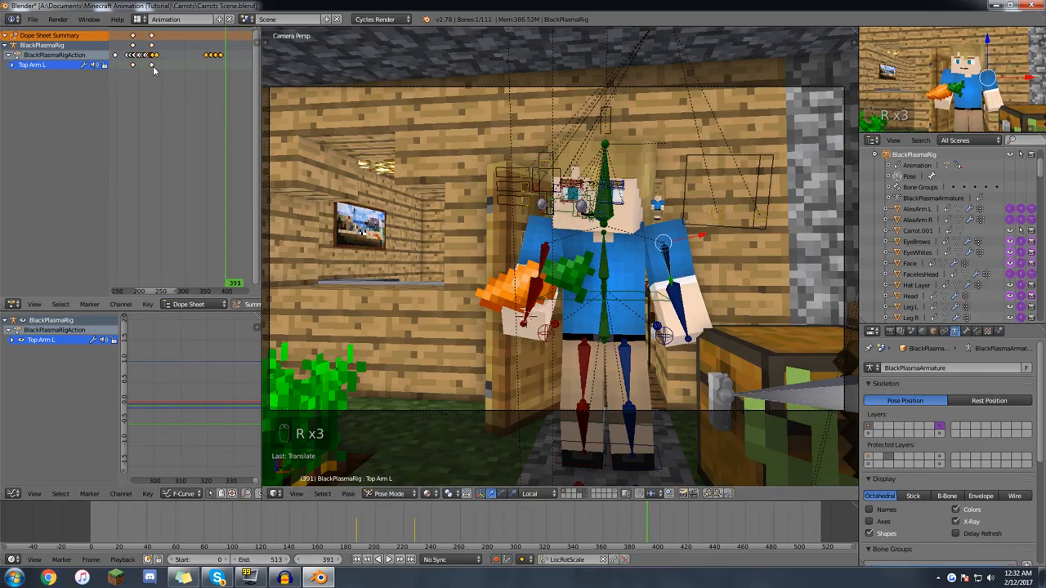
key("t")
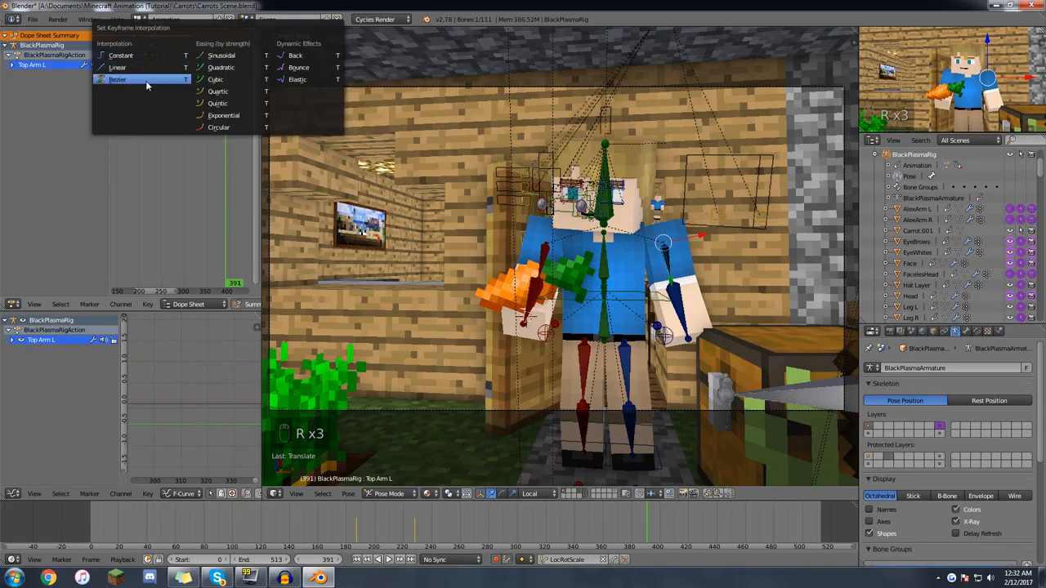
left_click(150, 80)
scroll(193, 389, "down", 2)
scroll(191, 393, "down", 3)
key("a")
key("a")
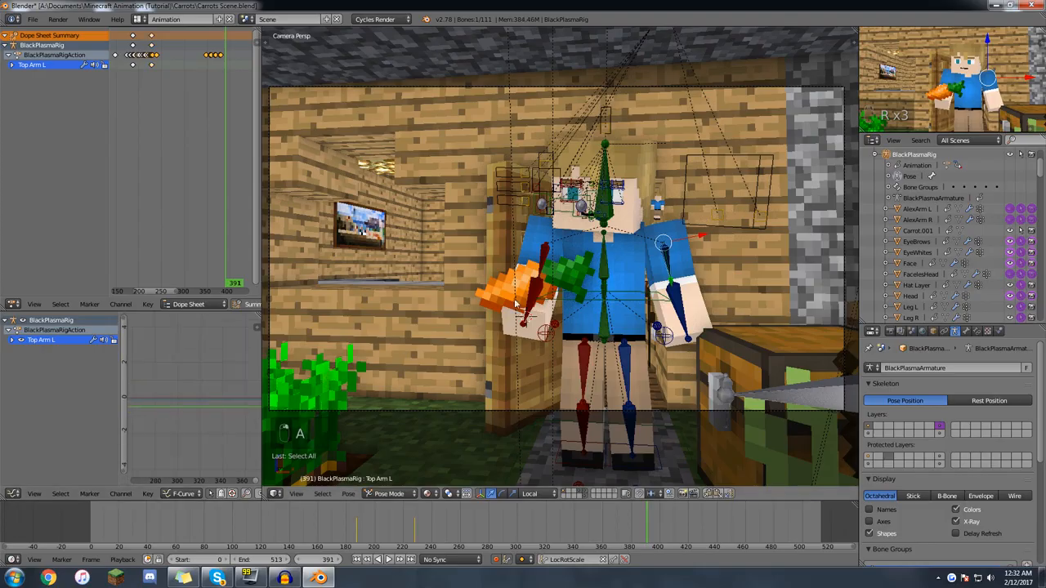
Select all of the character rig's bones and try moving their last group of keyframes to earlier frames.
right_click(606, 192)
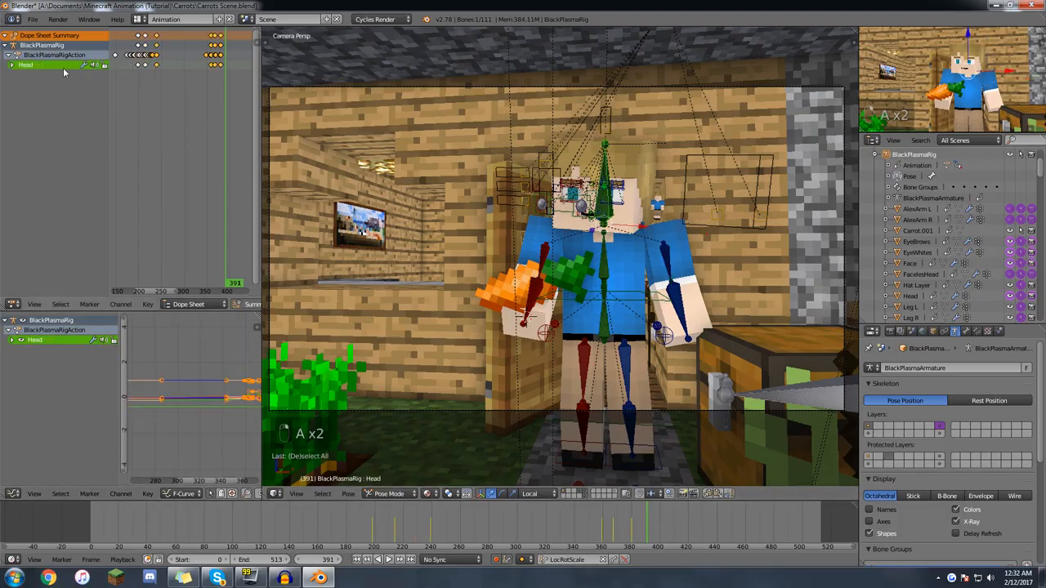
key("a")
mouse_move(191, 59)
left_mouse_down()
mouse_move(166, 56)
mouse_move(187, 53)
mouse_move(189, 73)
left_mouse_up()
key("a")
key("a")
scroll(196, 98, "down", 4)
key("a")
key("b")
key("g")
left_click(192, 69)
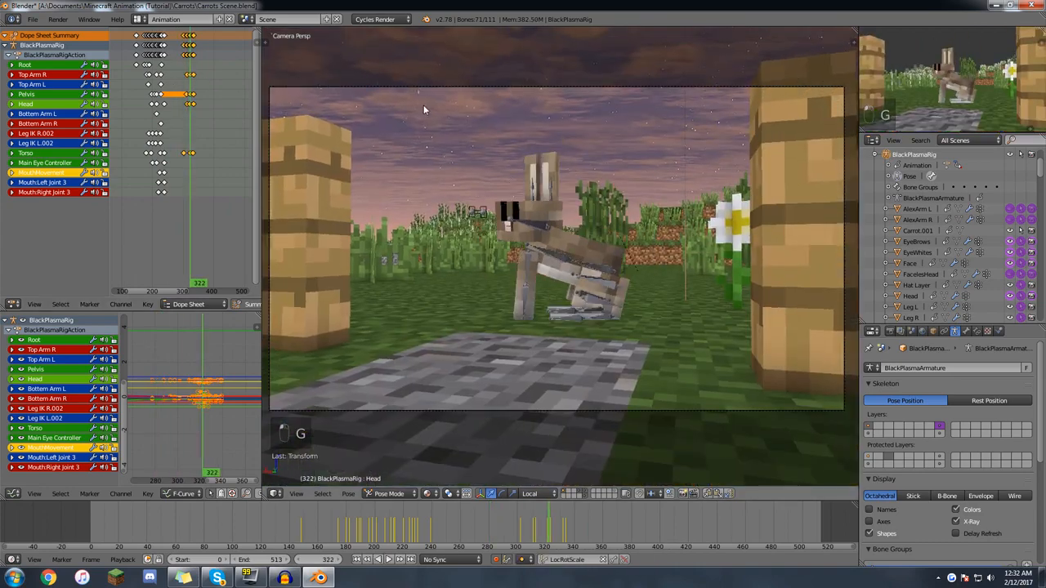
Undo the keyframe move and deselect all of the rig's bones.
key("ctrl+z")
key("ctrl+z")
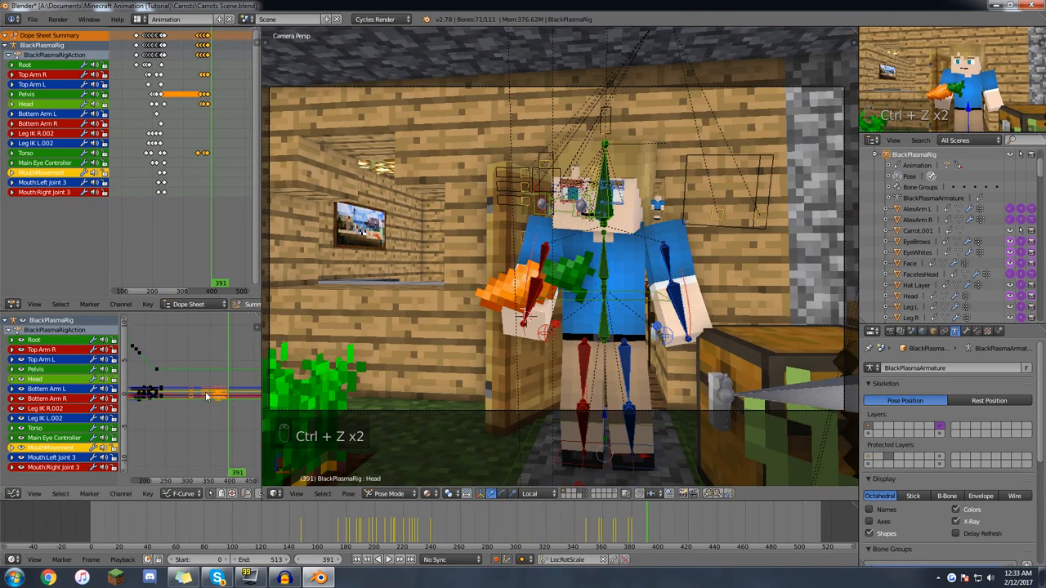
key("a")
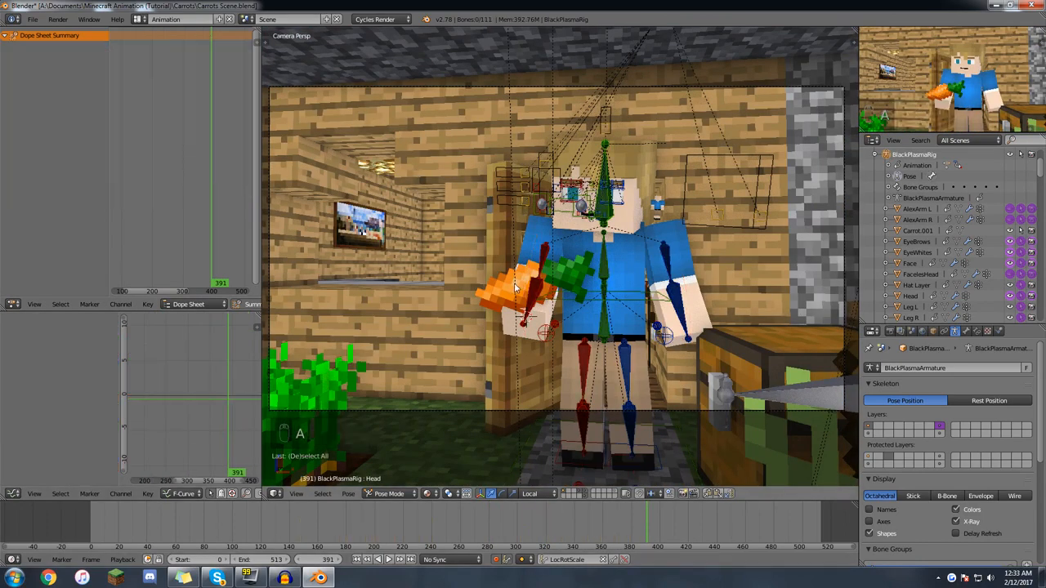
Select the carrot in the character's hand and review its scale animation from frame 360 to 383.
right_click(498, 285)
right_click(217, 398)
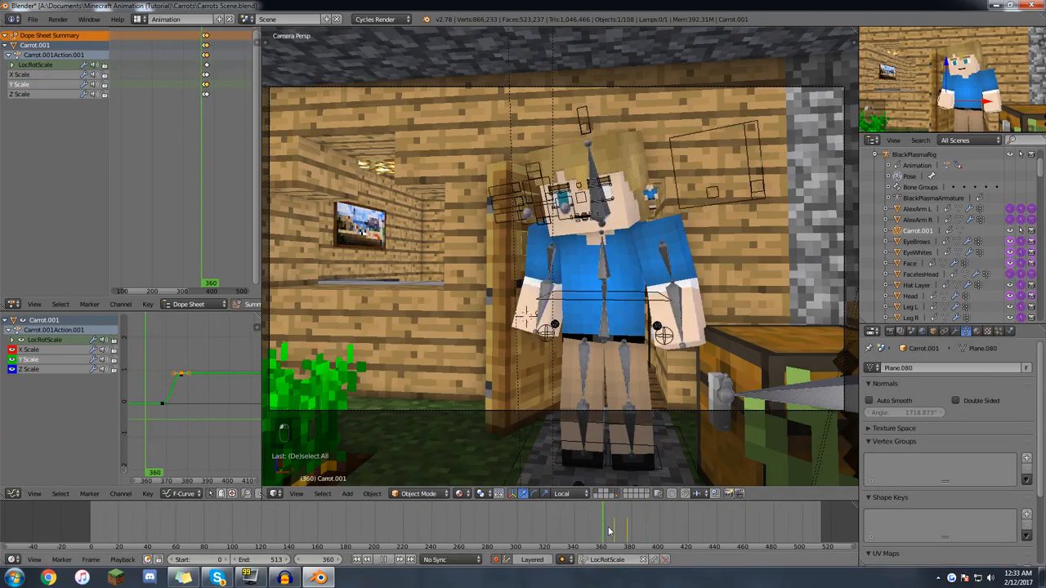
left_click_drag(609, 532, 636, 513)
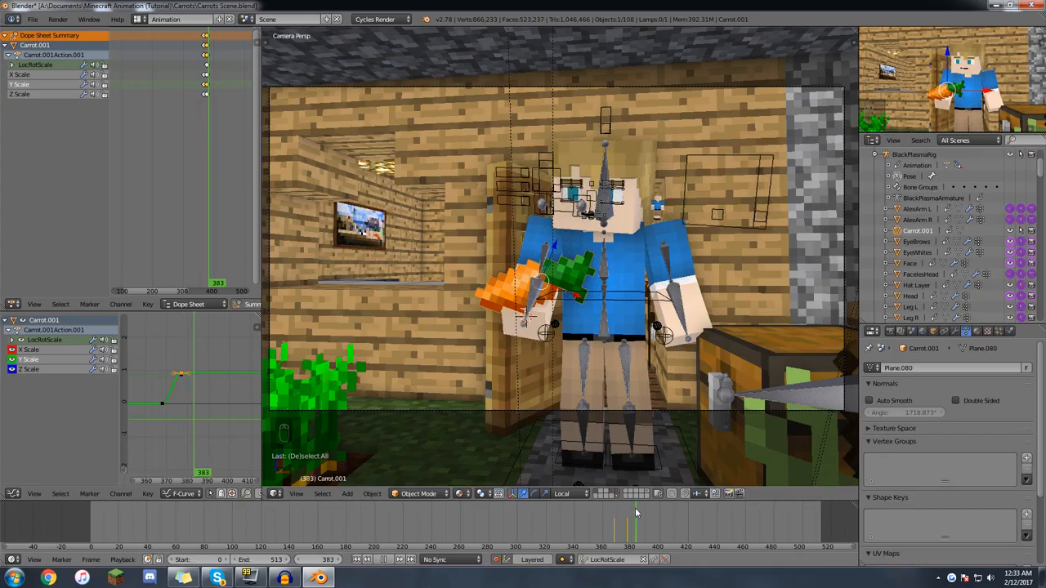
Select the camera to check its keyframes, go back to the rabbit shot at frame 350 and select the rabbit's Head bone.
right_click(661, 412)
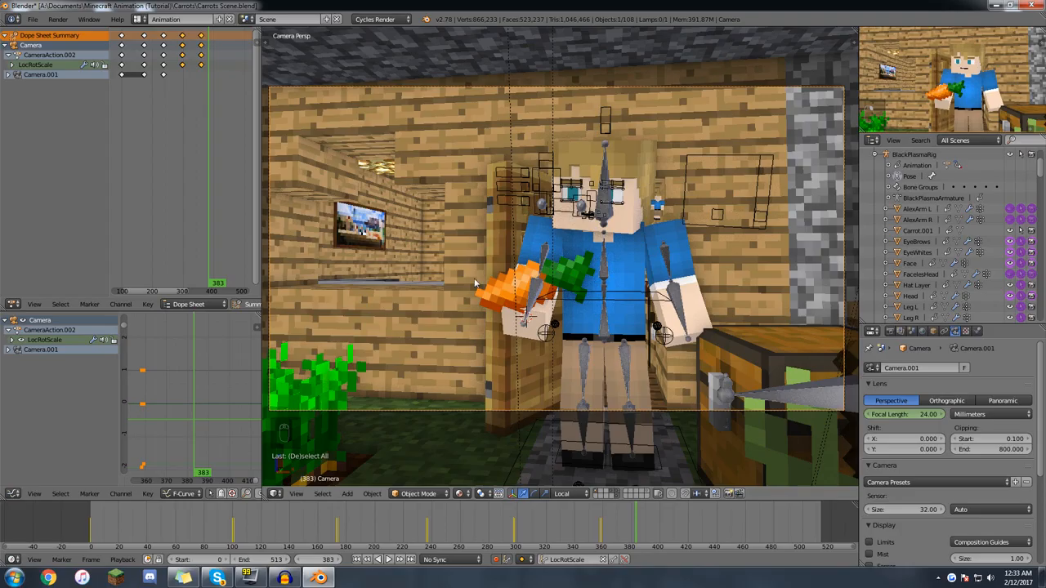
scroll(478, 292, "down", 1)
scroll(278, 299, "up", 1)
left_click_drag(634, 530, 587, 518)
right_click(545, 234)
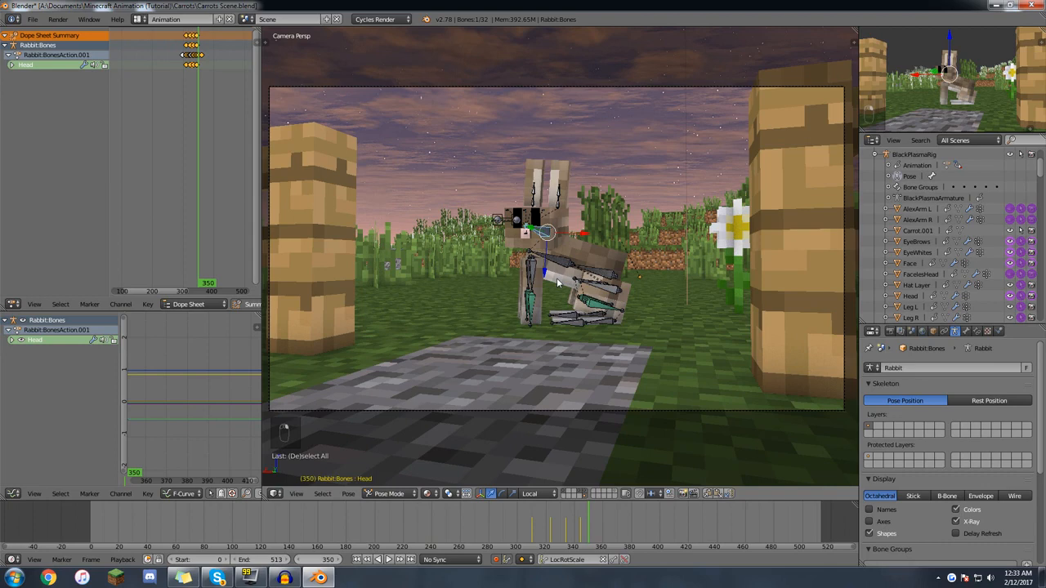
Rotate the character's Head bone slightly at frame 402, with auto keying recording the pose.
left_click(598, 520)
left_click_drag(598, 519, 662, 521)
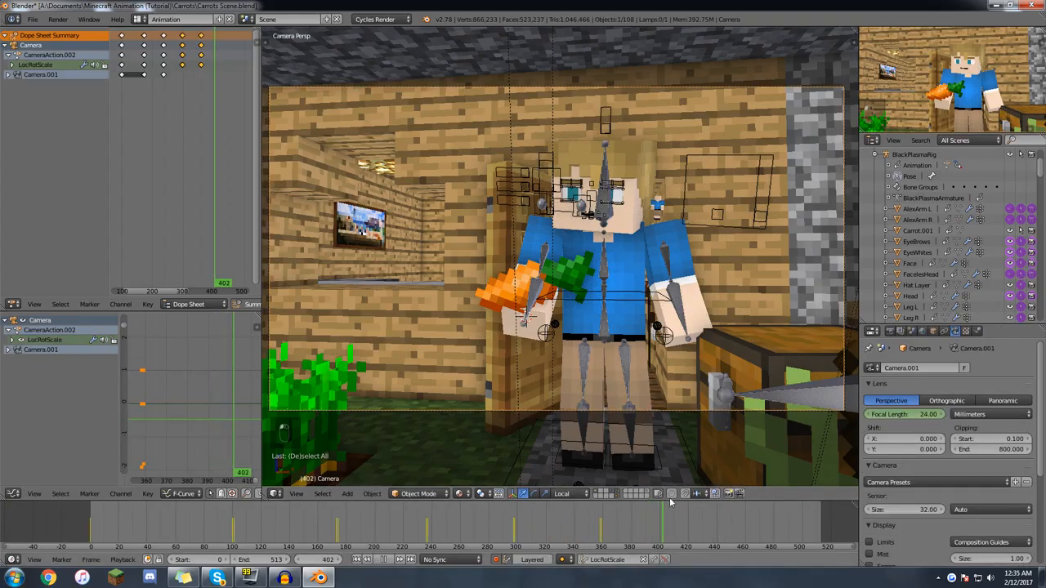
key("r")
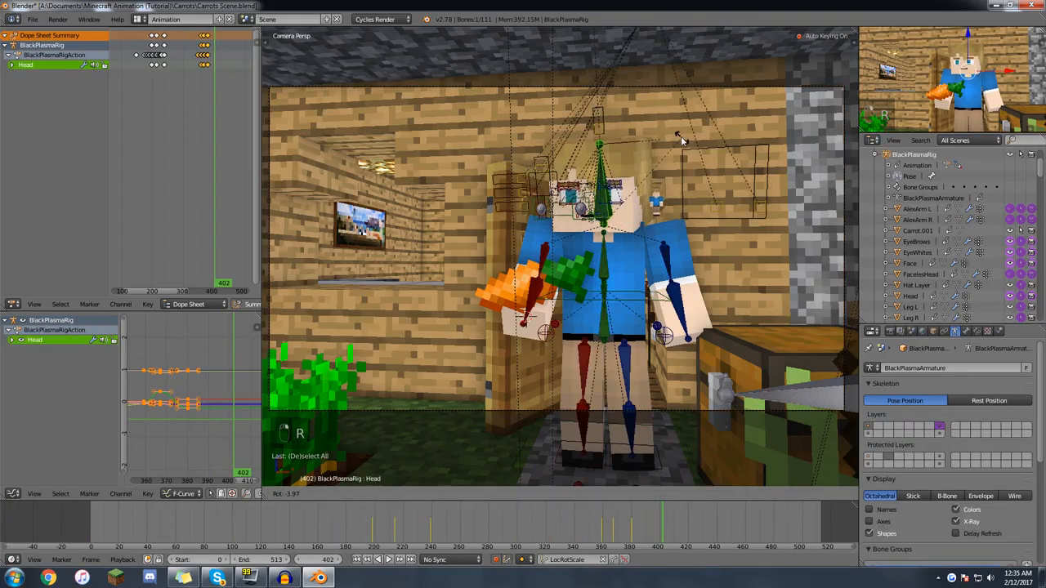
left_click(678, 137)
Keyframe another Head bone pose at frame 436 using free trackball rotation.
left_click(711, 524)
key("r")
key("r")
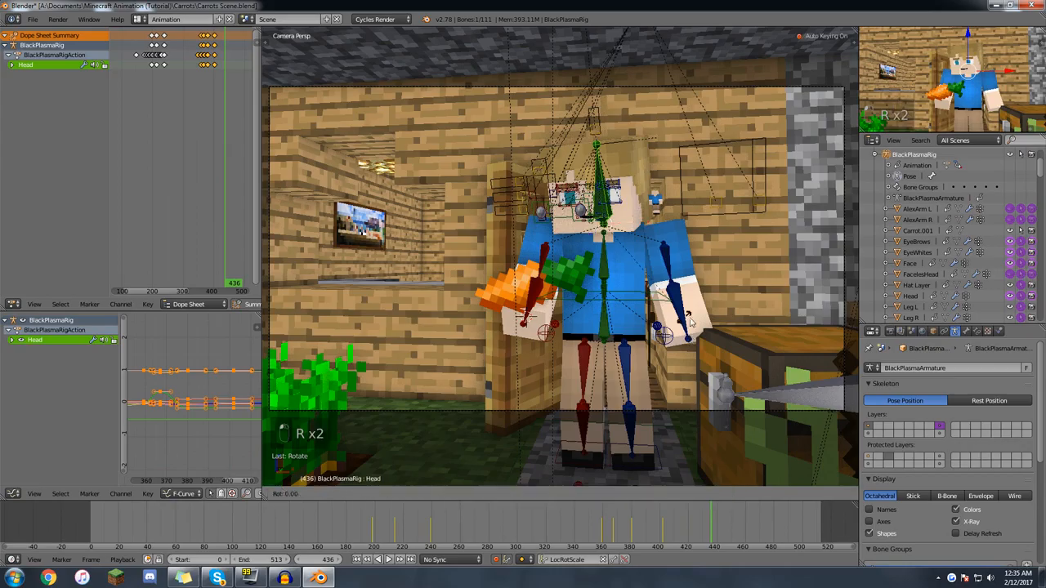
left_click(627, 268)
Rotate the character's Torso bone freely at frame 436 and review the movement between frames 412 and 400.
right_click(613, 267)
key("r")
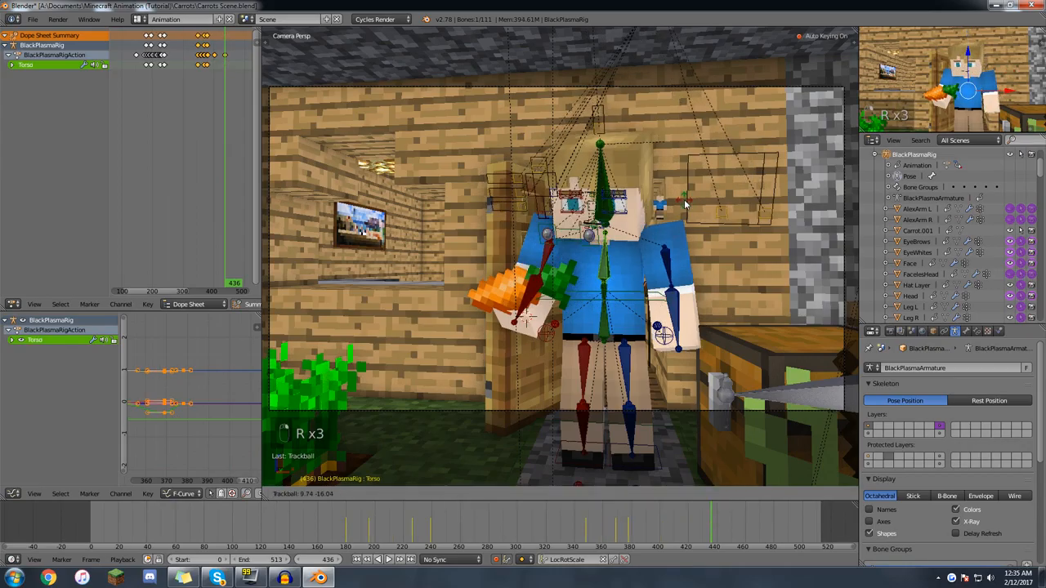
left_click(617, 337)
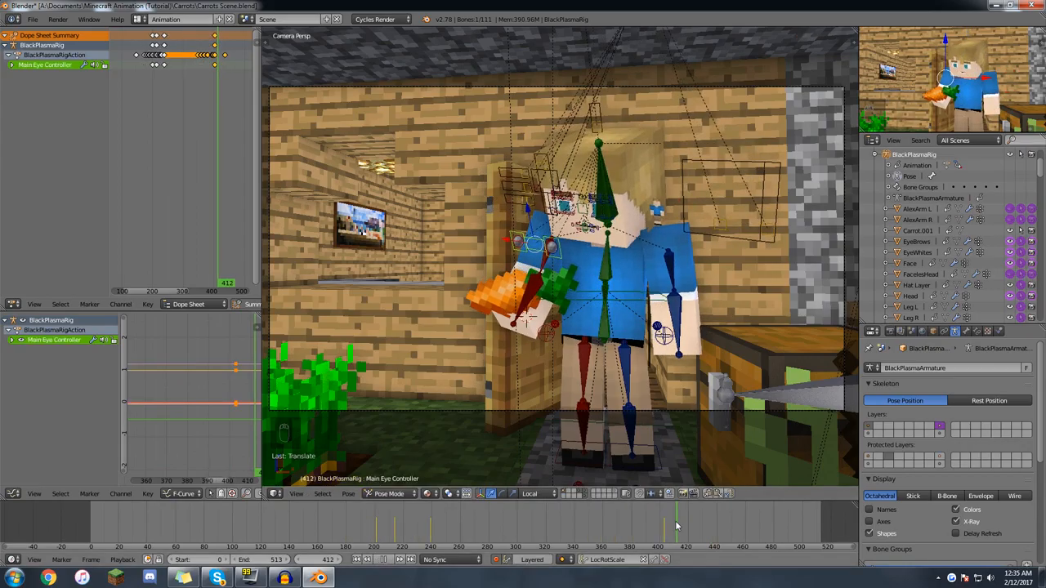
left_click_drag(678, 525, 662, 545)
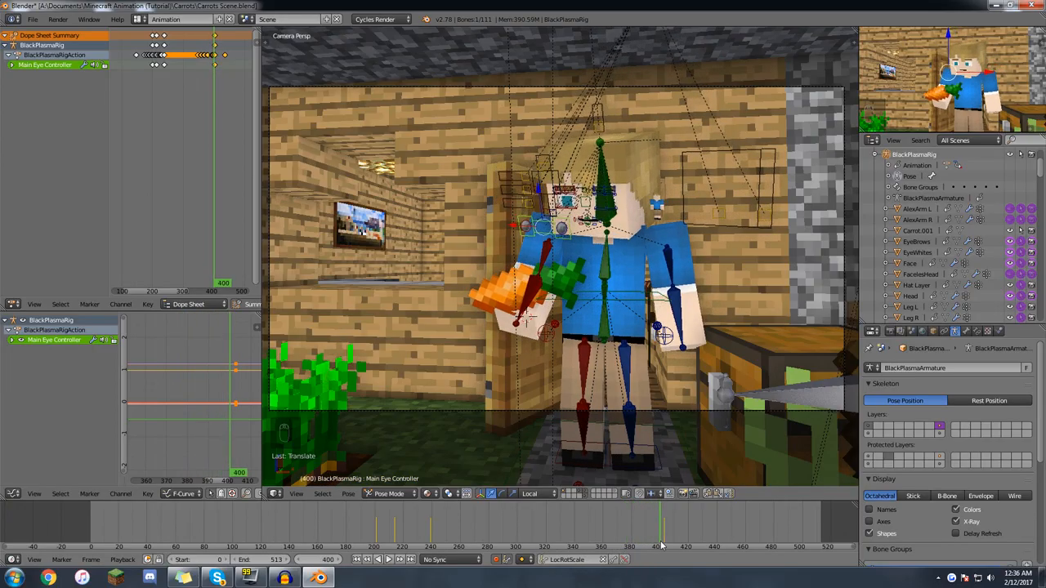